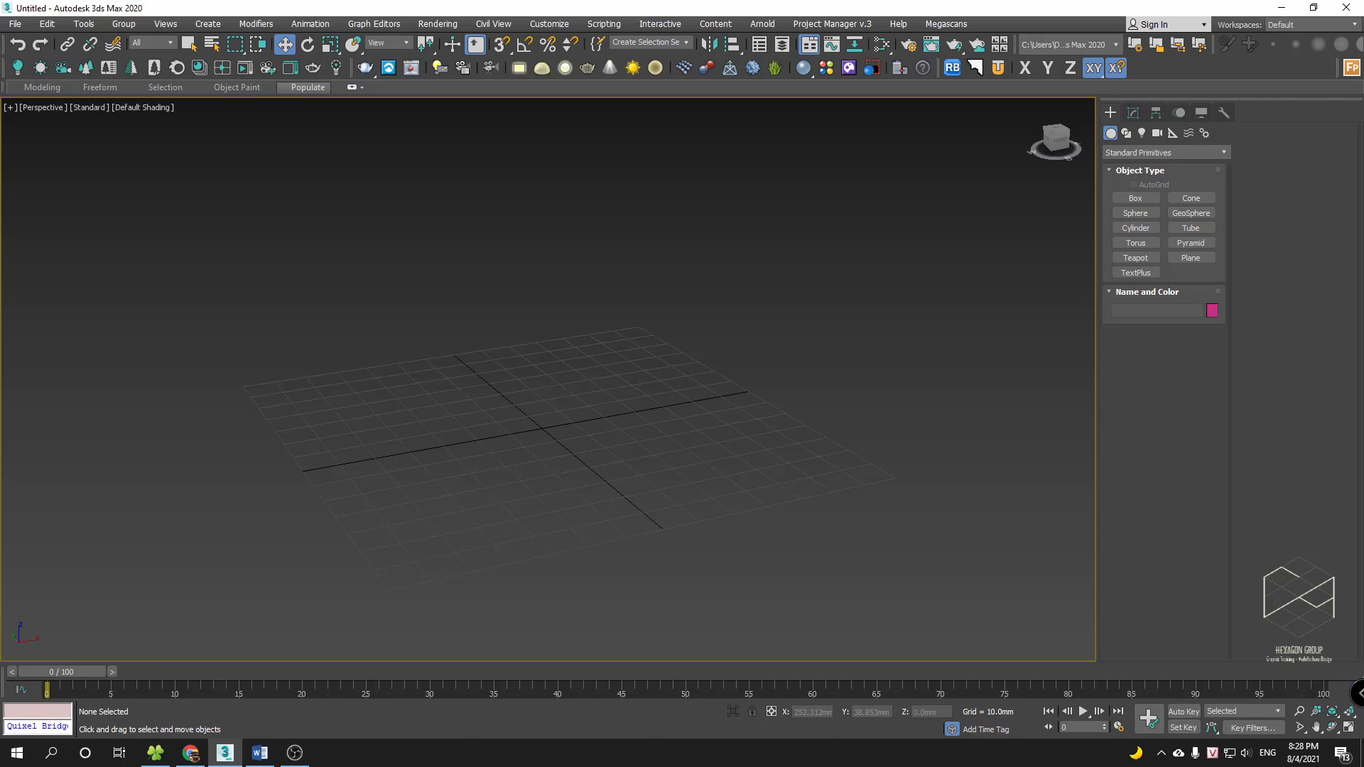
- Switch to the reference photo in Photos, examine the throws draped on the armchair and sofa, and return to 3ds Max
key(alt+Tab)
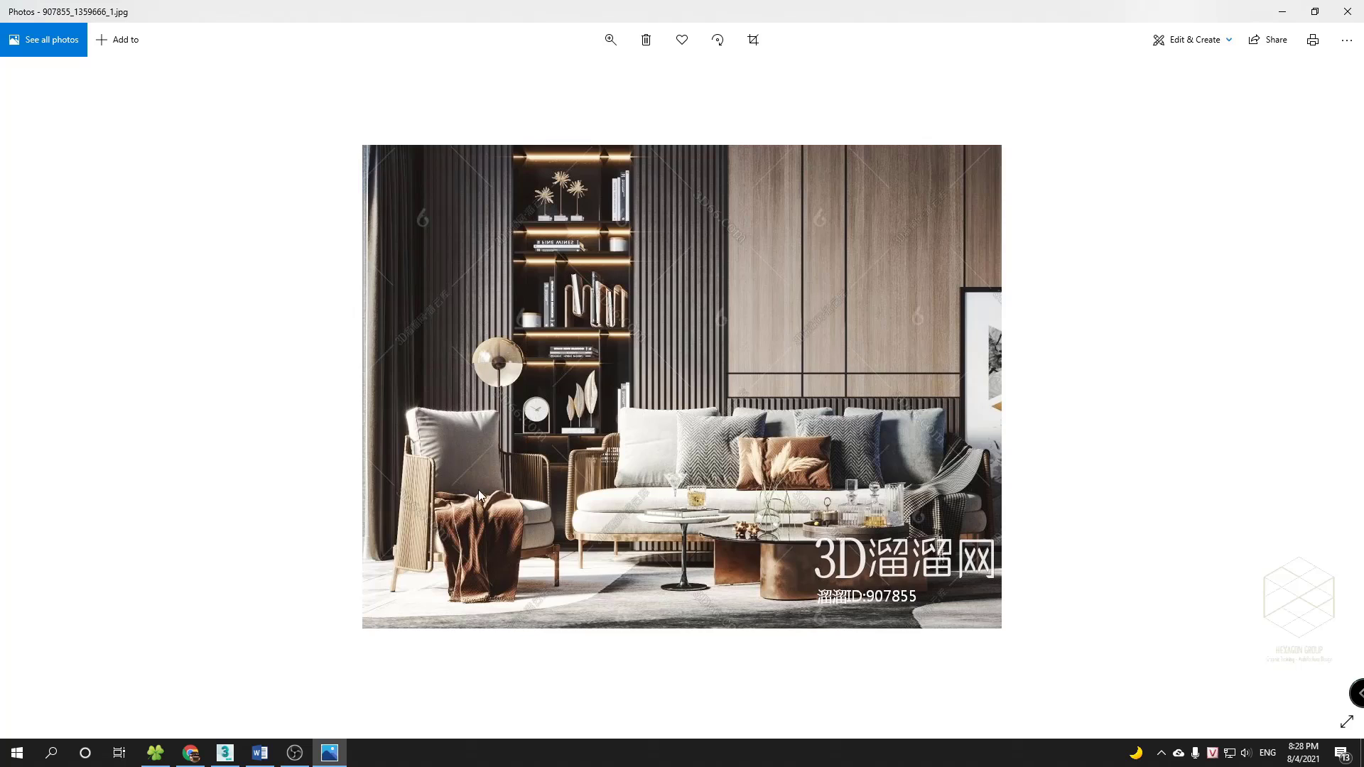
mouse_move(511, 484)
mouse_down()
mouse_move(434, 579)
mouse_move(498, 491)
mouse_up()
mouse_move(1000, 450)
mouse_down()
mouse_move(916, 517)
mouse_move(985, 425)
mouse_up()
key(Escape)
click(227, 754)
- Review the display and system unit setup and accept millimetres for both
scroll(649, 344, down, 5)
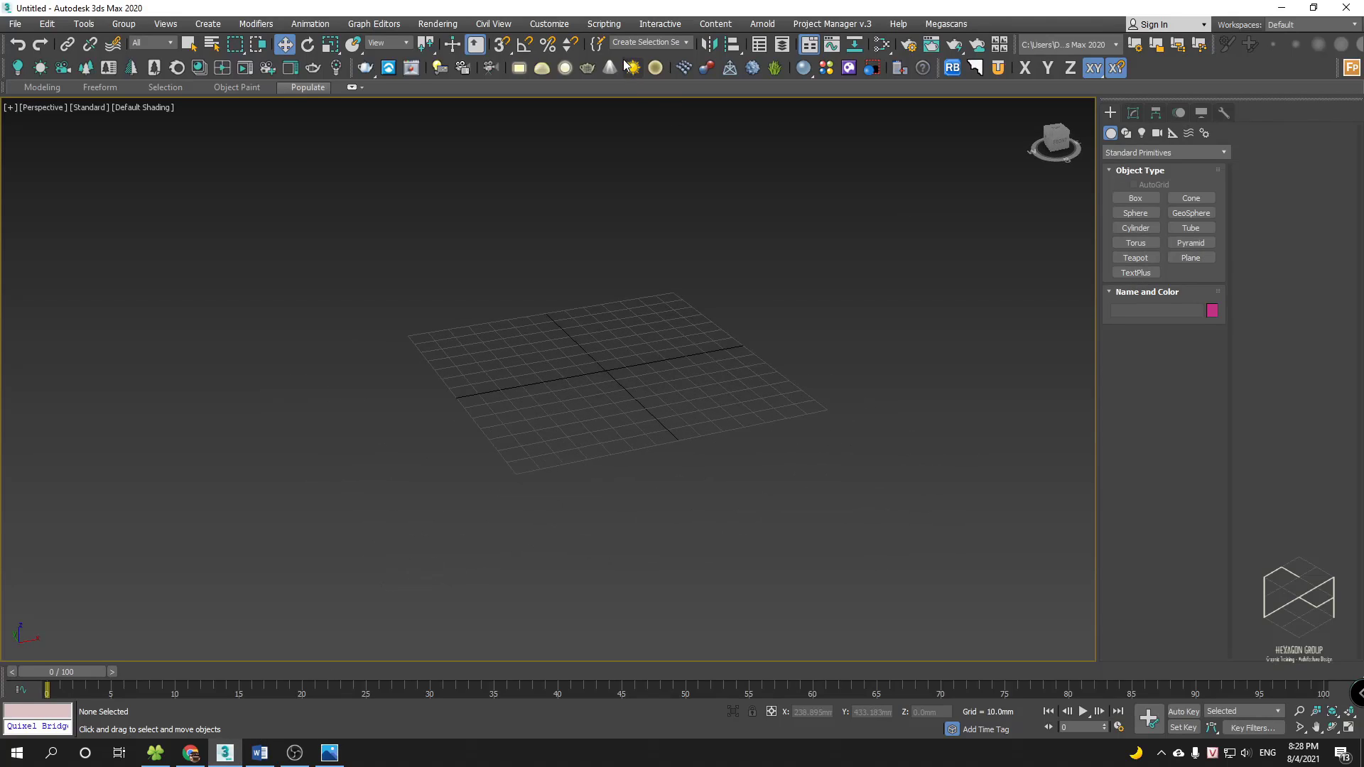
click(573, 30)
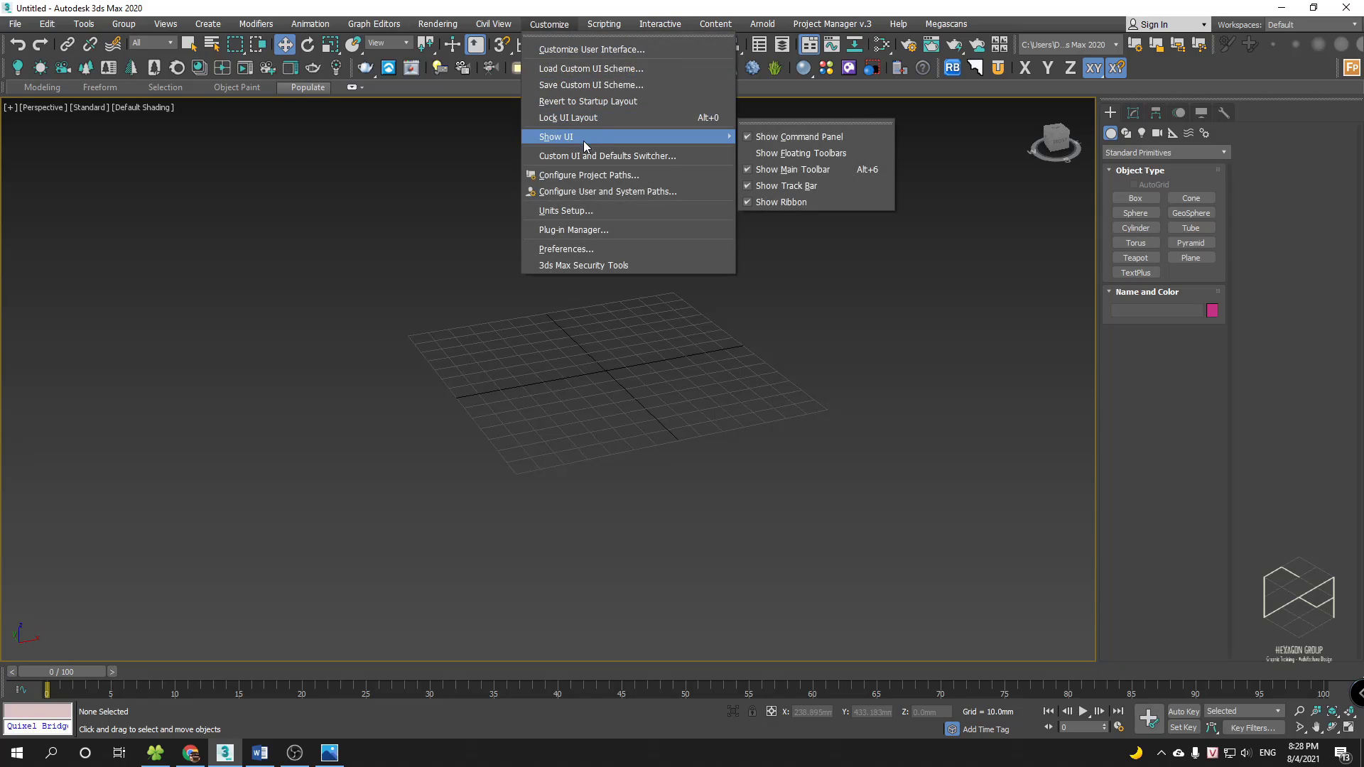
click(573, 209)
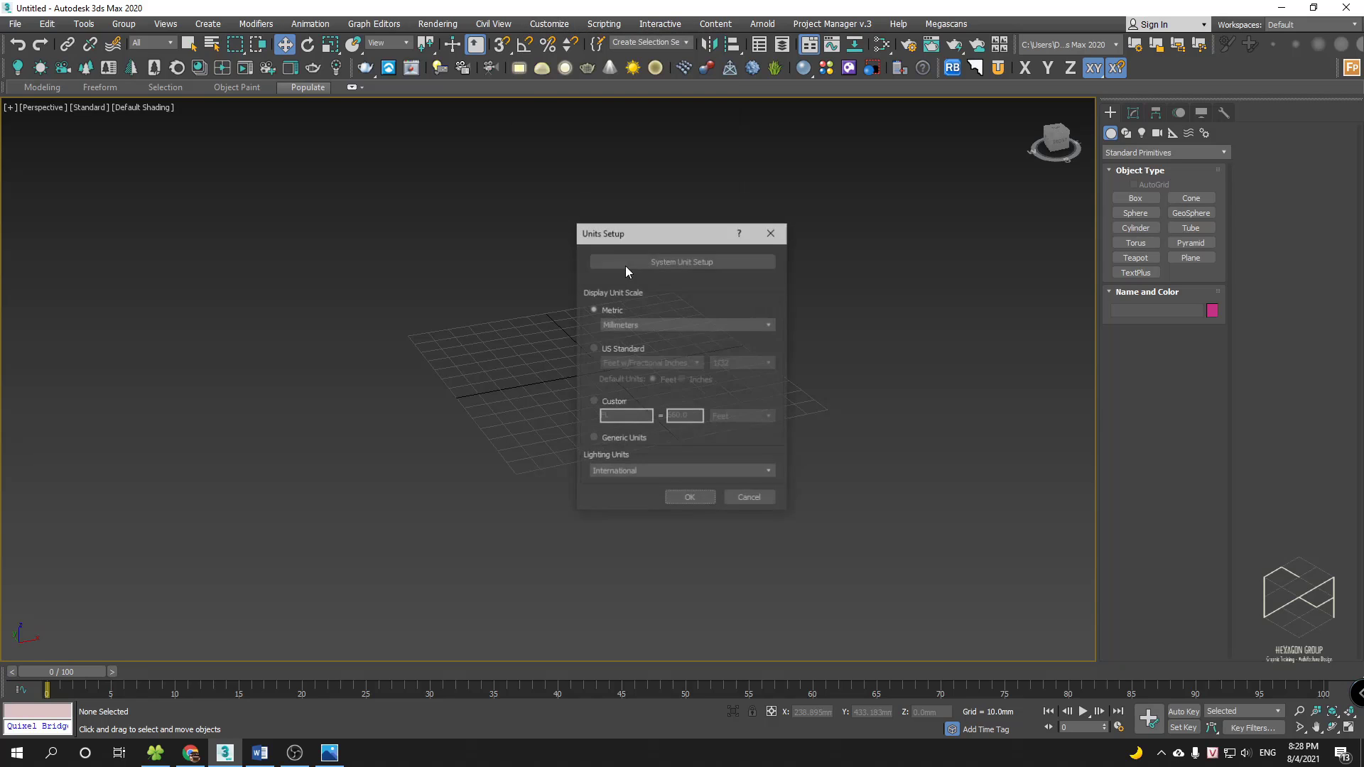
click(669, 260)
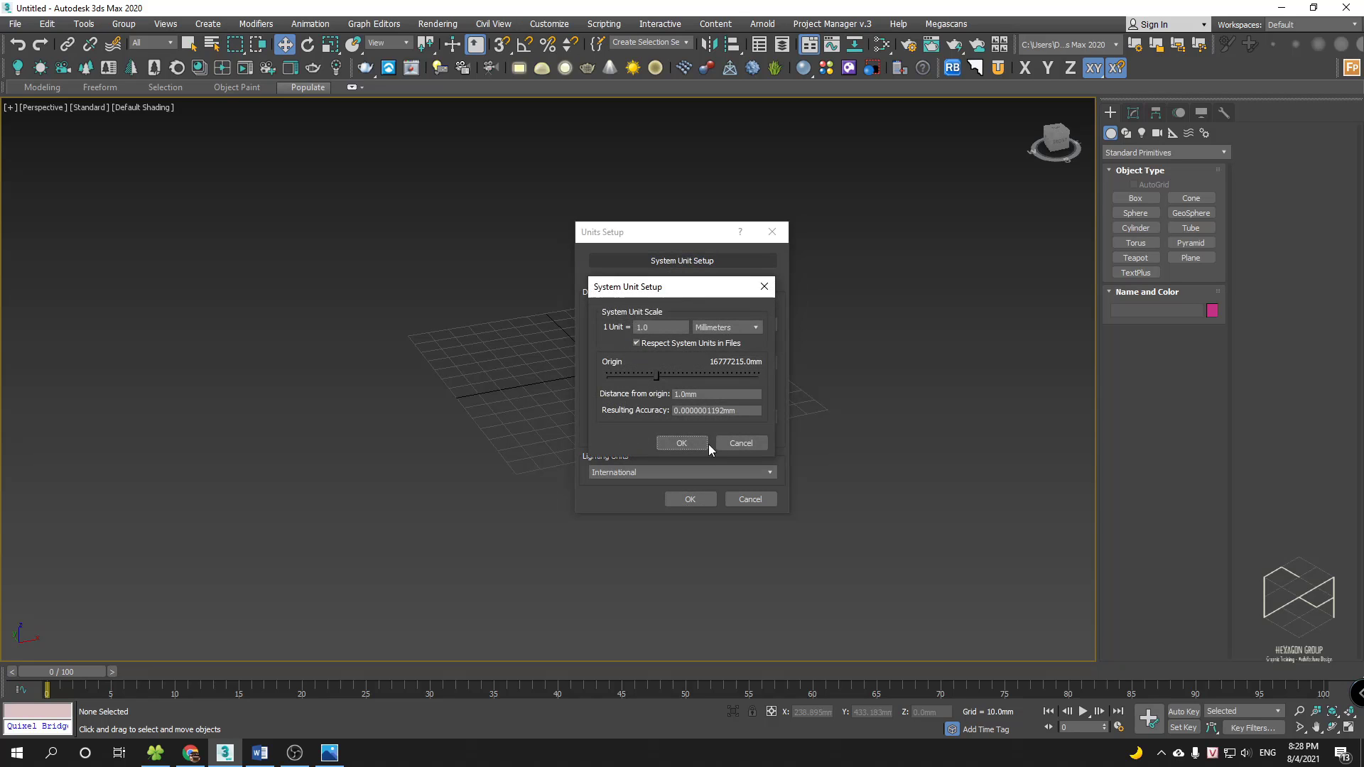
click(682, 443)
click(691, 499)
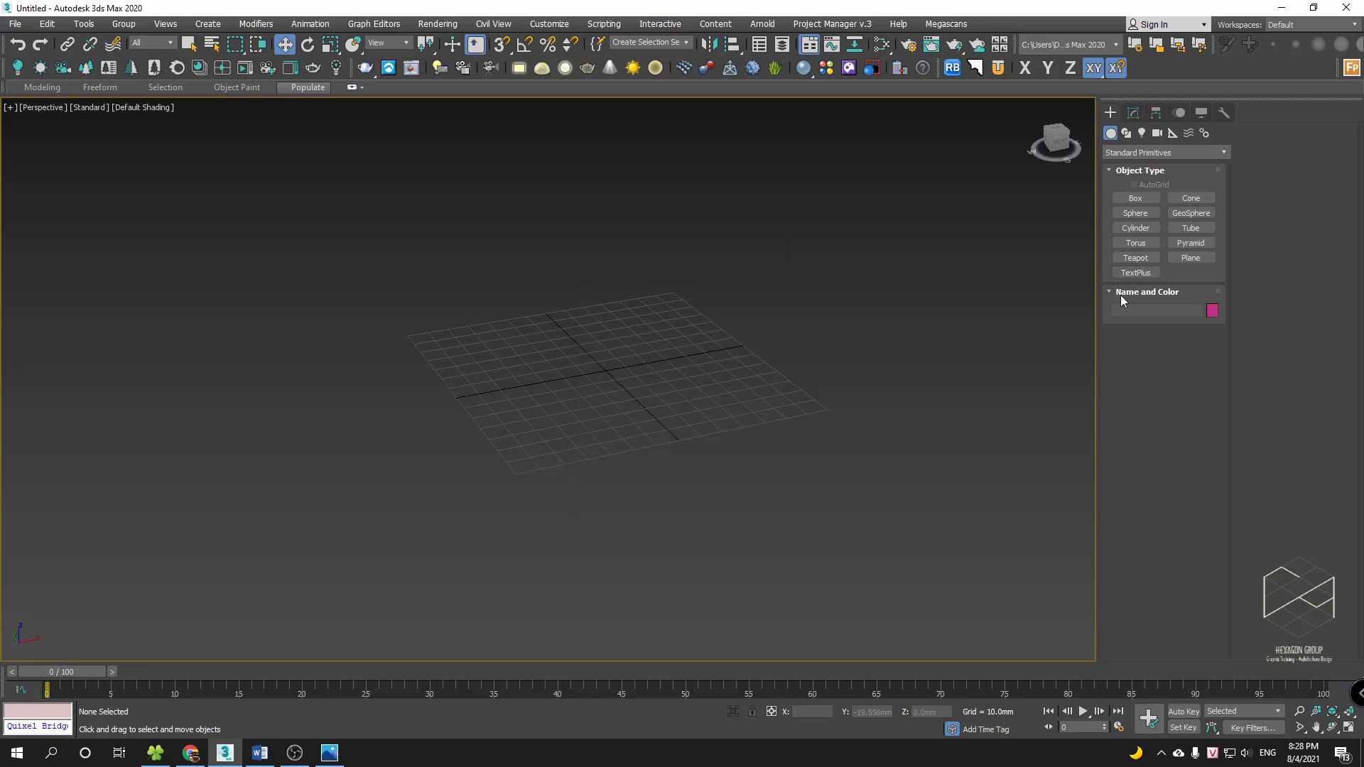
- Create a plane on the grid as the floor and set its length and width to 4000 mm
click(1191, 257)
drag(260, 366, 995, 462)
double_click(1185, 403)
text(4000)
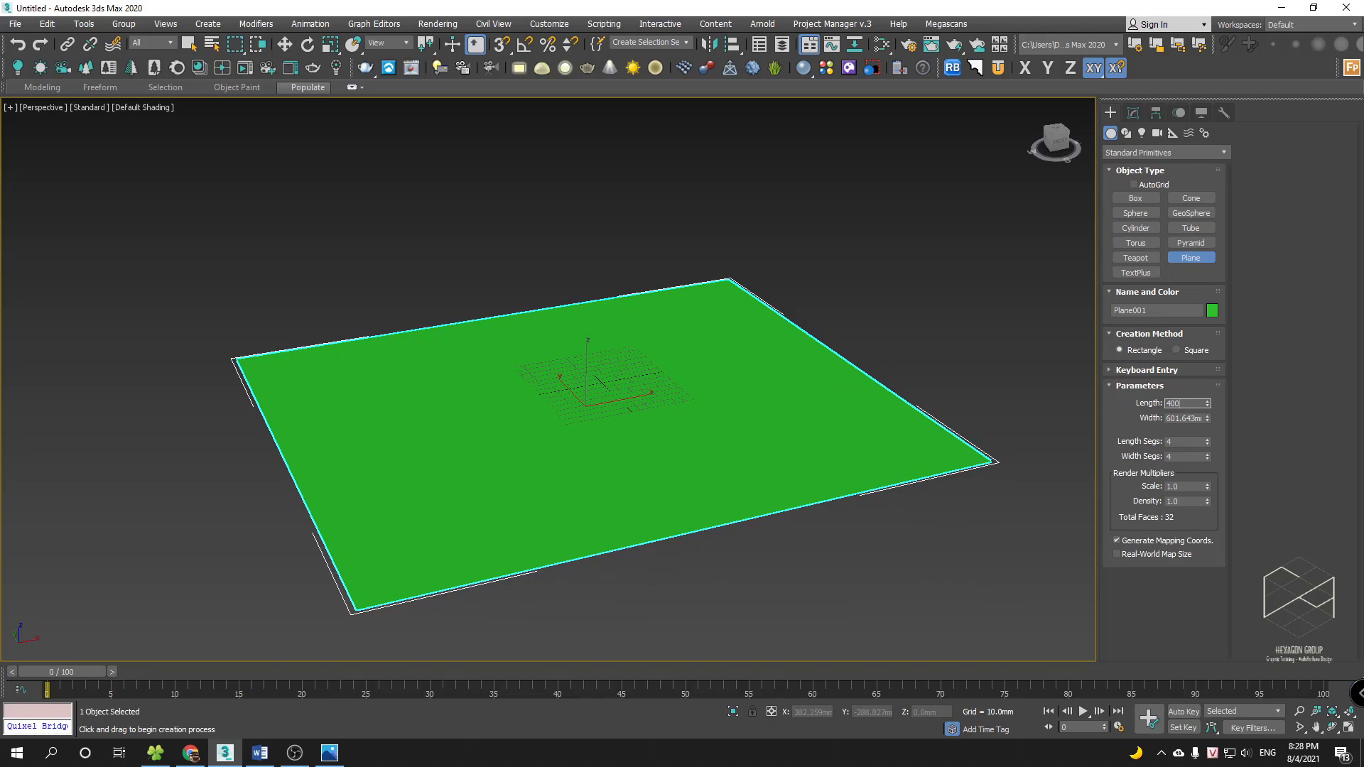
key(Tab)
text(4000)
key(Return)
- Turn on edged-faces display and set the plane's length and width segments to 1
scroll(688, 367, down, 5)
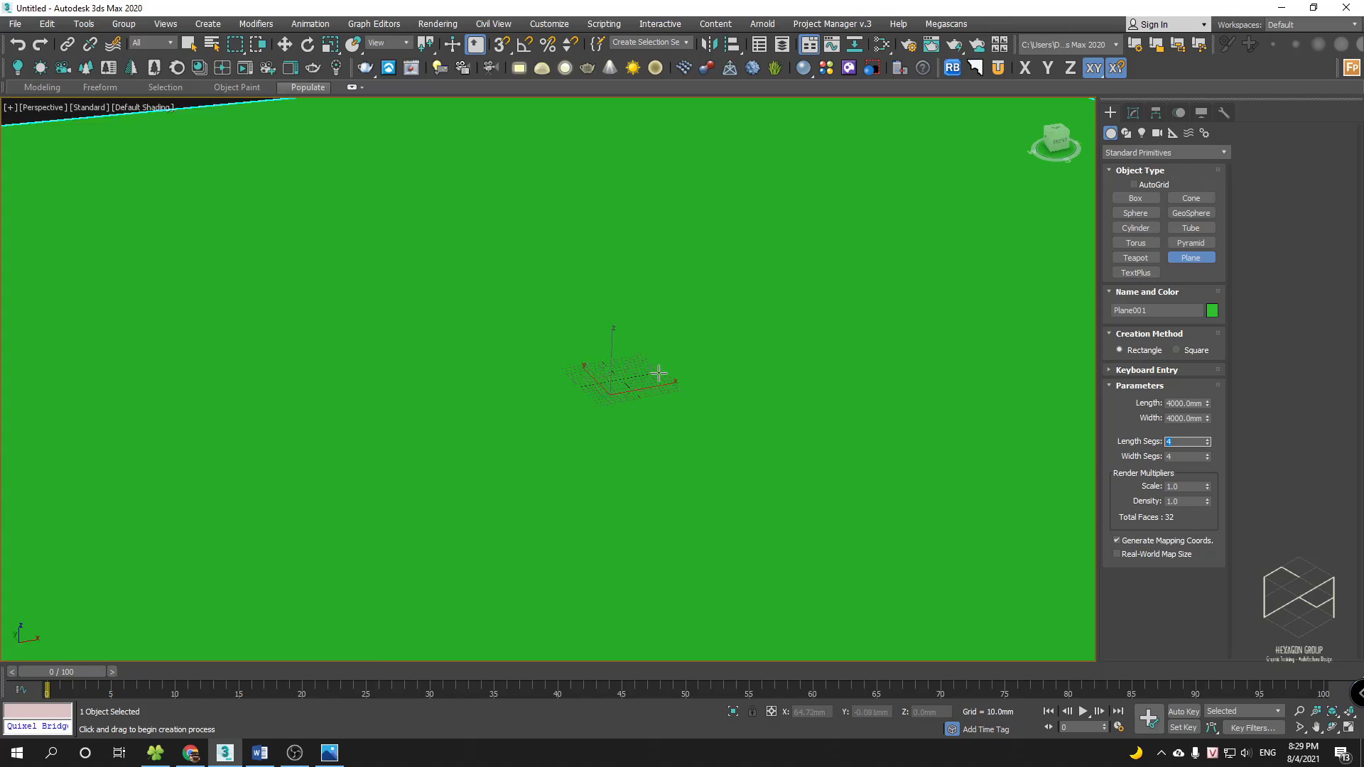
middle_drag(687, 367, 654, 386)
key(F4)
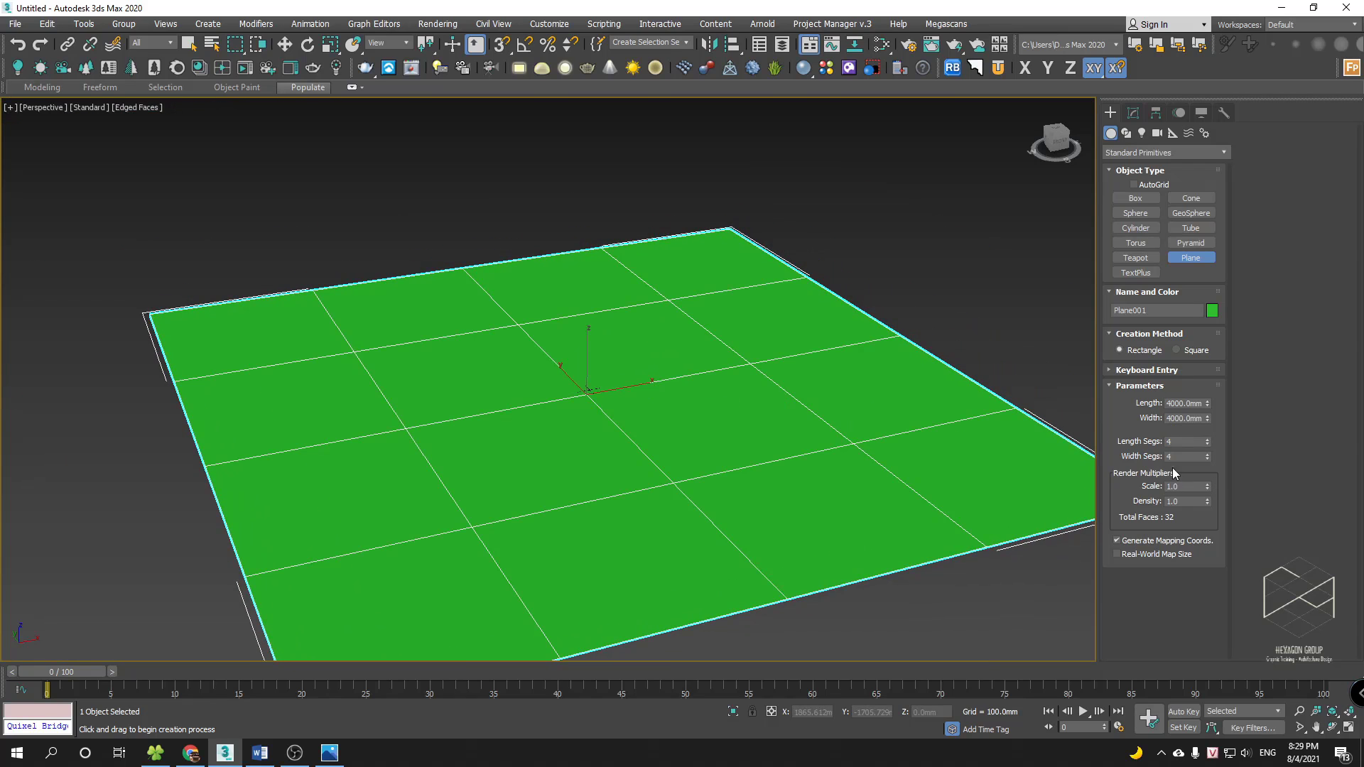
double_click(1178, 443)
text(1)
key(Tab)
text(1)
key(Tab)
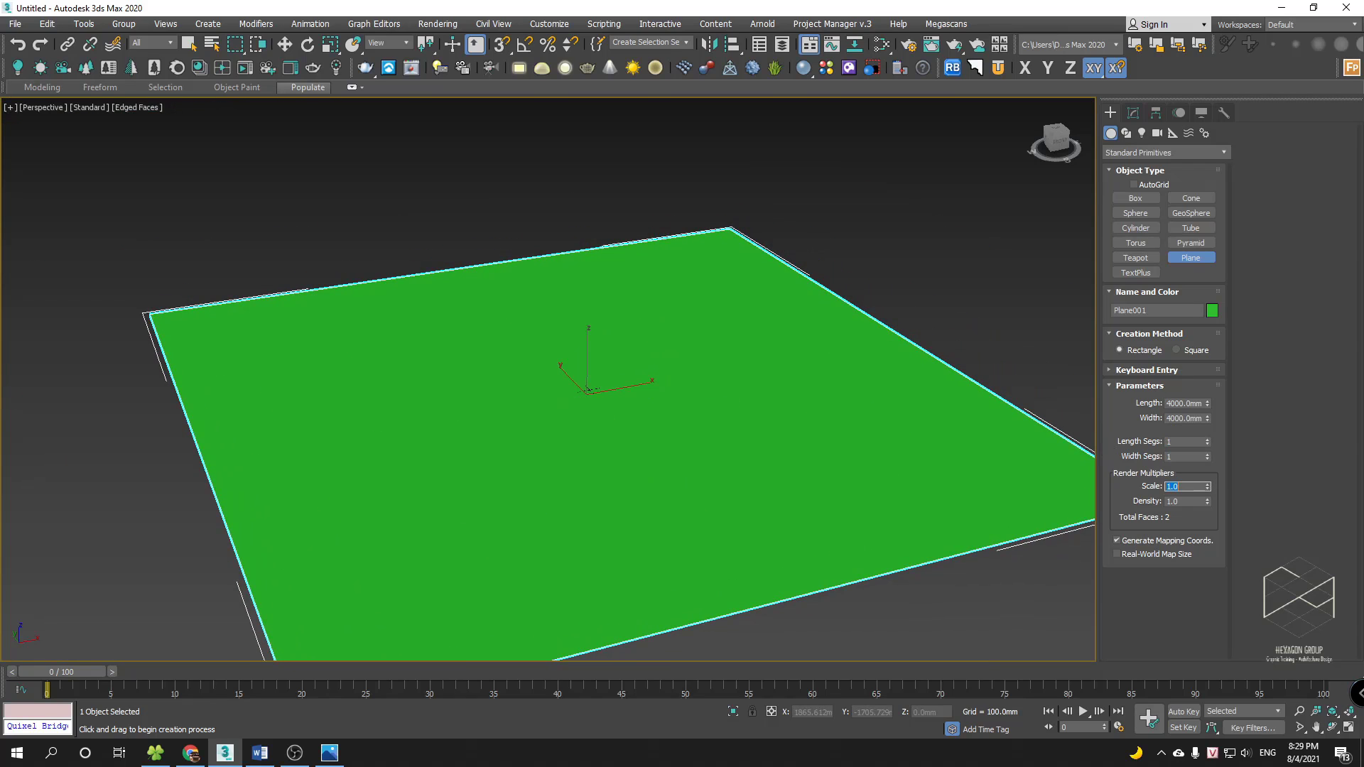
middle_drag(888, 388, 808, 412)
key(w)
scroll(687, 342, down, 4)
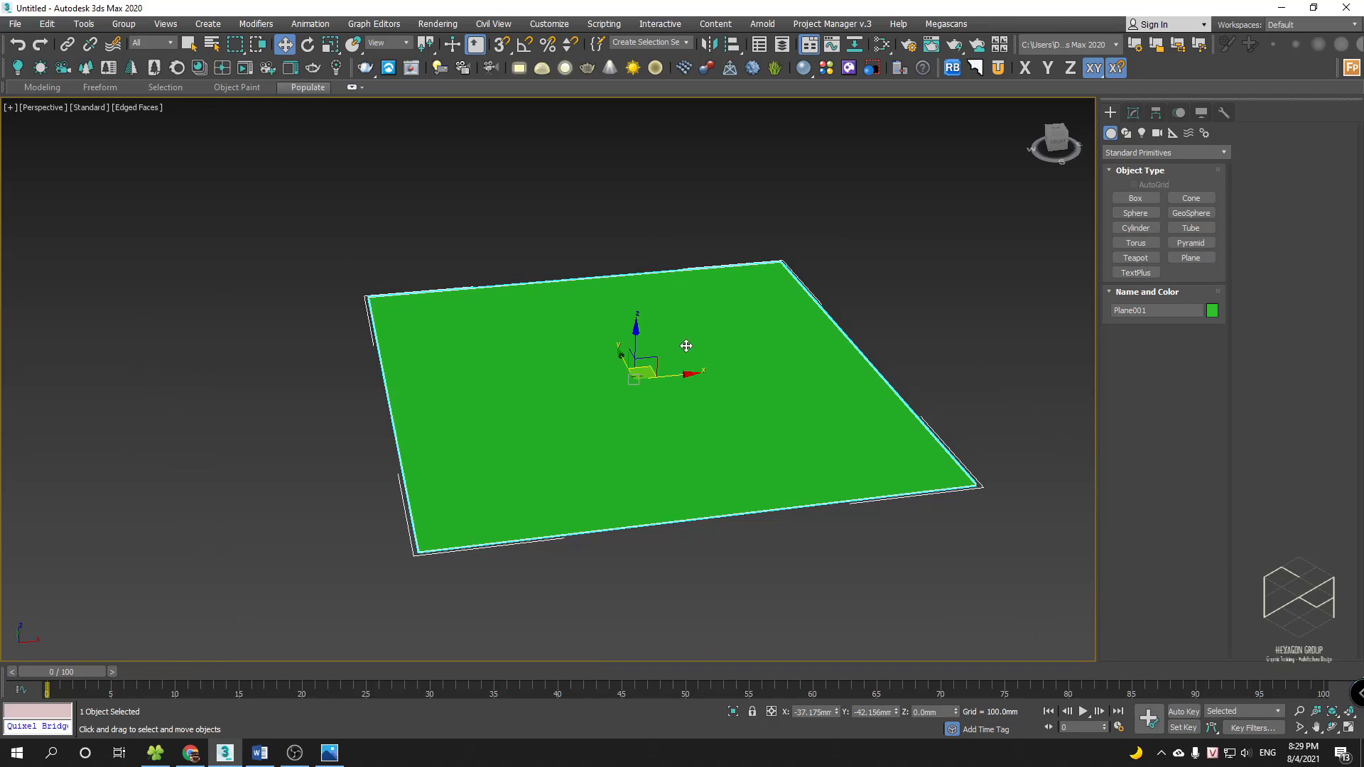
scroll(658, 373, up, 5)
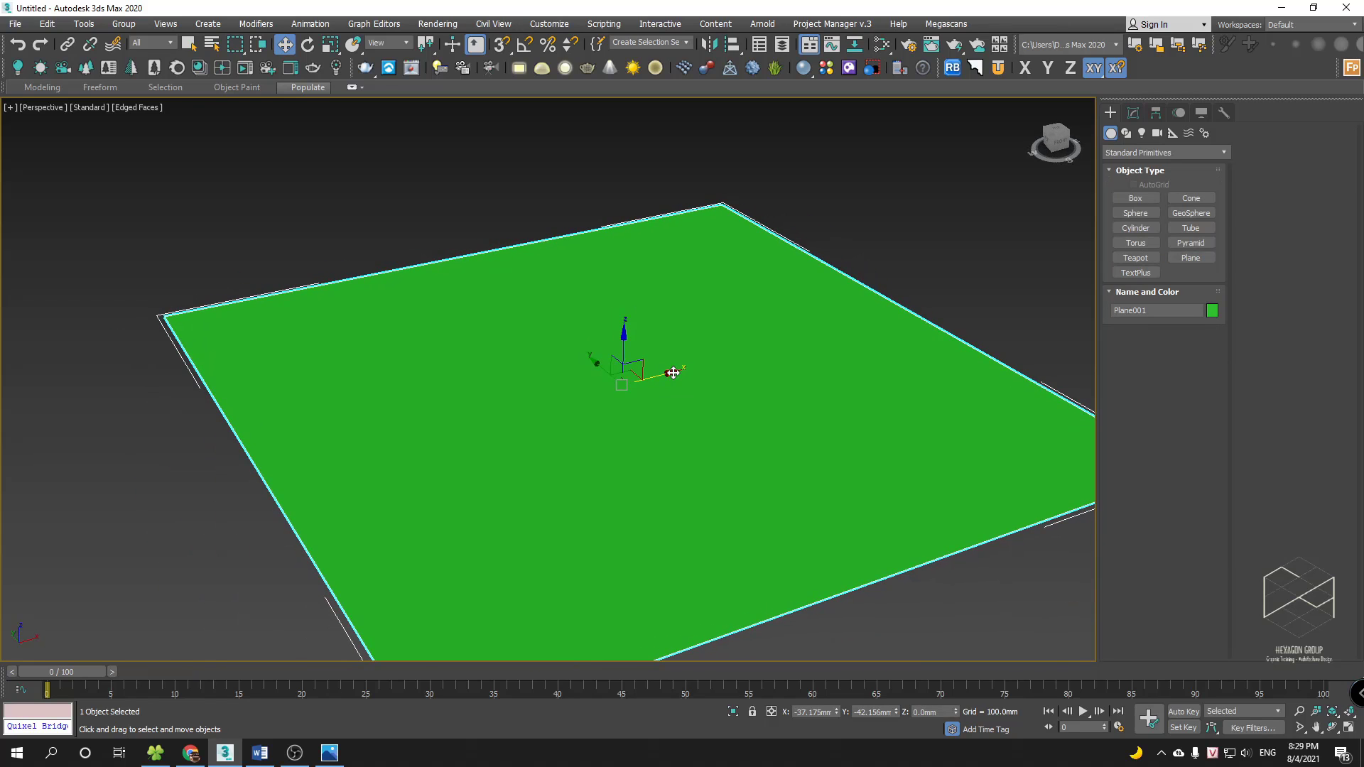
middle_drag(673, 372, 668, 379)
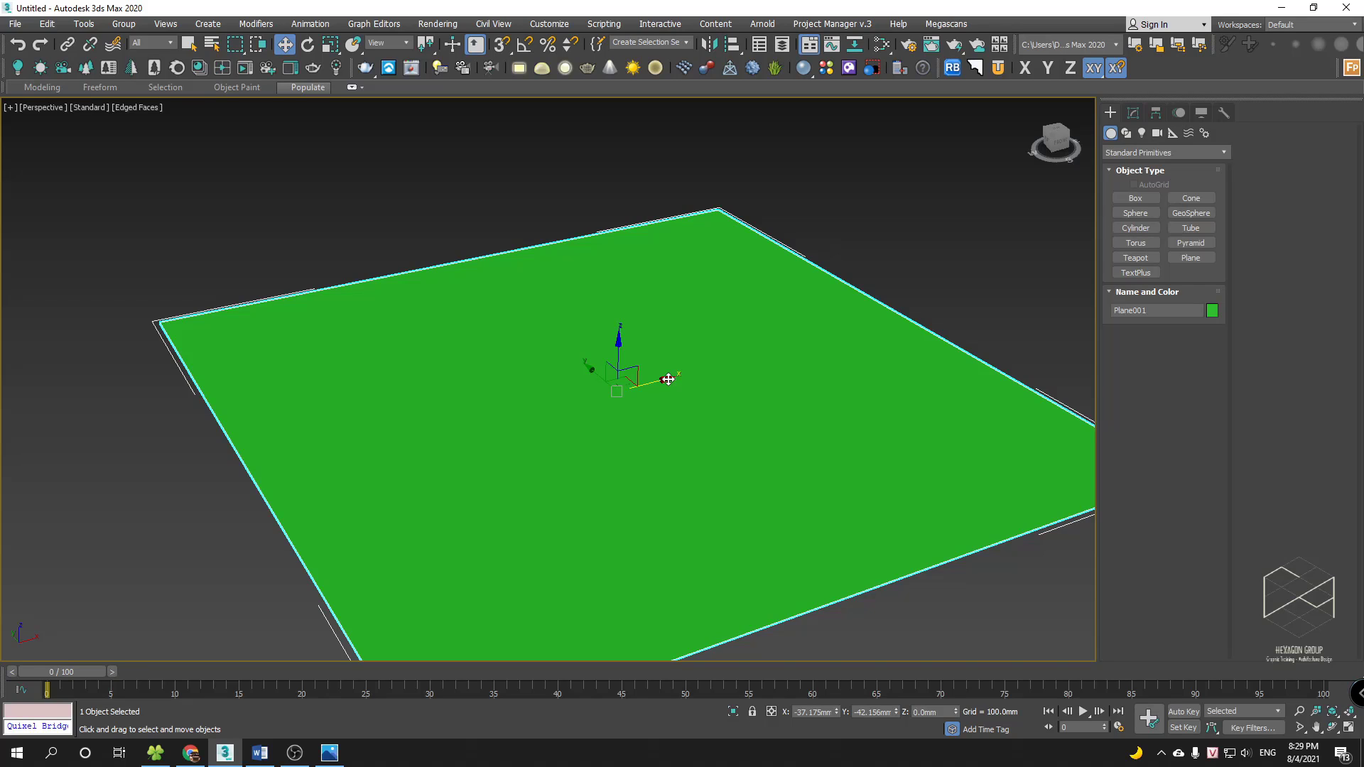
middle_drag(668, 379, 660, 384)
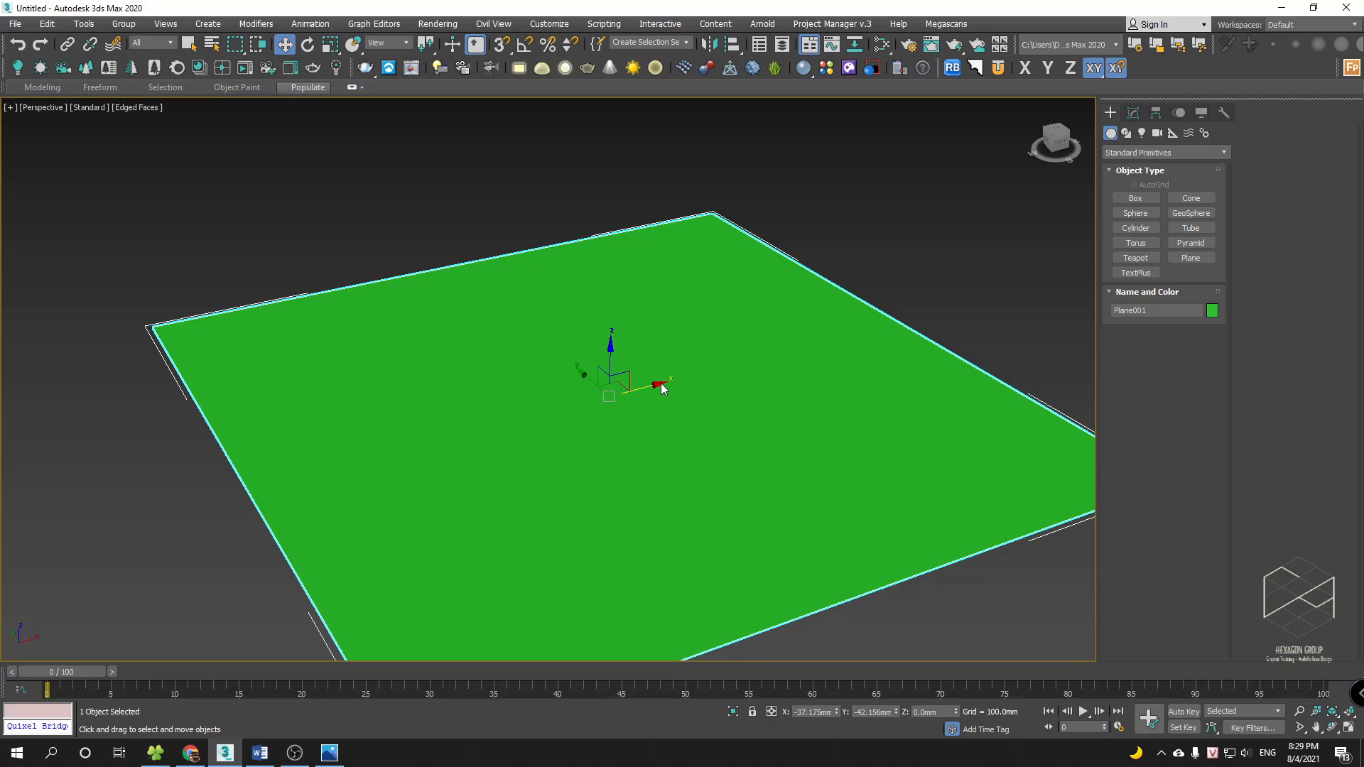
scroll(591, 359, down, 3)
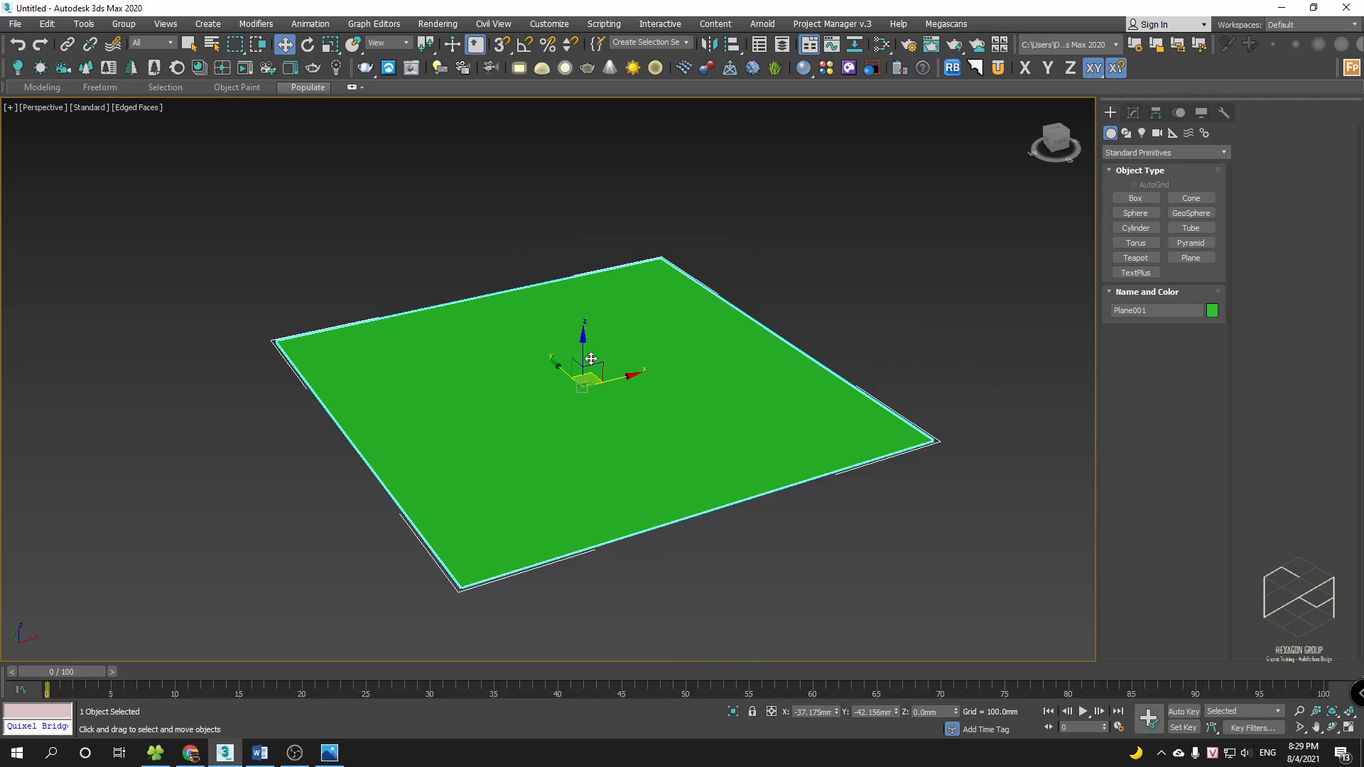
scroll(586, 358, up, 3)
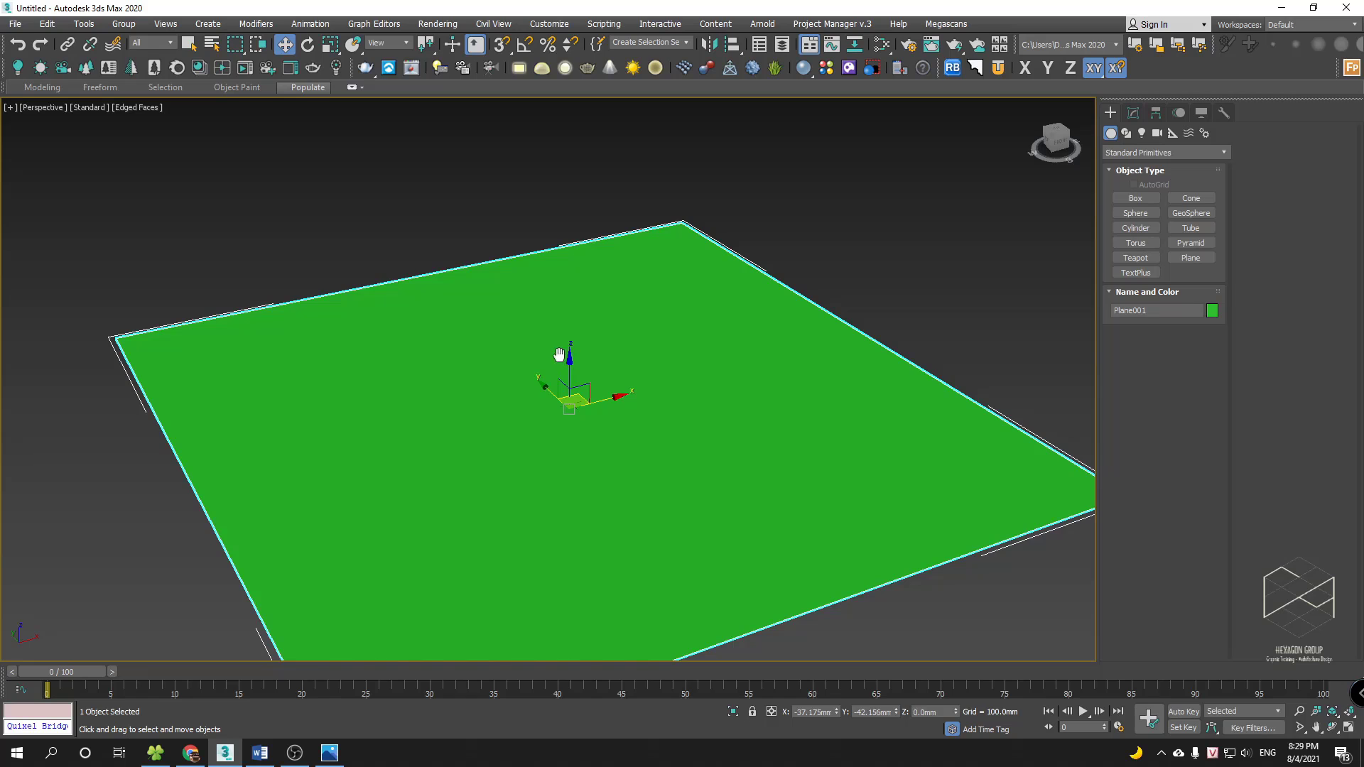
alt+middle_drag(558, 359, 544, 345)
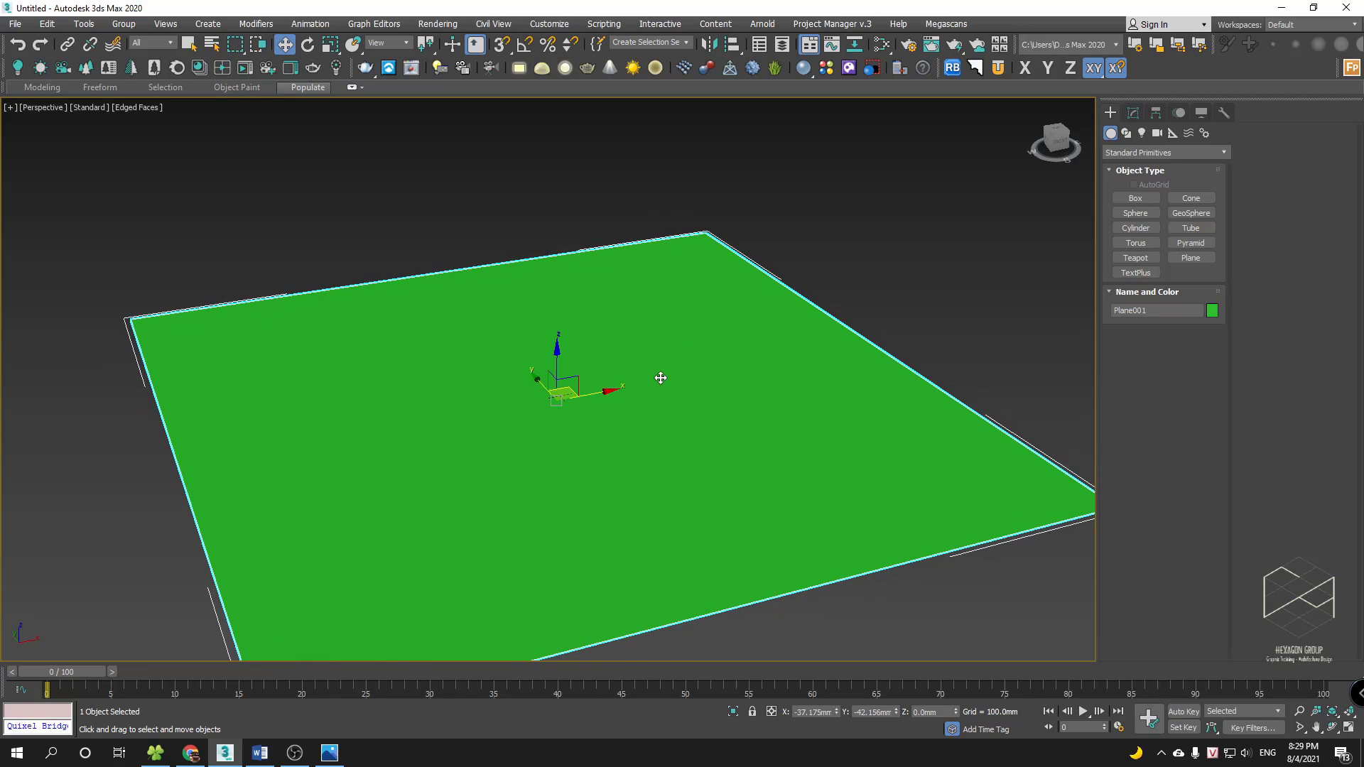
mouse_move(661, 377)
alt+middle_down()
mouse_move(658, 391)
mouse_move(673, 381)
alt+middle_up()
- Create a cylinder about 674 mm in radius and 67 mm high on the plane and raise it to about Z 299 mm
middle_drag(739, 348, 753, 358)
click(1128, 231)
click(1135, 228)
drag(588, 430, 719, 425)
click(719, 422)
key(w)
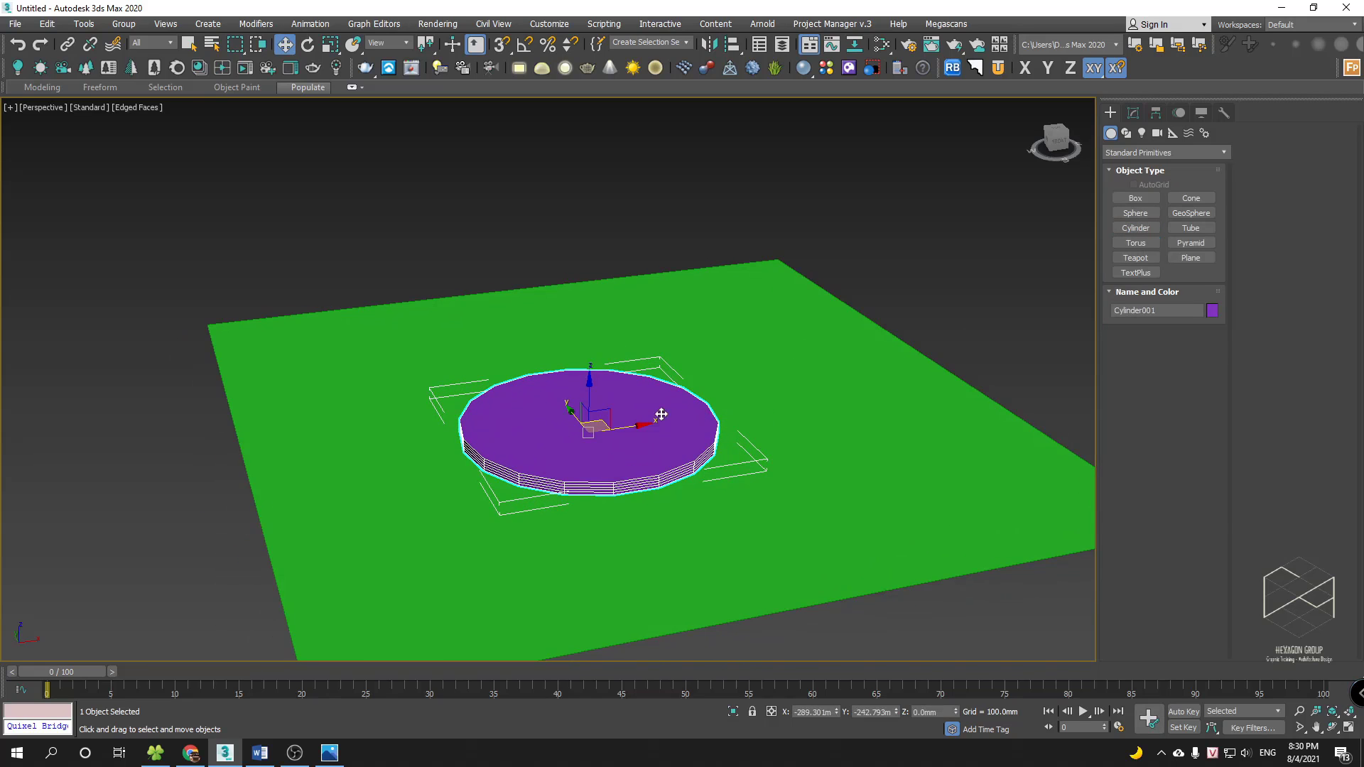
middle_drag(639, 416, 659, 394)
drag(611, 377, 618, 321)
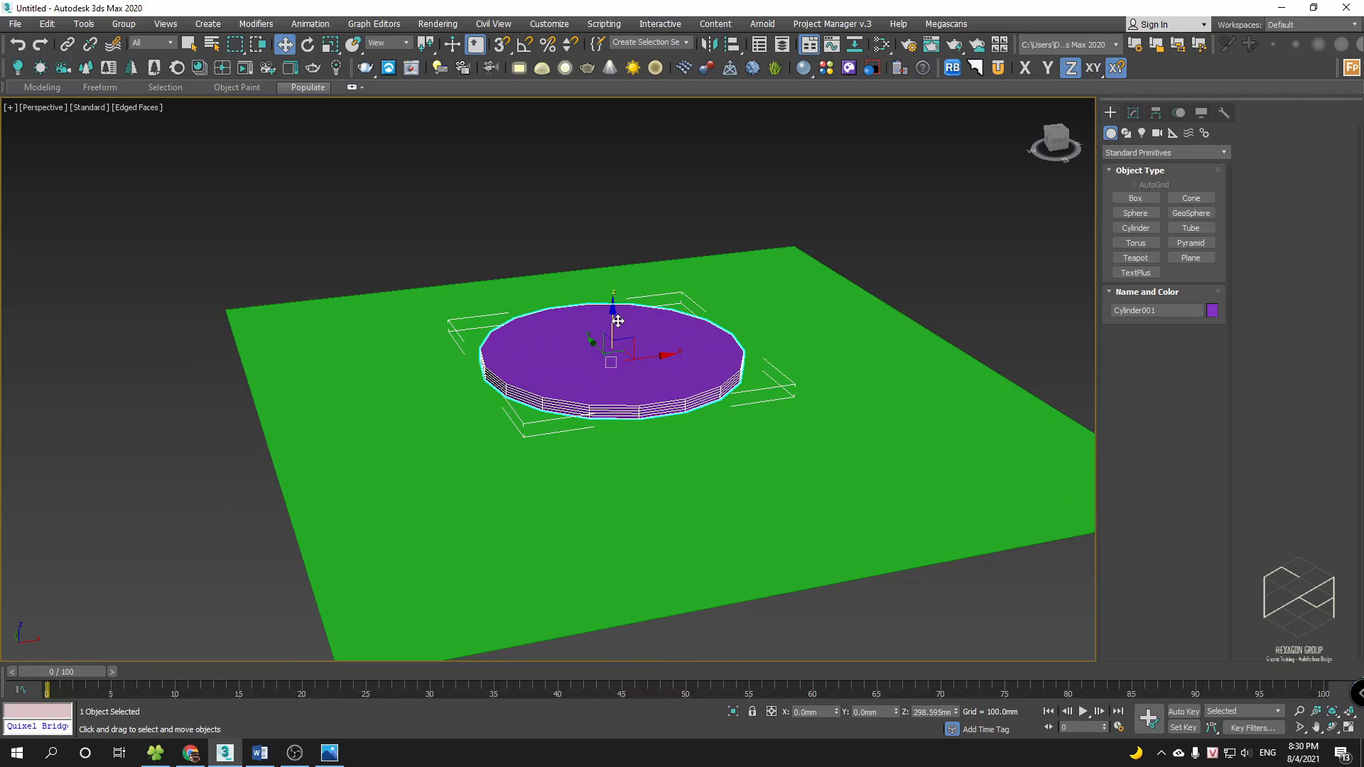
- Set the cylinder's height segments to 1 and its sides to 53
click(1133, 112)
mouse_move(1214, 353)
mouse_down()
mouse_move(1215, 367)
mouse_move(1215, 354)
mouse_up()
scroll(664, 411, up, 3)
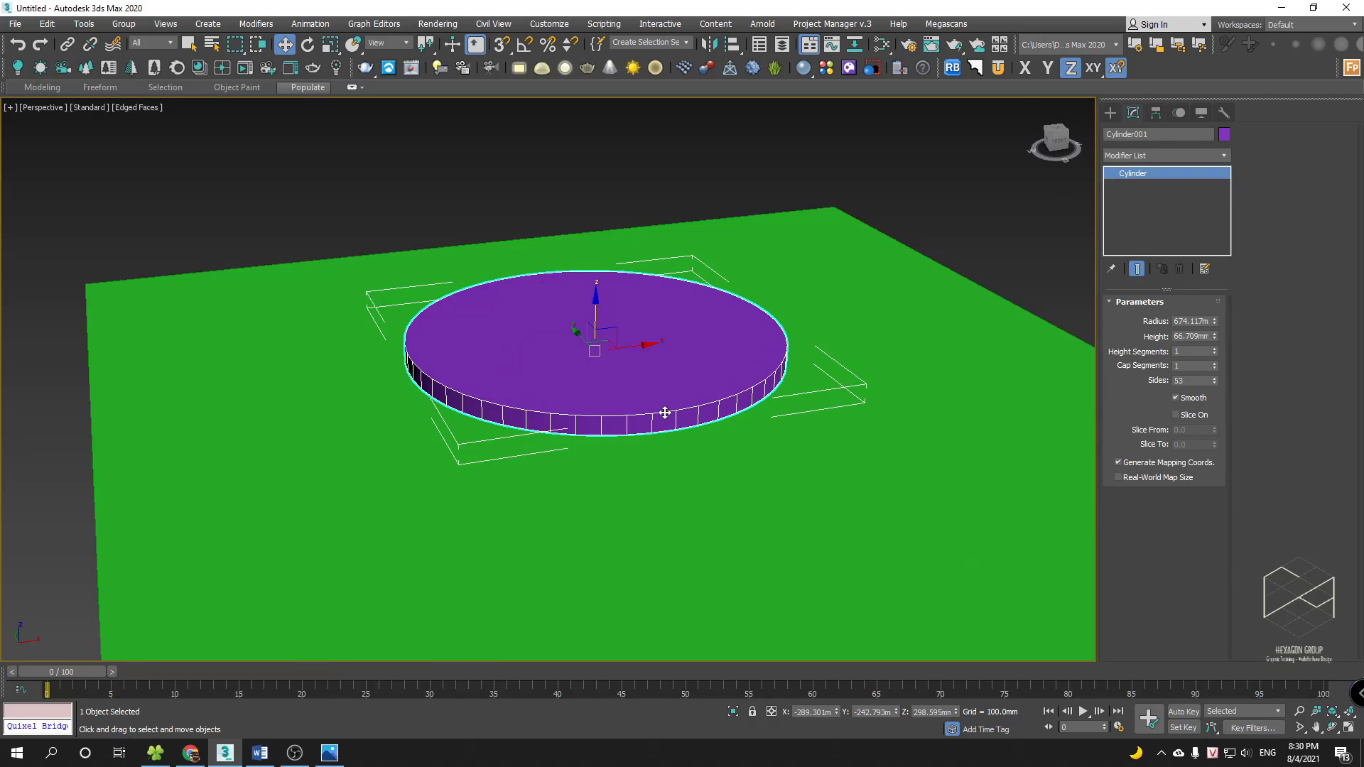
- Convert the cylinder to an Editable Poly
right_click(636, 345)
click(671, 365)
right_click(671, 365)
mouse_move(766, 525)
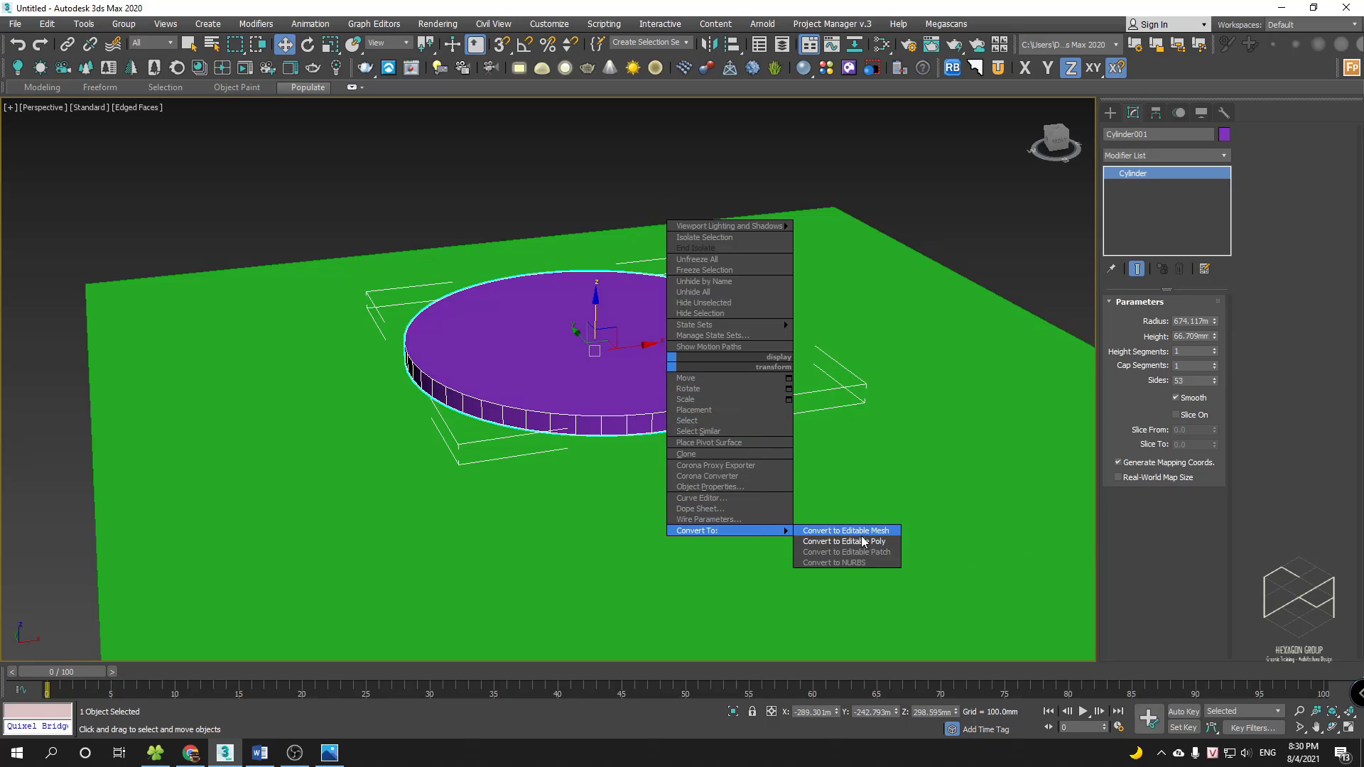
click(838, 542)
- Select the disc's top polygon and convert that selection to its rim edges
key(4)
click(657, 384)
right_click(649, 357)
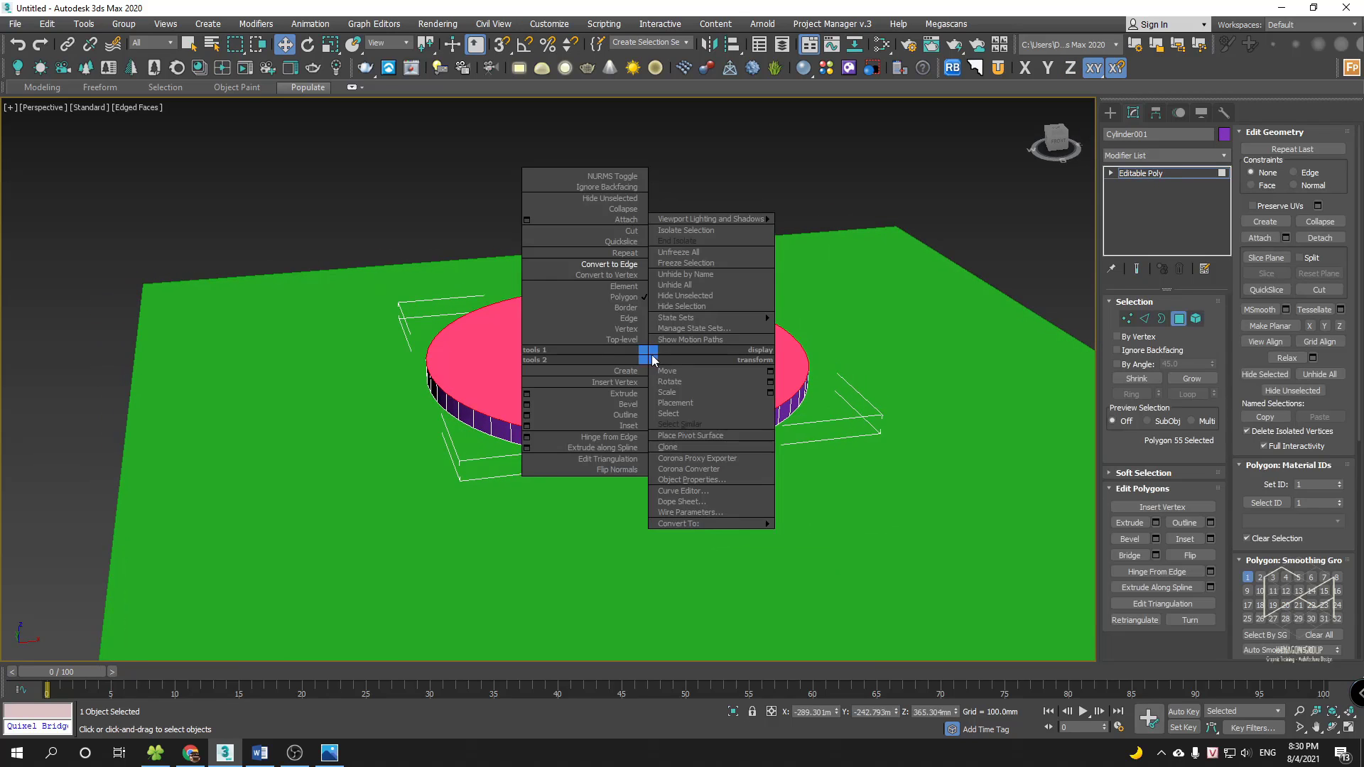
click(620, 274)
- Chamfer the selected rim edges by about 19.87 mm with 3 segments, smoothing the chamfers only
right_click(648, 305)
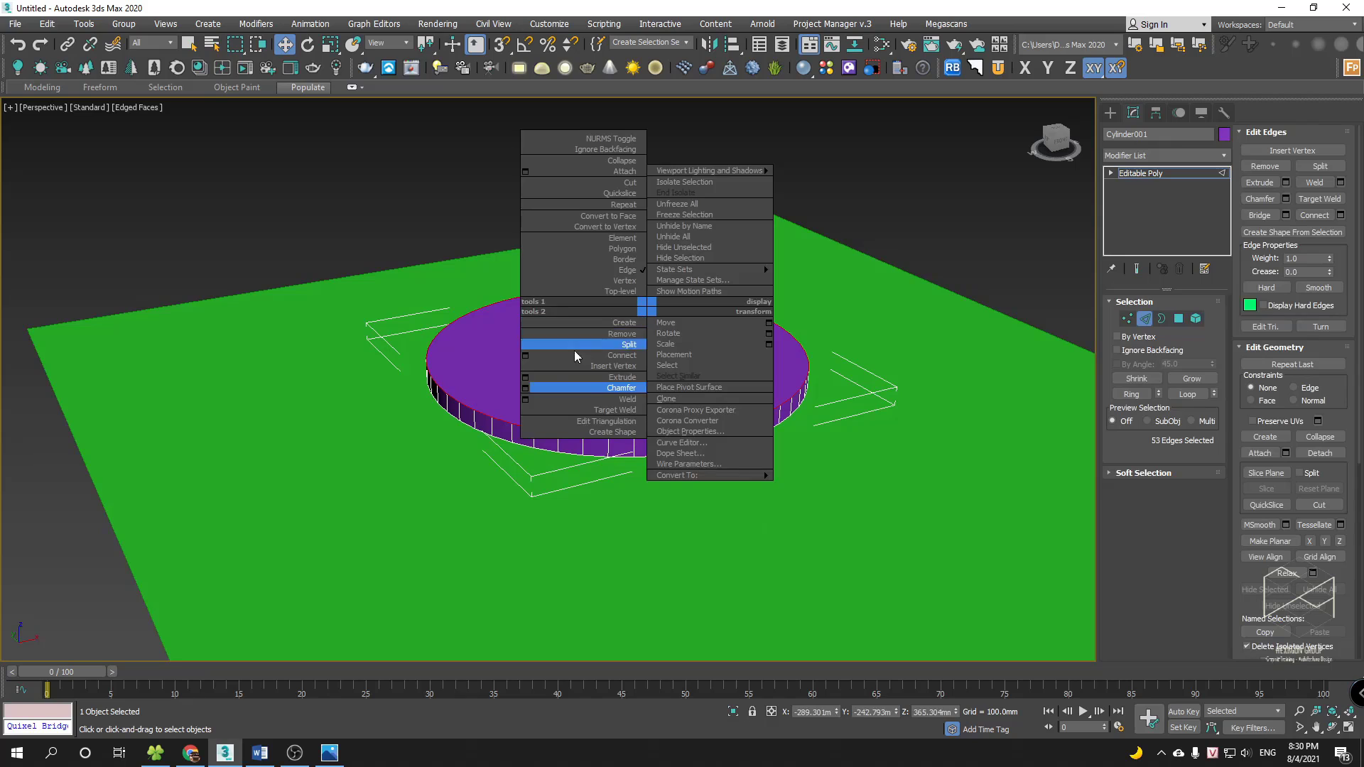
click(535, 383)
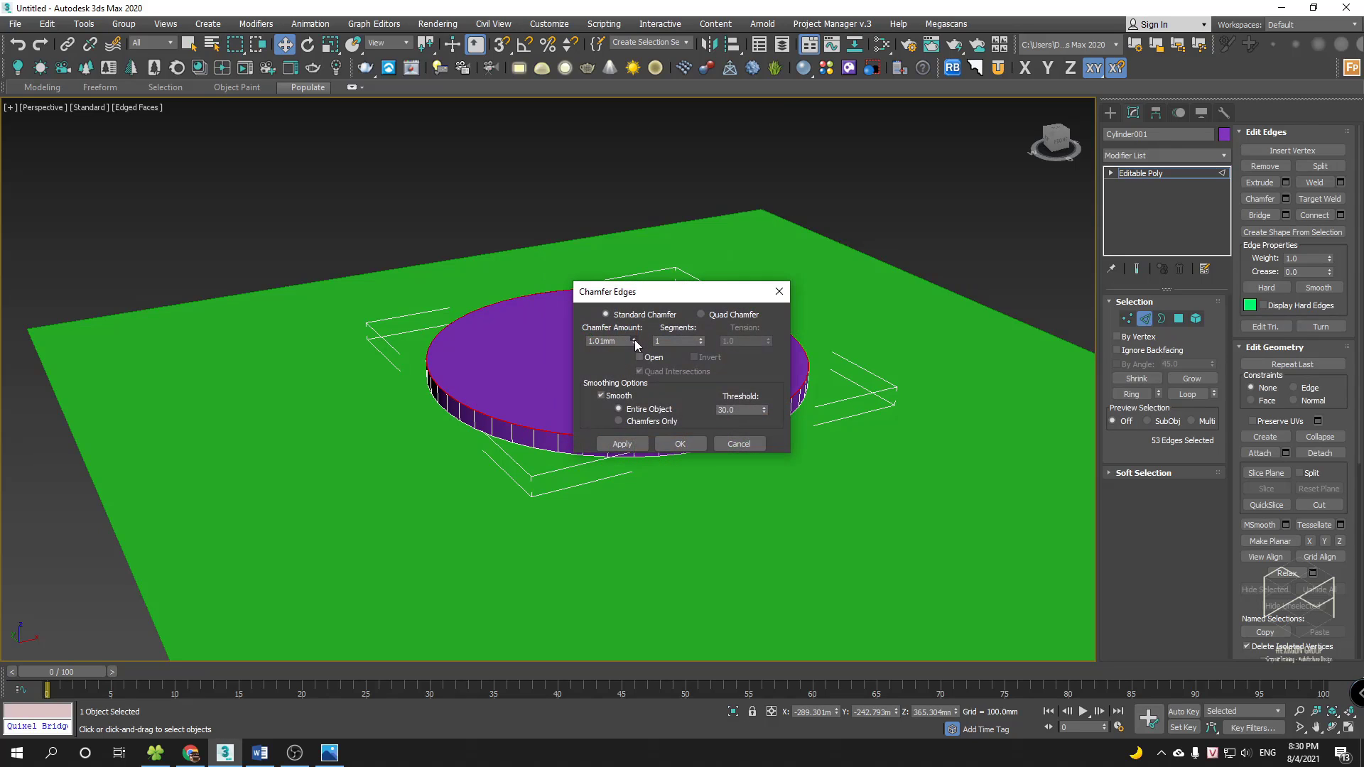
drag(633, 341, 665, 458)
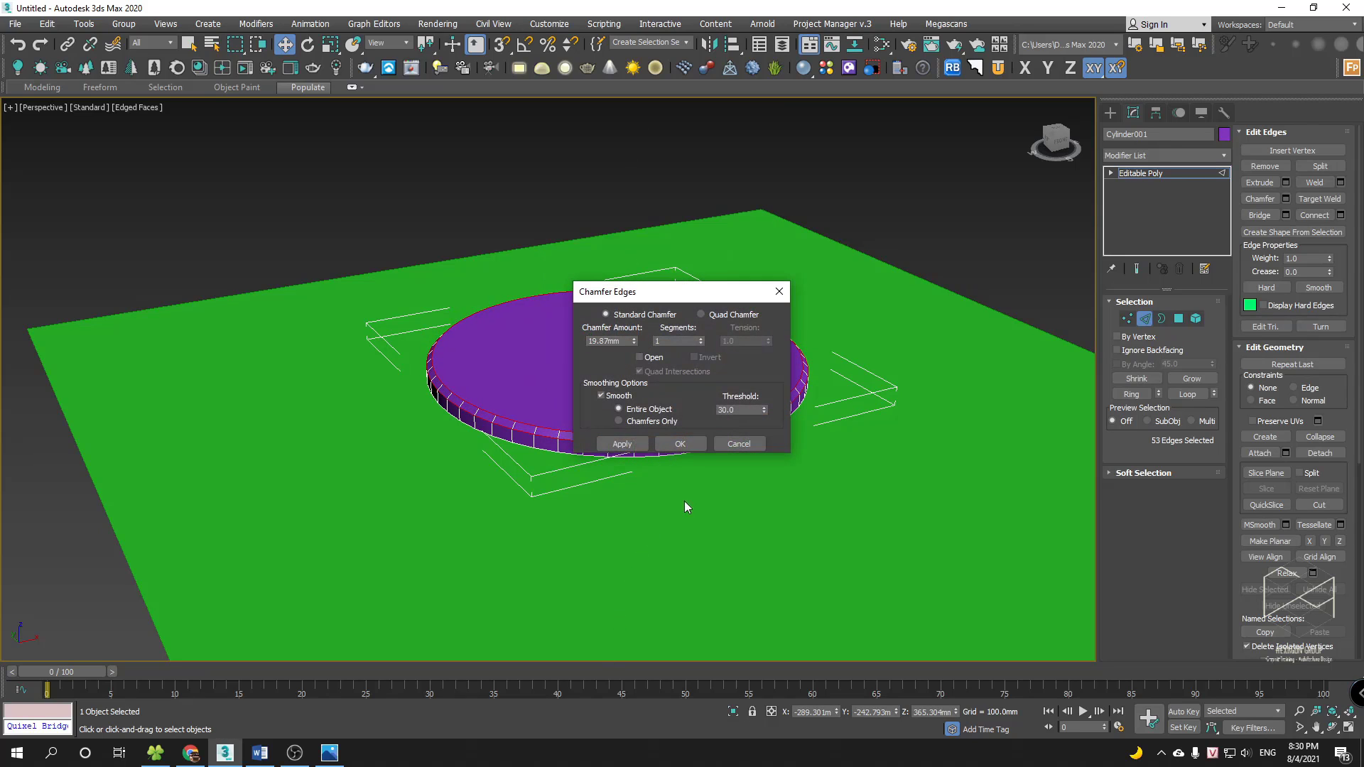
click(701, 338)
click(700, 338)
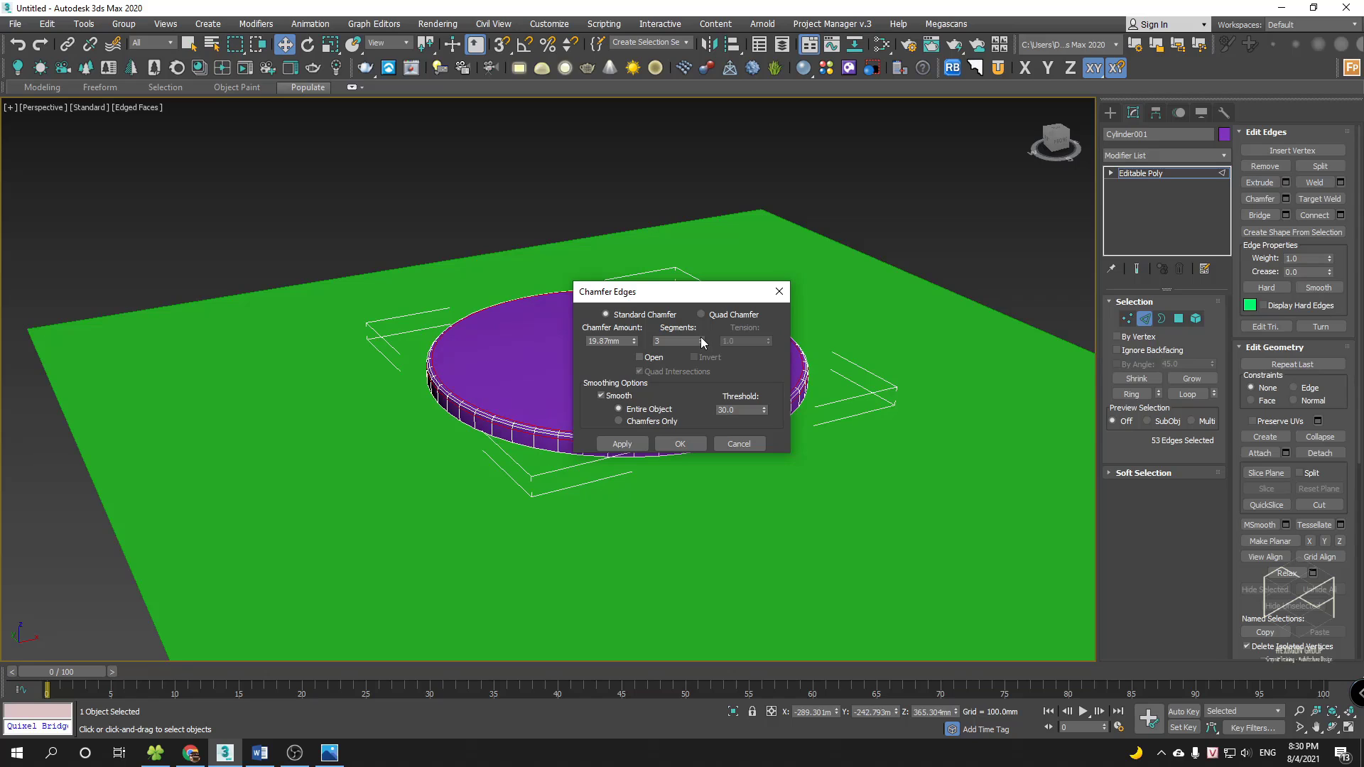
click(639, 422)
click(680, 444)
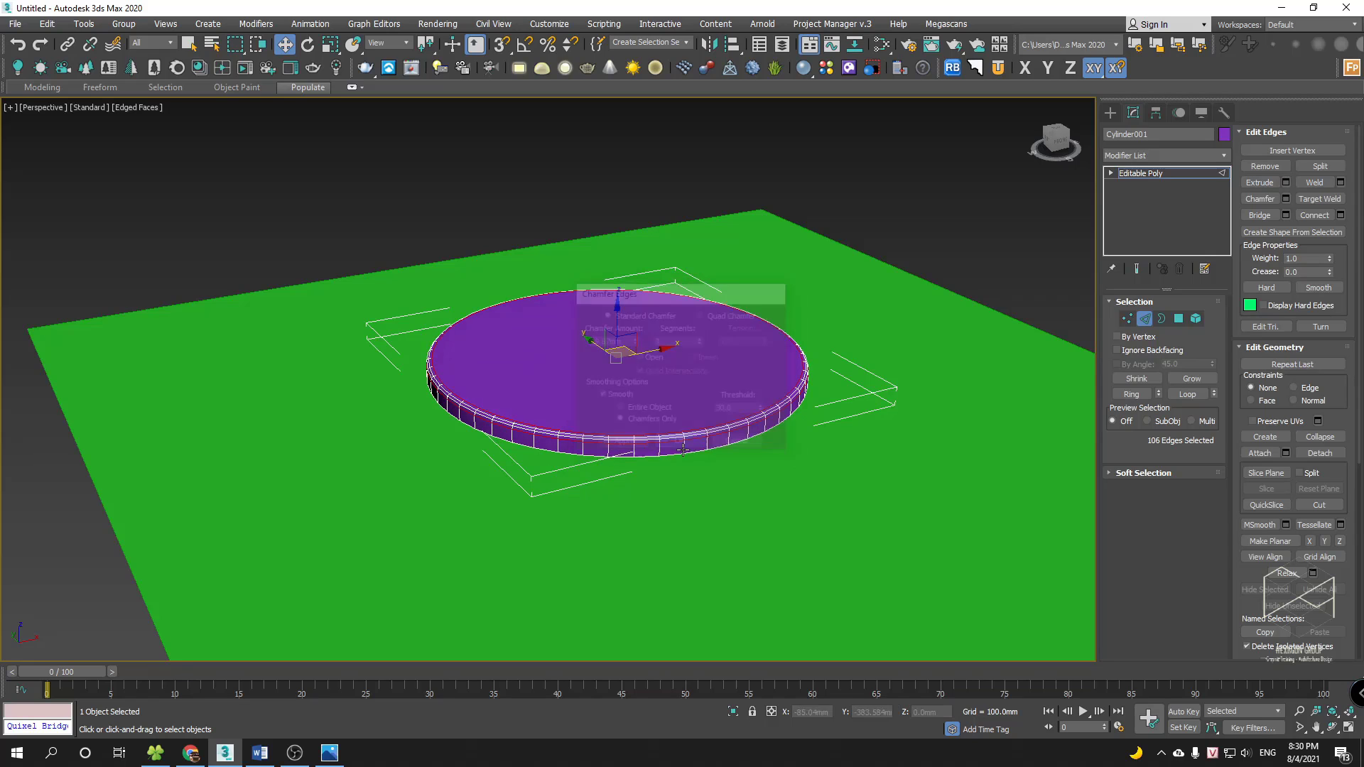
- Deselect the edges, leave edge editing, and raise the whole disc to about Z 451 mm
click(939, 189)
alt+middle_drag(845, 365, 632, 334)
click(1145, 318)
drag(618, 331, 618, 289)
alt+middle_drag(618, 289, 667, 390)
scroll(666, 371, down, 3)
- Centre the disc over the floor plane in the Top view, at about X -29 mm, Y 18 mm
key(t)
scroll(636, 394, down, 6)
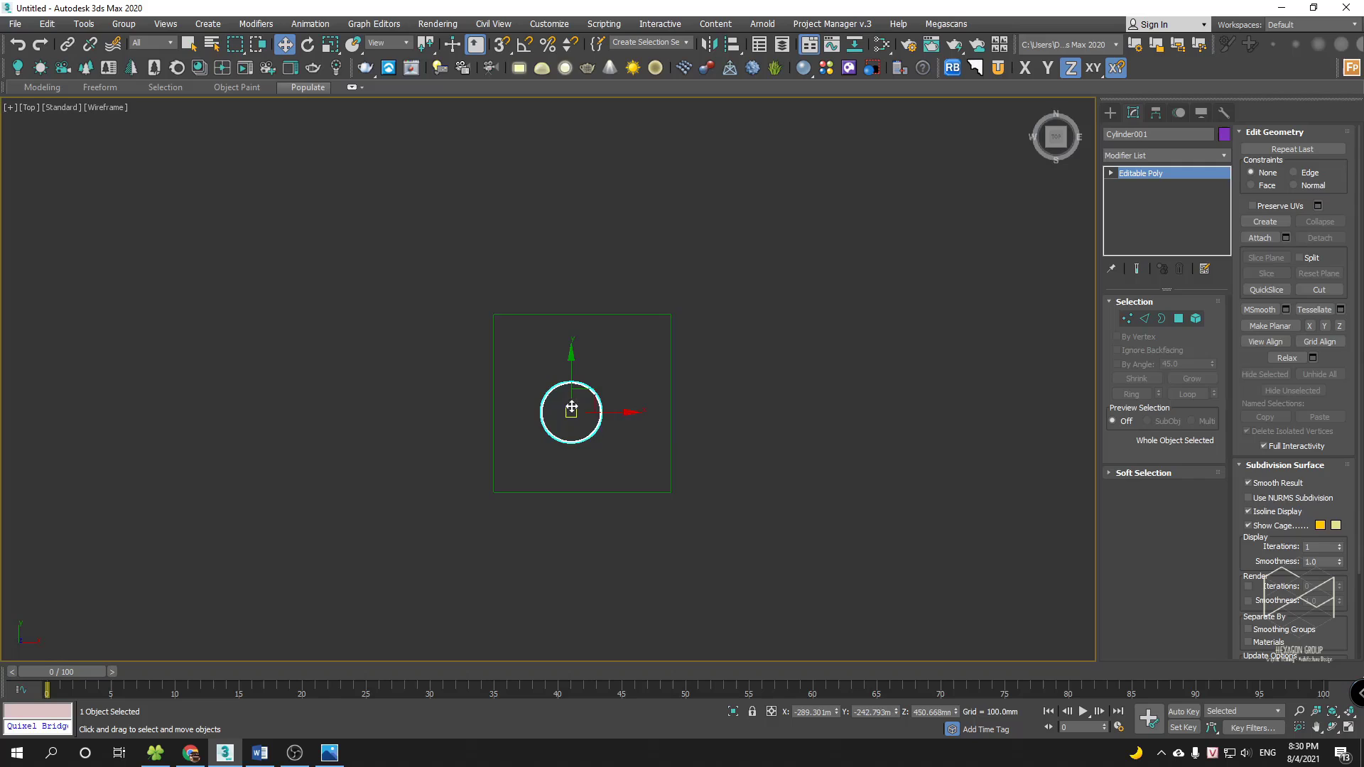
scroll(593, 410, up, 1)
drag(589, 405, 605, 388)
- Draw a rectangle spline around the disc in the Top view, larger than the disc but inside the floor plane
click(1111, 112)
scroll(653, 338, up, 3)
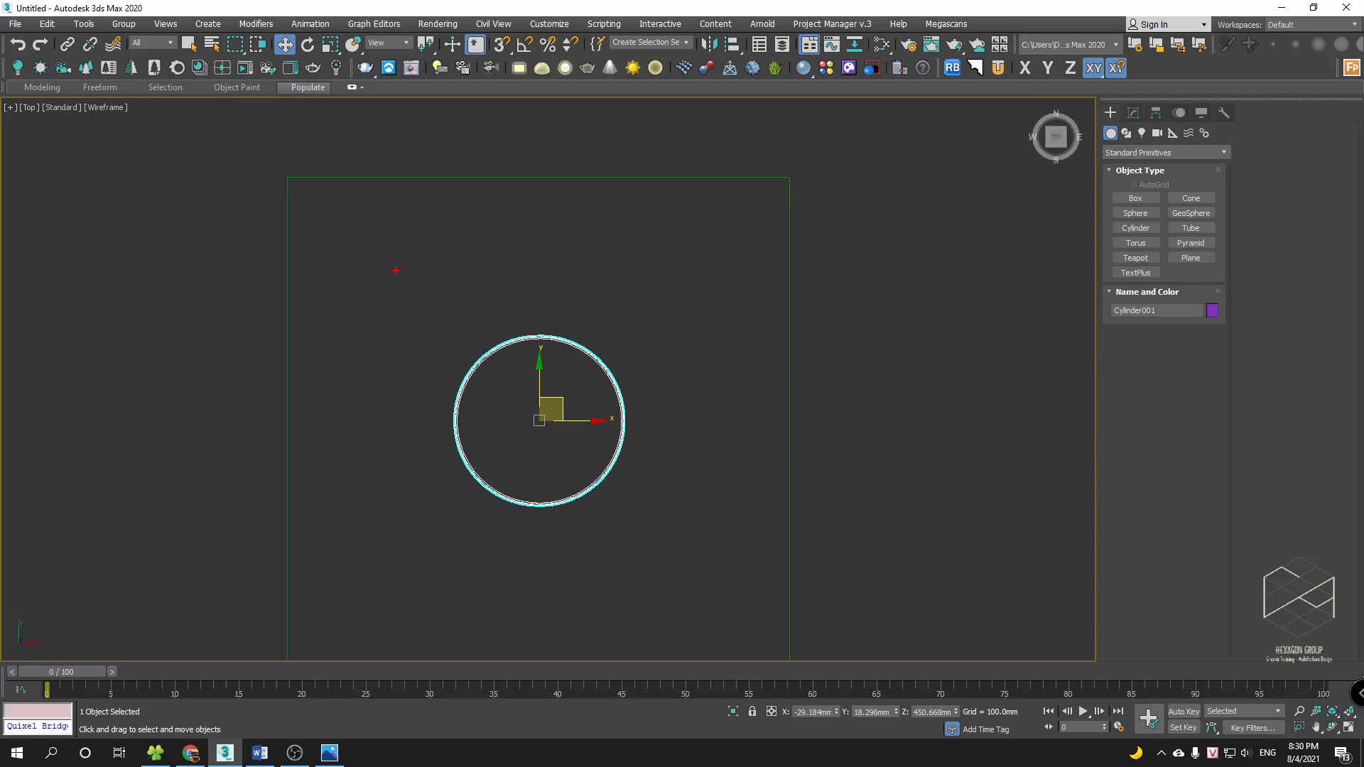
drag(393, 264, 690, 590)
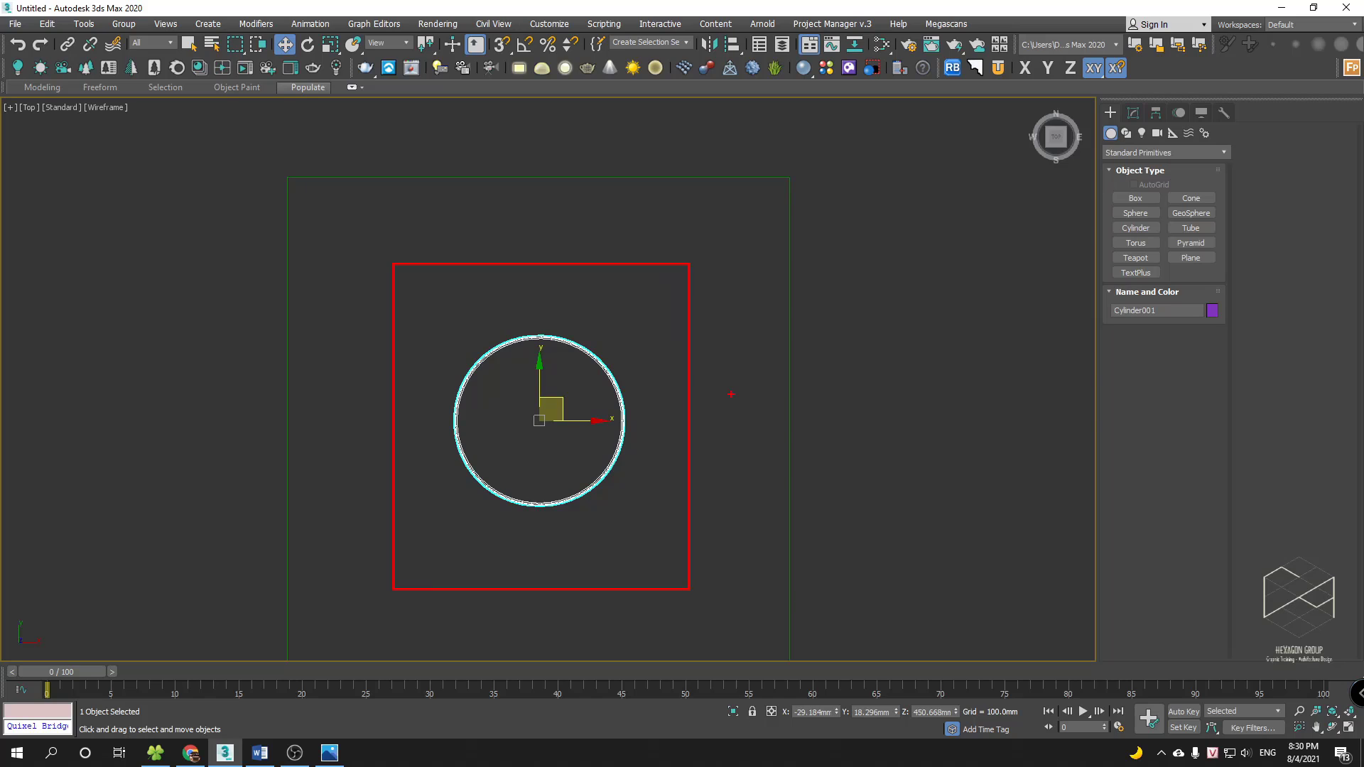
key(Escape)
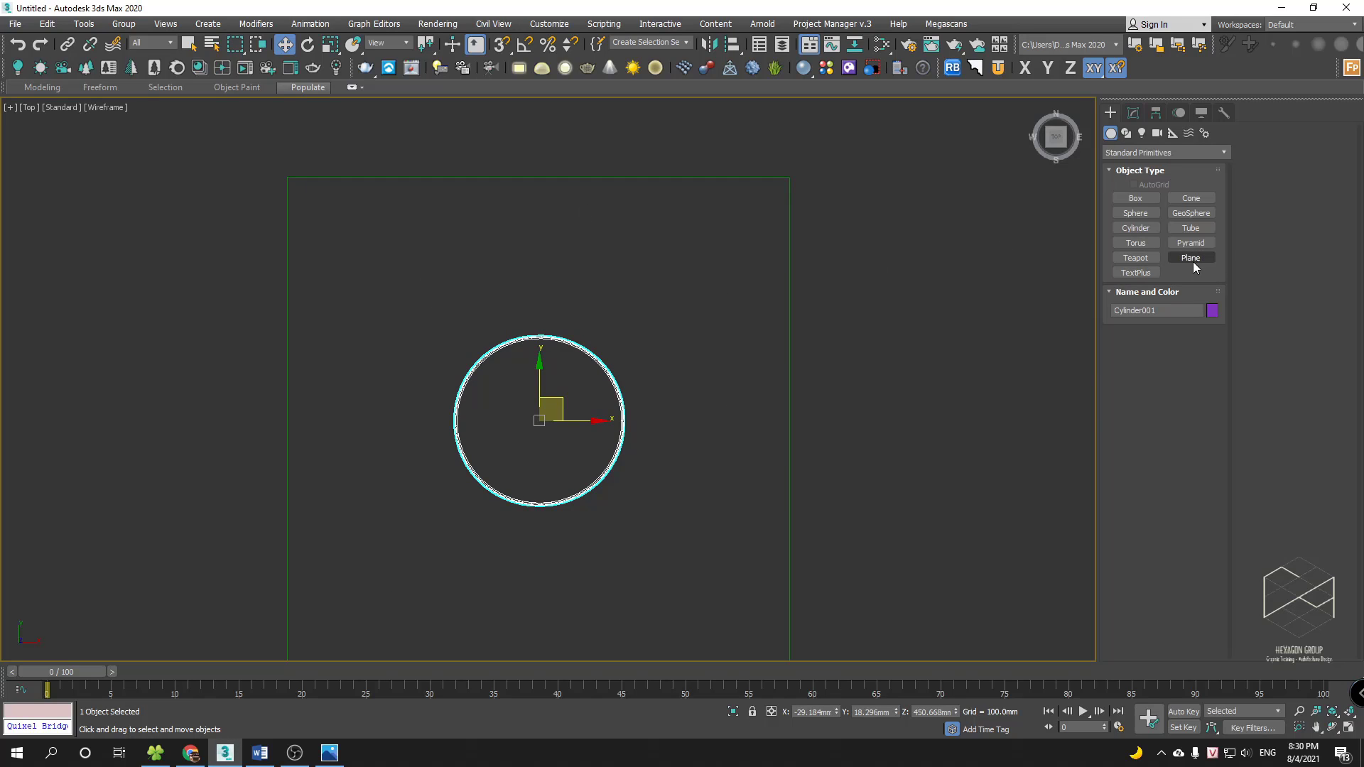
click(1126, 133)
click(1187, 212)
scroll(701, 302, down, 2)
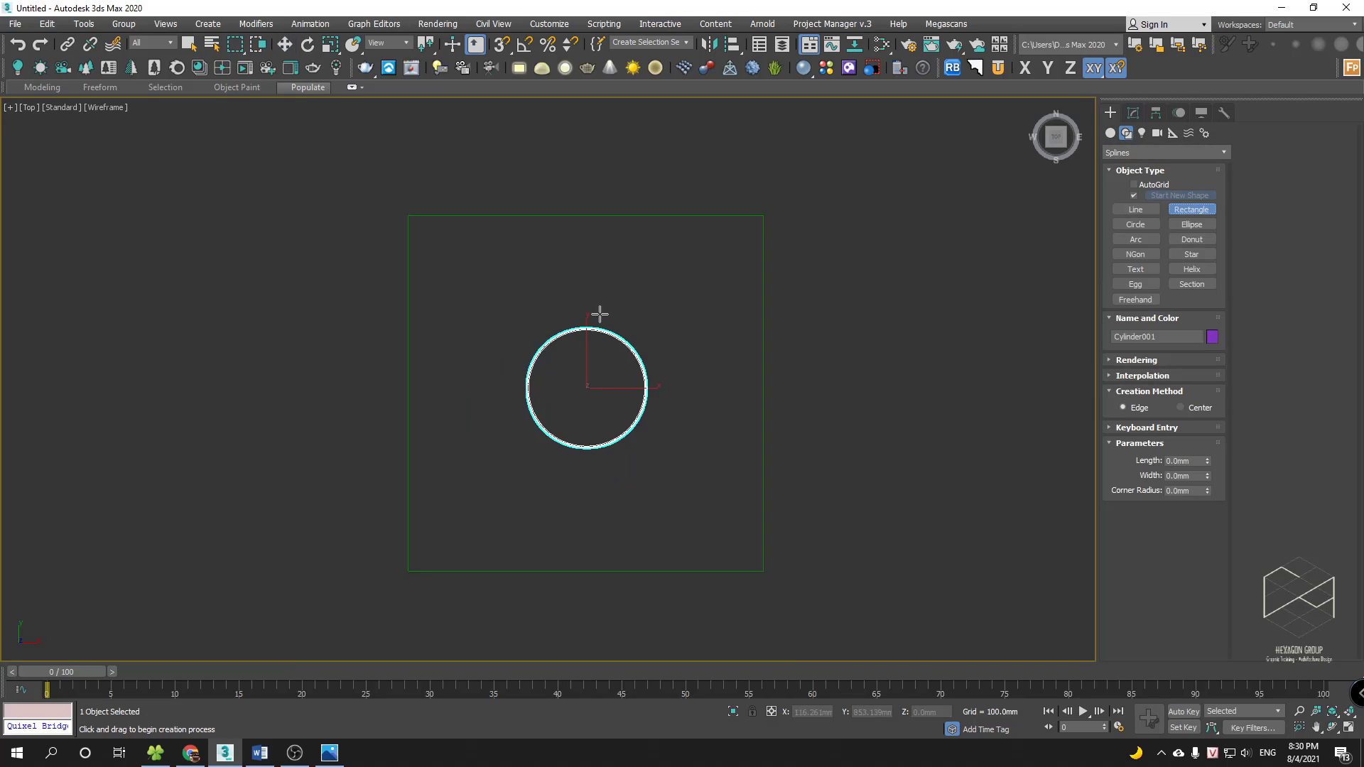
middle_drag(600, 317, 647, 293)
drag(515, 249, 769, 483)
key(w)
scroll(689, 380, up, 2)
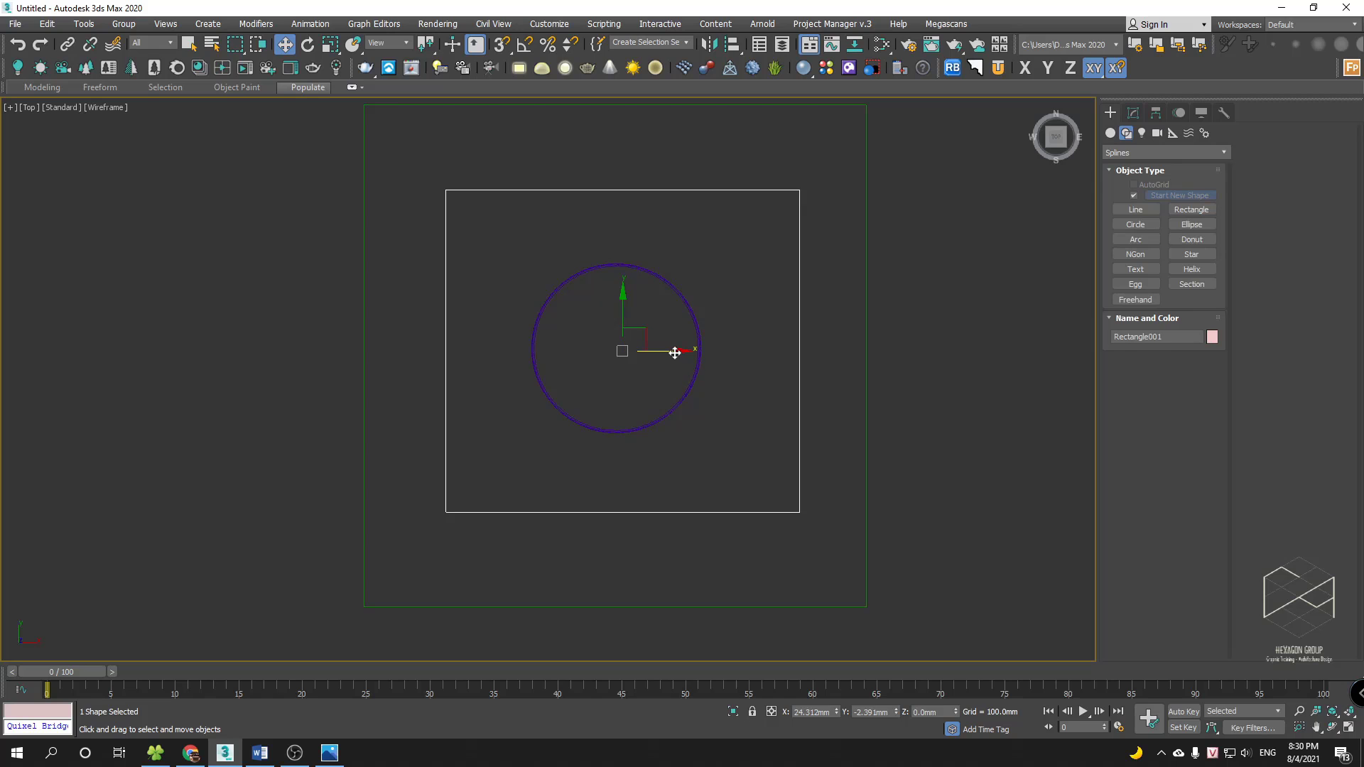
- Move the rectangle along X to about 188 mm and raise it above the disc to about Z 768 mm
drag(673, 350, 696, 353)
key(p)
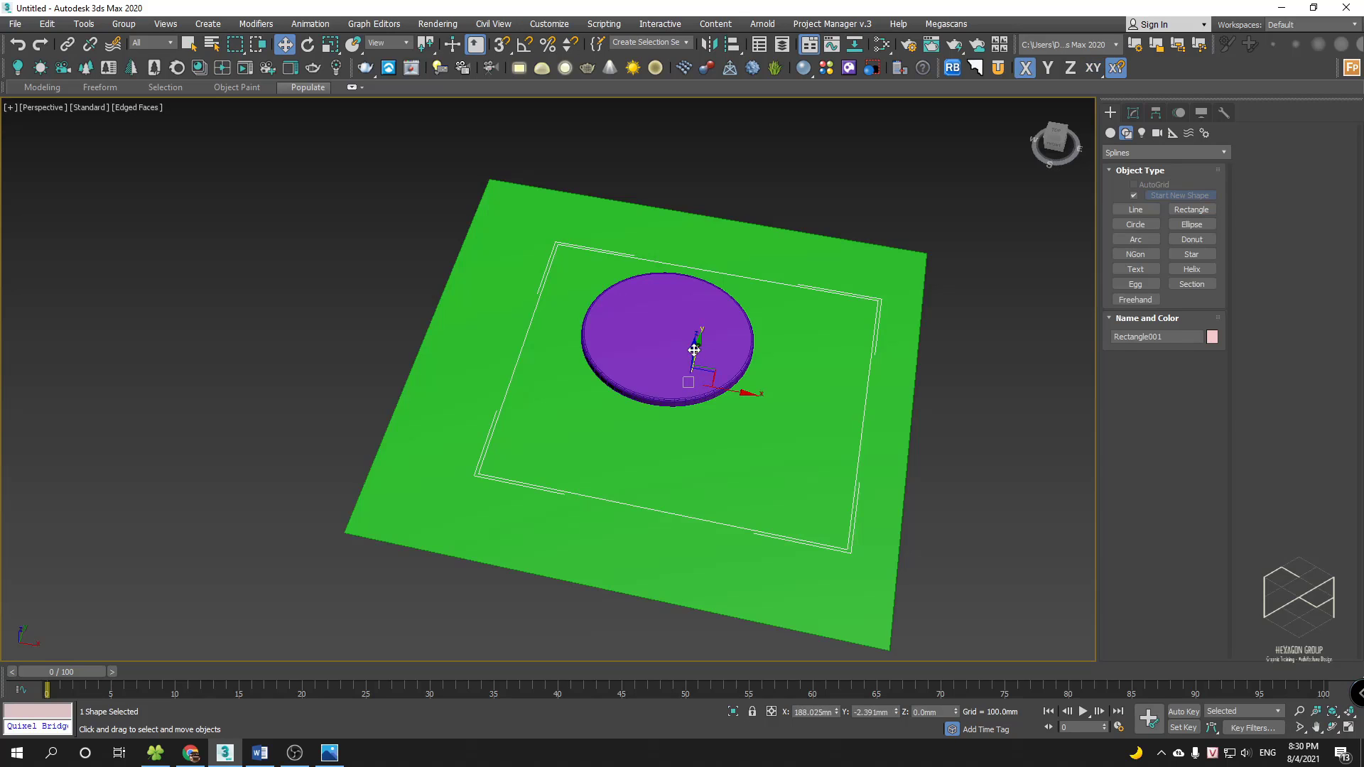
alt+middle_drag(694, 350, 688, 312)
drag(694, 337, 702, 252)
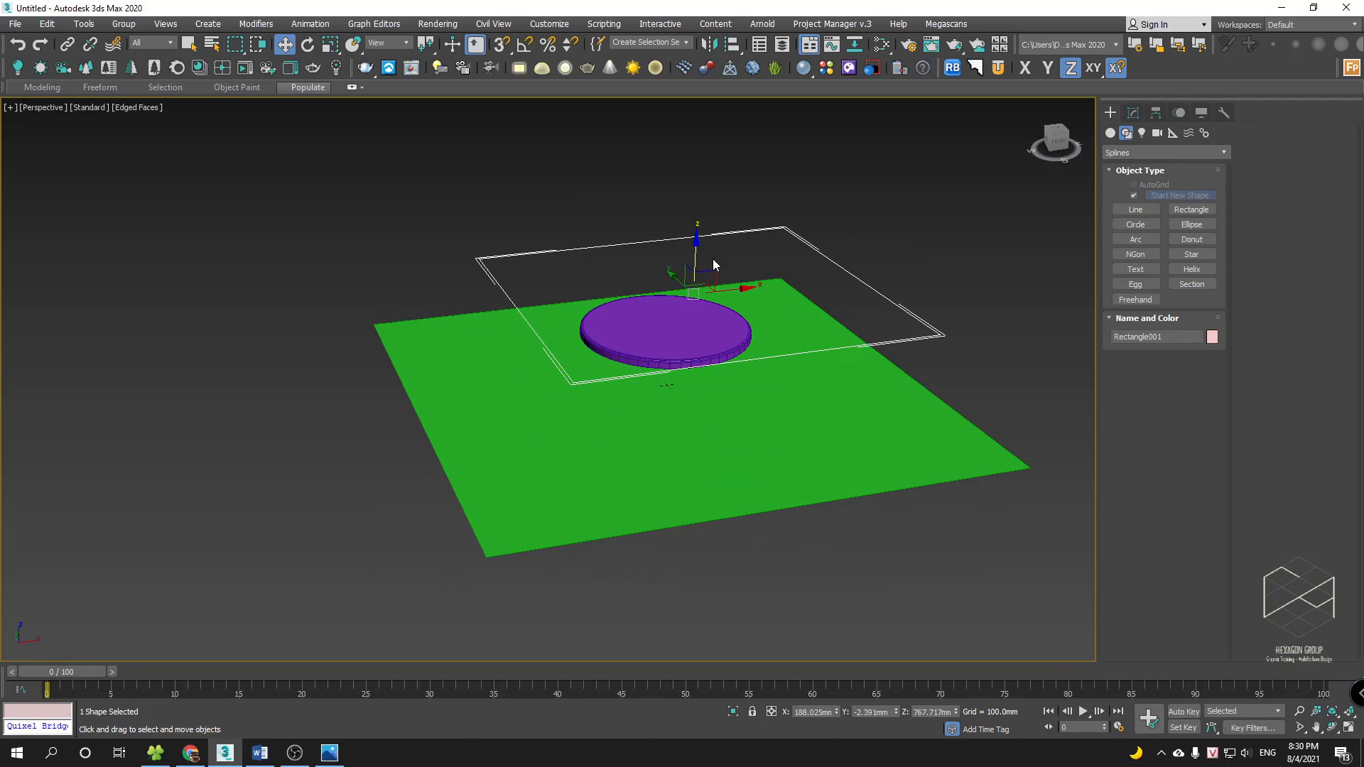
- Apply the Garment Maker modifier to the raised rectangle spline
alt+middle_drag(713, 258, 676, 275)
alt+middle_drag(676, 275, 681, 309)
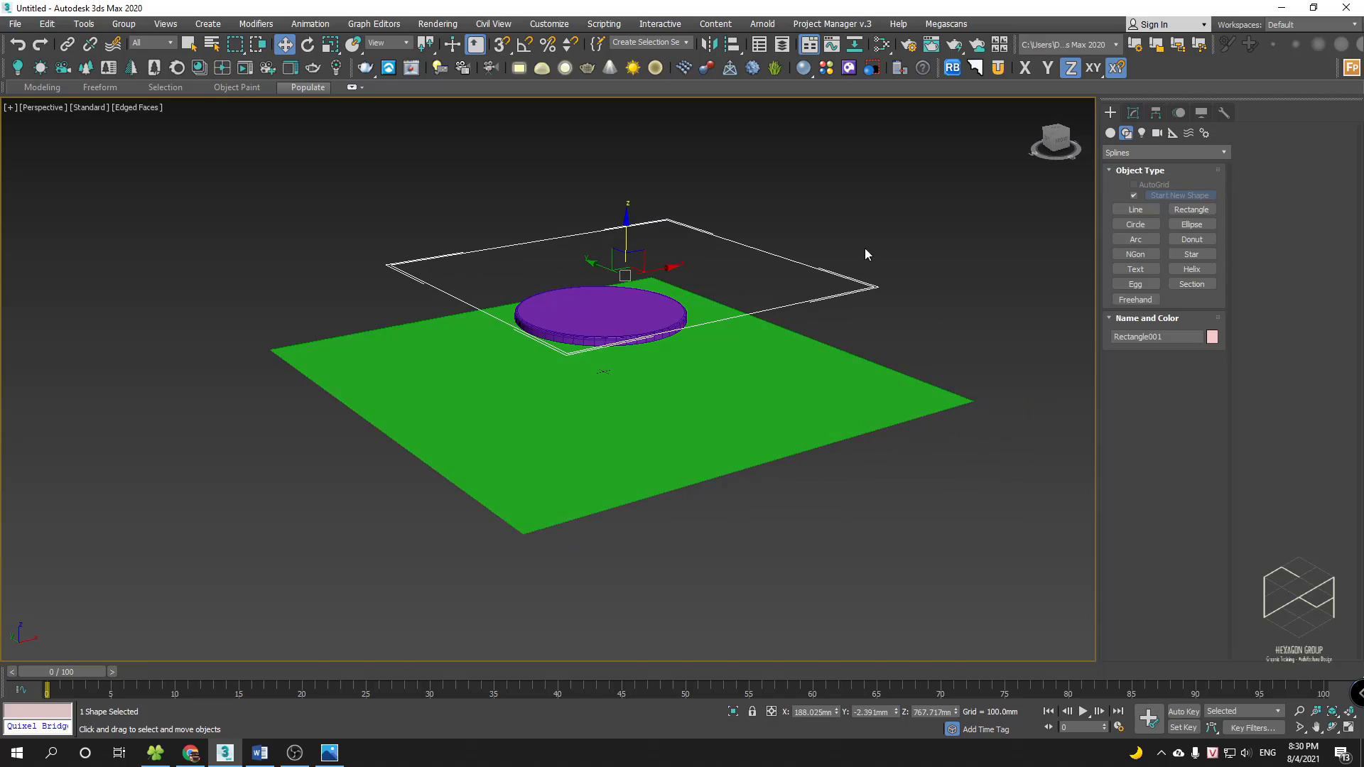
click(1129, 114)
click(1169, 157)
key(g)
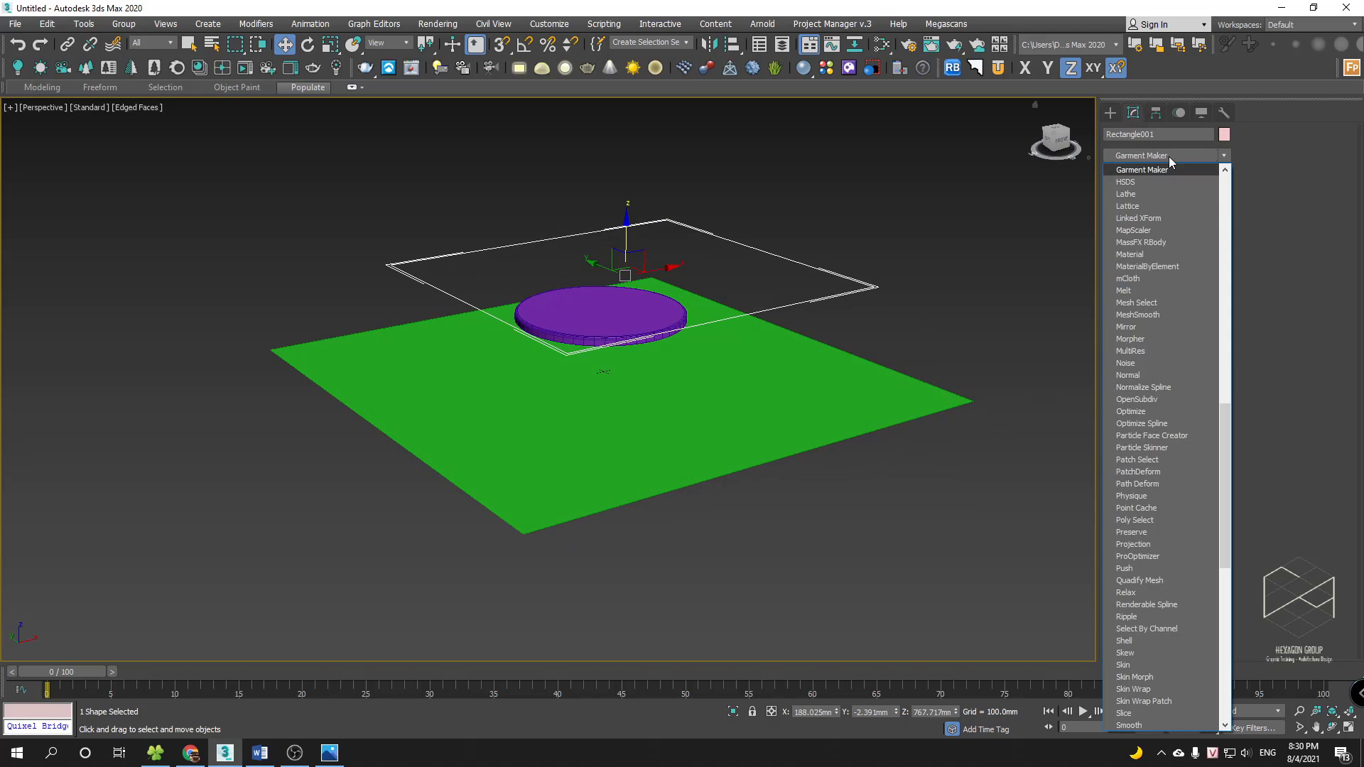
click(1164, 171)
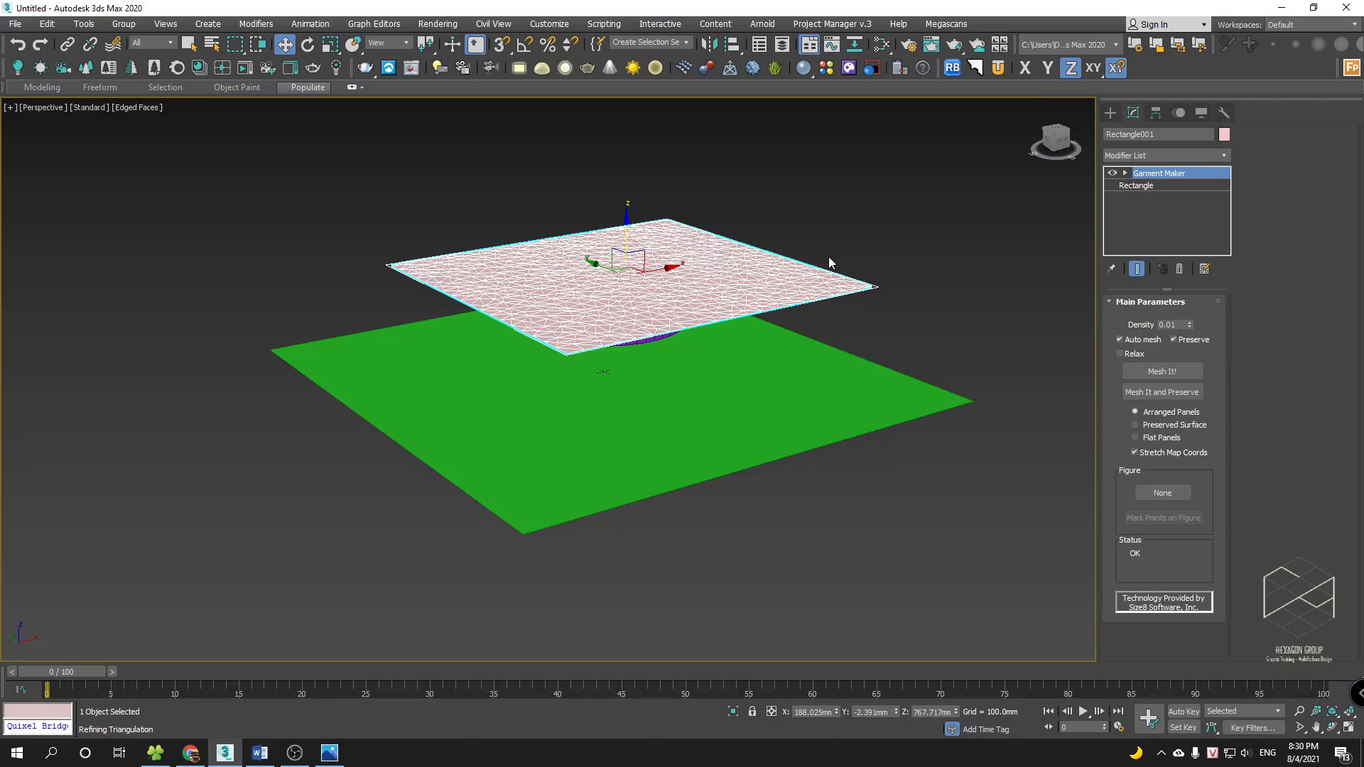
- Raise the Garment Maker density in small increments to 0.014 to make the triangulated mesh finer
alt+middle_drag(800, 263, 801, 282)
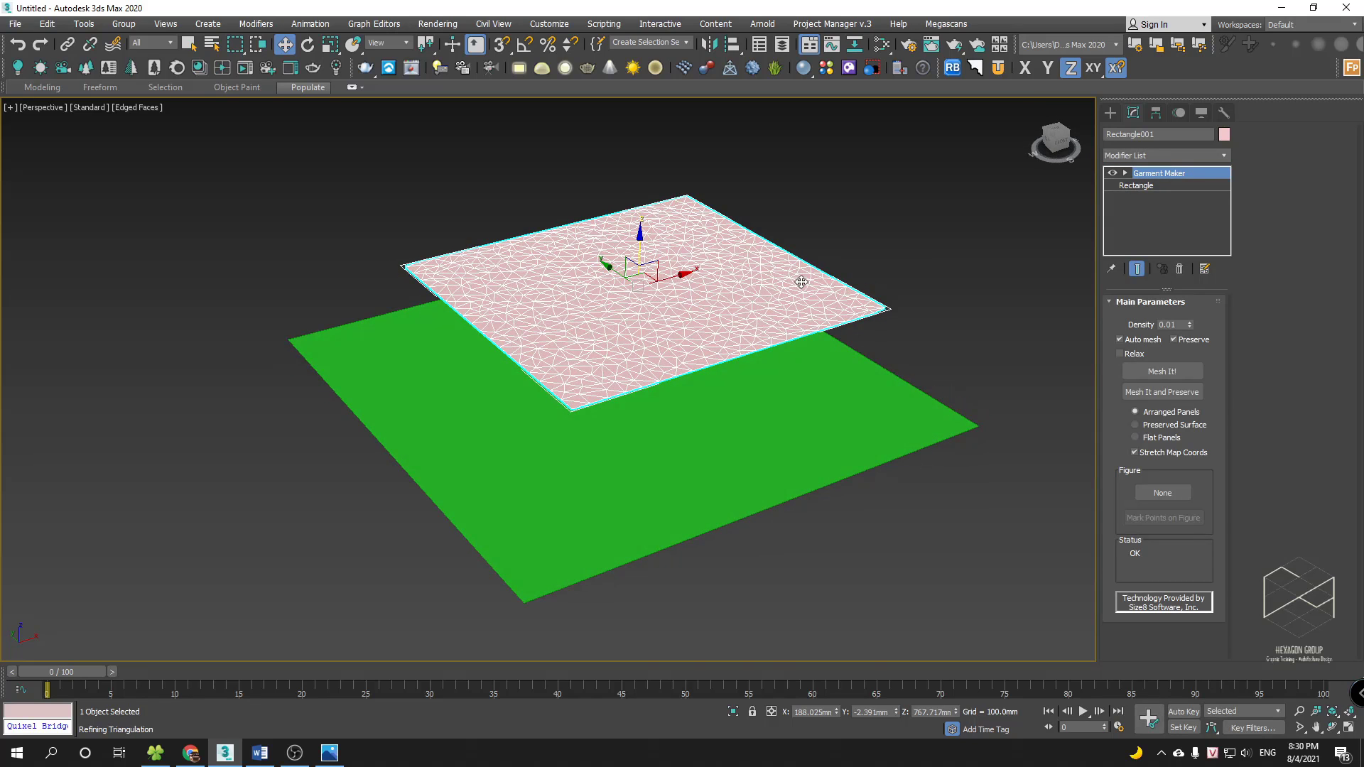
scroll(763, 278, up, 5)
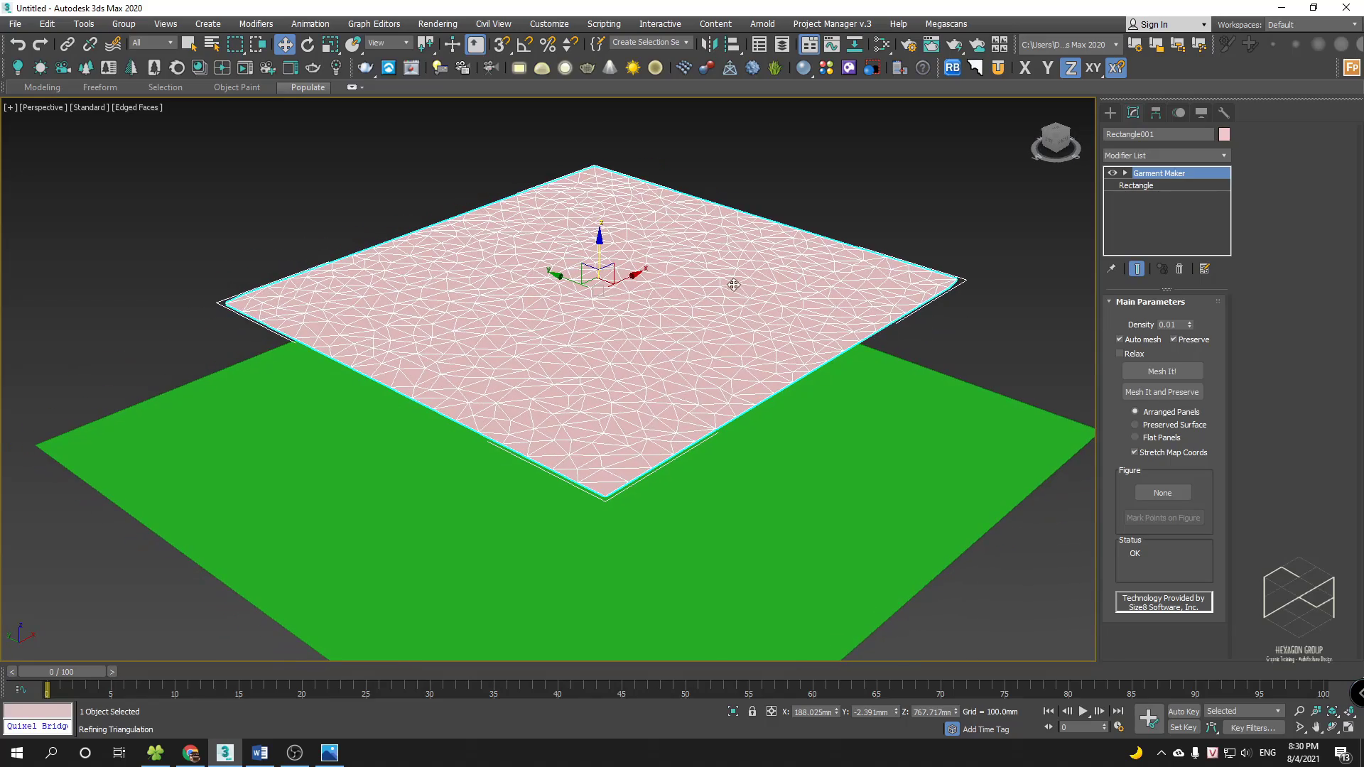
alt+middle_drag(710, 296, 746, 374)
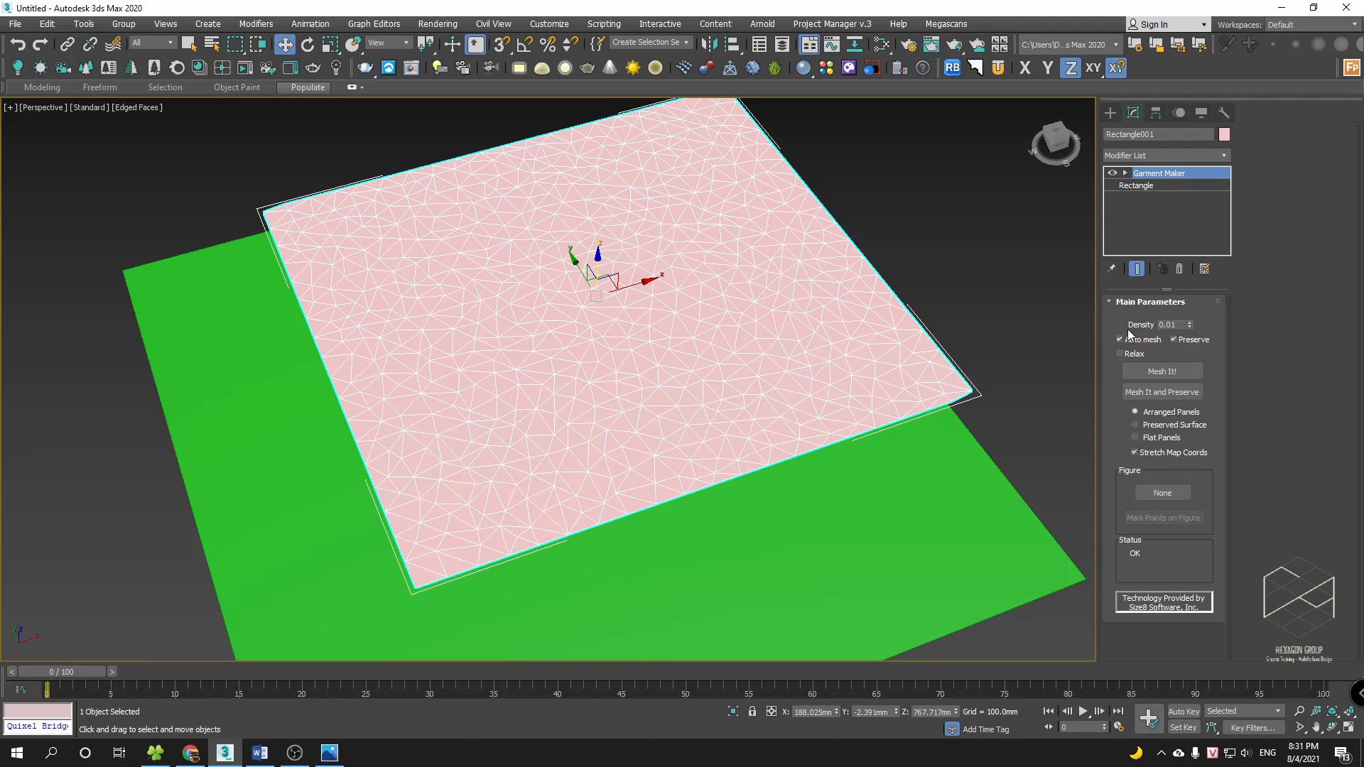
alt+middle_drag(1051, 330, 1082, 354)
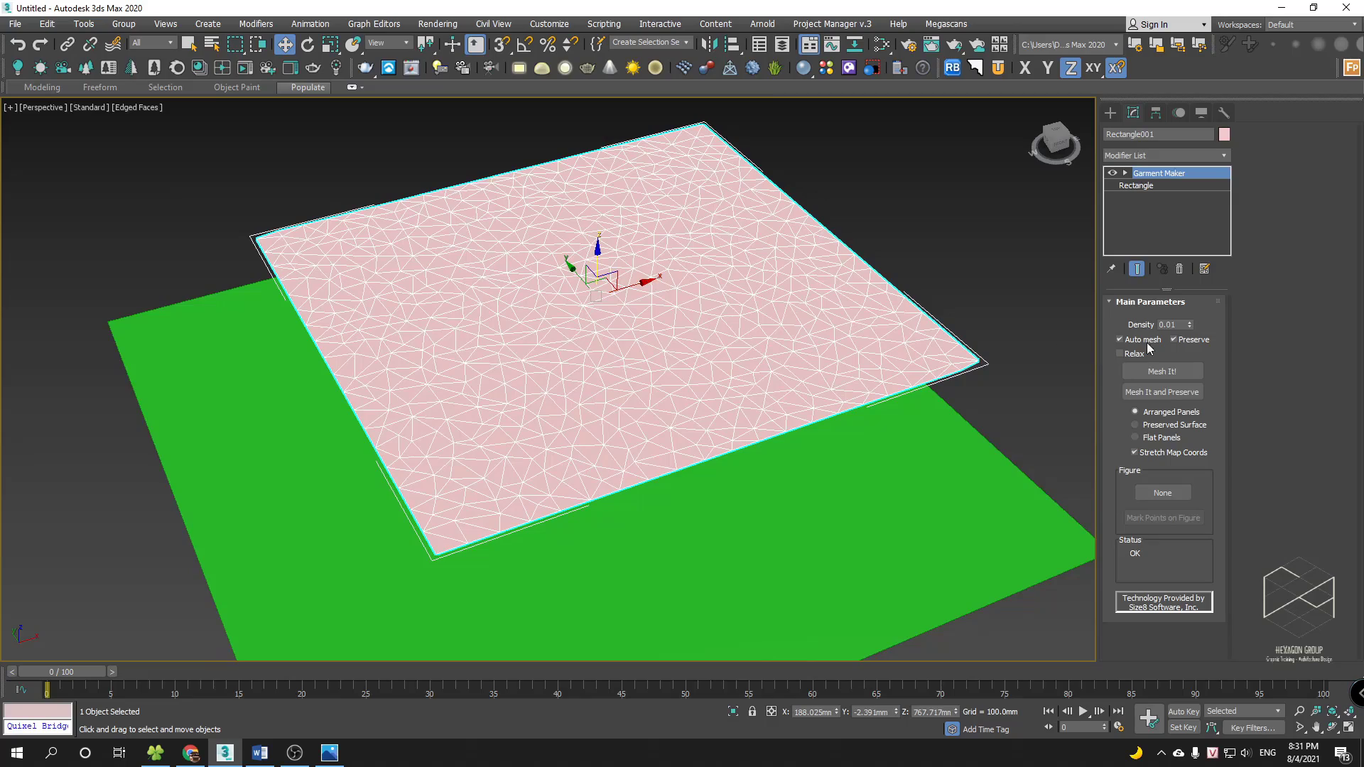
alt+middle_drag(795, 333, 828, 311)
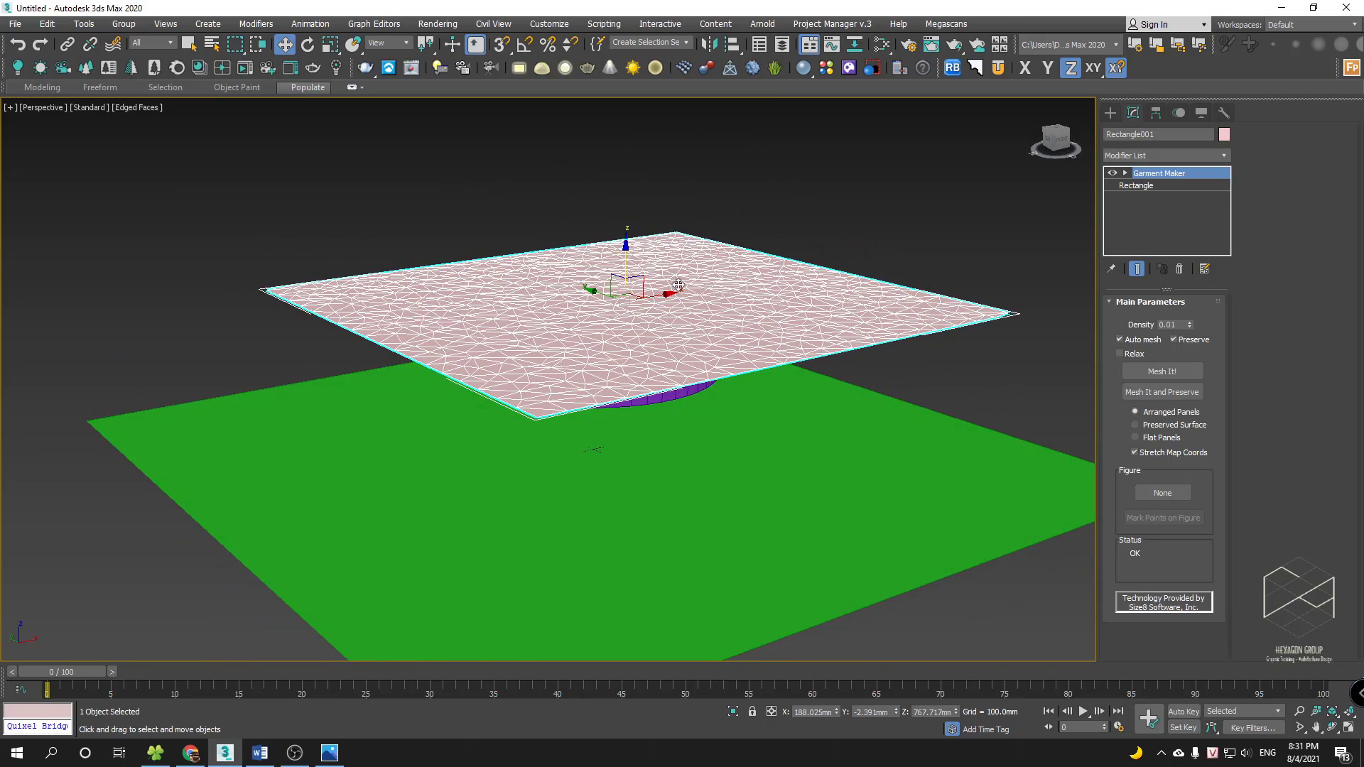
mouse_move(725, 307)
alt+middle_down()
mouse_move(715, 320)
mouse_move(718, 307)
alt+middle_up()
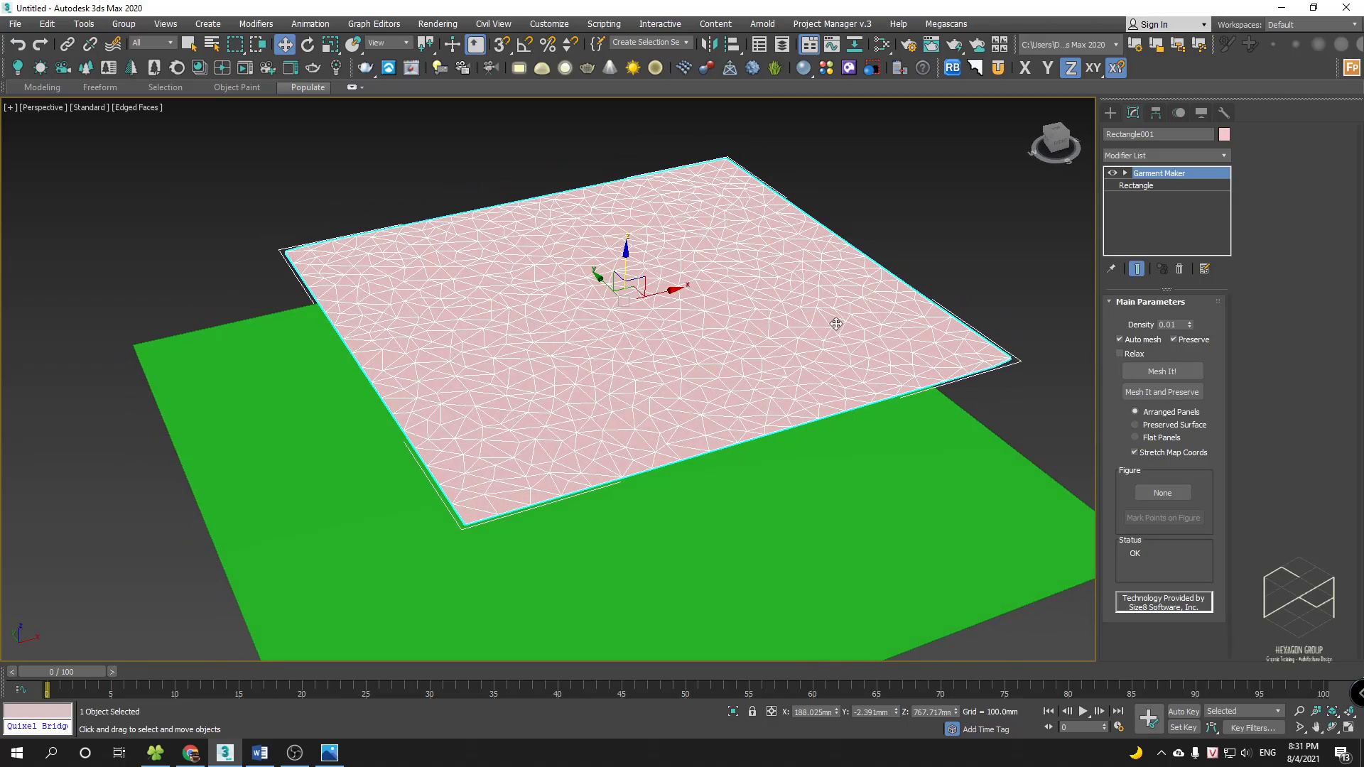
click(1190, 323)
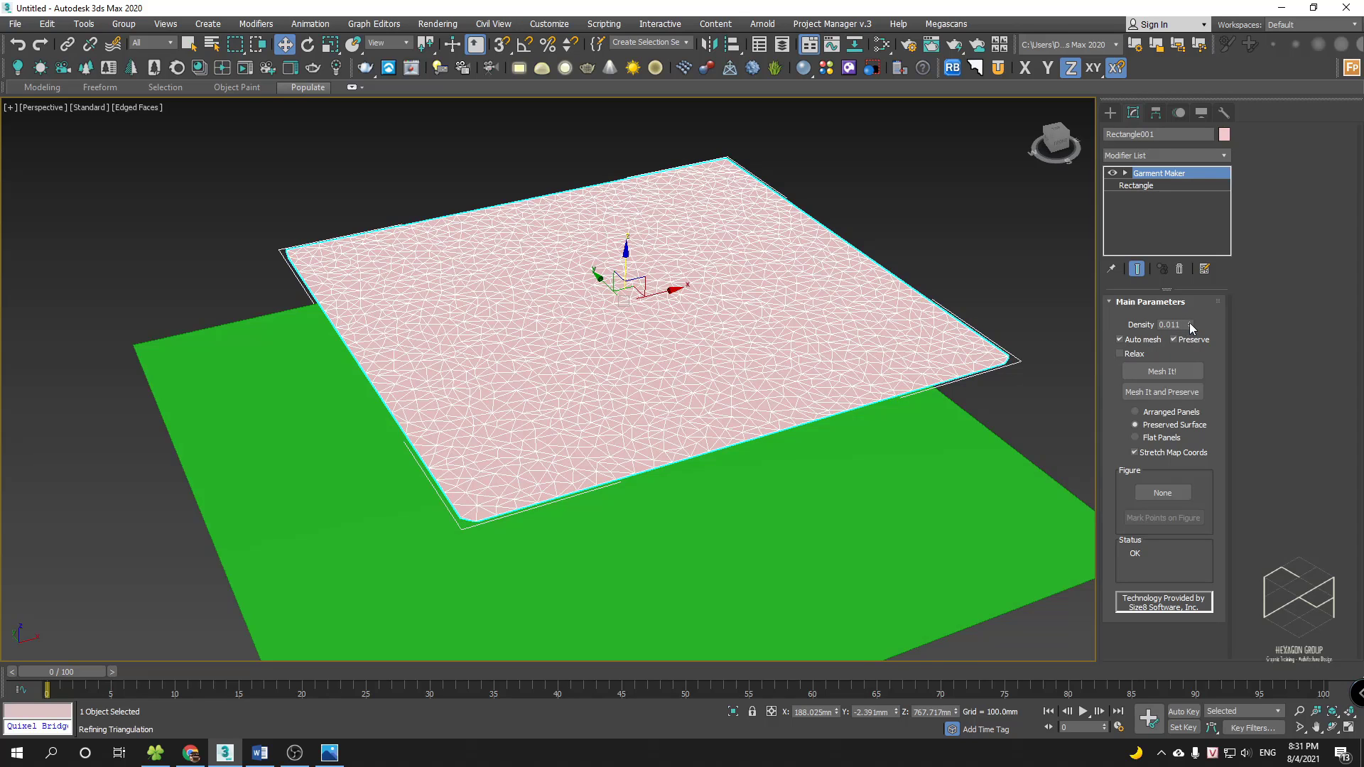
click(1190, 322)
click(1190, 323)
- Set the Garment Maker density of the rectangle's mesh to 0.03
double_click(1184, 325)
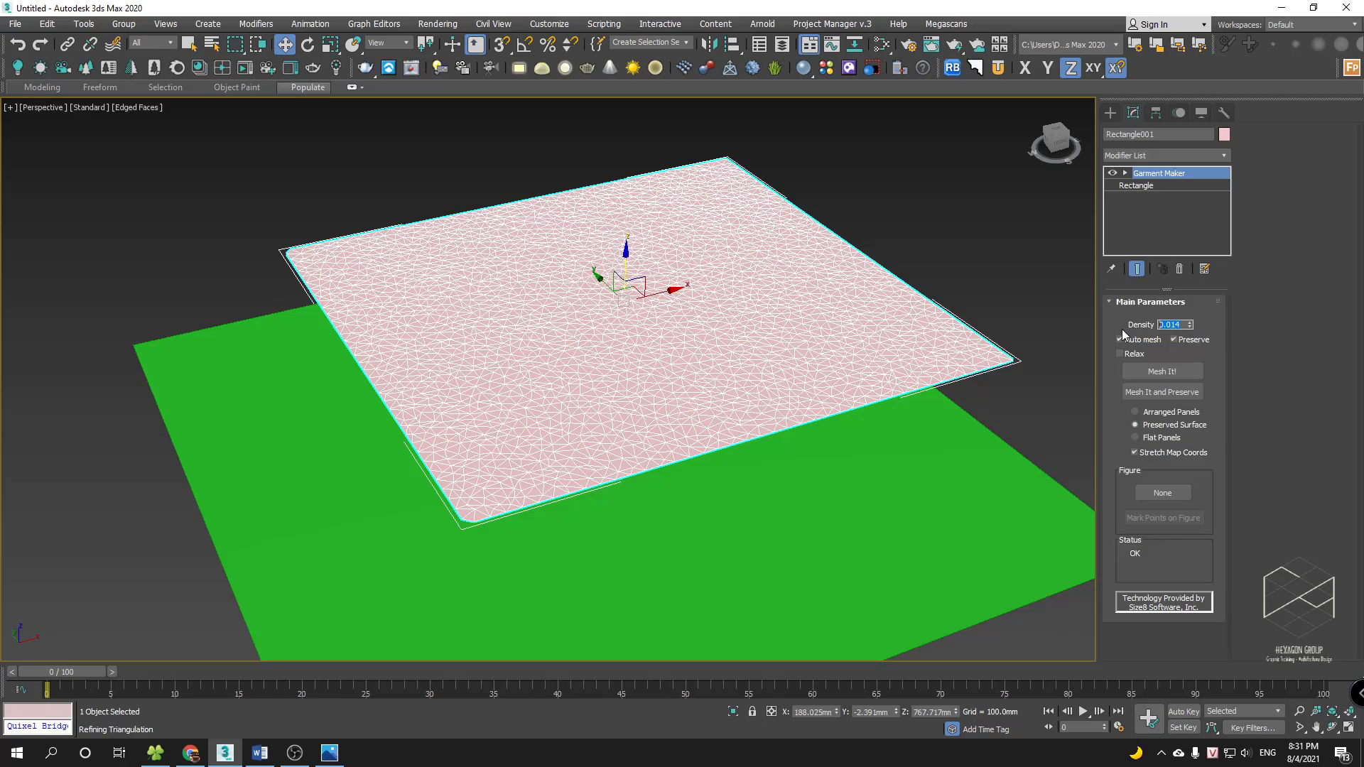
text(0.)
key(Return)
alt+middle_drag(843, 310, 810, 301)
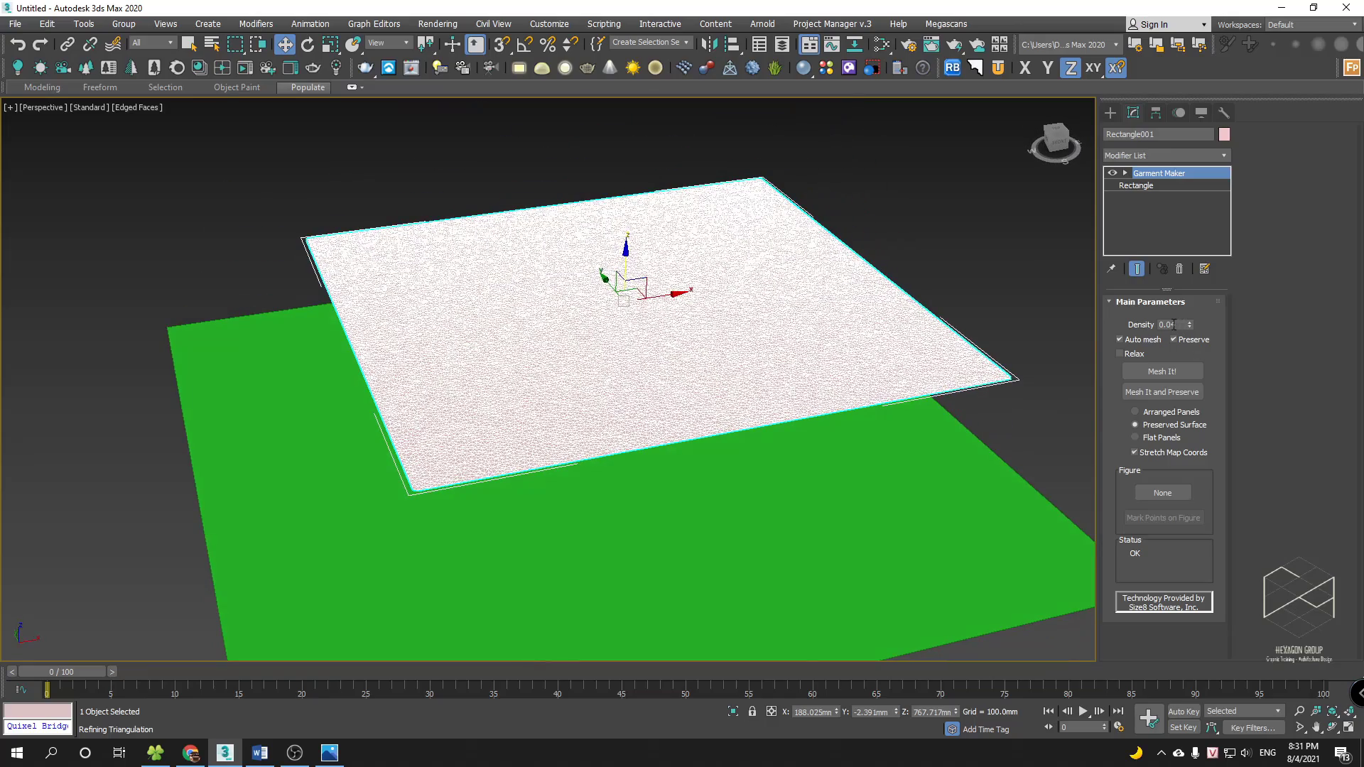
double_click(1174, 325)
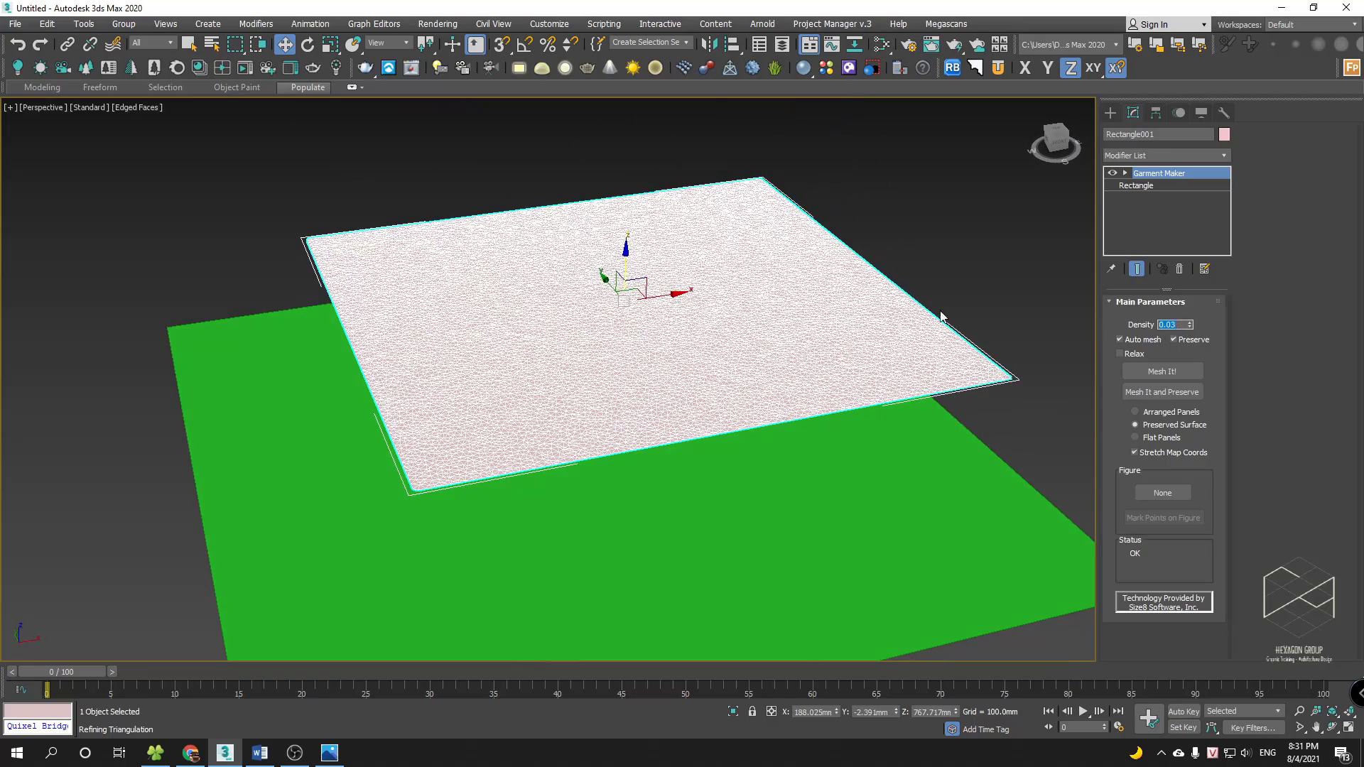
- Rename the green floor plane as ground
alt+middle_drag(832, 296, 694, 258)
click(703, 380)
alt+middle_drag(715, 356, 737, 334)
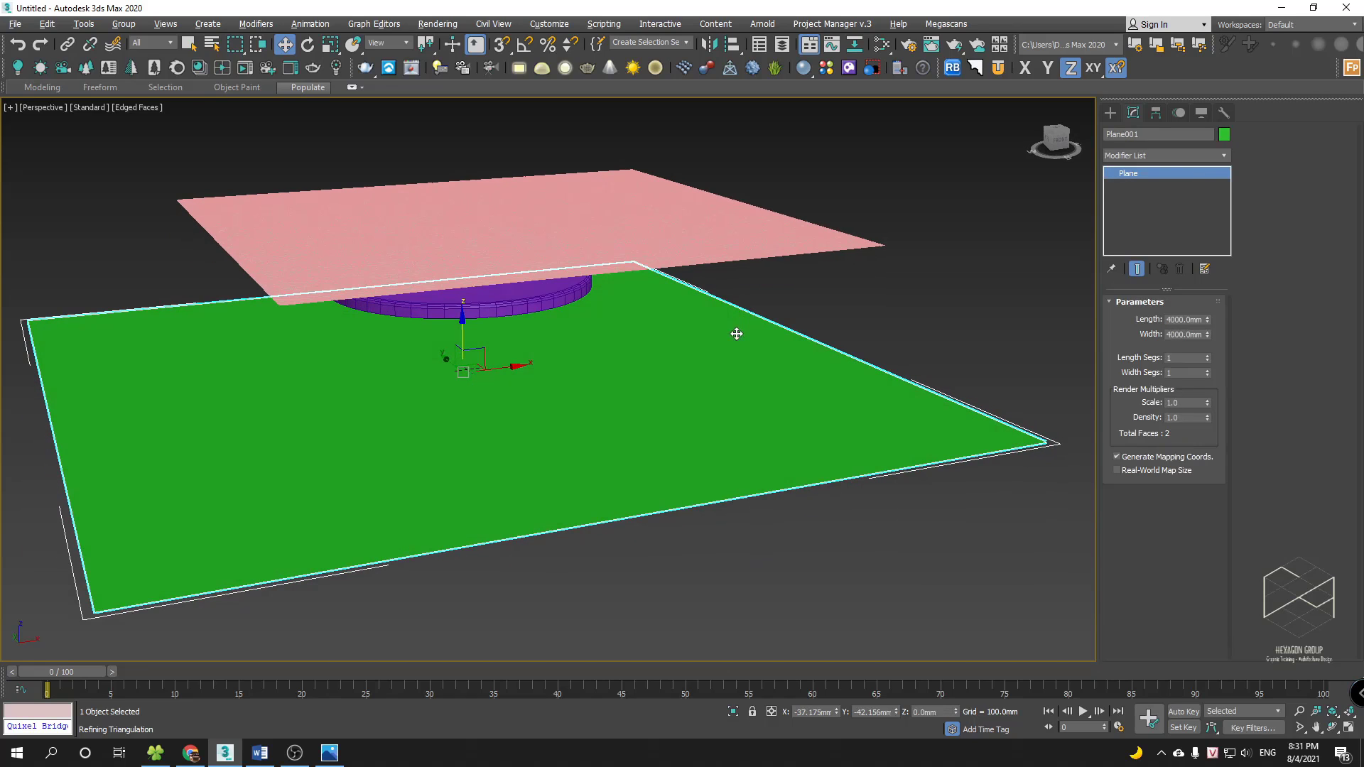
click(1135, 135)
text(grou)
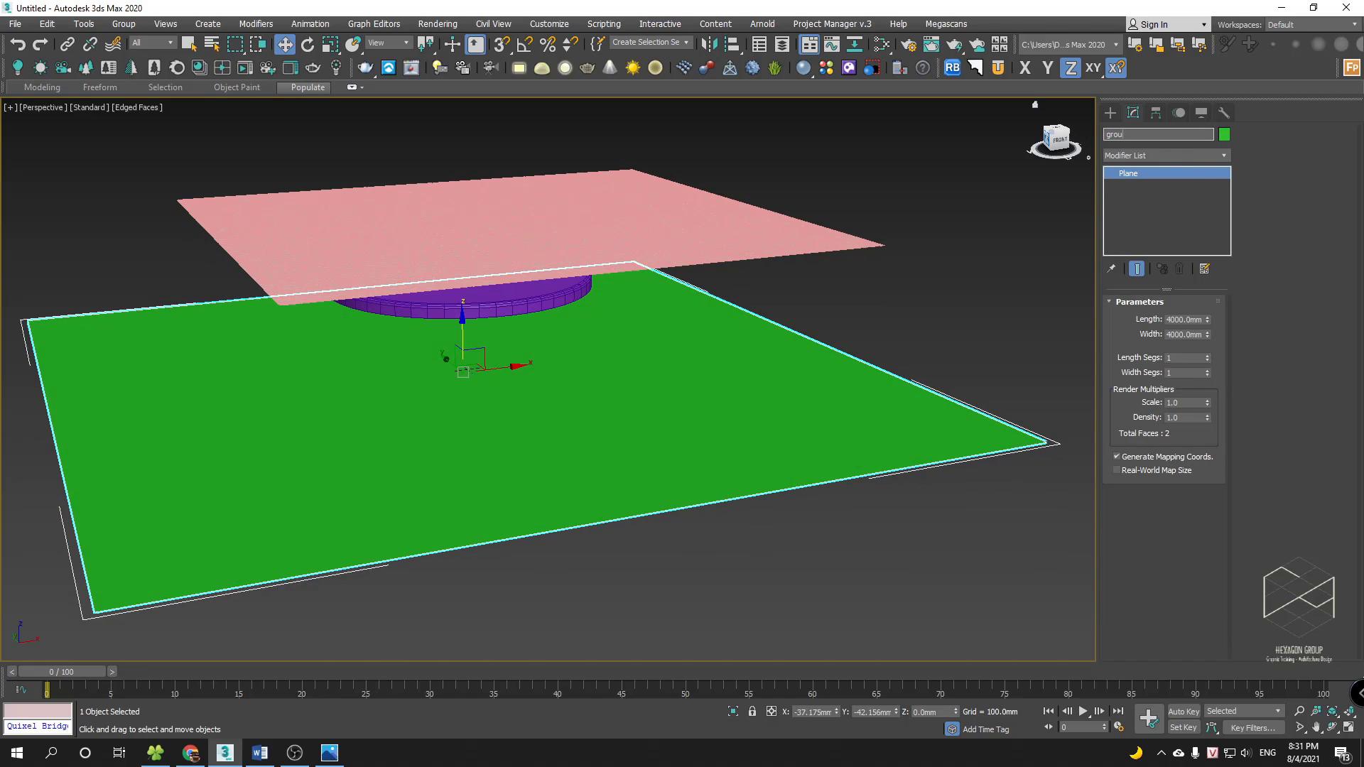
text(nd)
key(Return)
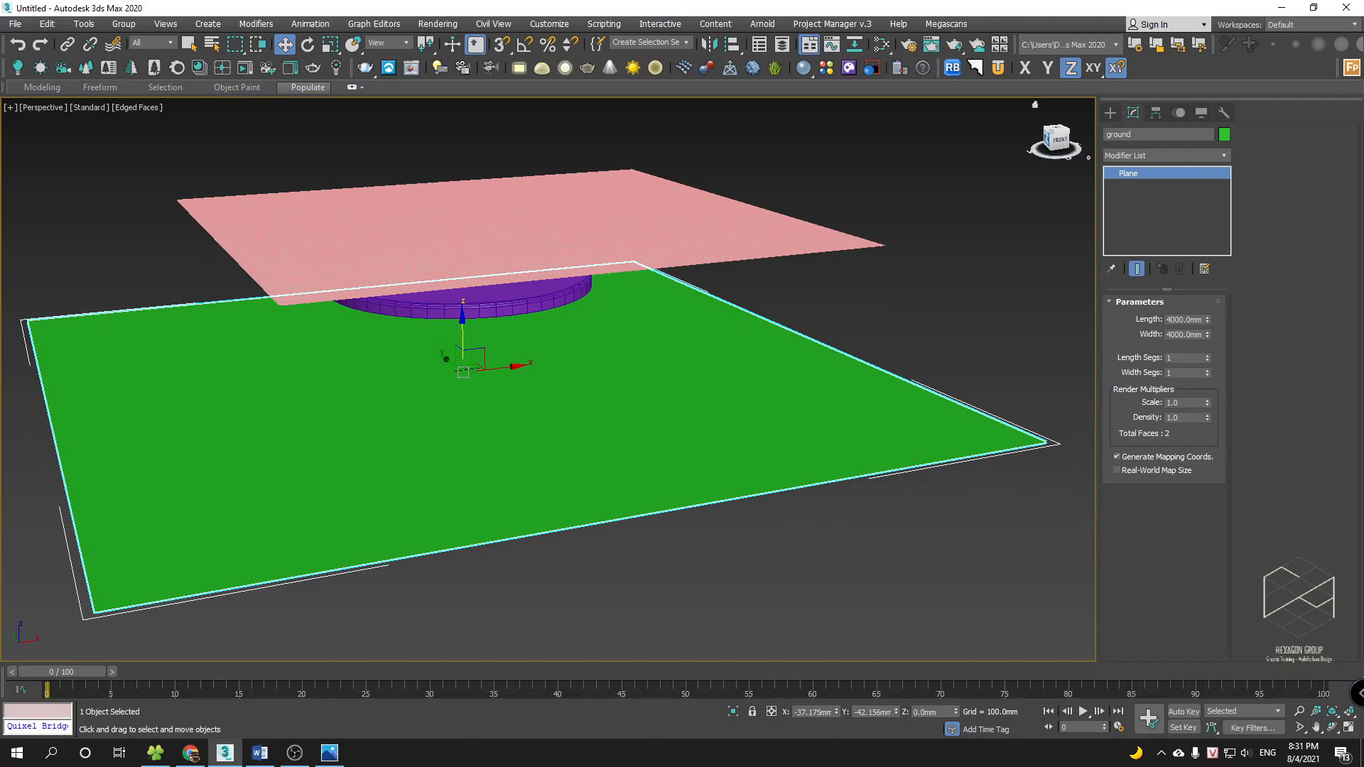
- Rename the purple disc as table
click(576, 288)
click(1170, 136)
text(ta)
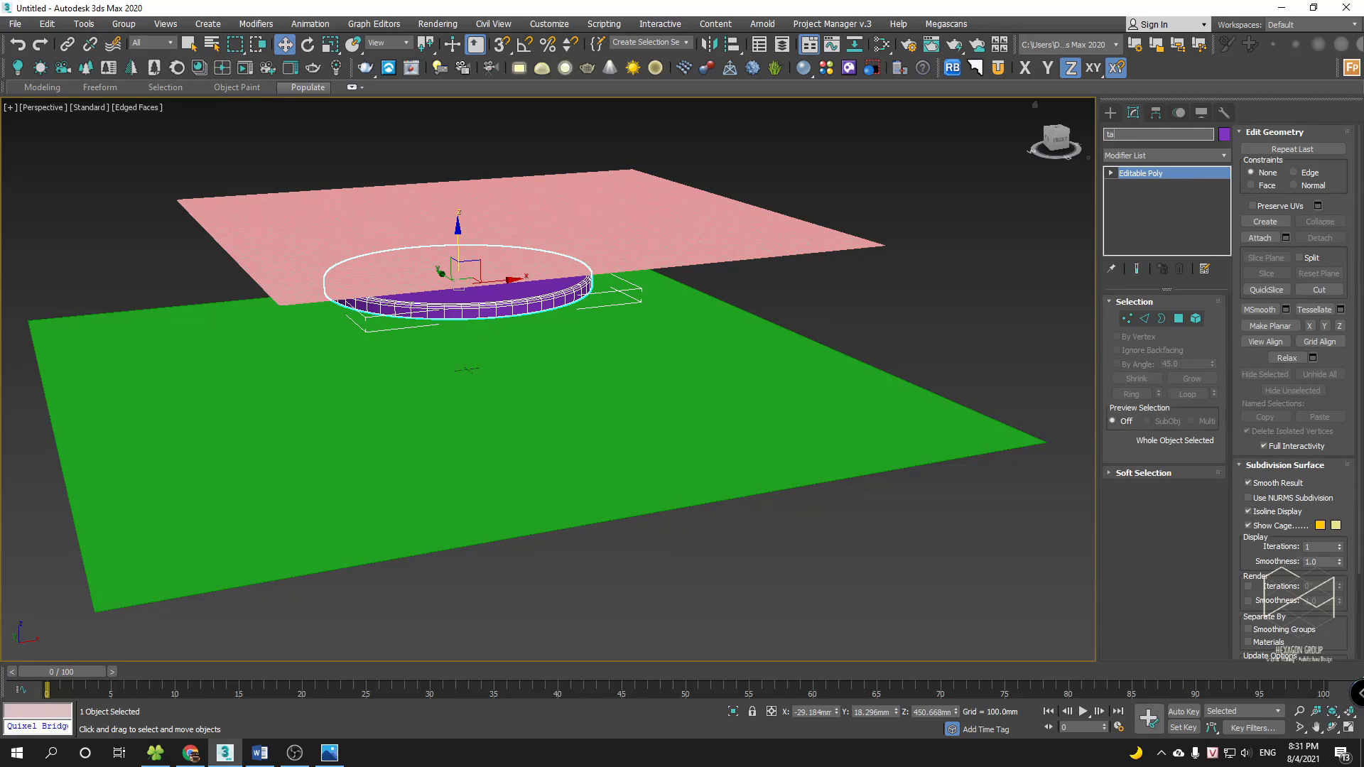
text(ble)
key(Return)
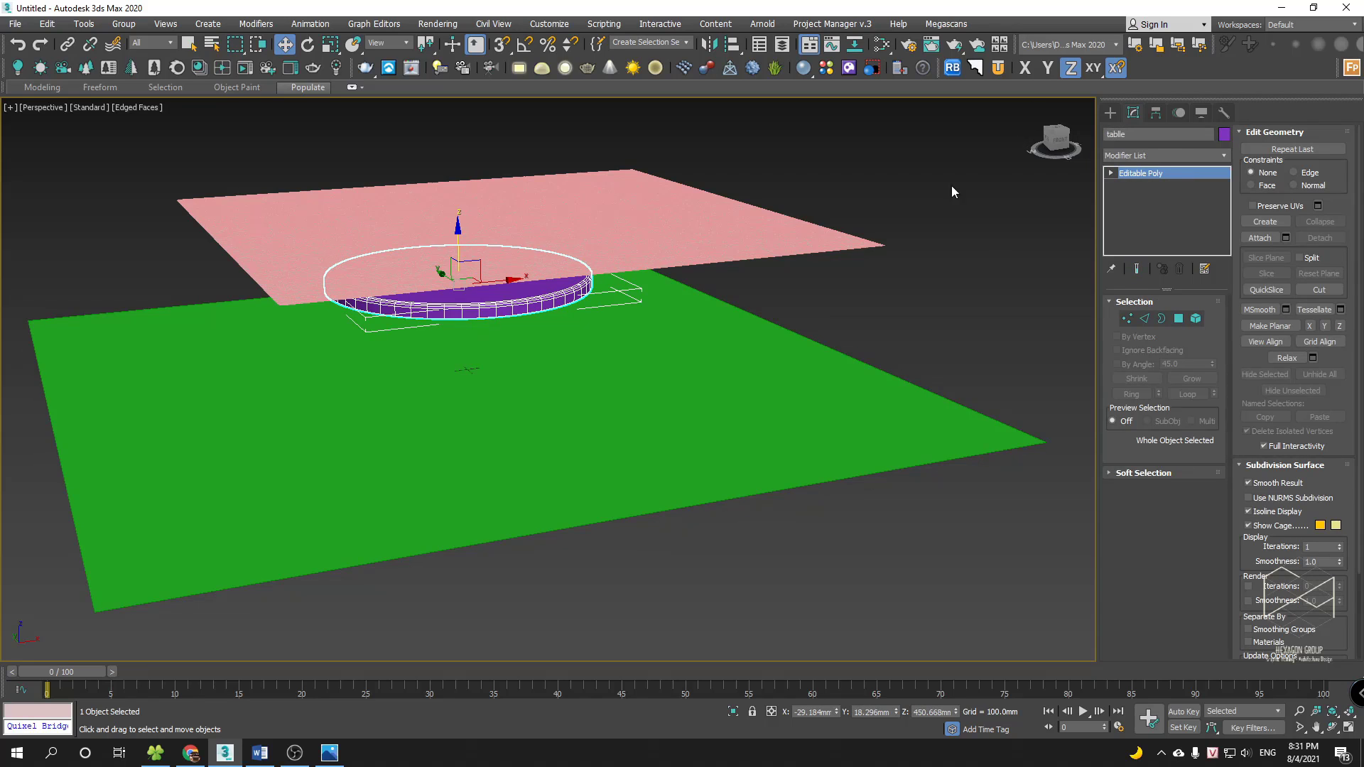
- Rename the meshed rectangle above the disc as cloth
click(739, 226)
drag(1171, 134, 1062, 145)
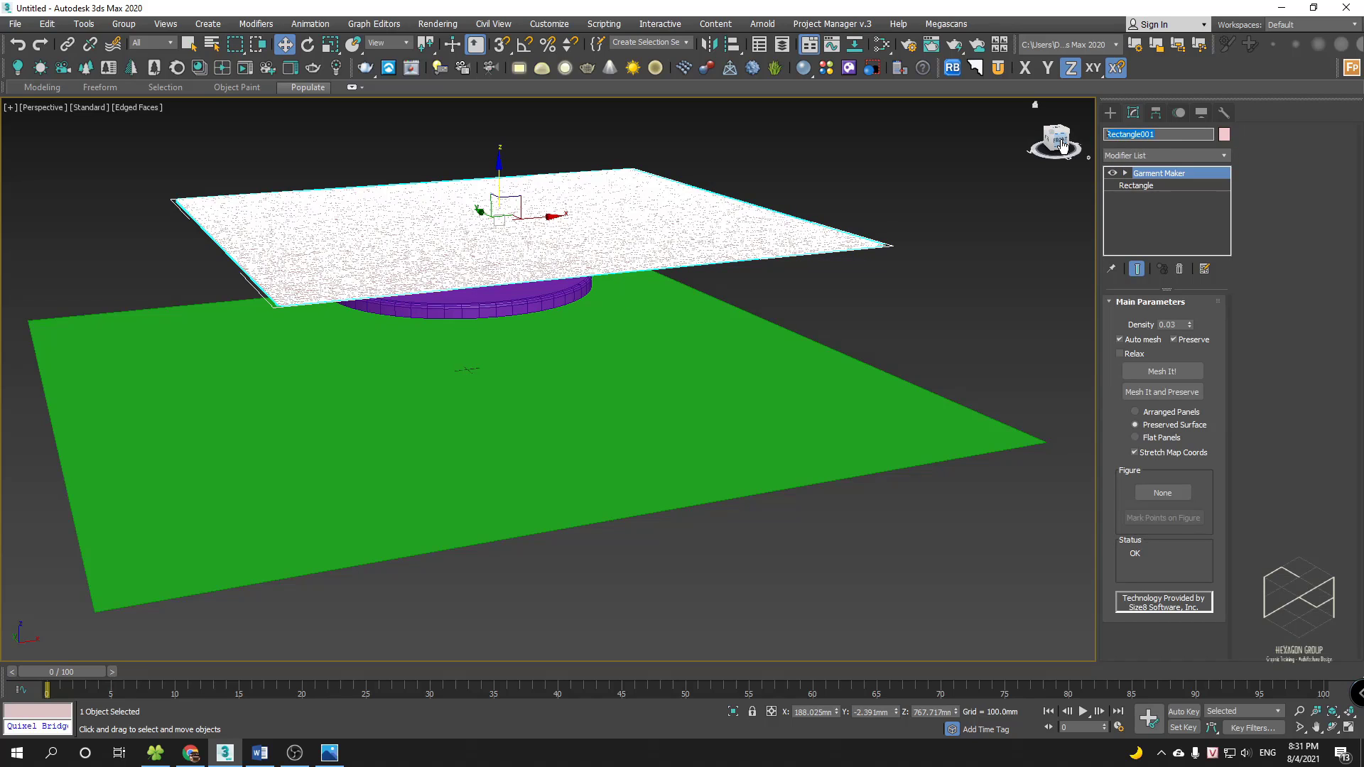
text(cloth)
key(Return)
- Examine the gaps between the cloth, the table disc and the ground from a low side angle
alt+middle_drag(898, 250, 787, 241)
click(662, 248)
click(639, 220)
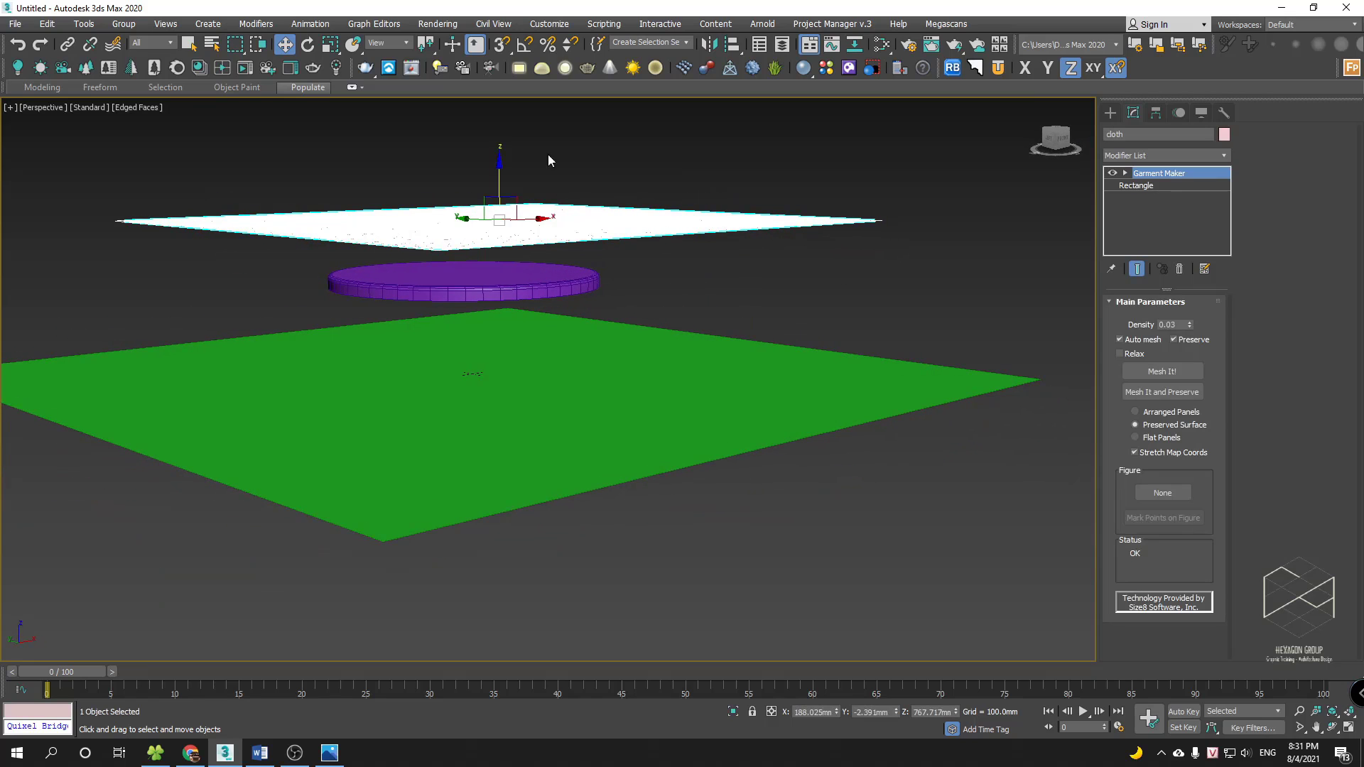
alt+middle_drag(542, 282, 572, 256)
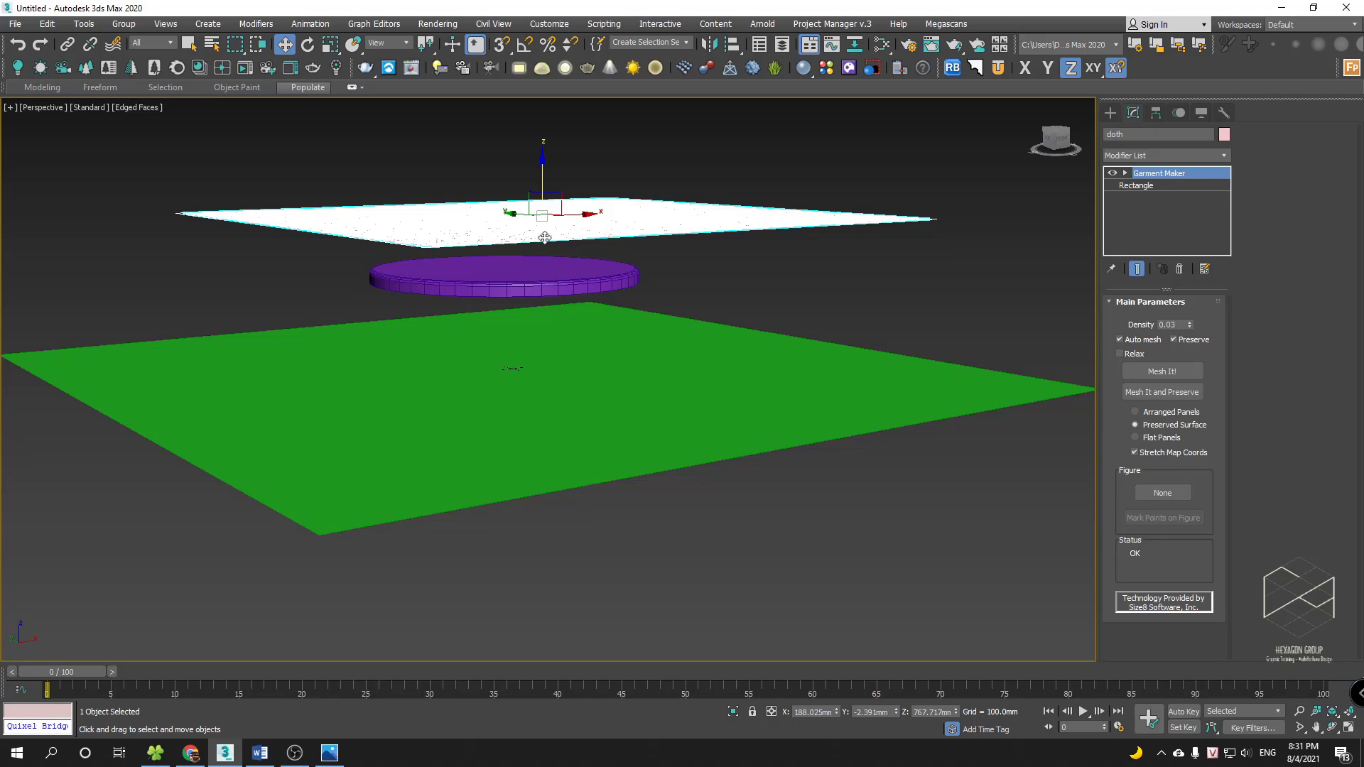
drag(618, 169, 644, 181)
key(Escape)
alt+middle_drag(662, 206, 676, 220)
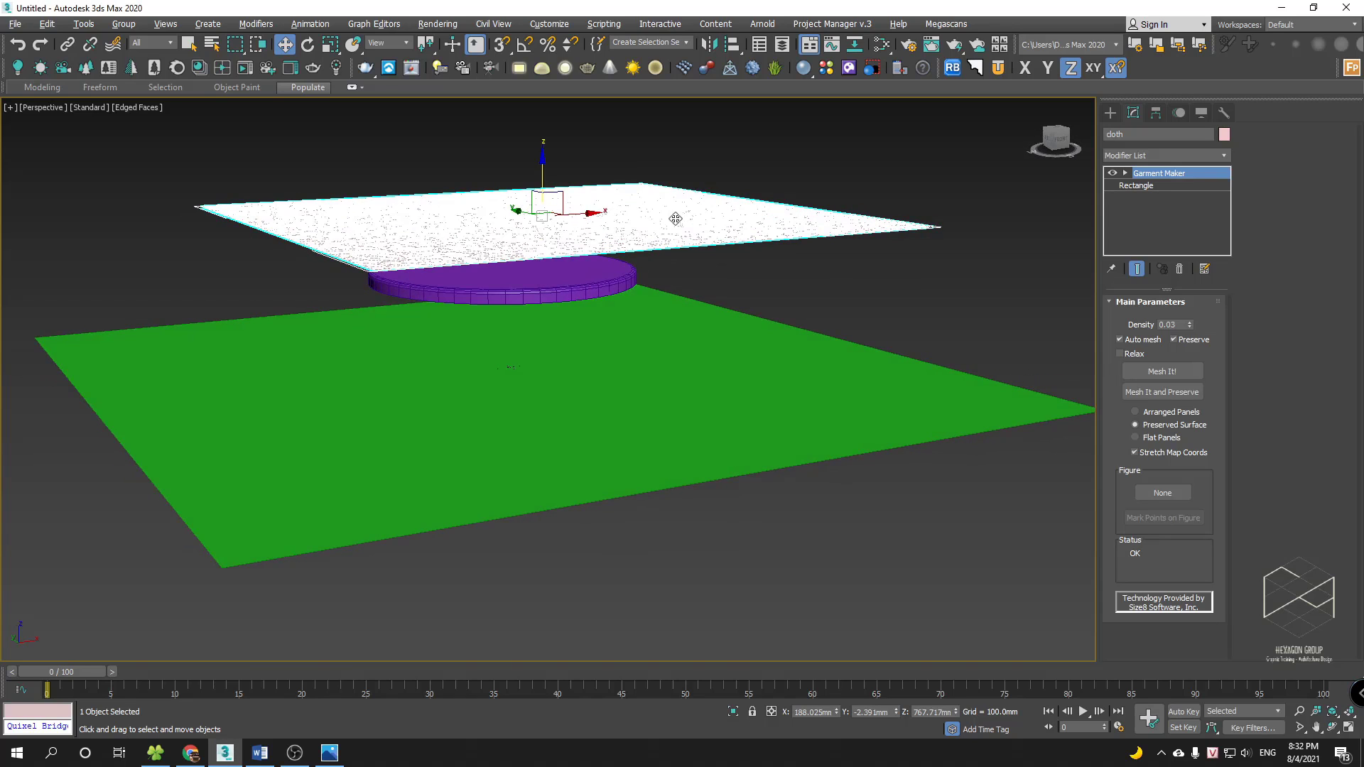
alt+middle_drag(825, 249, 1002, 239)
- Apply the Cloth modifier to the cloth object, above Garment Maker in the stack
click(1182, 151)
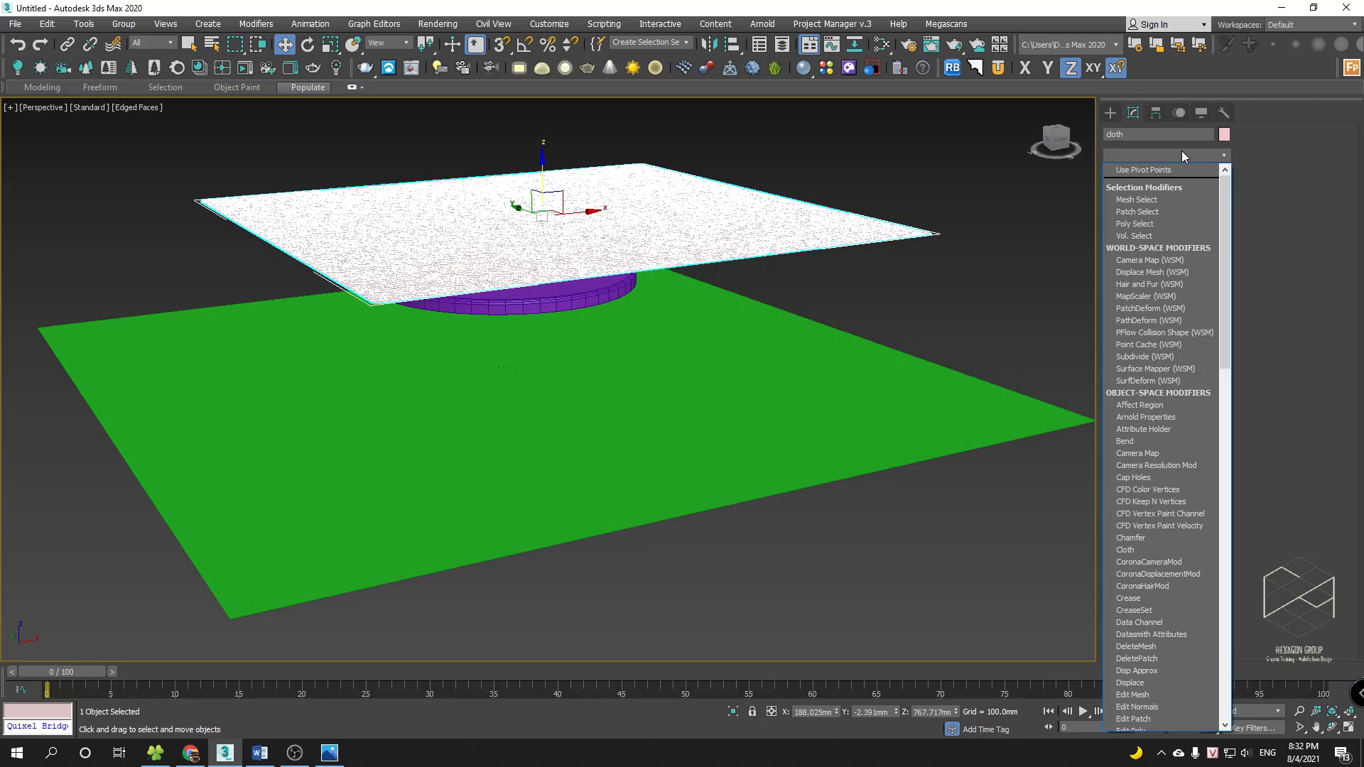
key(c)
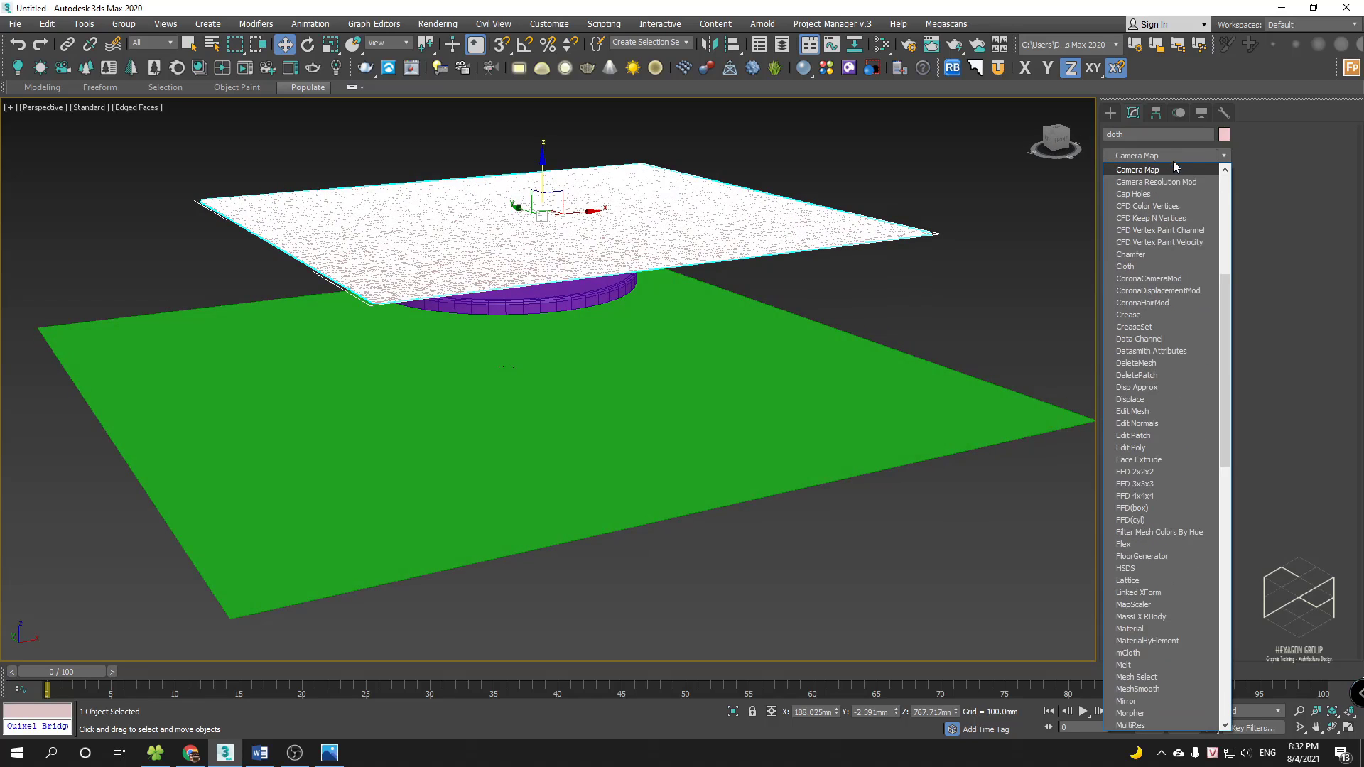
click(1137, 269)
alt+middle_drag(952, 276, 921, 283)
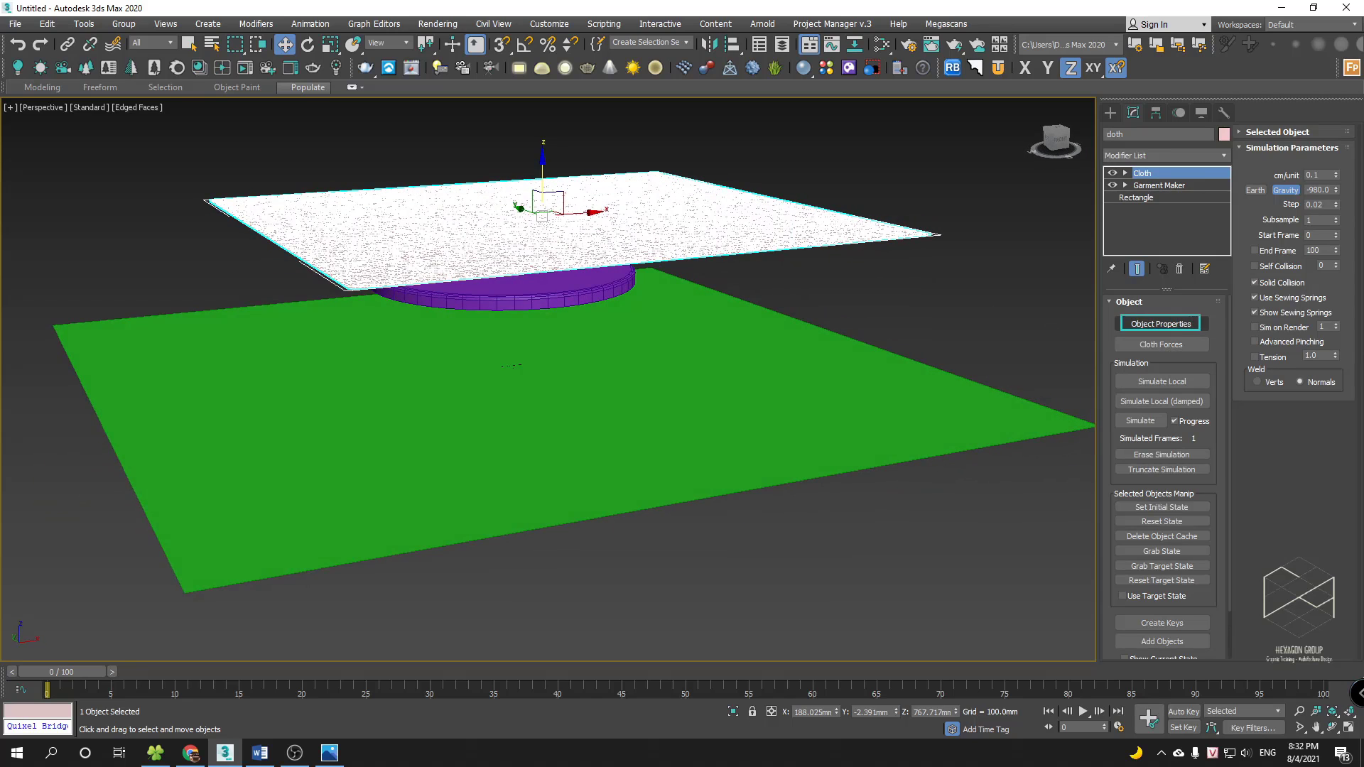
- Add the ground and the table to the cloth simulation and set both as collision objects
click(1161, 324)
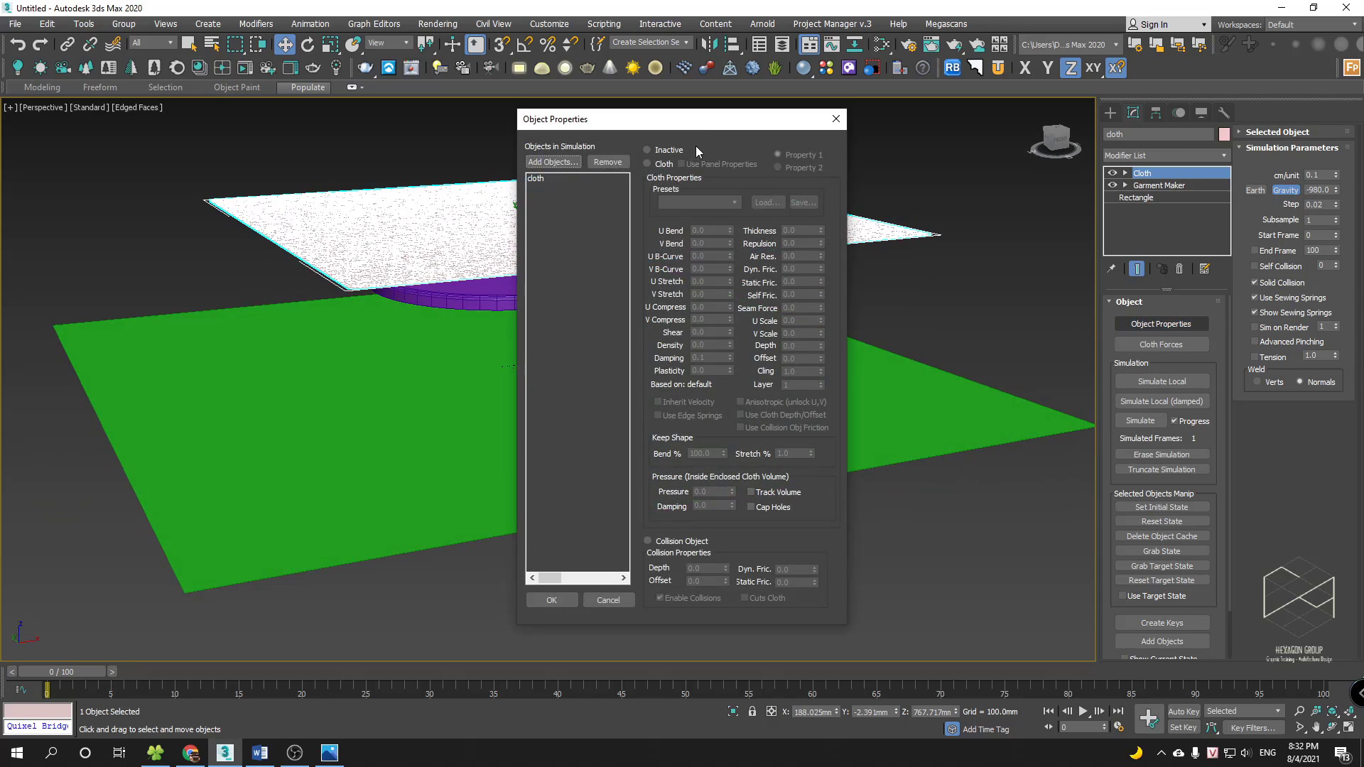
drag(706, 104, 937, 98)
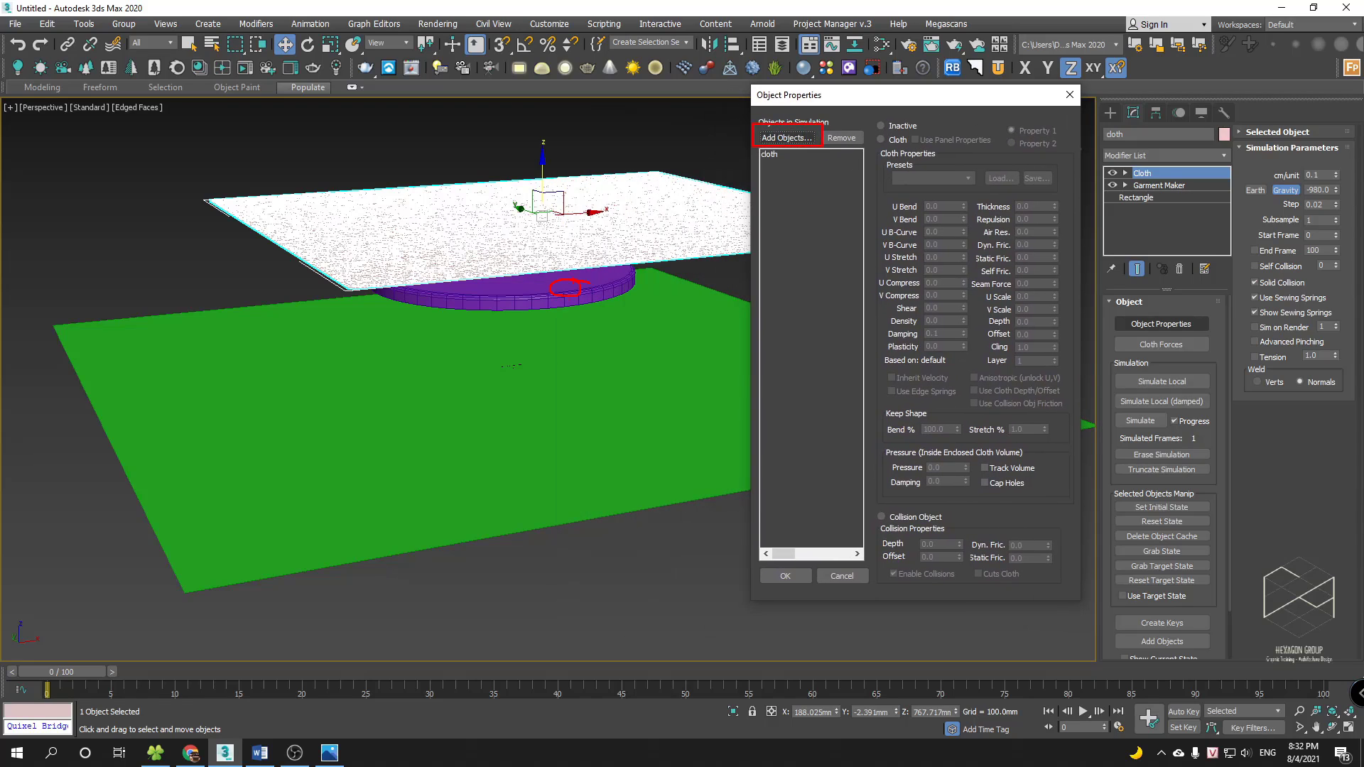
click(782, 138)
click(56, 100)
shift+click(58, 113)
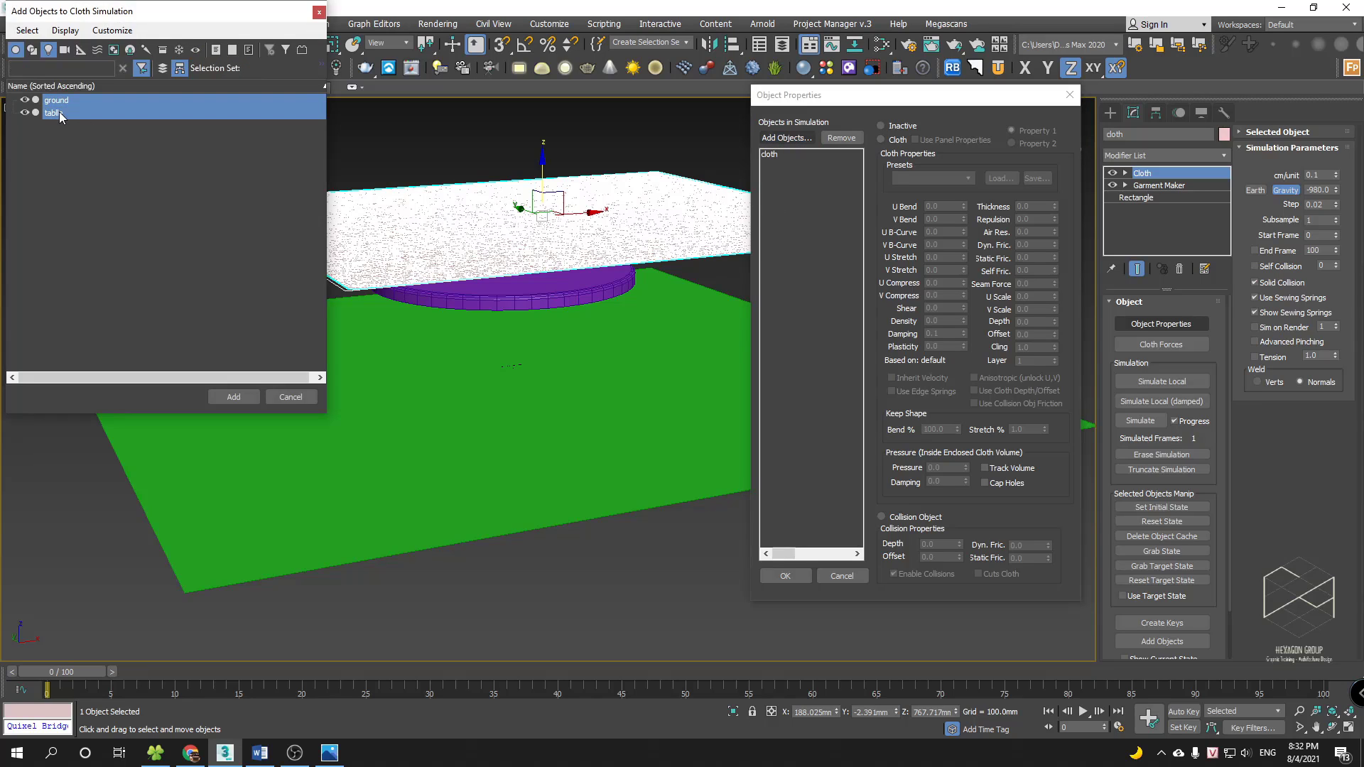
click(234, 398)
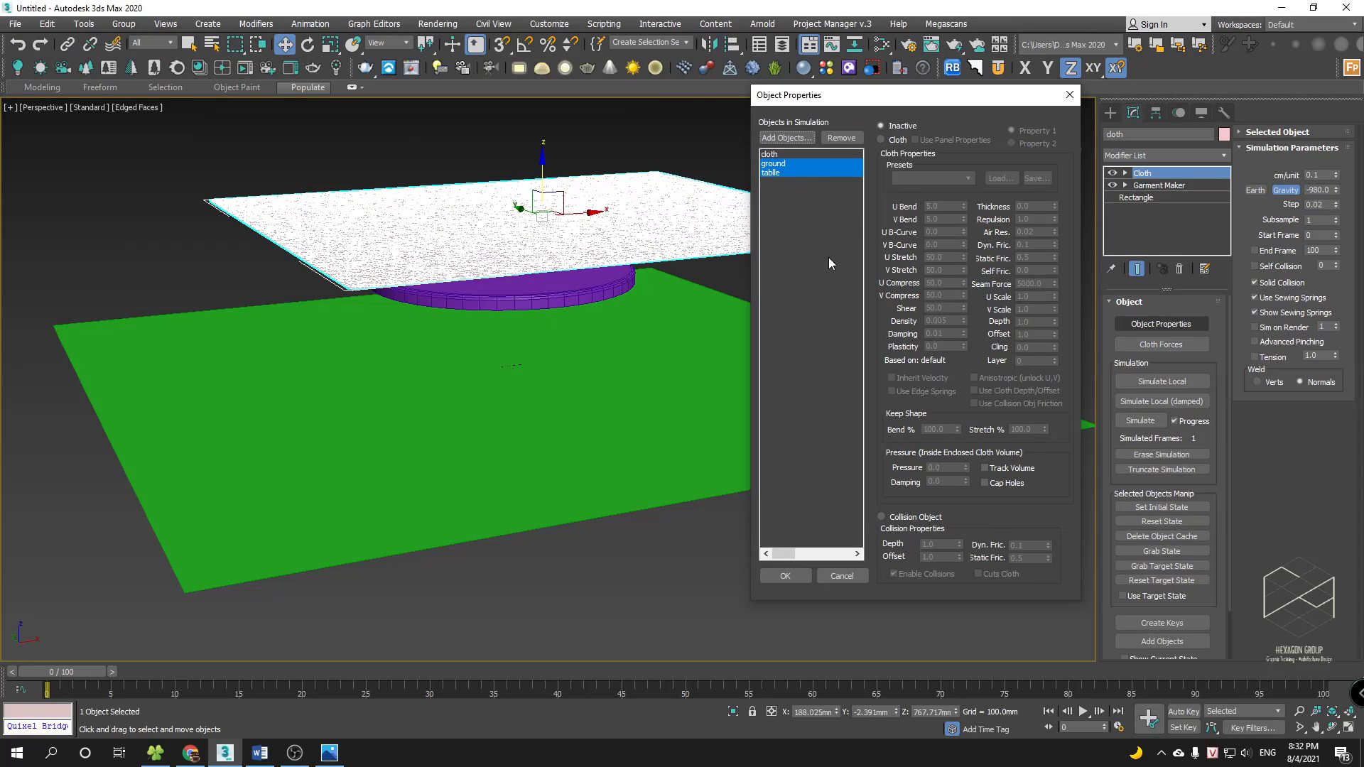
click(882, 519)
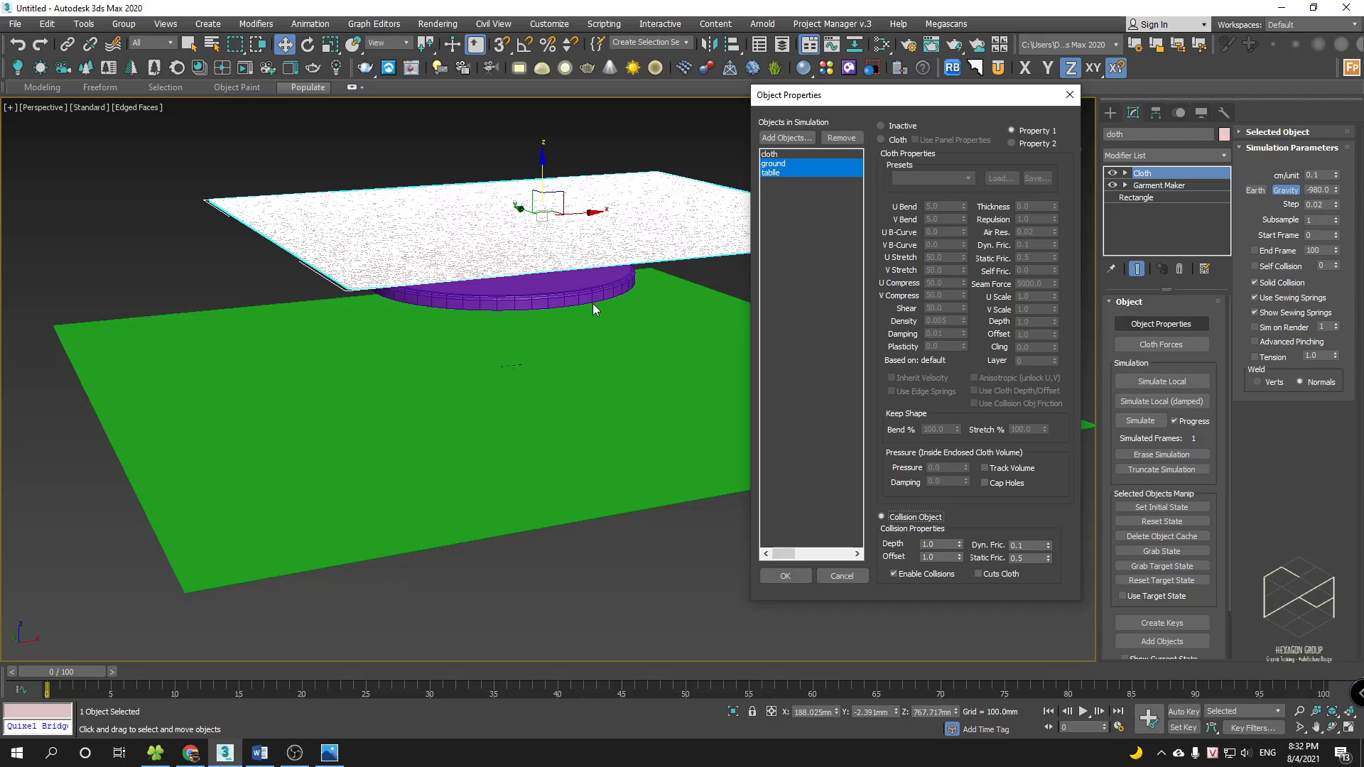
- Set the cloth object's simulation type to Cloth in its object properties
click(771, 154)
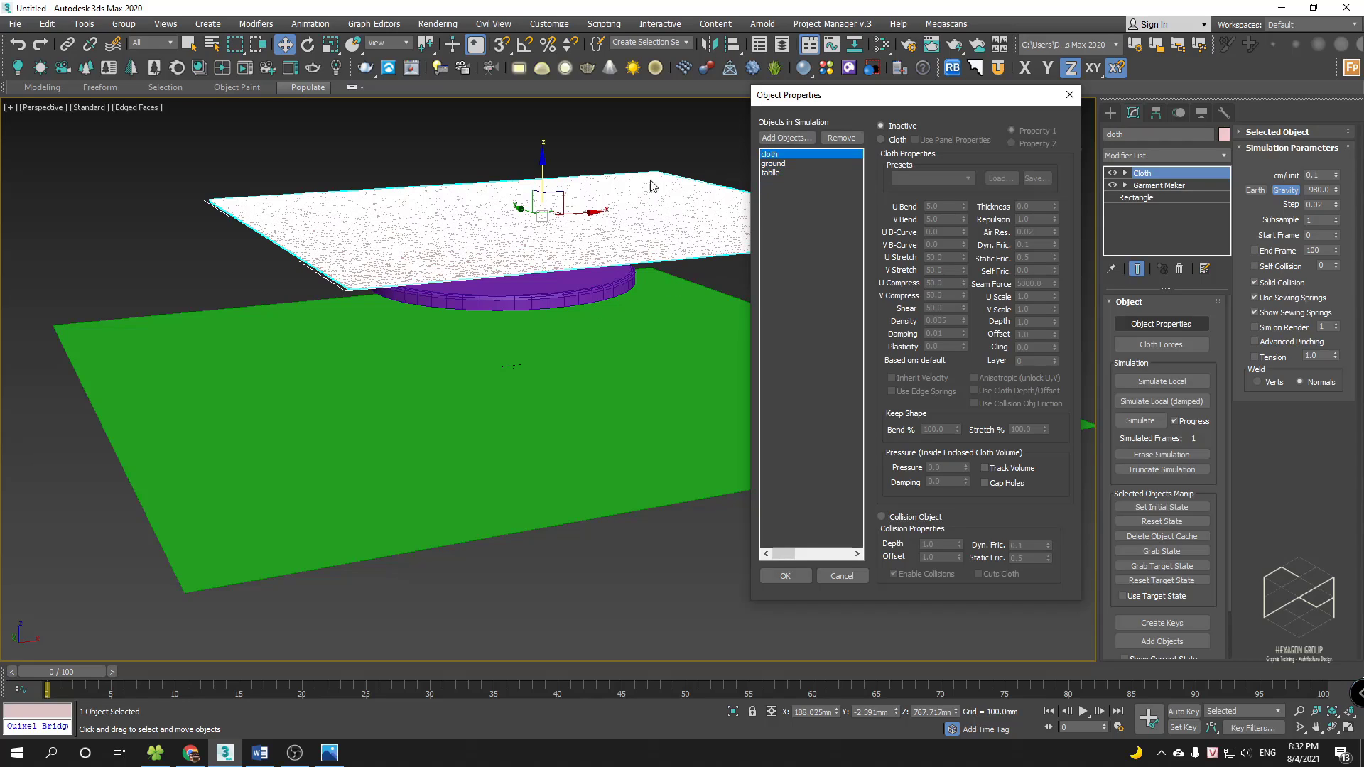
mouse_move(649, 140)
mouse_down()
mouse_move(623, 206)
mouse_move(684, 187)
mouse_up()
mouse_move(874, 139)
mouse_down()
mouse_move(888, 130)
mouse_move(897, 147)
mouse_up()
key(Escape)
click(881, 139)
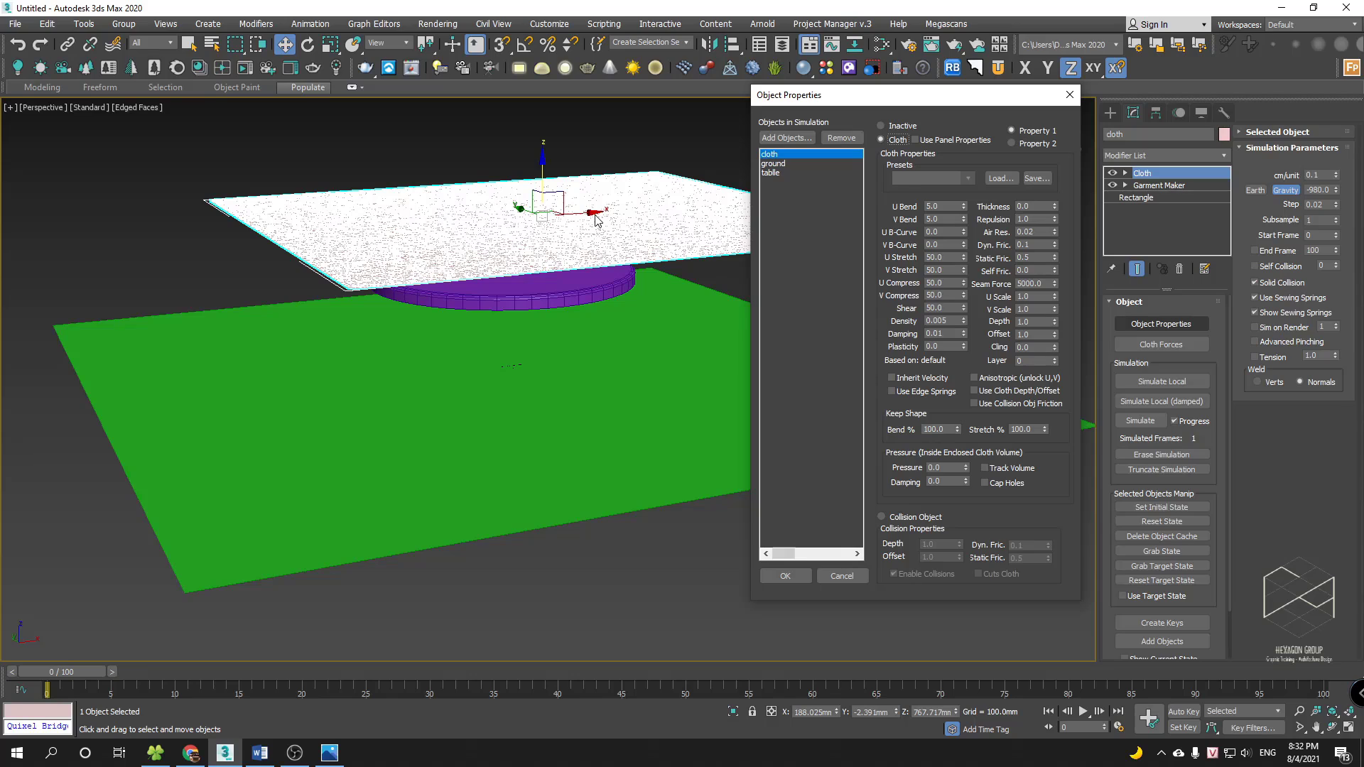
key(ctrl+2)
drag(790, 164, 800, 163)
drag(865, 505, 956, 529)
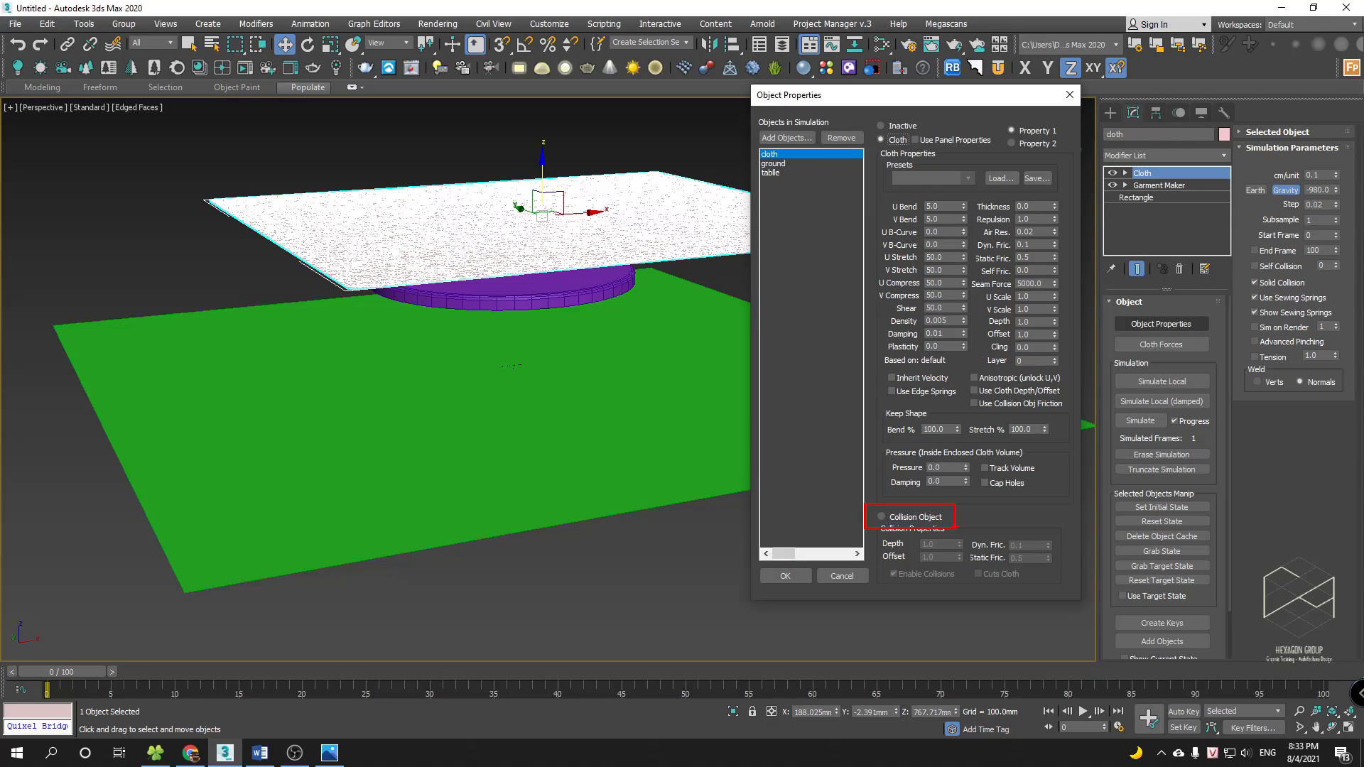
drag(871, 128, 915, 149)
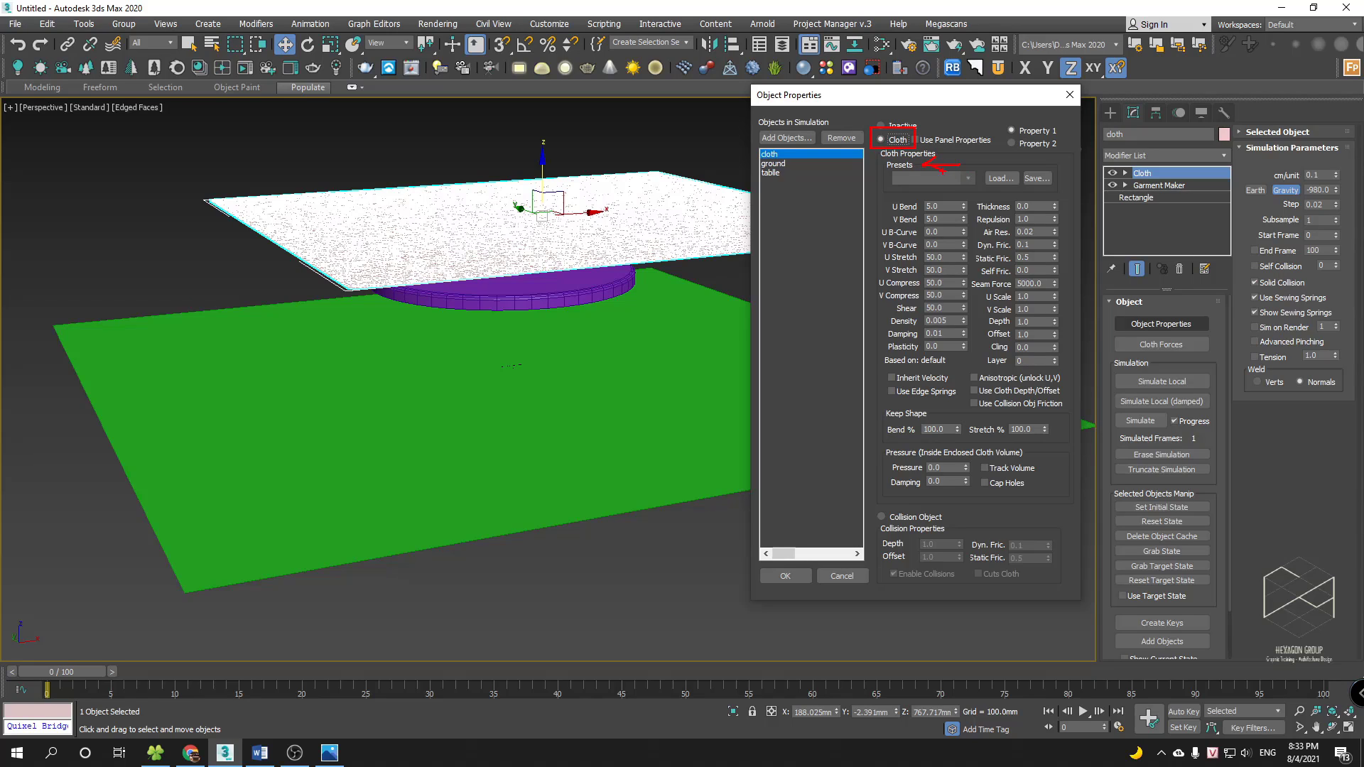
- Assign the Silk preset to the cloth object after trying Cotton, and enable Use Panel Properties
click(932, 179)
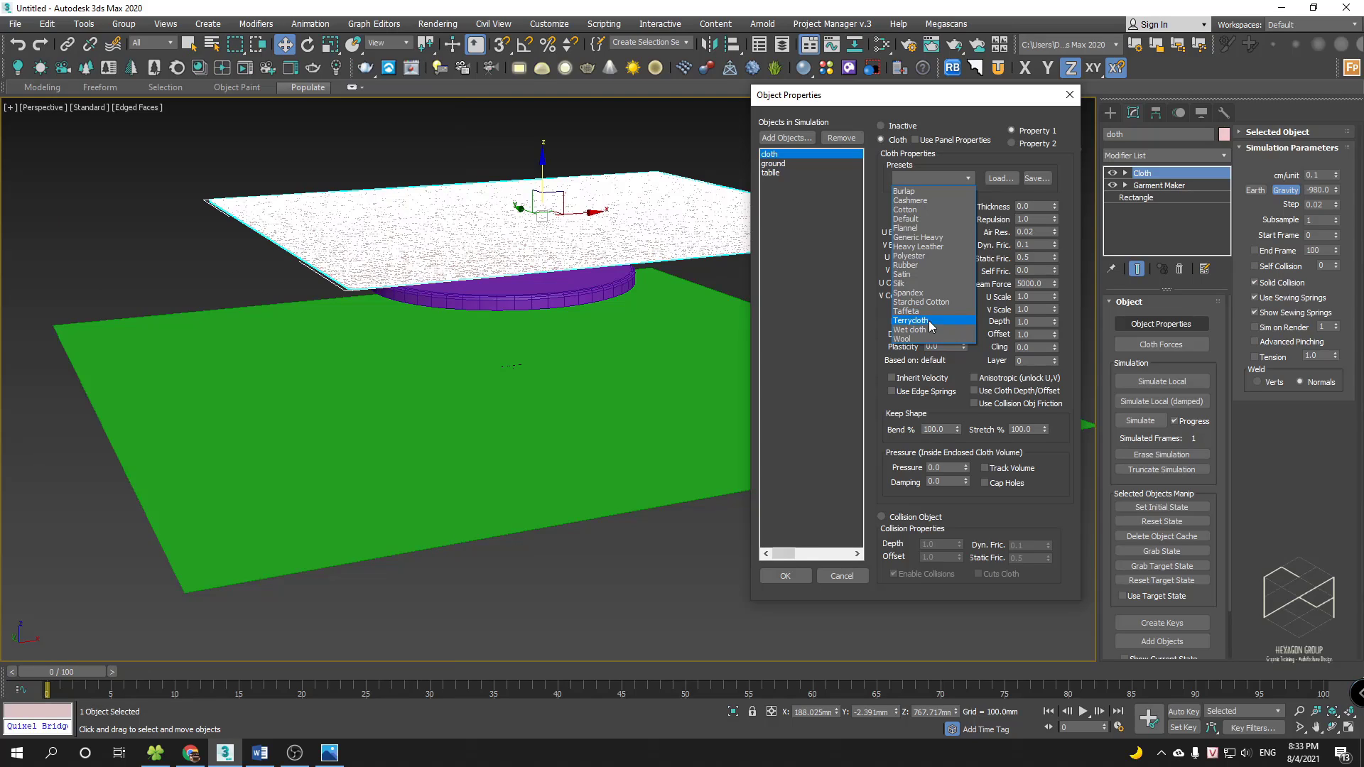
click(916, 211)
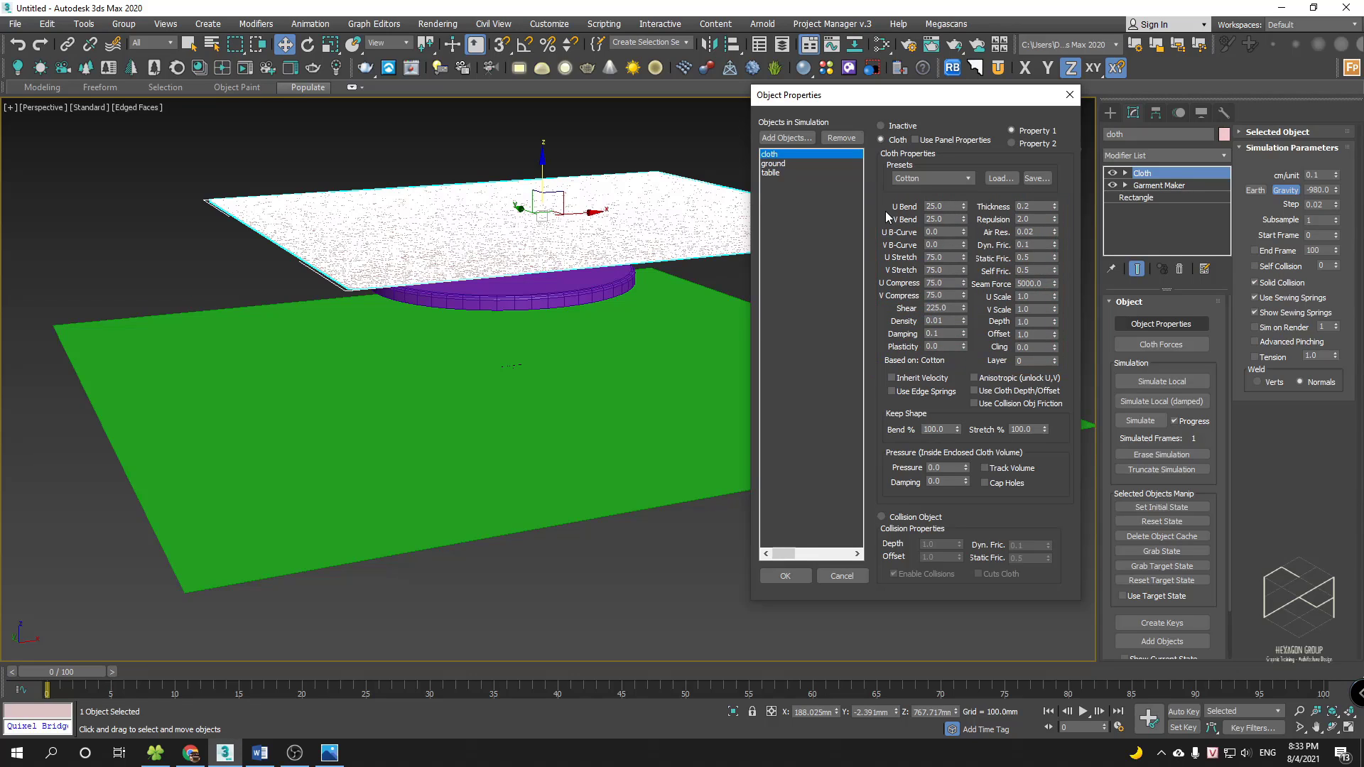
click(919, 177)
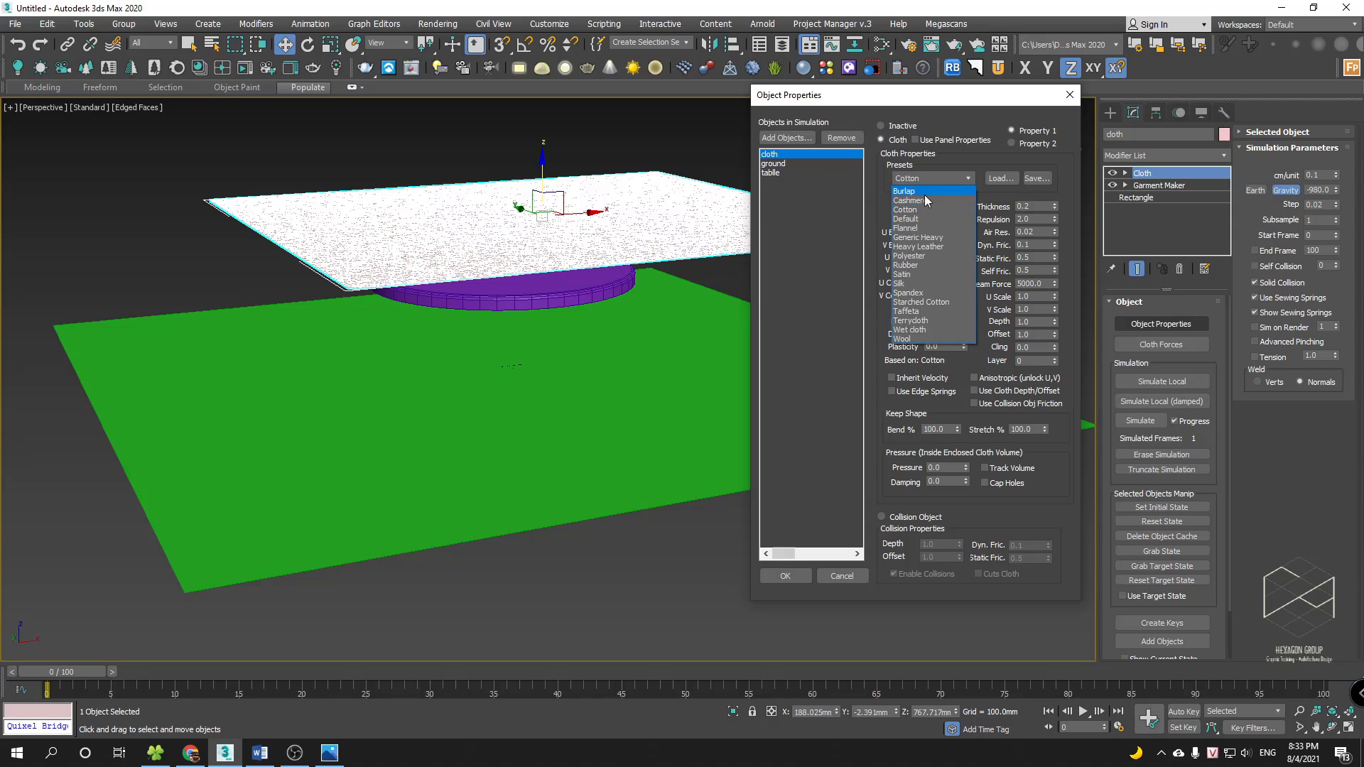
click(901, 283)
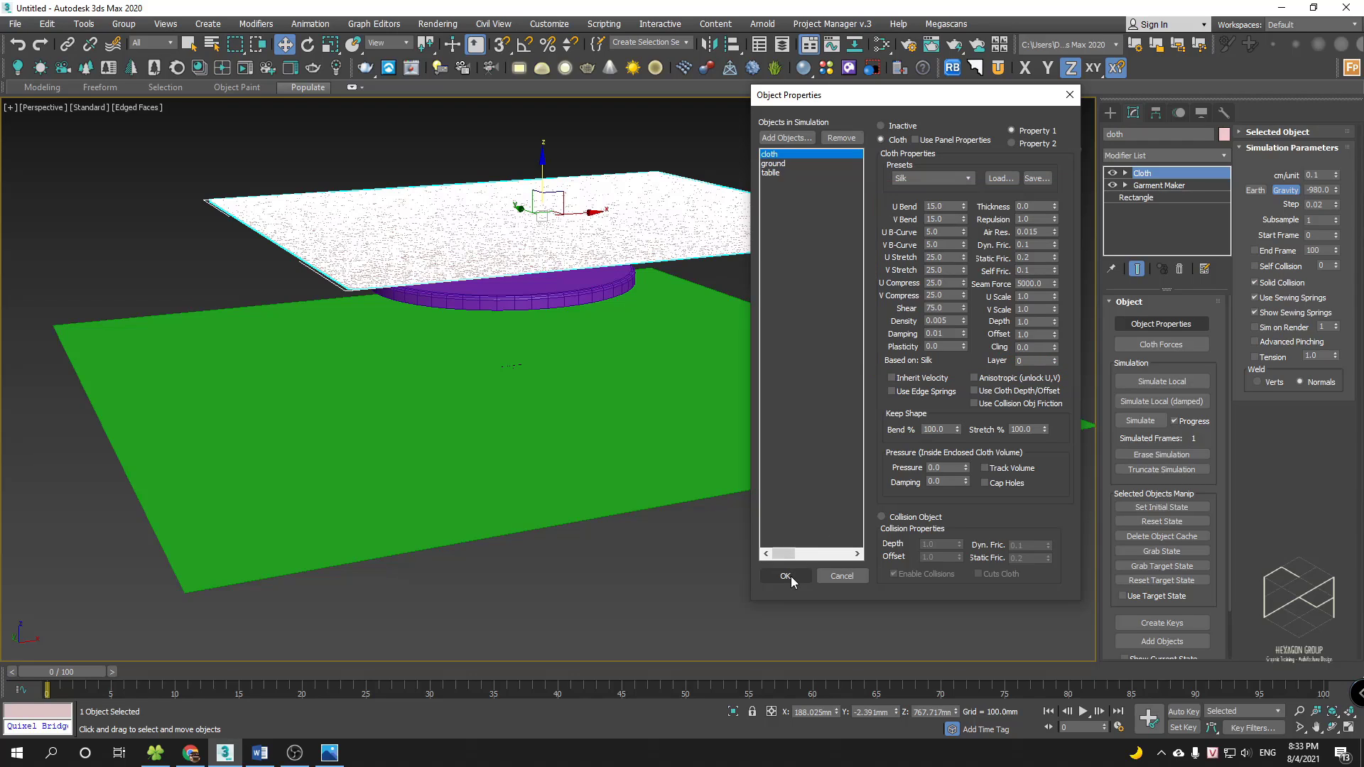
click(915, 140)
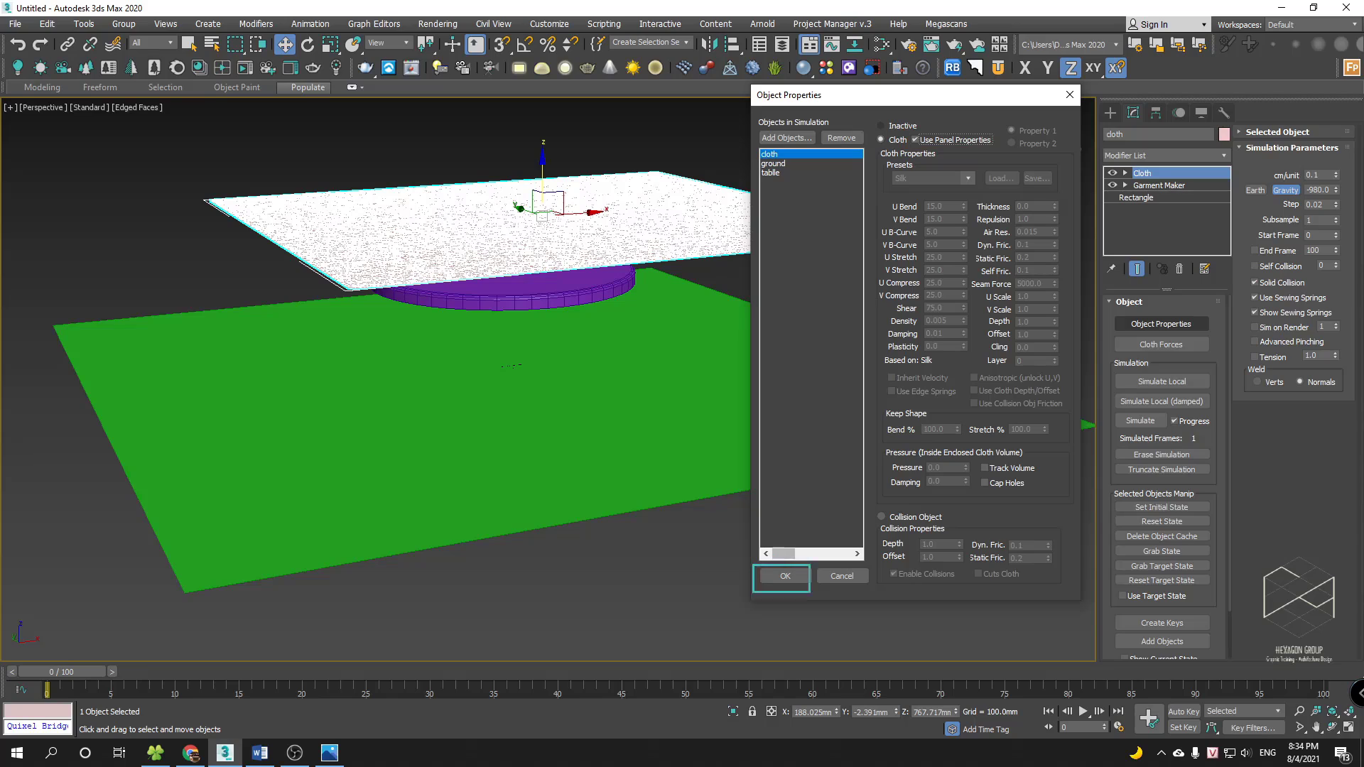
drag(604, 198, 596, 295)
mouse_move(579, 255)
mouse_down()
mouse_move(582, 272)
mouse_move(678, 275)
mouse_up()
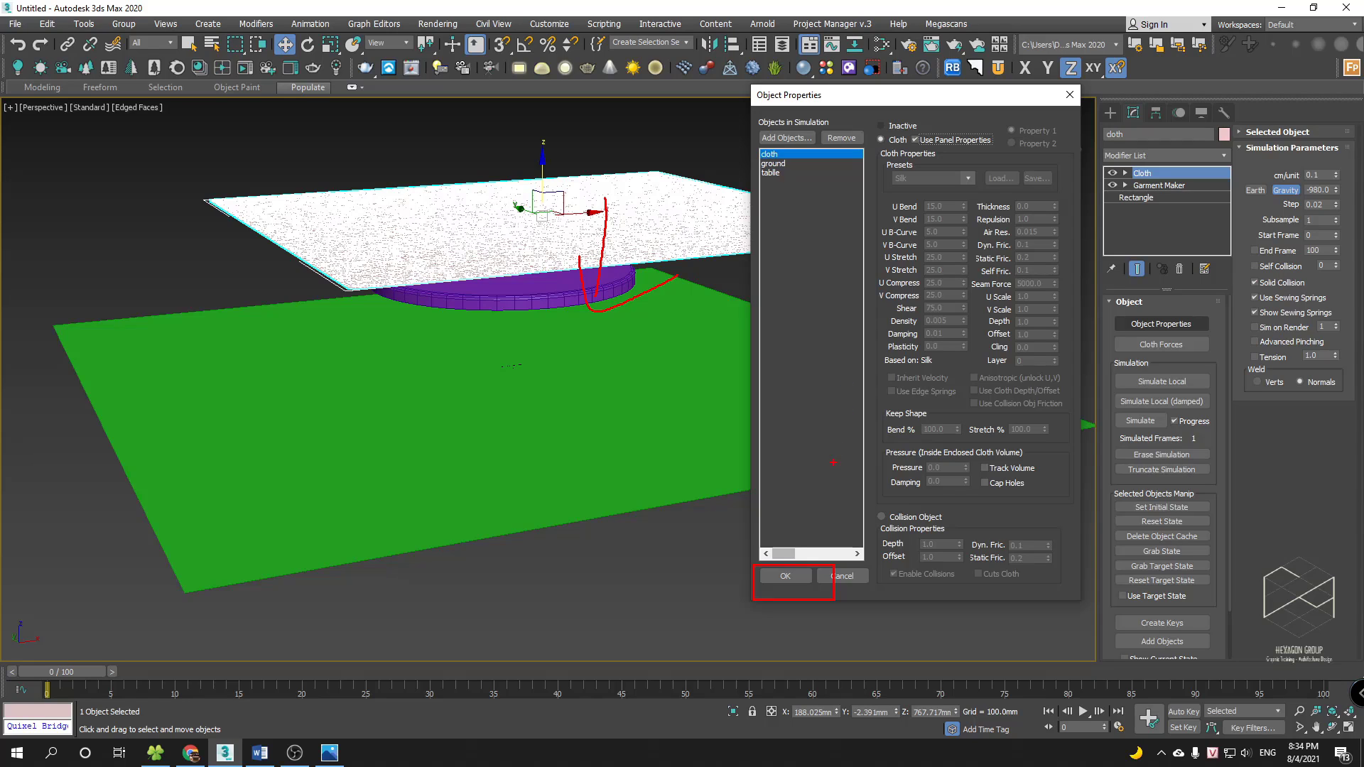
drag(885, 167, 963, 189)
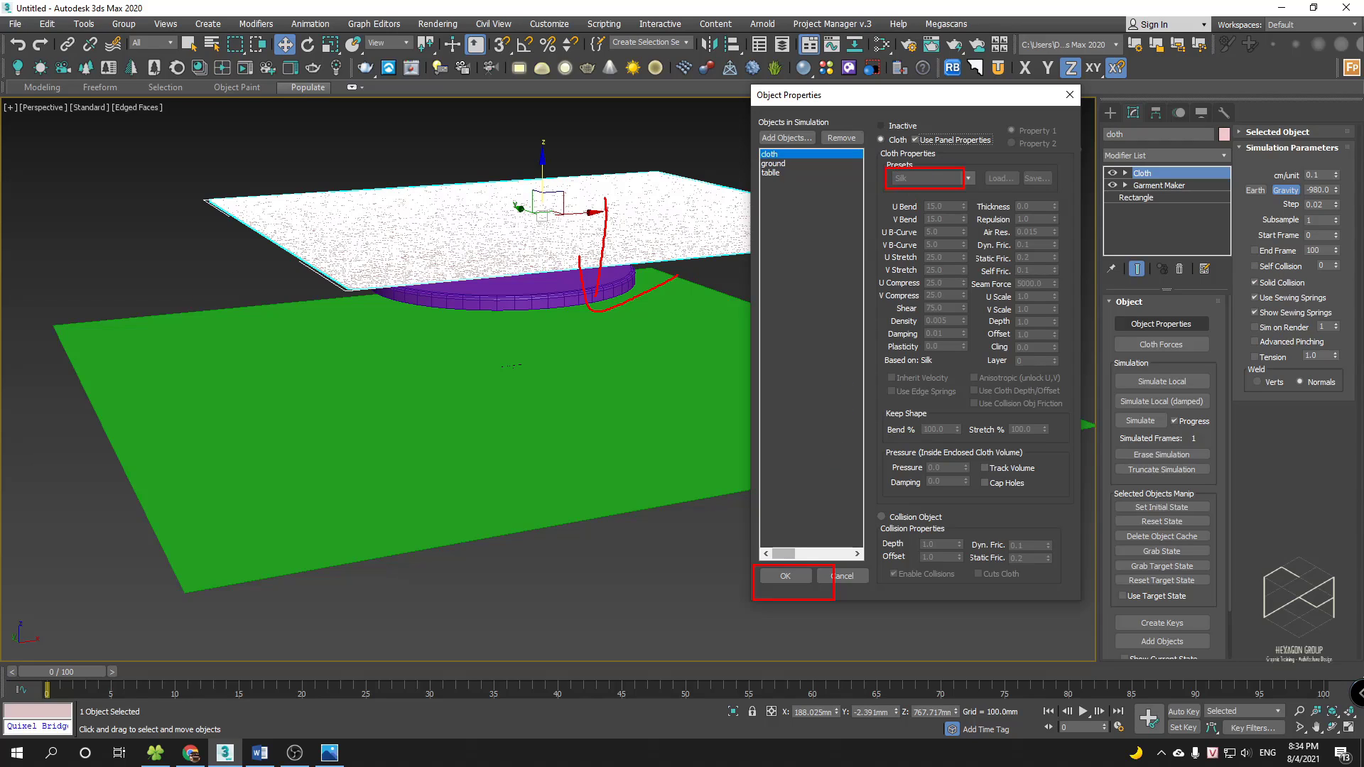
key(e)
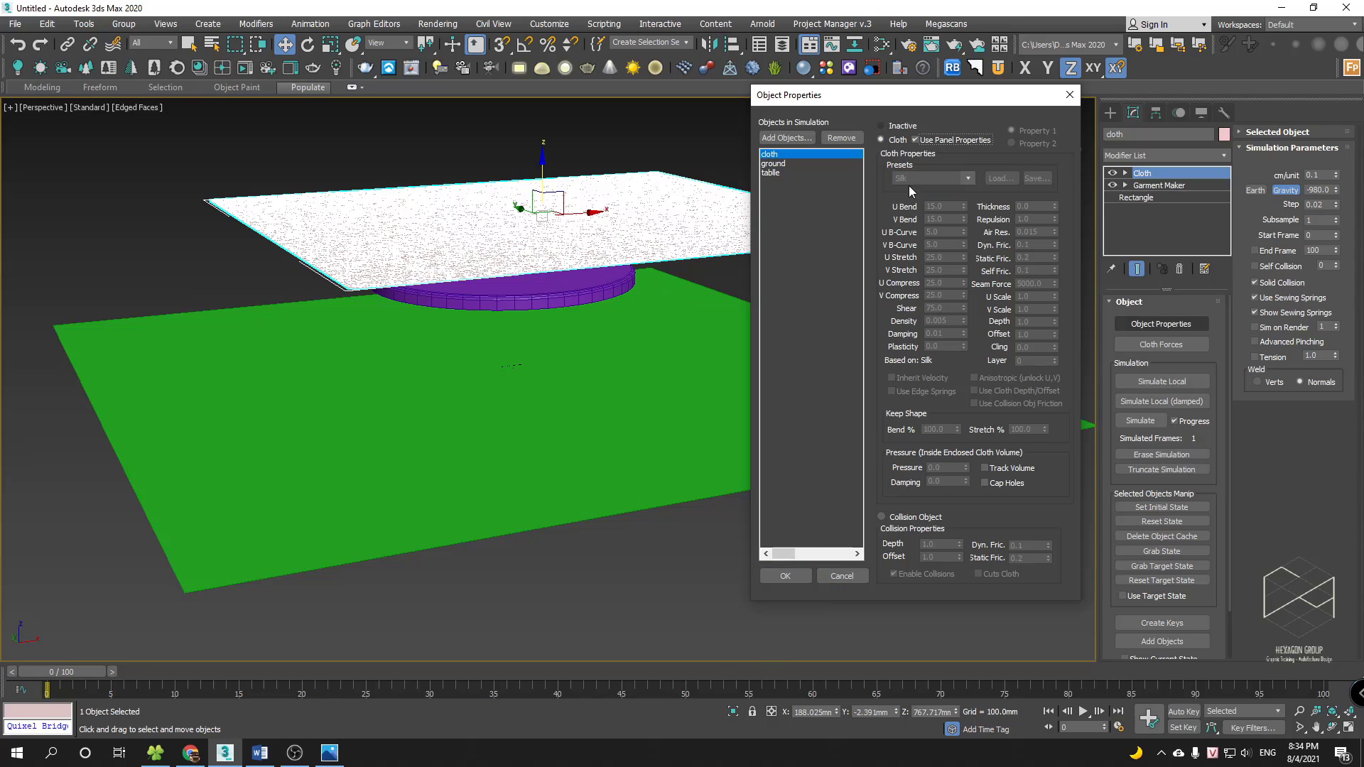
drag(902, 126, 995, 148)
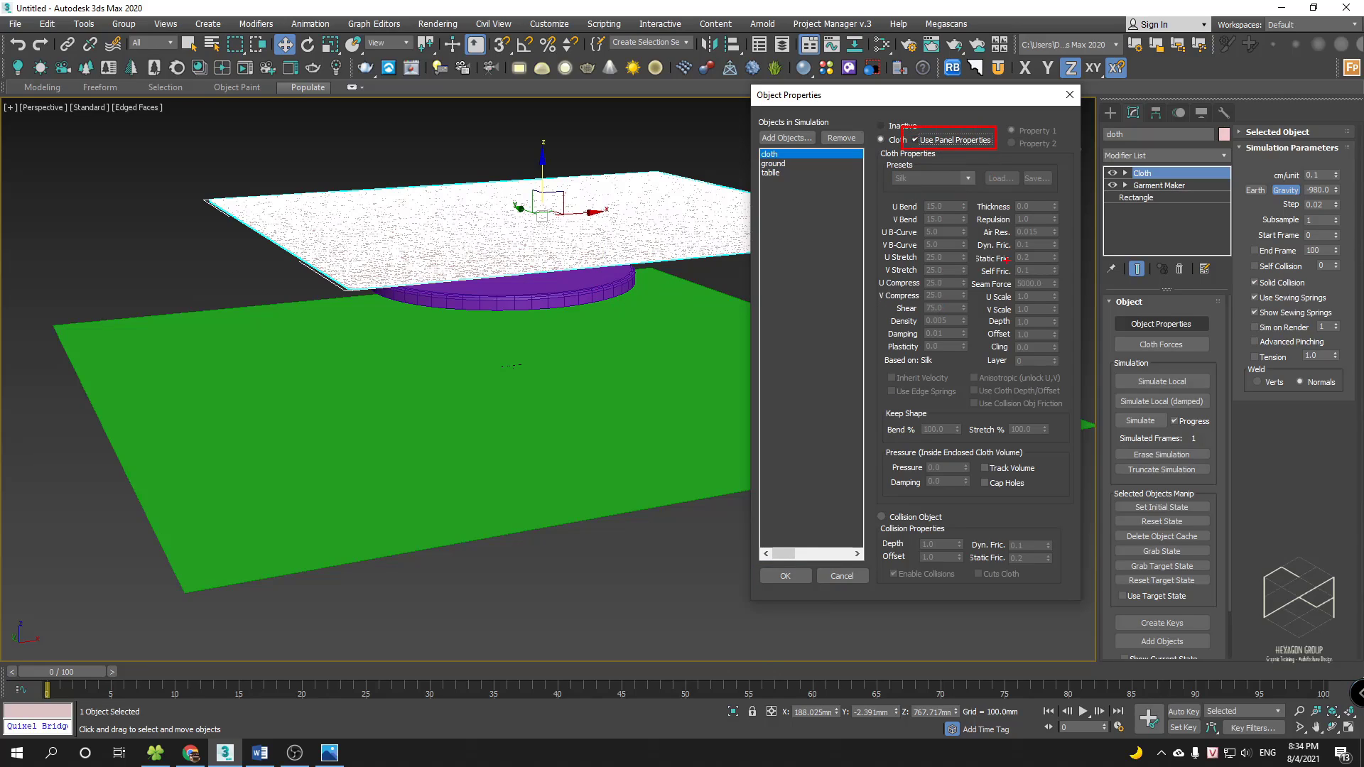
key(Escape)
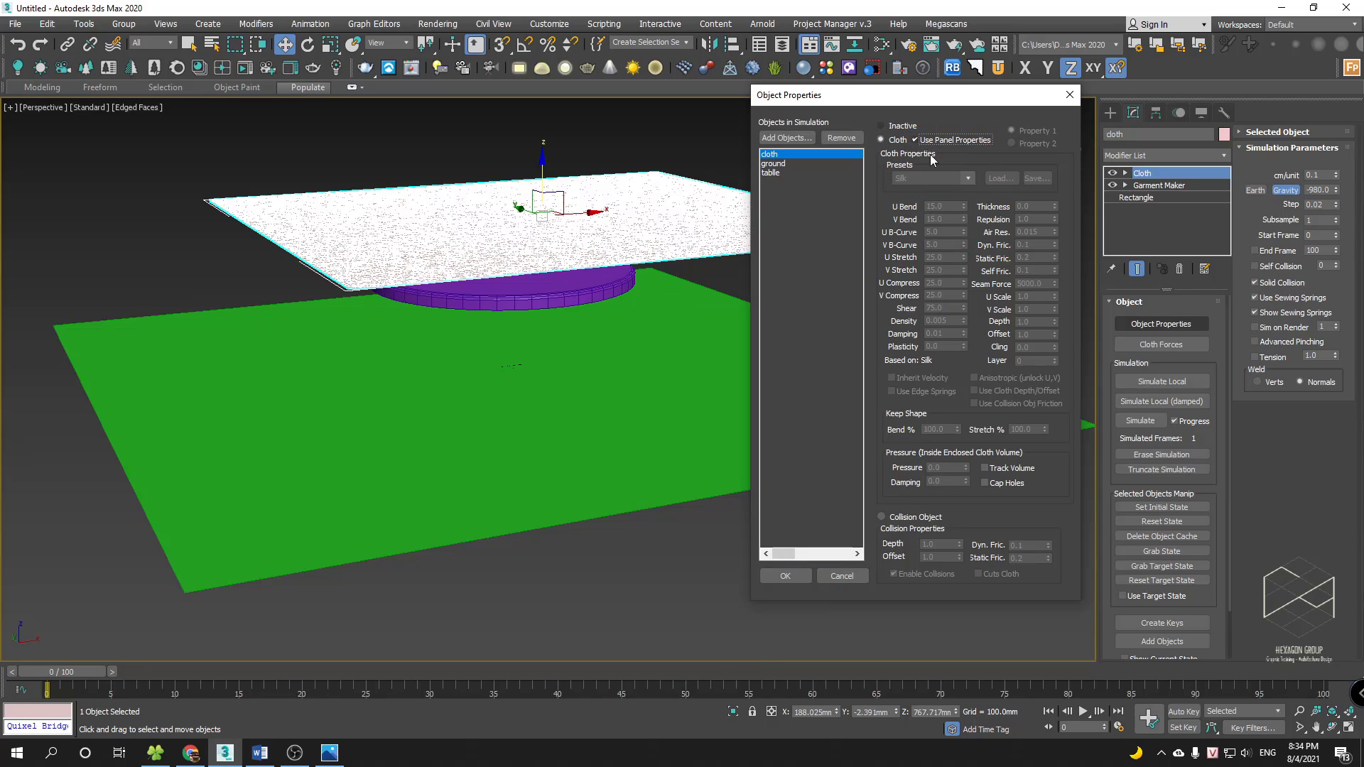
- Accept the object properties and run the cloth simulation through frame 100
click(785, 578)
alt+middle_drag(676, 405, 710, 392)
middle_drag(697, 280, 698, 298)
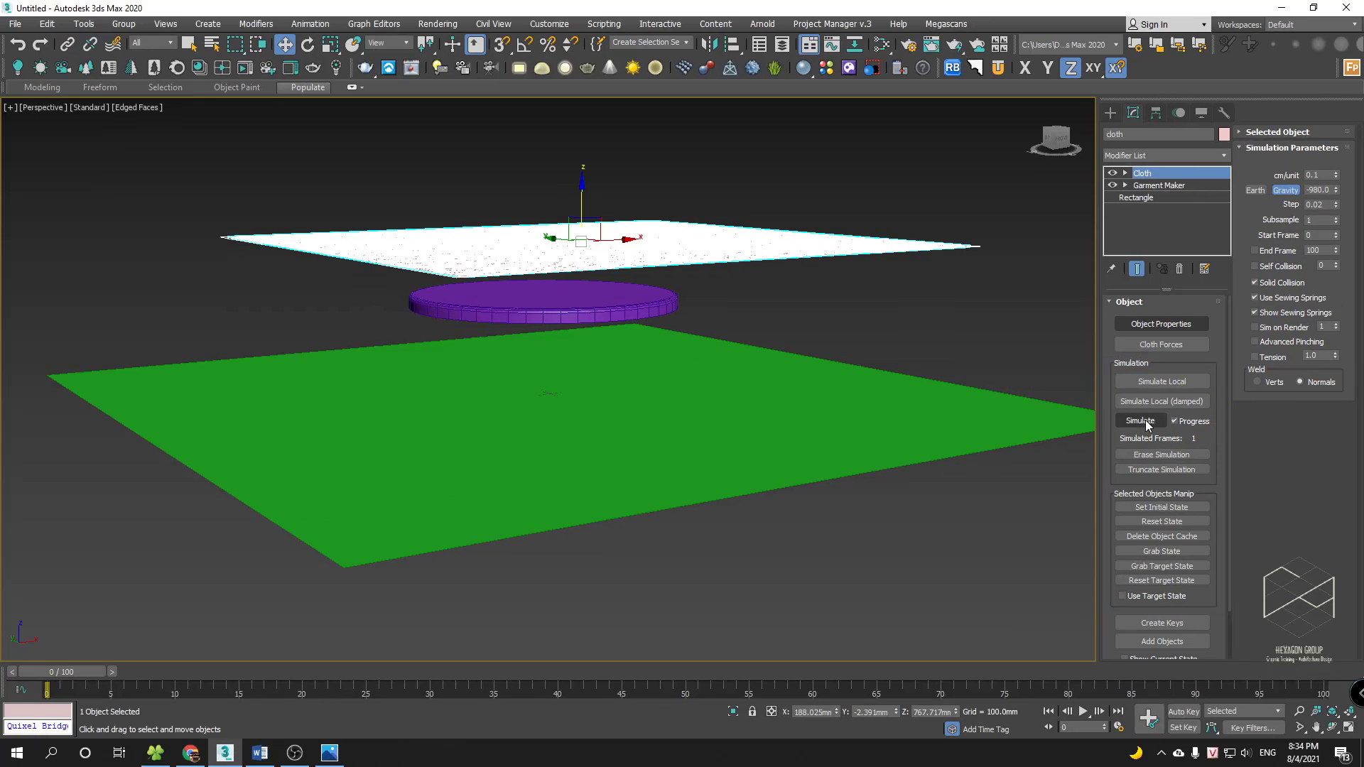
click(1145, 420)
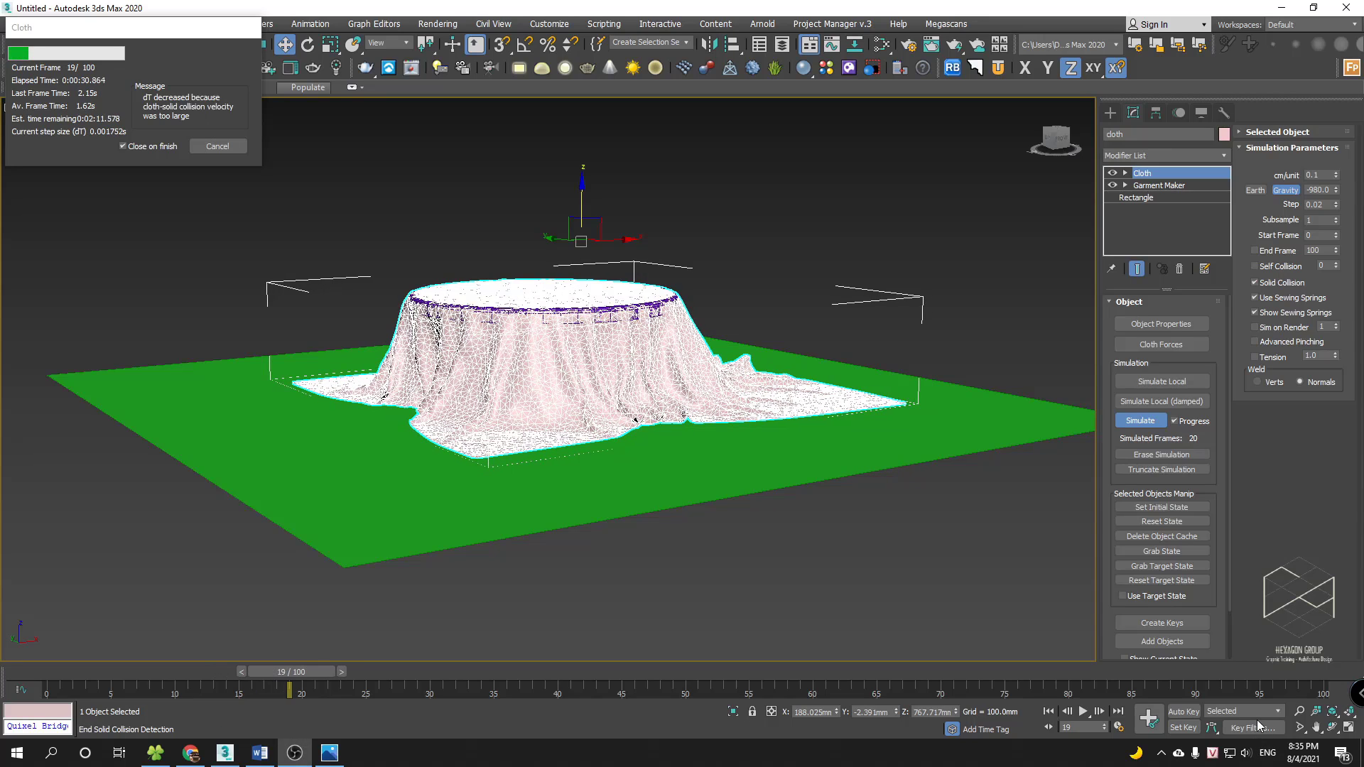
right_click(920, 753)
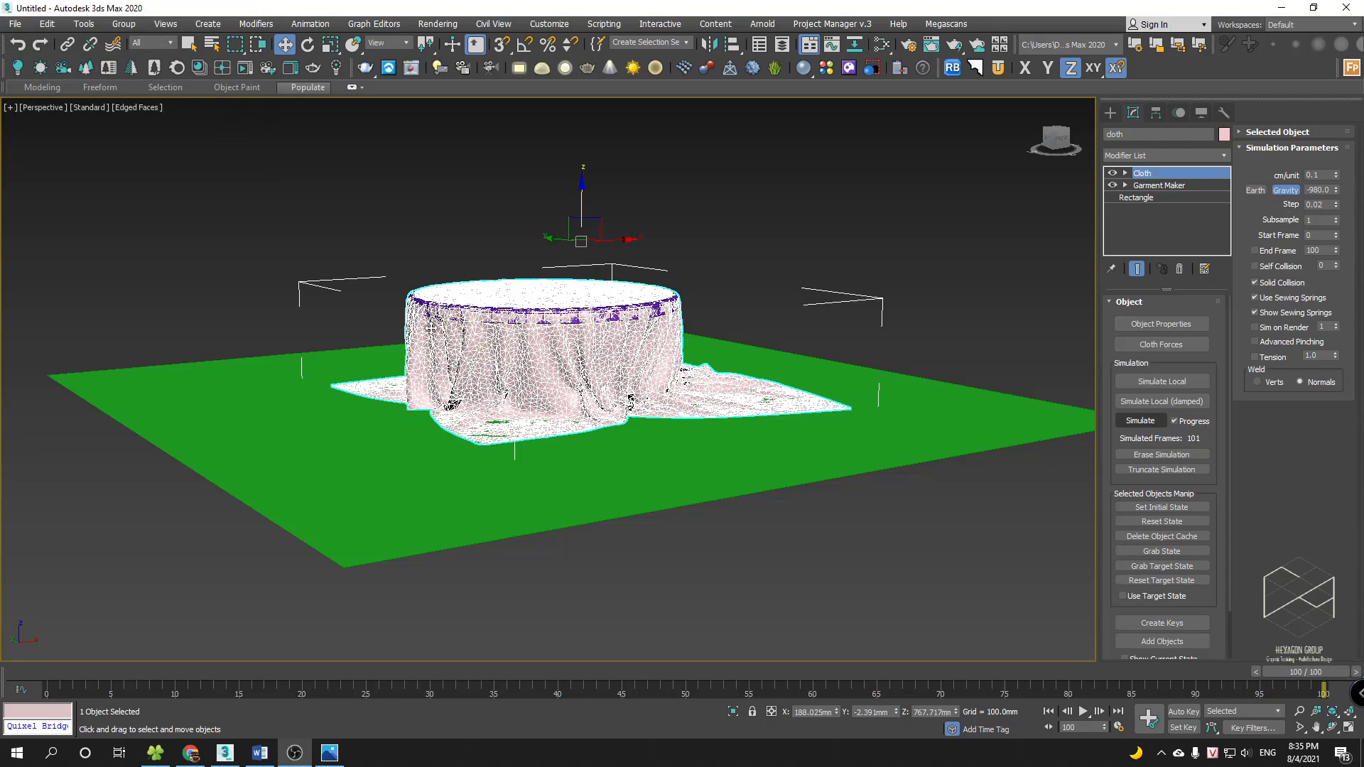
- Look over the draped cloth from a closer angle and scrub the animation back to frame 48
alt+middle_drag(612, 348, 579, 360)
scroll(632, 441, up, 3)
scroll(578, 360, up, 5)
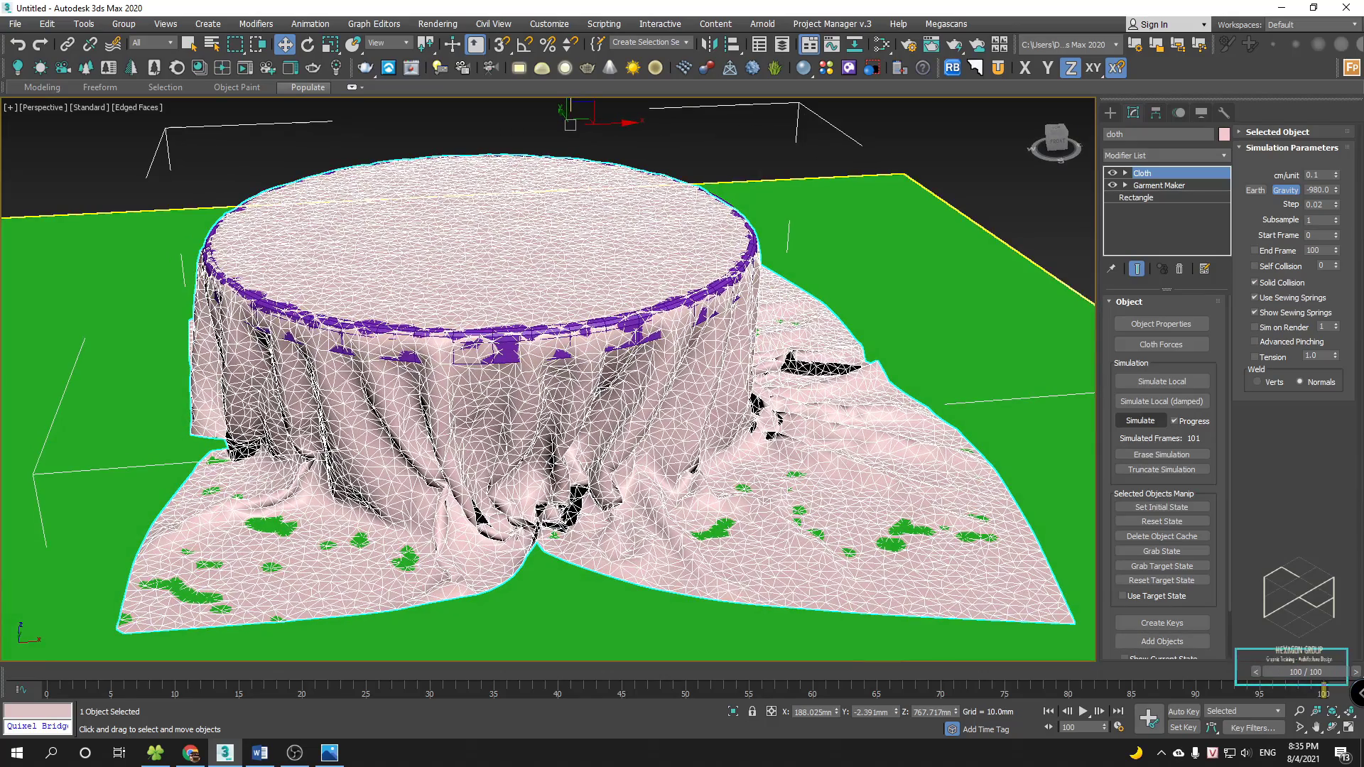
drag(1294, 675, 653, 672)
key(w)
- Examine the cloth folds around the table's side and along the ground for places where the fabric passes through itself
scroll(539, 439, down, 3)
alt+middle_drag(537, 440, 571, 425)
scroll(640, 405, up, 5)
scroll(618, 391, down, 4)
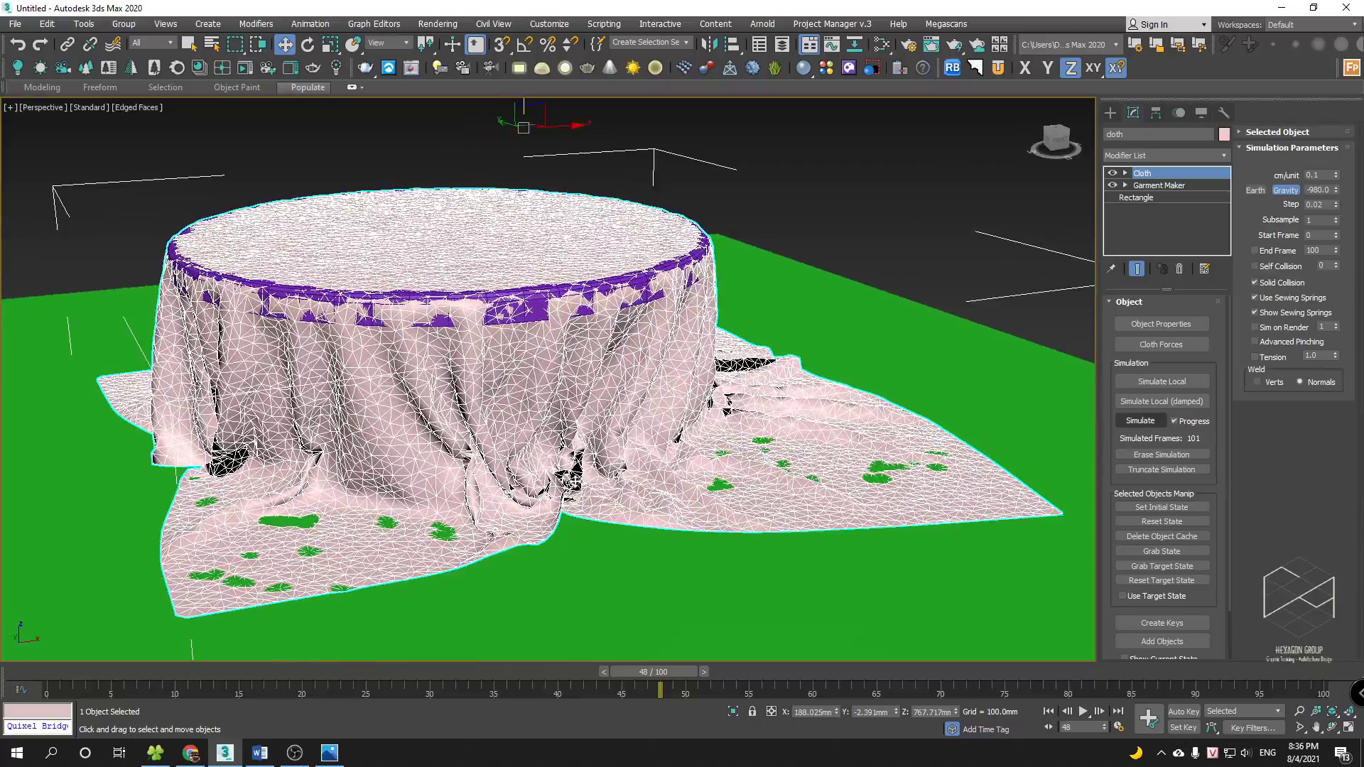
scroll(545, 429, up, 8)
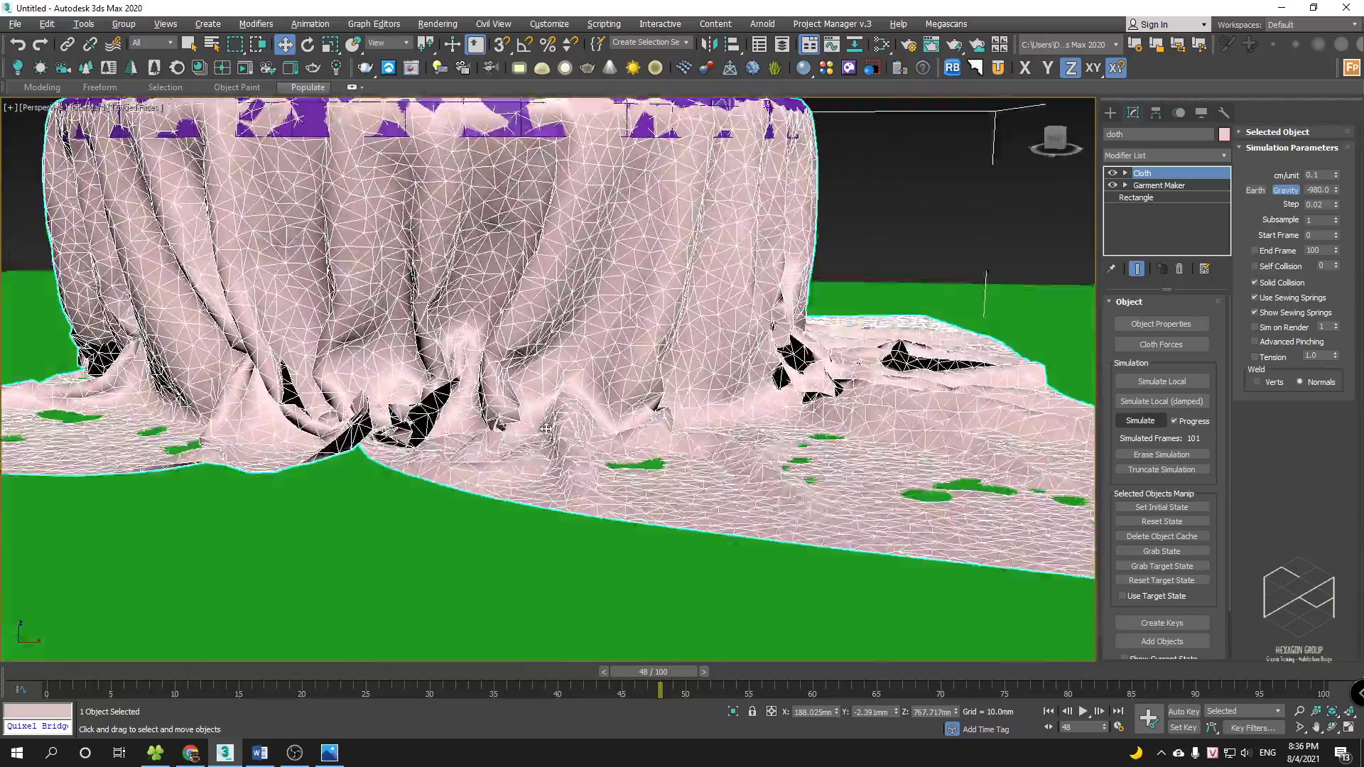
alt+middle_drag(545, 430, 551, 390)
scroll(582, 452, up, 5)
scroll(551, 390, down, 4)
alt+middle_drag(662, 402, 639, 435)
scroll(618, 412, down, 7)
- Reset the cloth to its flat, unsimulated state above the table
click(1128, 508)
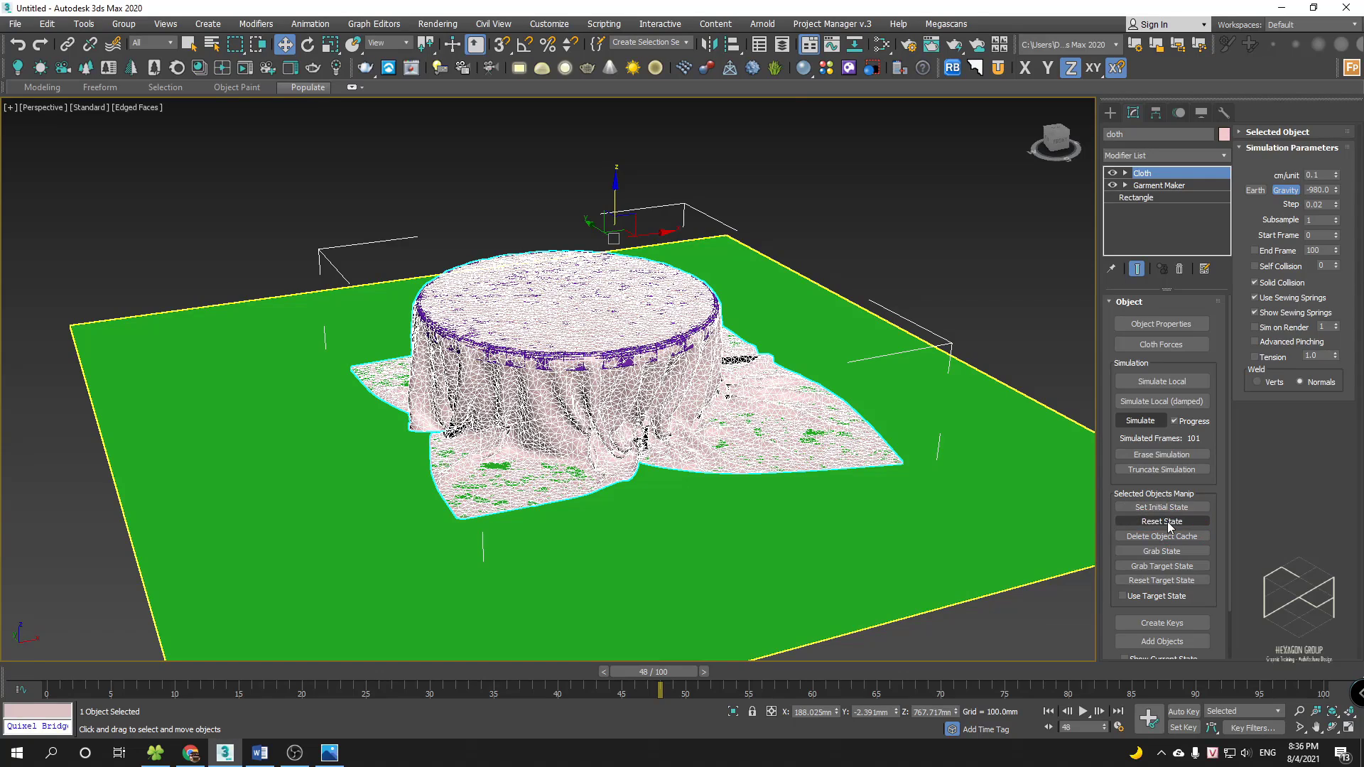
click(1160, 522)
scroll(748, 426, up, 2)
middle_drag(749, 426, 870, 419)
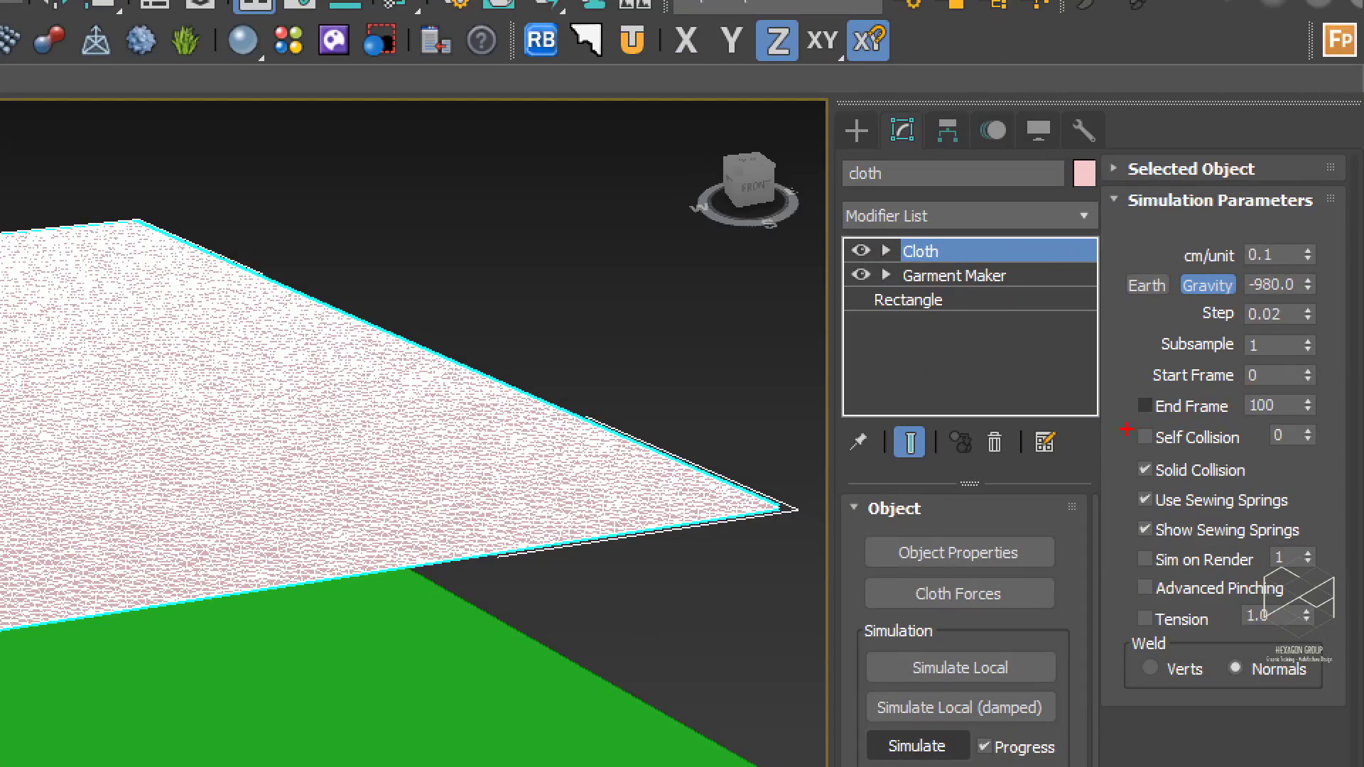
- Enable Self Collision for the cloth simulation with a value of 1
drag(1126, 429, 1266, 454)
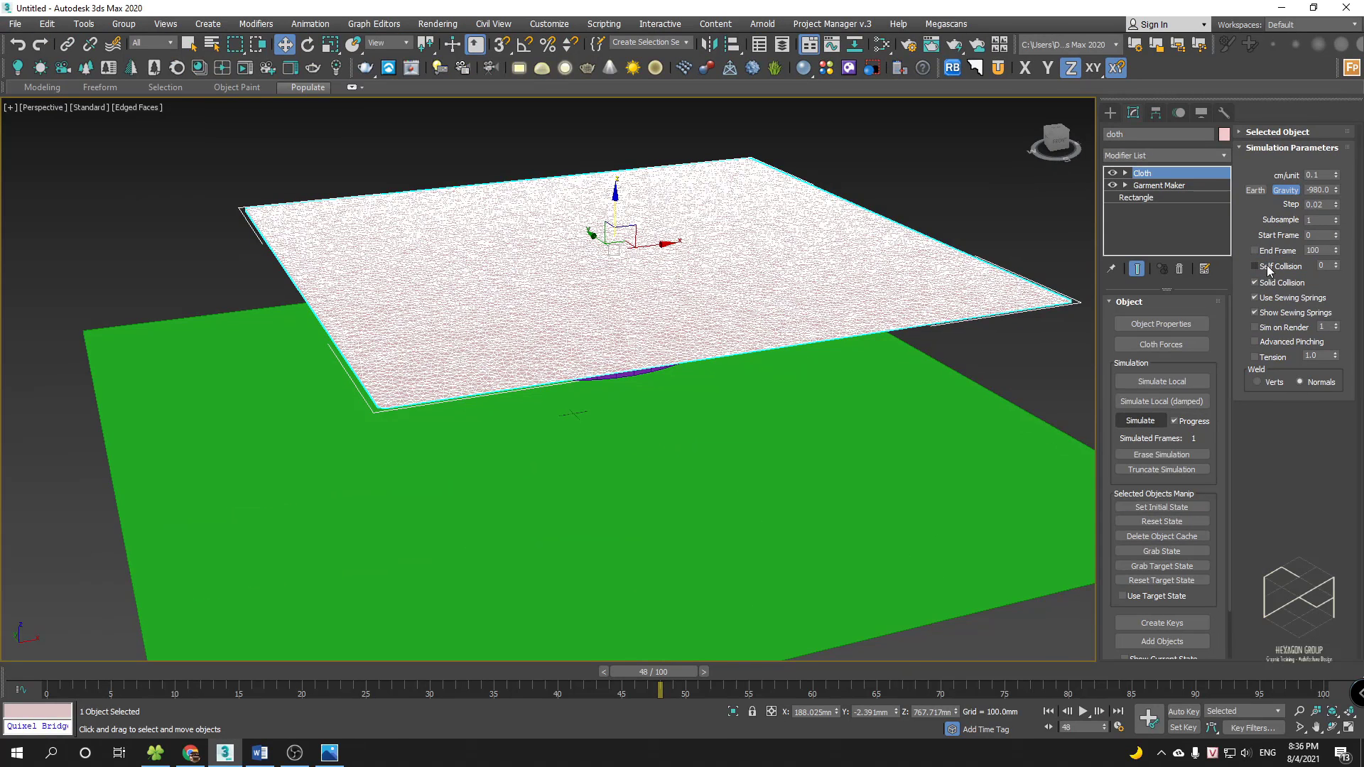
middle_drag(861, 296, 811, 288)
scroll(817, 288, down, 3)
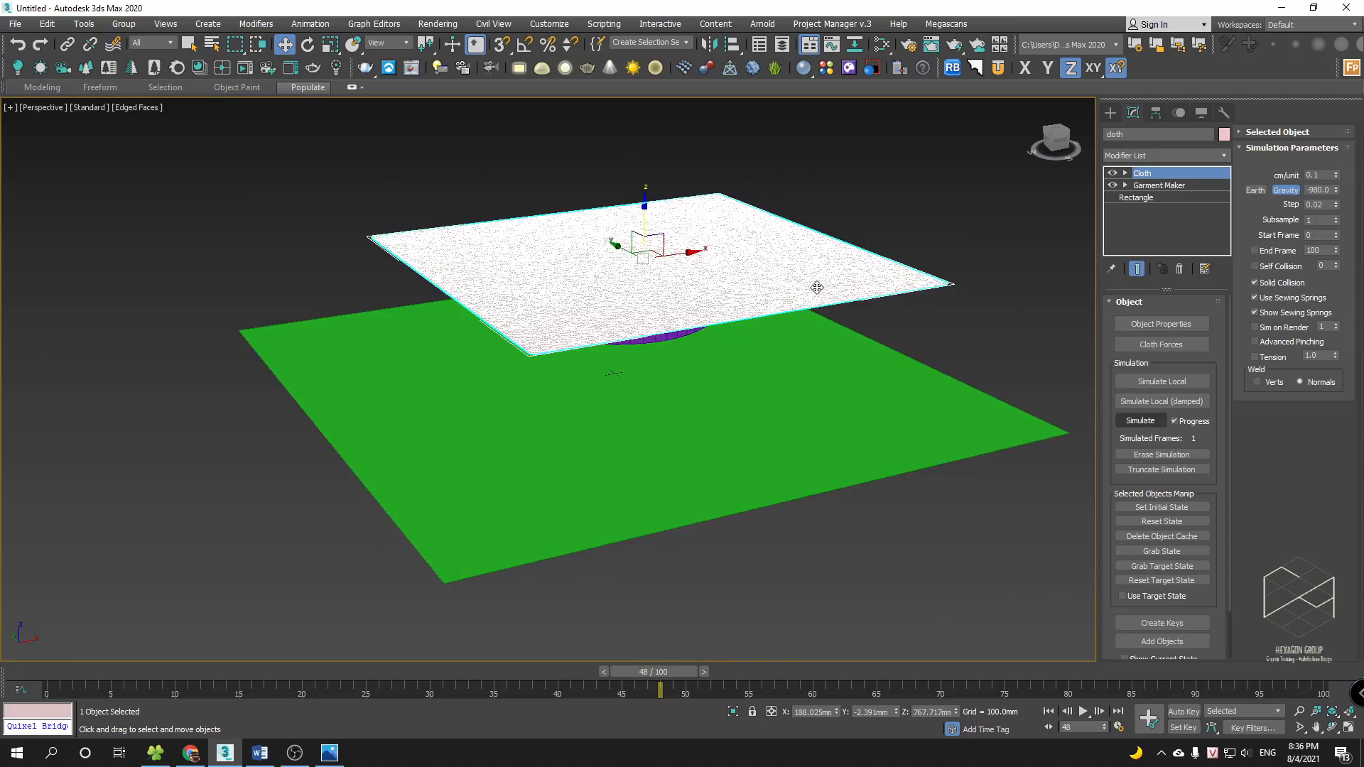
scroll(817, 288, up, 6)
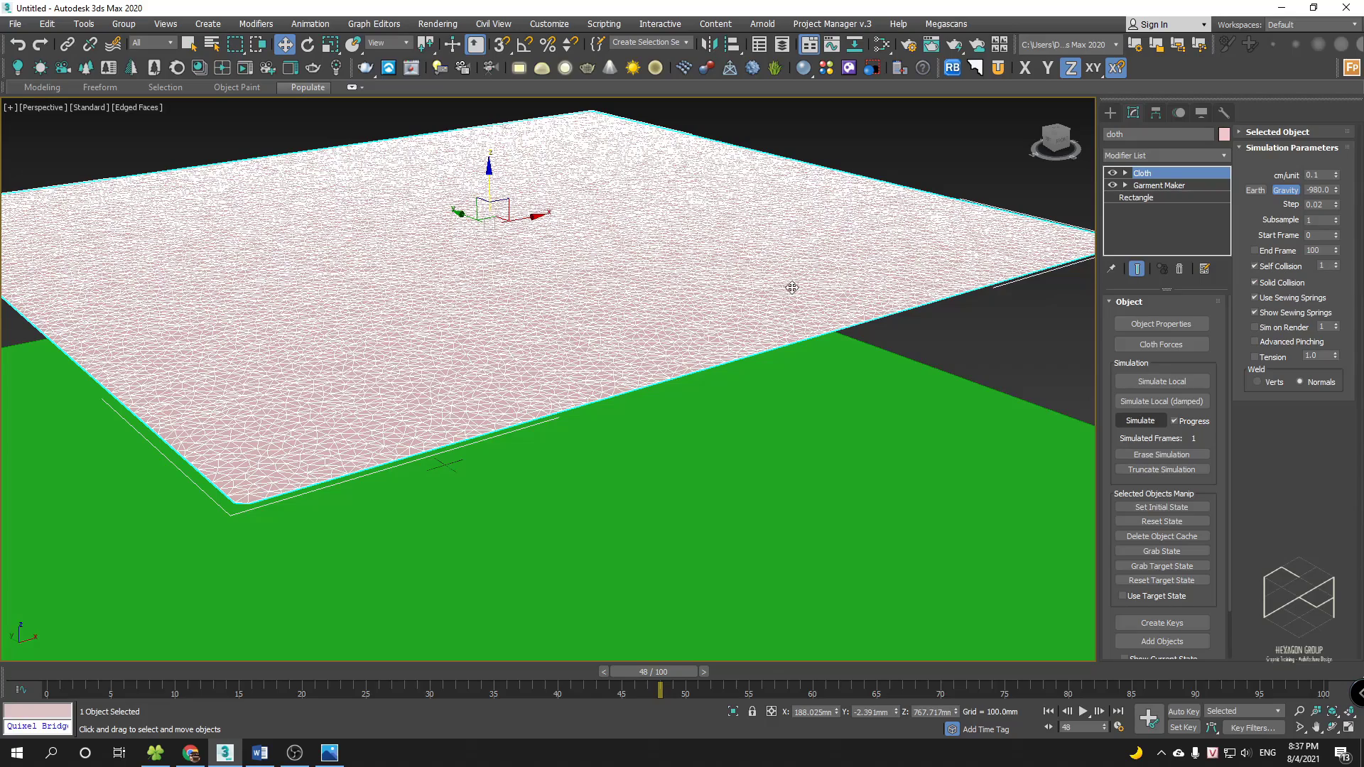
- Run the simulation with self collision active and stop it at about frame 49
scroll(792, 288, down, 12)
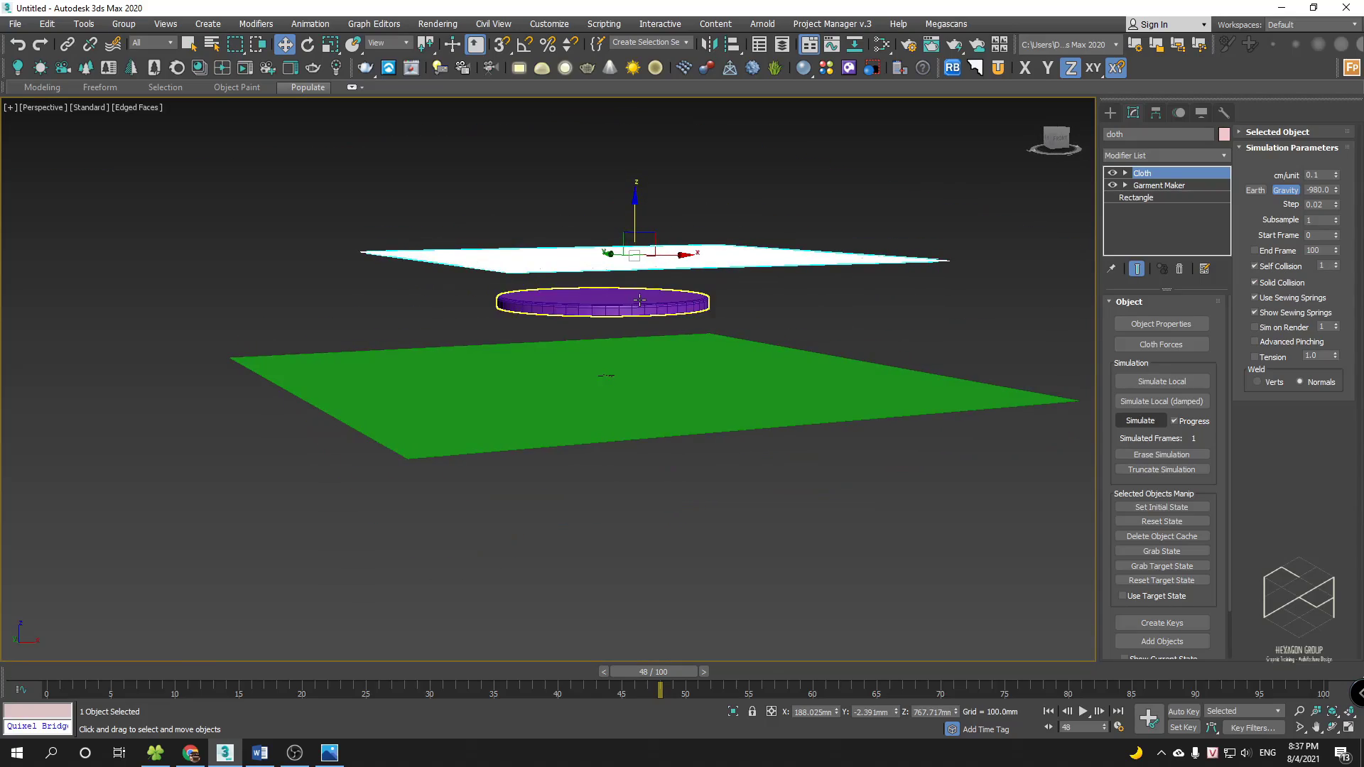
alt+middle_drag(736, 281, 766, 279)
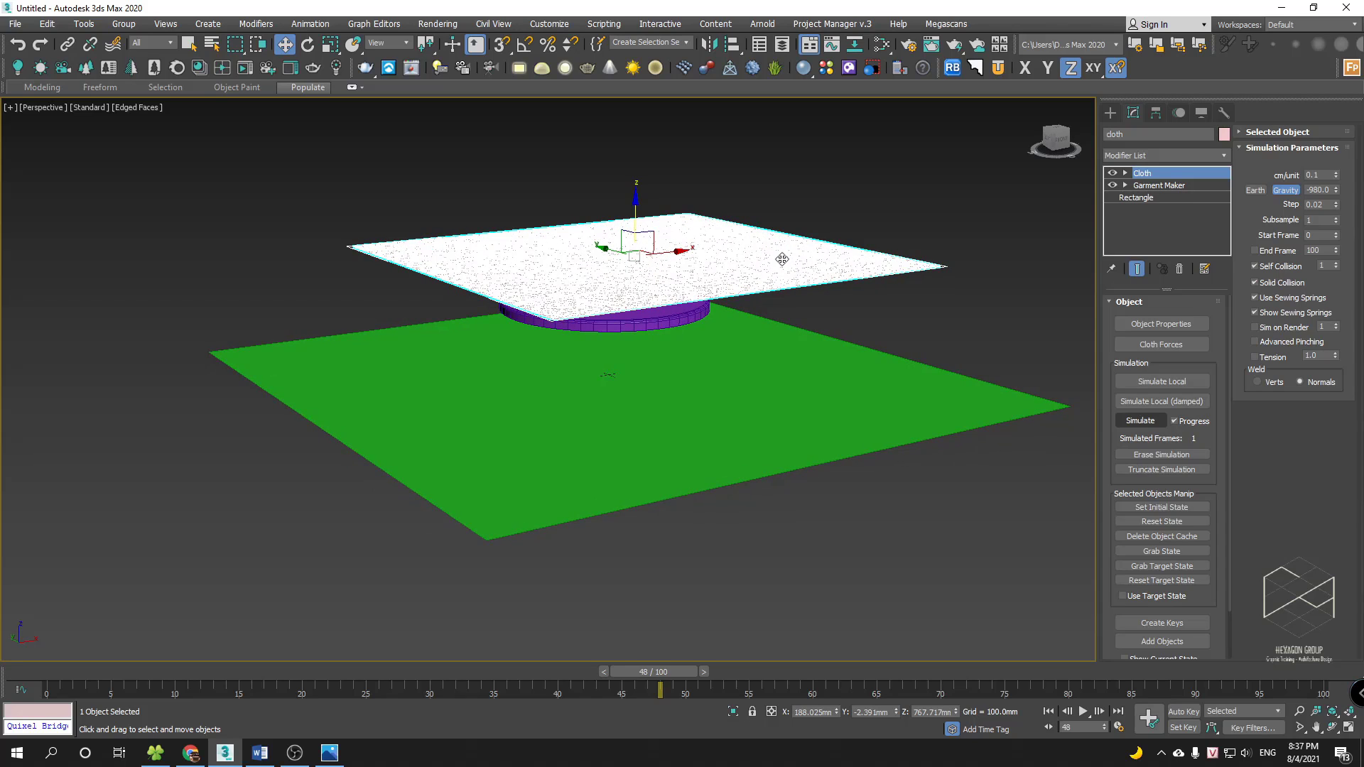
middle_drag(782, 259, 766, 273)
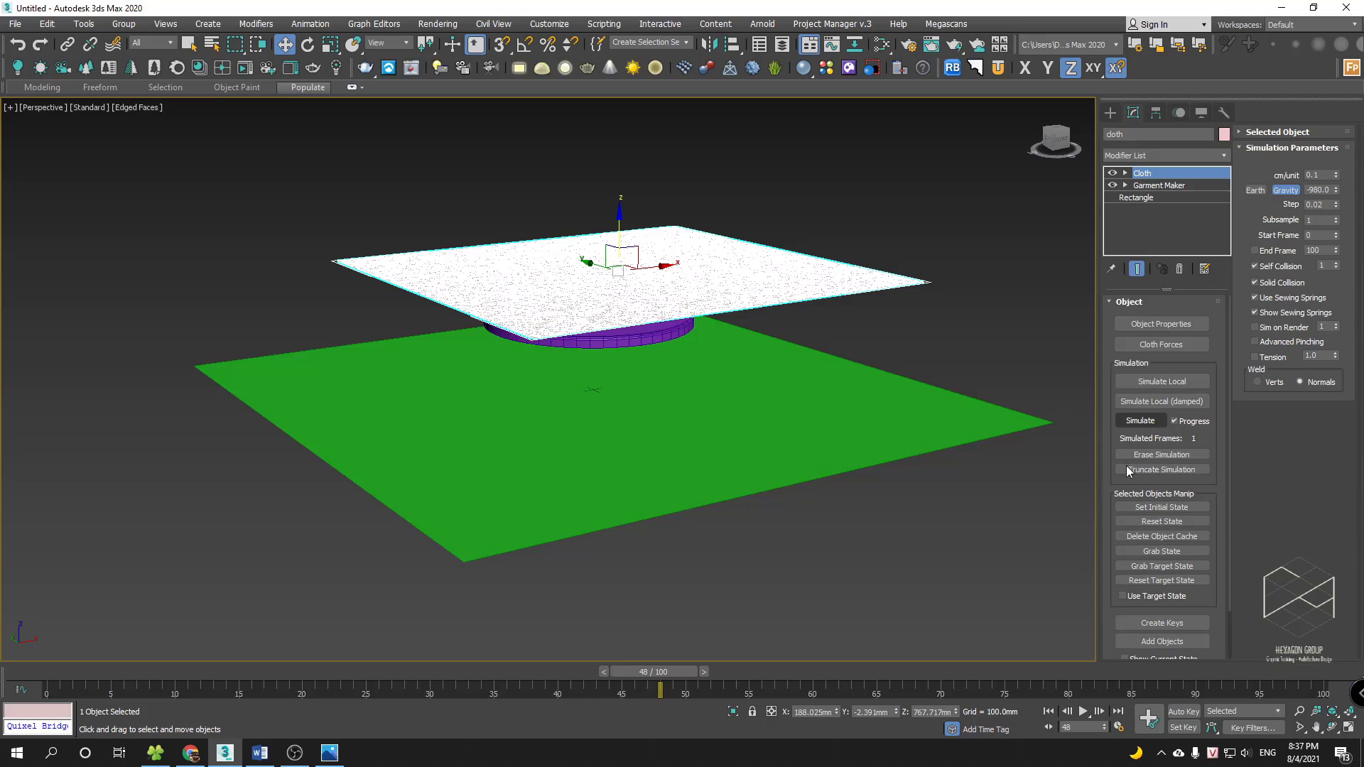
click(1140, 420)
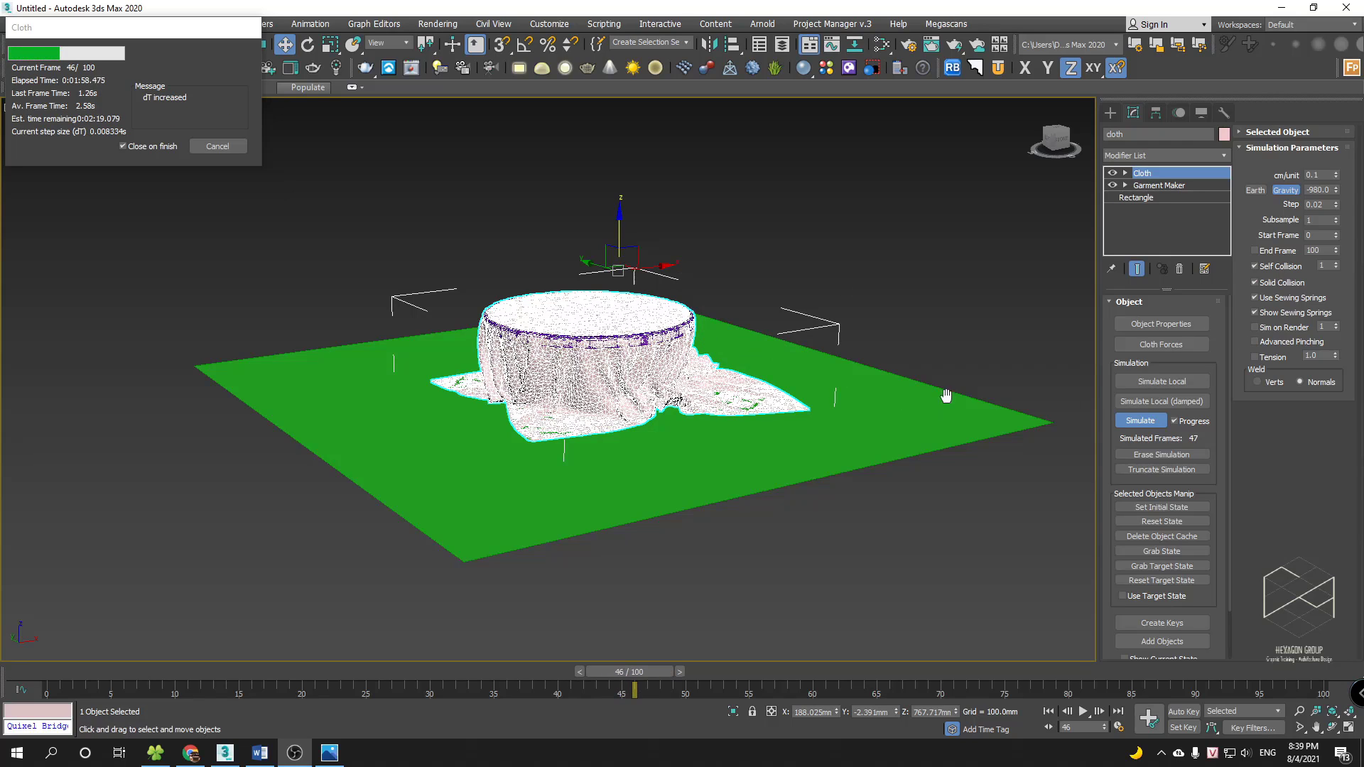
click(218, 146)
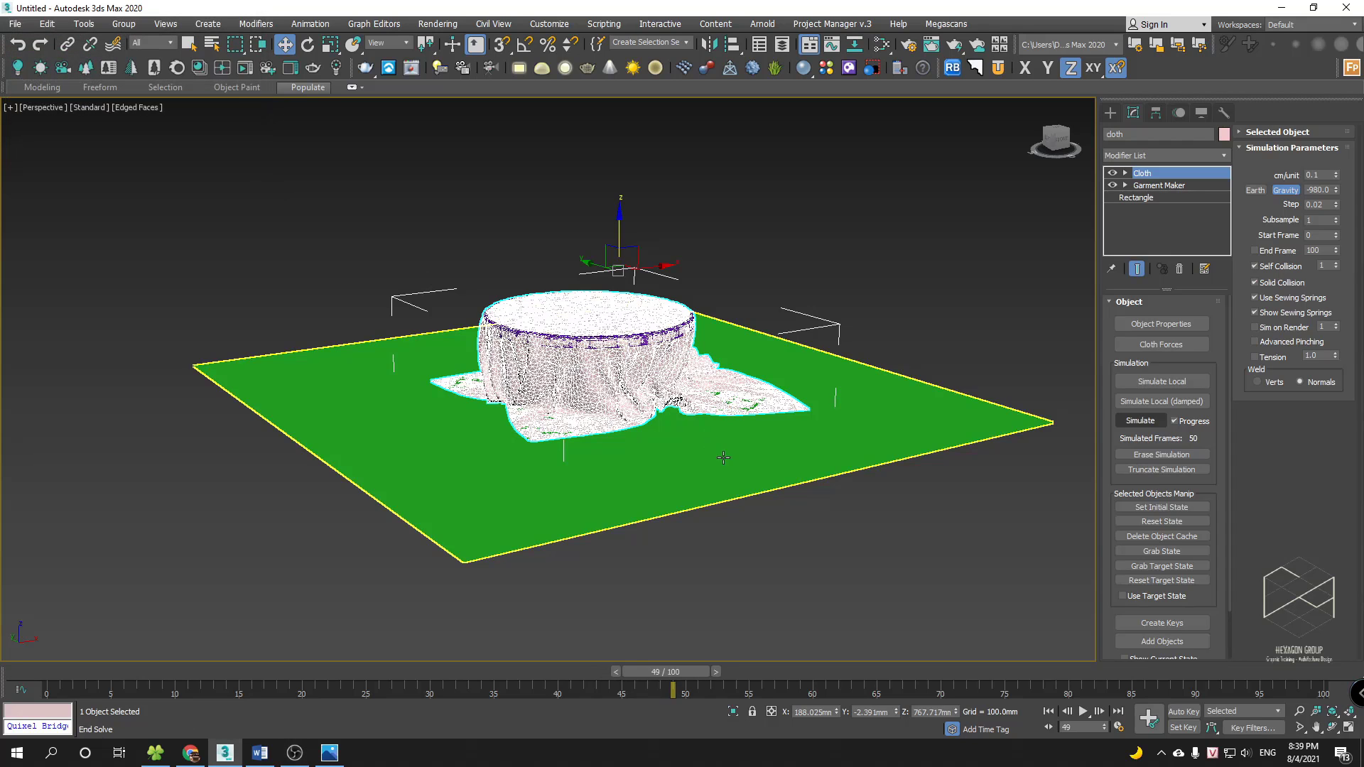
- Scrub the self-collision drape back to frame 31
scroll(638, 392, up, 4)
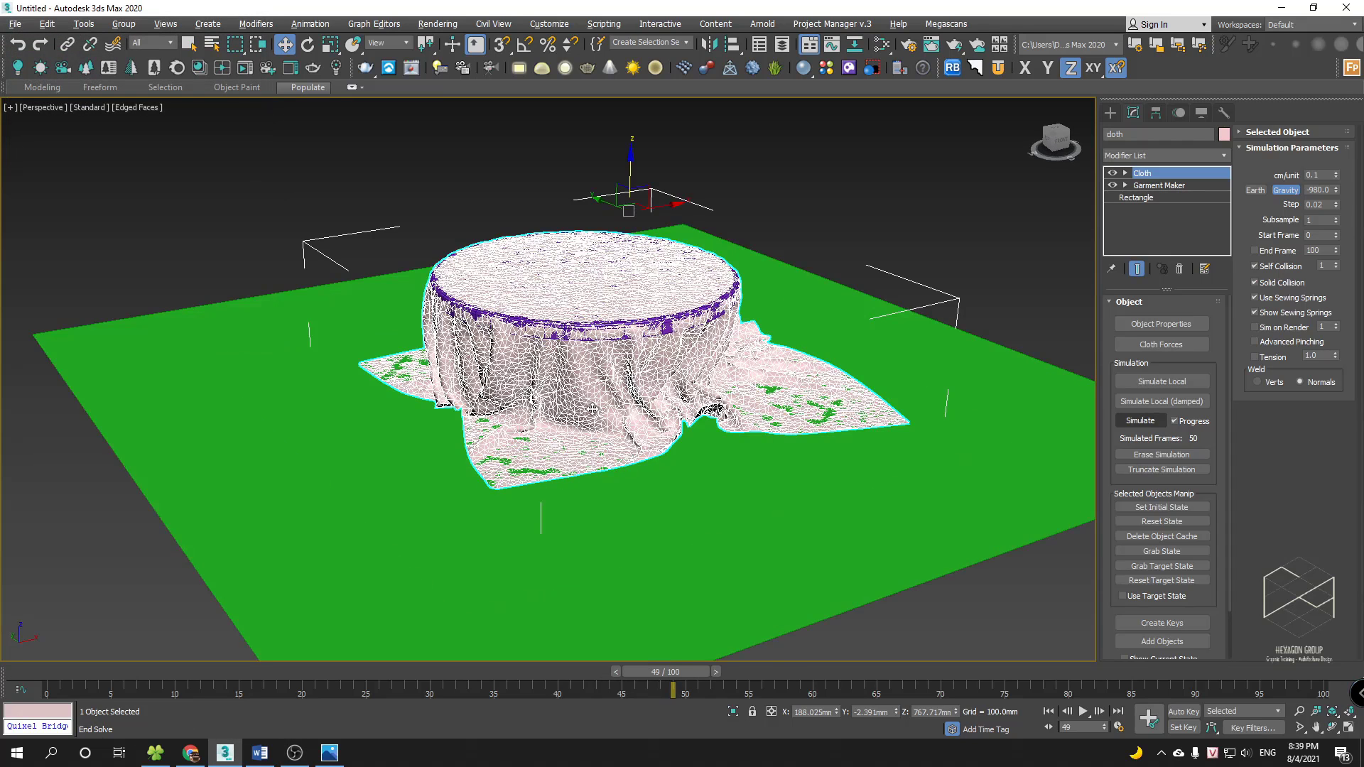
drag(672, 671, 450, 651)
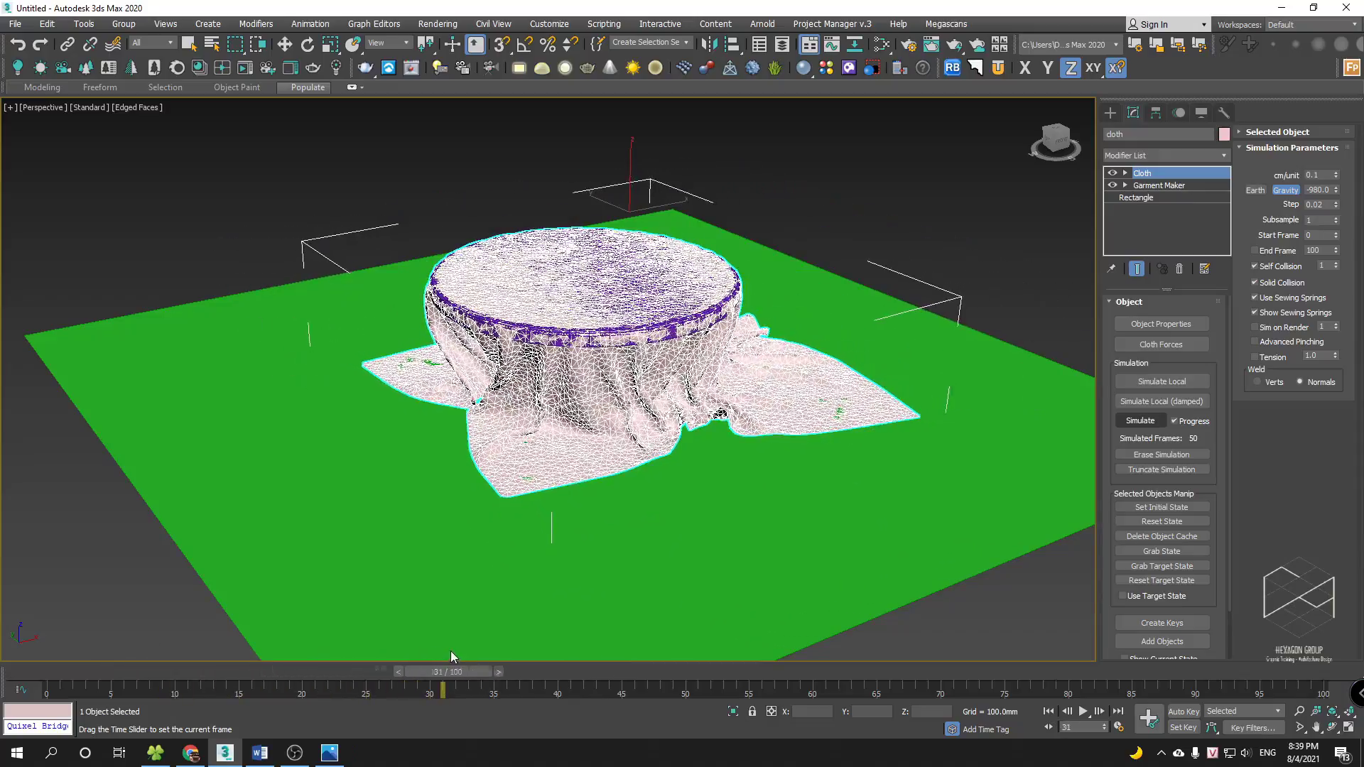
key(w)
- Inspect the cloth's folds near the floor and around the table at frame 31, up close and from several sides
scroll(662, 396, up, 10)
alt+middle_drag(663, 395, 739, 355)
scroll(419, 344, up, 3)
scroll(541, 346, down, 2)
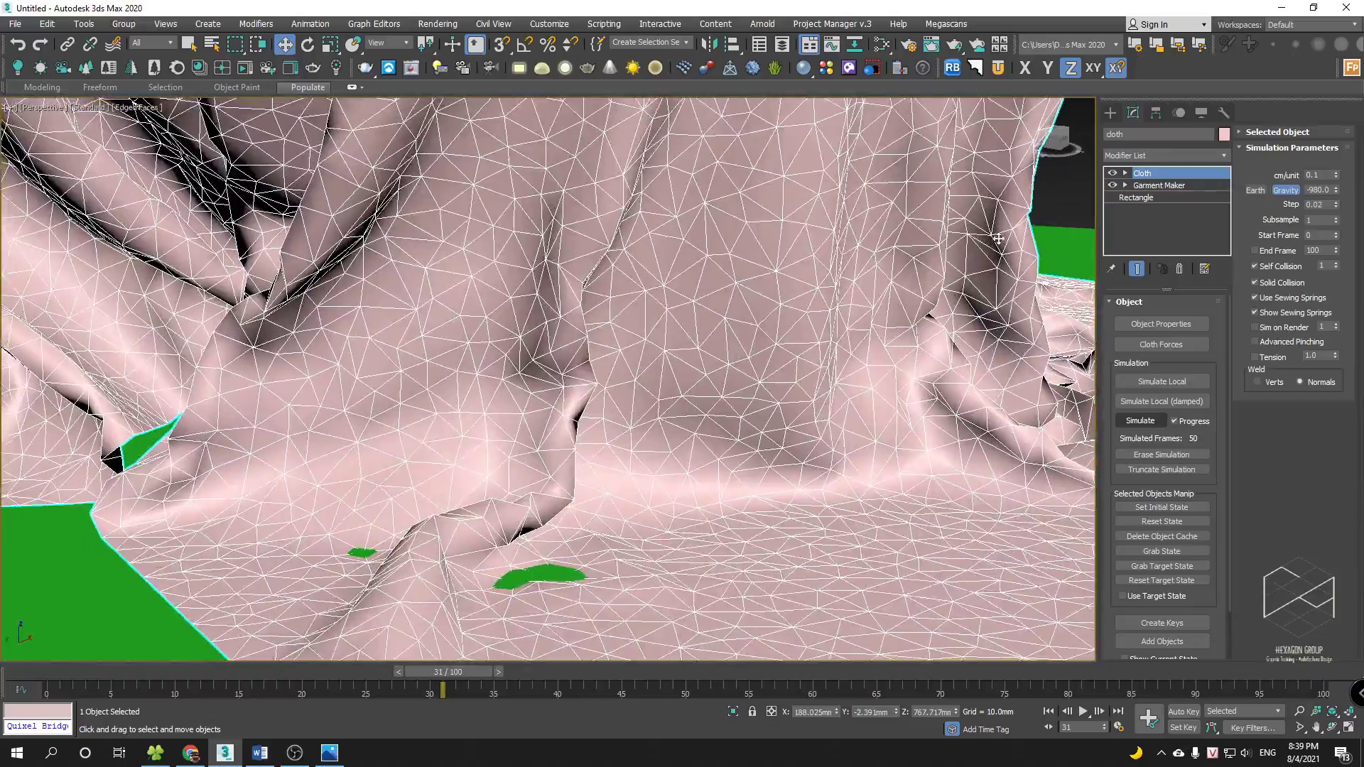
alt+middle_drag(497, 320, 636, 367)
scroll(636, 367, down, 10)
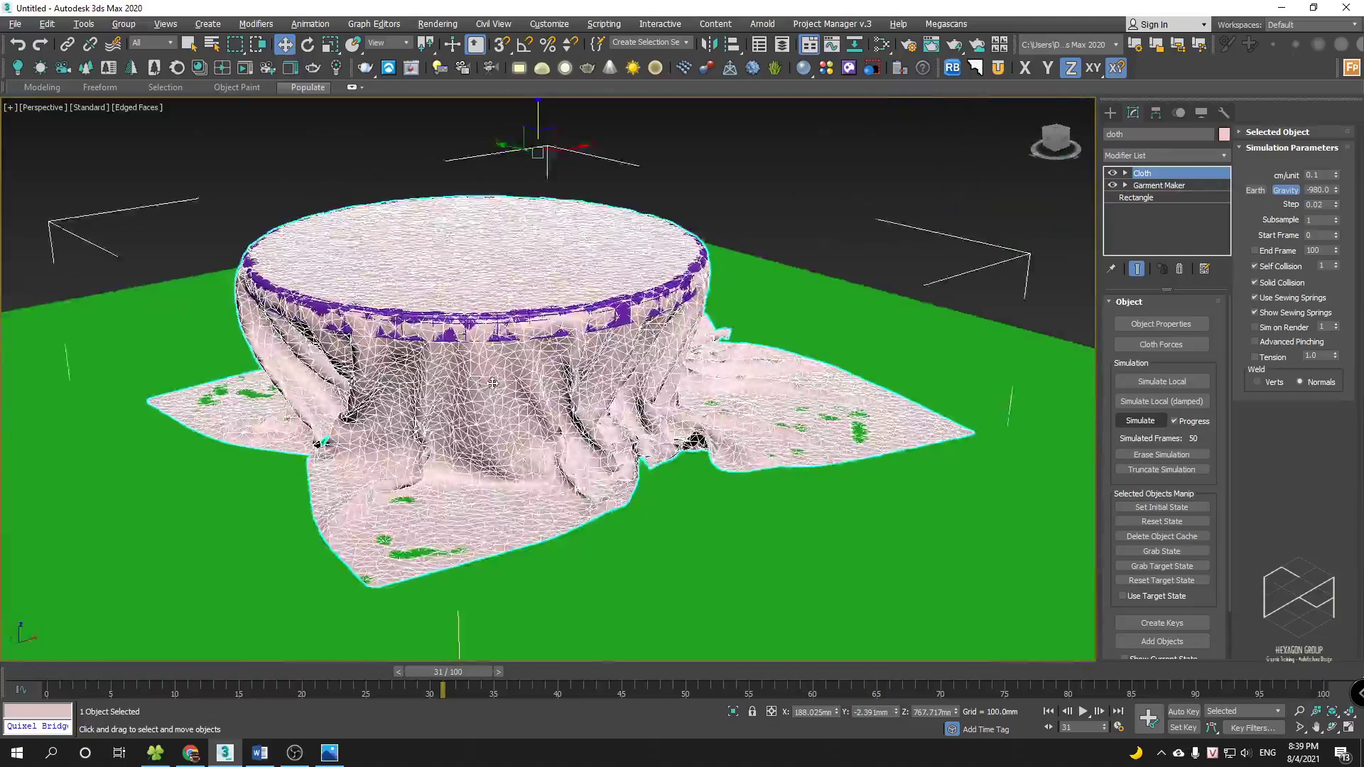
alt+middle_drag(492, 383, 442, 374)
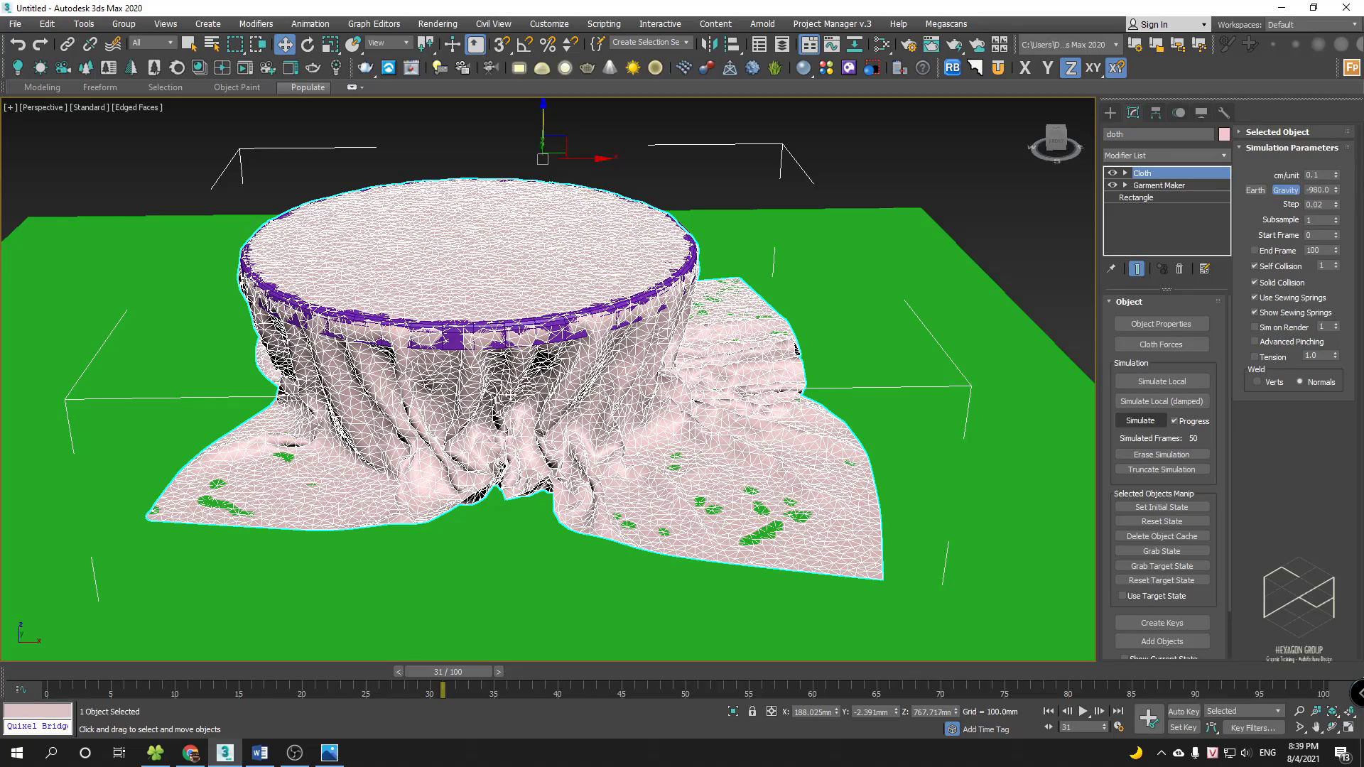
scroll(528, 335, up, 5)
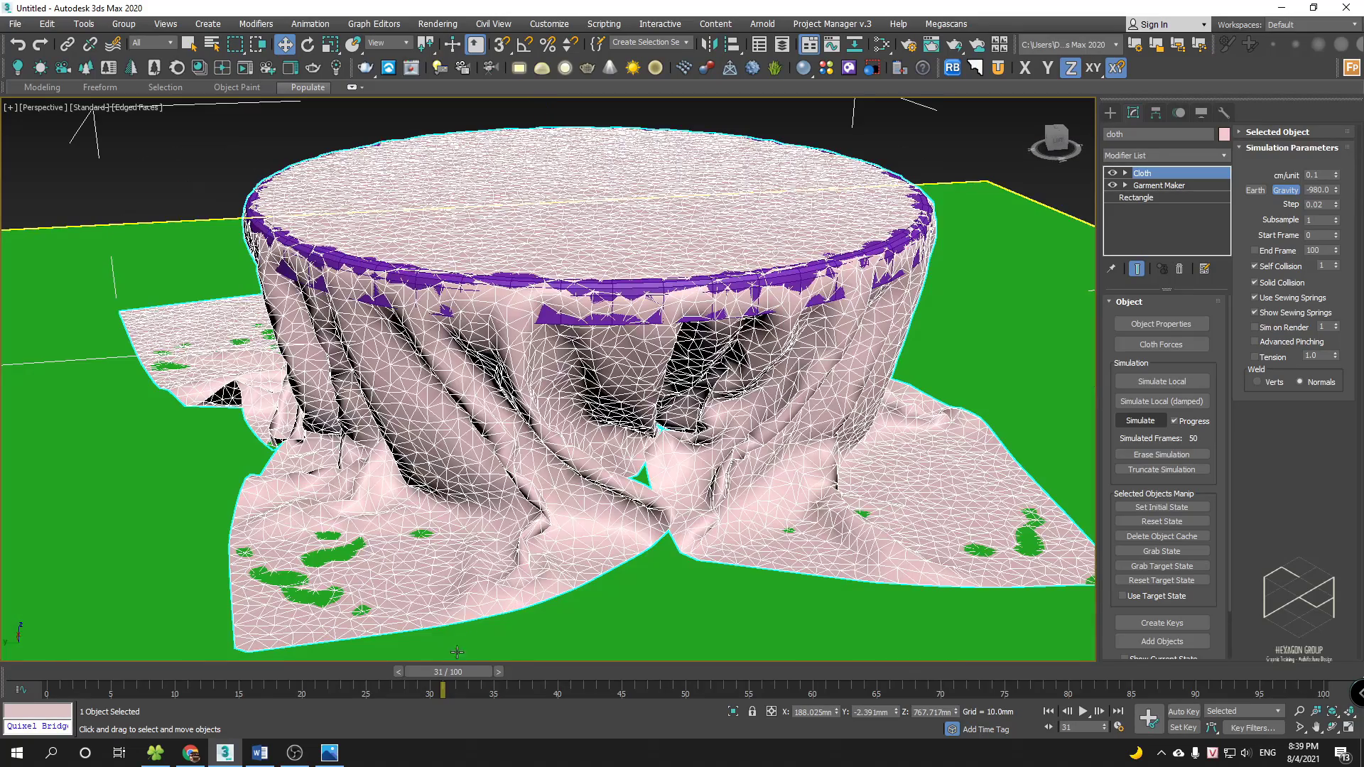
- Scrub the animation back to frame 18 and view the looser drape over the table
drag(458, 672, 292, 659)
key(w)
scroll(561, 389, down, 4)
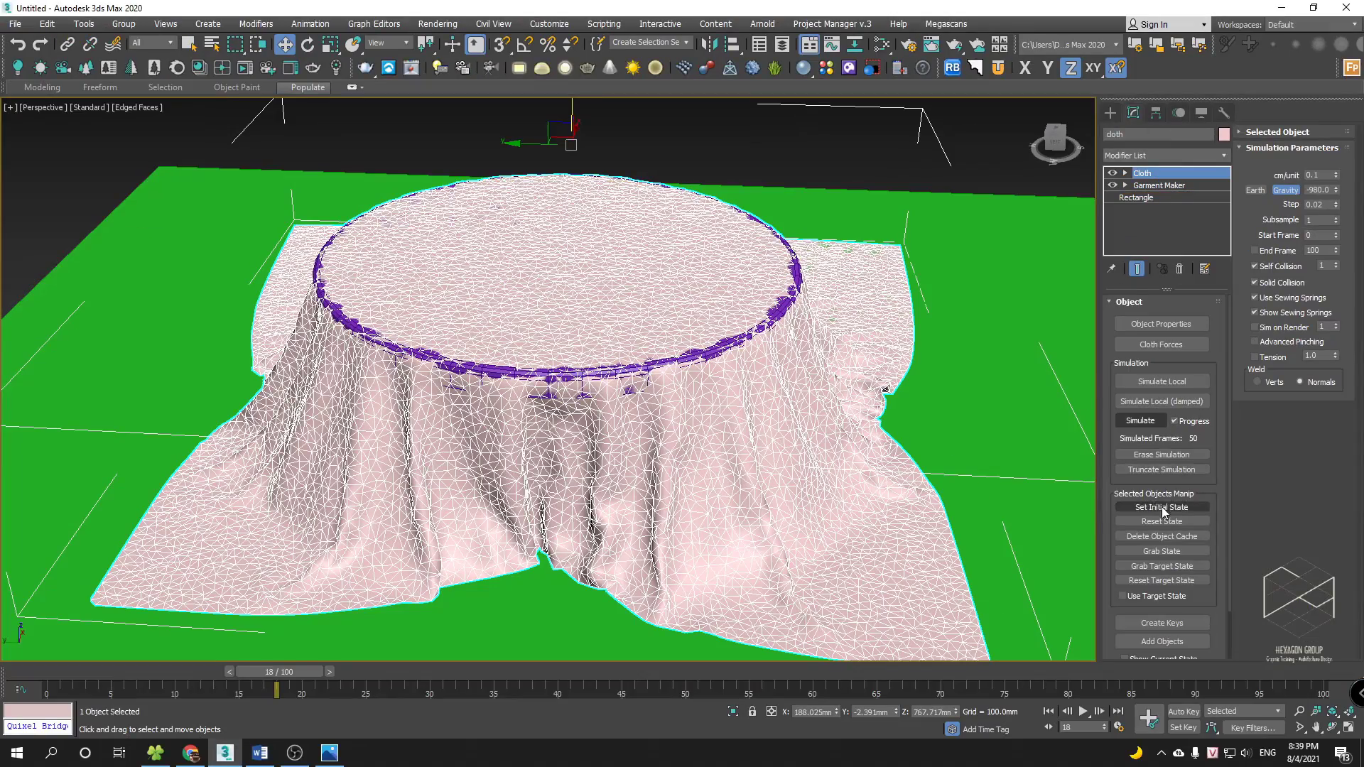
- Reset the cloth's simulated state and set its Garment Maker mesh density to 0.018
click(1168, 524)
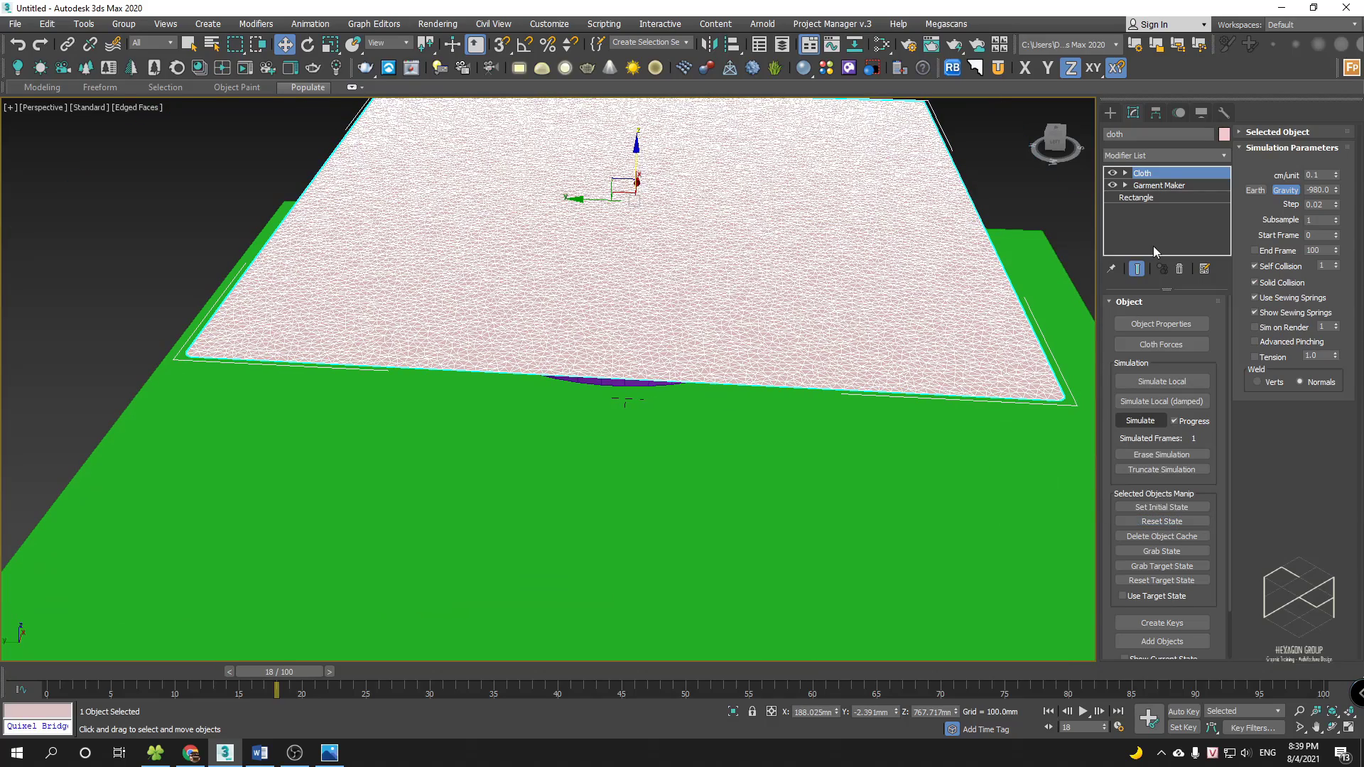
click(1169, 187)
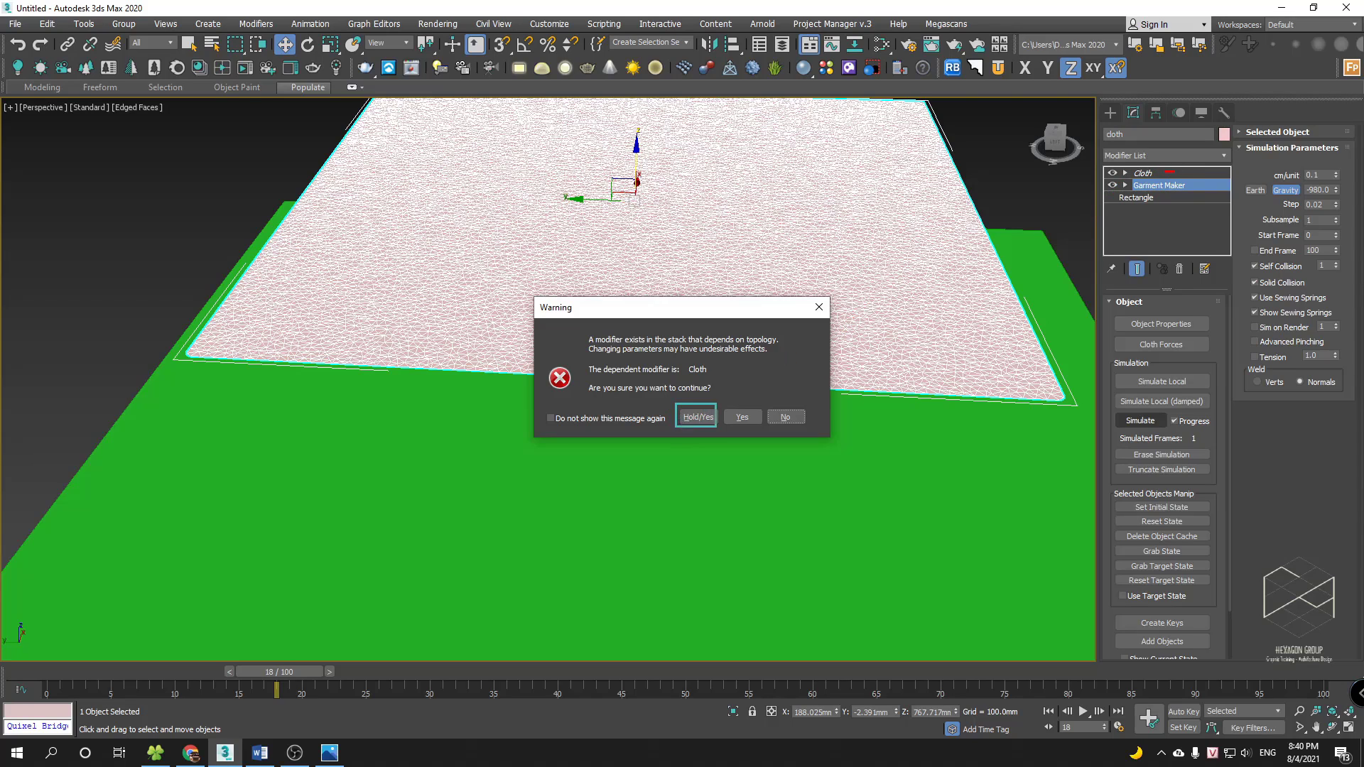
click(699, 420)
middle_drag(864, 219, 913, 338)
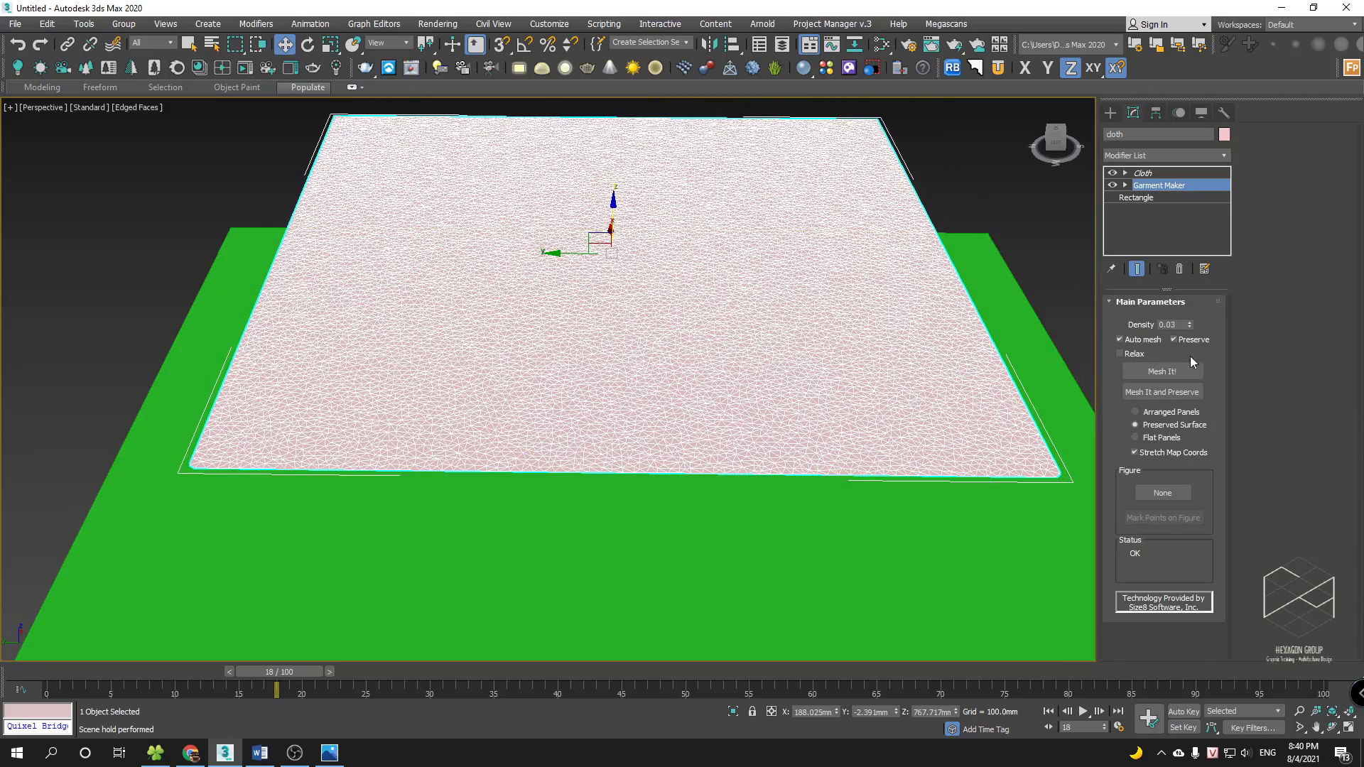
key(Return)
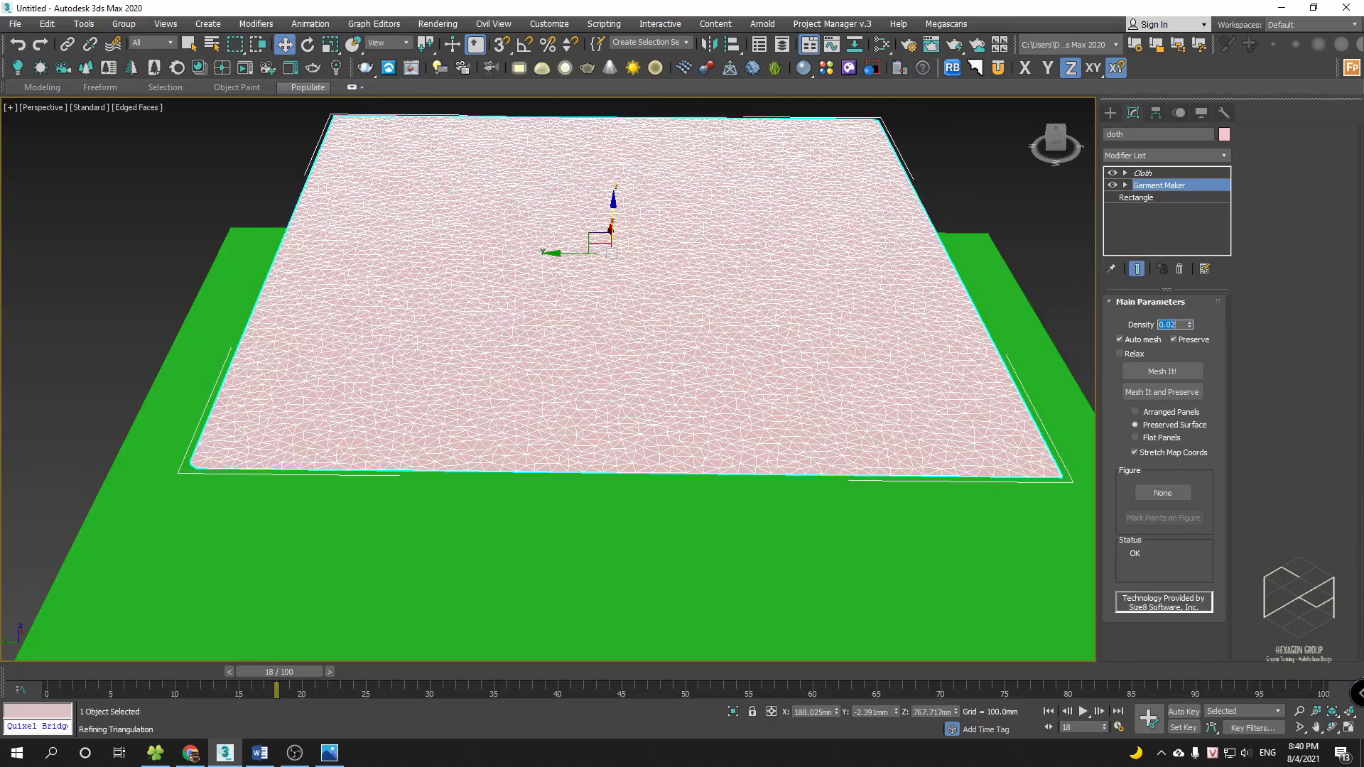
alt+middle_drag(970, 293, 833, 275)
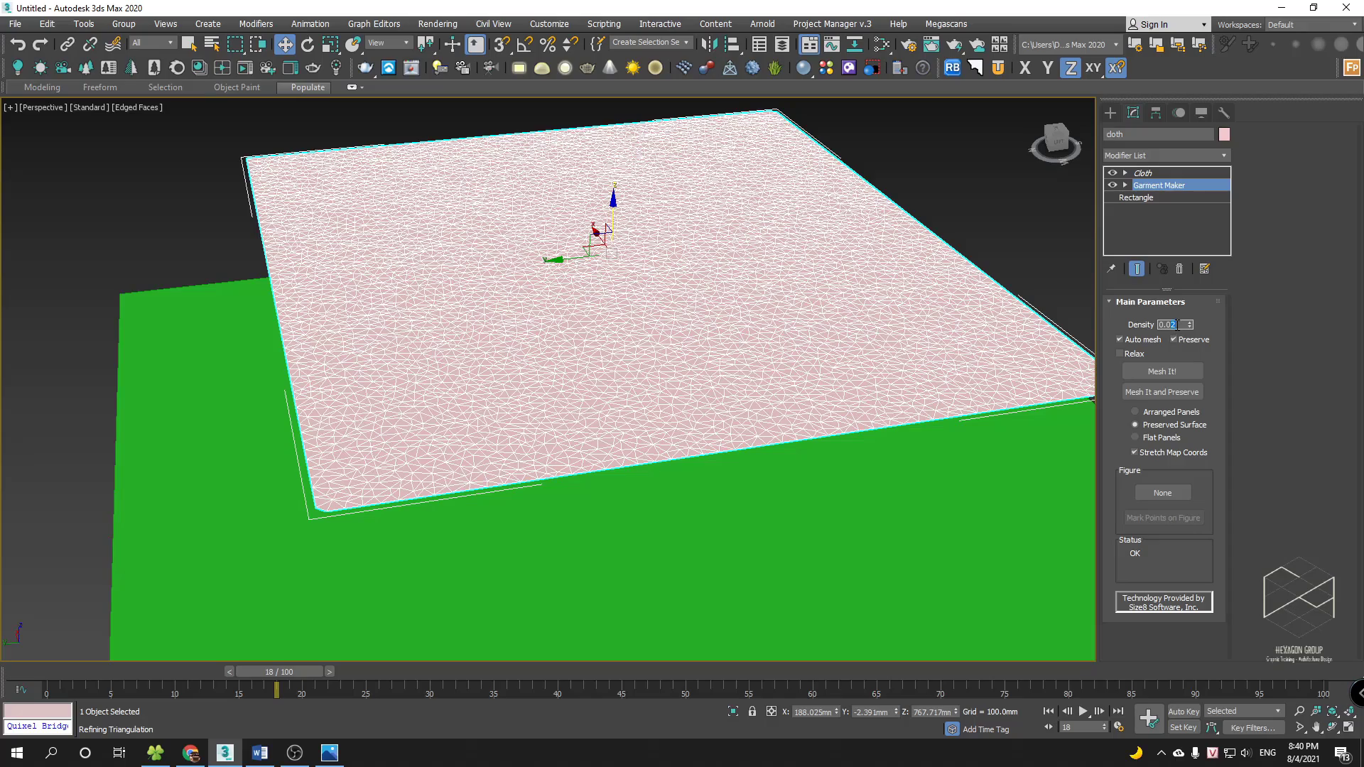
alt+middle_drag(790, 265, 701, 265)
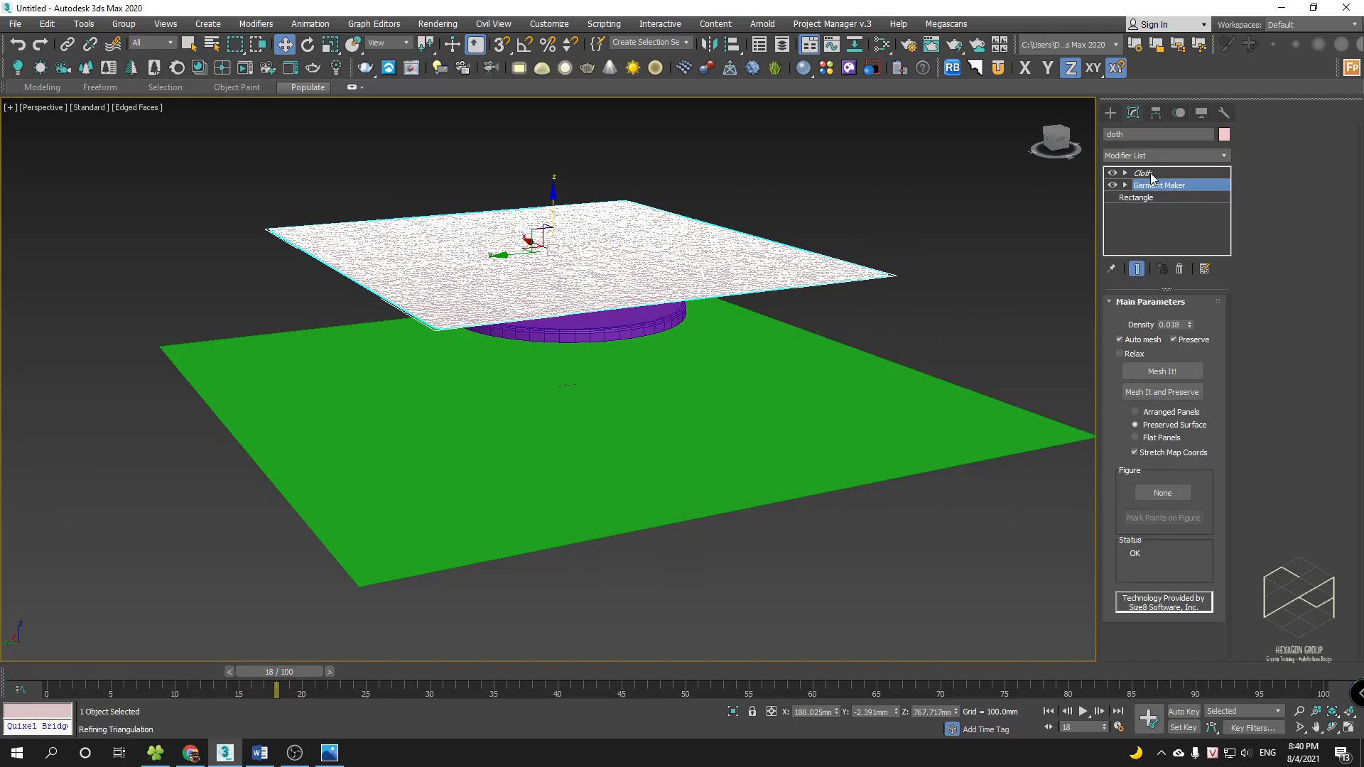
- Review the Cloth modifier's object properties for the cloth, the ground and the table
click(1151, 175)
alt+middle_drag(786, 347, 775, 380)
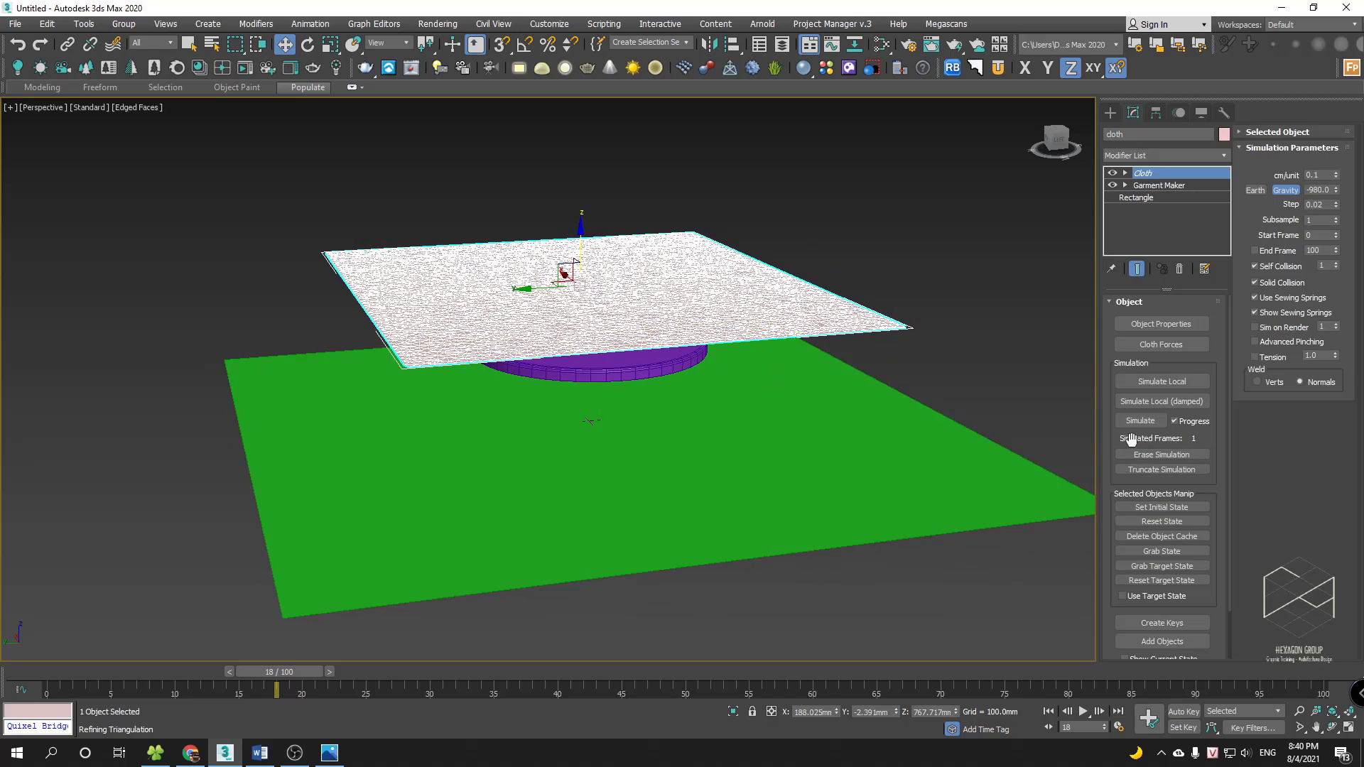
click(1141, 326)
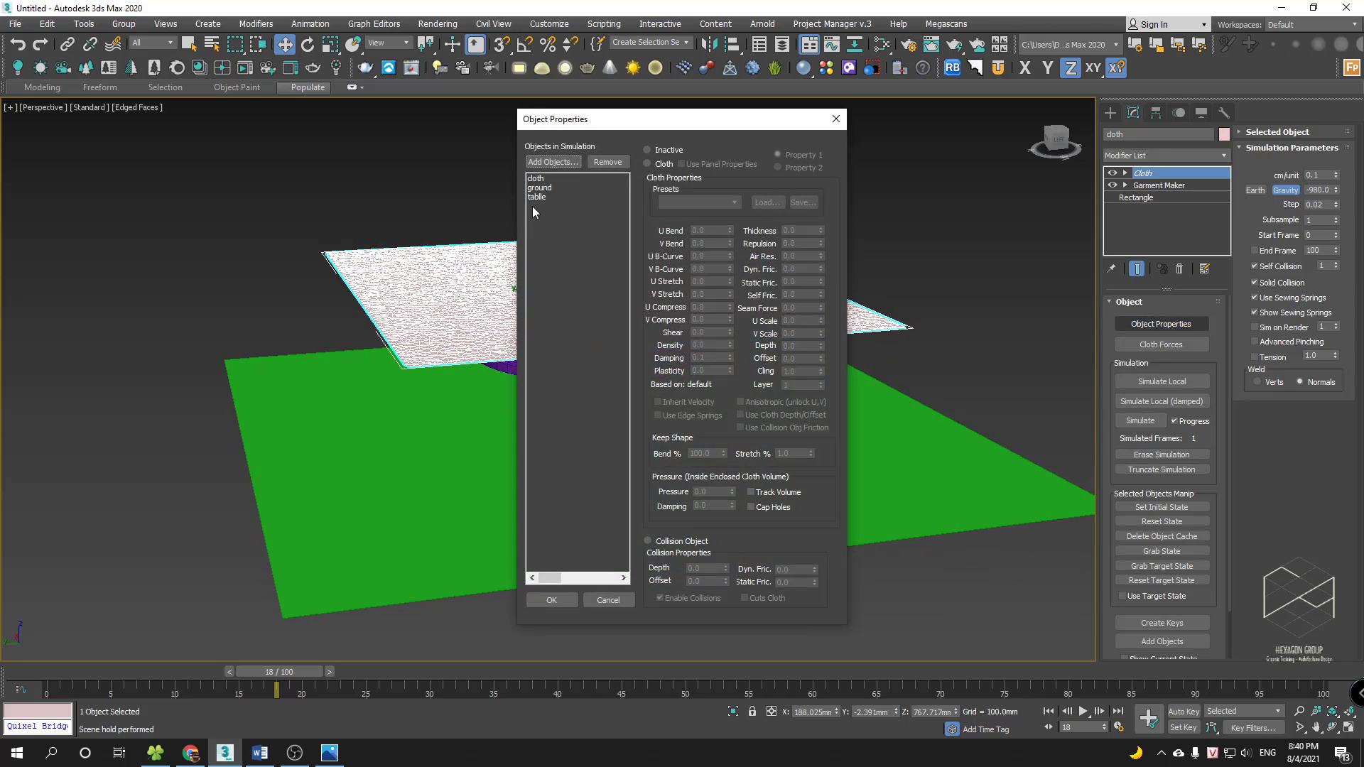
click(536, 179)
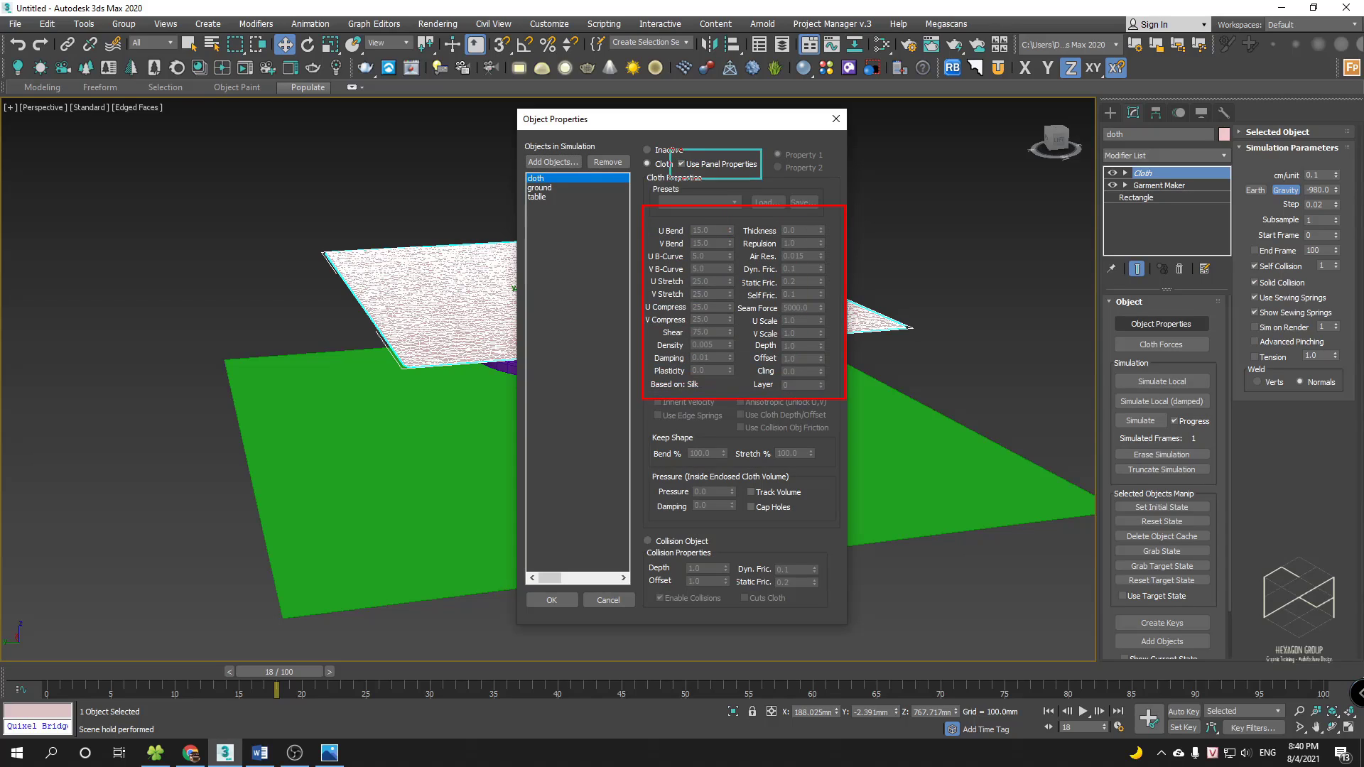
click(539, 187)
click(538, 198)
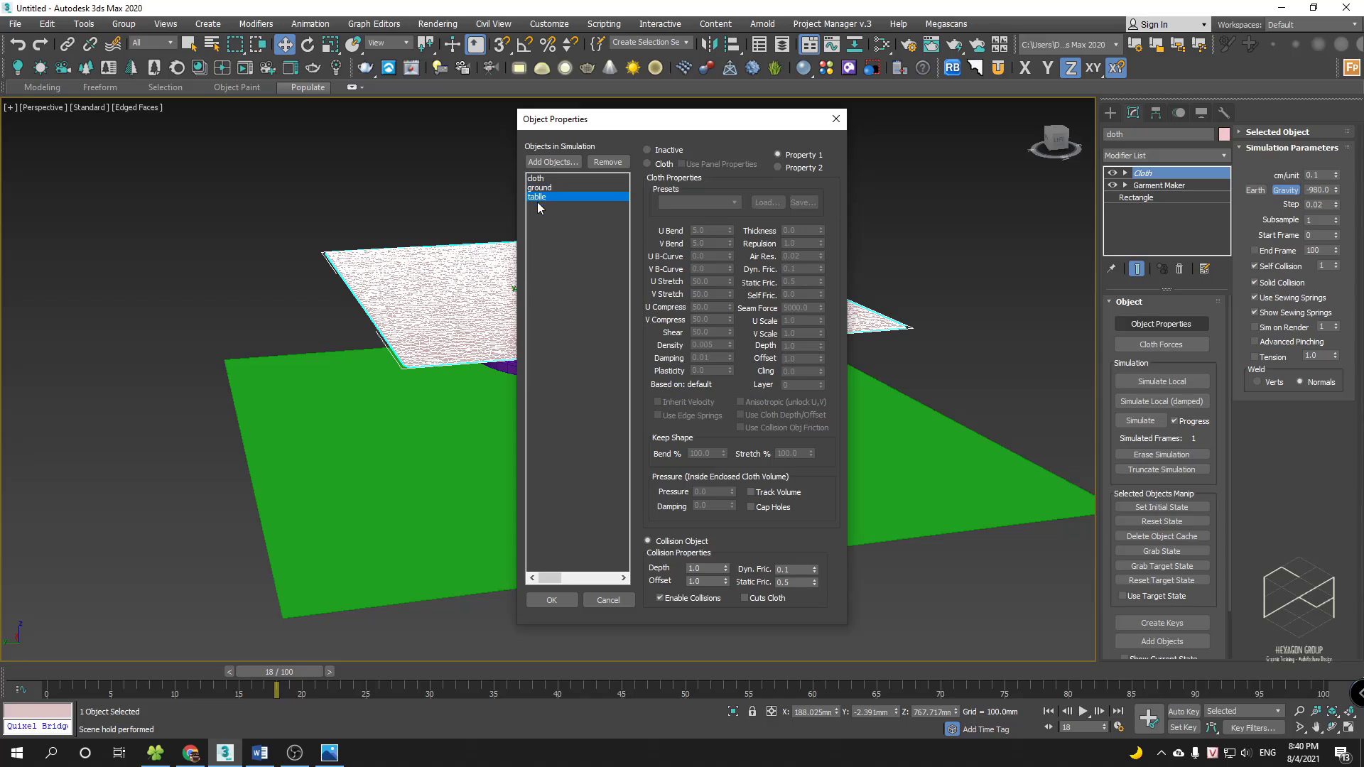
click(561, 600)
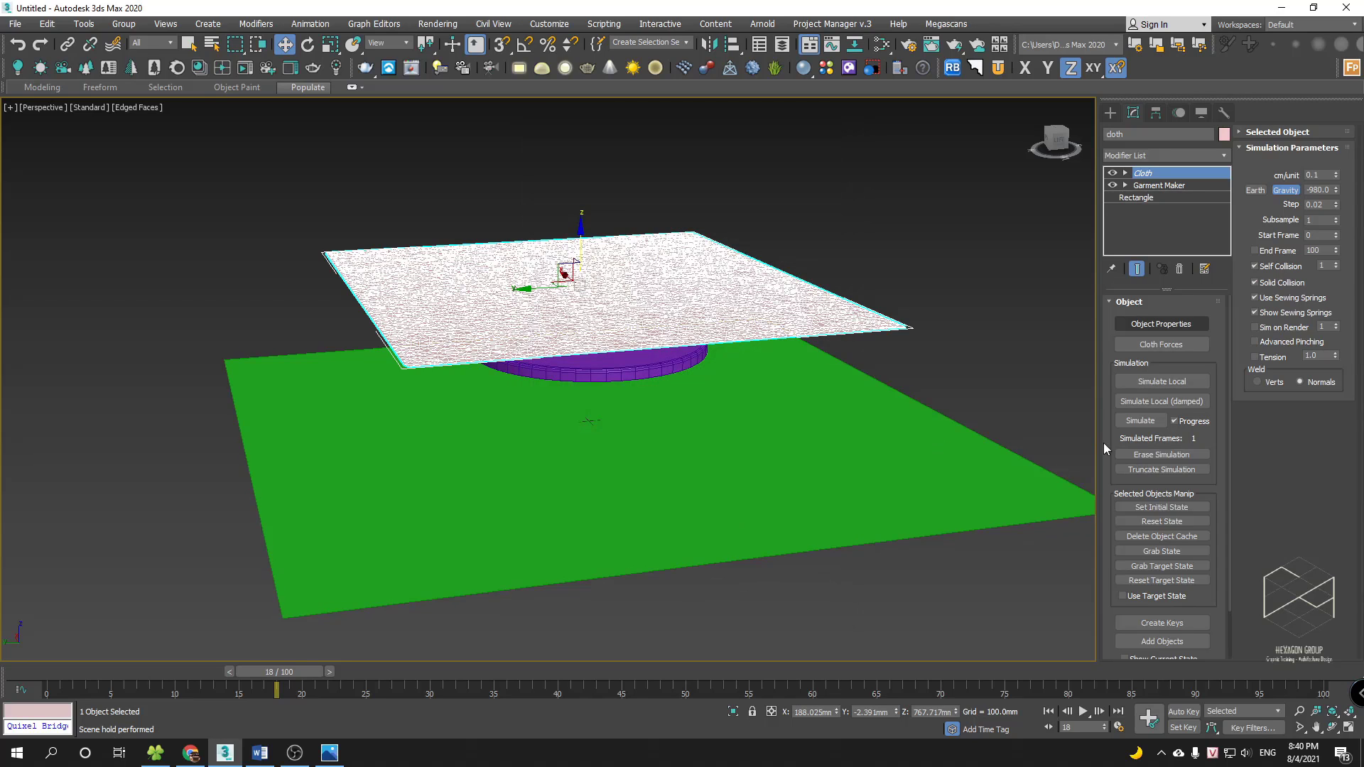
- Simulate the remeshed cloth through frame 100 and scrub the drape back to frame 20
click(1149, 423)
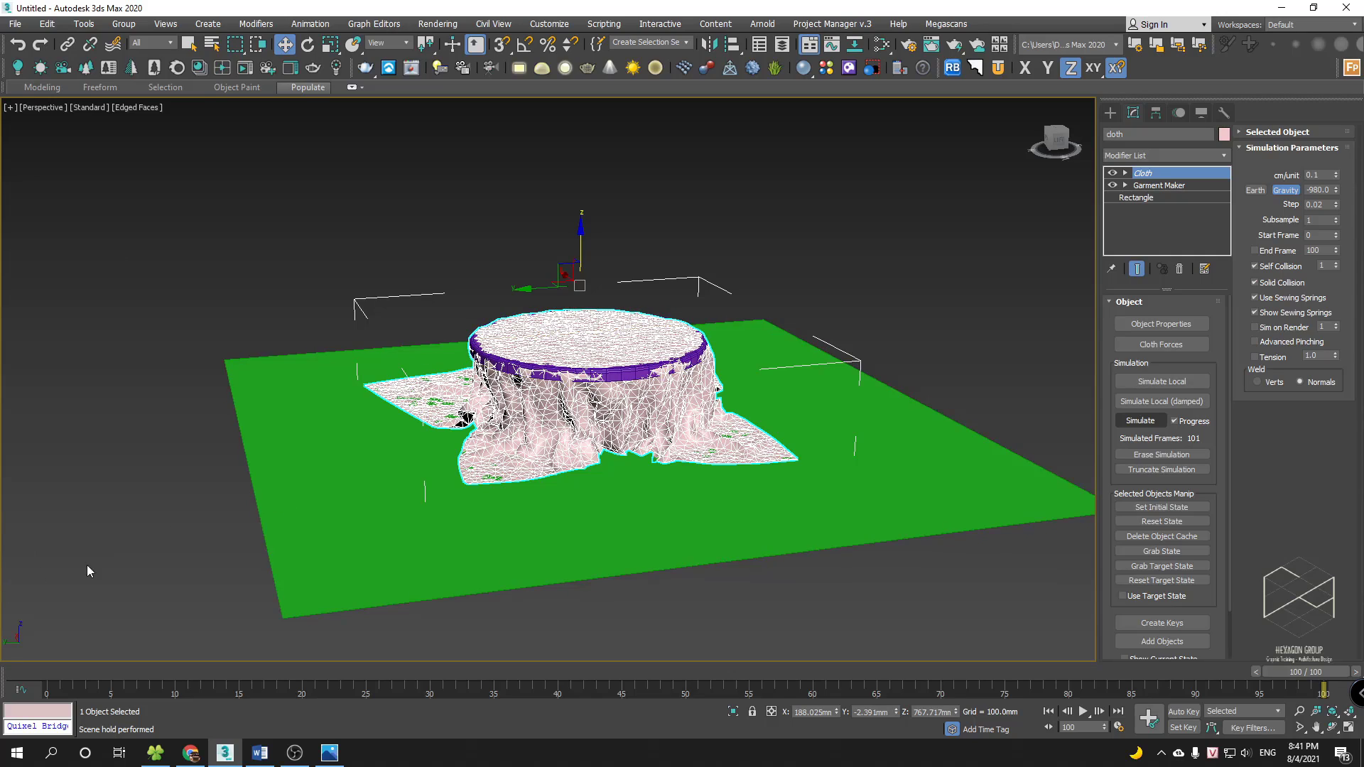
alt+middle_drag(721, 384, 842, 394)
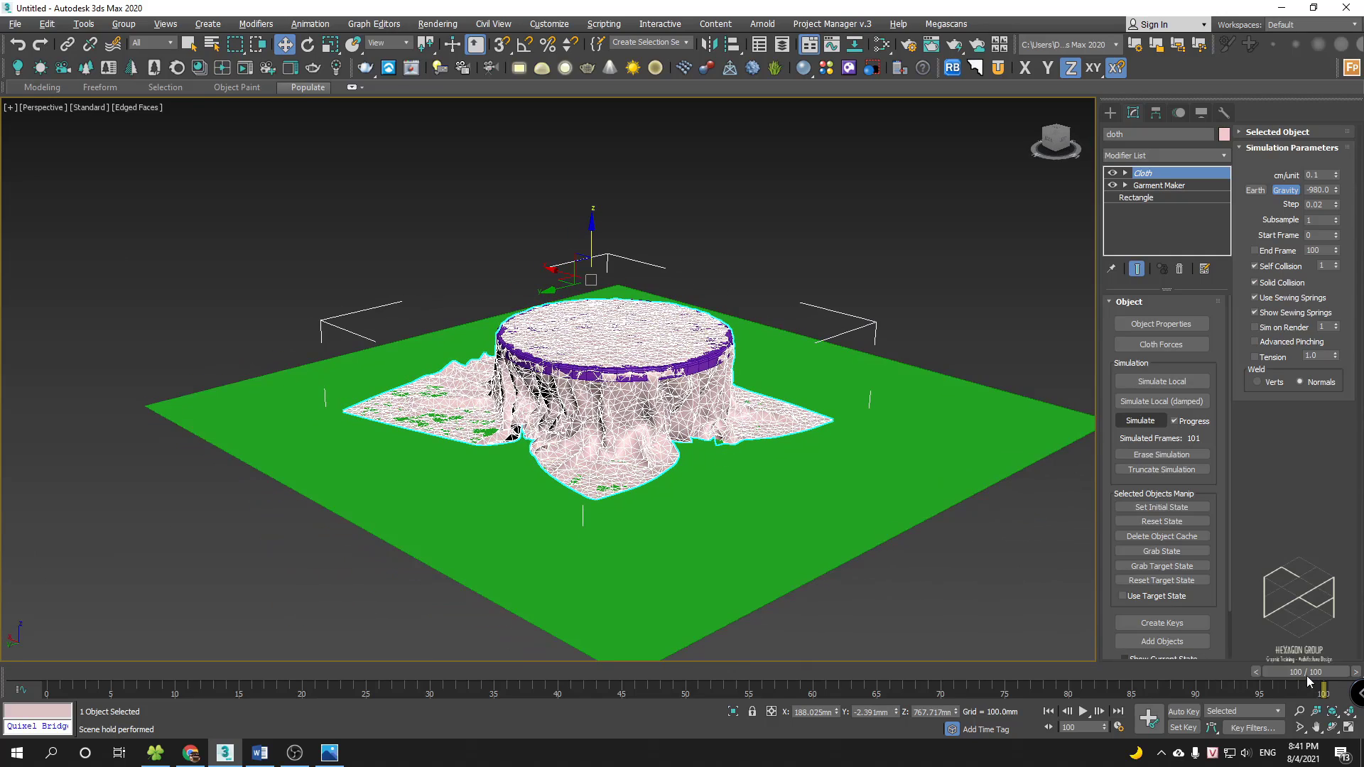
drag(1310, 682, 312, 696)
key(w)
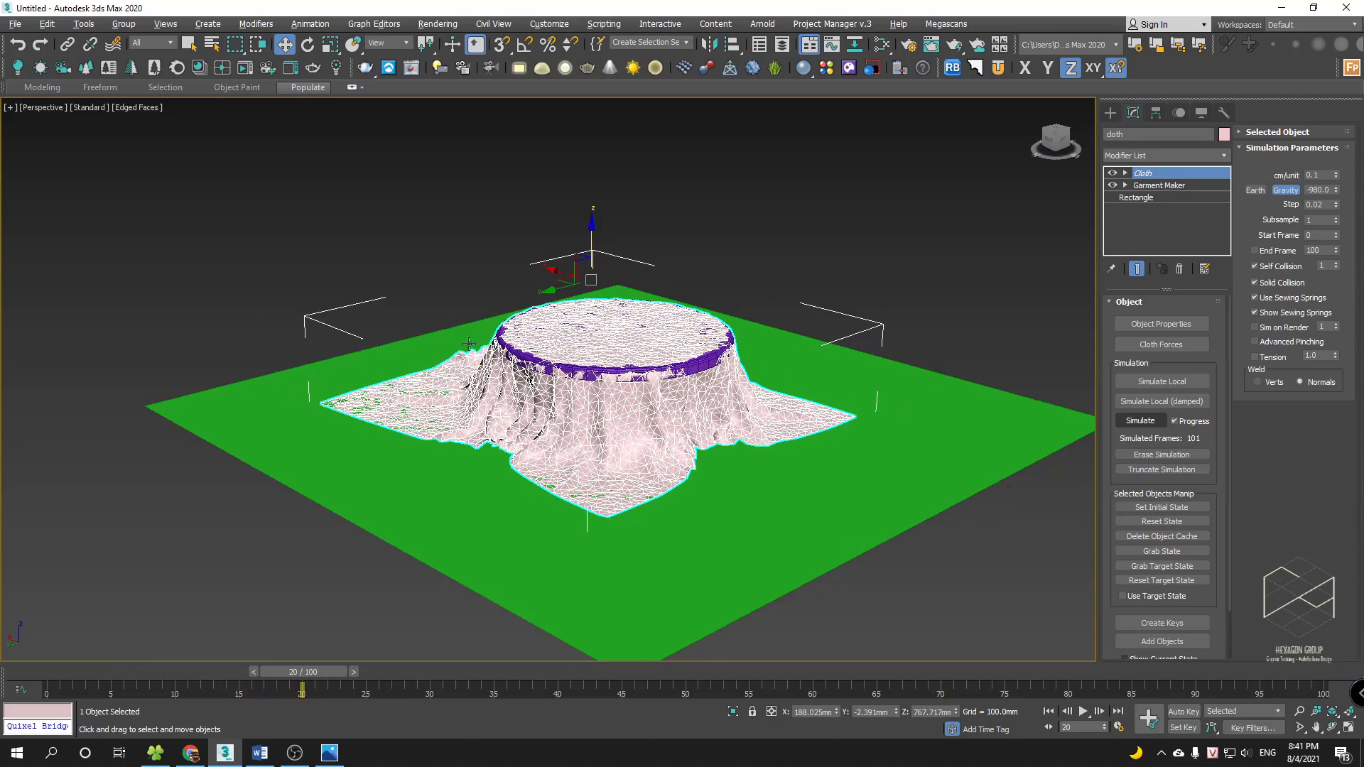
- Inspect the drape at frame 20, up close along the tabletop's rim and around its folds
mouse_move(703, 381)
alt+middle_down()
mouse_move(639, 385)
mouse_move(711, 403)
mouse_move(707, 371)
alt+middle_up()
scroll(643, 385, up, 2)
scroll(639, 385, up, 2)
alt+middle_drag(707, 370, 739, 372)
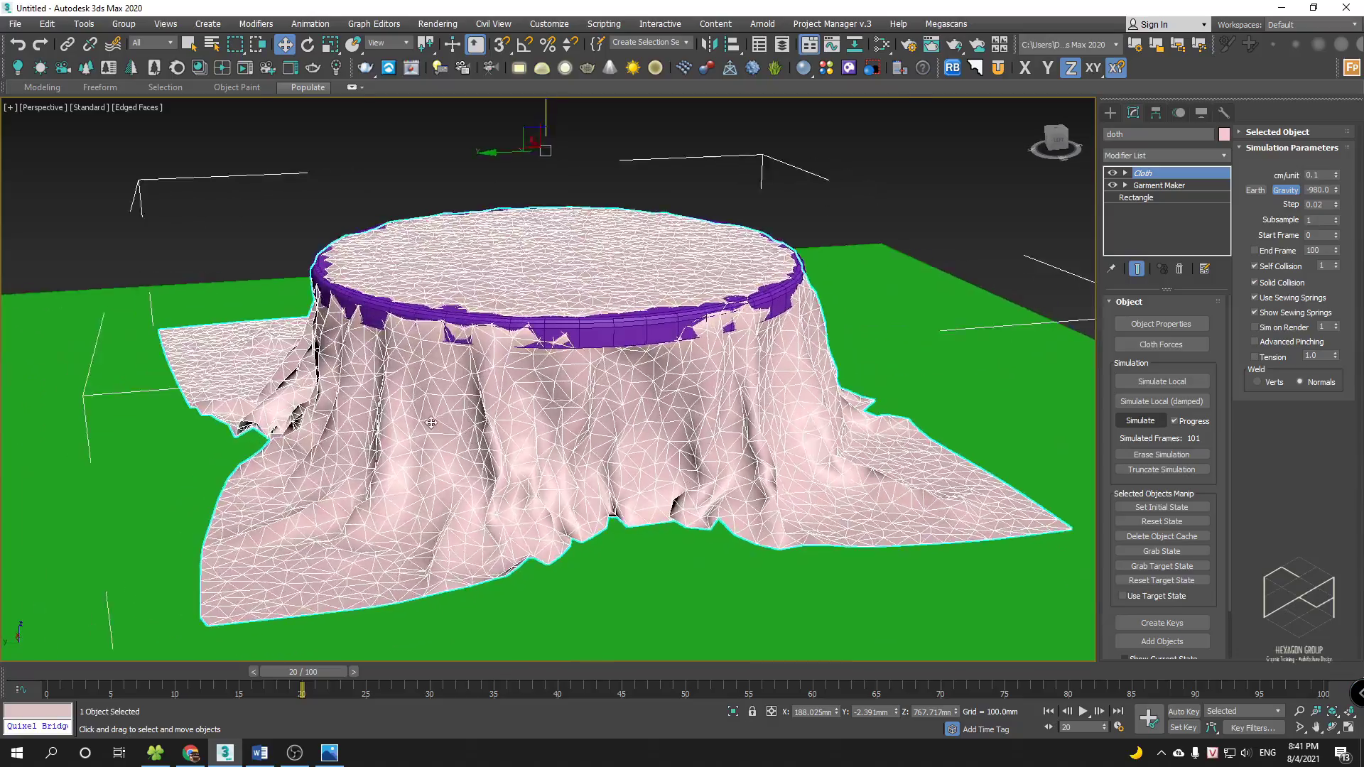
scroll(534, 420, up, 2)
alt+middle_drag(449, 405, 519, 446)
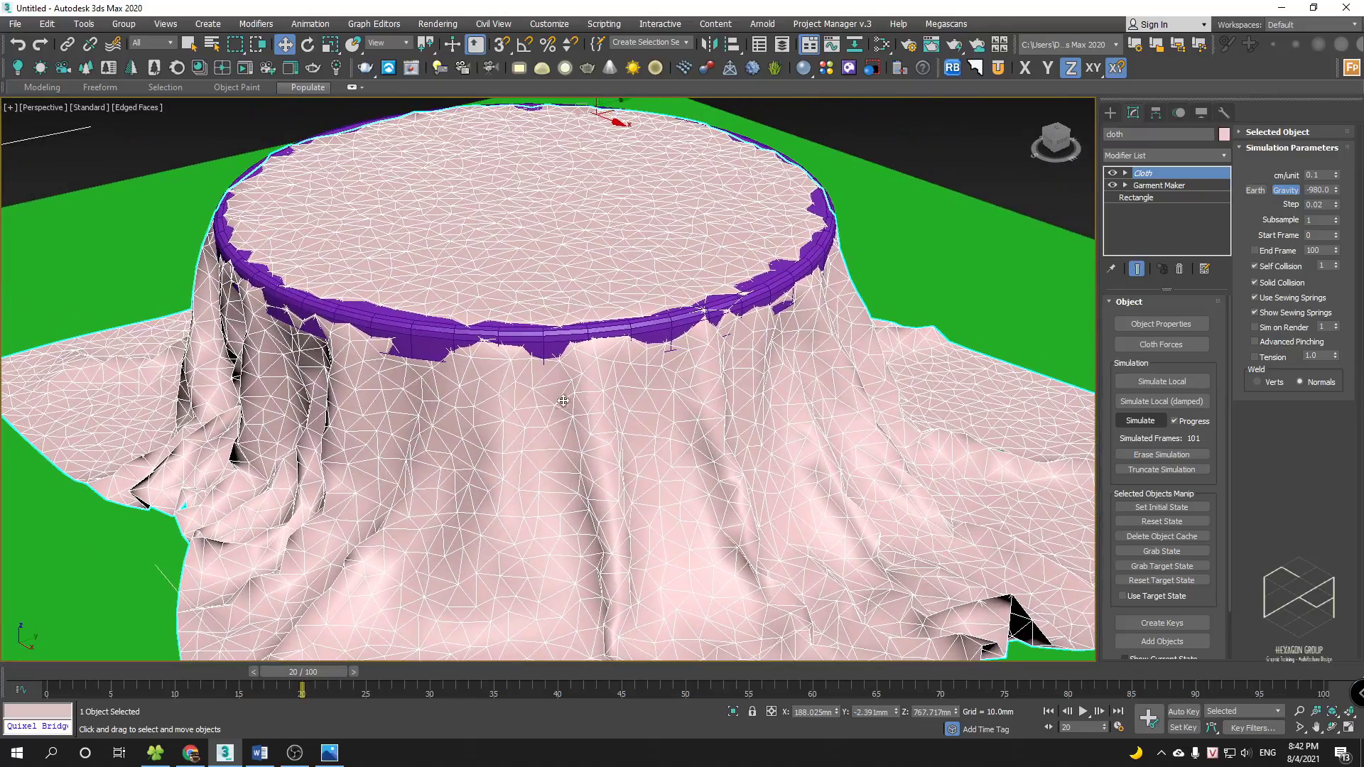
mouse_move(563, 402)
middle_down()
mouse_move(562, 445)
mouse_move(549, 422)
middle_up()
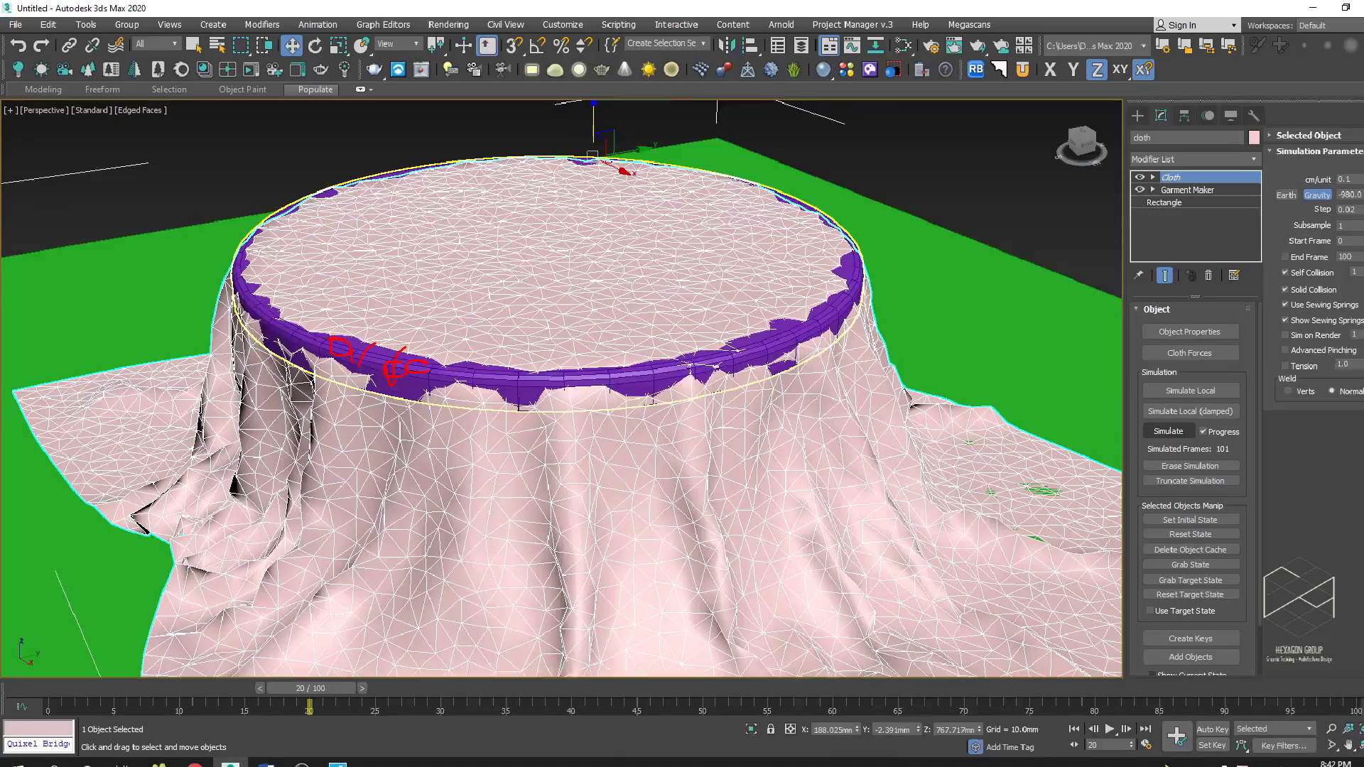
scroll(452, 373, down, 6)
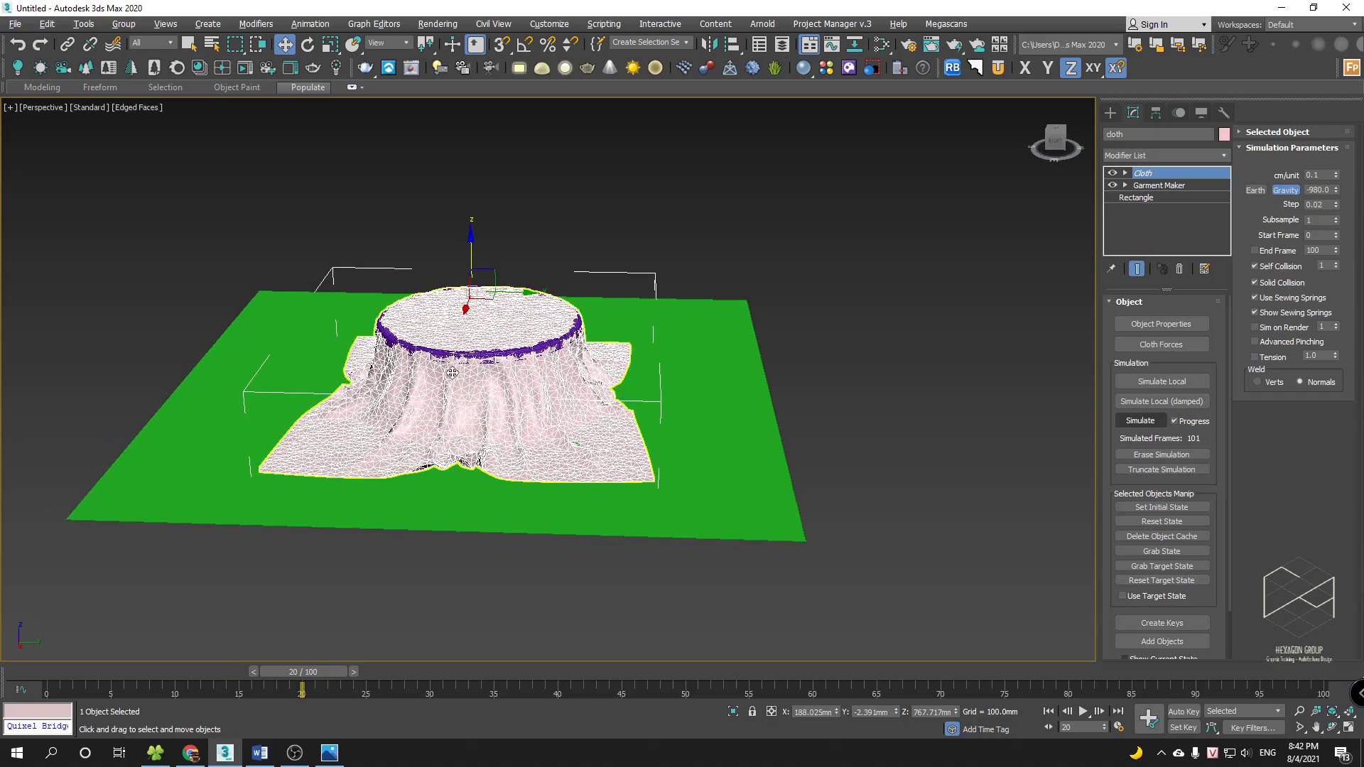
- Reset the cloth's state and set the table's collision depth to 10 in the simulation's object properties
alt+middle_drag(452, 372, 526, 382)
click(1172, 523)
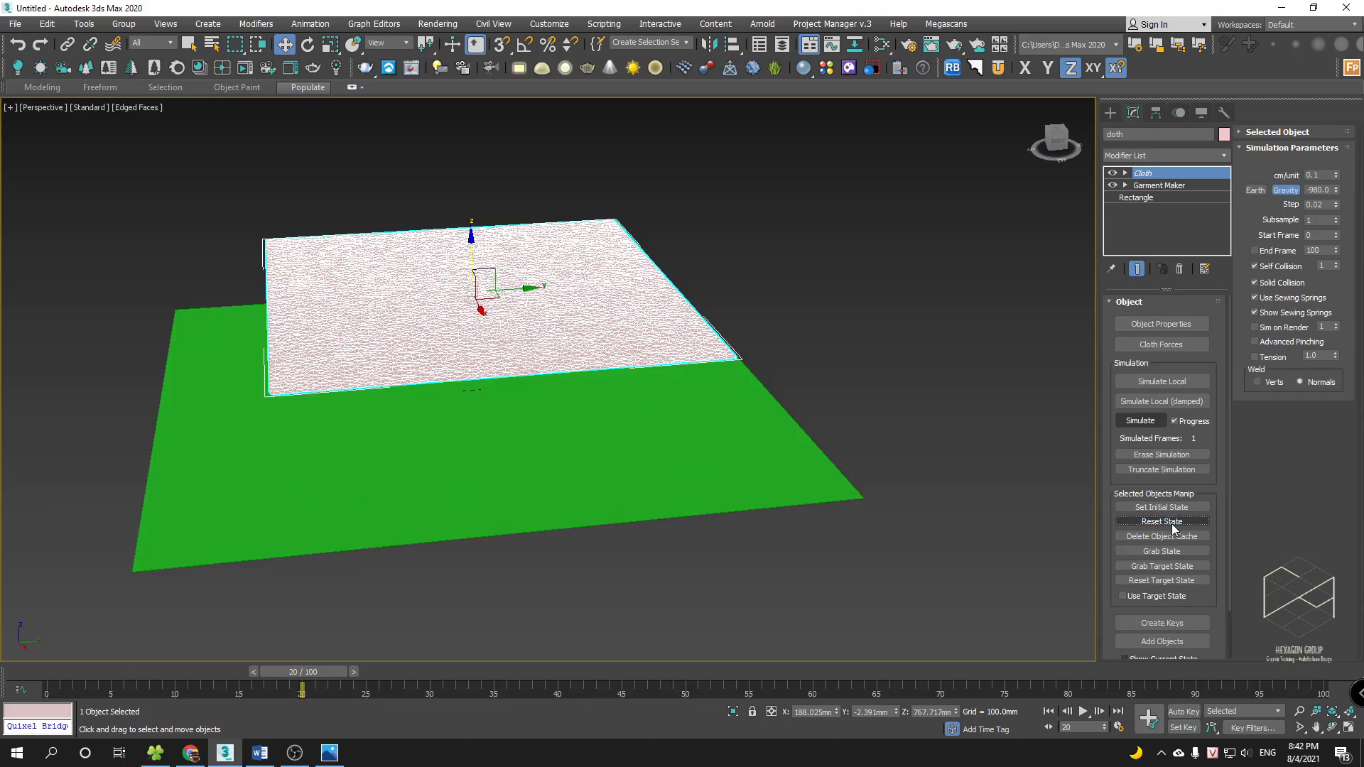
alt+middle_drag(618, 434, 645, 454)
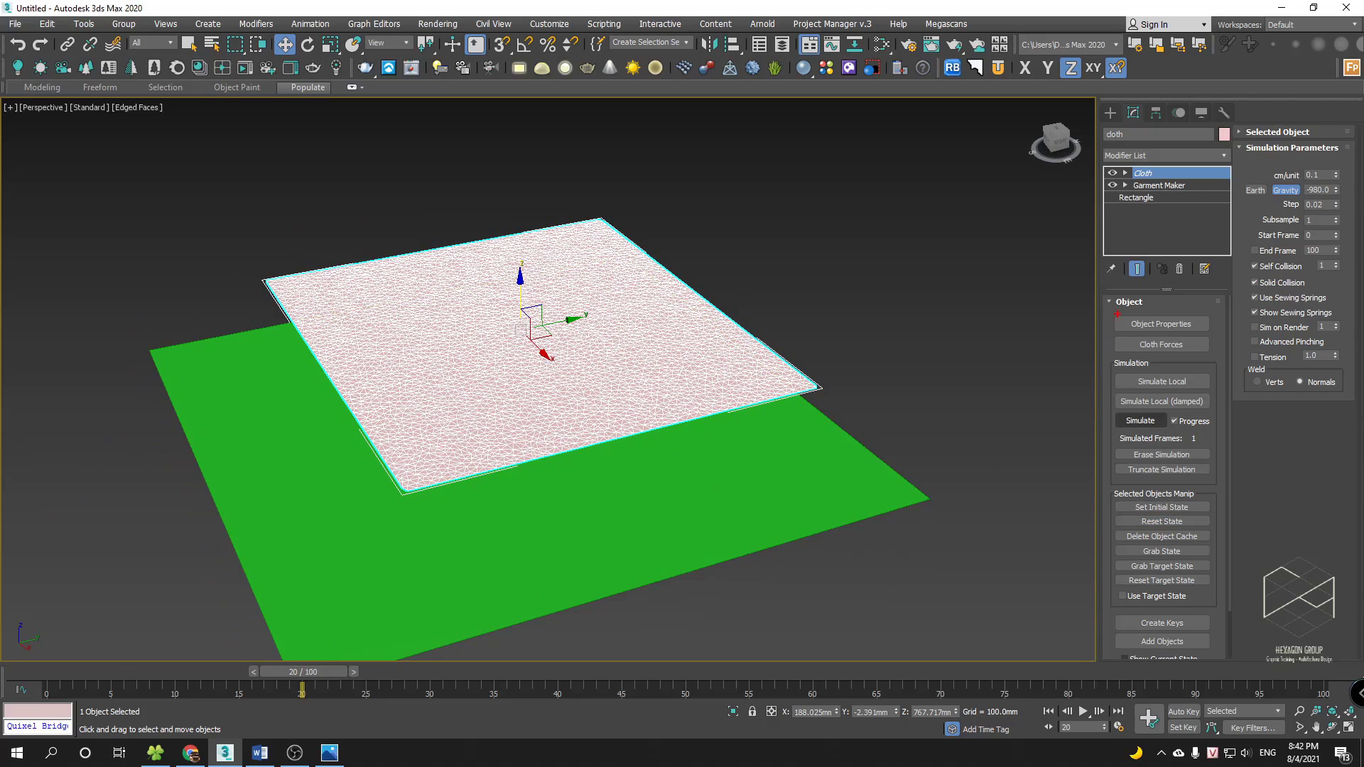
drag(1121, 310, 1198, 336)
click(1171, 327)
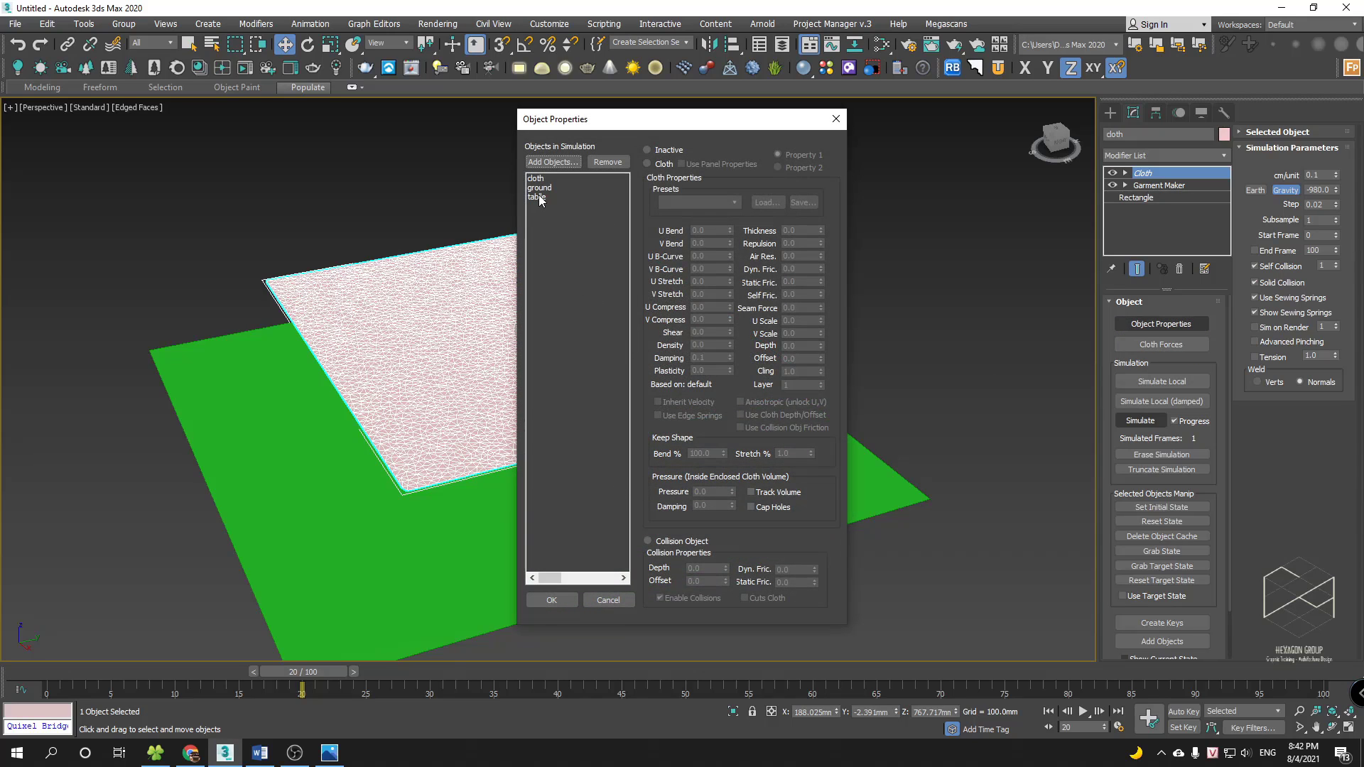
click(539, 197)
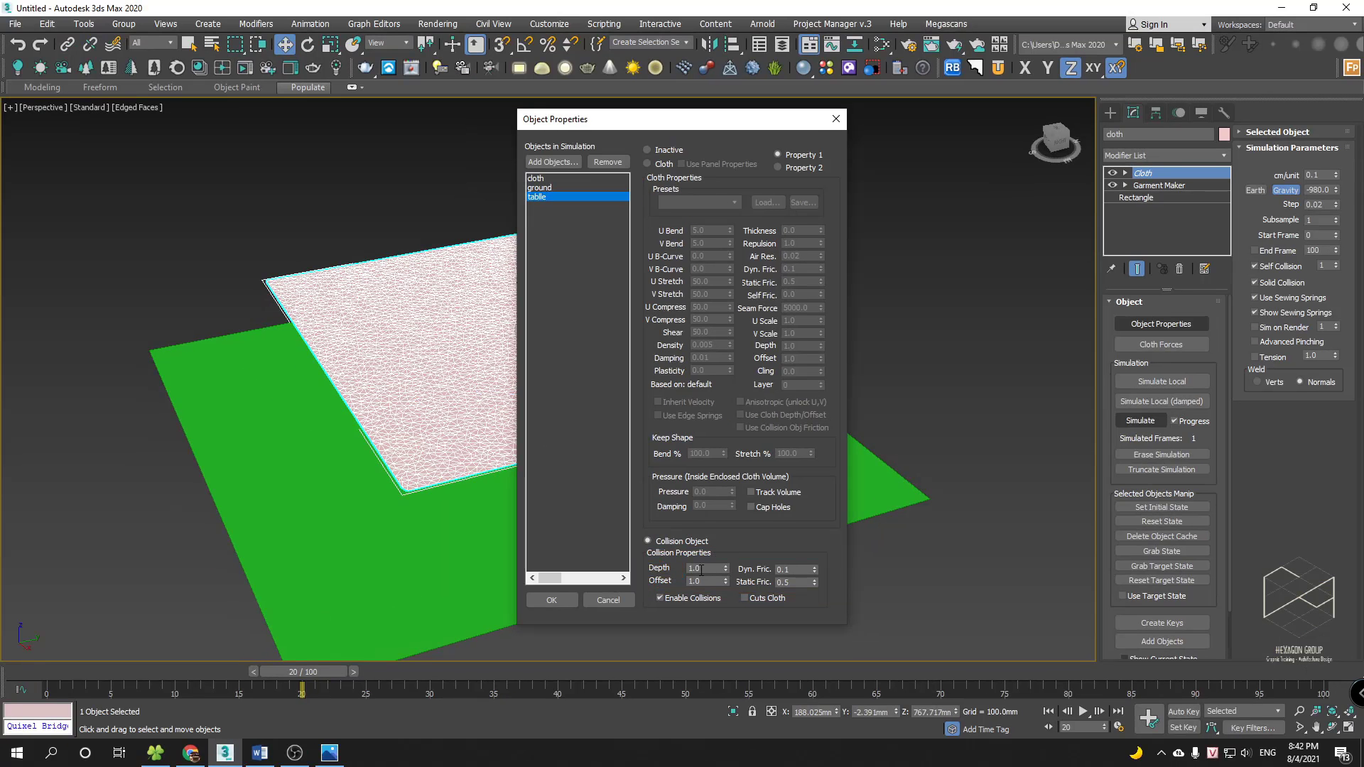
drag(701, 569, 689, 568)
click(556, 602)
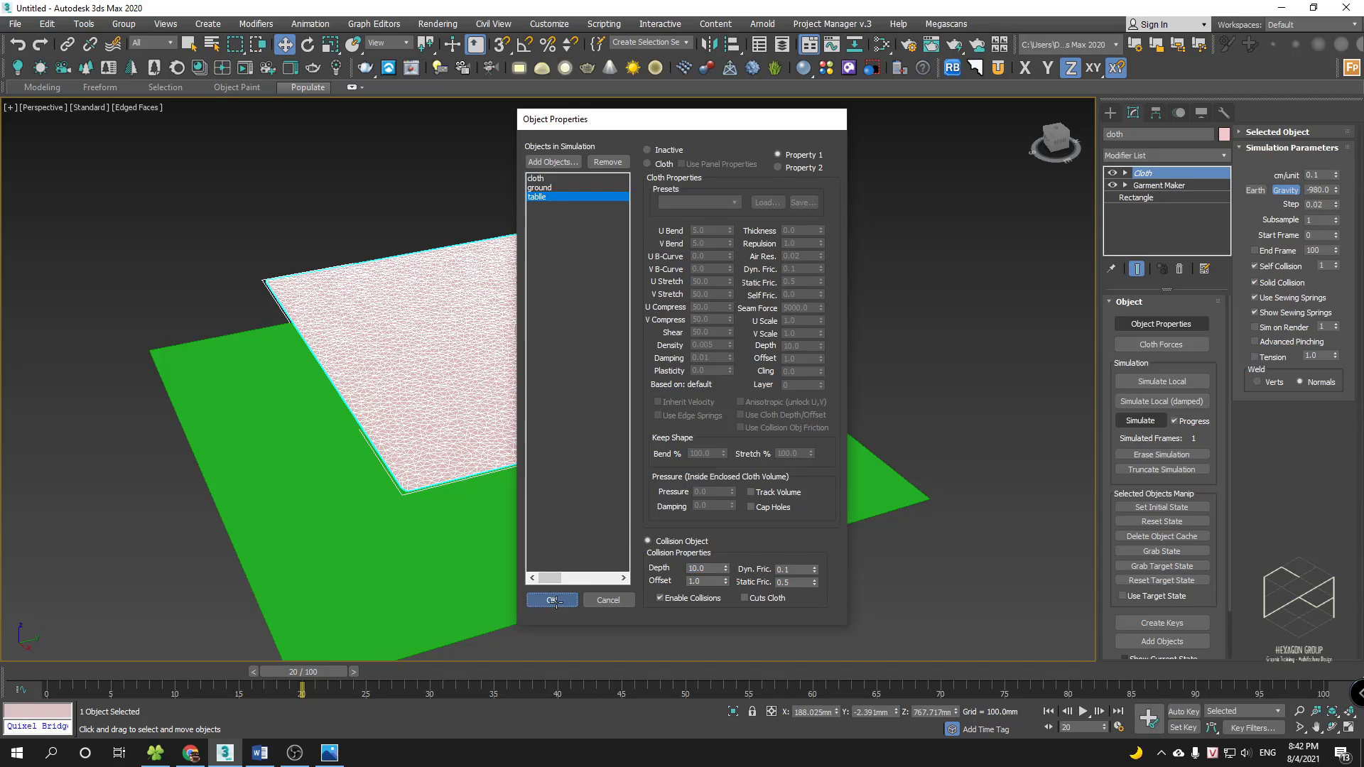
- Run the cloth simulation through frame 100 with the table's new collision depth
alt+middle_drag(592, 373, 615, 355)
middle_drag(615, 354, 650, 334)
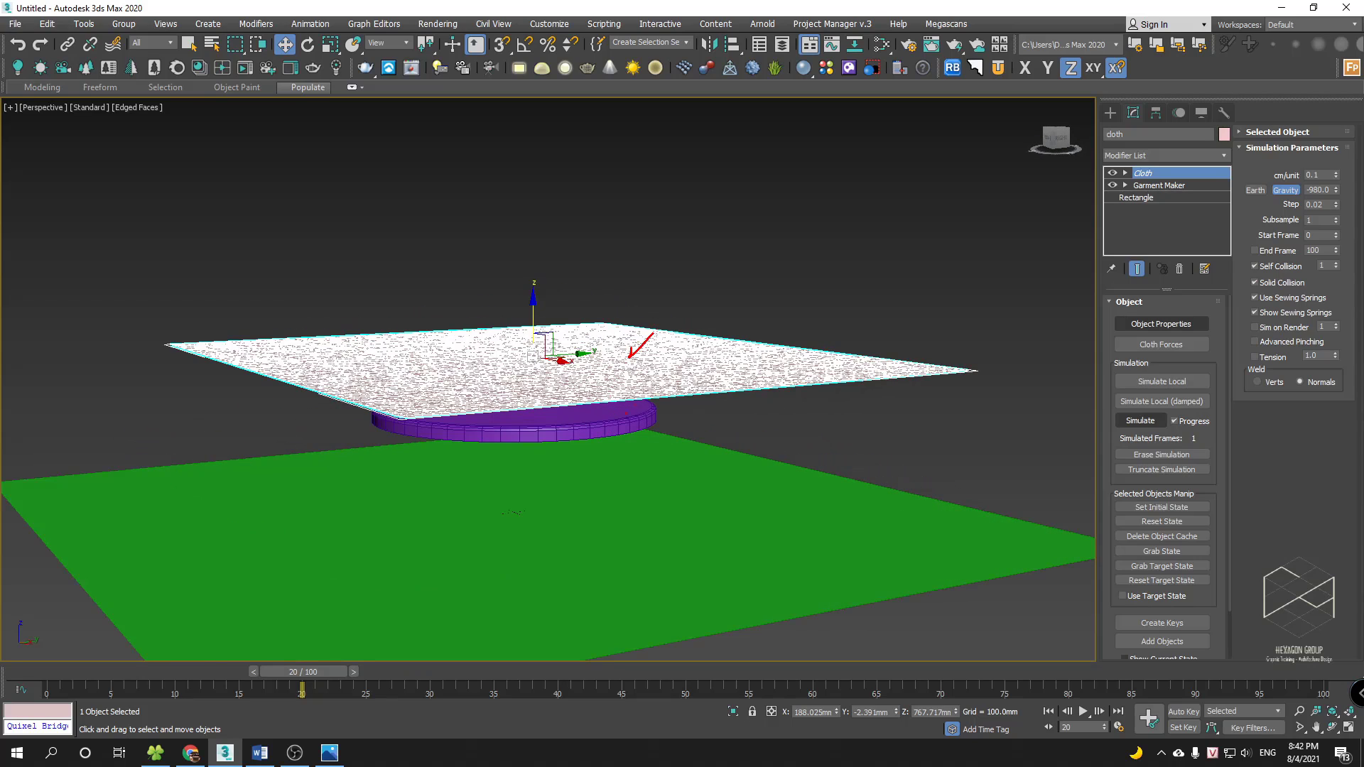
alt+middle_drag(552, 387, 549, 405)
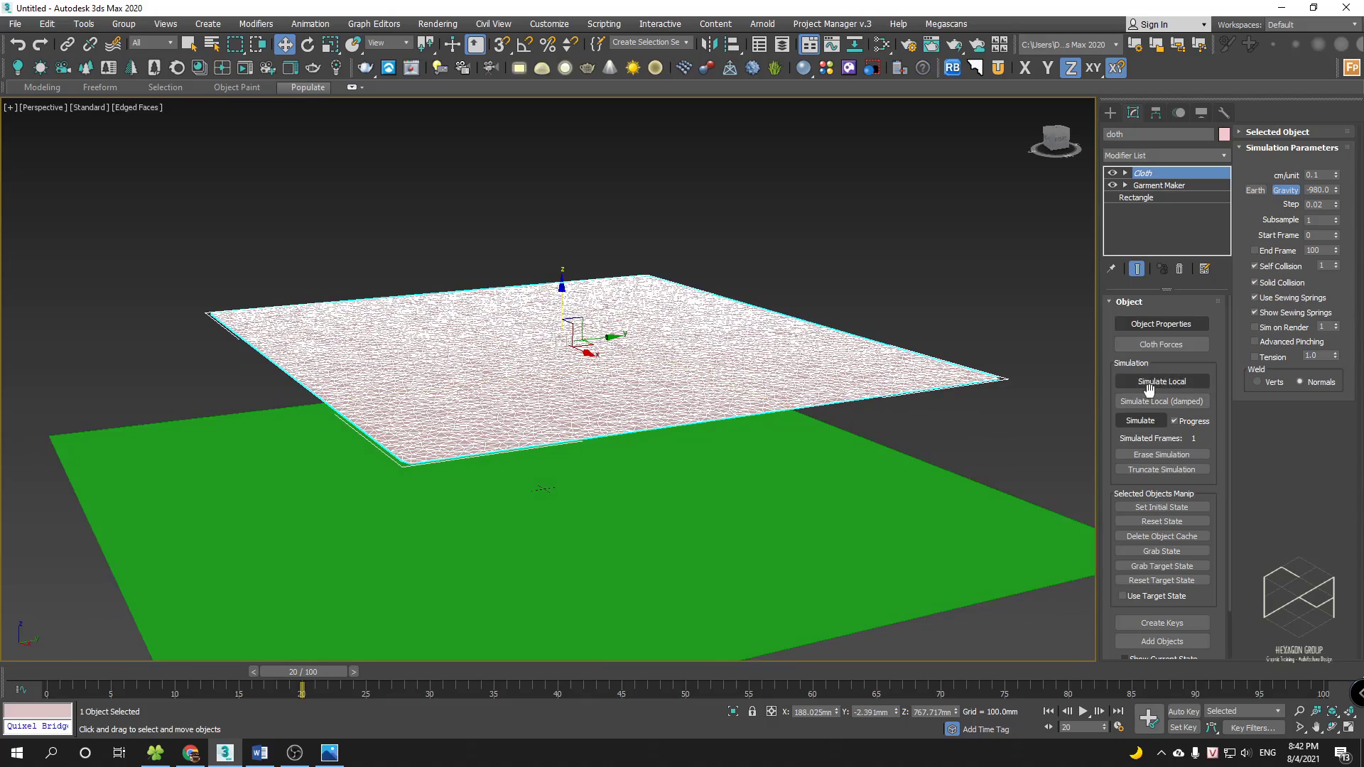
click(1151, 427)
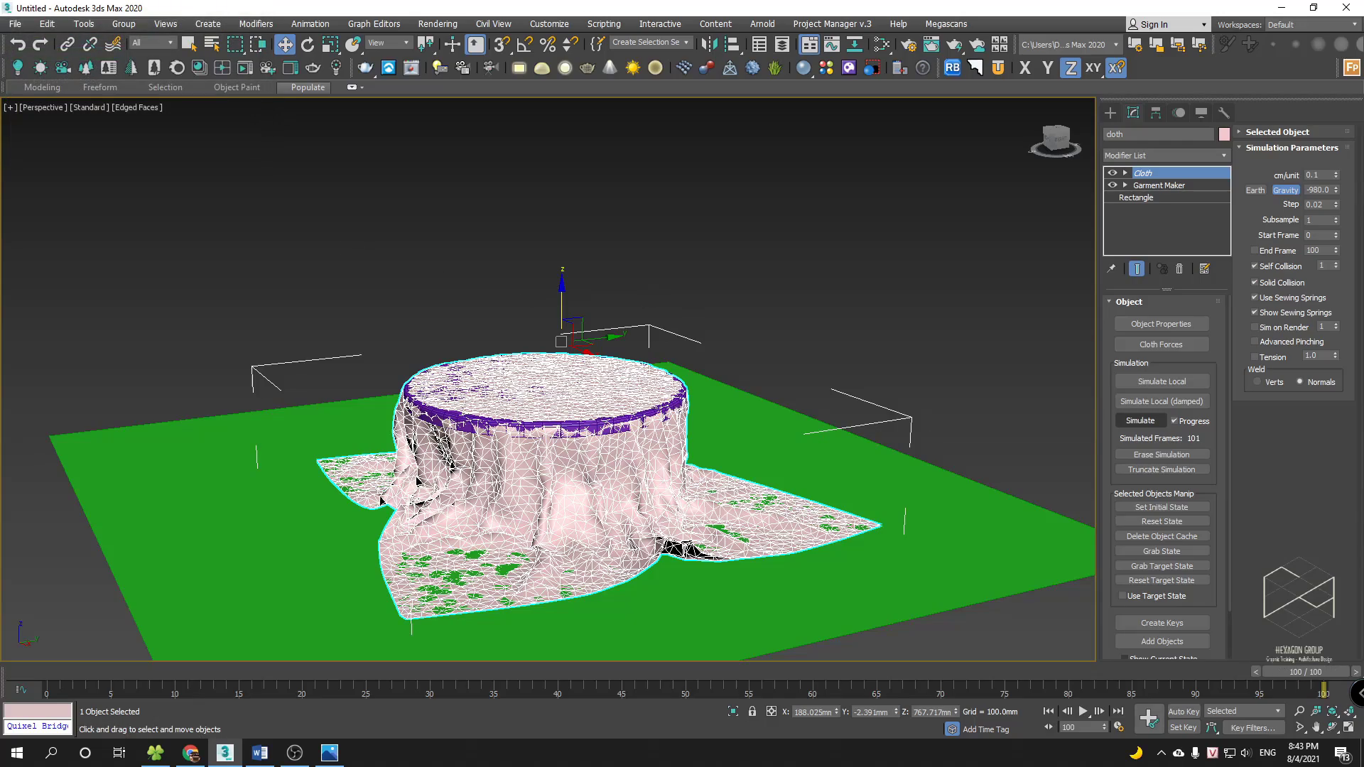
- Examine the tabletop's rim up close at frame 100 for places where the table pokes through the cloth
scroll(633, 514, up, 10)
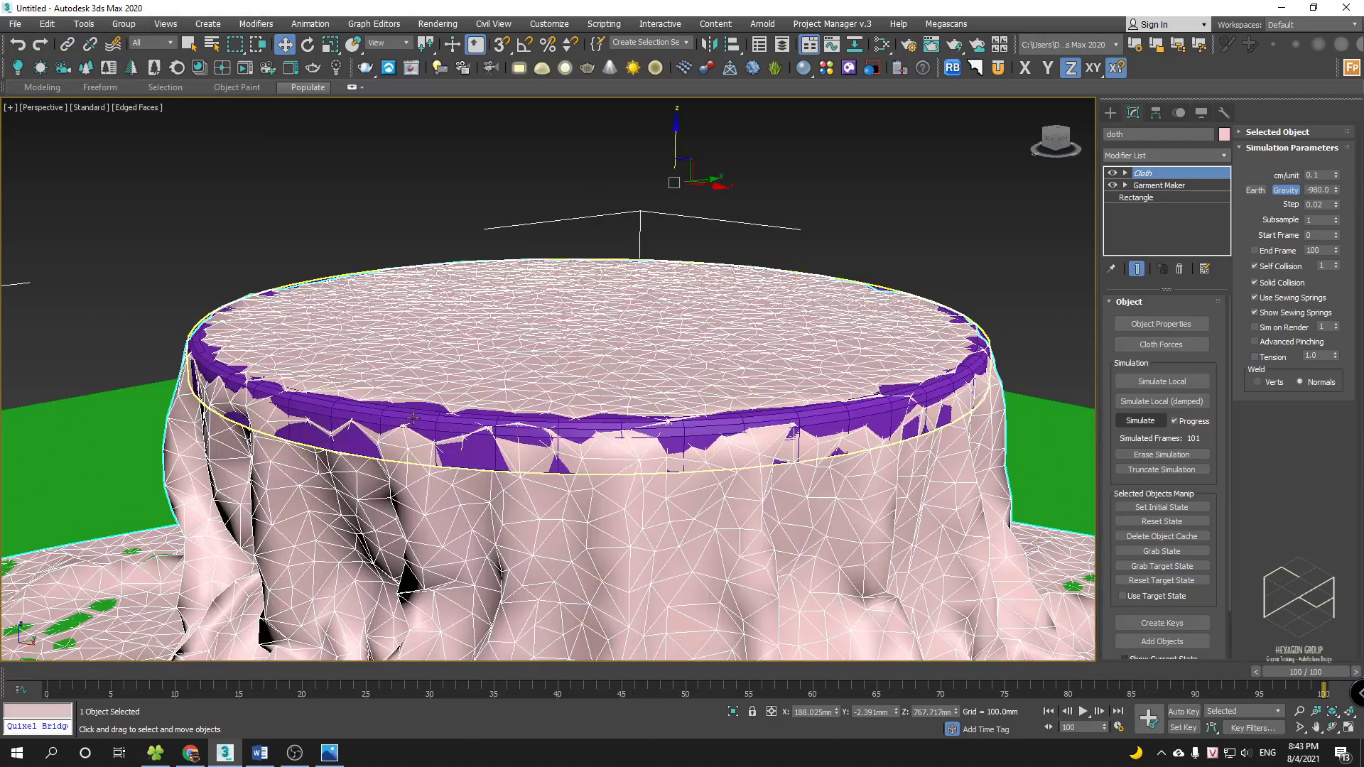
middle_drag(405, 418, 496, 460)
scroll(496, 461, up, 2)
alt+middle_drag(422, 425, 468, 429)
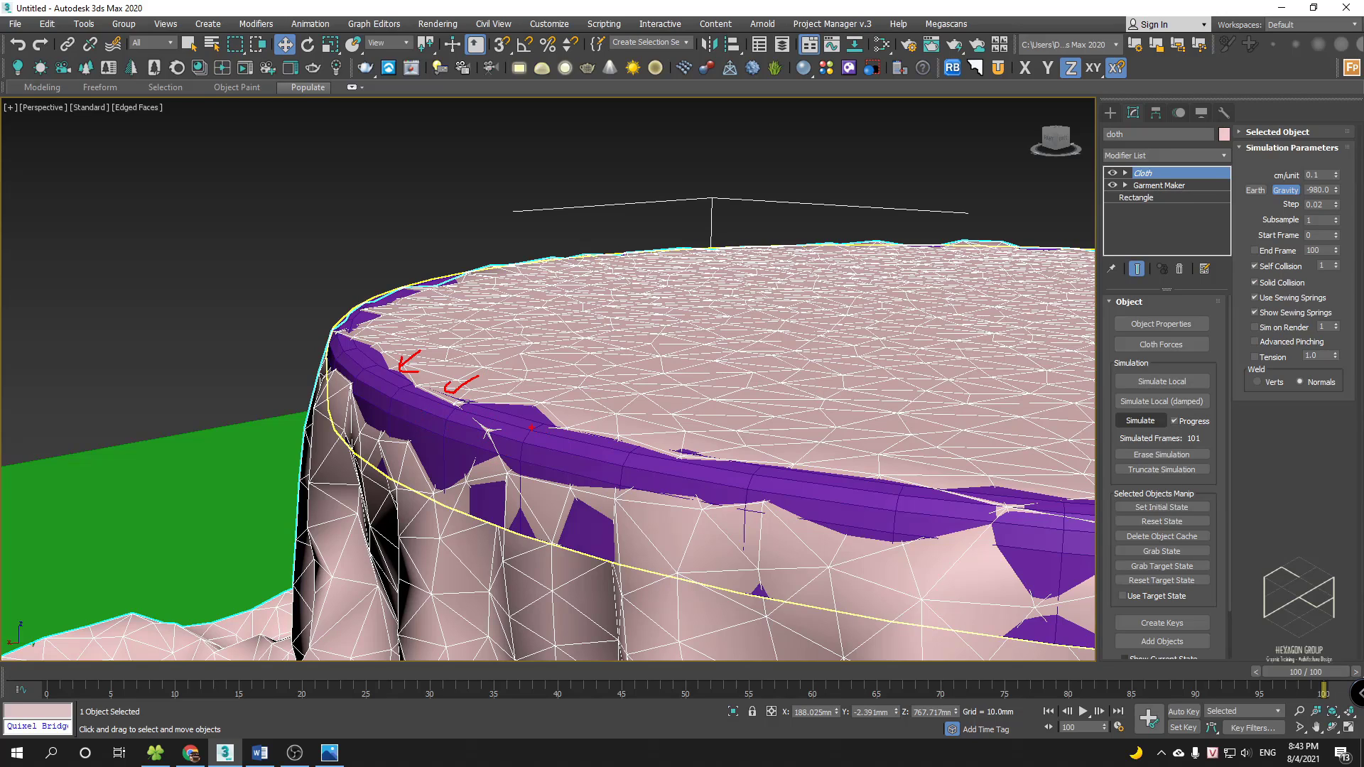
key(Escape)
mouse_move(426, 419)
alt+middle_down()
mouse_move(460, 393)
mouse_move(641, 386)
mouse_move(558, 371)
mouse_move(575, 395)
alt+middle_up()
scroll(460, 392, down, 1)
- Inspect the whole drape at frame 100 from several sides, comparing the rim with the corners on the ground
scroll(561, 388, down, 6)
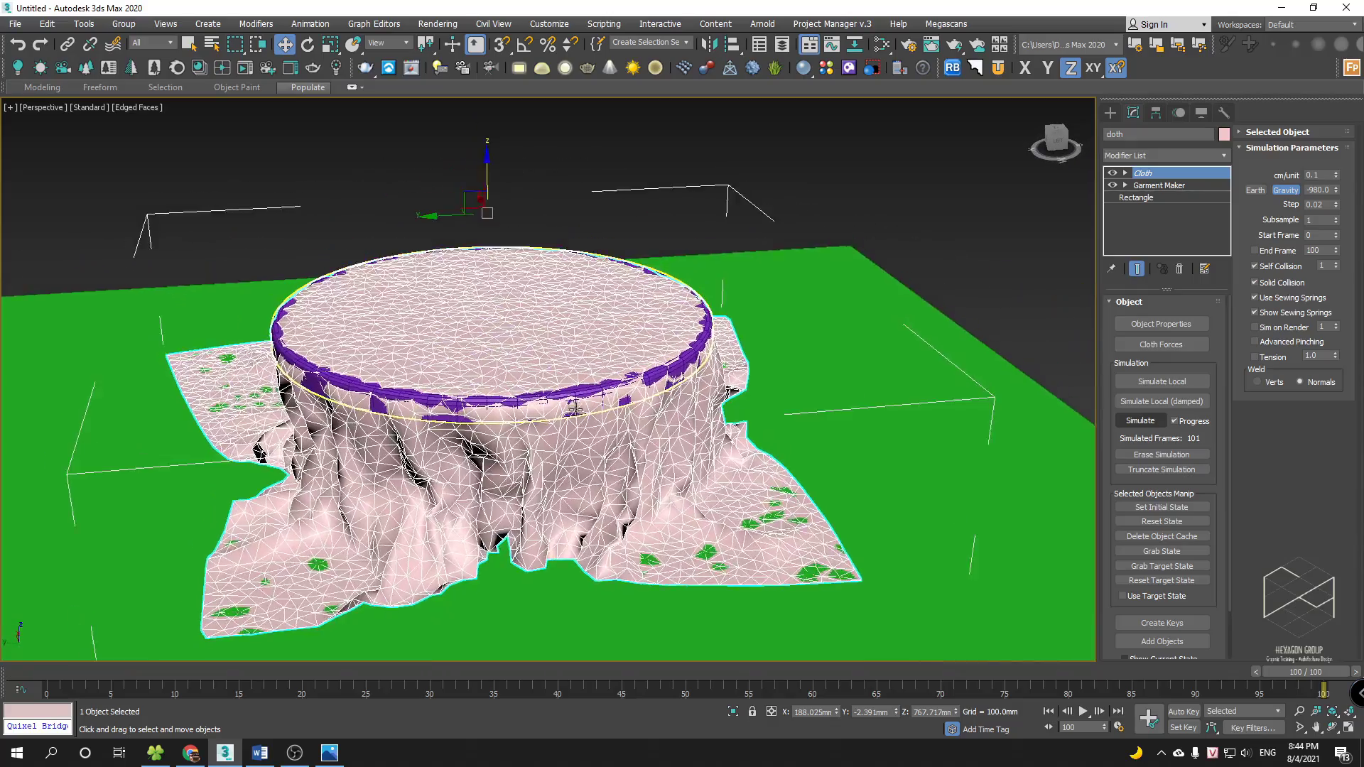
scroll(574, 395, up, 4)
scroll(576, 395, down, 4)
scroll(576, 395, up, 4)
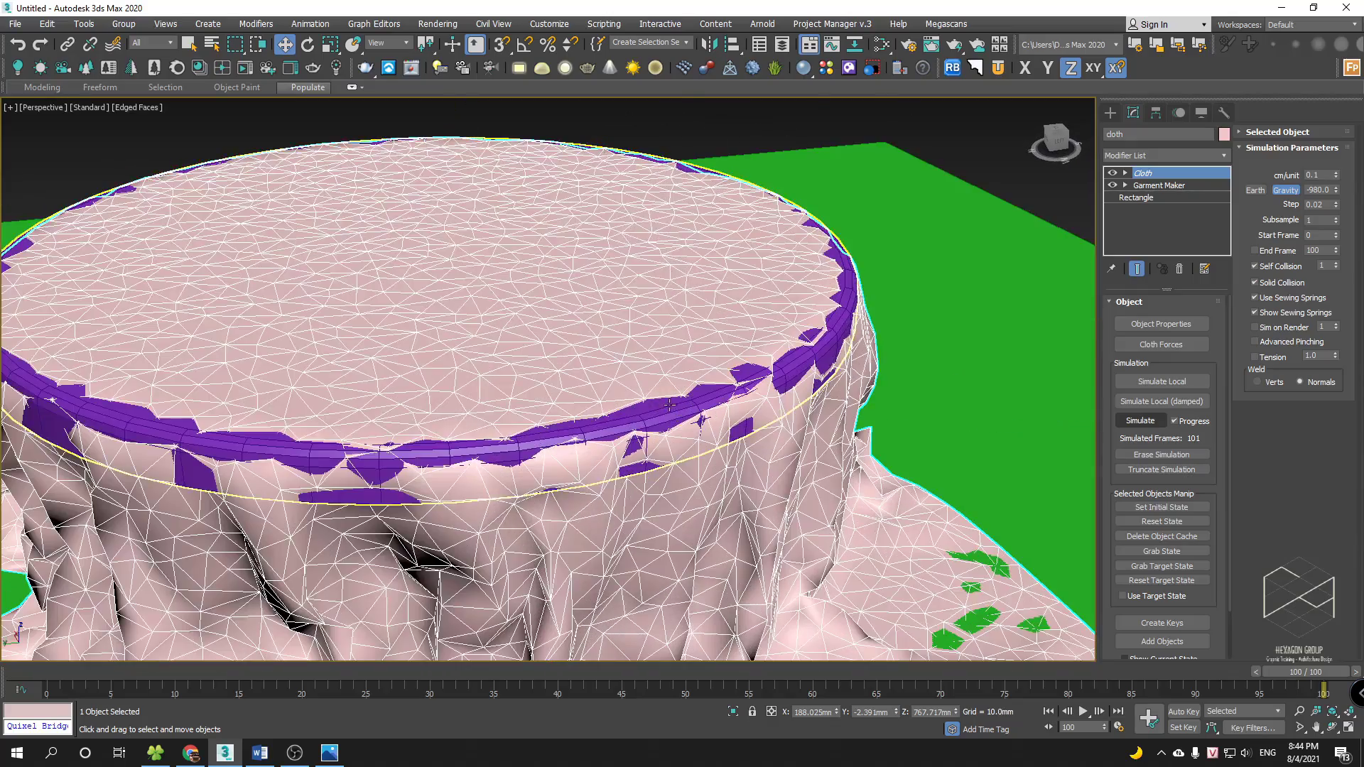
middle_drag(670, 405, 655, 435)
middle_drag(668, 341, 640, 361)
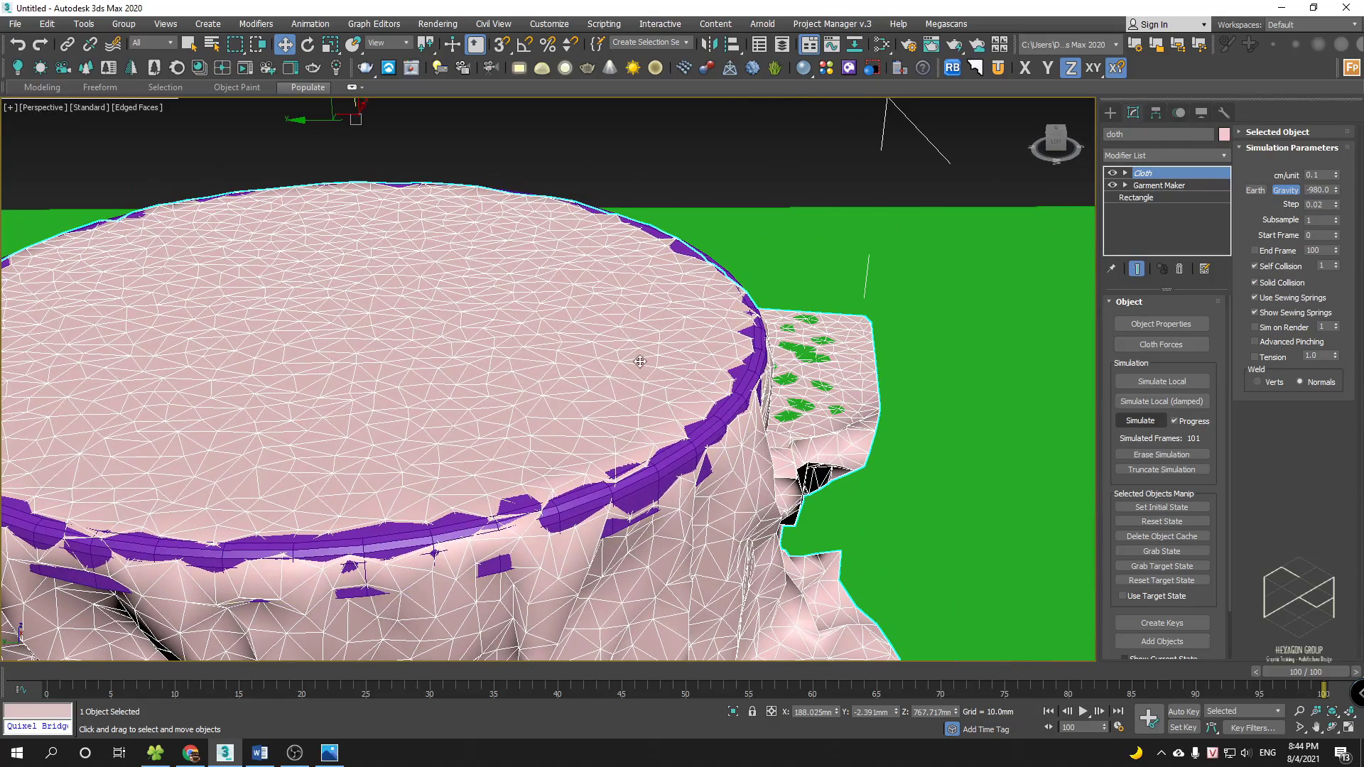
mouse_move(622, 410)
alt+middle_down()
mouse_move(606, 410)
mouse_move(656, 348)
mouse_move(685, 355)
mouse_move(675, 373)
mouse_move(693, 375)
mouse_move(601, 407)
alt+middle_up()
scroll(656, 348, down, 4)
scroll(675, 356, up, 2)
scroll(617, 372, down, 2)
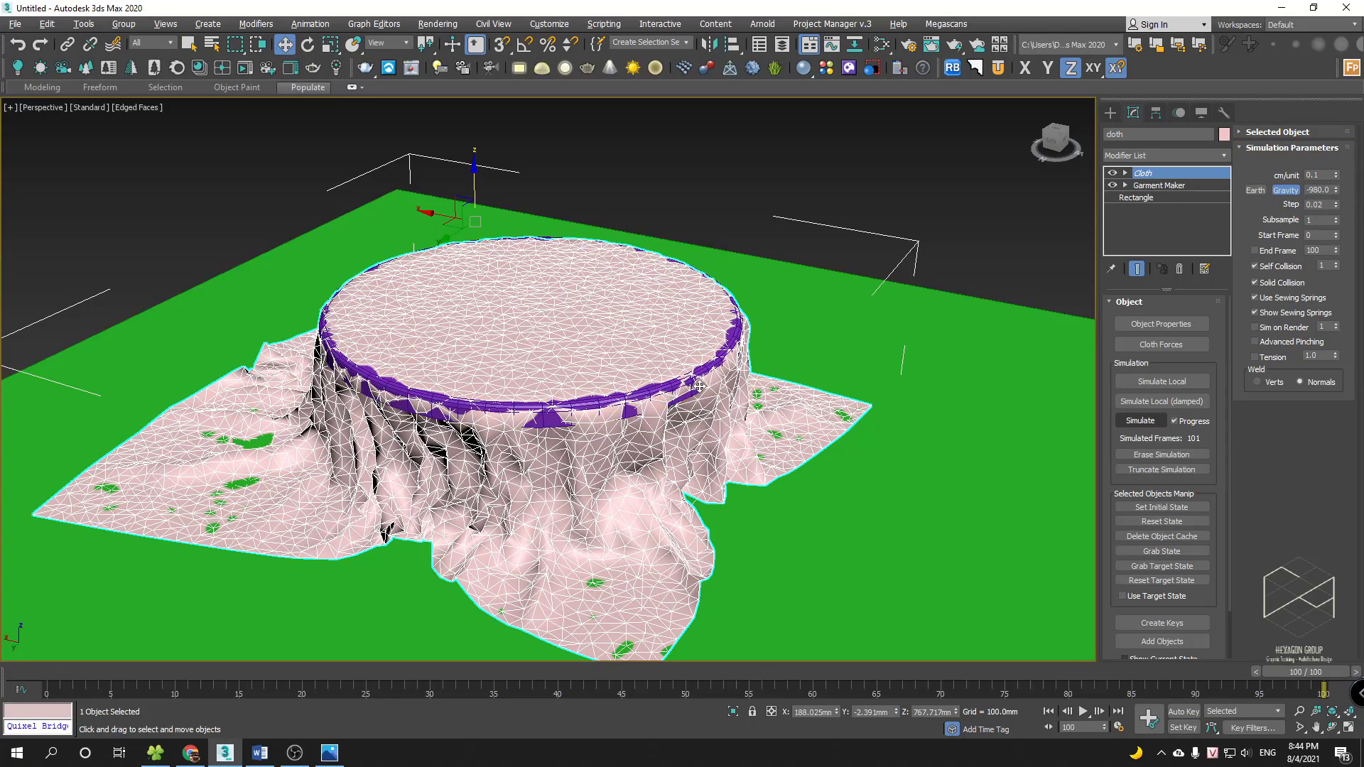
scroll(612, 380, up, 5)
alt+middle_drag(612, 380, 724, 381)
- Examine the cm/unit scale and Gravity settings in the cloth's simulation parameters
click(1324, 176)
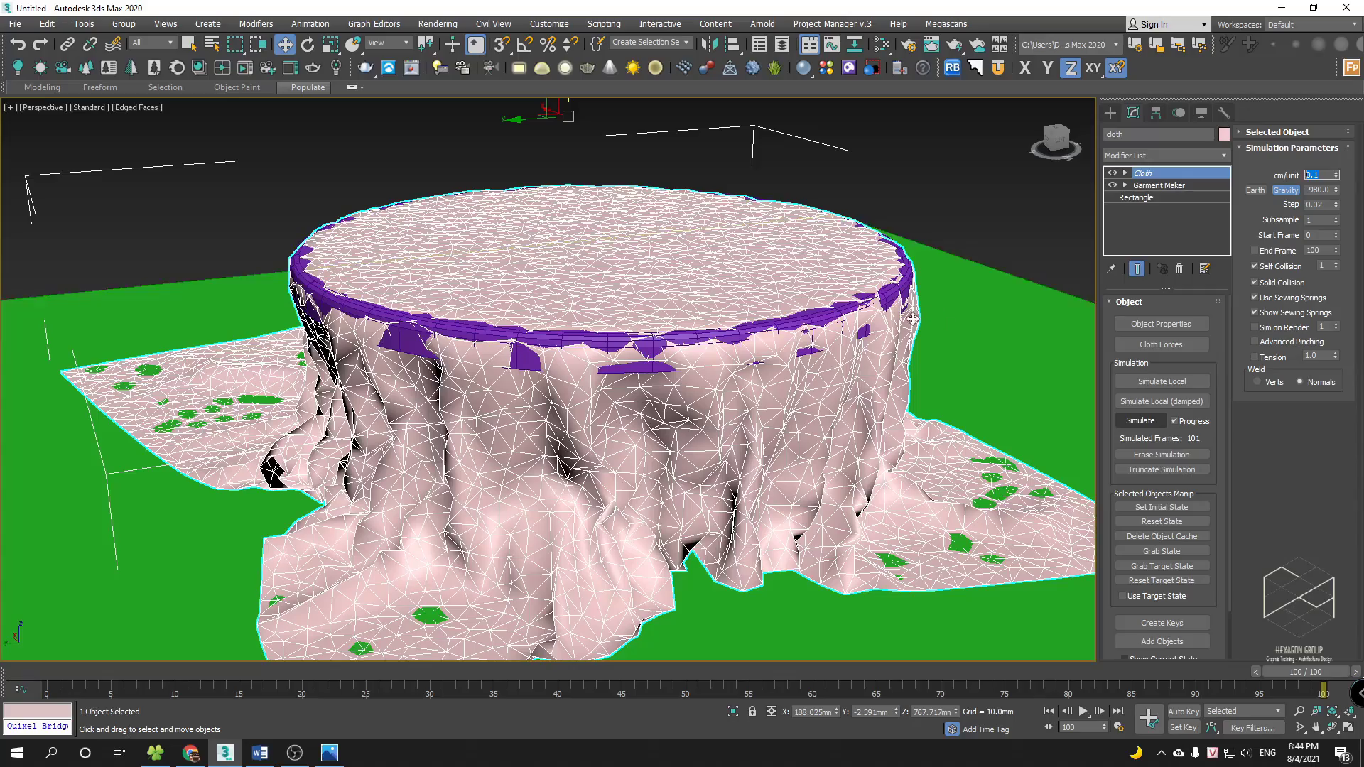
alt+middle_drag(917, 319, 847, 342)
scroll(888, 329, down, 3)
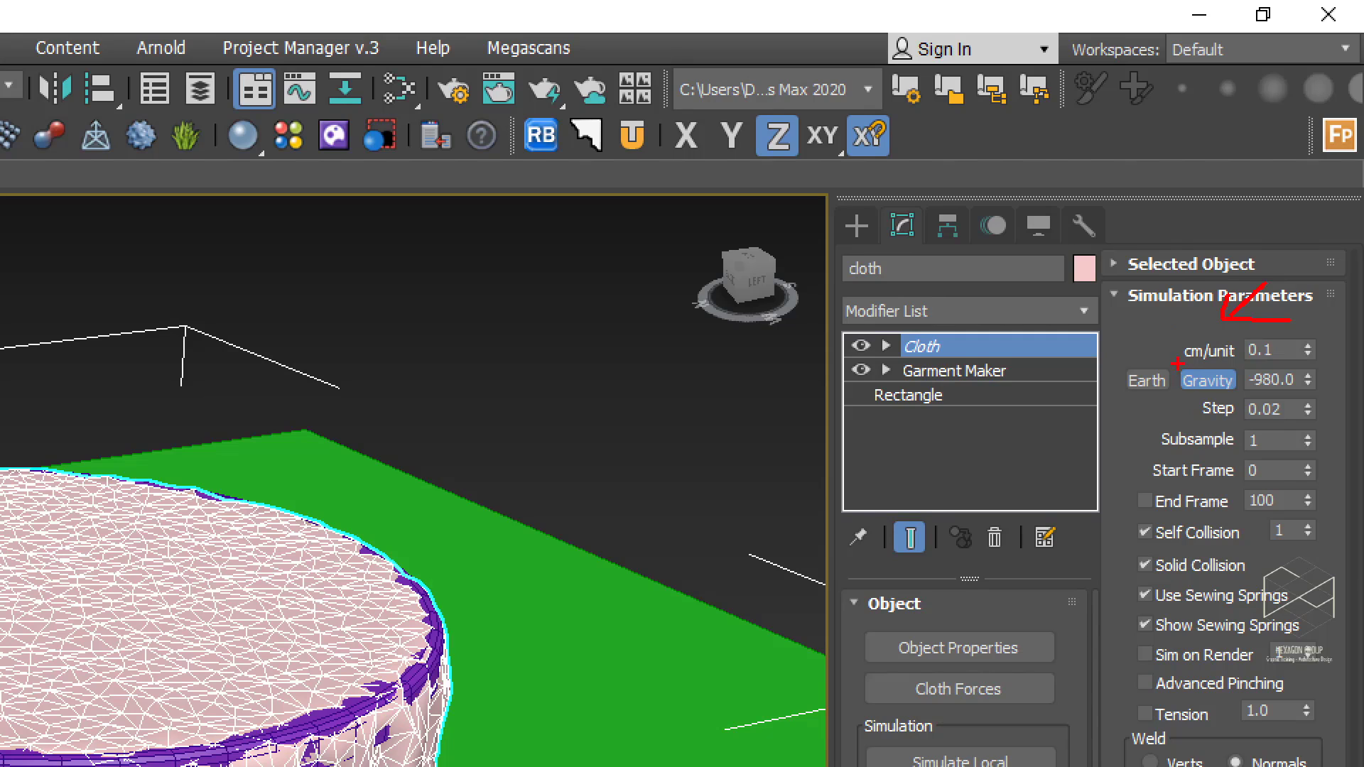
drag(1178, 364, 1239, 393)
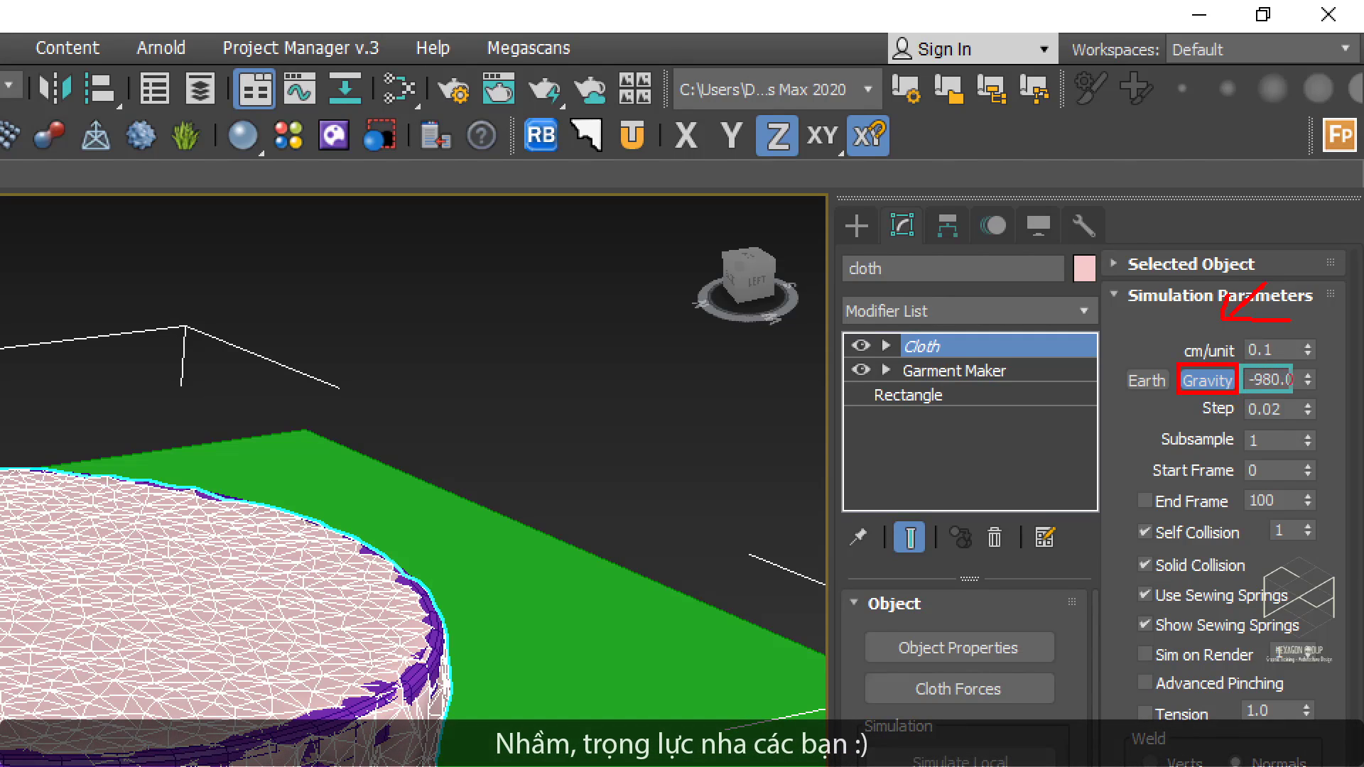
- Reset the cloth to its undraped state and set the Gravity simulation parameter to -200
drag(1292, 393, 1326, 392)
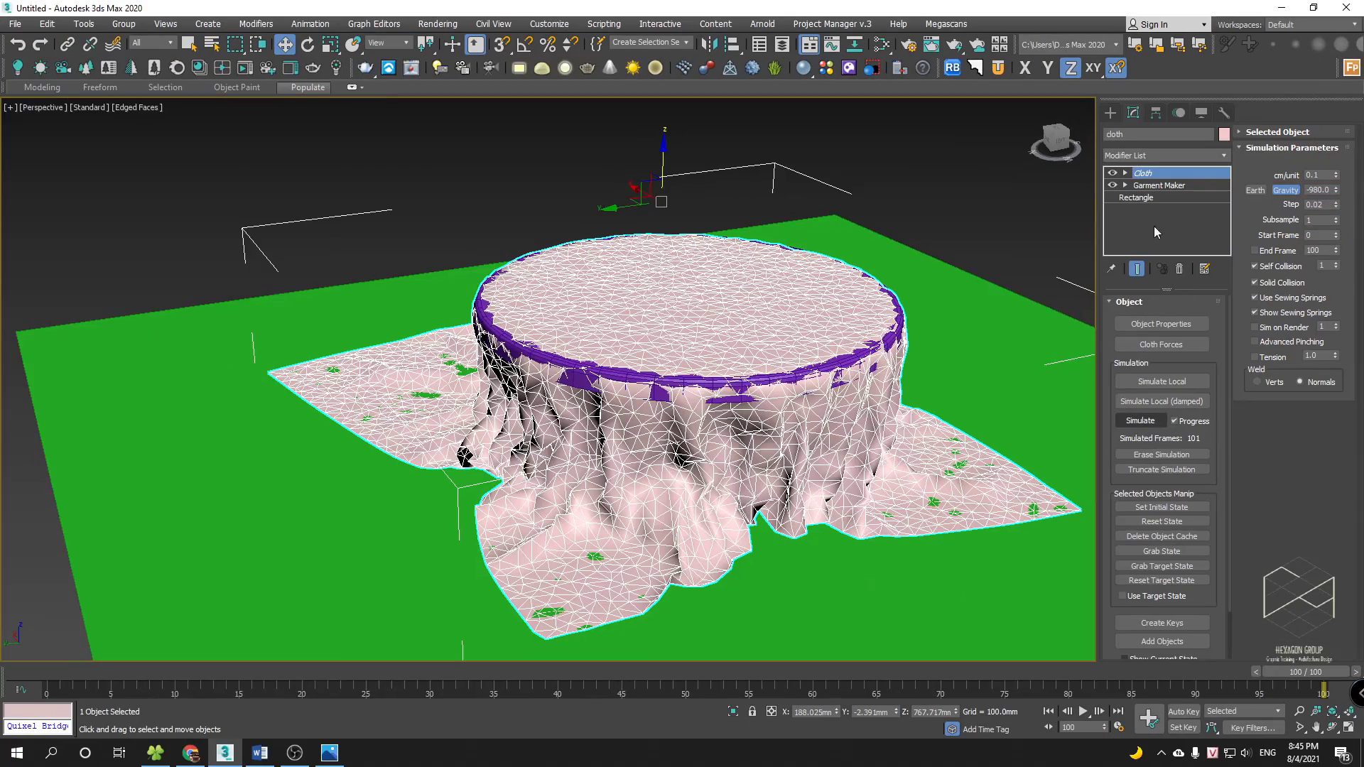
alt+middle_drag(241, 513, 149, 526)
alt+middle_drag(757, 263, 773, 257)
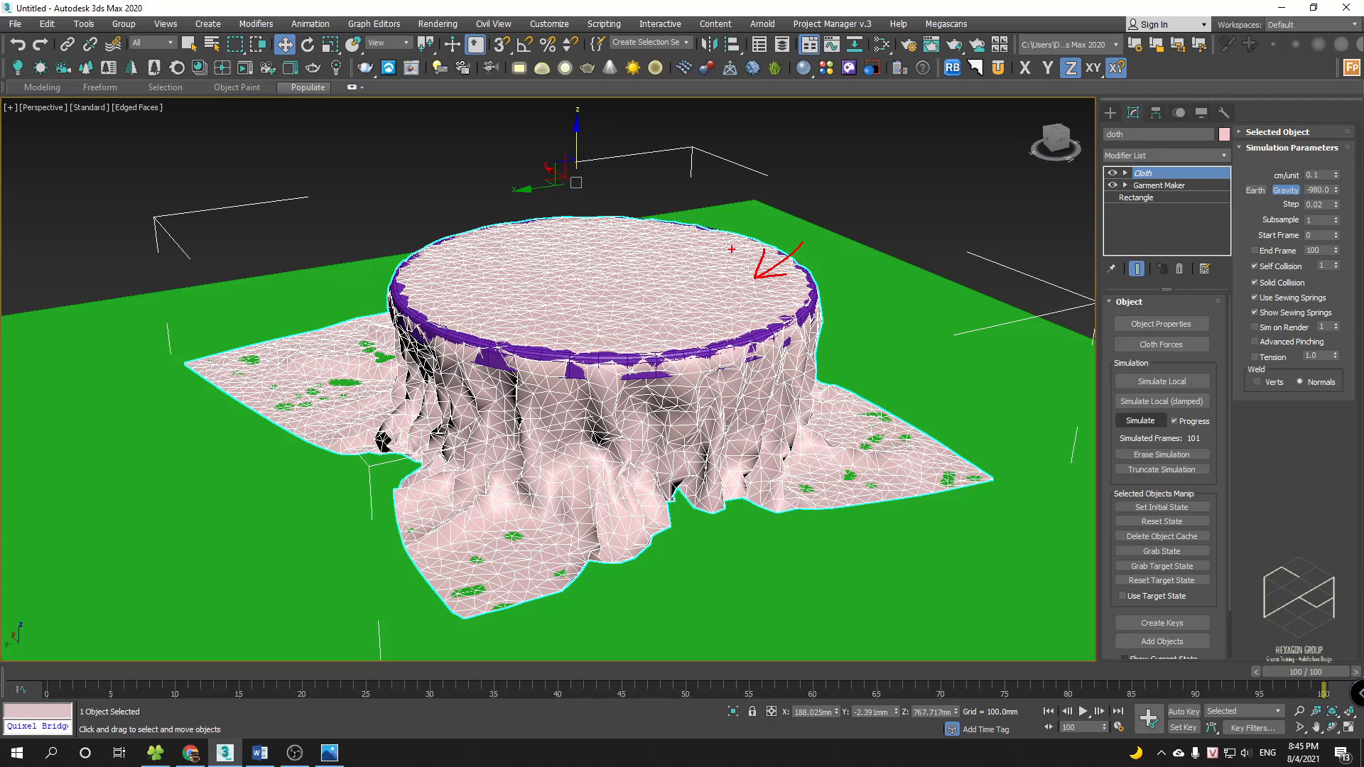
key(Escape)
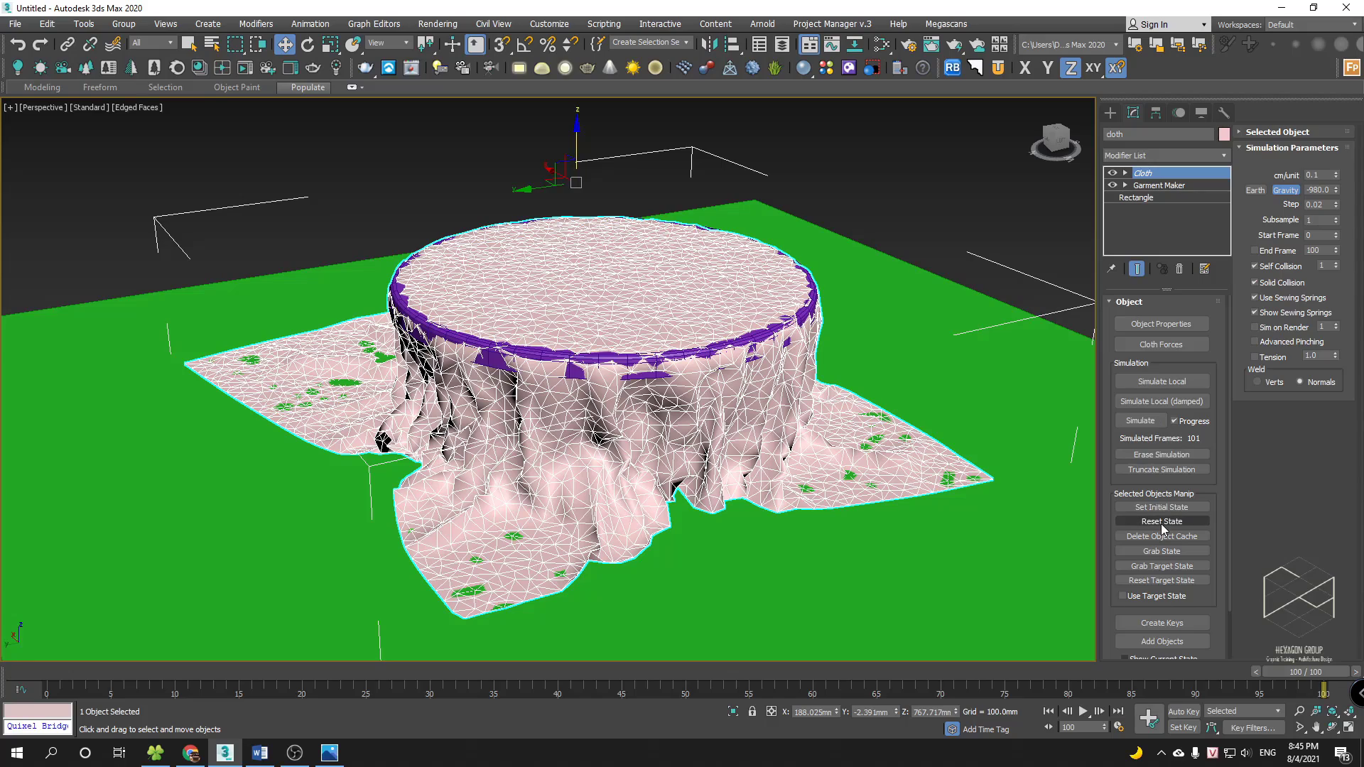
click(1162, 522)
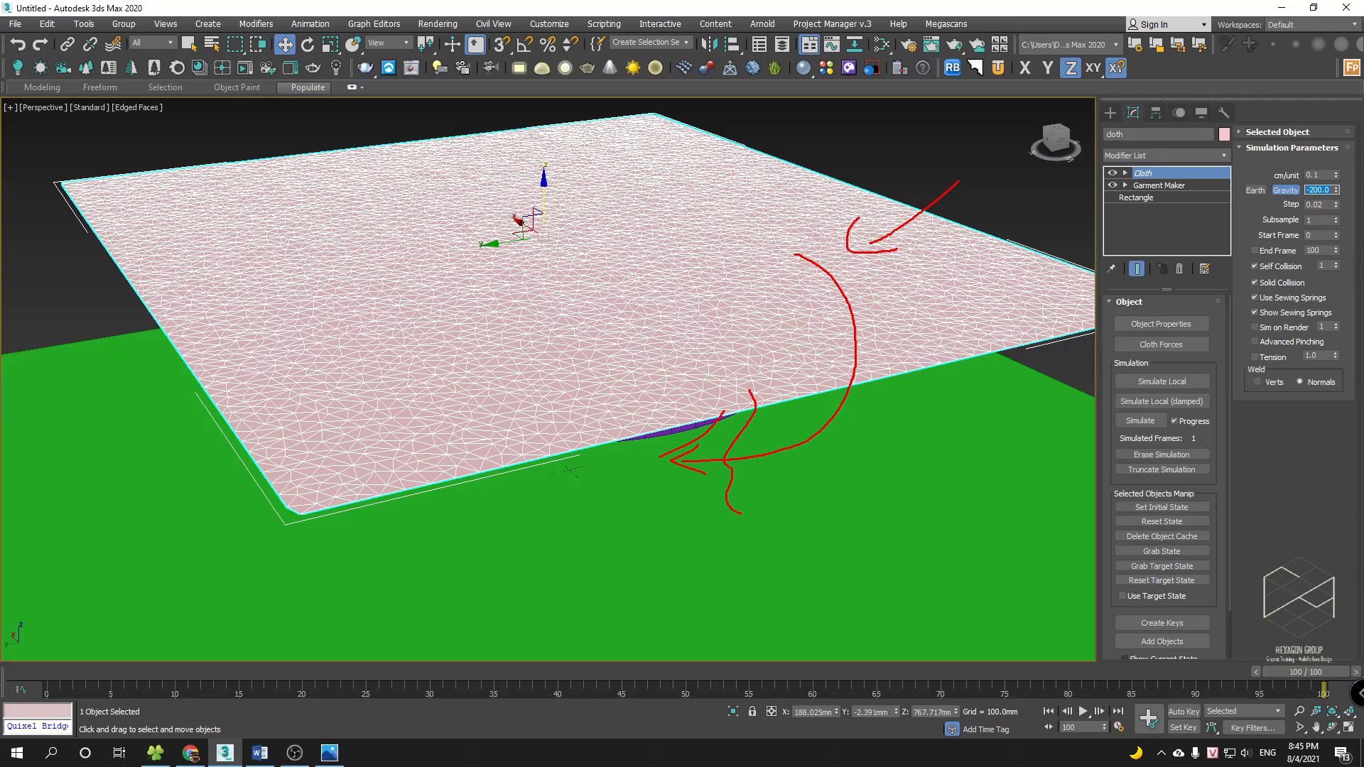
key(Escape)
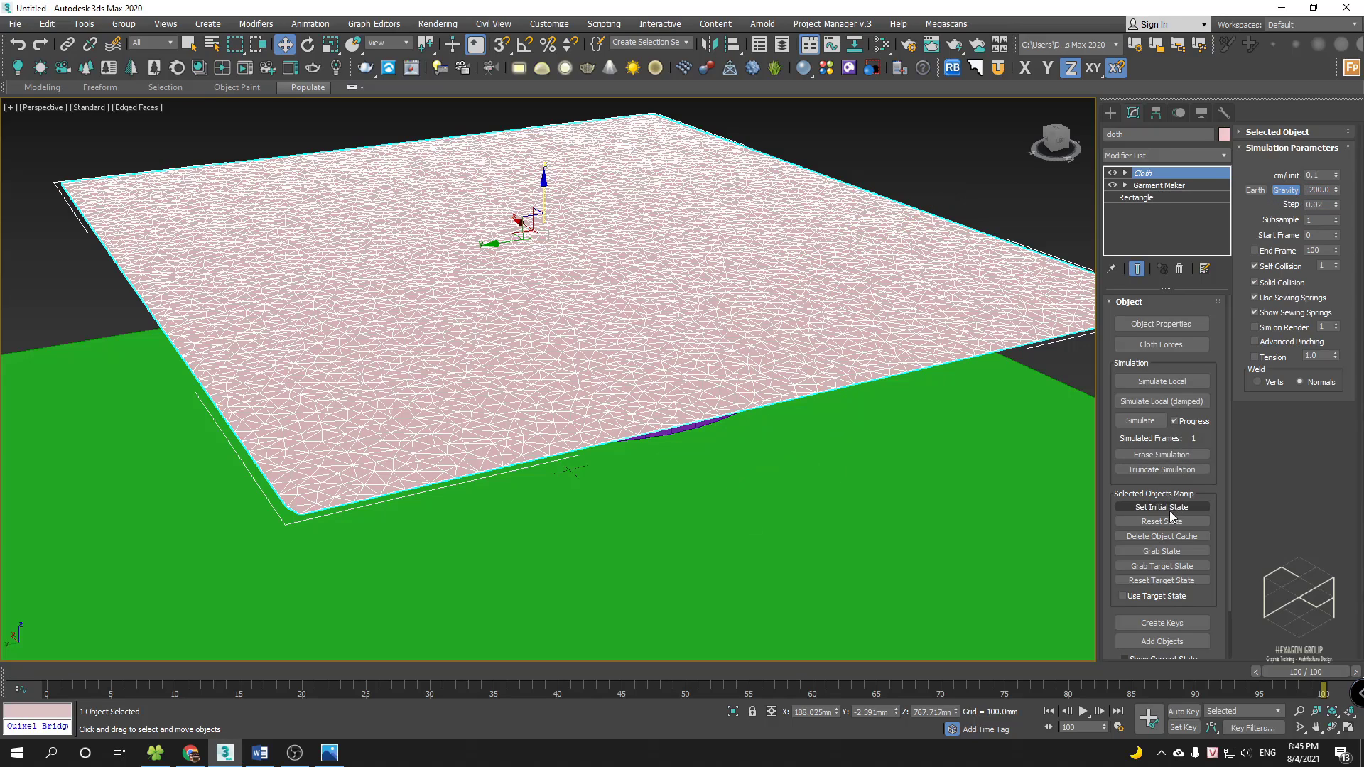
- Run the cloth simulation with the reduced gravity and stop it at frame 84
click(1142, 420)
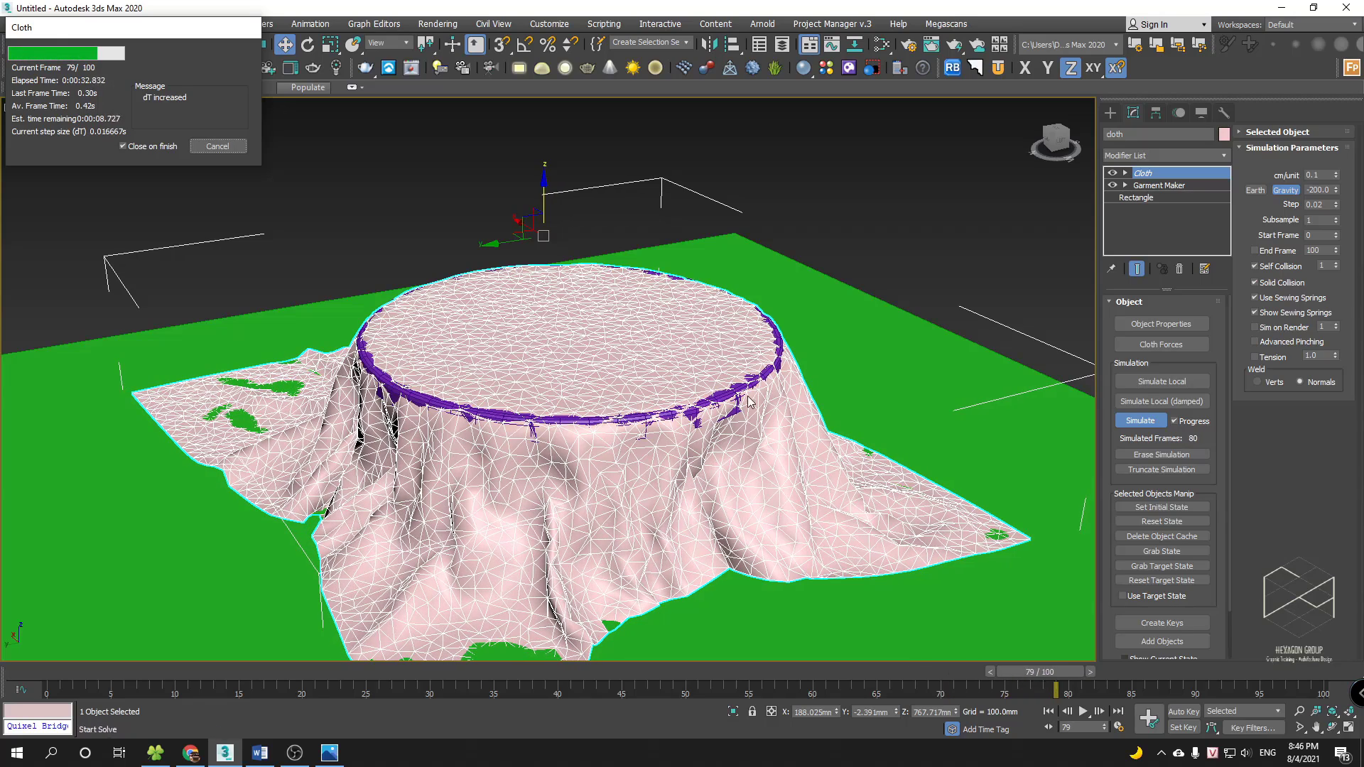
drag(709, 460, 757, 487)
key(Escape)
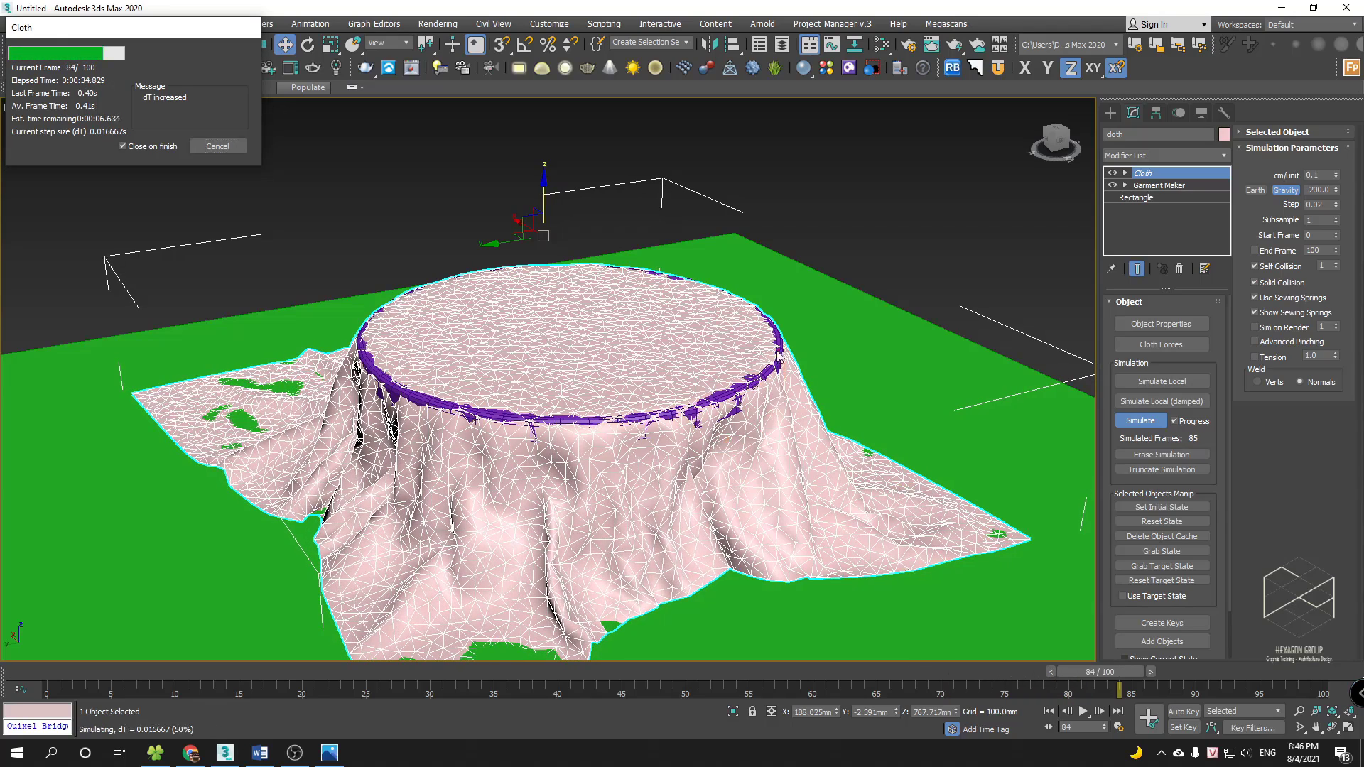
mouse_move(787, 415)
alt+middle_down()
mouse_move(790, 398)
mouse_move(827, 415)
mouse_move(664, 378)
mouse_move(786, 410)
alt+middle_up()
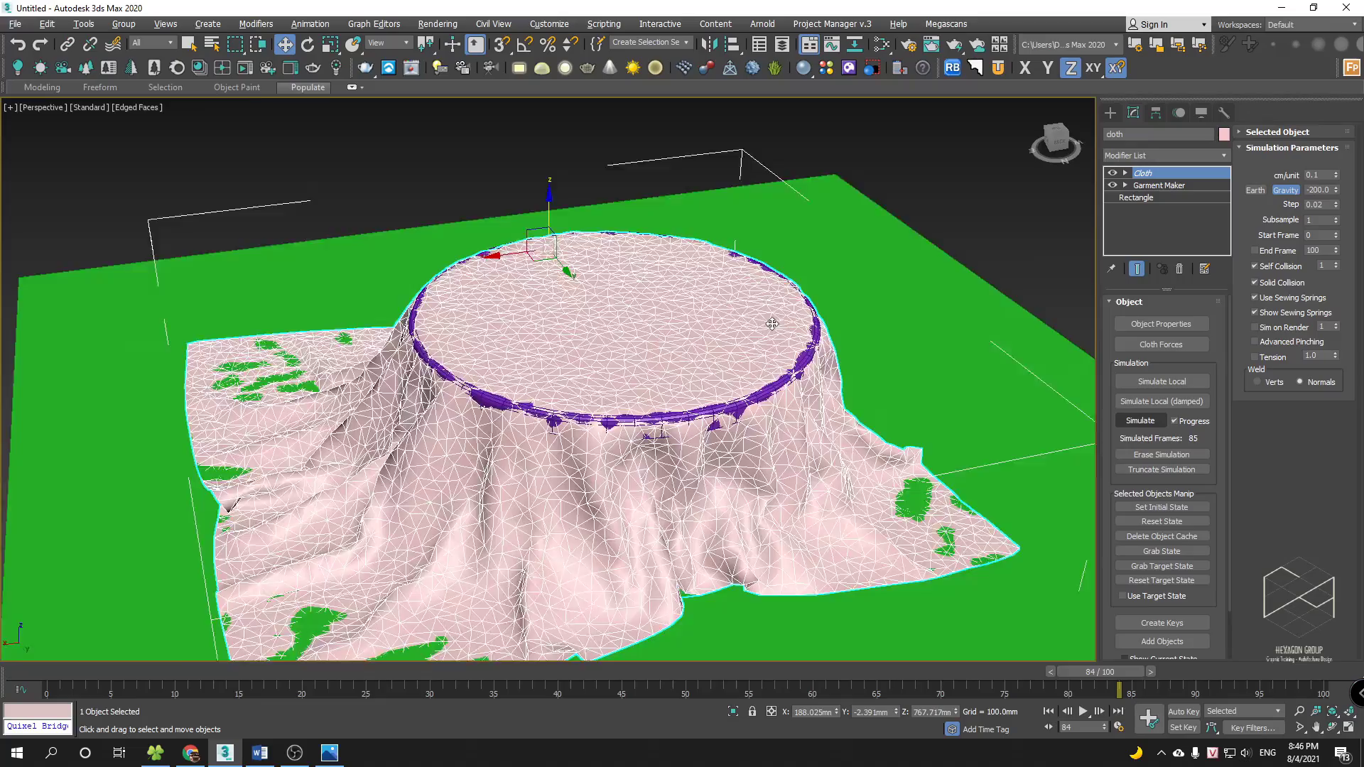
- Inspect the drape at frame 84 from several sides, checking the tabletop's rim and the folds on the floor
alt+middle_drag(773, 324, 581, 329)
scroll(743, 331, up, 2)
scroll(659, 326, up, 2)
scroll(668, 321, down, 2)
scroll(663, 335, down, 2)
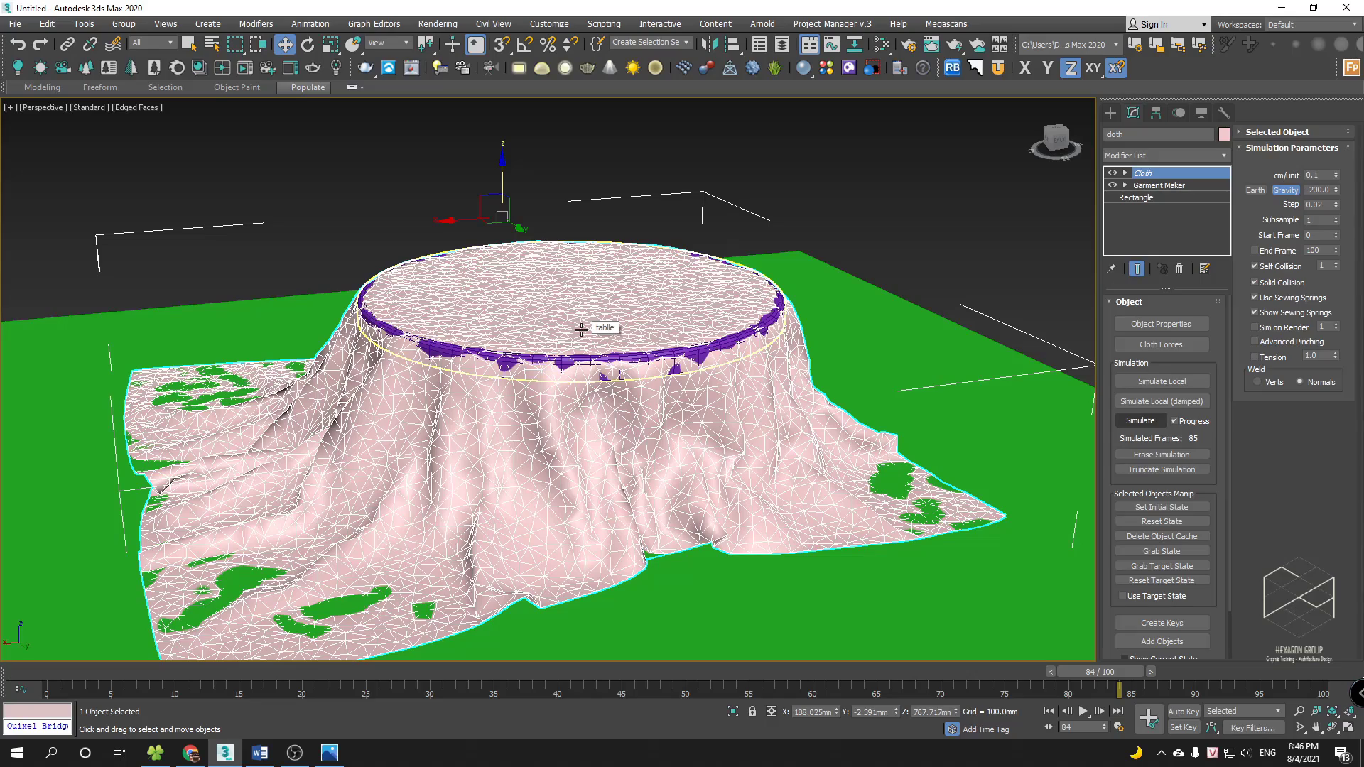
scroll(537, 345, down, 2)
alt+middle_drag(537, 345, 589, 364)
scroll(497, 362, down, 2)
scroll(496, 361, up, 2)
- Convert the simulated cloth to an Editable Poly
right_click(618, 310)
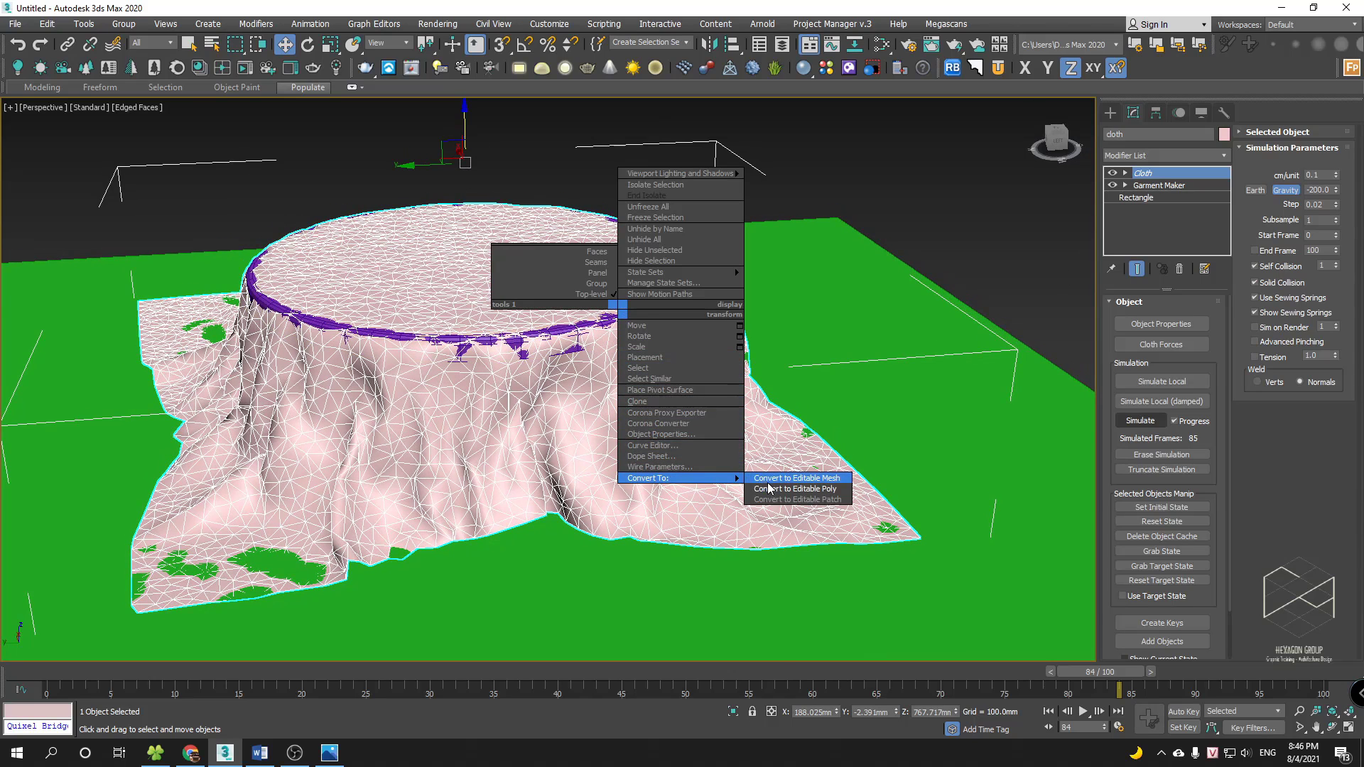
click(771, 488)
middle_drag(640, 410, 696, 467)
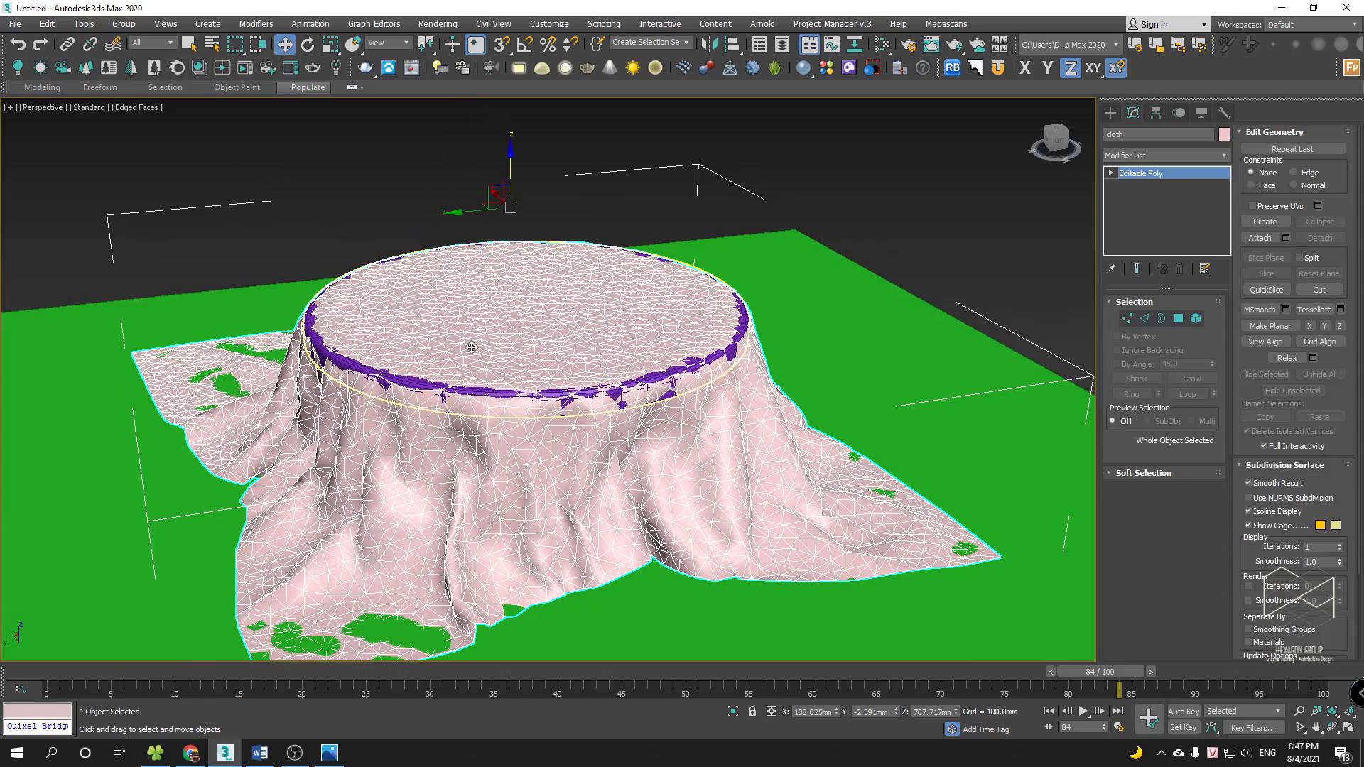
- Pull the cloth outward over the exposed table rim with the Freeform Shift brush, working close up along the edge
click(99, 86)
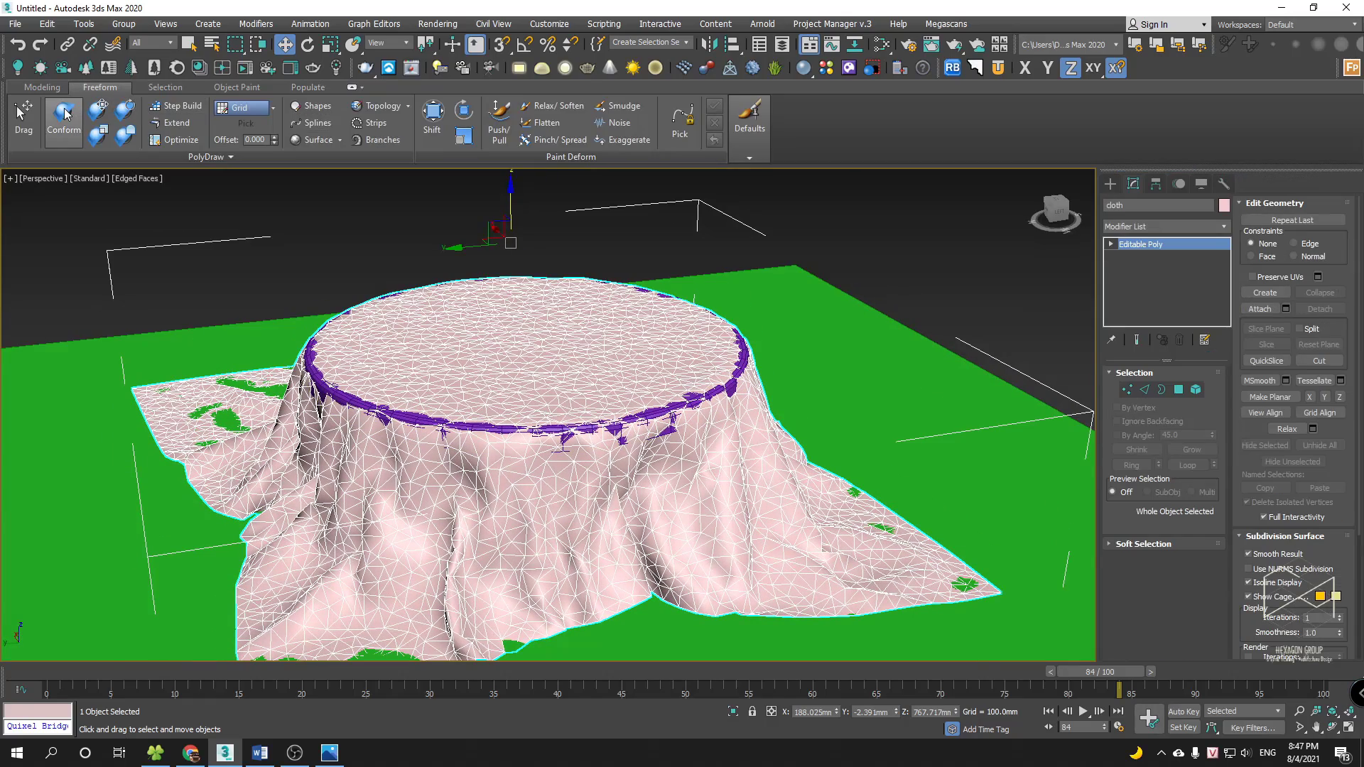
click(432, 121)
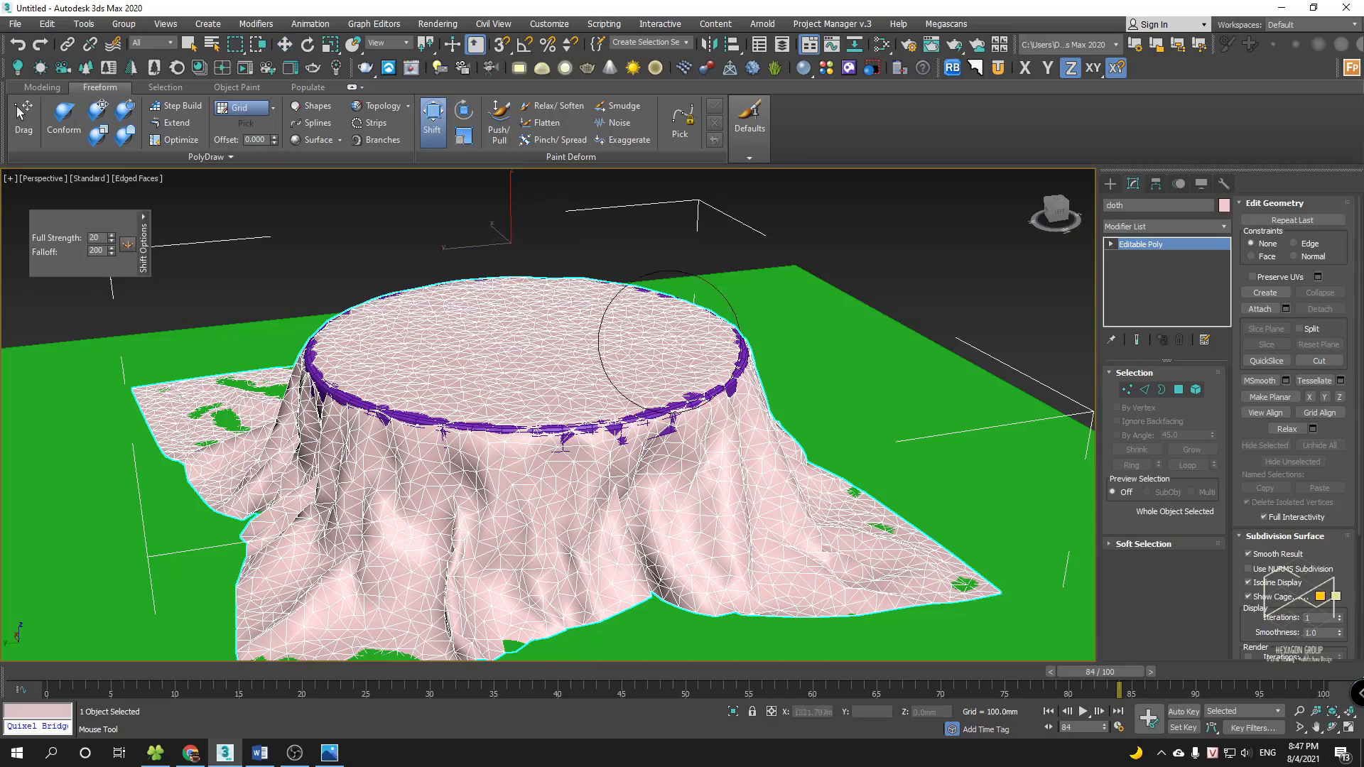
scroll(743, 382, up, 4)
scroll(738, 369, up, 5)
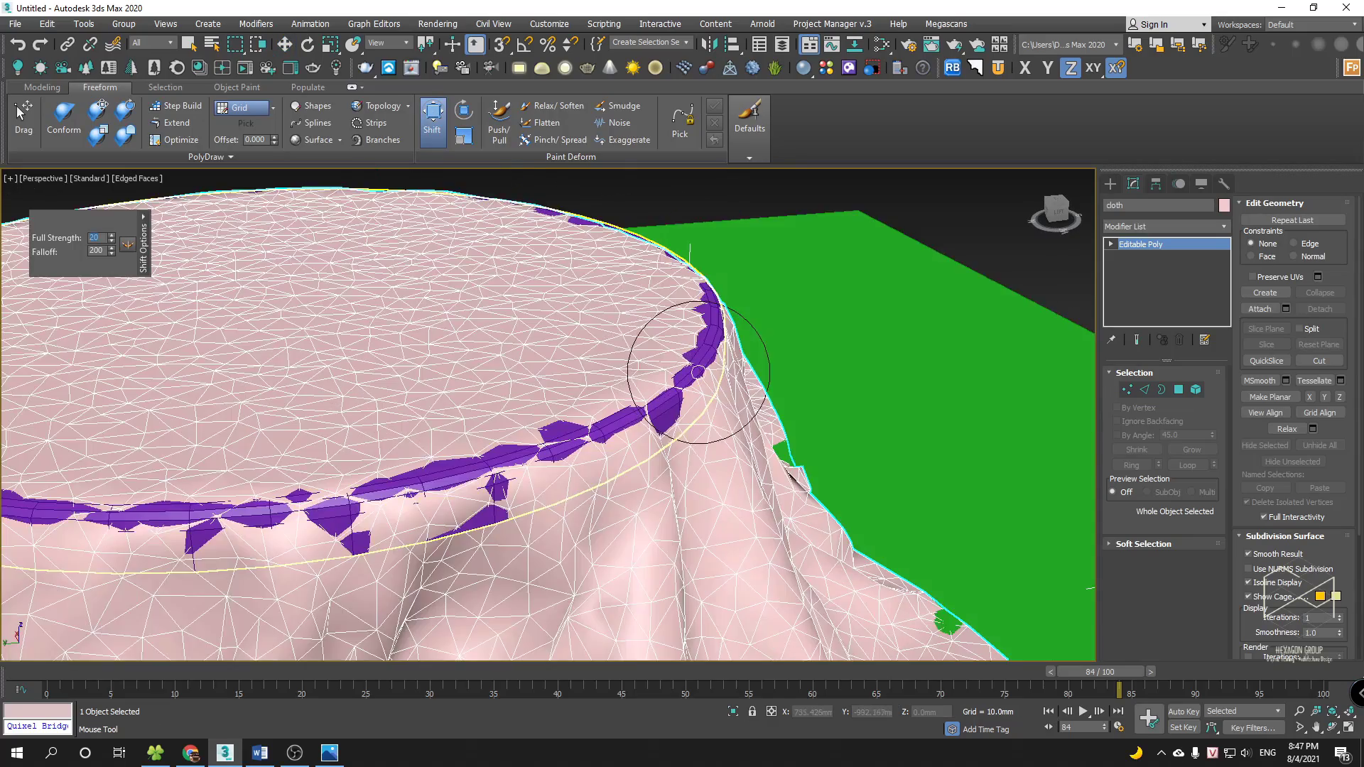
mouse_move(701, 363)
mouse_down()
mouse_move(685, 377)
mouse_move(721, 341)
mouse_move(716, 356)
mouse_up()
alt+middle_drag(715, 356, 670, 348)
middle_drag(670, 349, 735, 325)
drag(602, 447, 643, 462)
drag(676, 359, 713, 297)
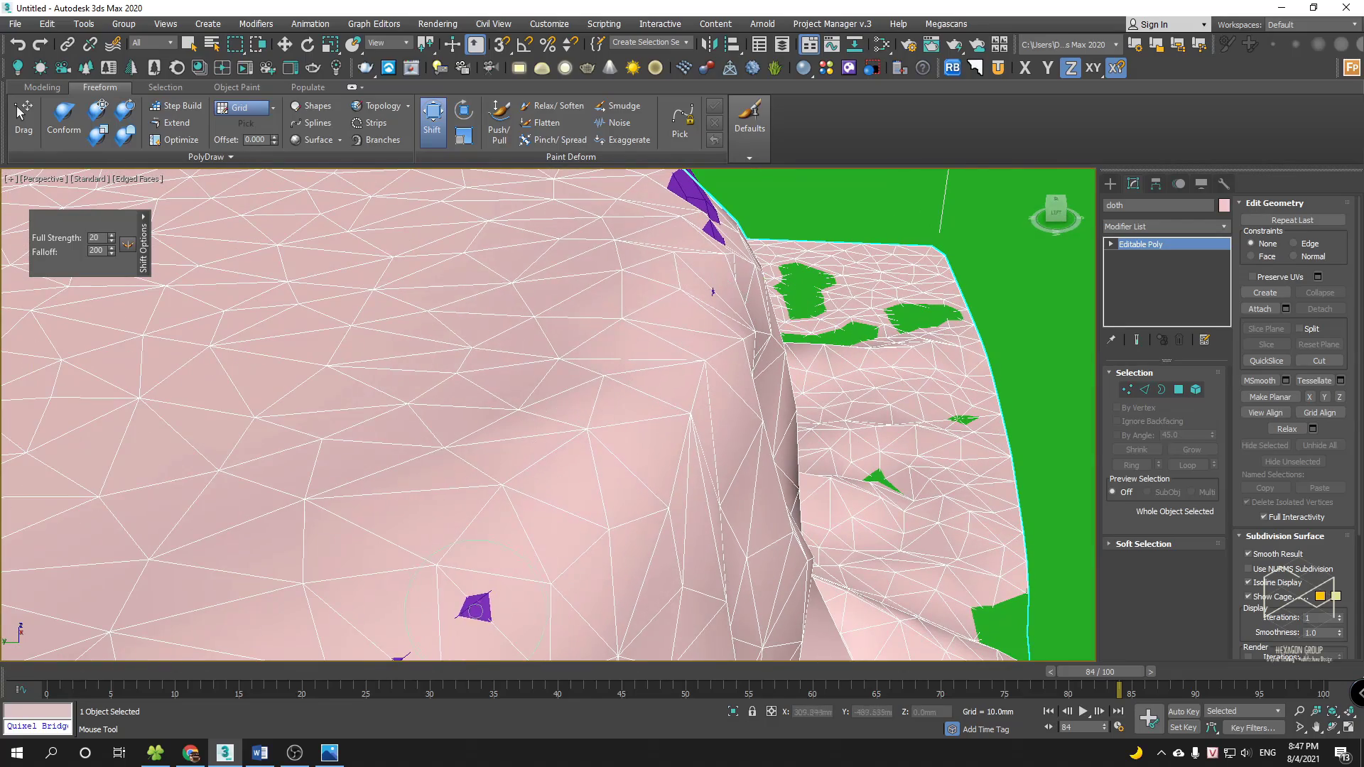
- Continue shifting the cloth outward around the rest of the tabletop to cover the remaining spots where the table pokes through
mouse_move(483, 602)
alt+middle_down()
mouse_move(663, 396)
mouse_move(525, 497)
alt+middle_up()
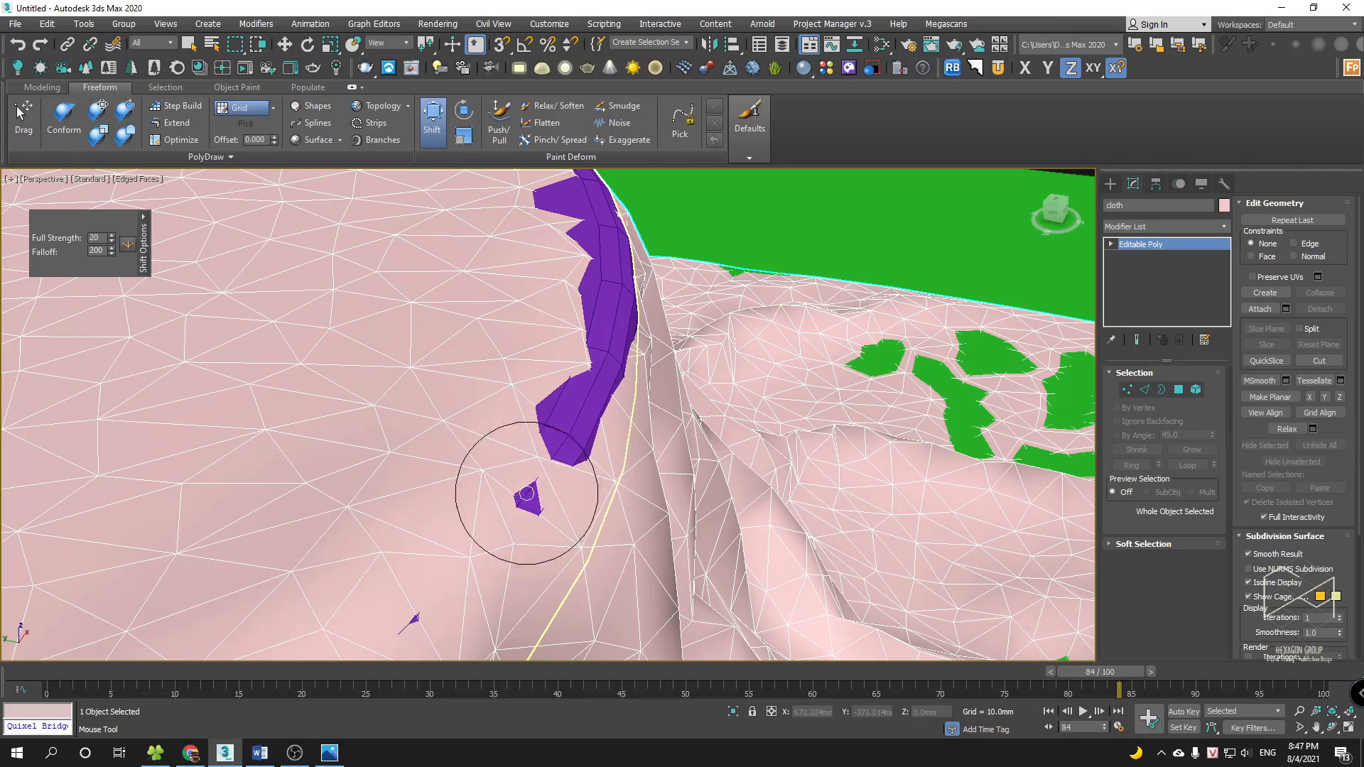
drag(571, 291, 609, 235)
mouse_move(610, 234)
alt+middle_down()
mouse_move(606, 386)
mouse_move(590, 407)
alt+middle_up()
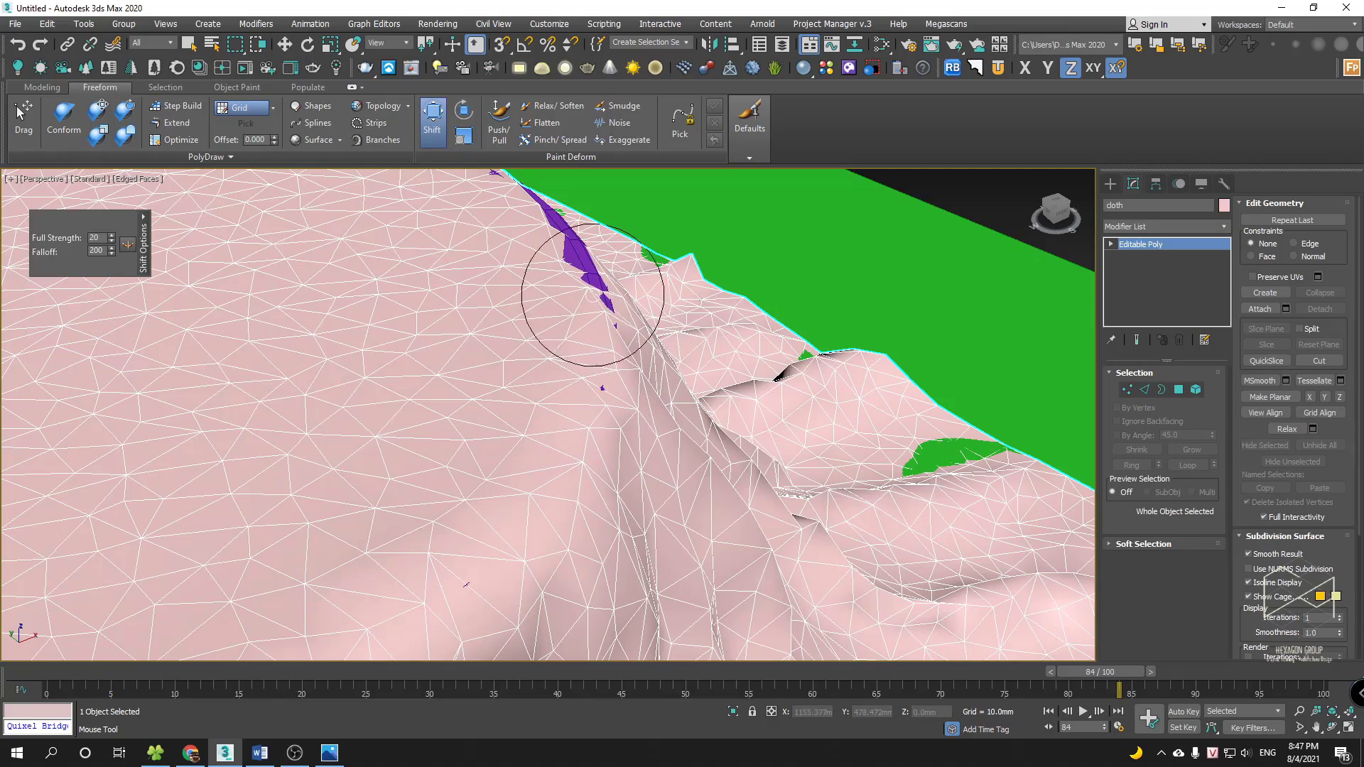
alt+middle_drag(572, 256, 632, 407)
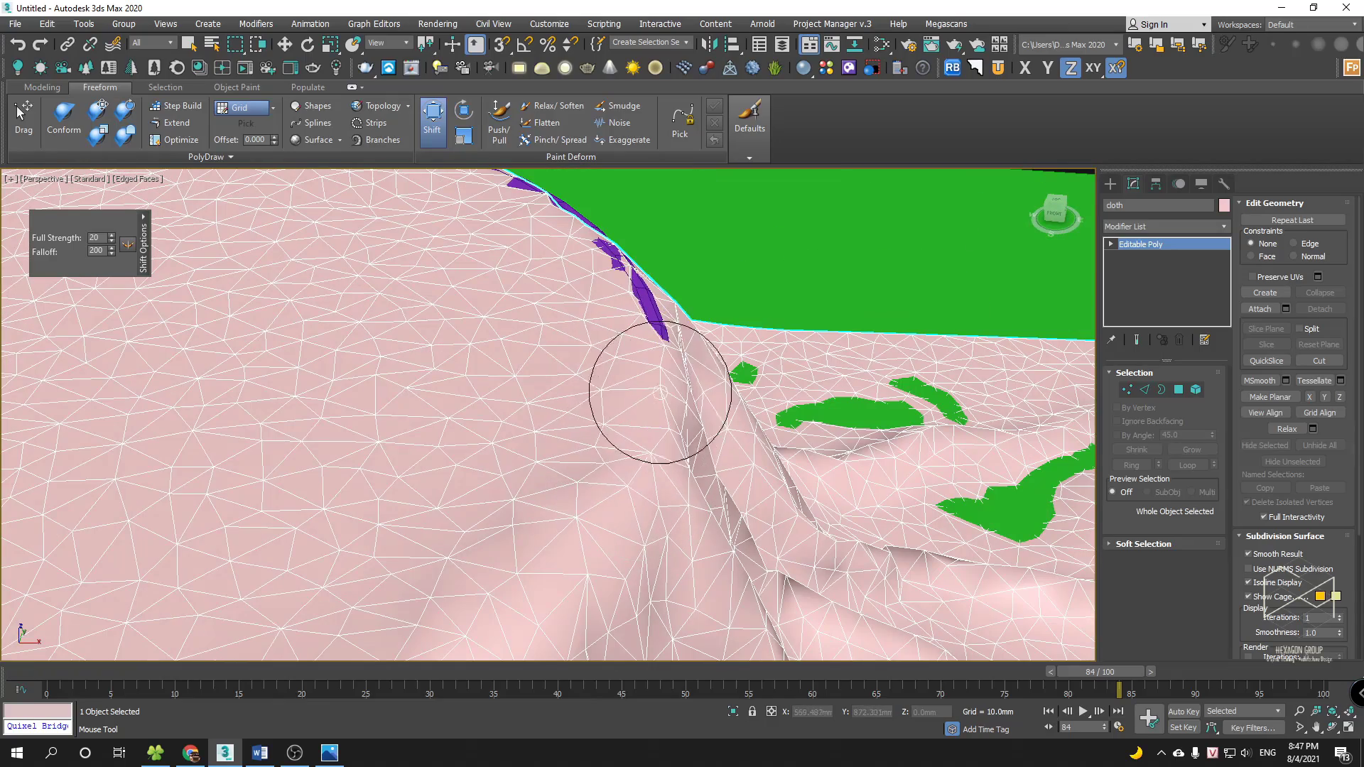
alt+middle_drag(639, 292, 634, 433)
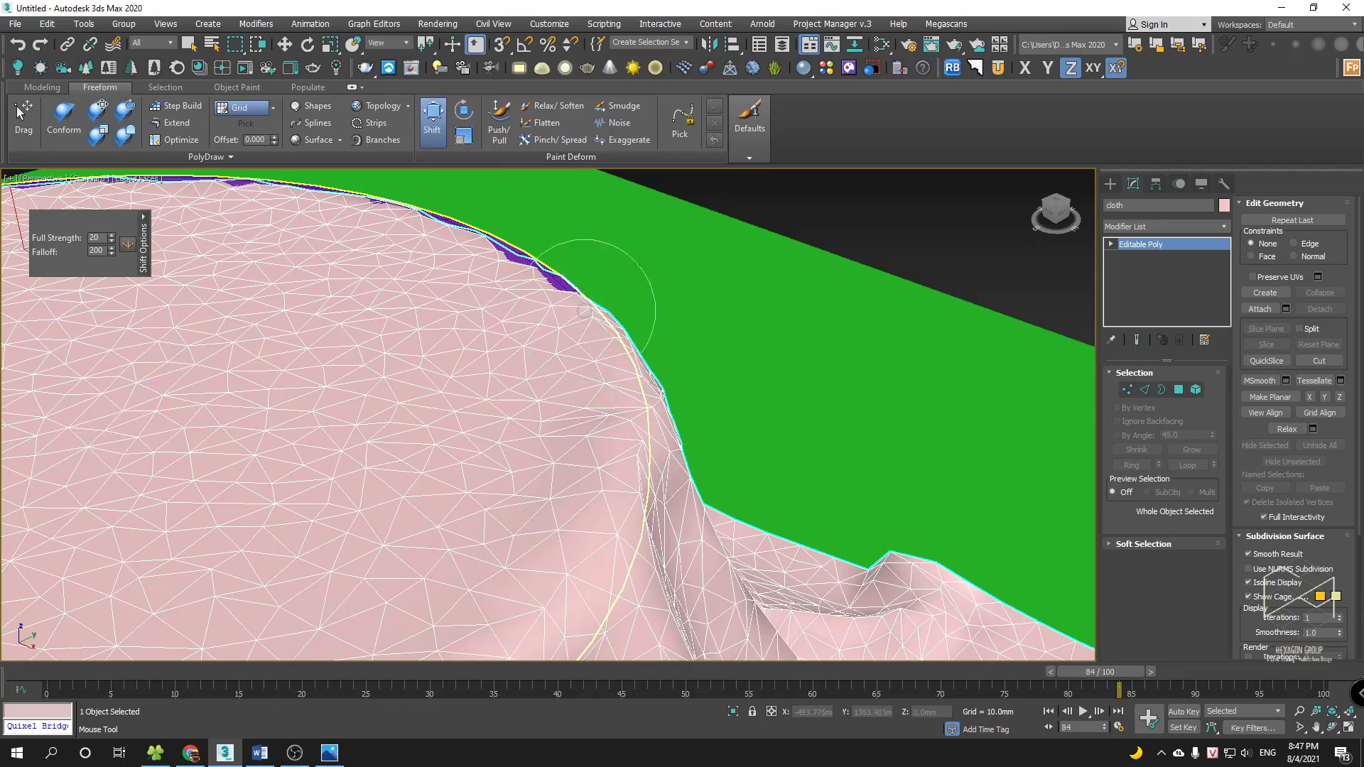
alt+middle_drag(584, 310, 791, 533)
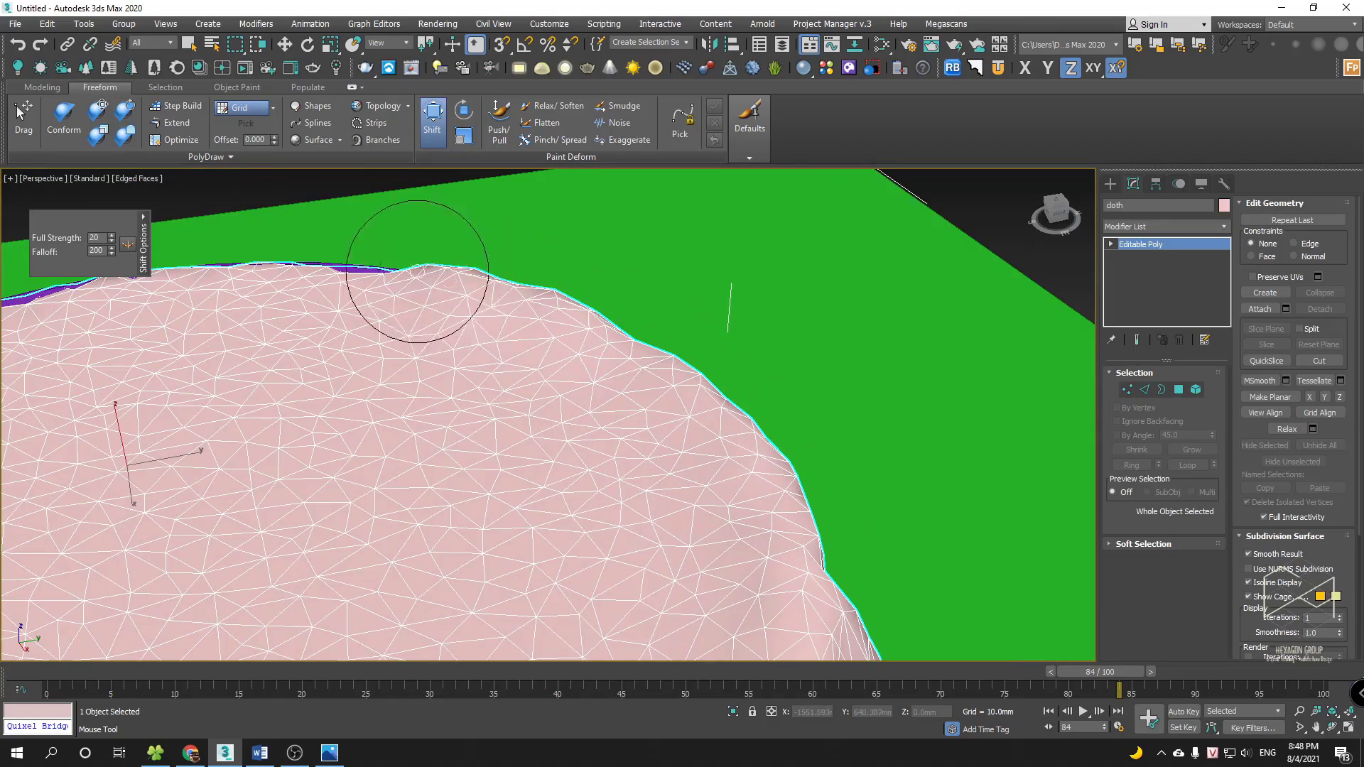
mouse_move(417, 271)
alt+middle_down()
mouse_move(746, 450)
mouse_move(704, 533)
mouse_move(719, 456)
alt+middle_up()
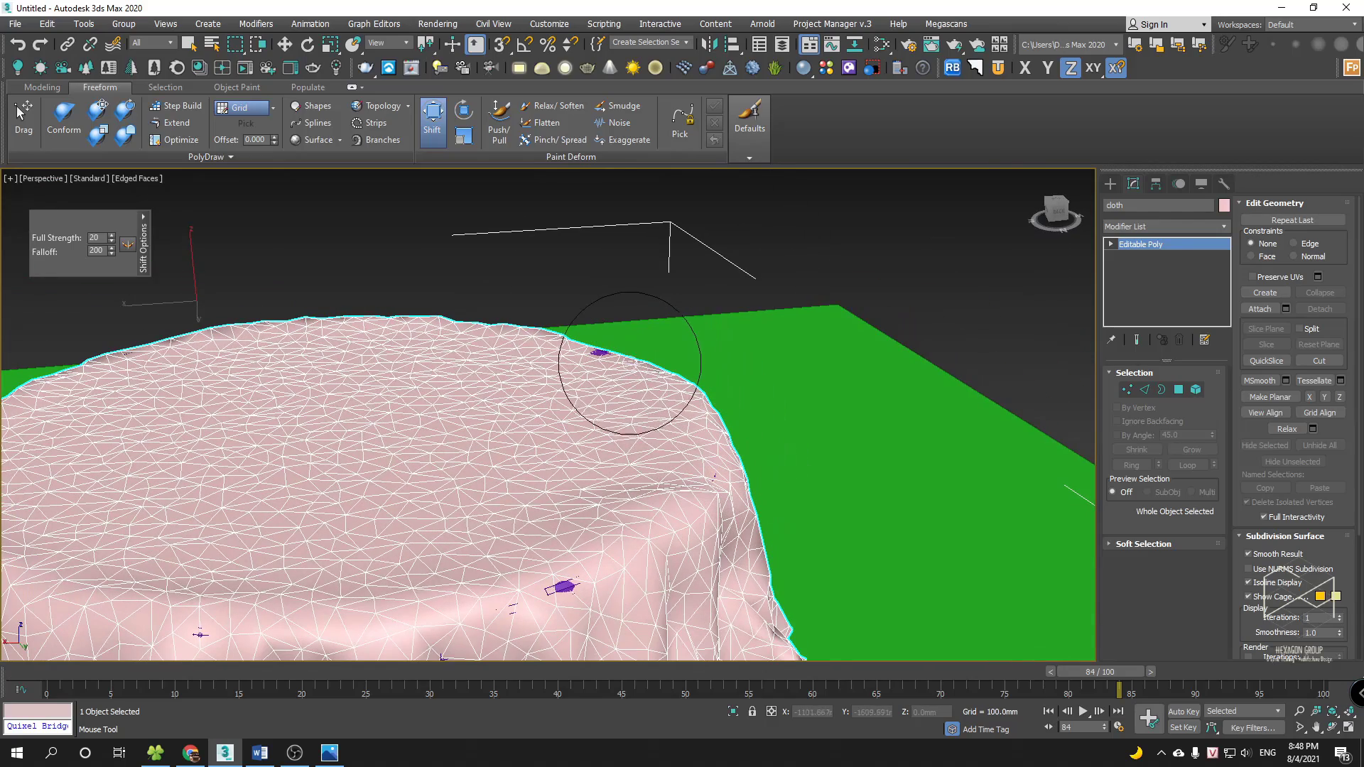
scroll(724, 462, down, 4)
alt+middle_drag(734, 466, 774, 510)
scroll(763, 497, up, 4)
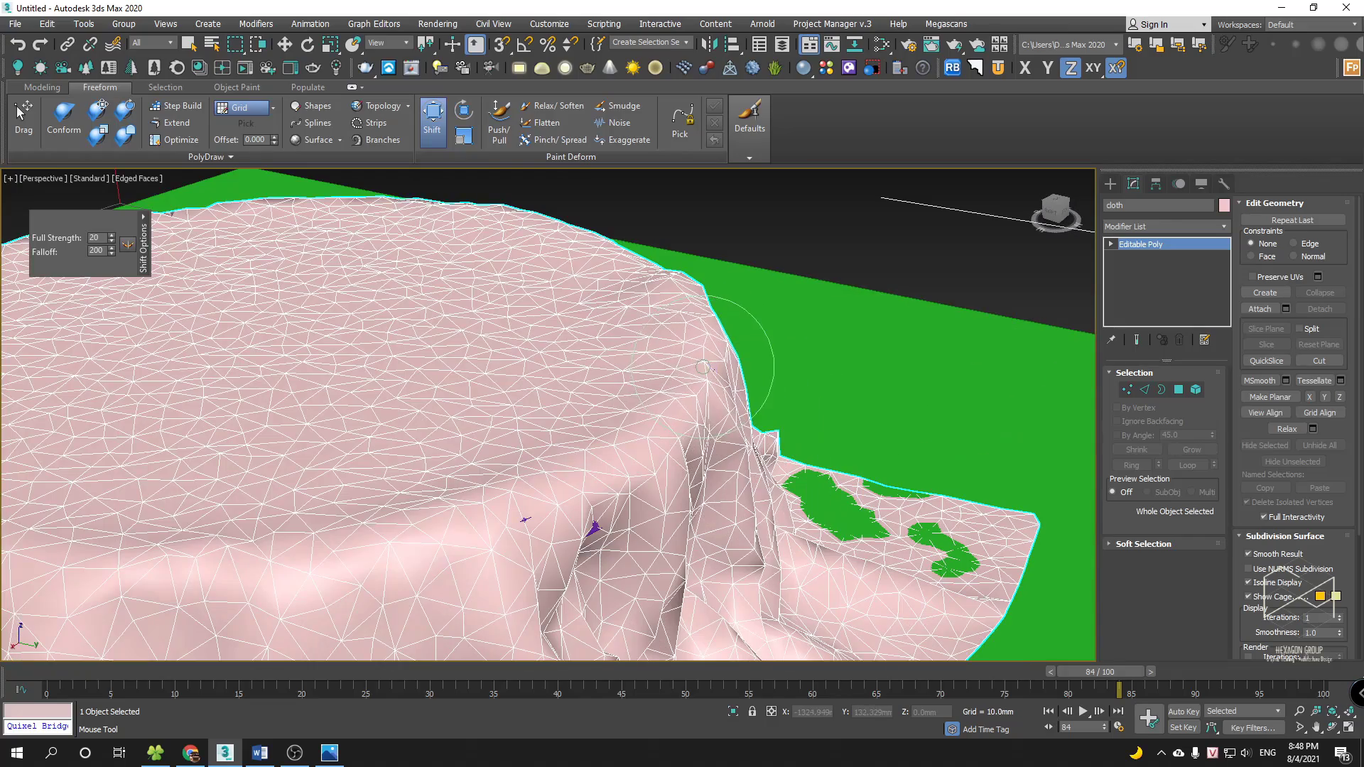
scroll(702, 367, down, 5)
mouse_move(803, 402)
alt+middle_down()
mouse_move(694, 417)
mouse_move(696, 450)
mouse_move(670, 450)
mouse_move(694, 472)
mouse_move(683, 476)
alt+middle_up()
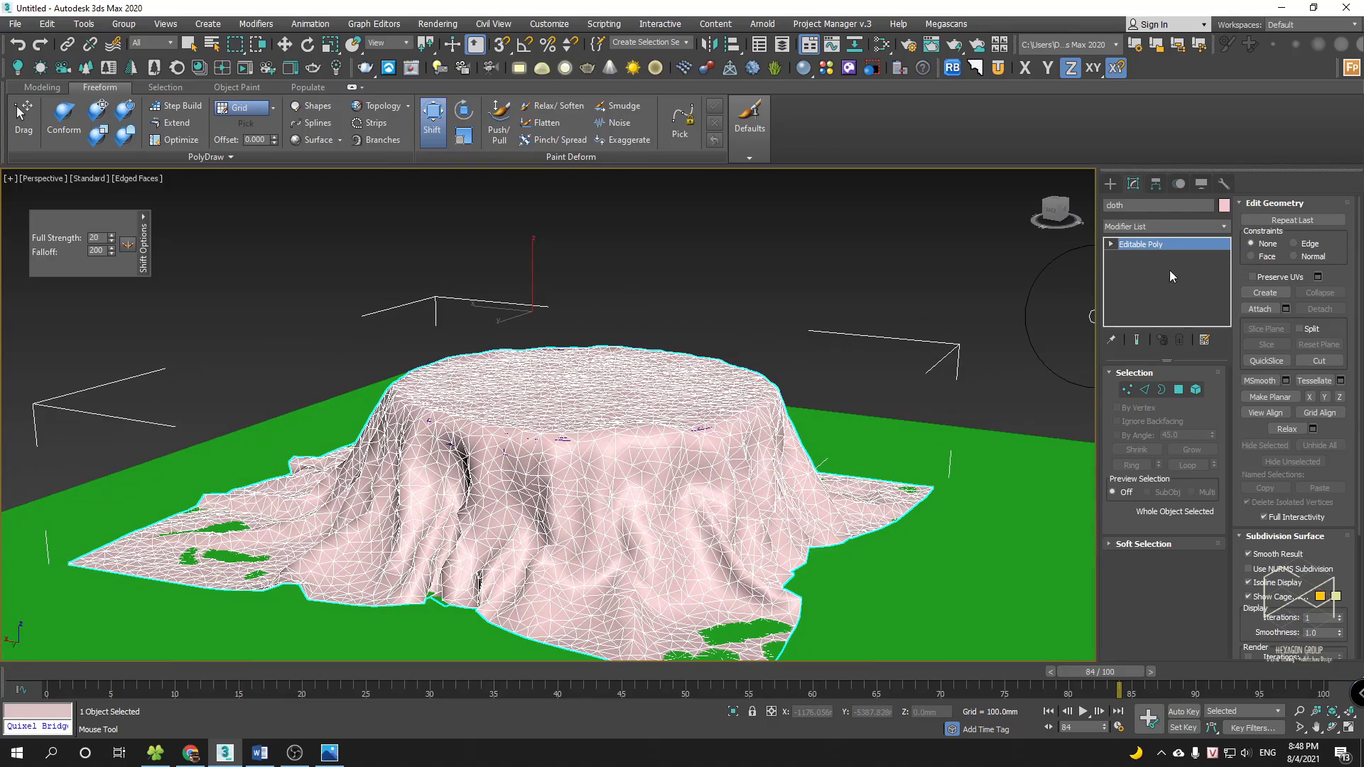
- Add a TurboSmooth modifier with 1 iteration to the cloth and check the smoothed folds
click(1170, 226)
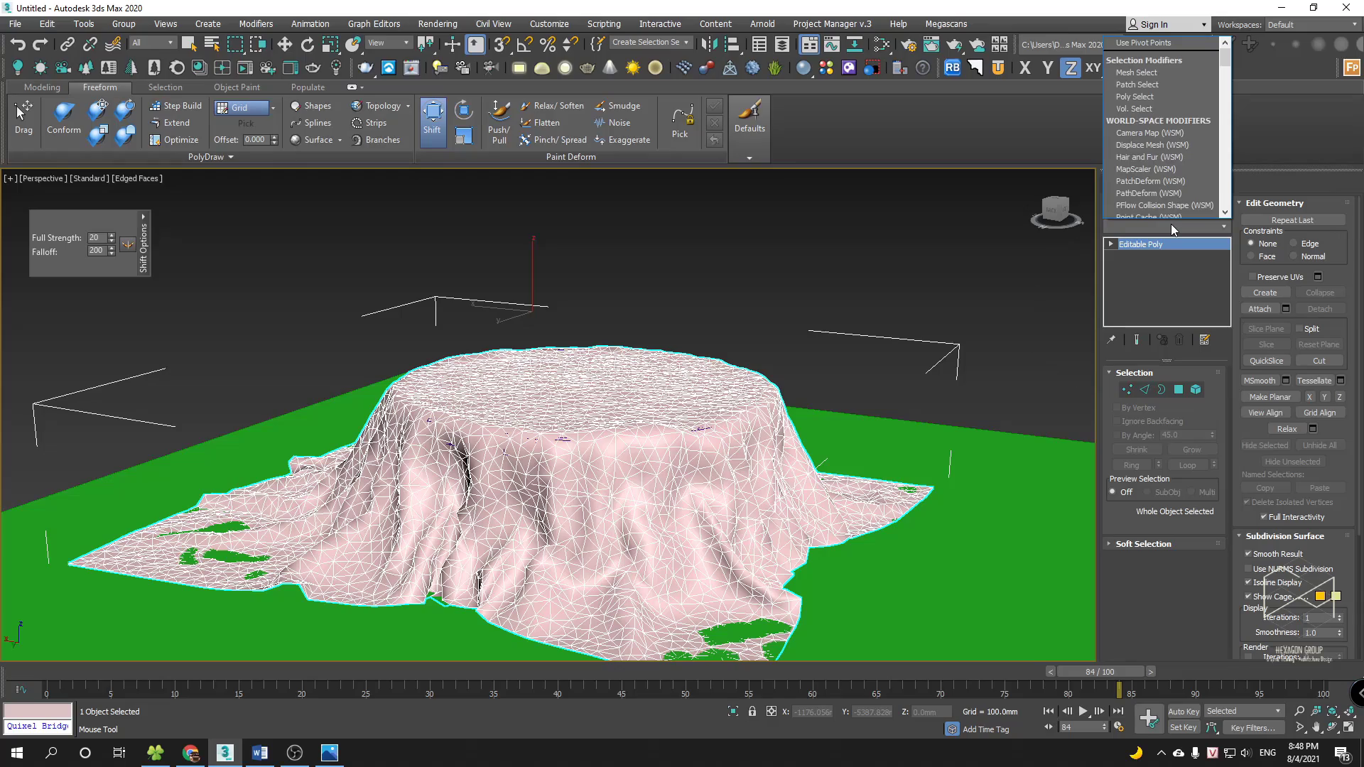
key(t)
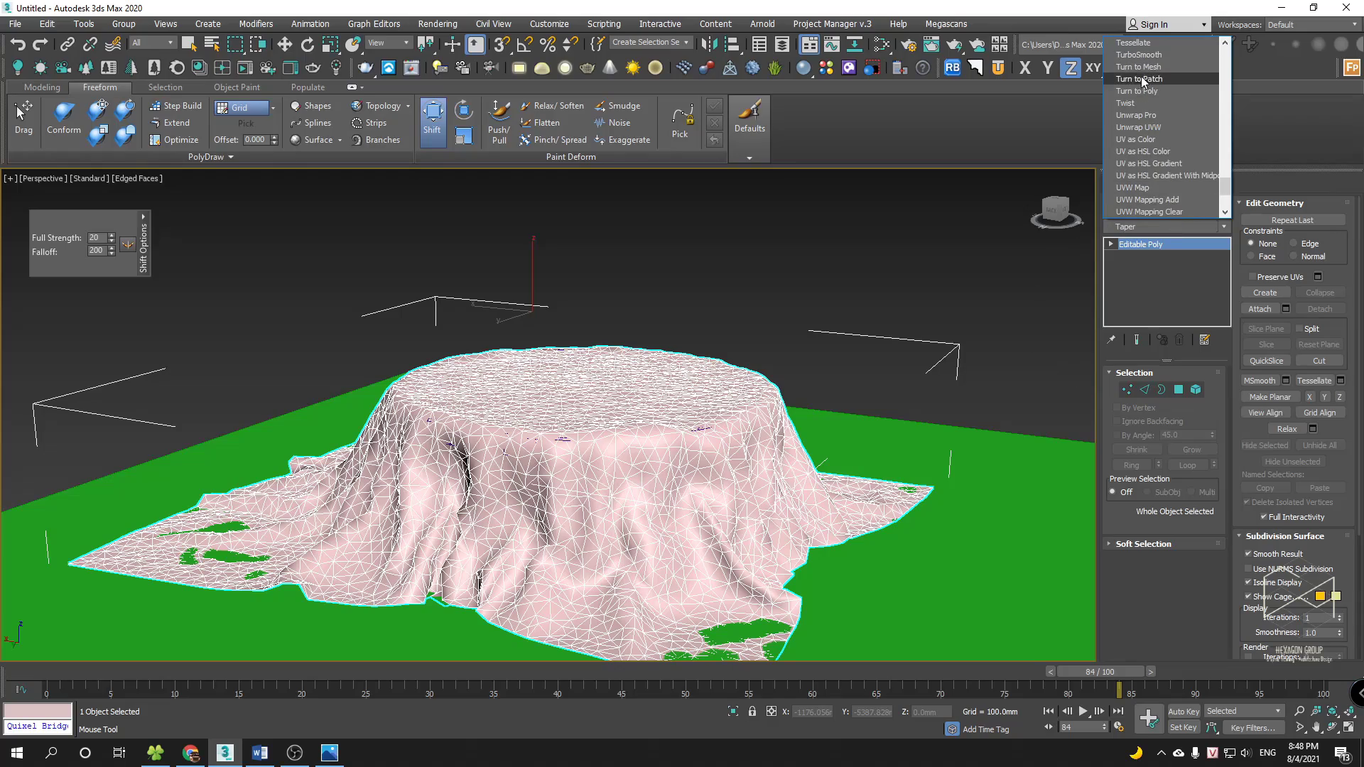
click(1143, 57)
alt+middle_drag(852, 455, 937, 486)
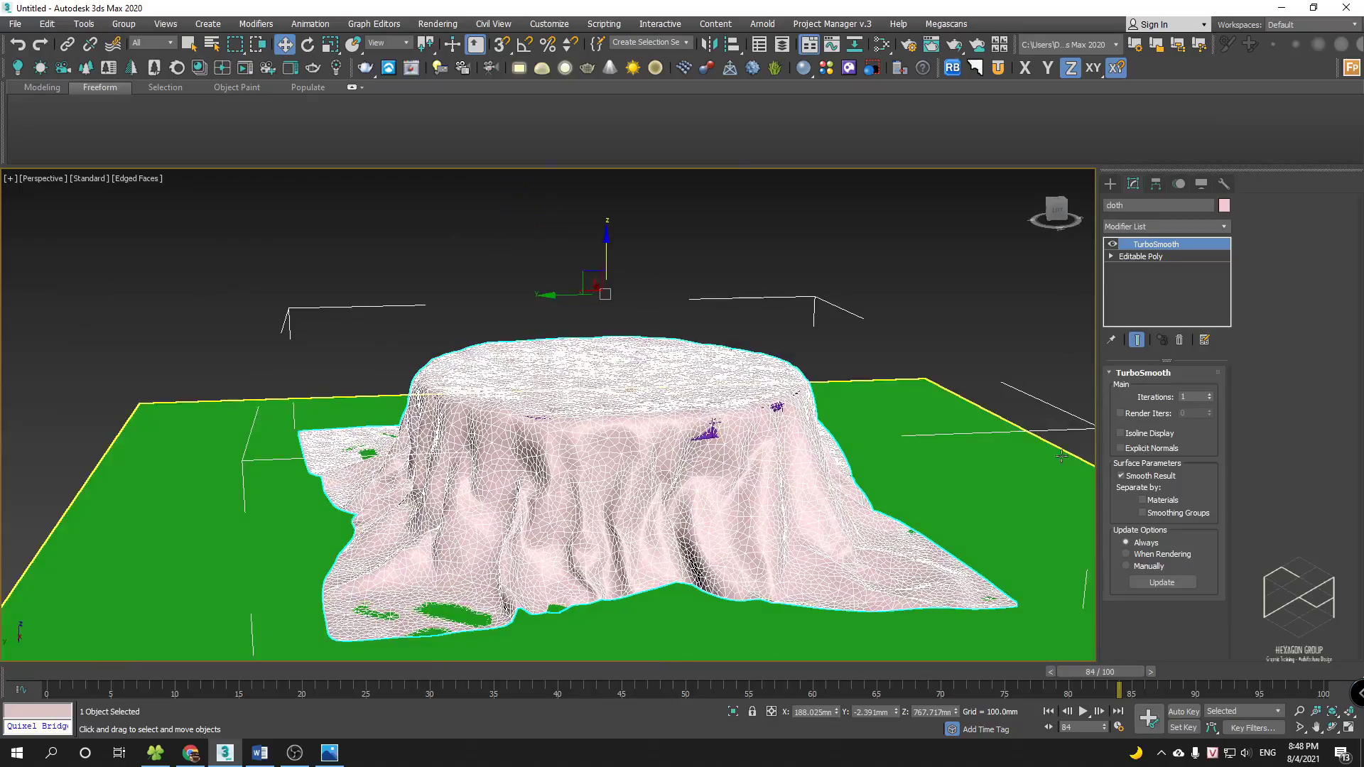
alt+middle_drag(1062, 456, 839, 541)
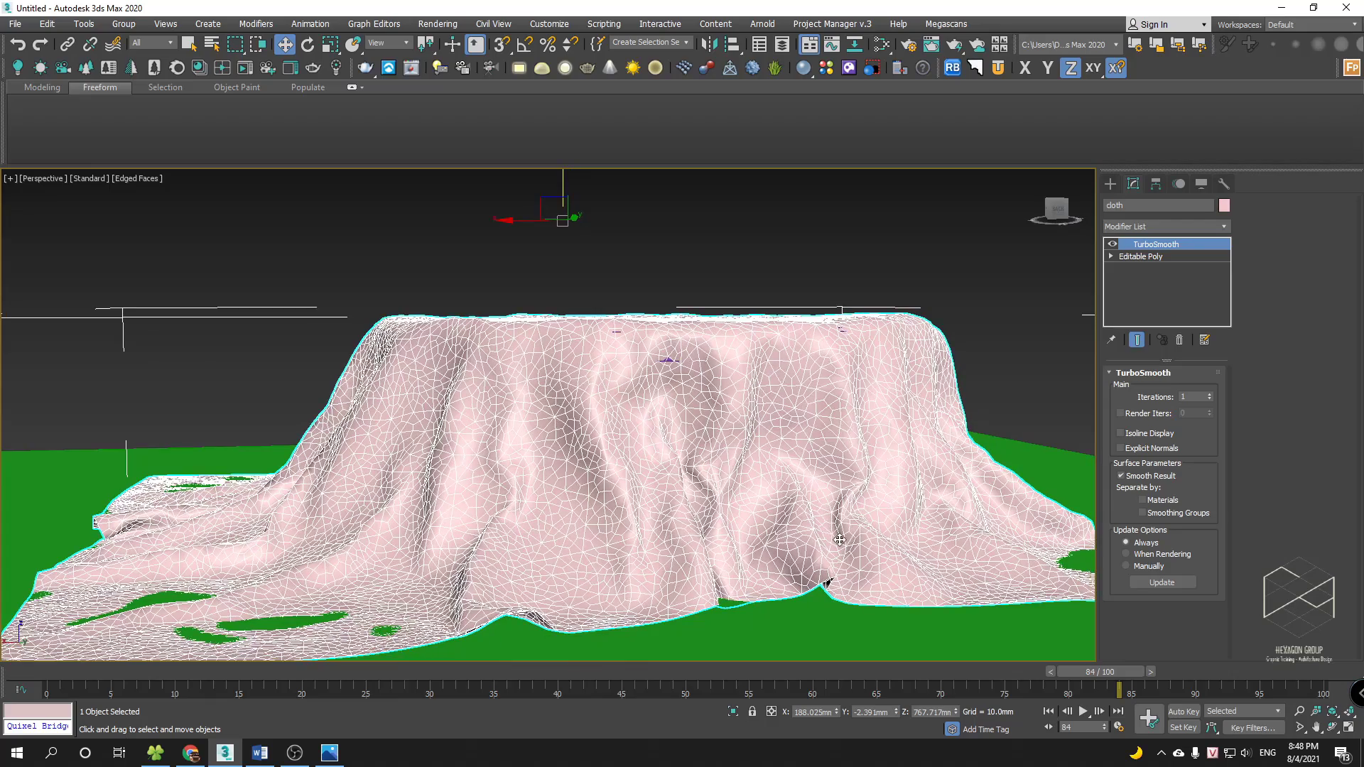
scroll(840, 541, up, 3)
- Add a Shell modifier above TurboSmooth to give the cloth thickness
click(1169, 226)
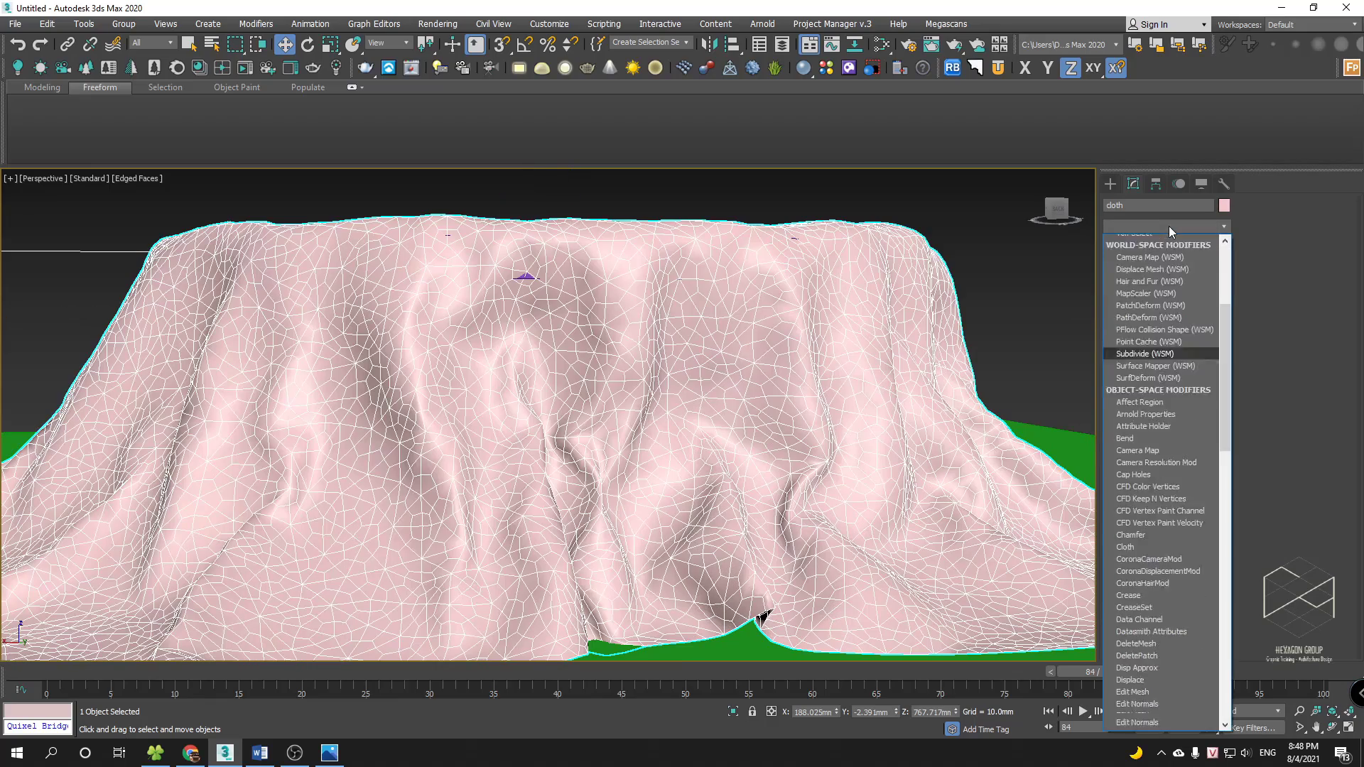
key(s)
click(1146, 254)
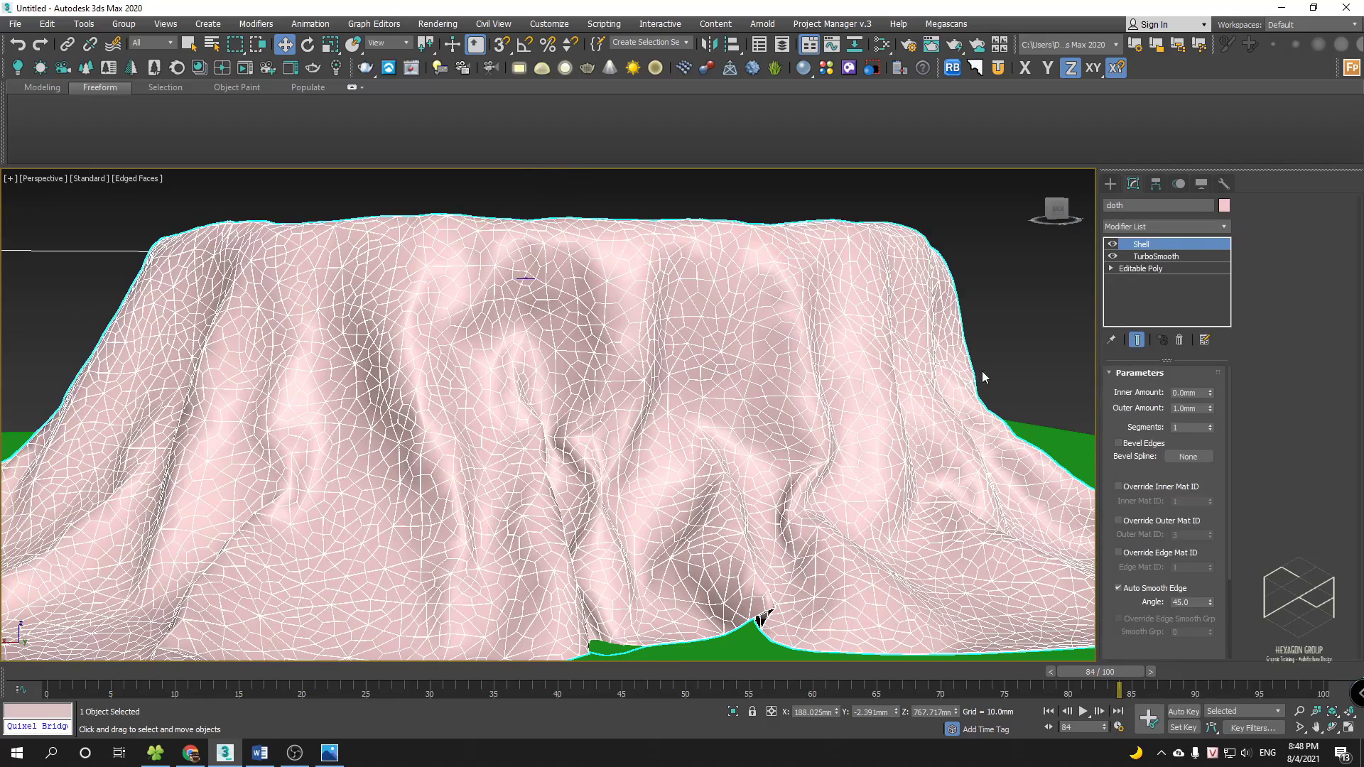
alt+middle_drag(866, 455, 822, 486)
mouse_move(846, 412)
alt+middle_down()
mouse_move(925, 436)
mouse_move(828, 414)
mouse_move(866, 420)
alt+middle_up()
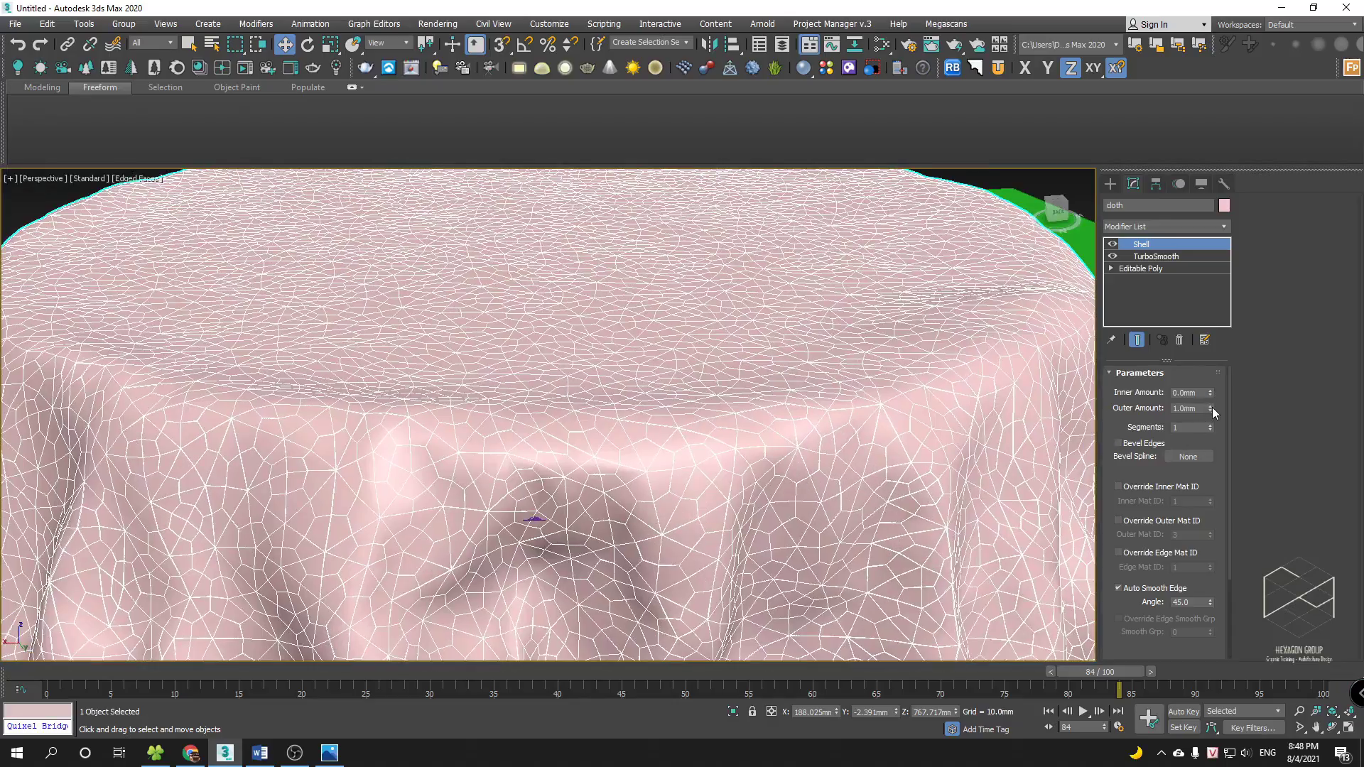
- Set the Shell's Outer Amount to 0 mm and its Inner Amount to 0.5 mm
mouse_move(1211, 409)
mouse_down()
mouse_move(1248, 49)
mouse_move(1147, 278)
mouse_up()
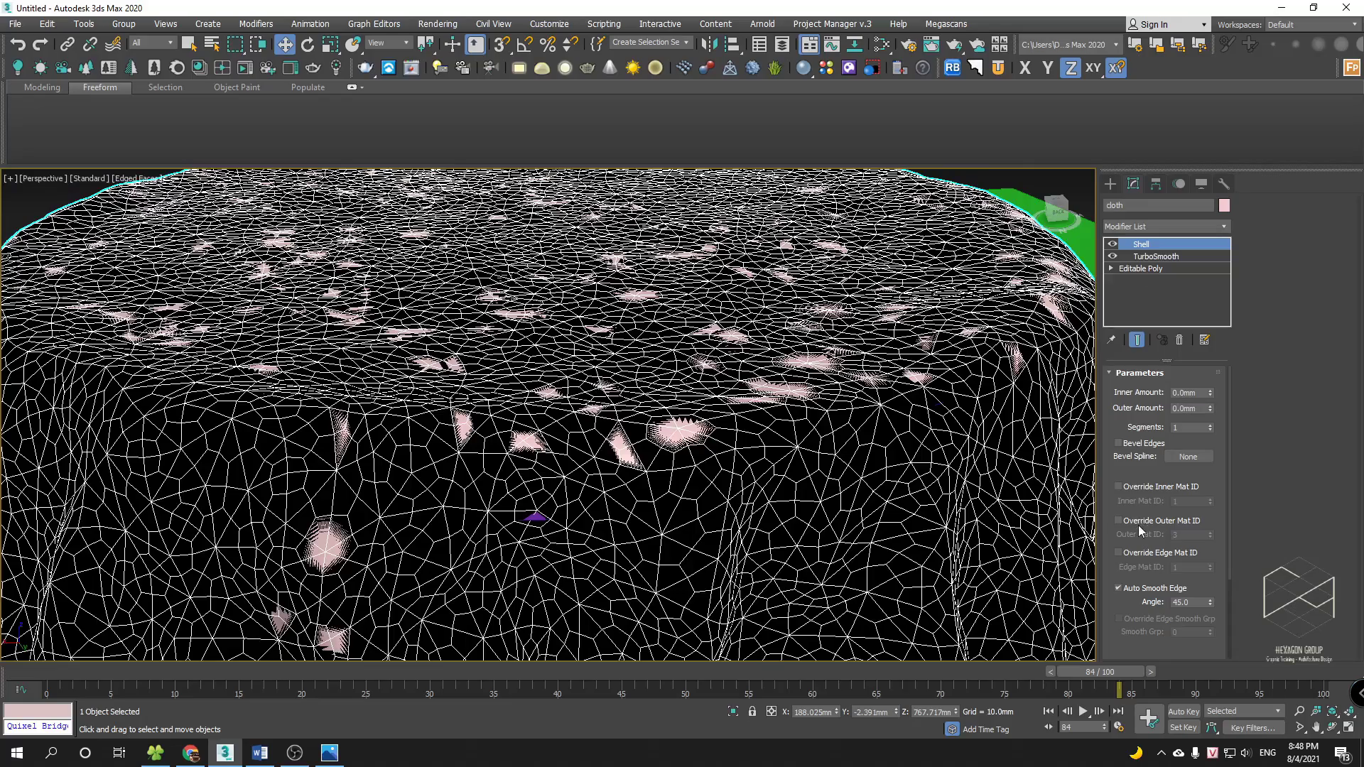
drag(1210, 391, 1211, 375)
alt+middle_drag(863, 526, 847, 409)
scroll(847, 409, up, 6)
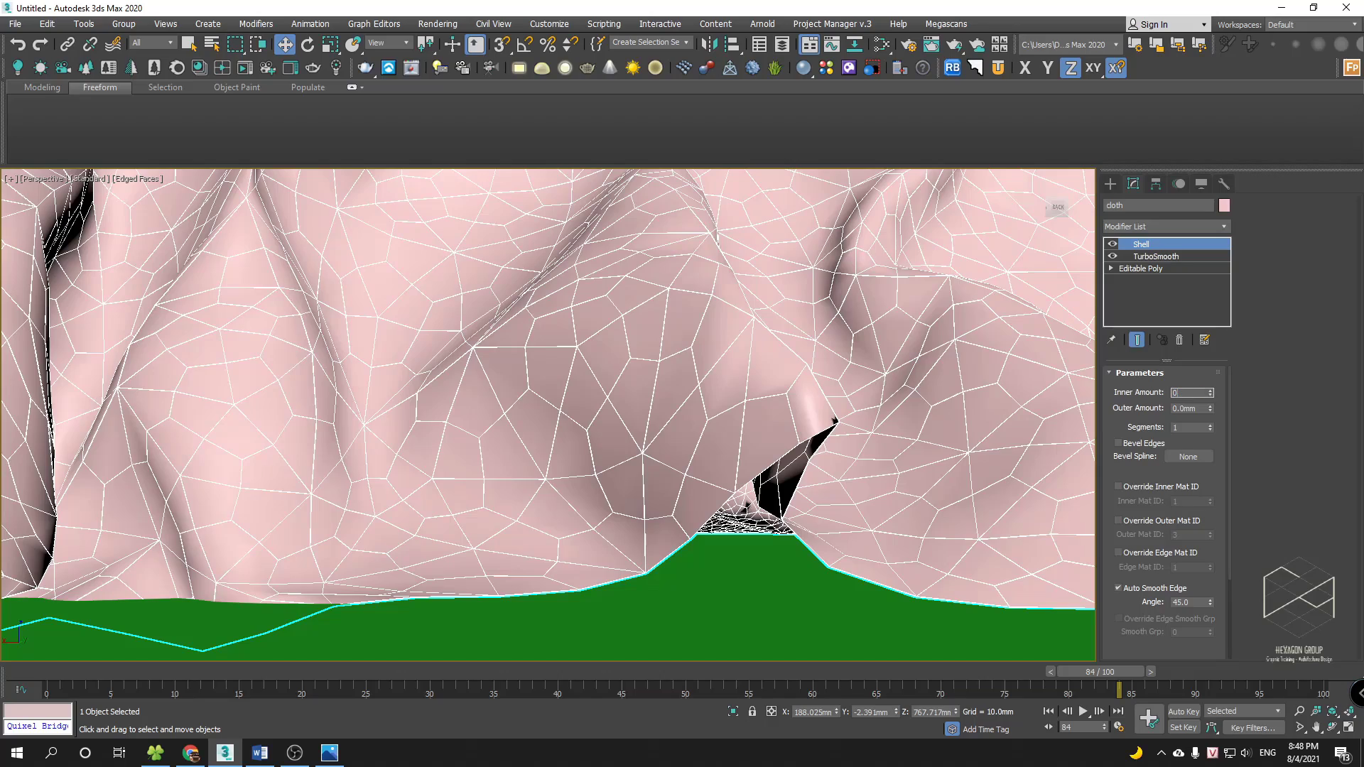
key(Return)
- Check the shelled cloth for surface artifacts, and turn off the Shell modifier's effect
scroll(819, 417, down, 10)
scroll(746, 399, up, 6)
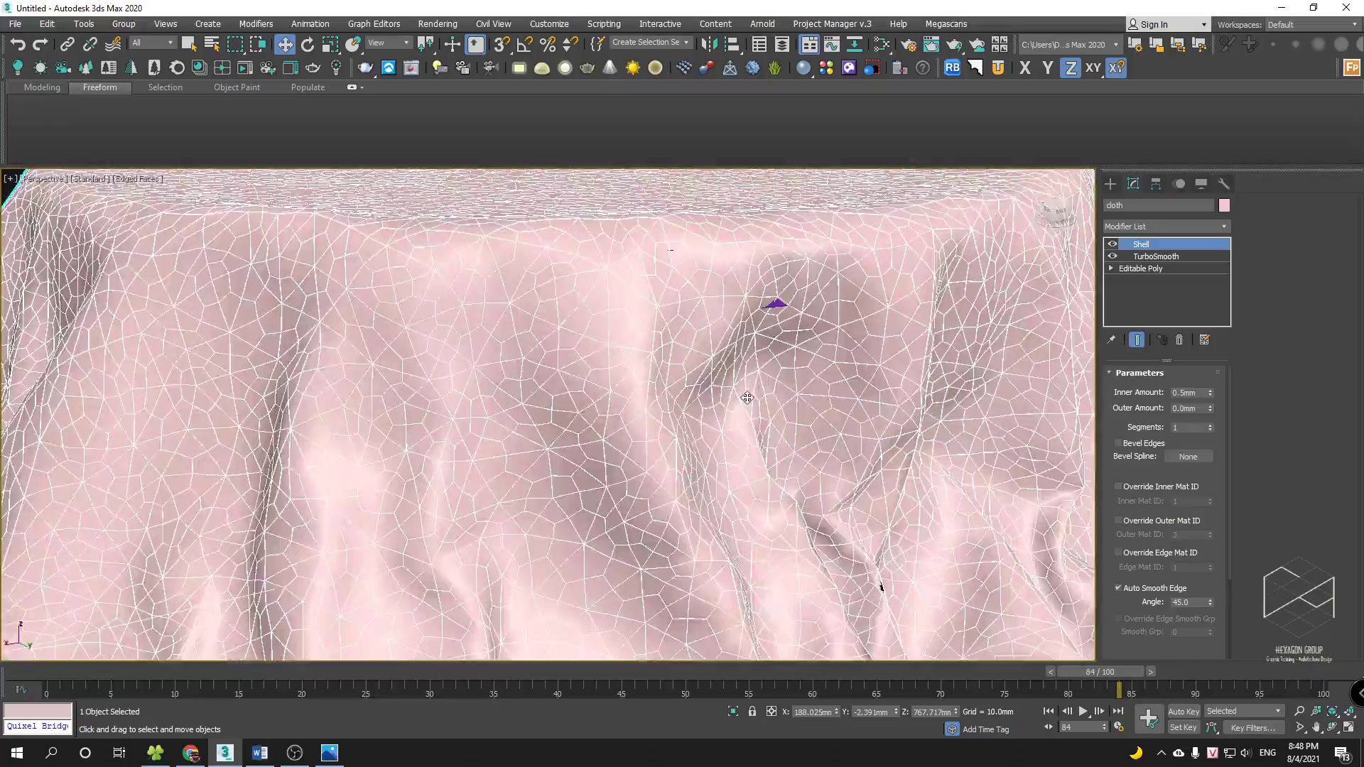
alt+middle_drag(746, 399, 896, 356)
scroll(761, 363, down, 8)
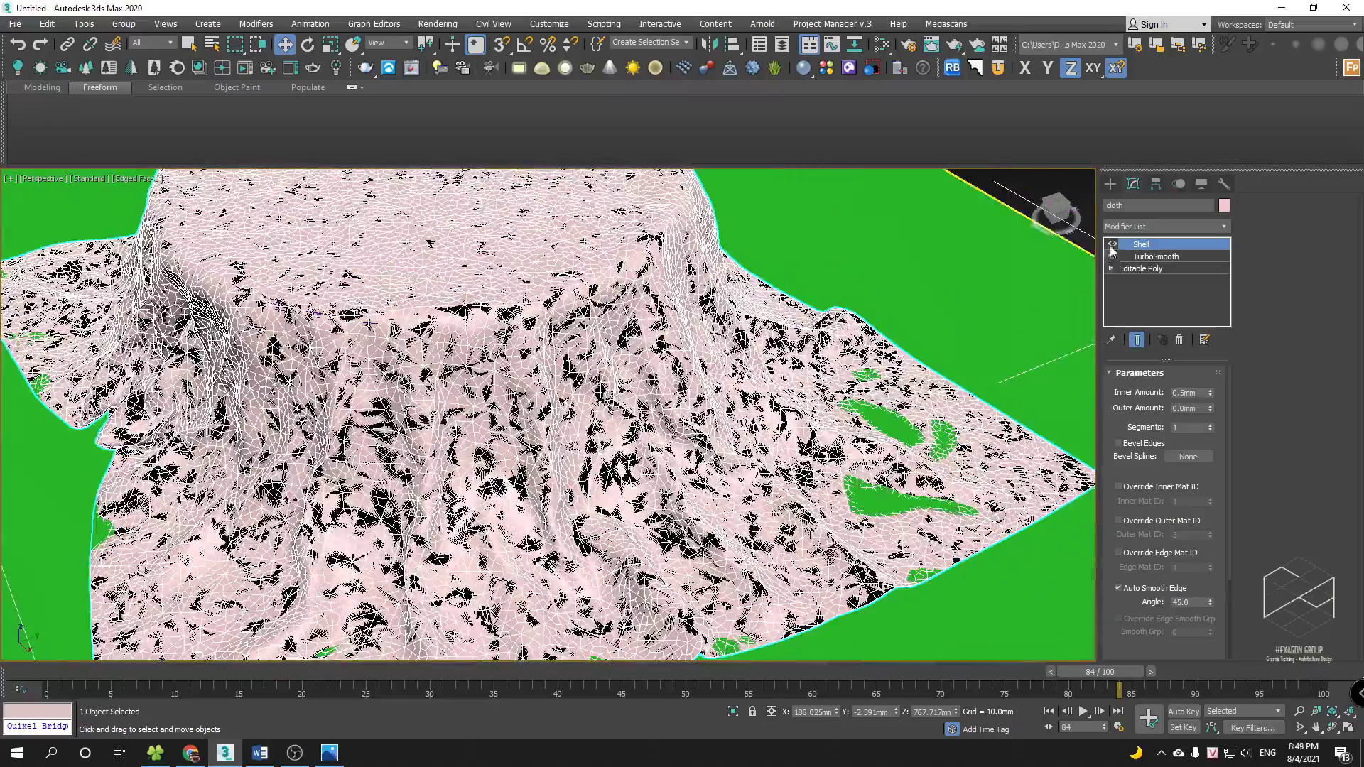
click(1113, 245)
scroll(569, 353, down, 6)
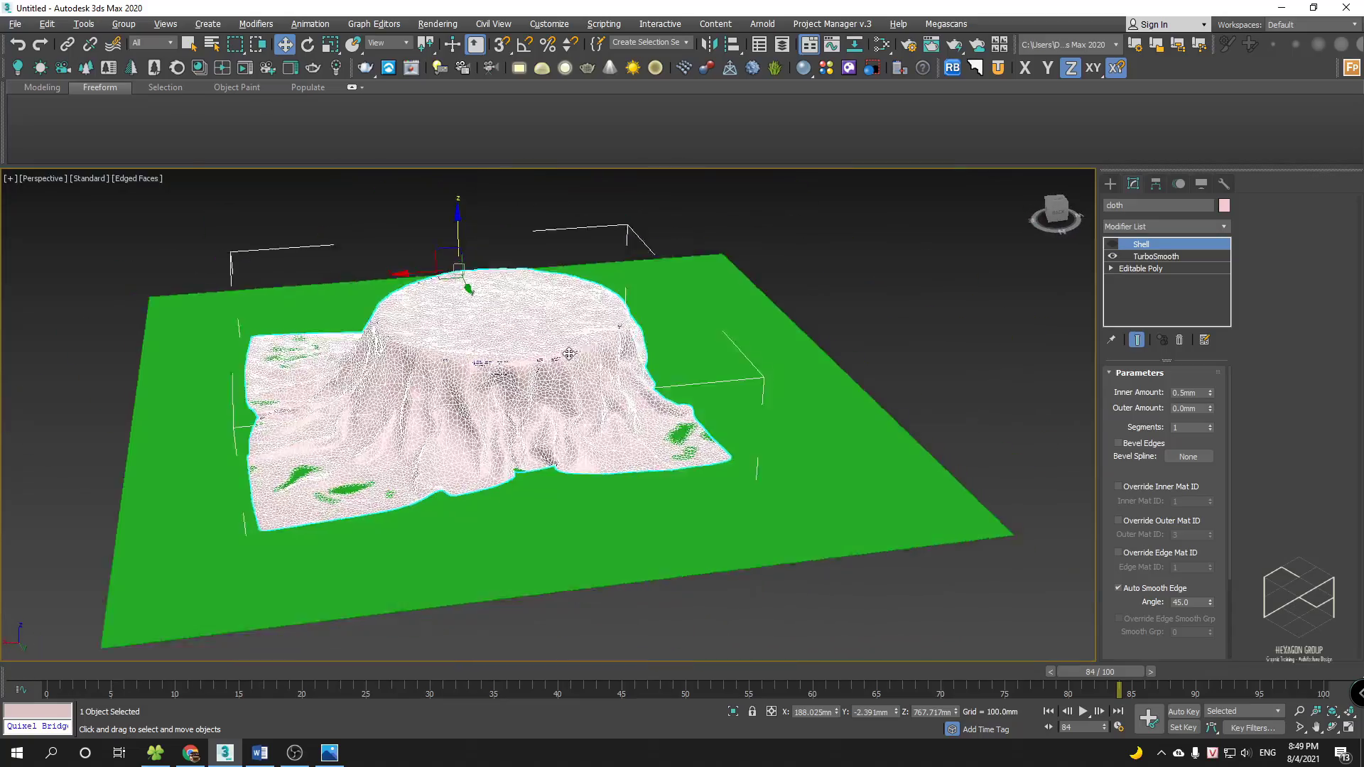
- Draw an upright rectangle spline above the tabletop in the Front view
alt+middle_drag(569, 353, 664, 378)
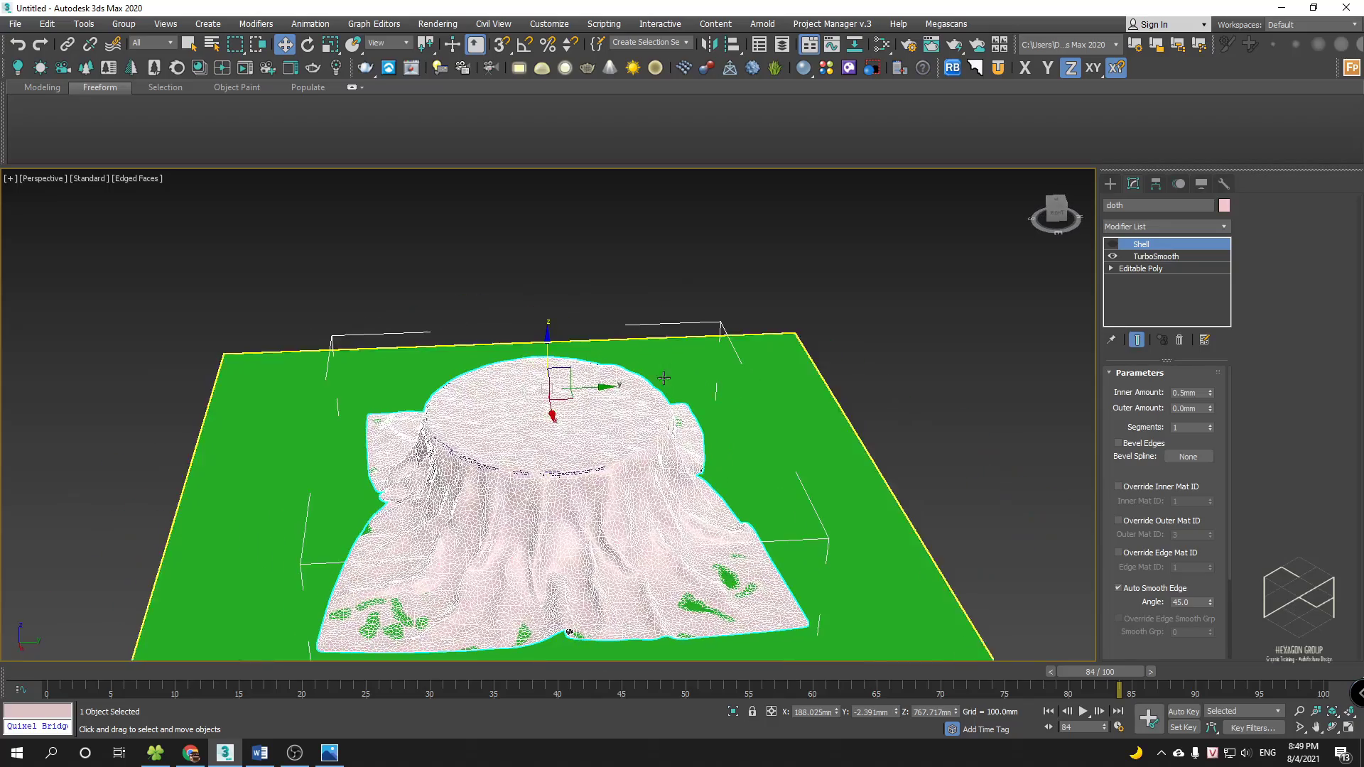
scroll(664, 378, up, 5)
click(1113, 184)
middle_drag(720, 253, 773, 295)
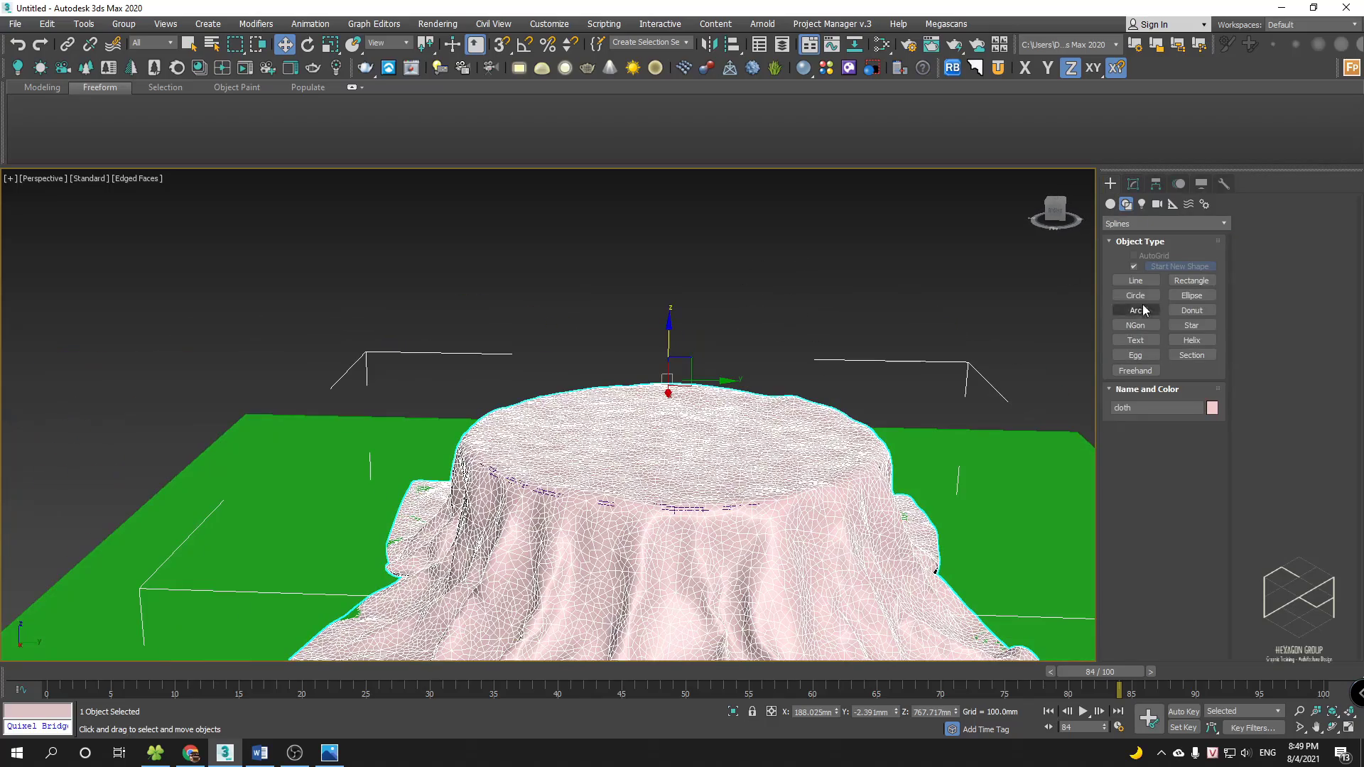
click(1204, 281)
key(f)
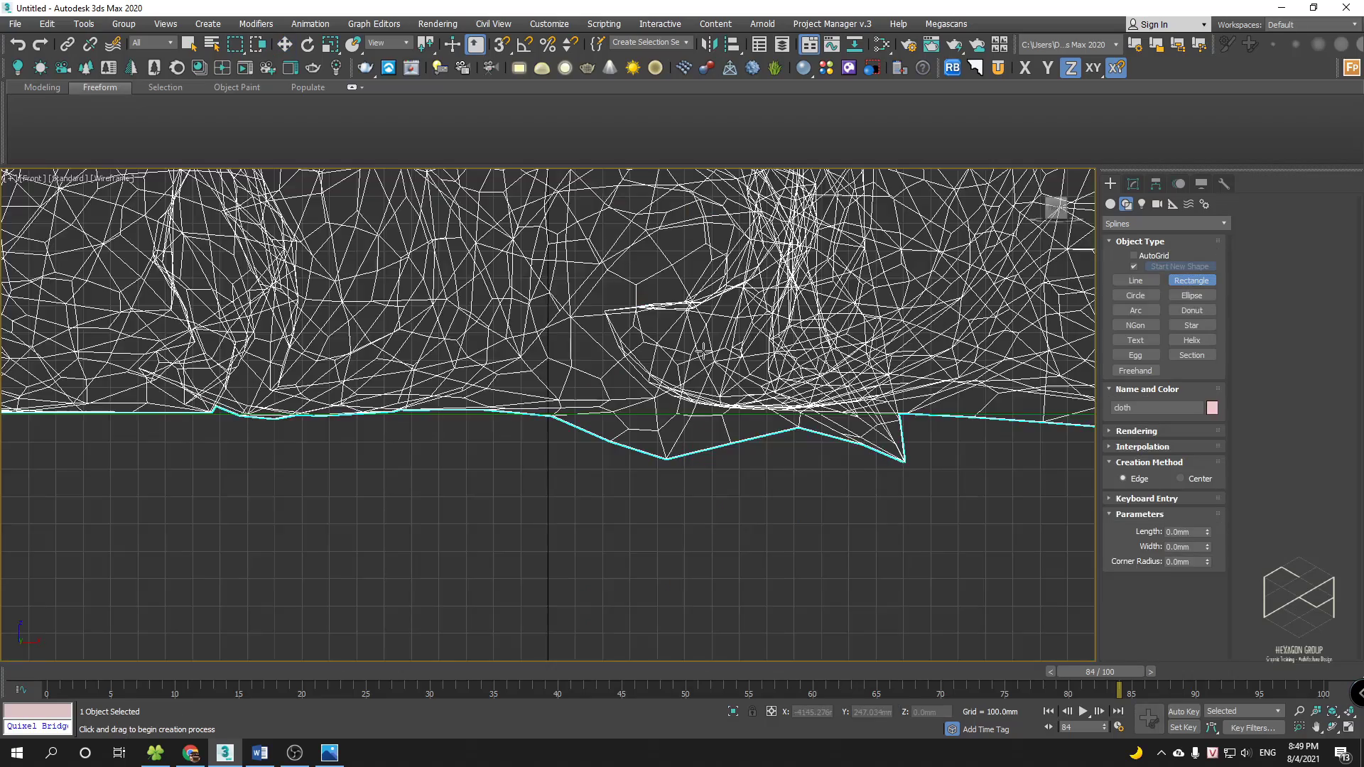
key(z)
scroll(699, 326, down, 4)
mouse_move(539, 295)
middle_down()
mouse_move(621, 363)
mouse_move(620, 329)
middle_up()
scroll(569, 307, up, 2)
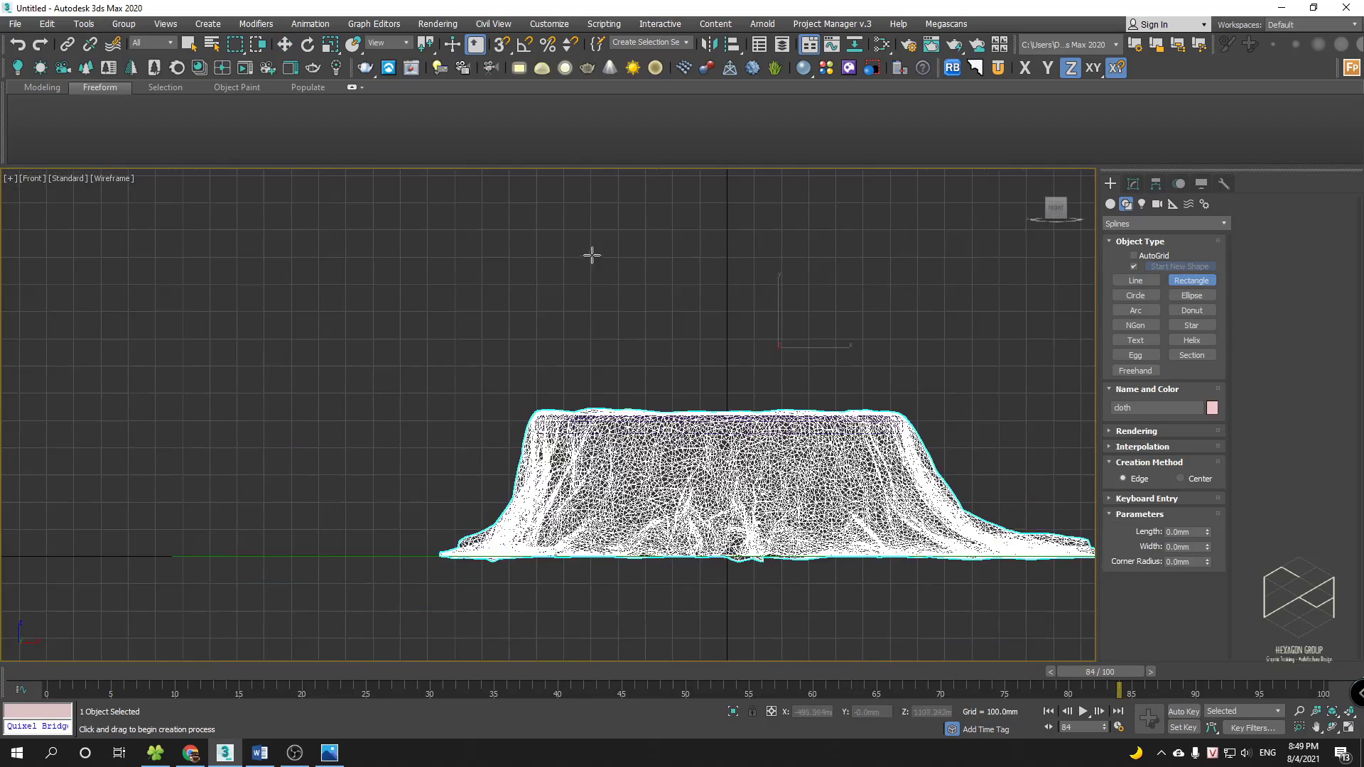
middle_drag(590, 256, 643, 422)
mouse_move(503, 190)
mouse_down()
mouse_move(587, 262)
mouse_move(697, 547)
mouse_up()
alt+middle_drag(759, 444, 796, 359)
- Add a Garment Maker modifier to the rectangle and set its Density to 0.03
click(1133, 184)
click(1166, 230)
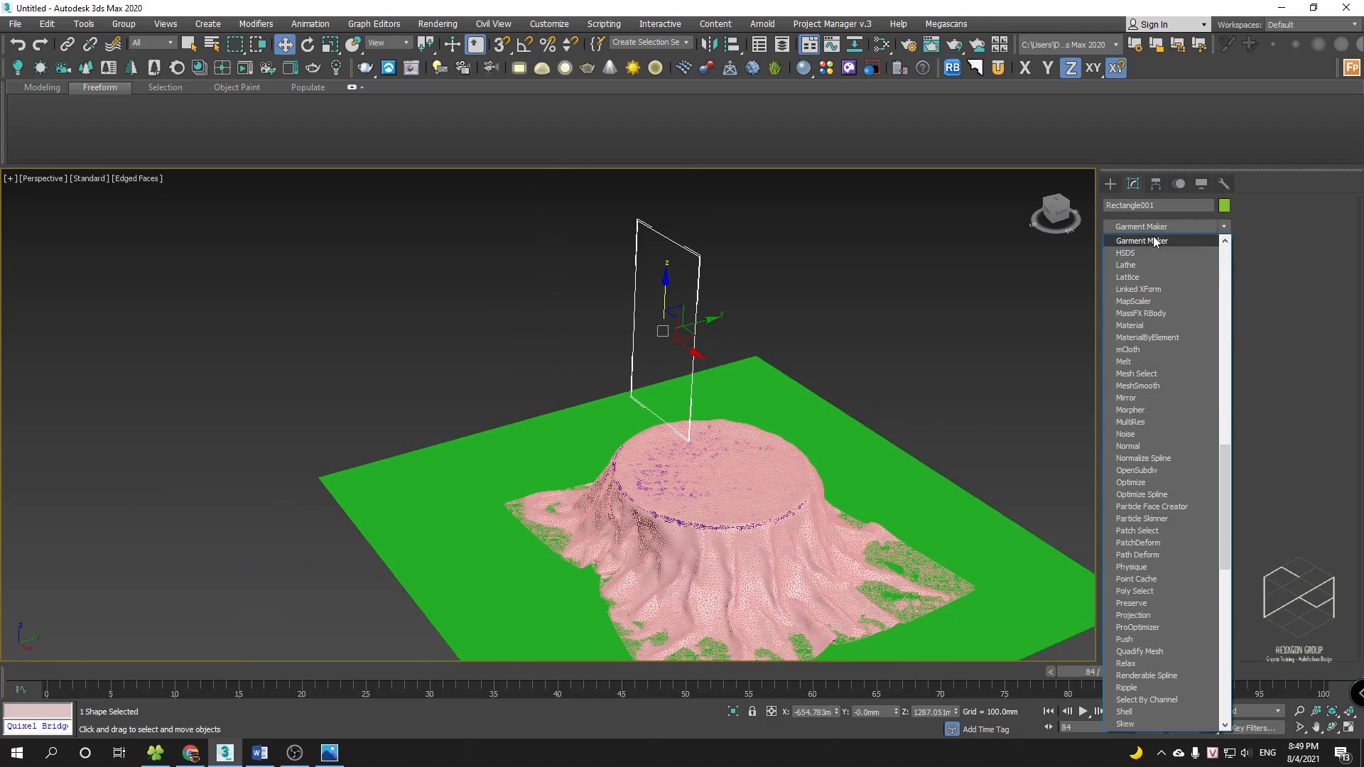
click(1153, 239)
alt+middle_drag(1009, 355, 1116, 387)
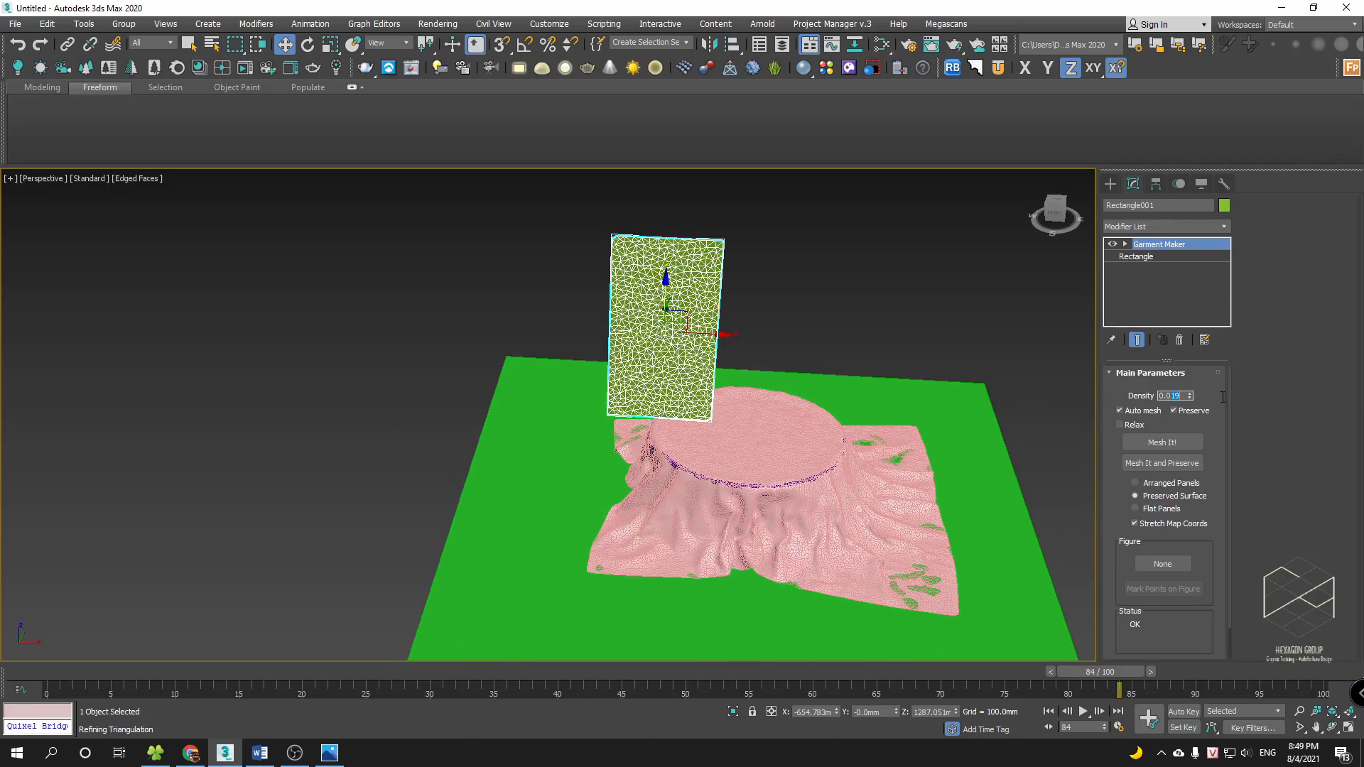
text(3)
key(Return)
alt+middle_drag(839, 402, 835, 440)
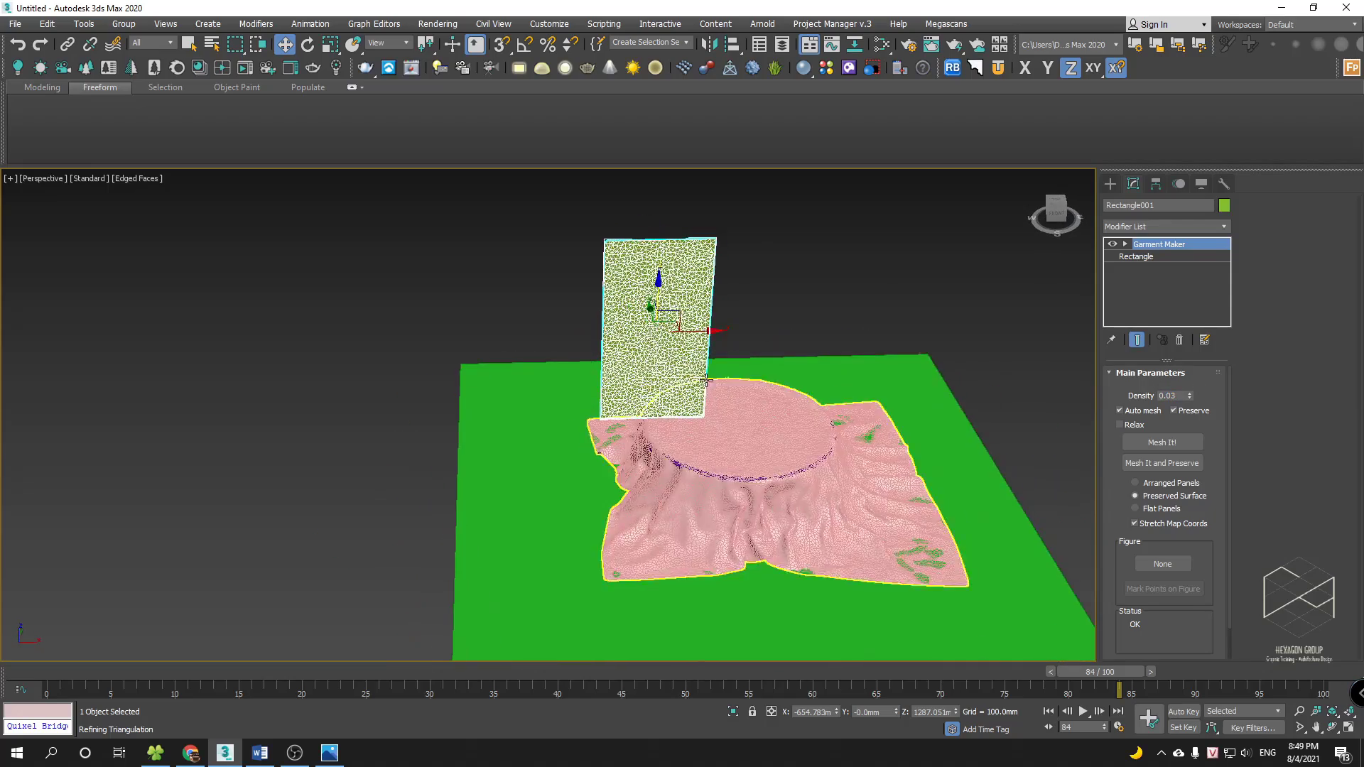
scroll(639, 355, up, 3)
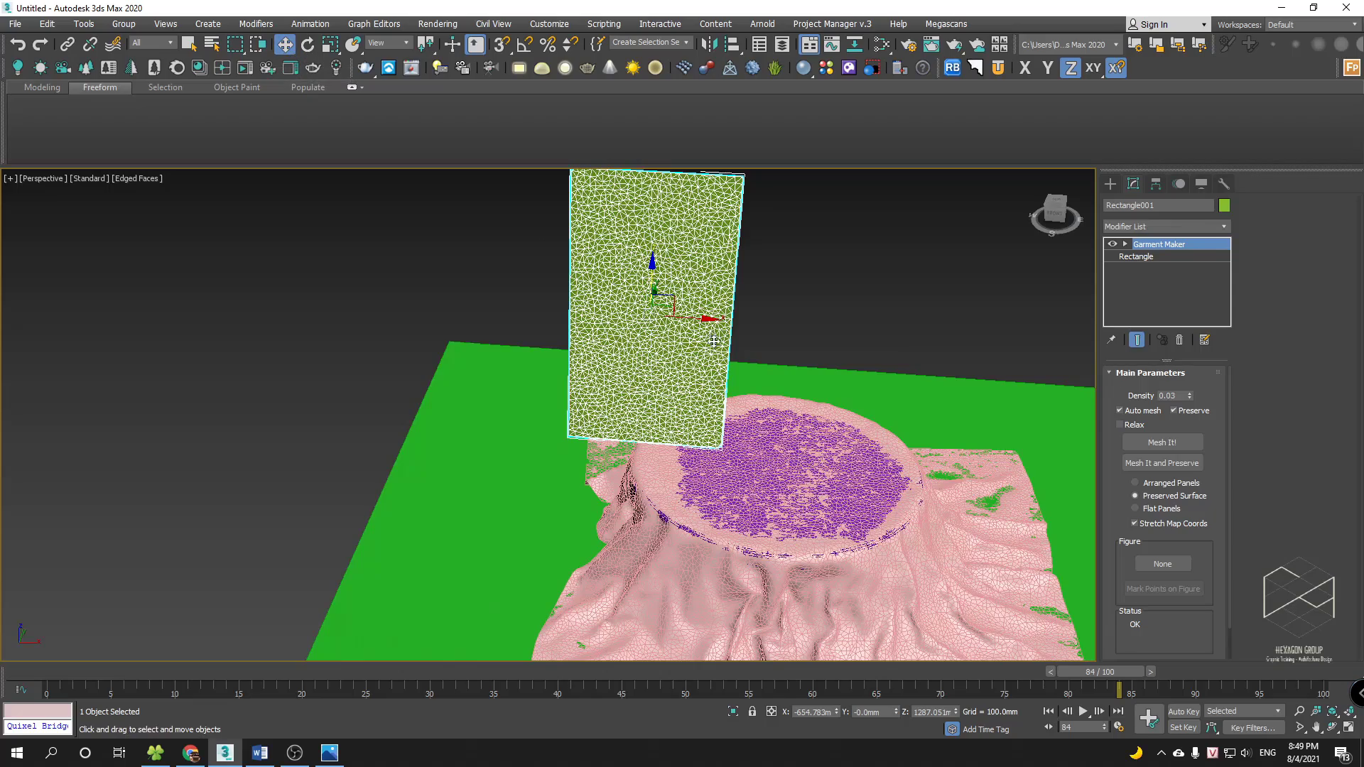
- Move the meshed rectangle over the tabletop and rotate it into a tilted diagonal pose
drag(702, 320, 763, 323)
alt+middle_drag(764, 323, 762, 279)
key(e)
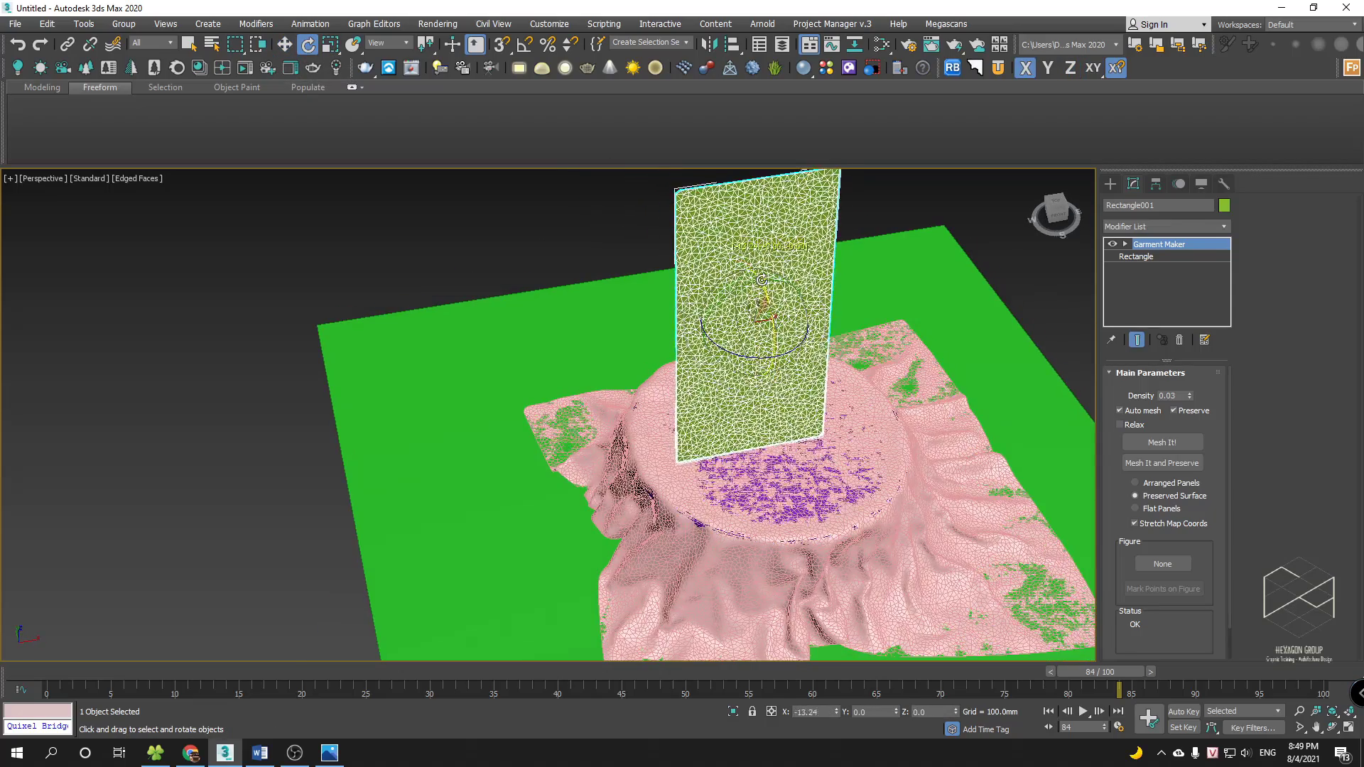
drag(762, 280, 755, 253)
drag(739, 357, 792, 360)
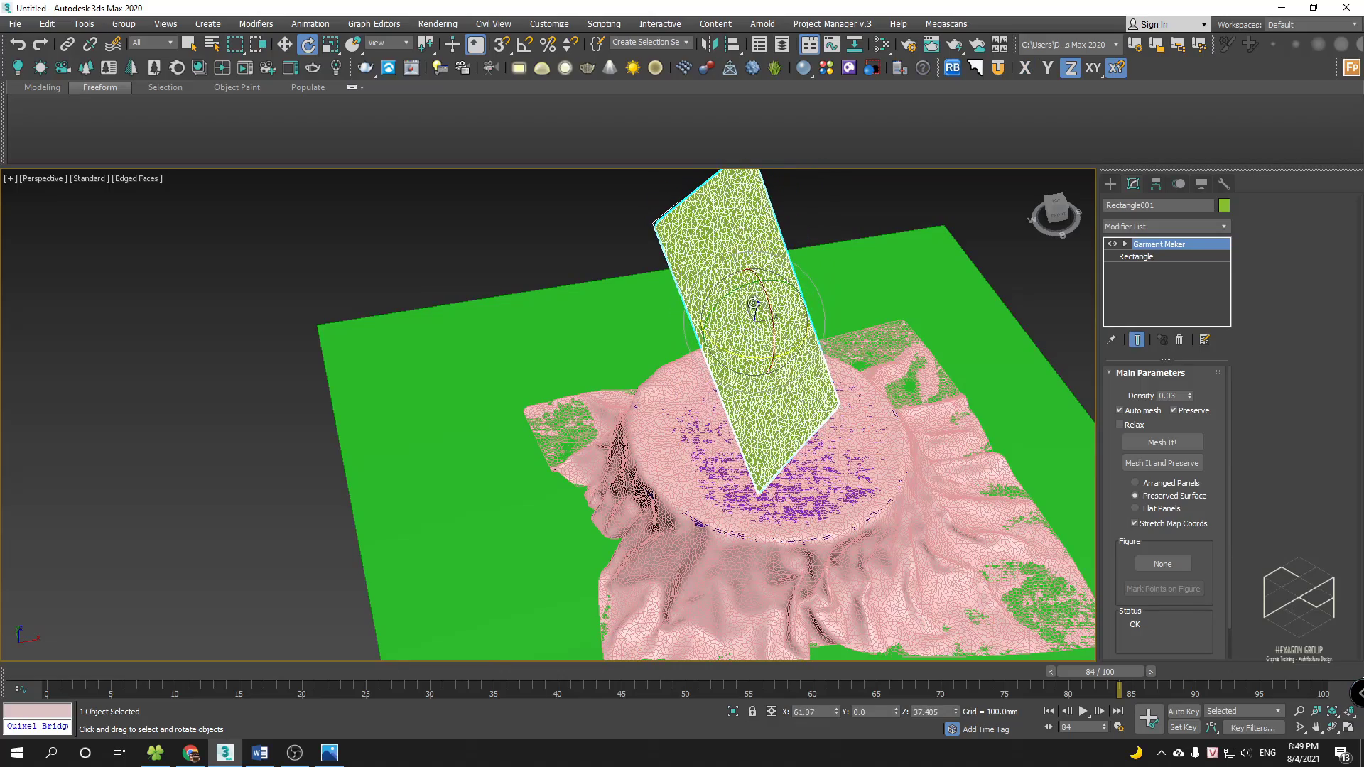
drag(753, 303, 776, 323)
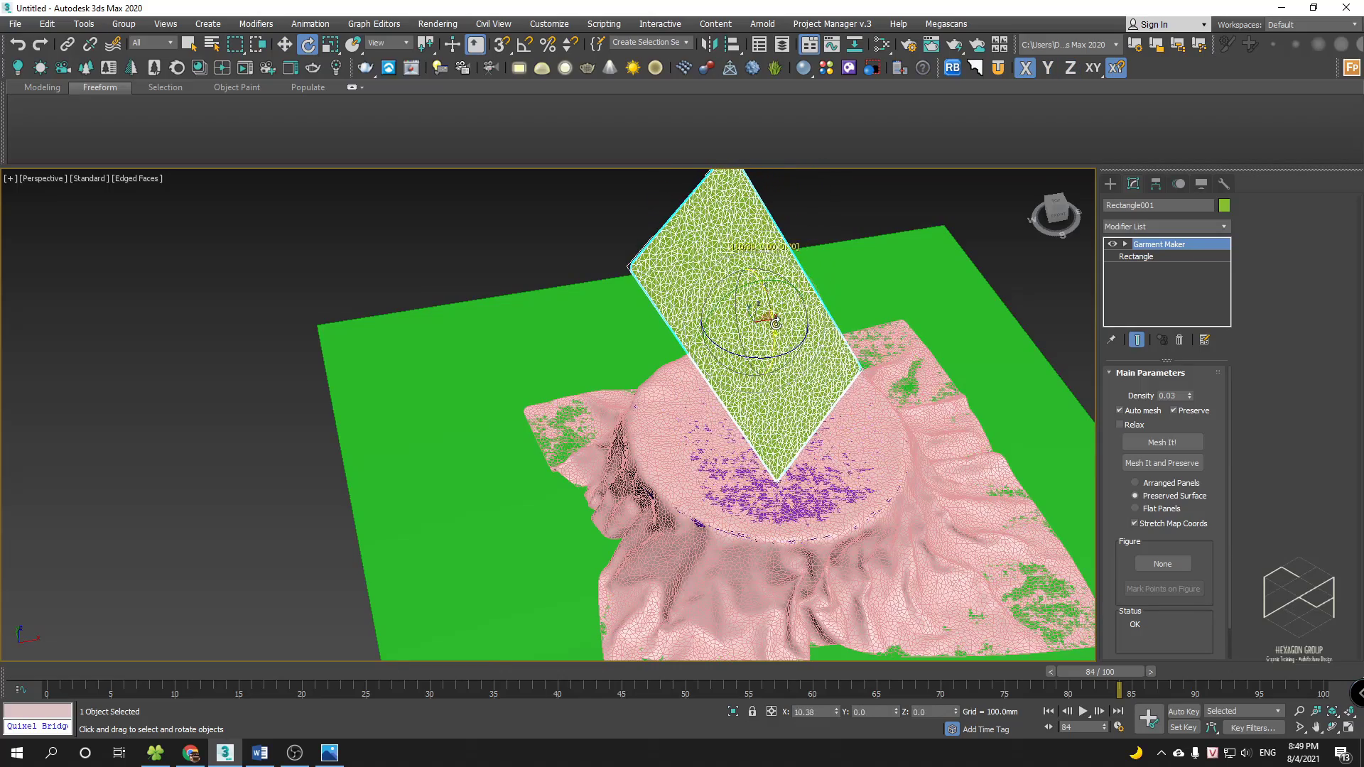
alt+middle_drag(775, 323, 711, 363)
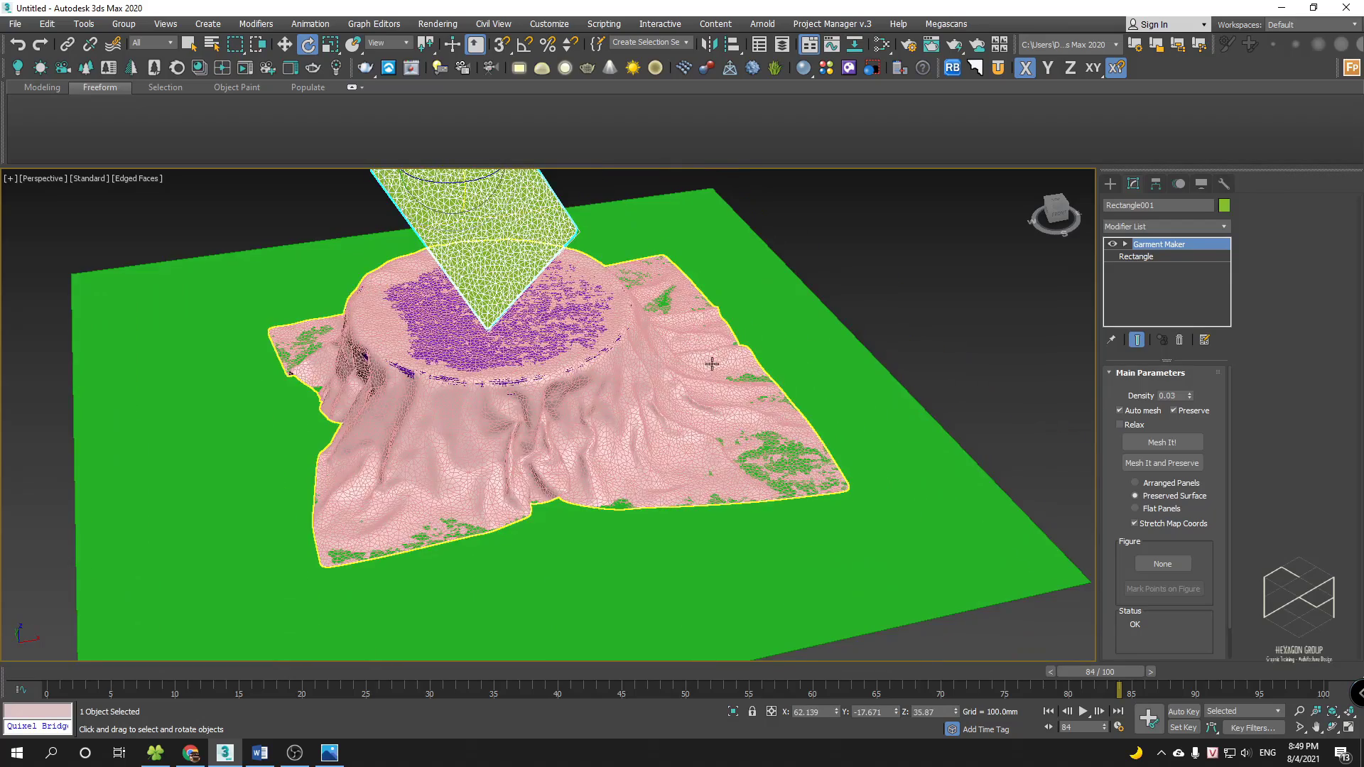
- Move the finished pink cloth along X, clear of the table and ground
click(712, 364)
scroll(712, 363, down, 5)
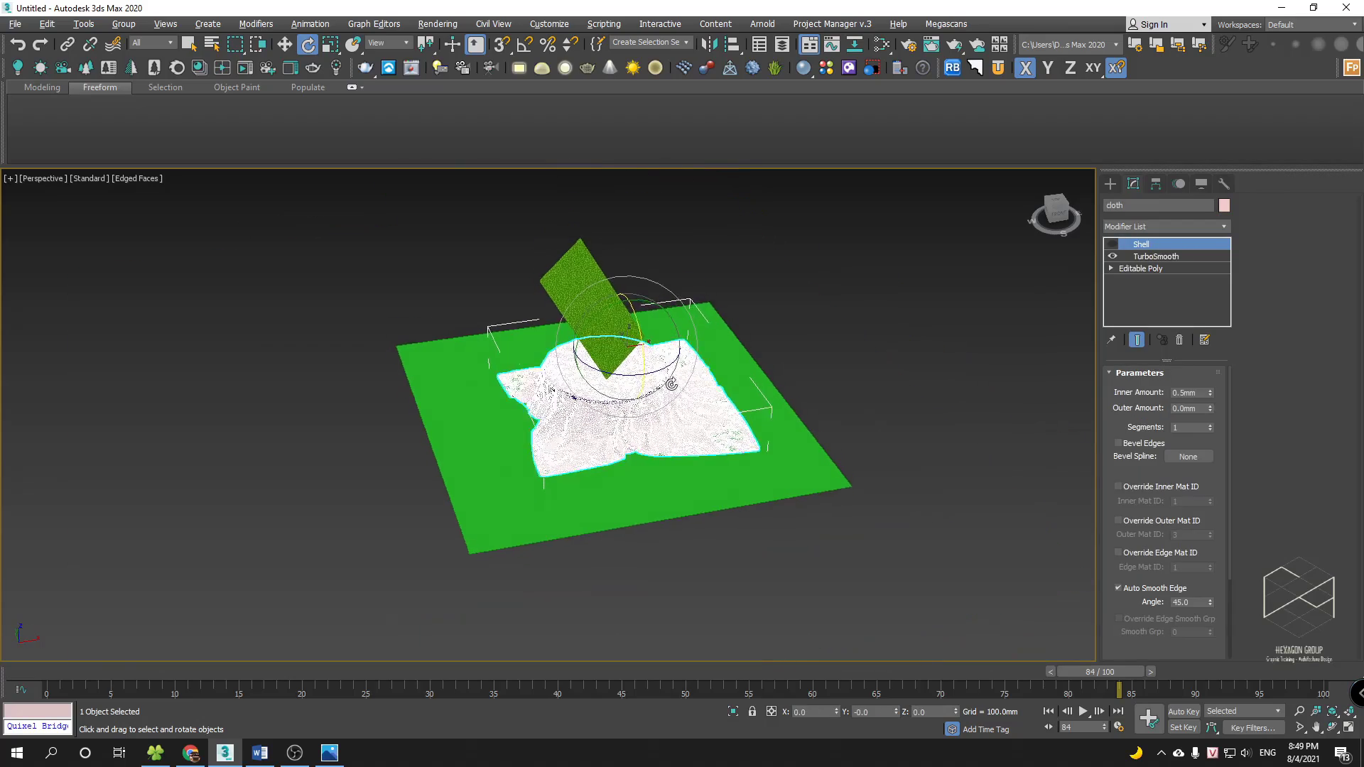
click(284, 44)
drag(679, 346, 1001, 336)
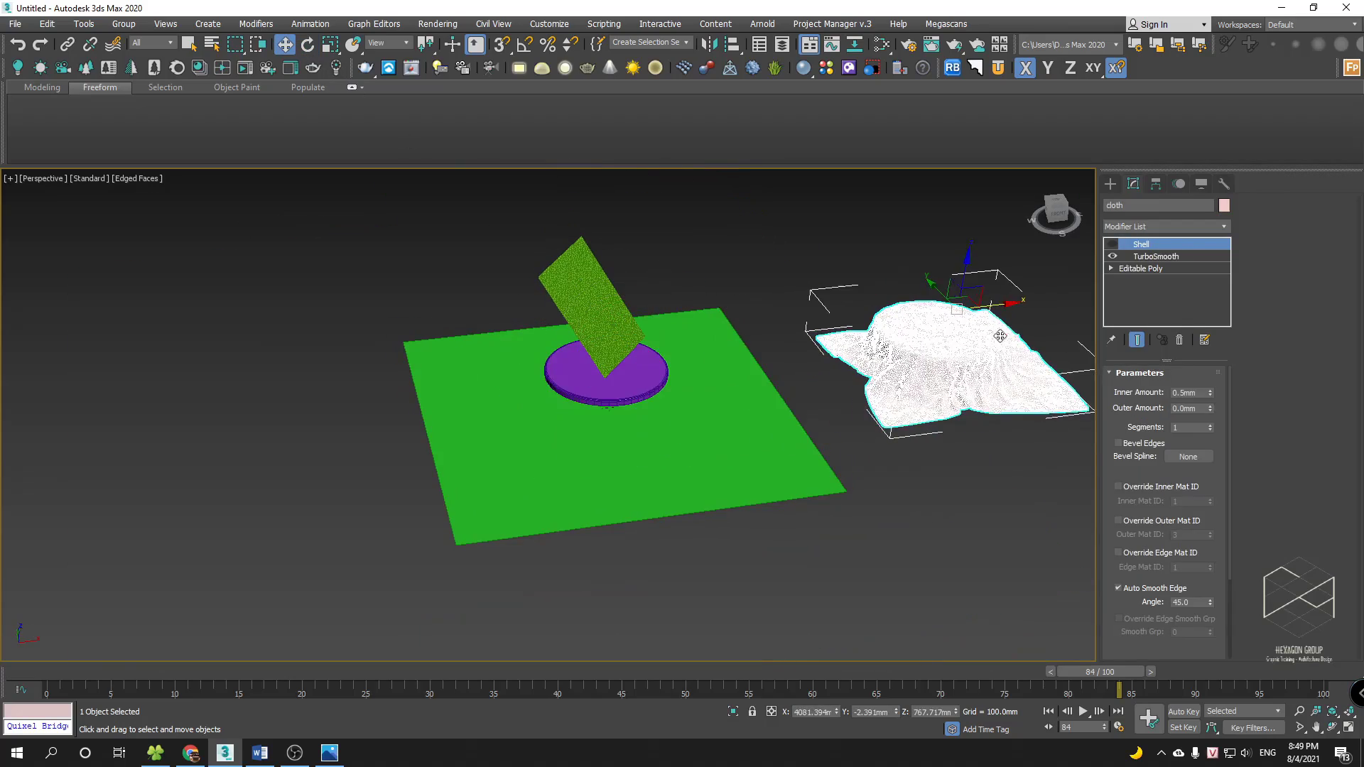
alt+middle_drag(1000, 336, 962, 434)
click(962, 434)
middle_drag(955, 368, 864, 447)
- Hide the edged-faces display and delete the old Cloth modifier from the tabletop and the ground
key(F4)
scroll(593, 425, up, 3)
mouse_move(550, 416)
alt+middle_down()
mouse_move(593, 425)
mouse_move(584, 435)
mouse_move(614, 389)
alt+middle_up()
scroll(584, 433, up, 3)
click(623, 409)
ctrl+click(745, 421)
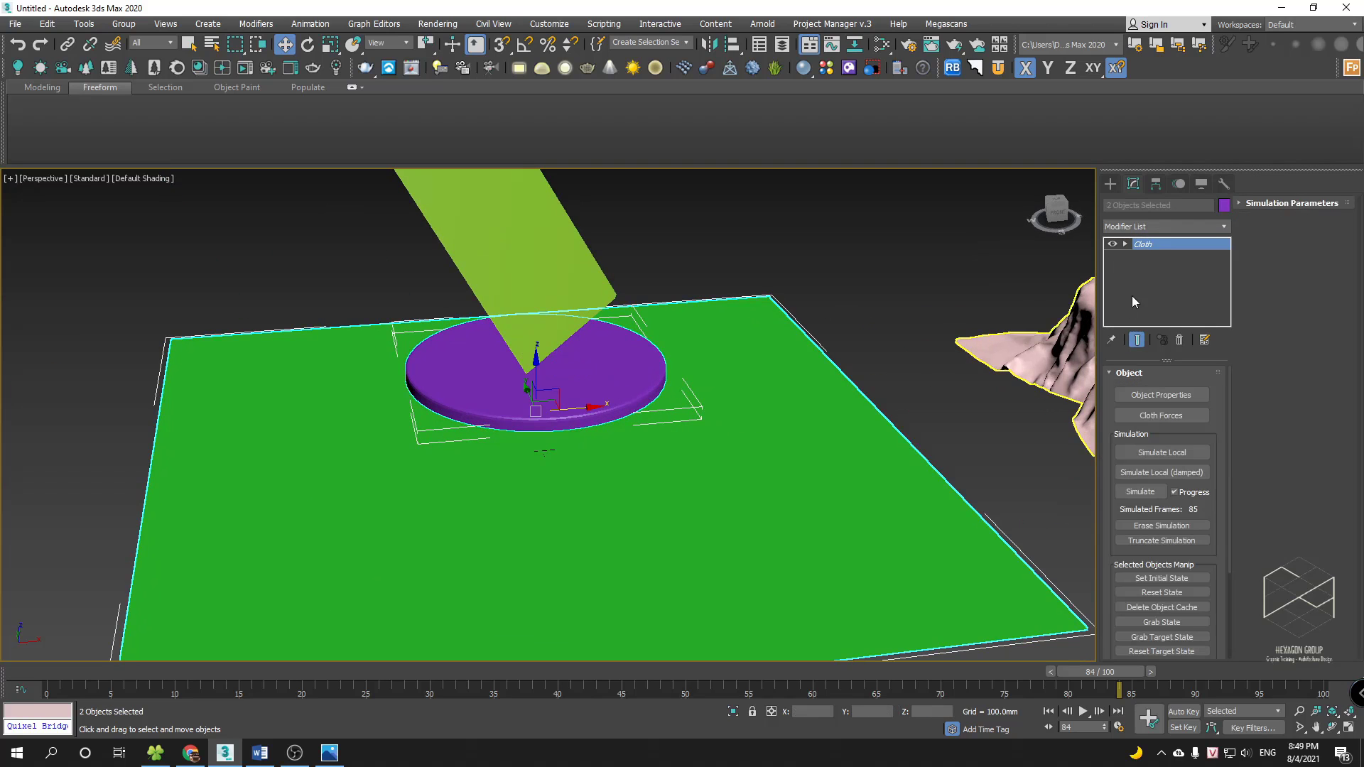
click(639, 356)
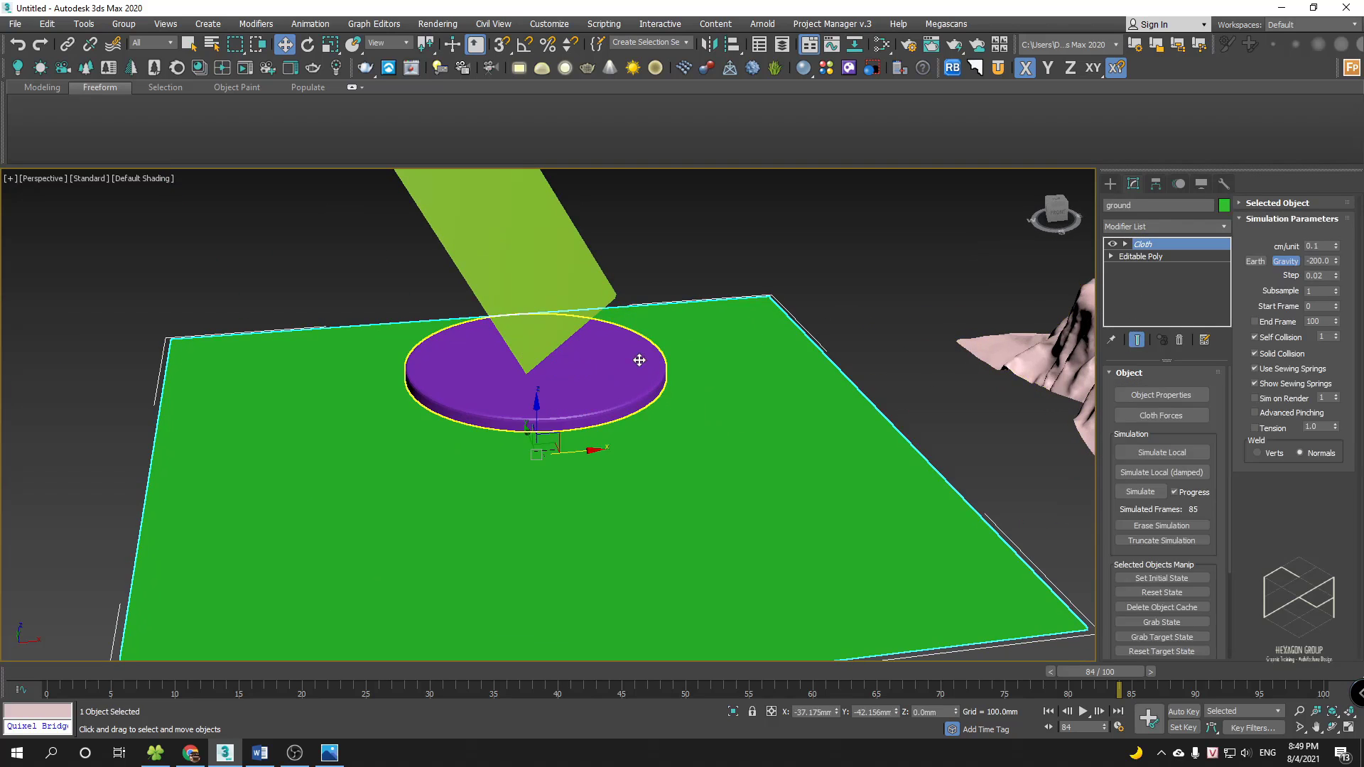
click(1176, 341)
click(875, 402)
click(1180, 342)
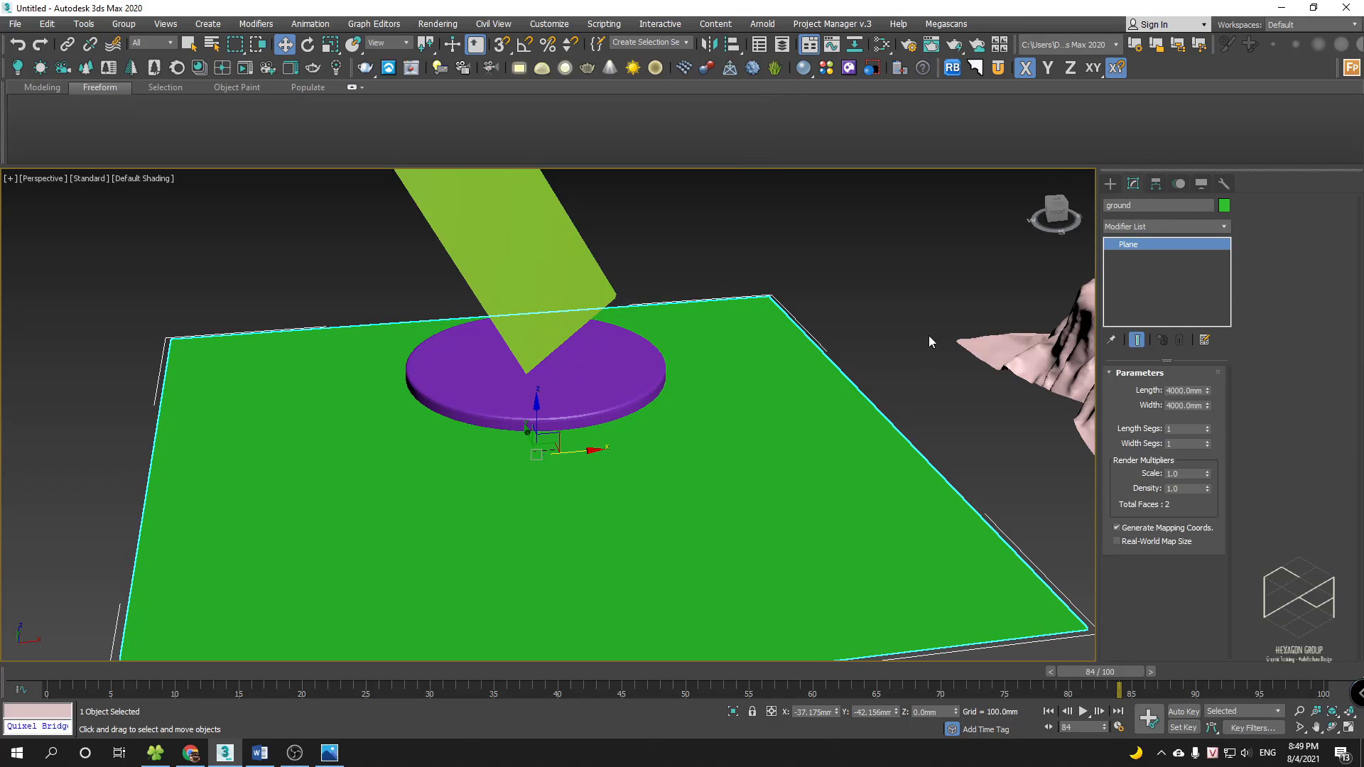
- Add a Cloth modifier above Garment Maker on the tilted rectangle
middle_drag(495, 202, 584, 306)
click(576, 292)
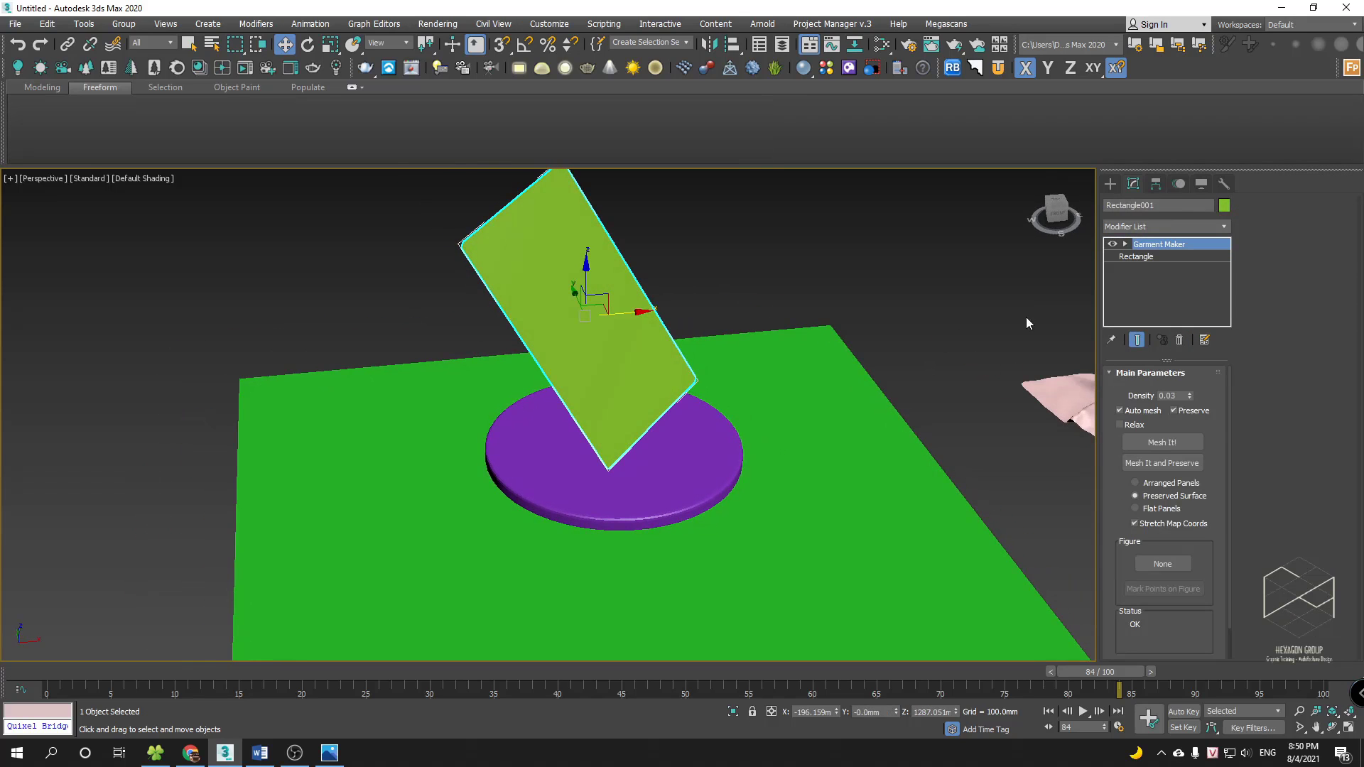
click(1166, 224)
key(c)
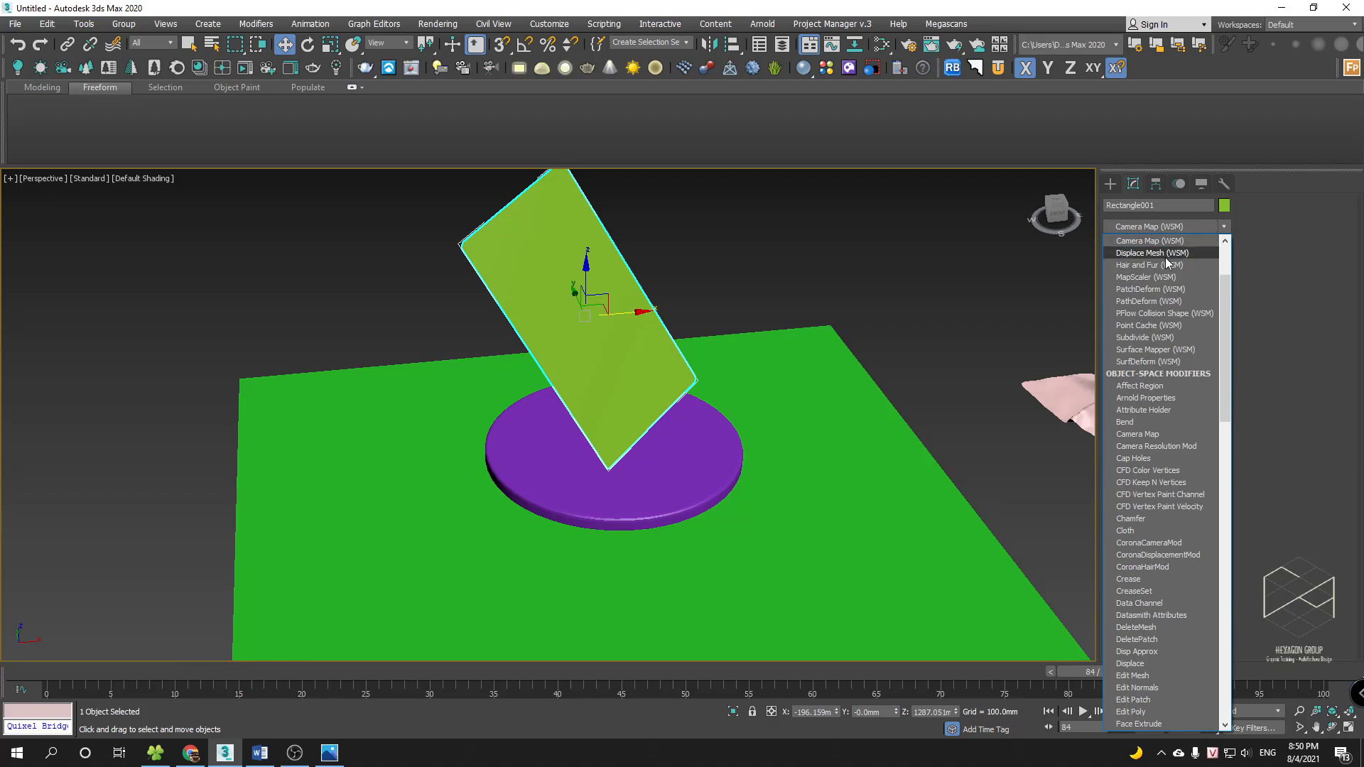
scroll(1141, 355, down, 5)
click(1140, 338)
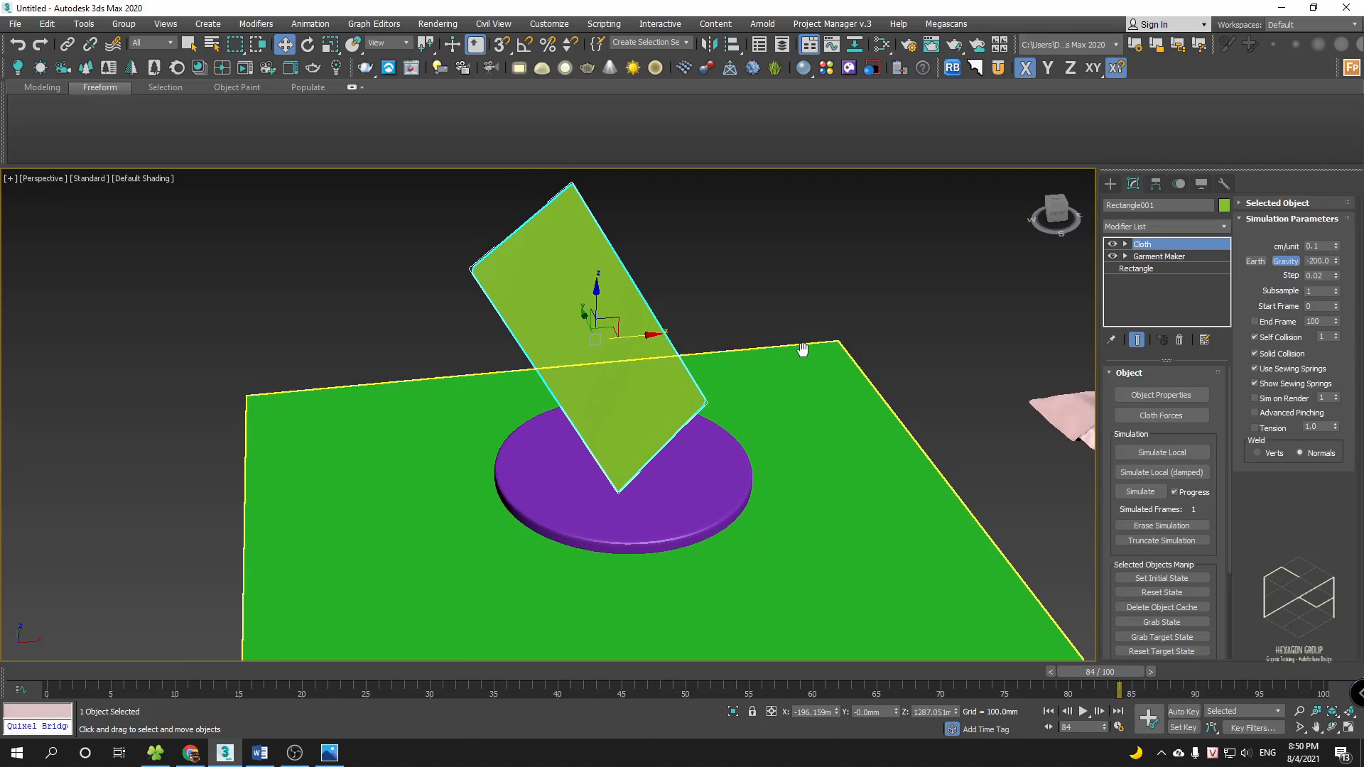
alt+middle_drag(803, 350, 790, 351)
- Define Rectangle001 as Cloth with the Silk preset, and enable Use Panel Properties
click(1158, 395)
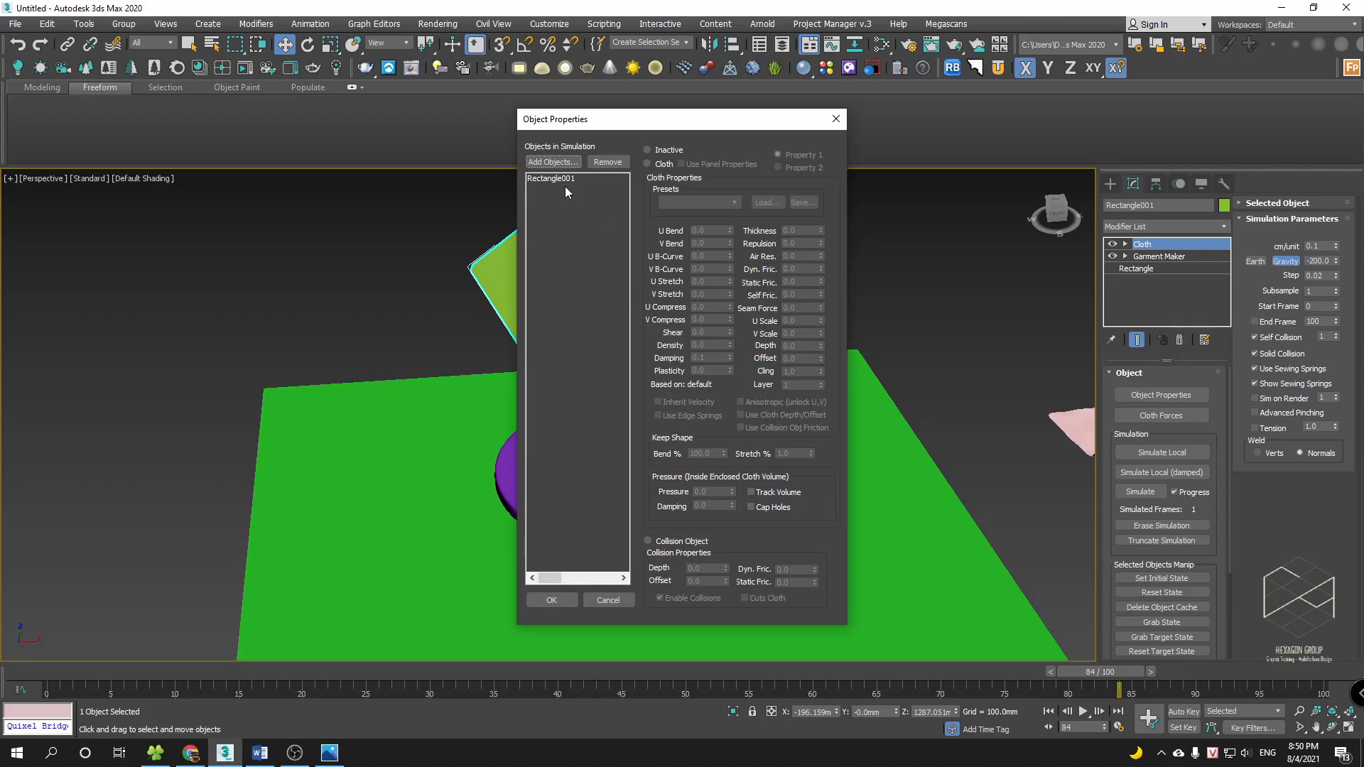
click(657, 164)
click(713, 201)
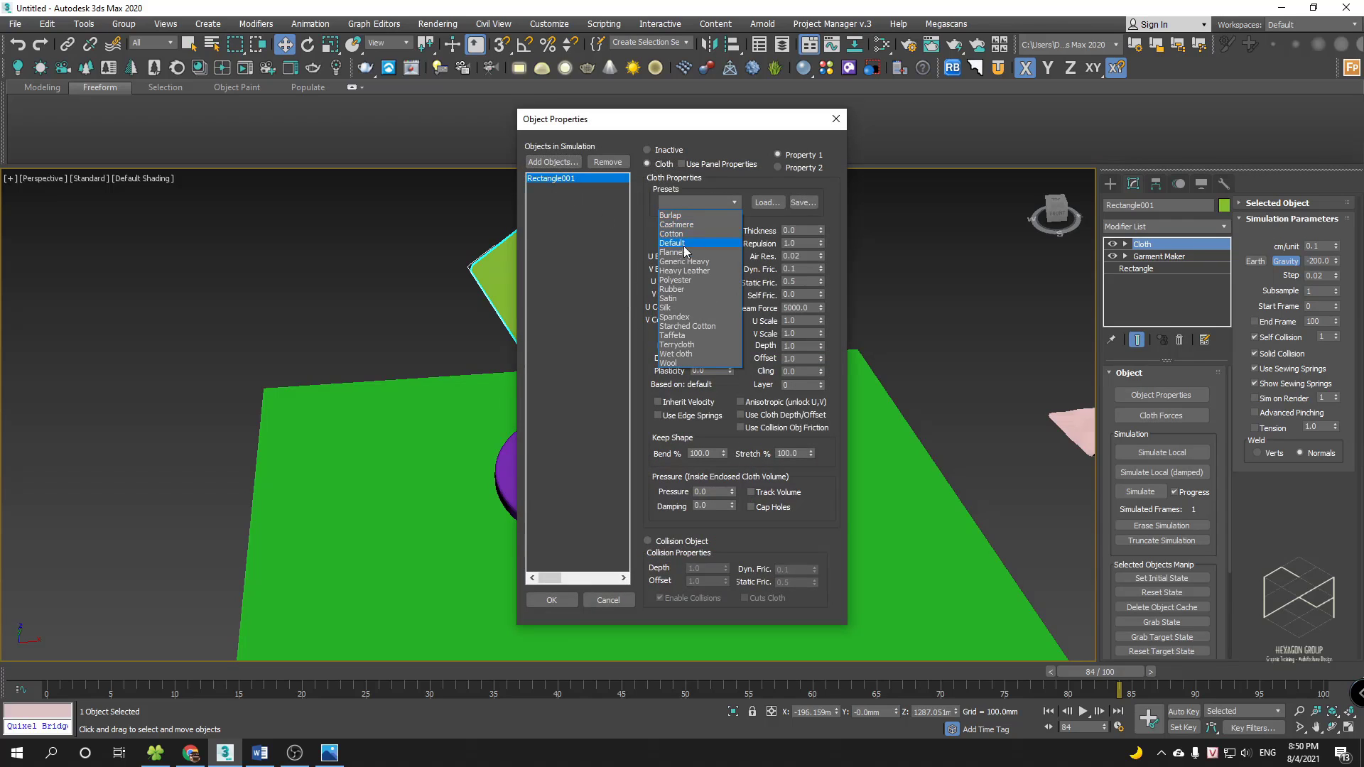
click(673, 307)
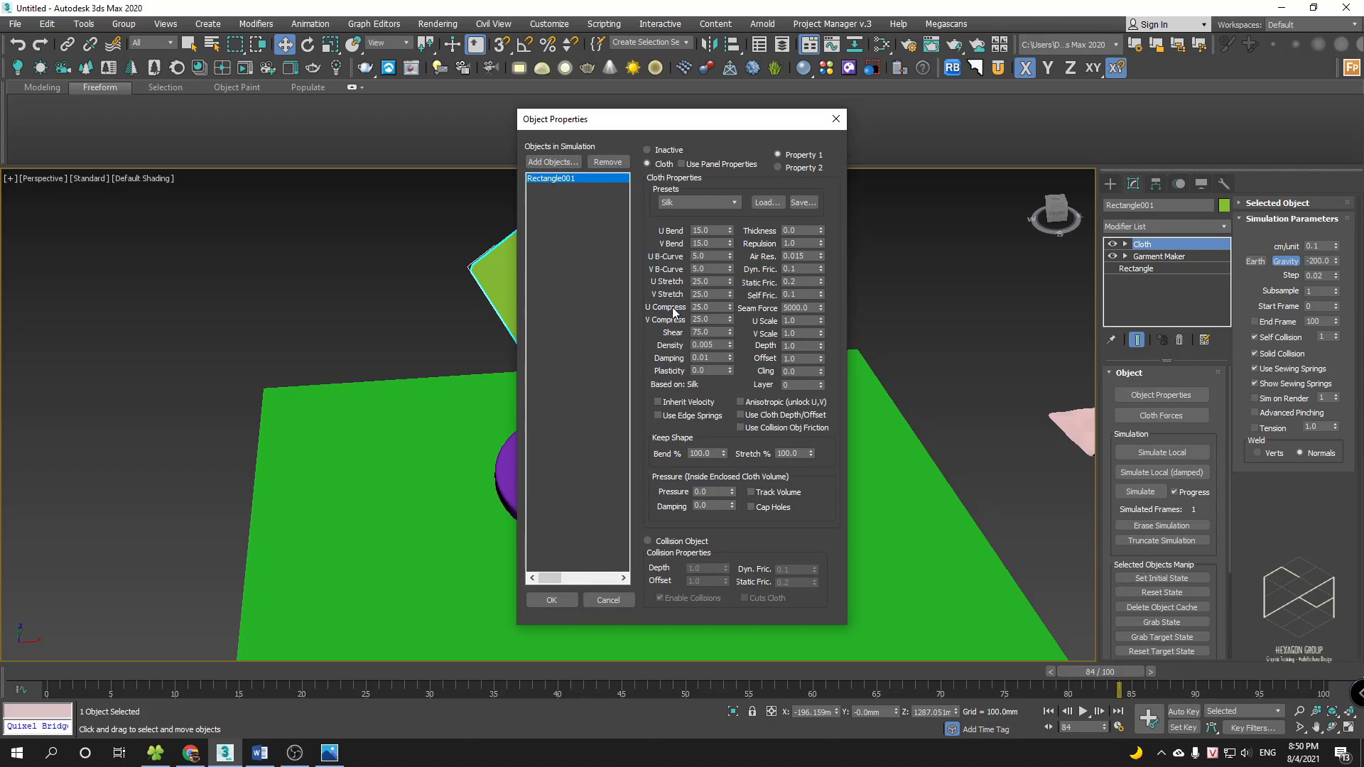
click(682, 164)
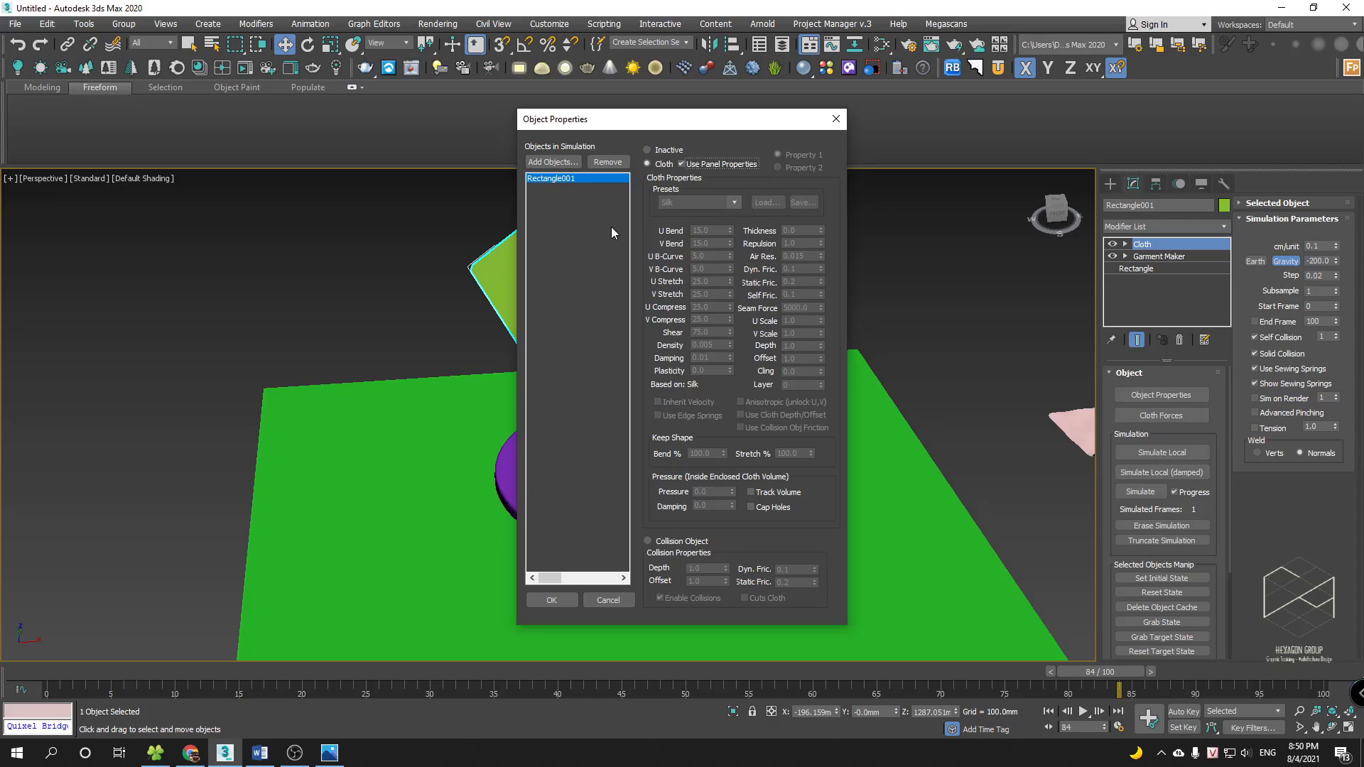
- Add the ground and tabletop to the simulation as collision objects, and set the tabletop's collision Depth to 10
click(553, 162)
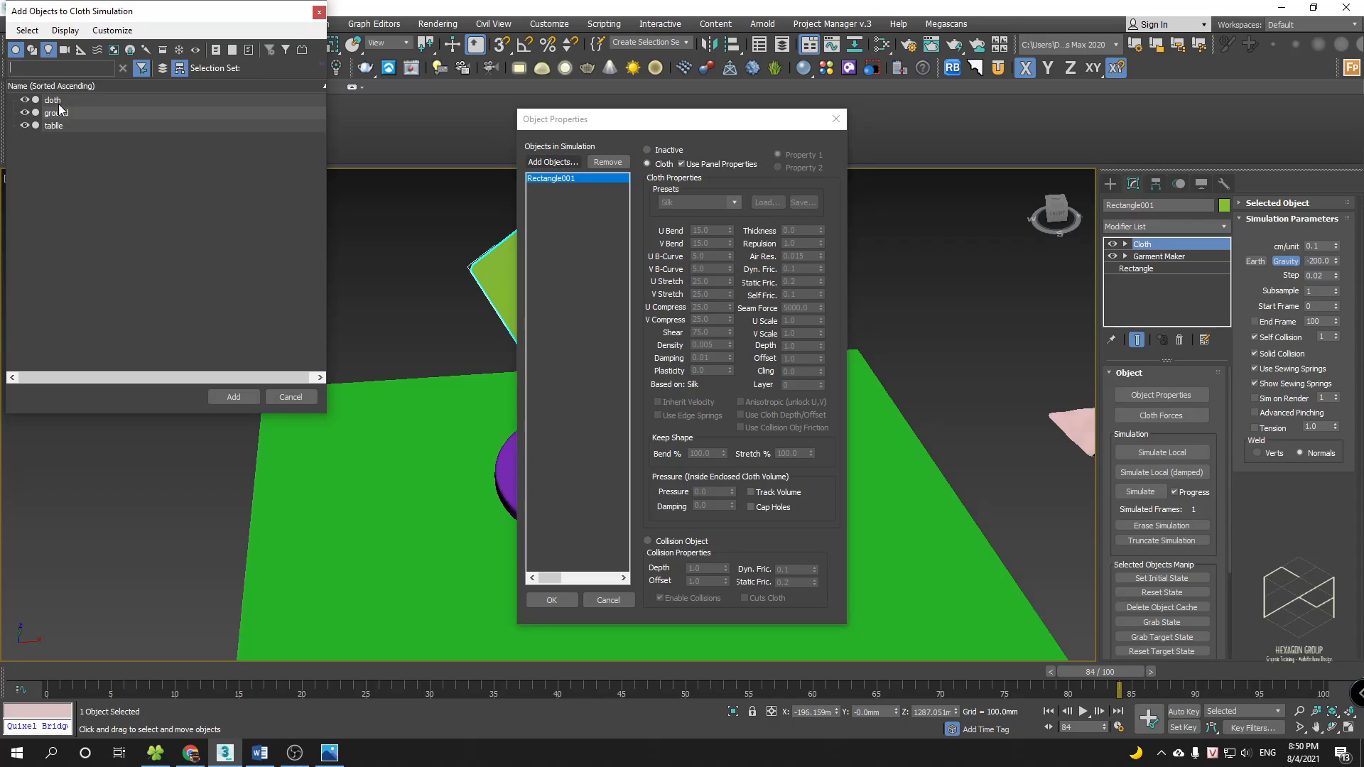
click(56, 113)
ctrl+click(57, 126)
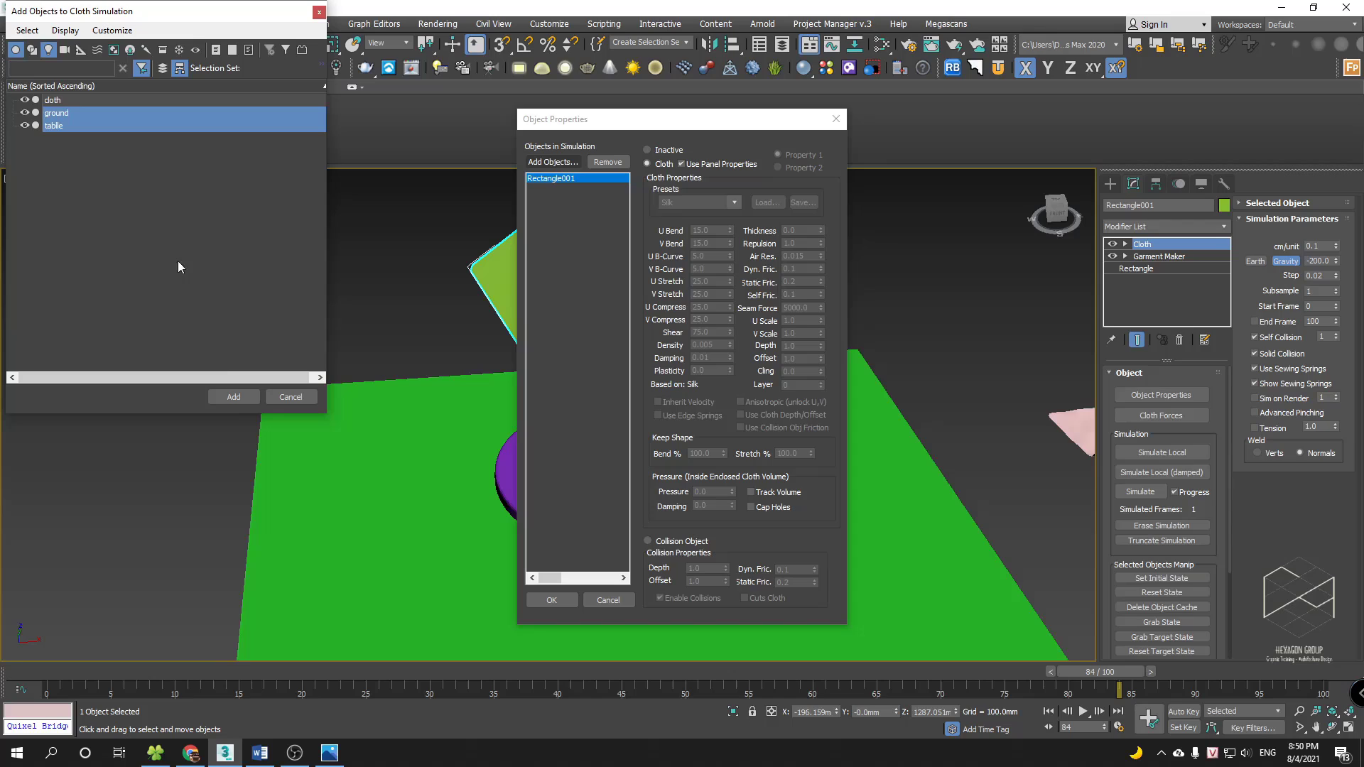
click(233, 397)
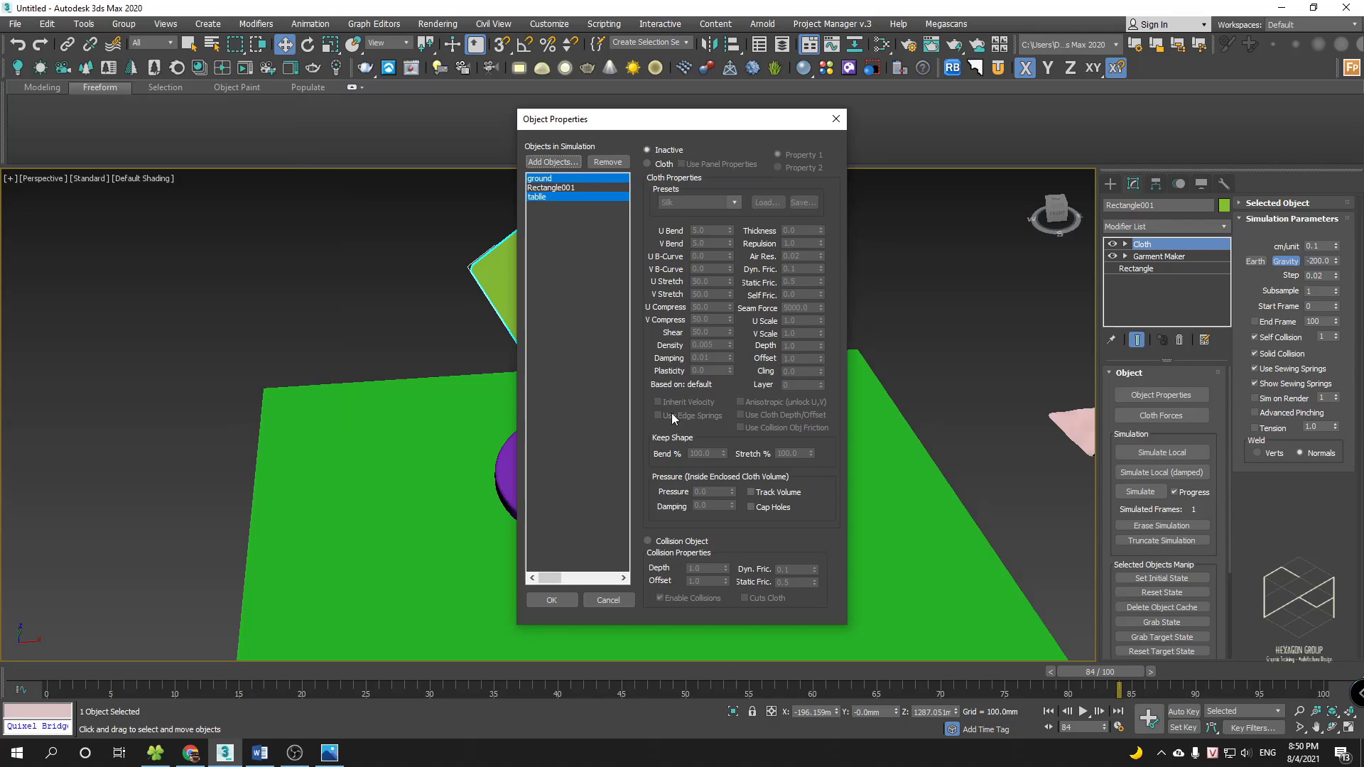
click(658, 541)
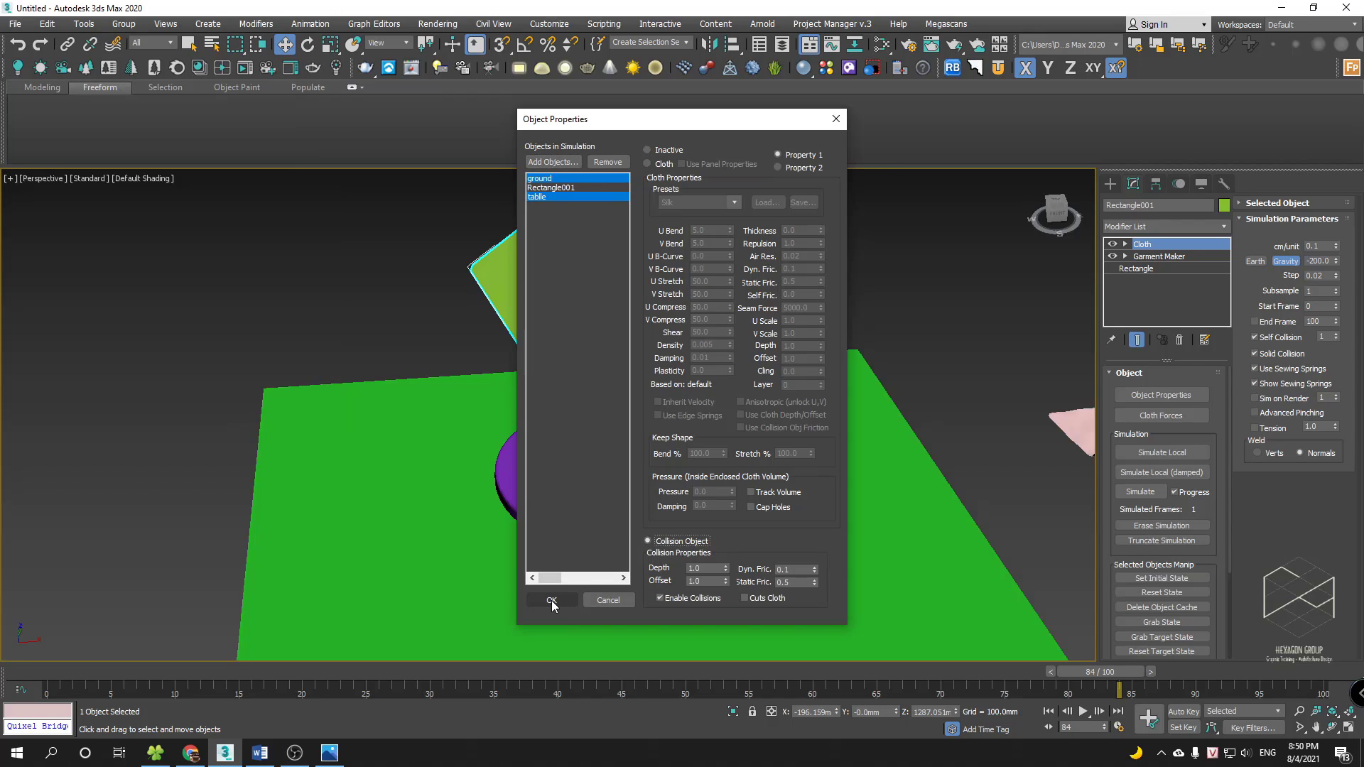
click(534, 198)
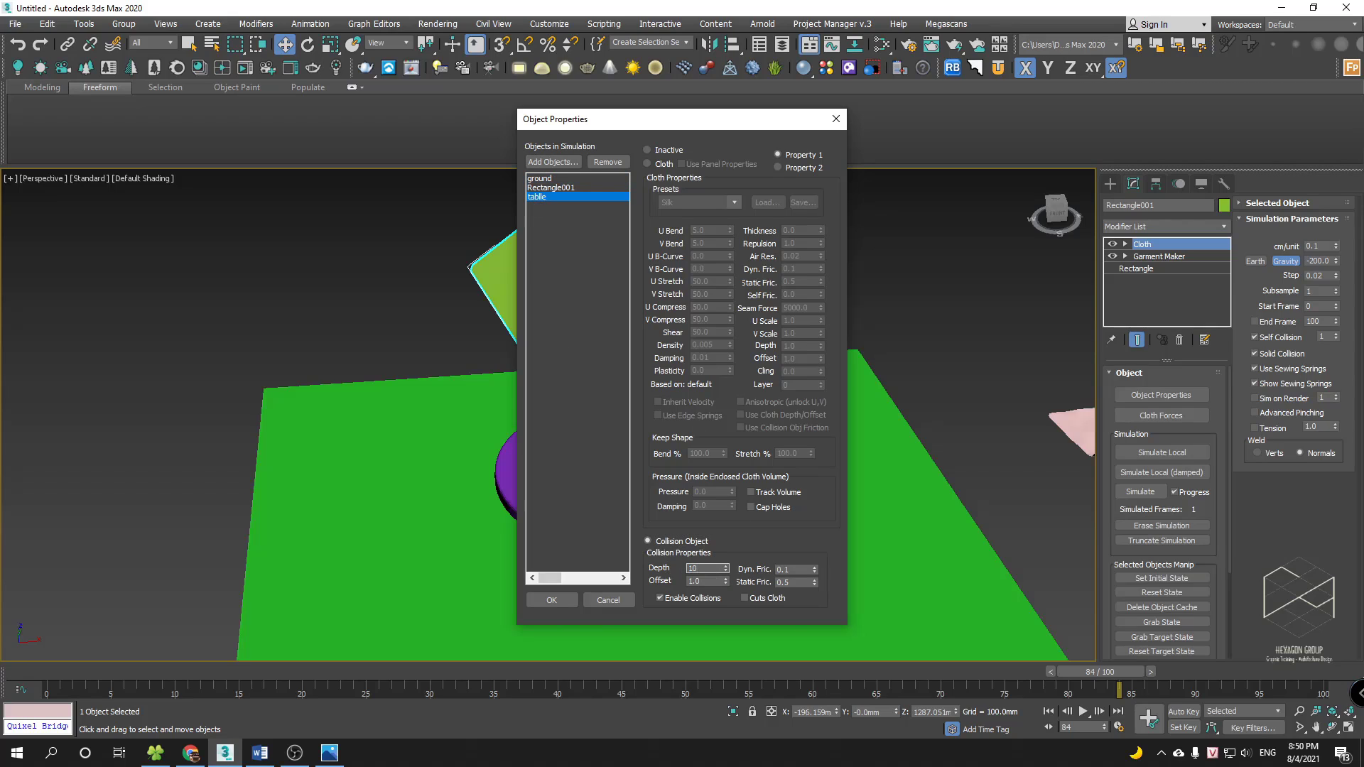
click(560, 606)
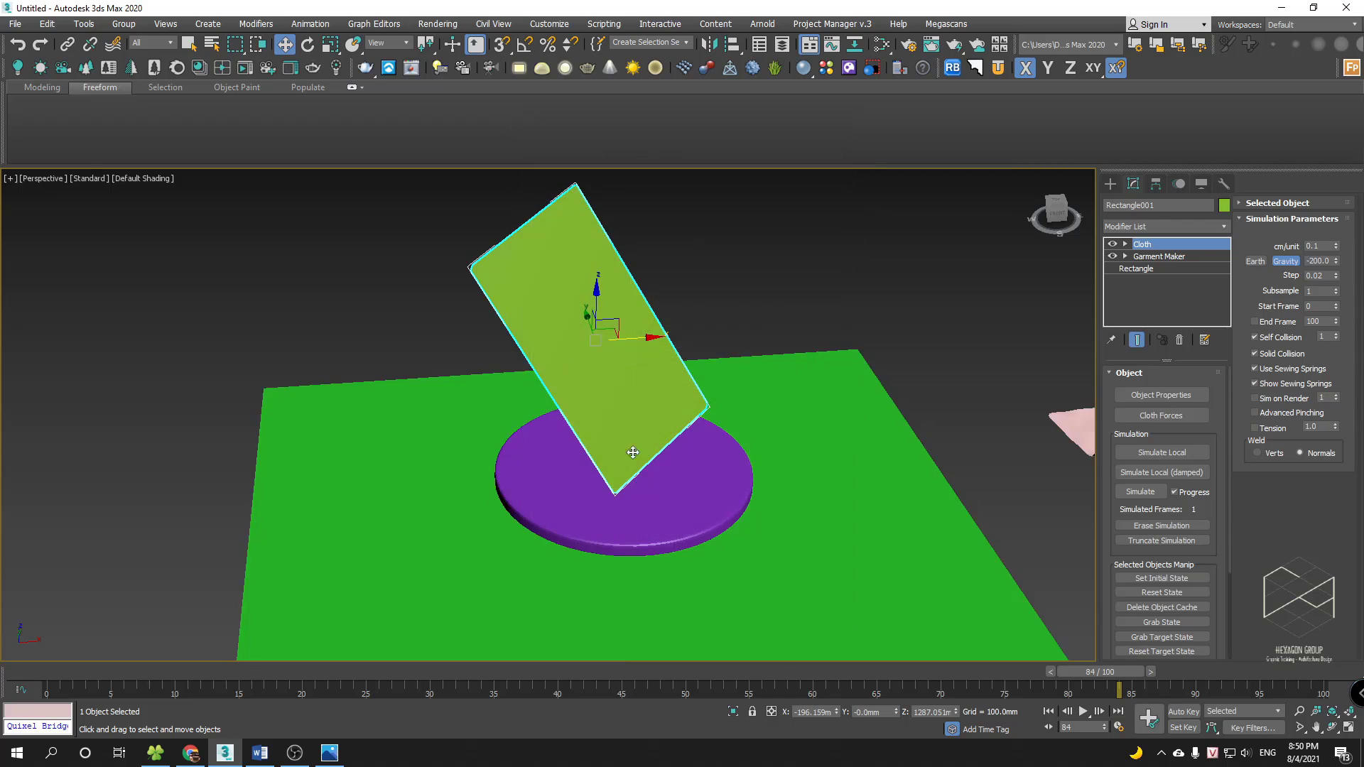
- Set the gravity to -980, run a trial simulation of the falling cloth, and reset the cloth to its starting state
middle_drag(668, 419, 665, 373)
click(1159, 491)
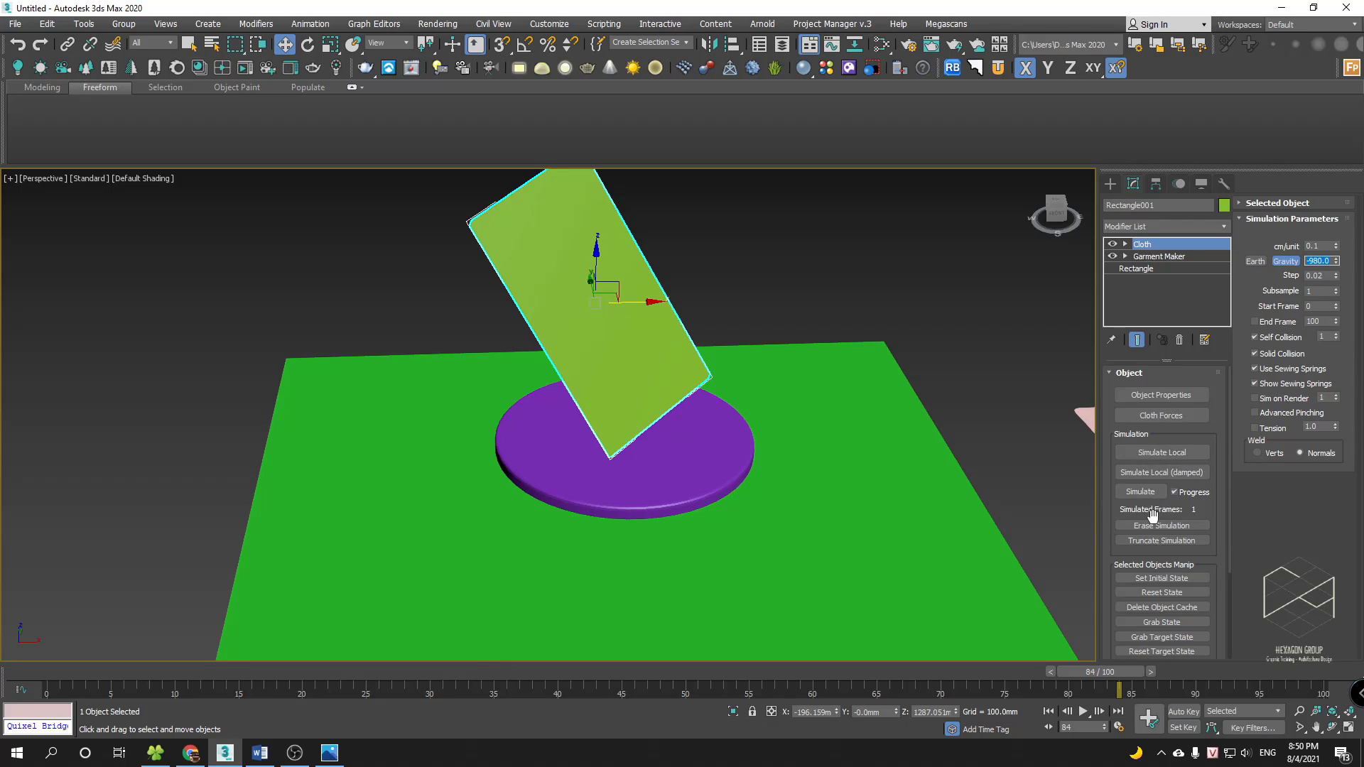
click(1141, 491)
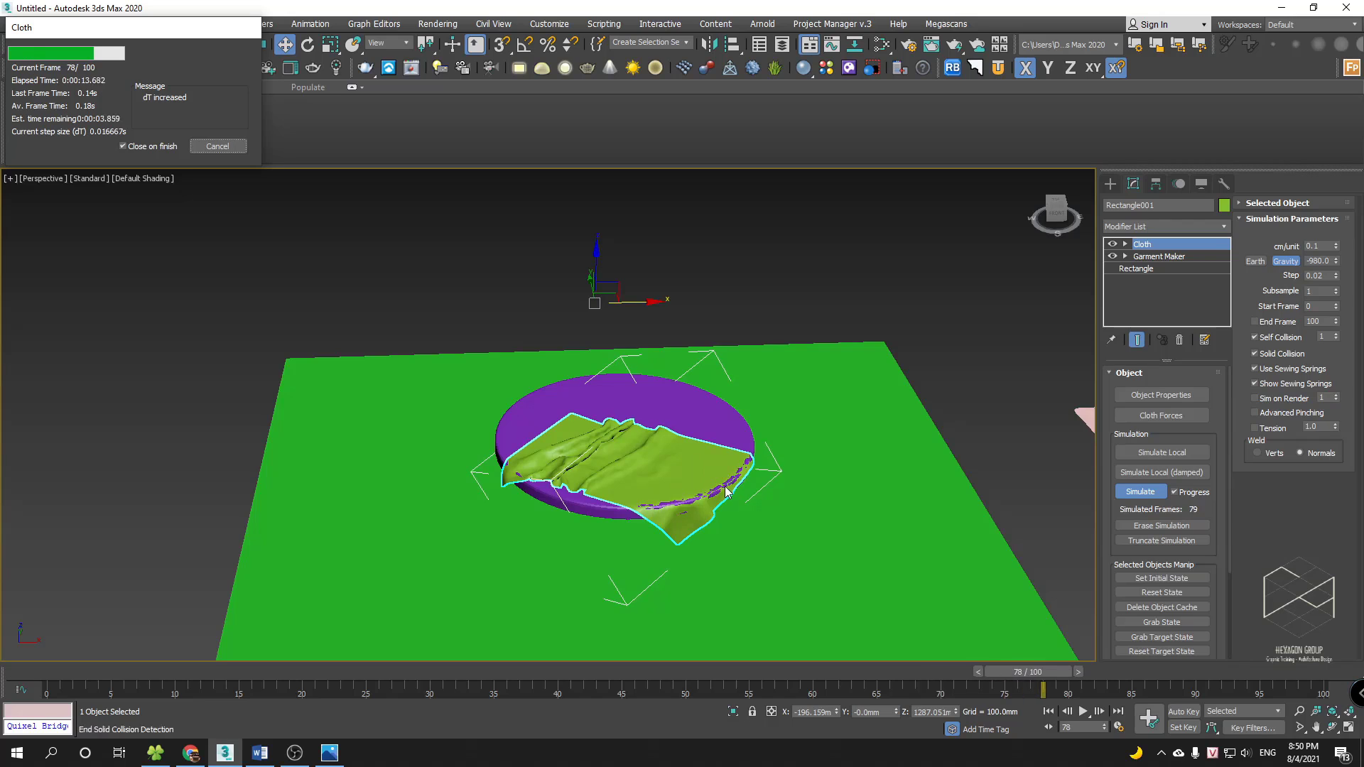
click(218, 146)
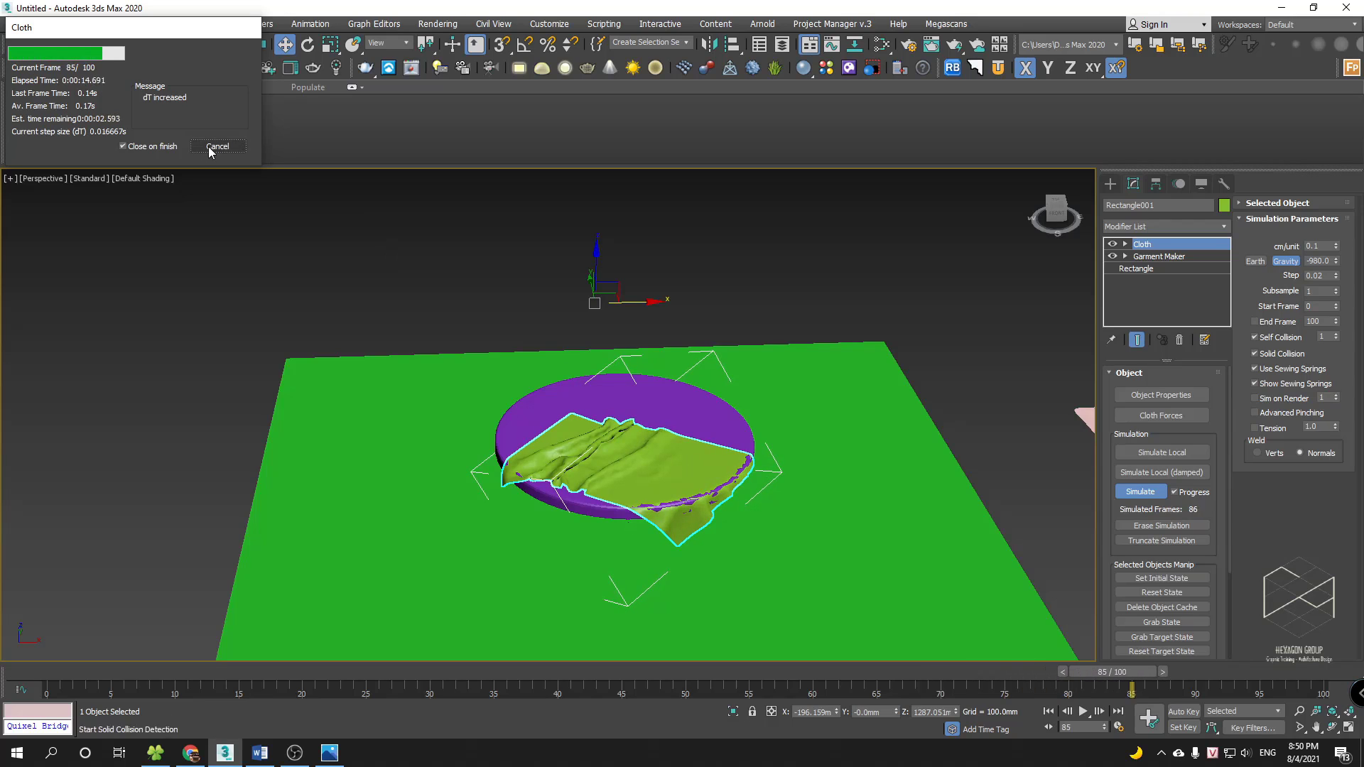
click(1185, 596)
alt+middle_drag(697, 457, 716, 452)
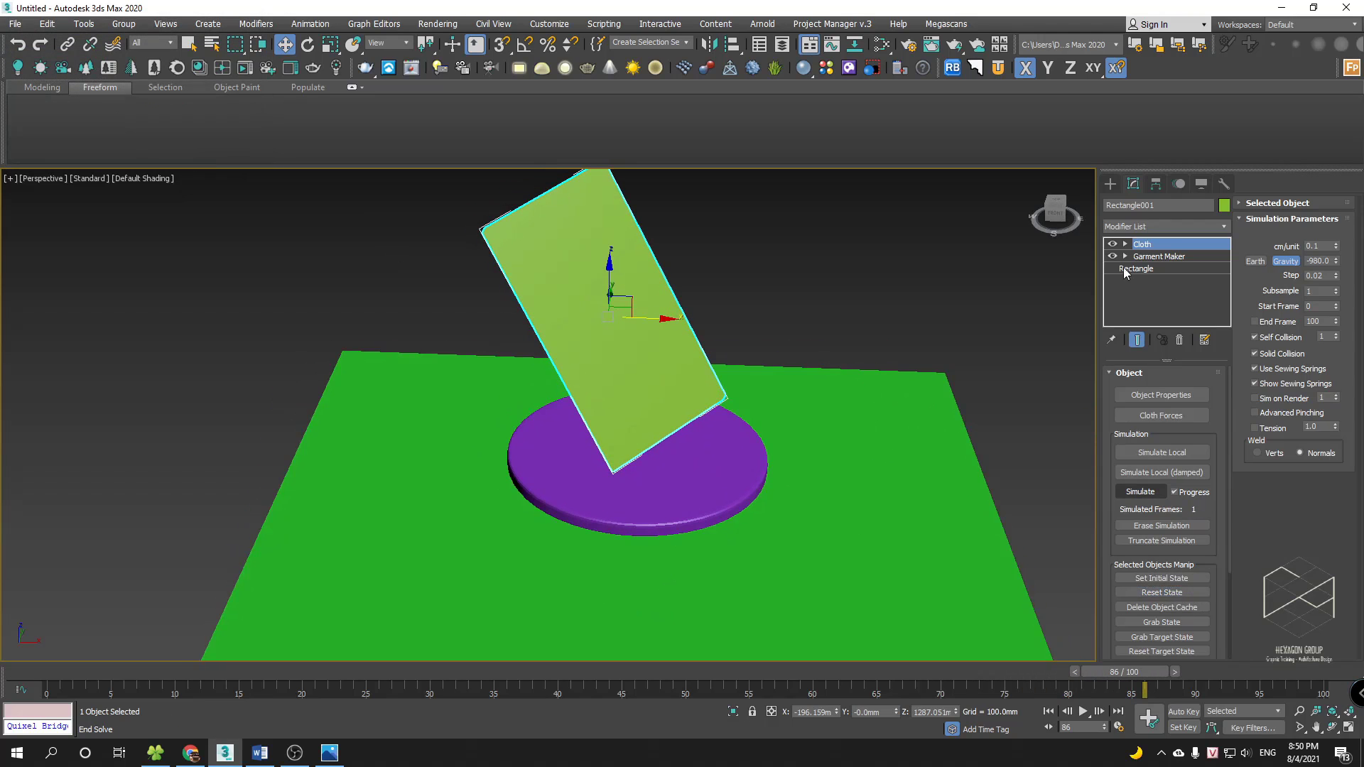
- Open the cloth simulation's object properties for Rectangle001
click(1161, 395)
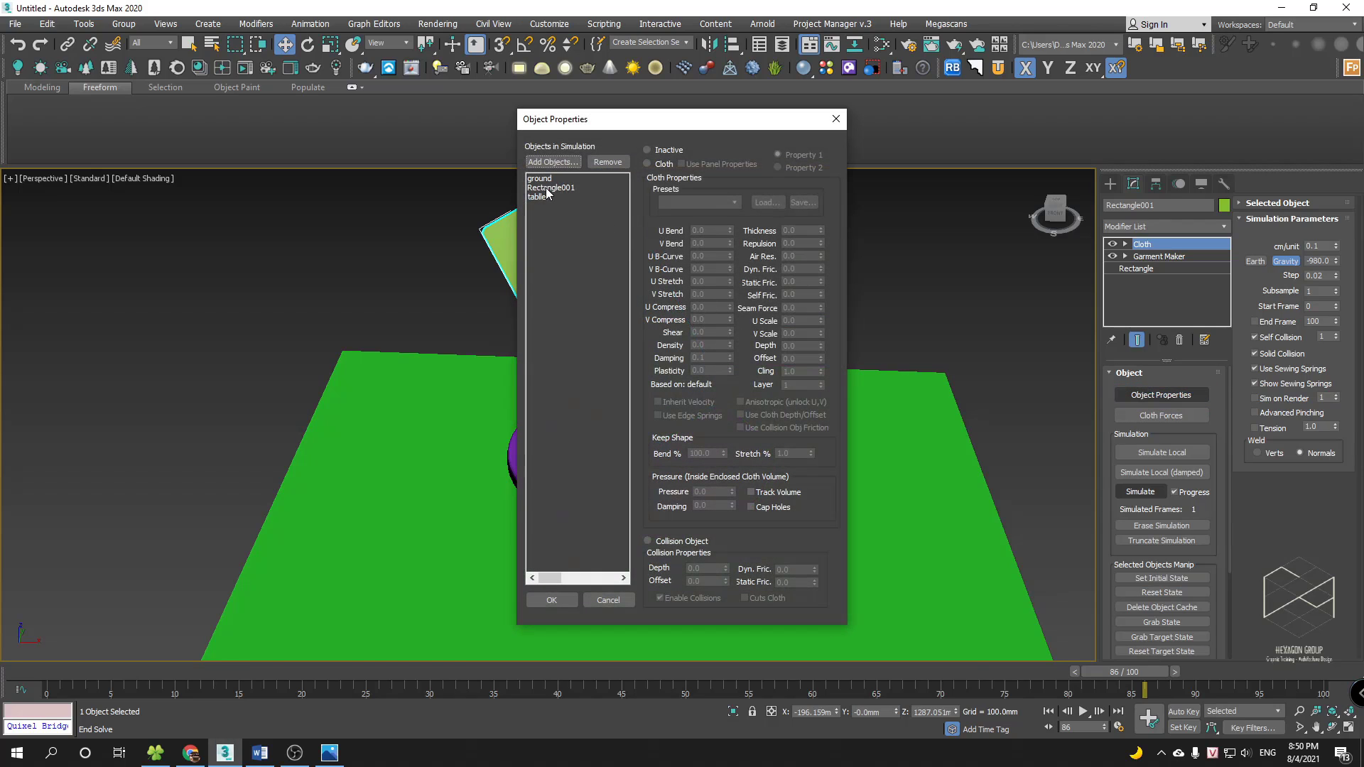
click(550, 188)
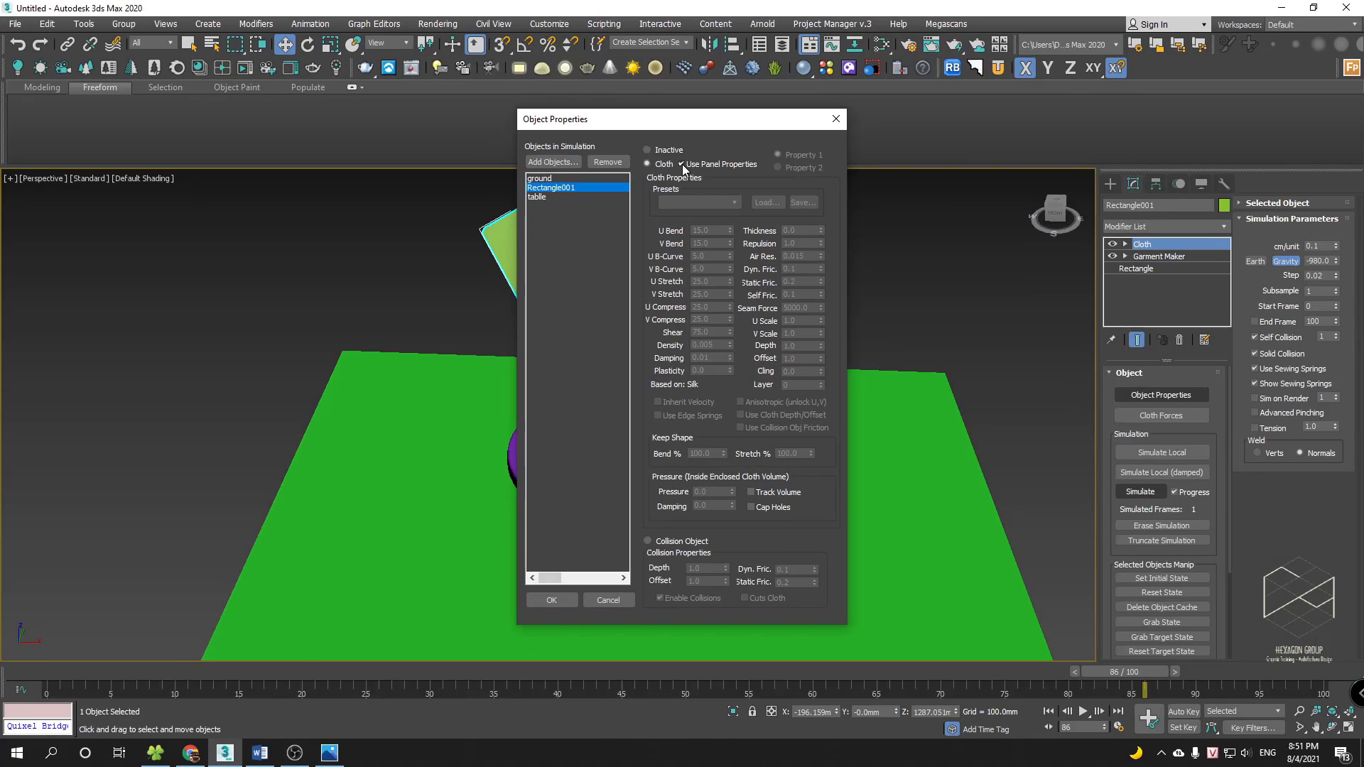
- Turn off Use Panel Properties for Rectangle001, set its dynamic friction to 0.8, then re-enable panel properties and accept the changes
click(680, 164)
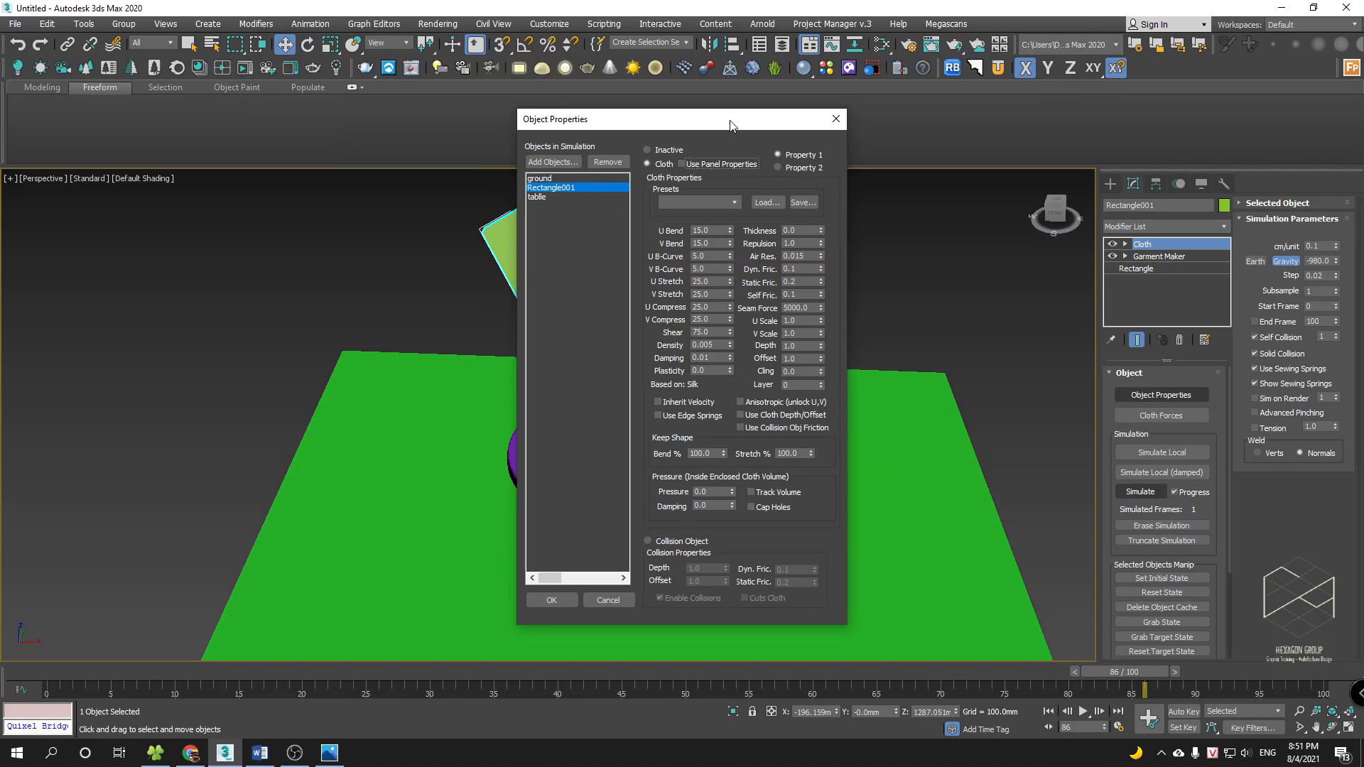
drag(732, 126, 1030, 142)
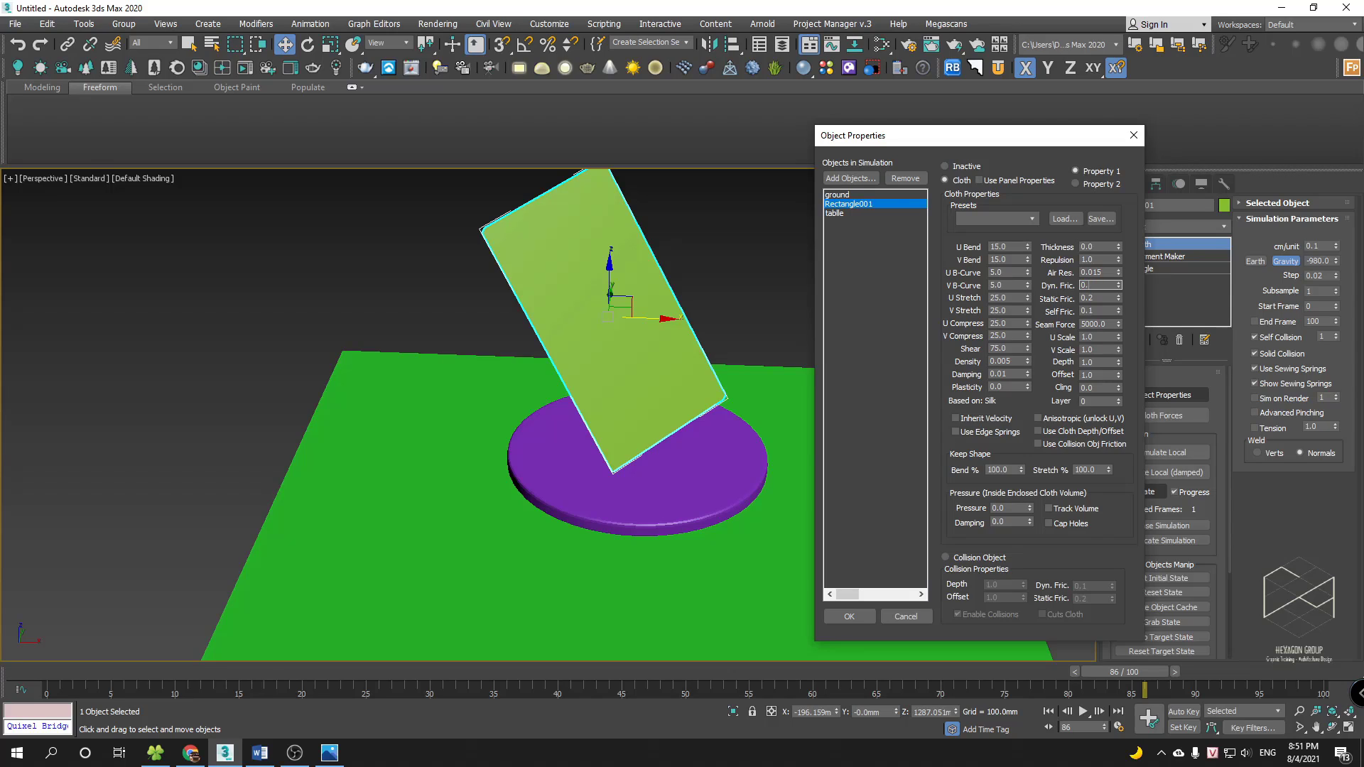
click(988, 181)
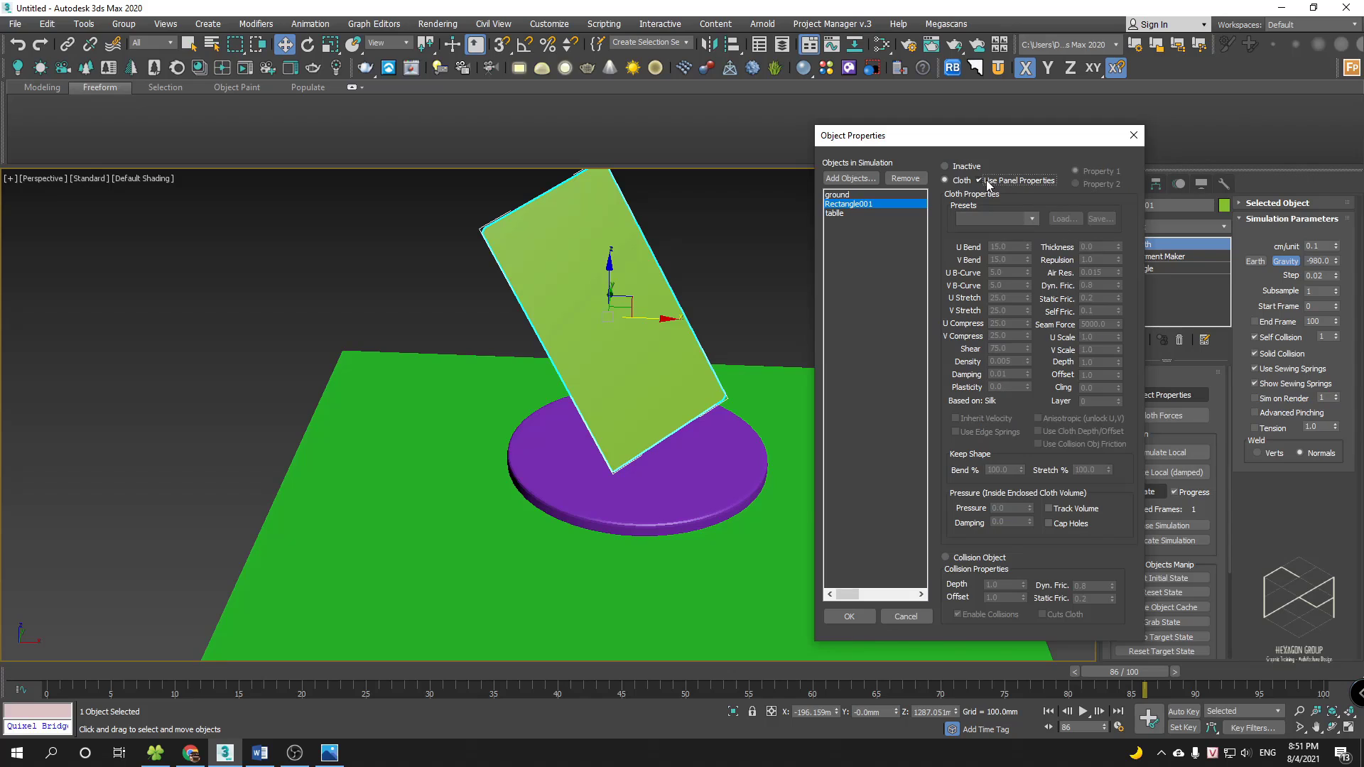
click(862, 616)
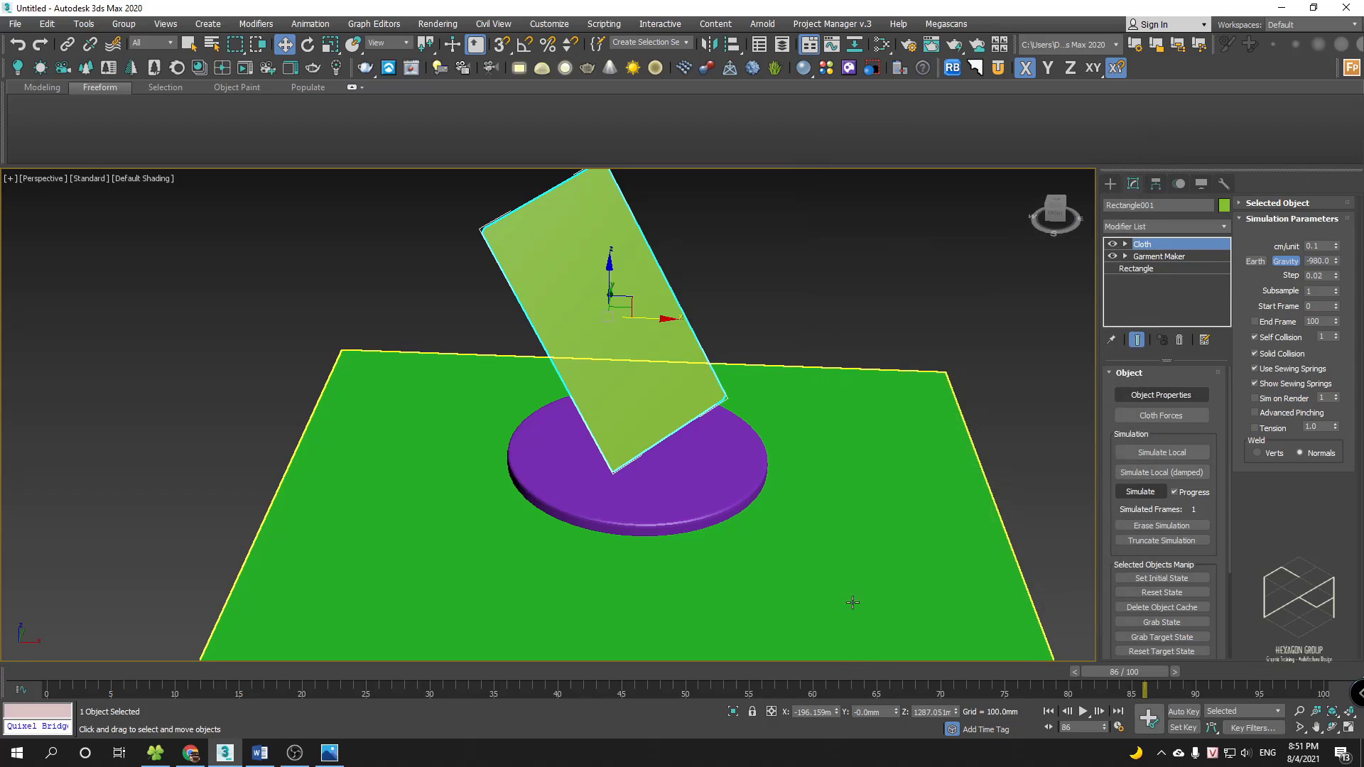
- Run the cloth simulation, stop it partway and examine how the cloth lies on the round table
click(1141, 492)
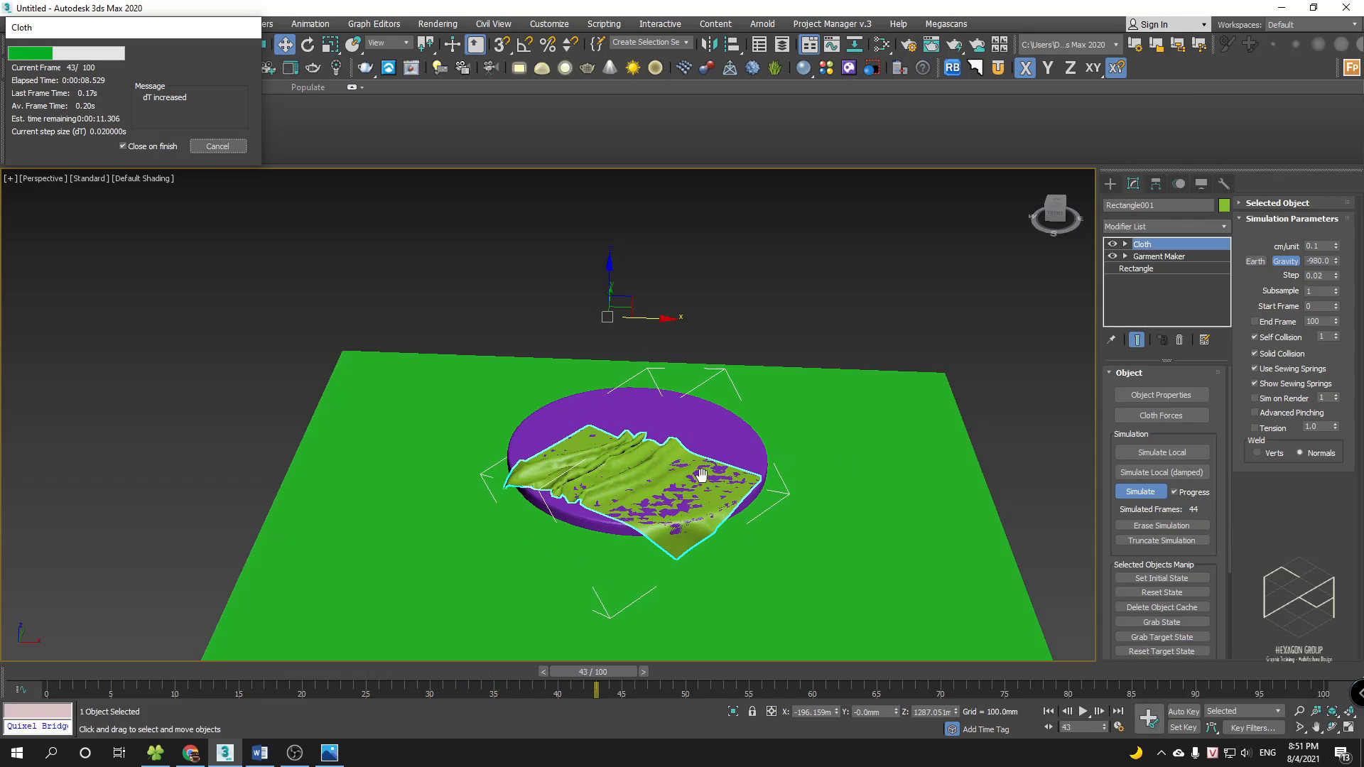
click(221, 148)
scroll(632, 468, up, 5)
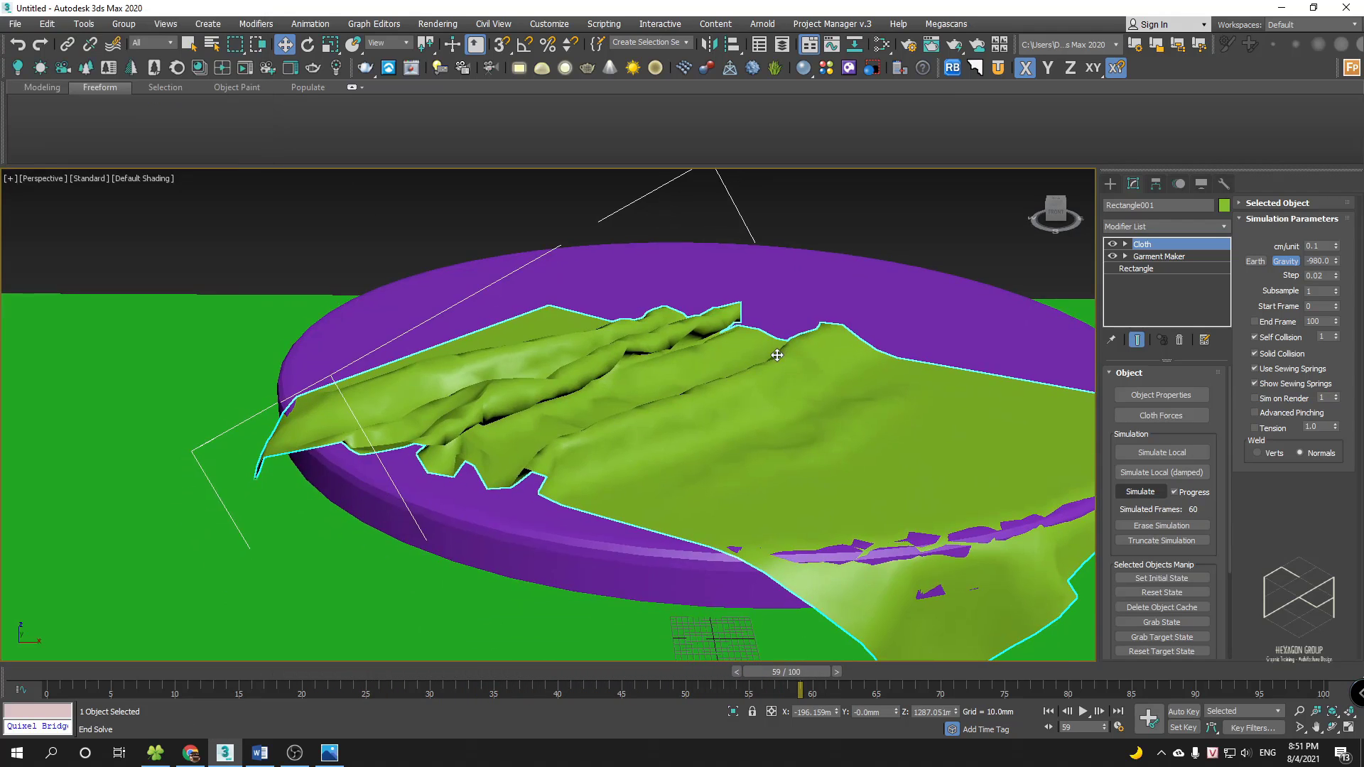
mouse_move(777, 354)
alt+middle_down()
mouse_move(825, 331)
mouse_move(765, 360)
alt+middle_up()
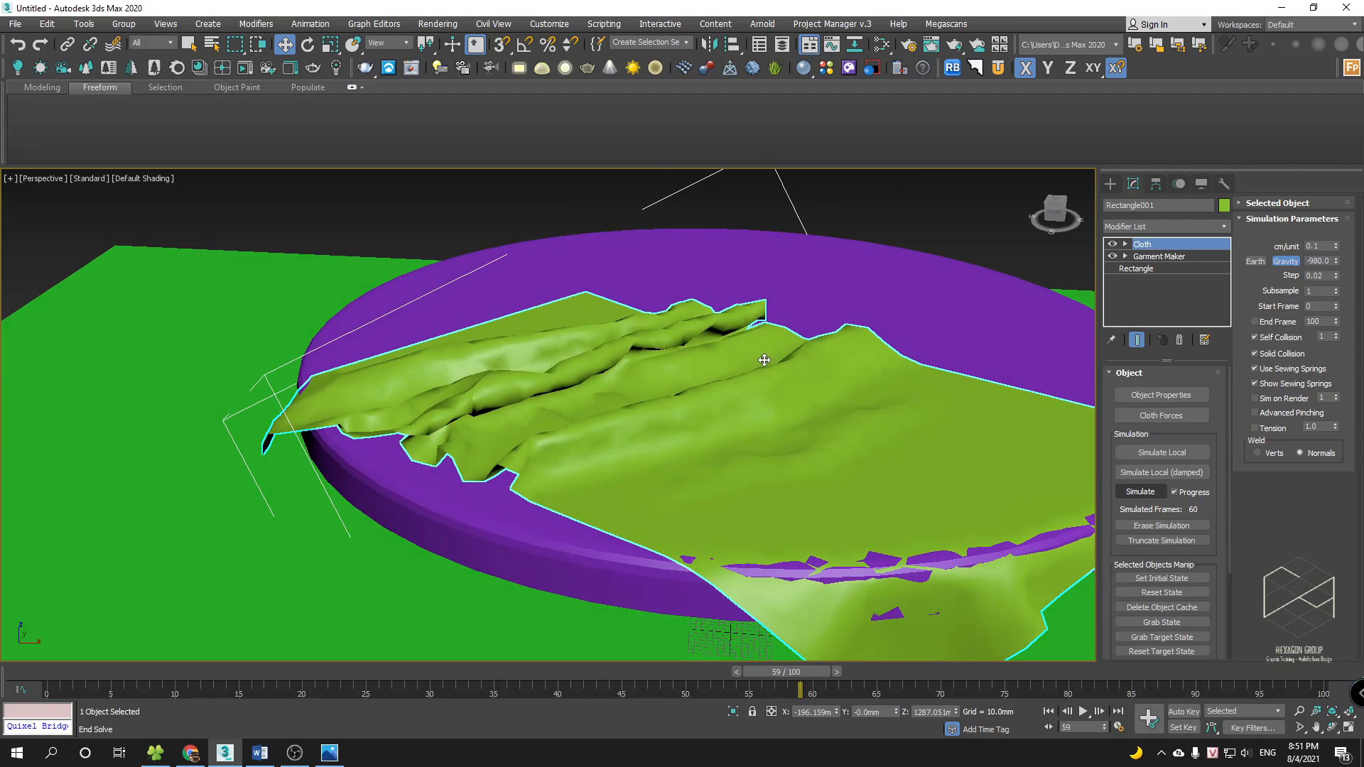
scroll(755, 366, down, 3)
click(1254, 384)
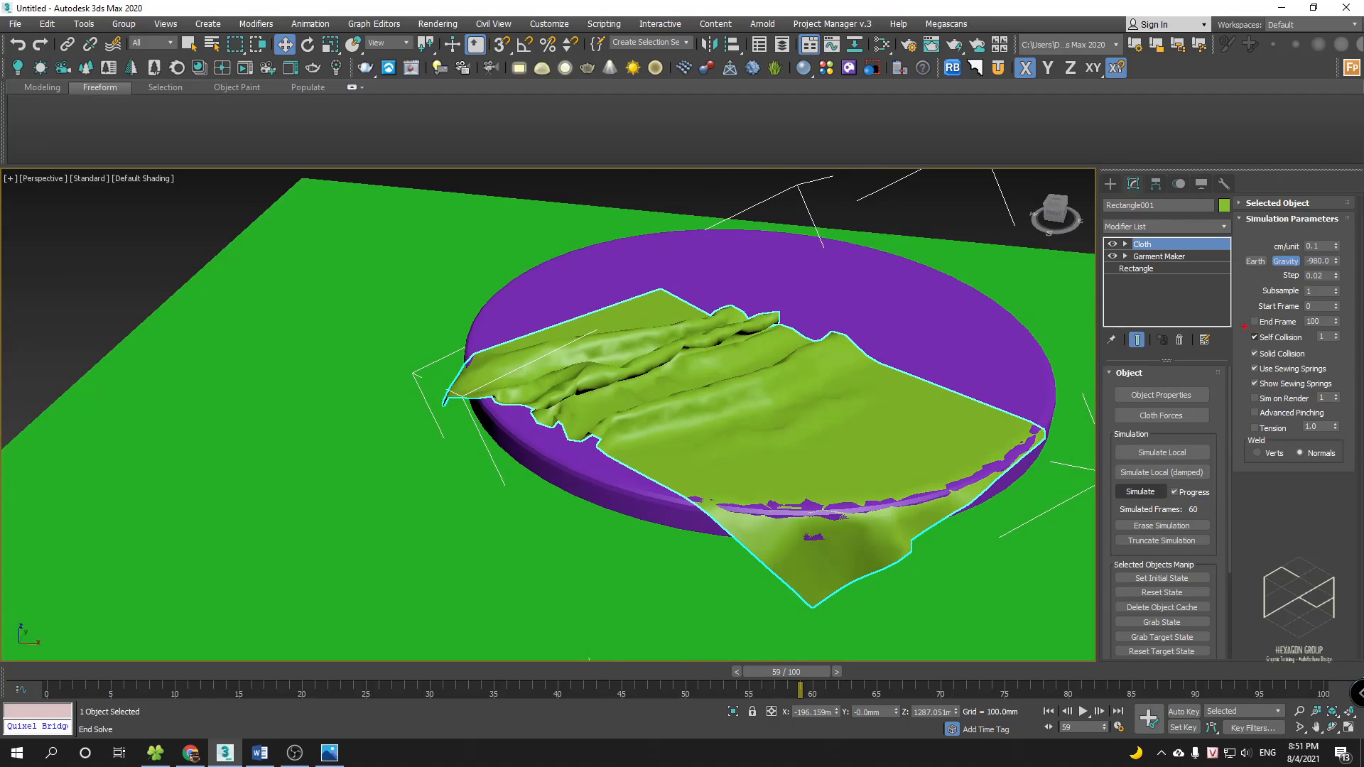
drag(1244, 327, 1339, 348)
alt+middle_drag(659, 386, 714, 380)
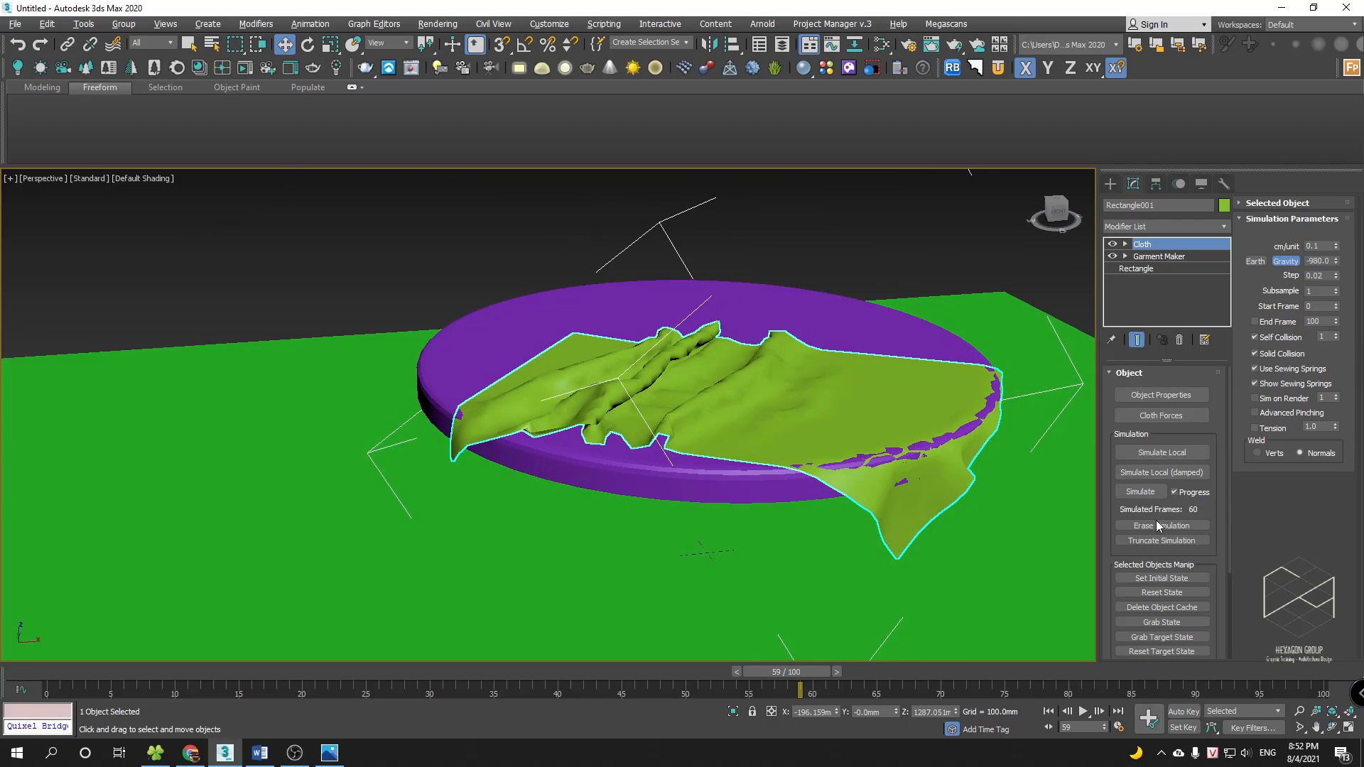
- Reset the cloth to its starting state and set the simulation's cm/unit to 0.5
click(1162, 590)
scroll(863, 431, down, 3)
alt+middle_drag(864, 430, 823, 442)
middle_drag(846, 373, 822, 442)
scroll(823, 442, down, 3)
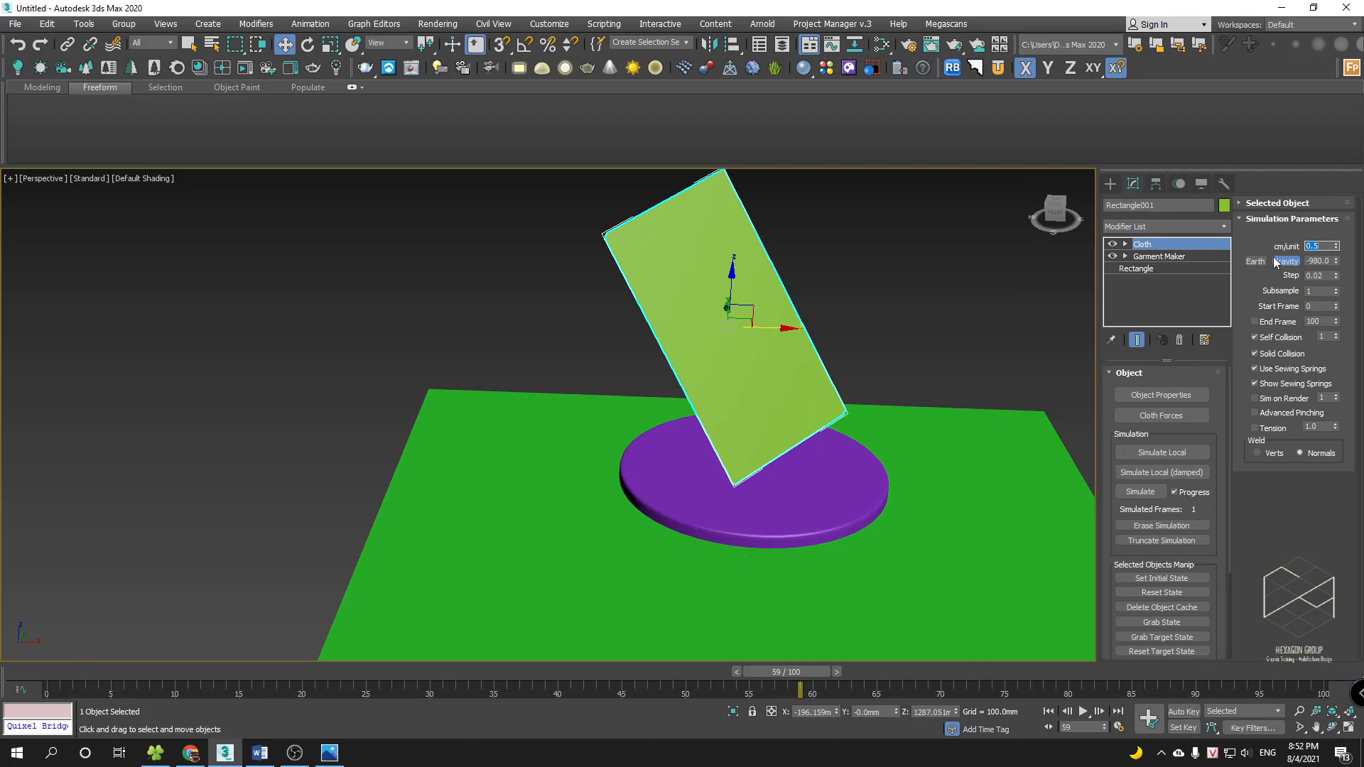
alt+middle_drag(648, 399, 746, 391)
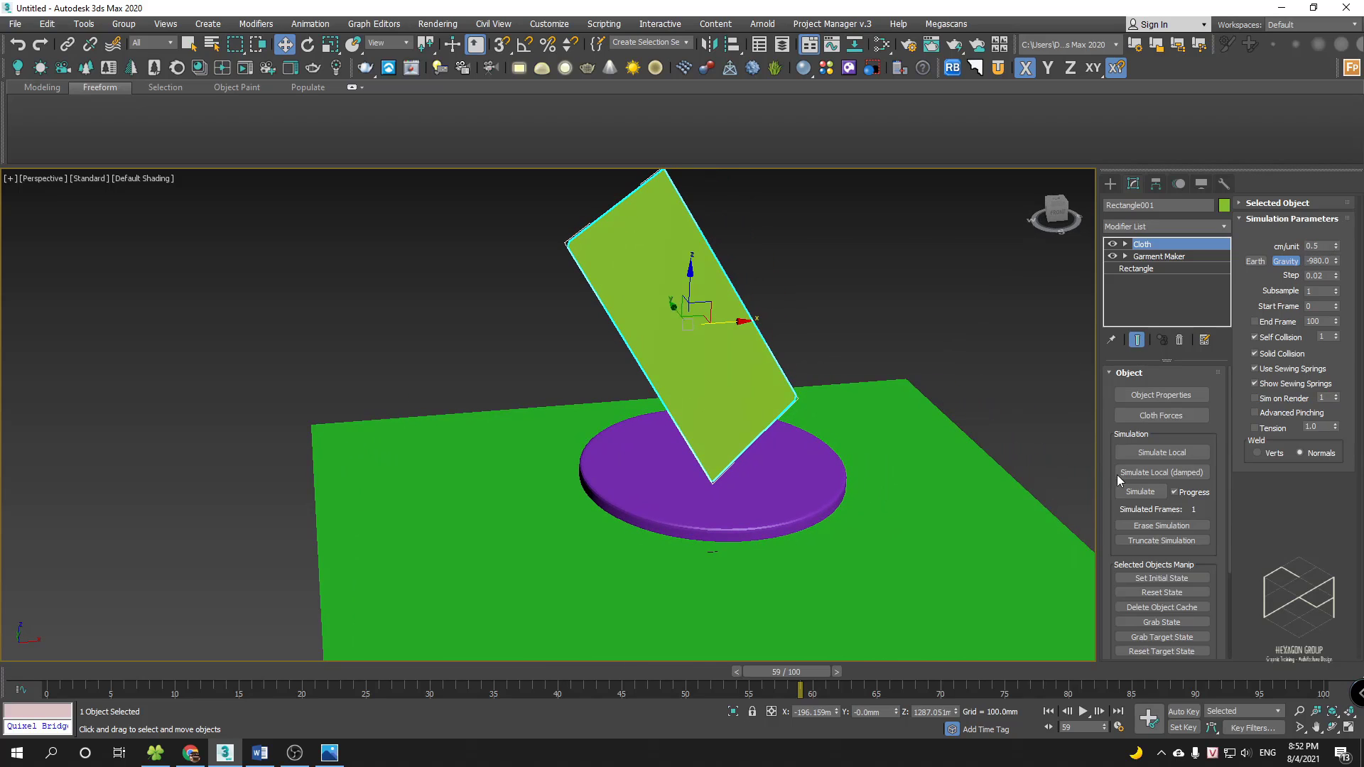
- Simulate the cloth drop through frame 100 and examine the drape over the table edge
click(1140, 492)
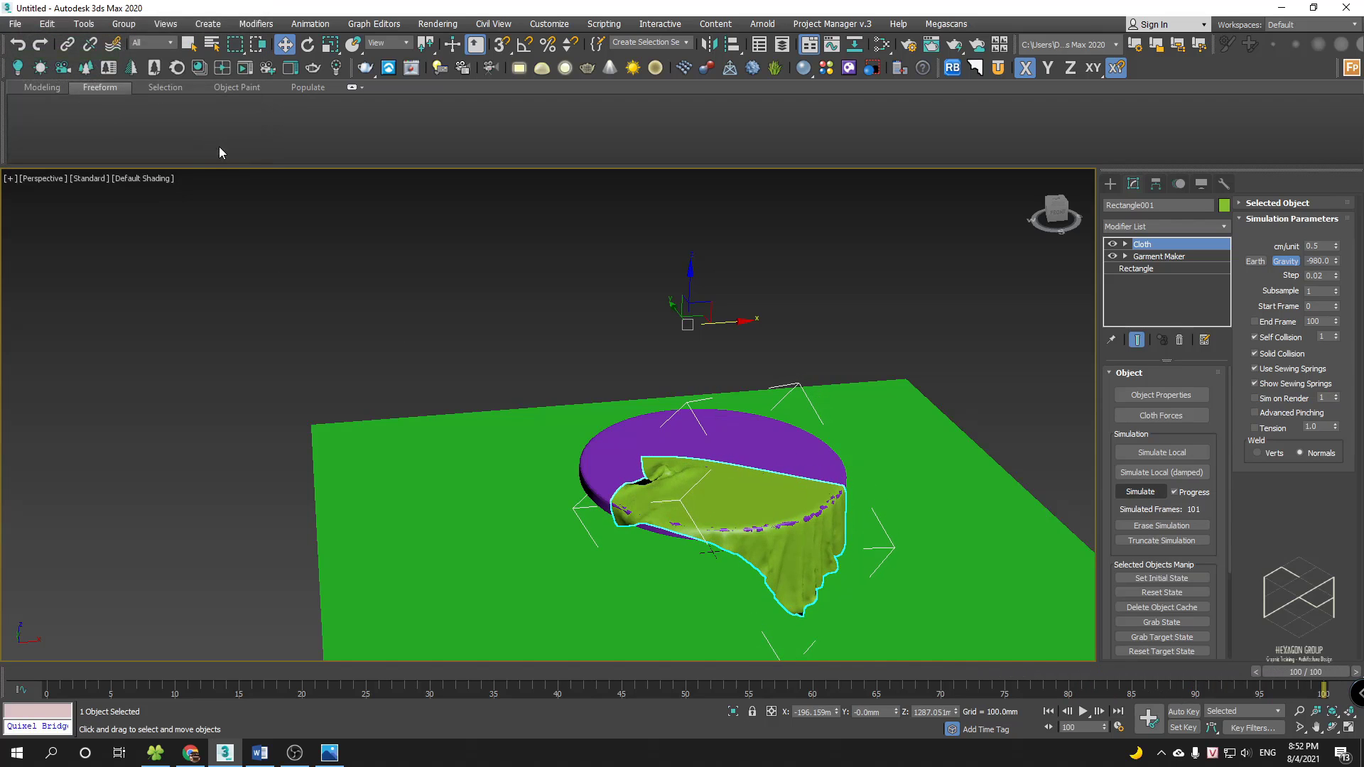
alt+middle_drag(732, 449, 862, 416)
key(z)
ctrl+drag(1271, 233, 1333, 256)
key(Escape)
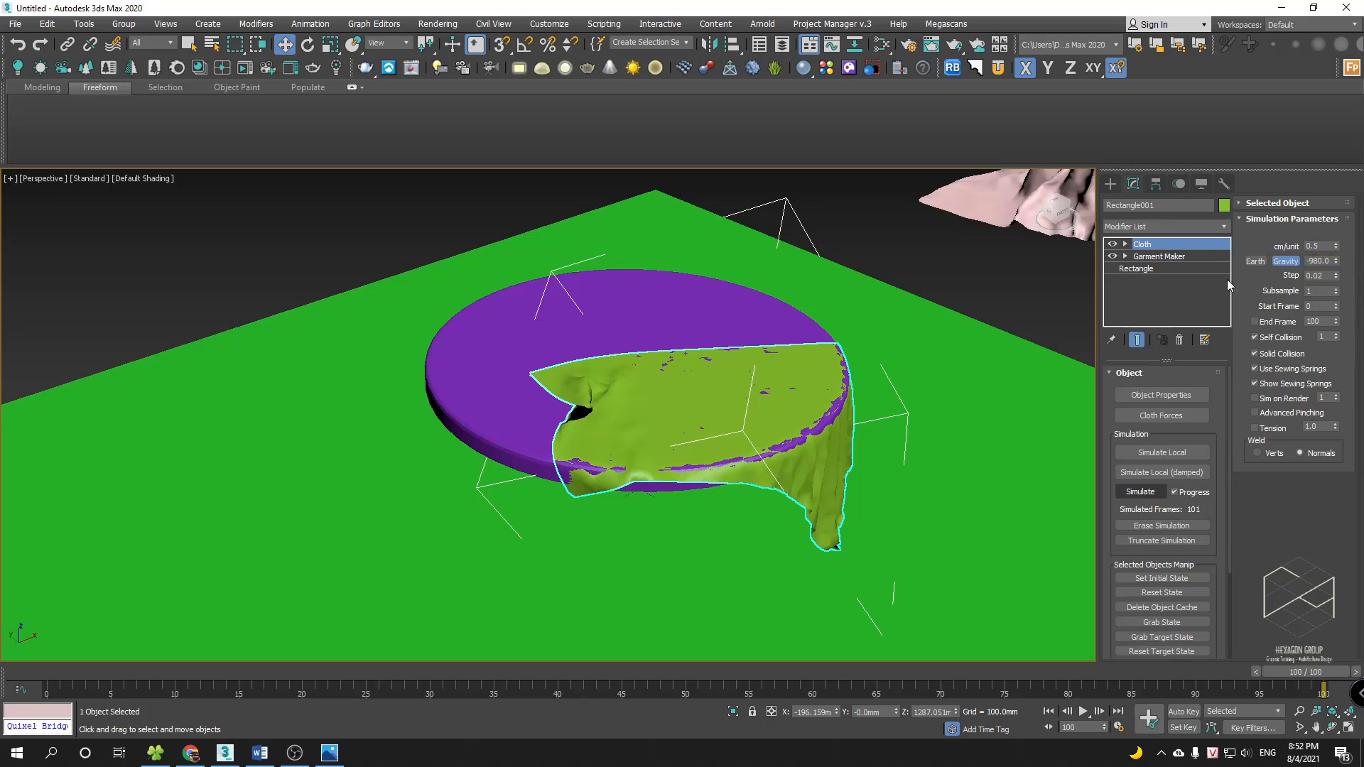
mouse_move(744, 431)
alt+middle_down()
mouse_move(647, 405)
mouse_move(686, 401)
mouse_move(668, 390)
mouse_move(825, 433)
mouse_move(797, 437)
alt+middle_up()
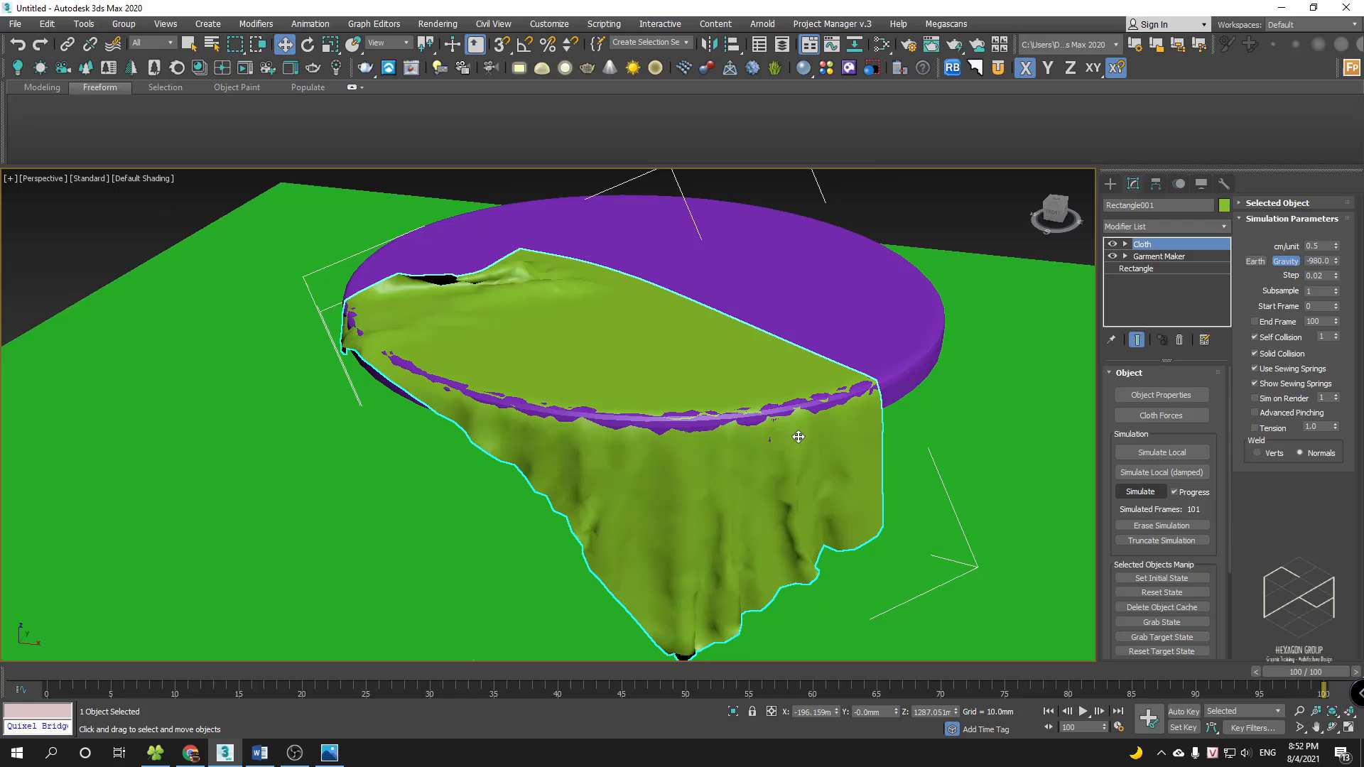
- Turn off Use Panel Properties for Rectangle001 in the cloth object properties and set its dynamic friction to 1.0
click(1165, 395)
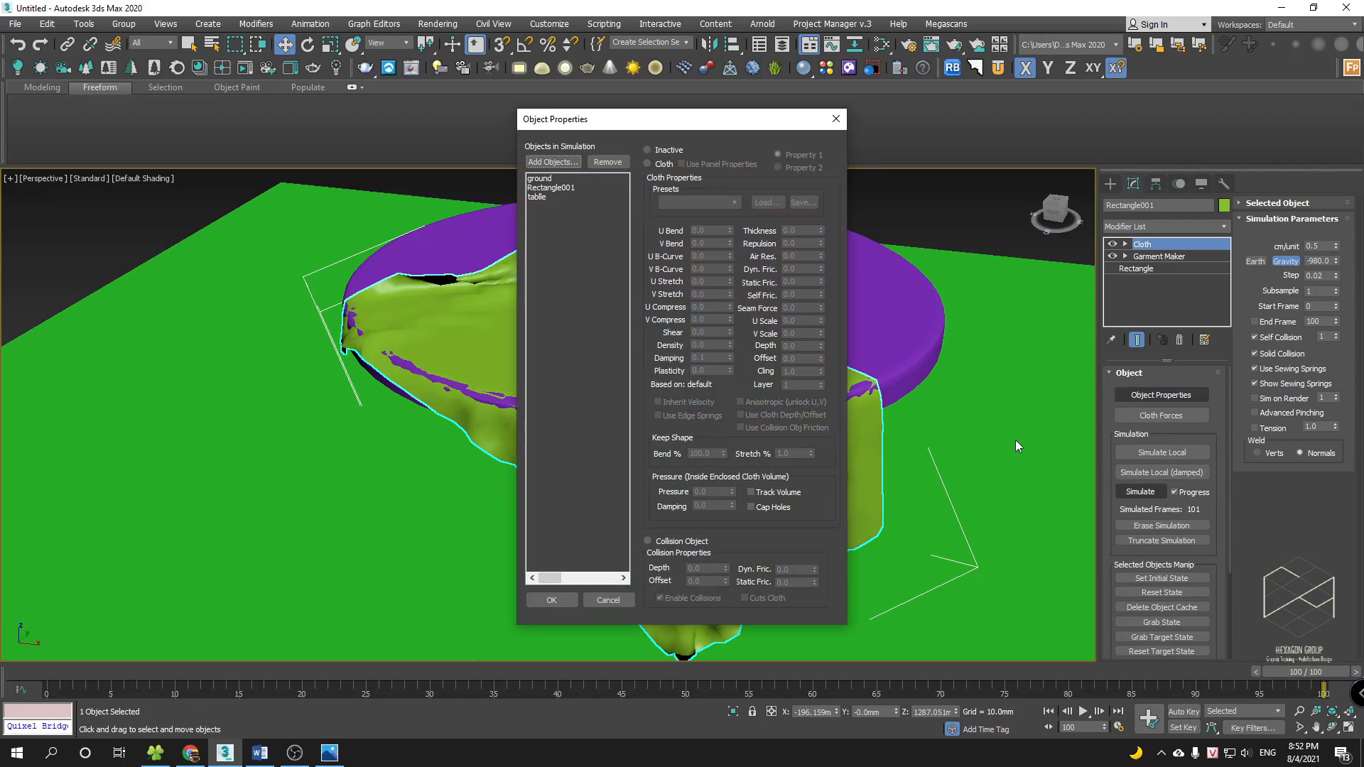
click(538, 197)
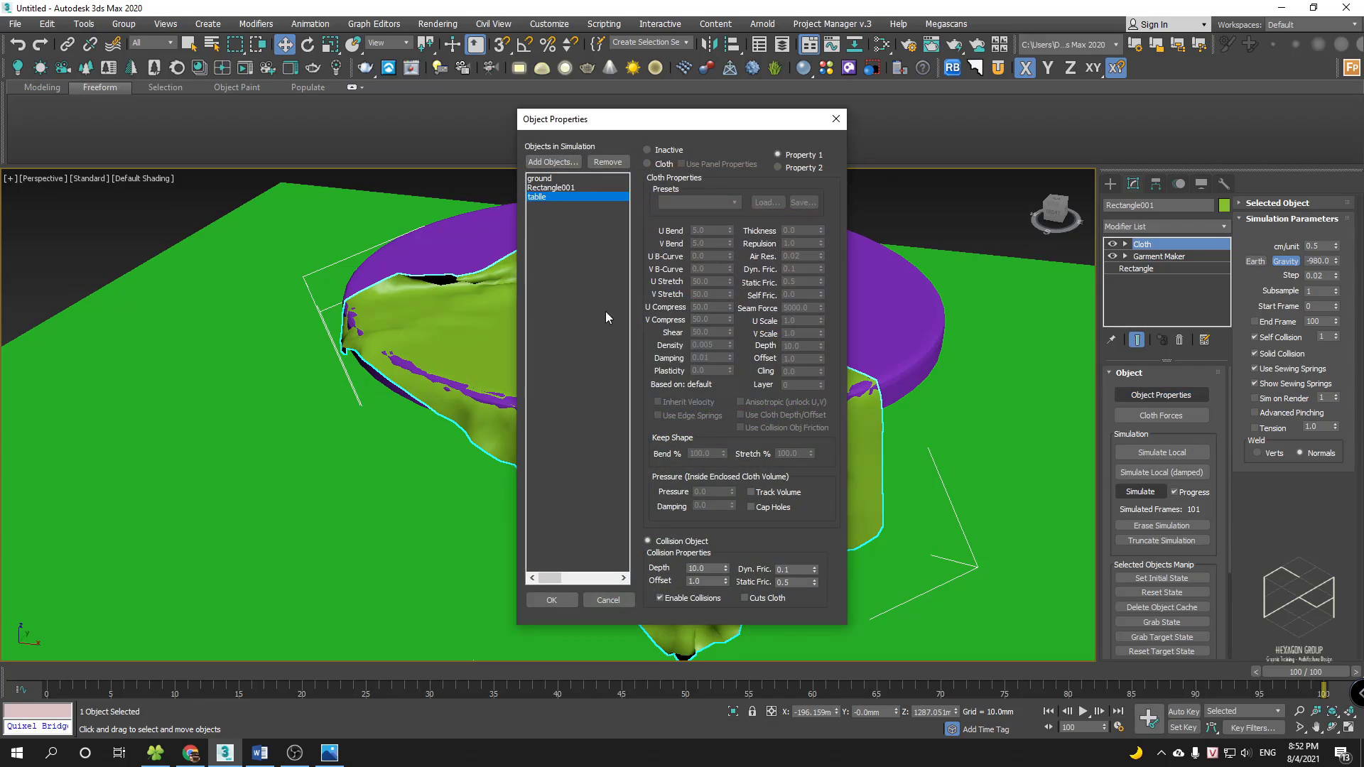
click(547, 189)
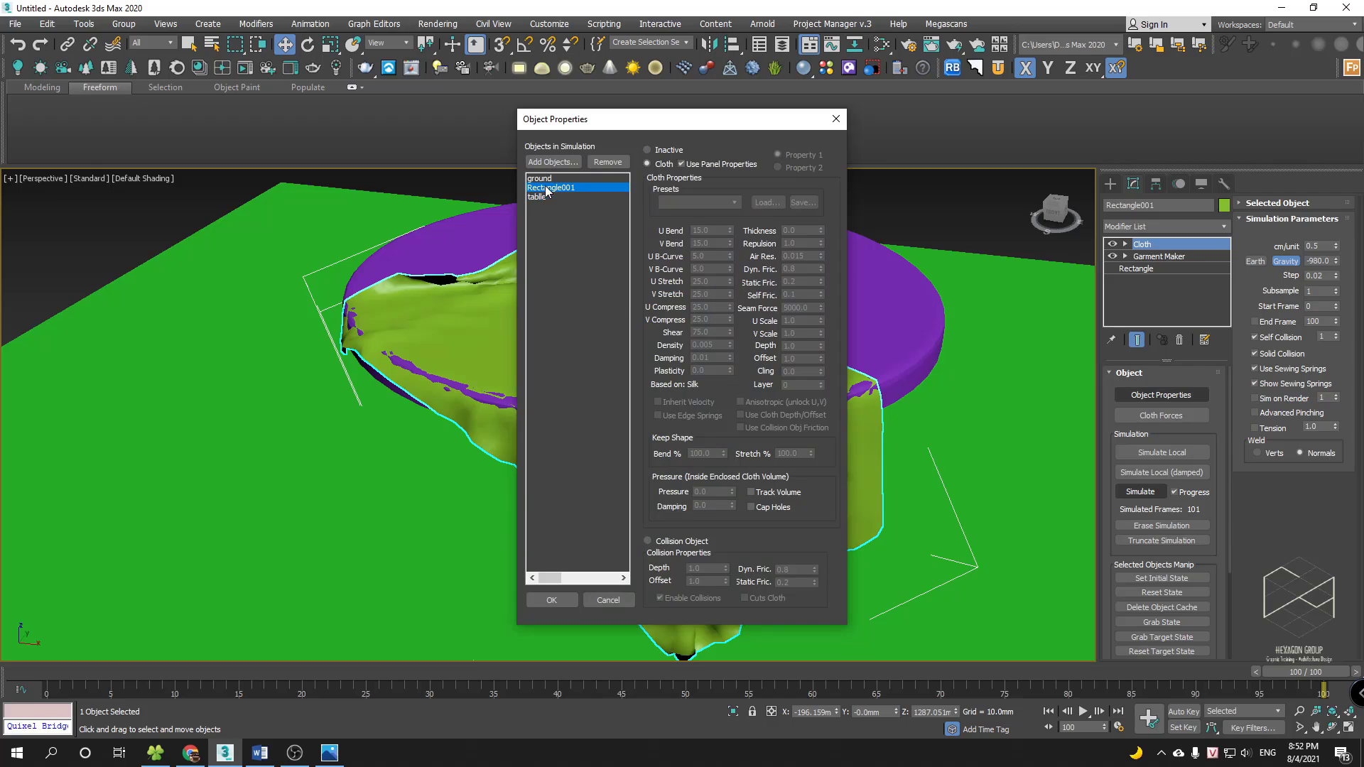
click(680, 164)
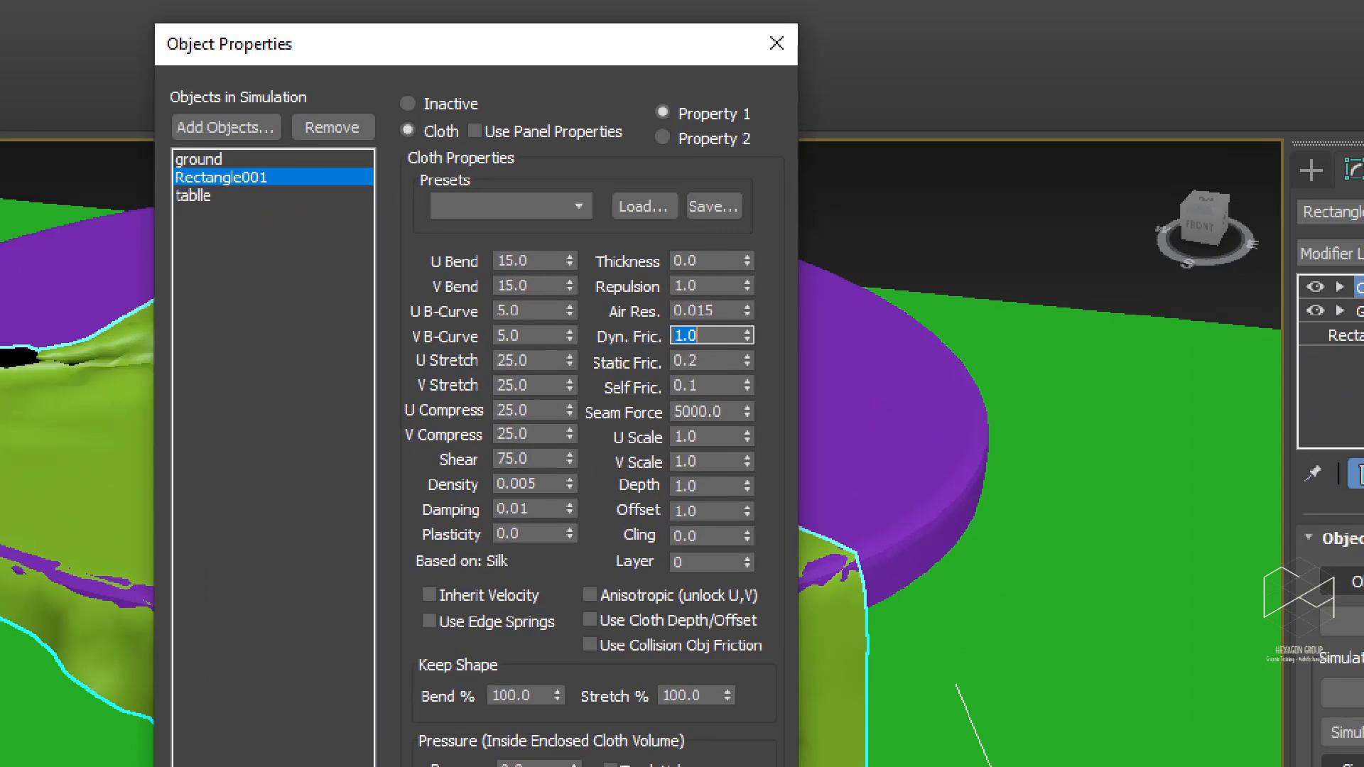
drag(581, 314, 666, 349)
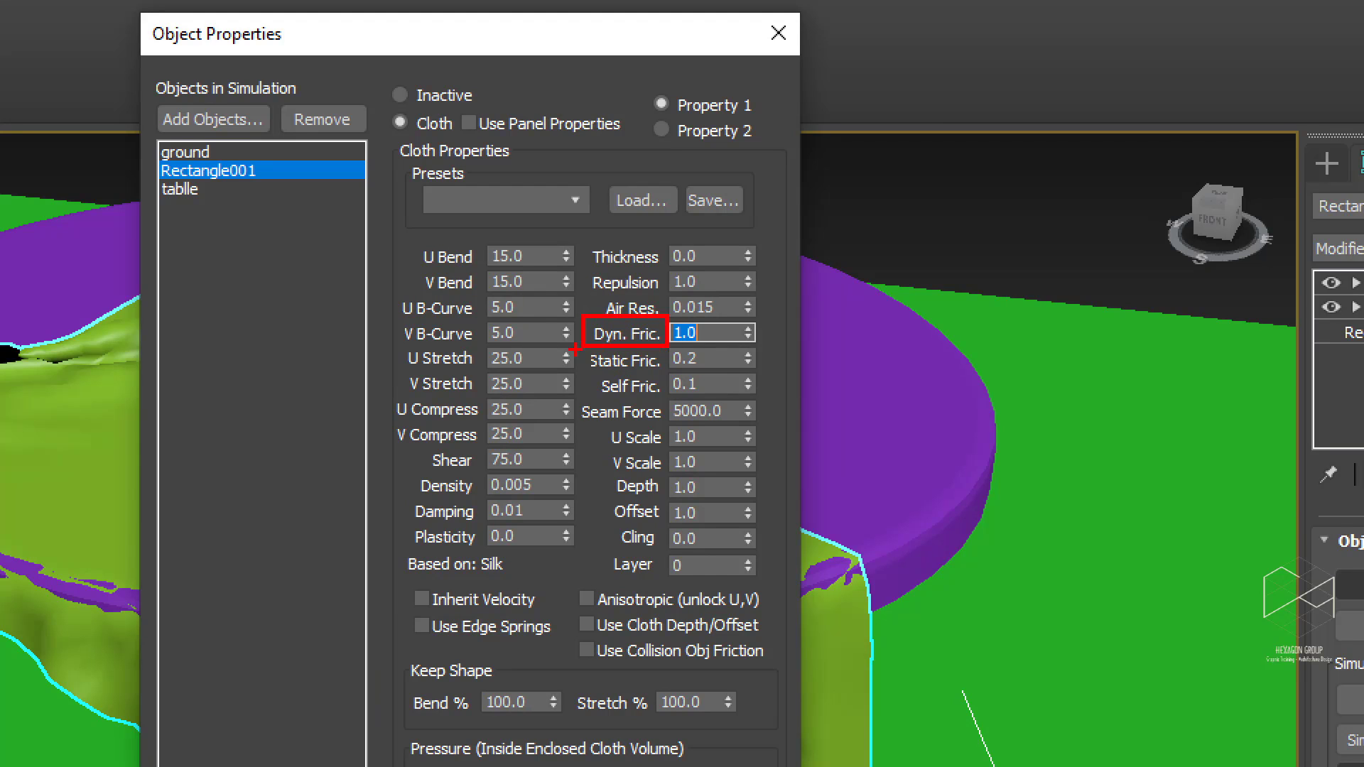
drag(575, 348, 668, 405)
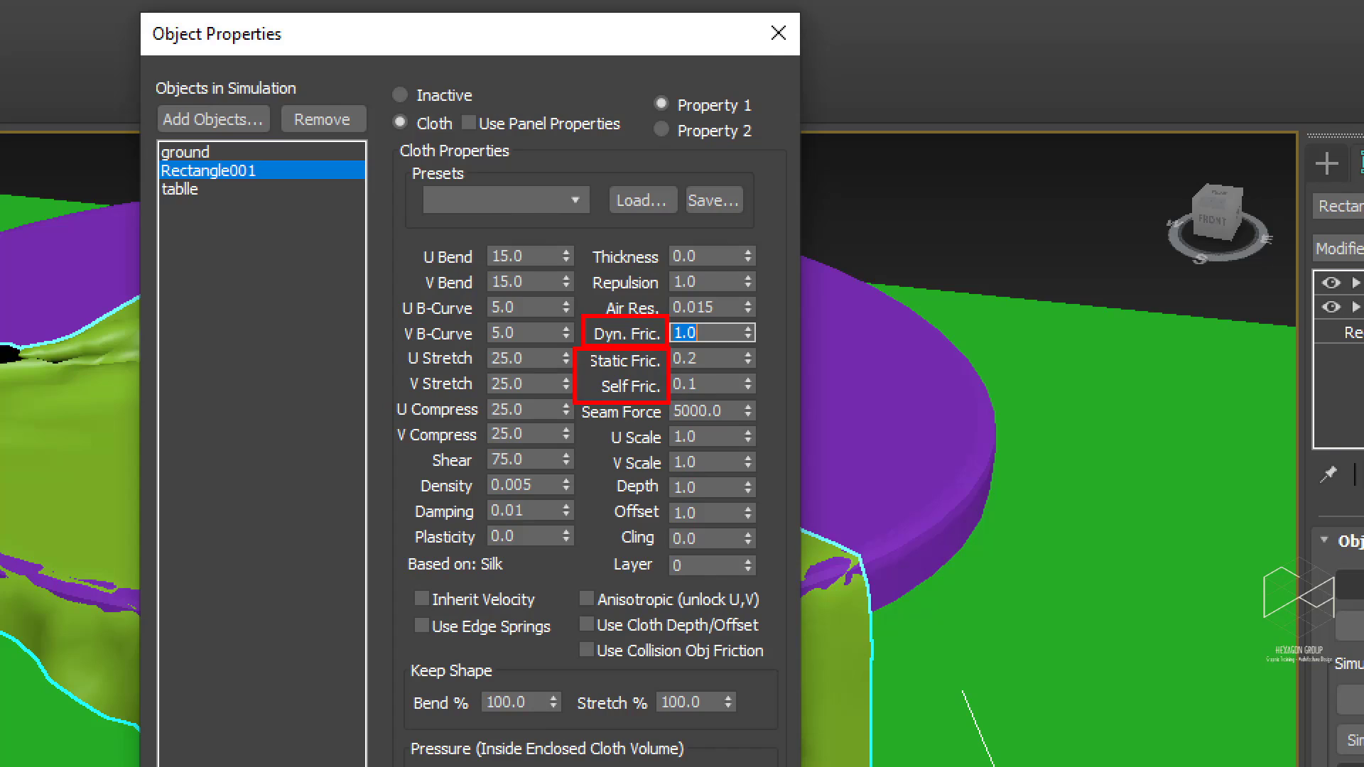
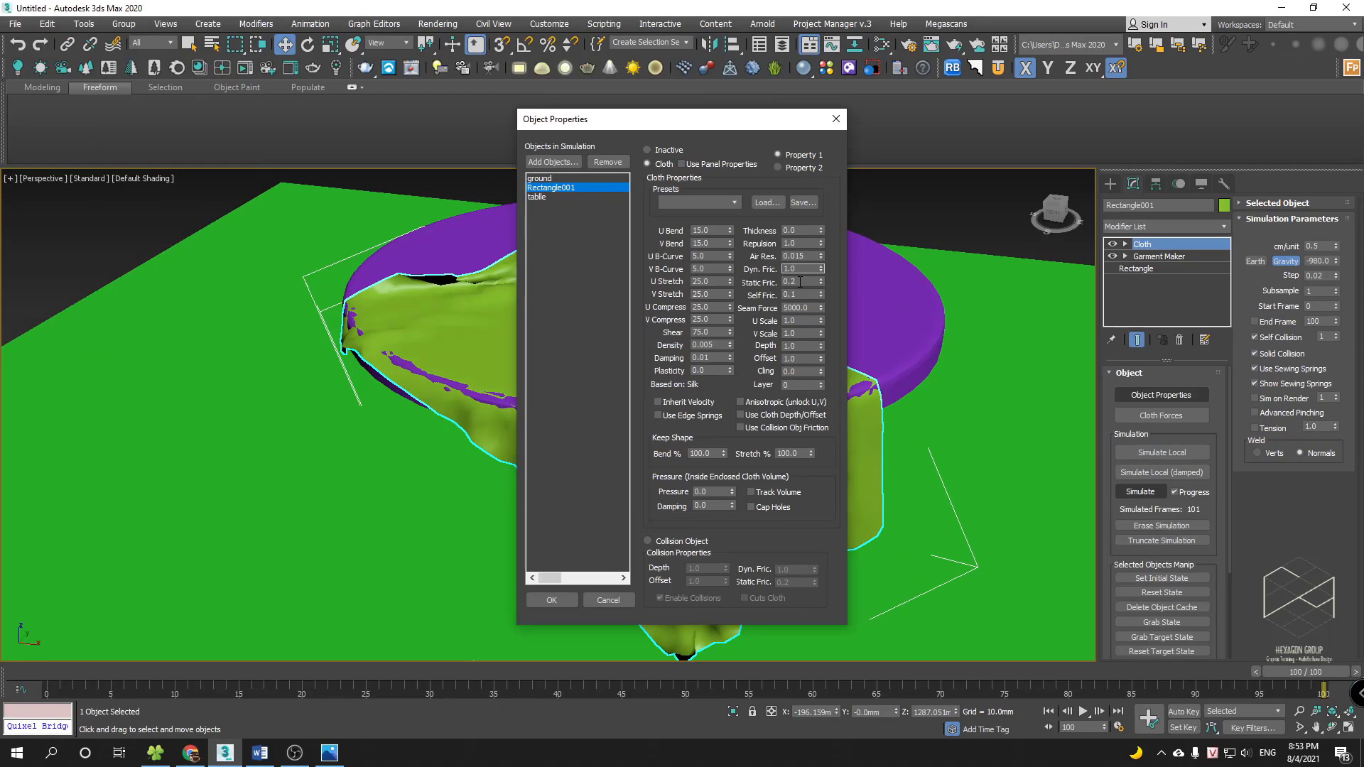
- Set Rectangle001's static friction to 0.8 and move the properties dialog aside to uncover the draped cloth
click(799, 282)
drag(702, 126, 145, 123)
mouse_move(835, 360)
mouse_down()
mouse_move(775, 435)
mouse_move(794, 349)
mouse_up()
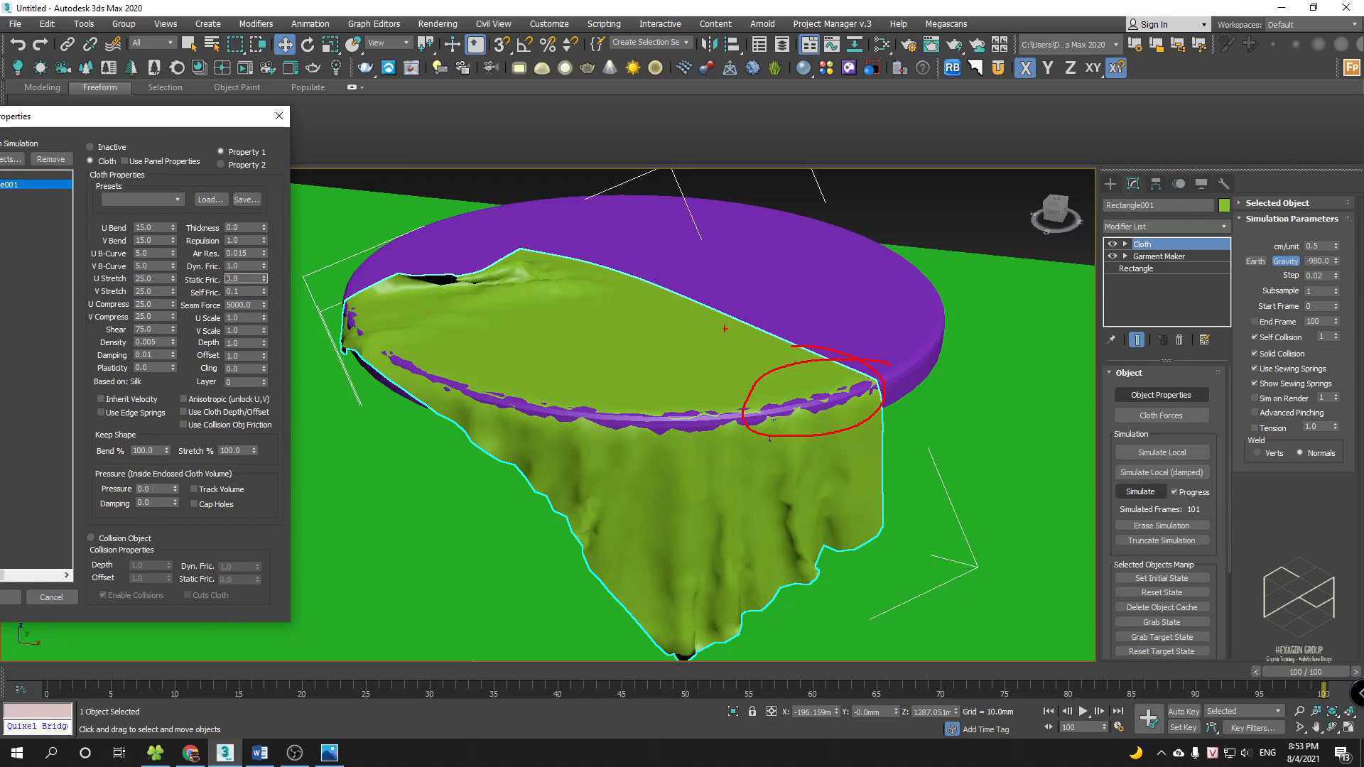
drag(597, 232, 613, 222)
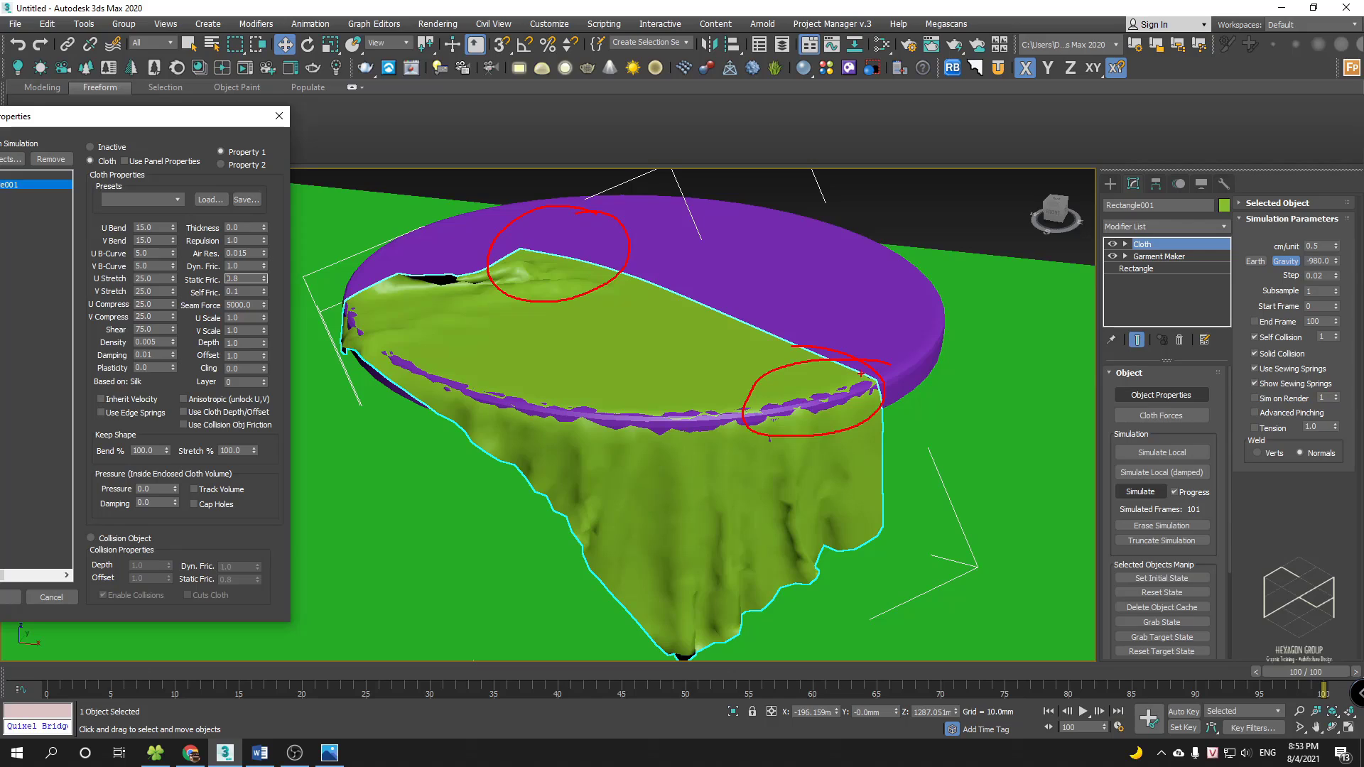
drag(873, 335, 727, 396)
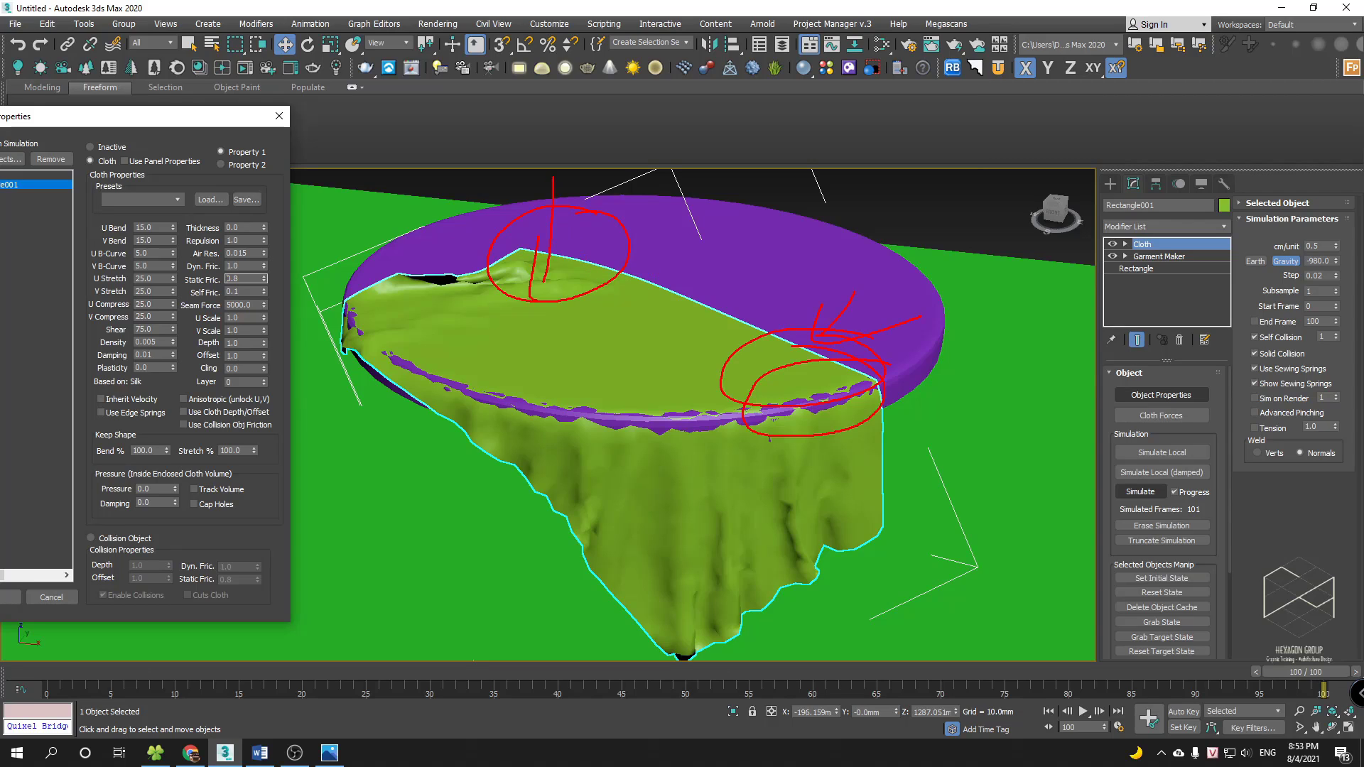
drag(750, 323, 804, 366)
drag(838, 425, 835, 520)
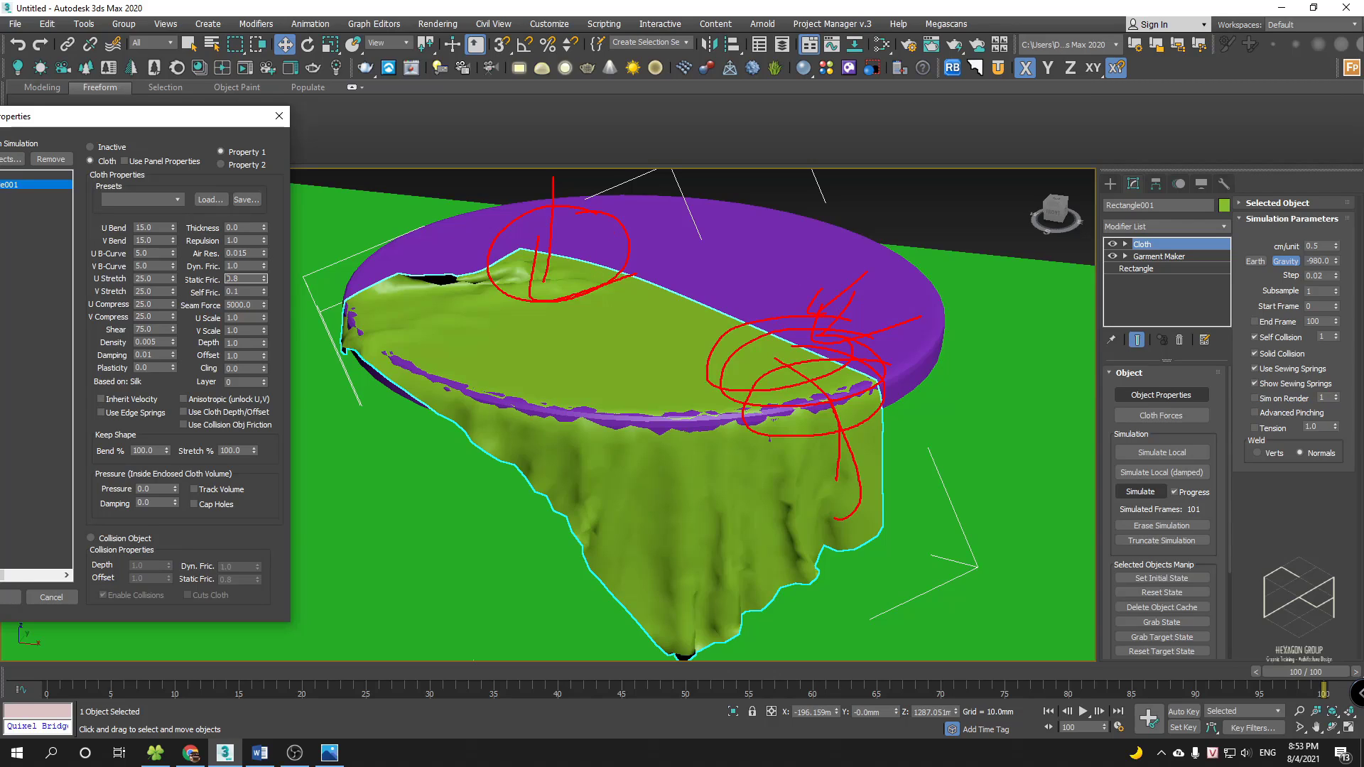
drag(564, 236, 643, 250)
drag(791, 348, 719, 364)
key(Escape)
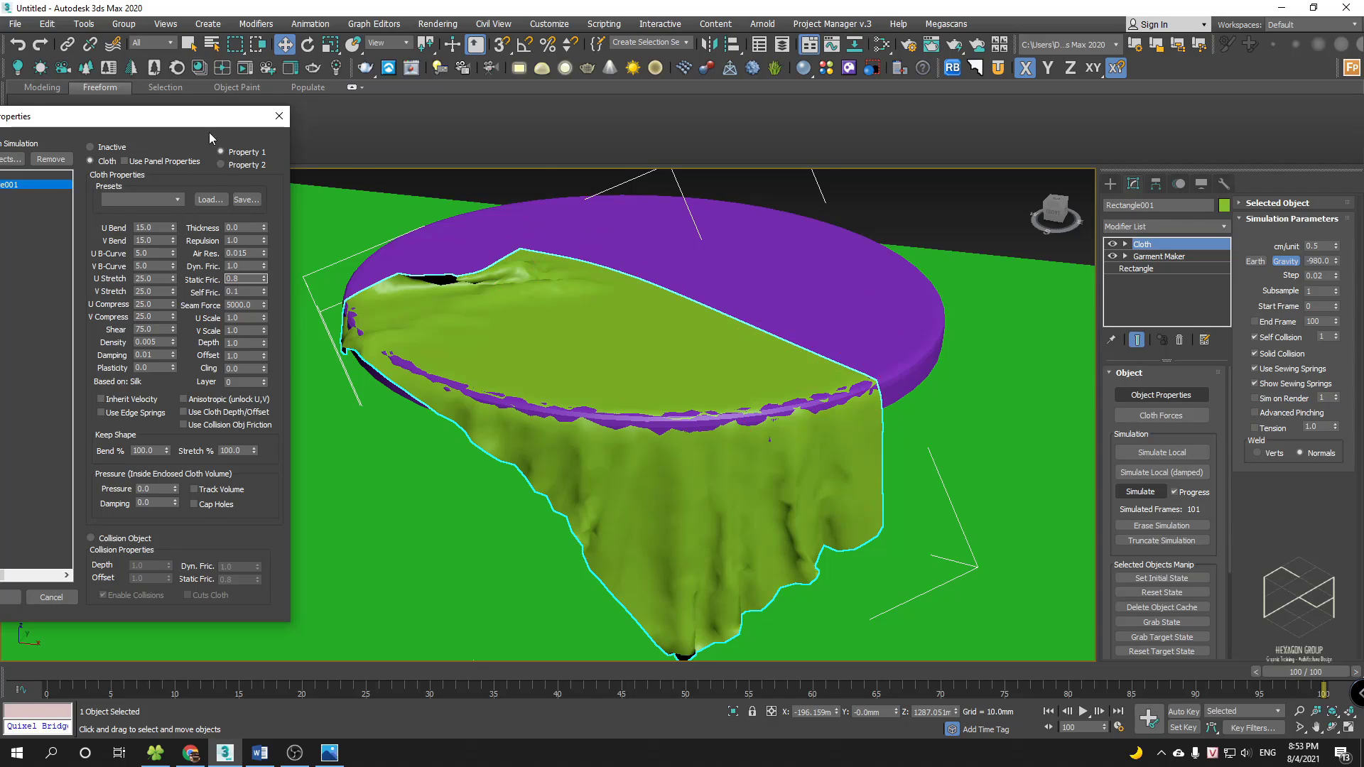
- Set Rectangle001's self friction to 0.3 and accept the object properties
drag(209, 137, 276, 125)
drag(260, 272, 343, 292)
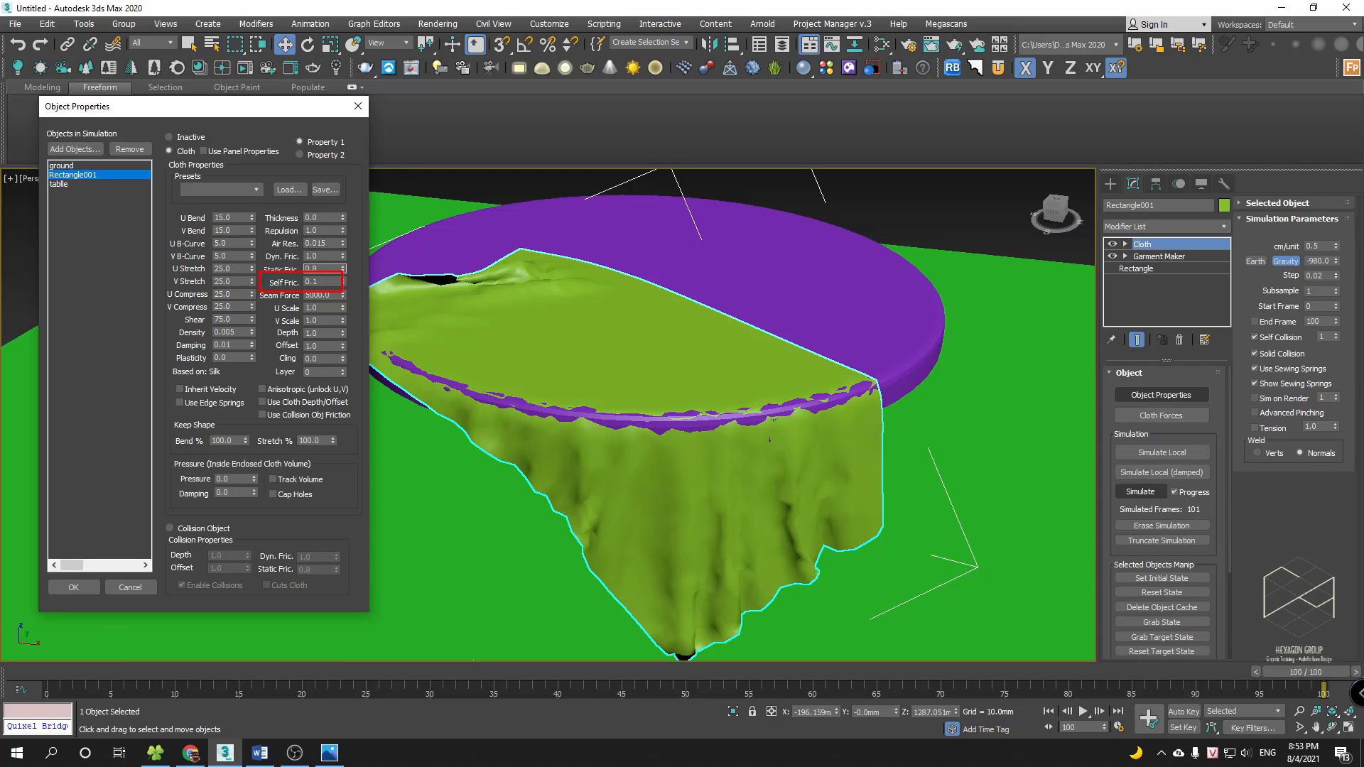
key(Escape)
drag(324, 282, 269, 285)
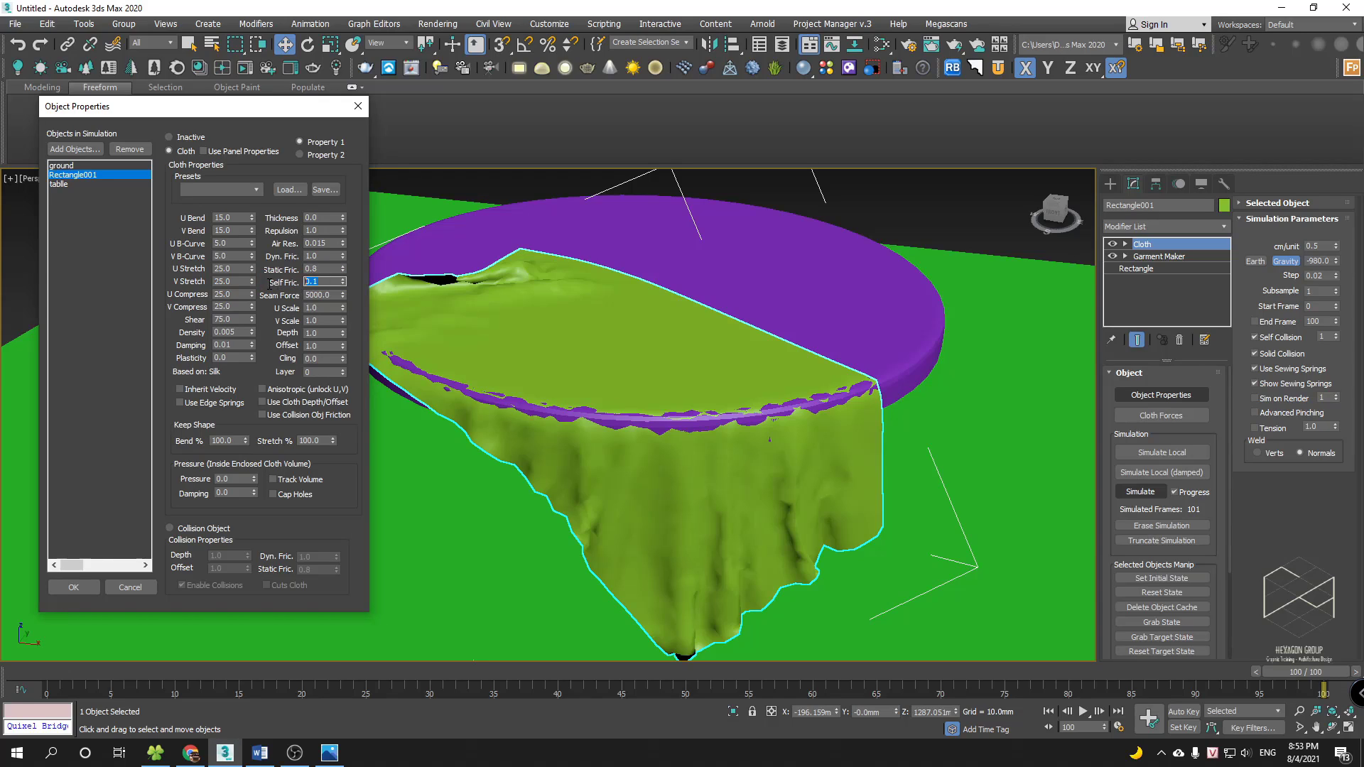
double_click(320, 258)
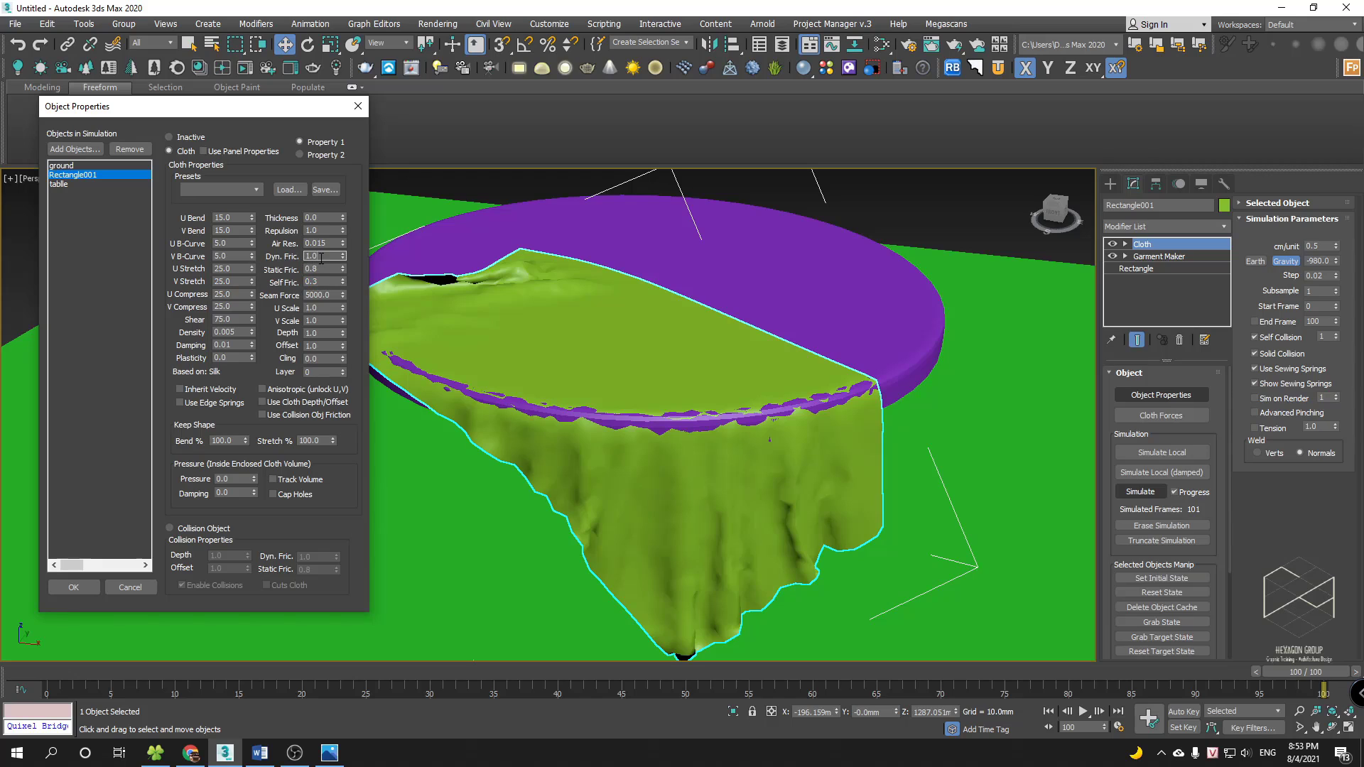
click(73, 586)
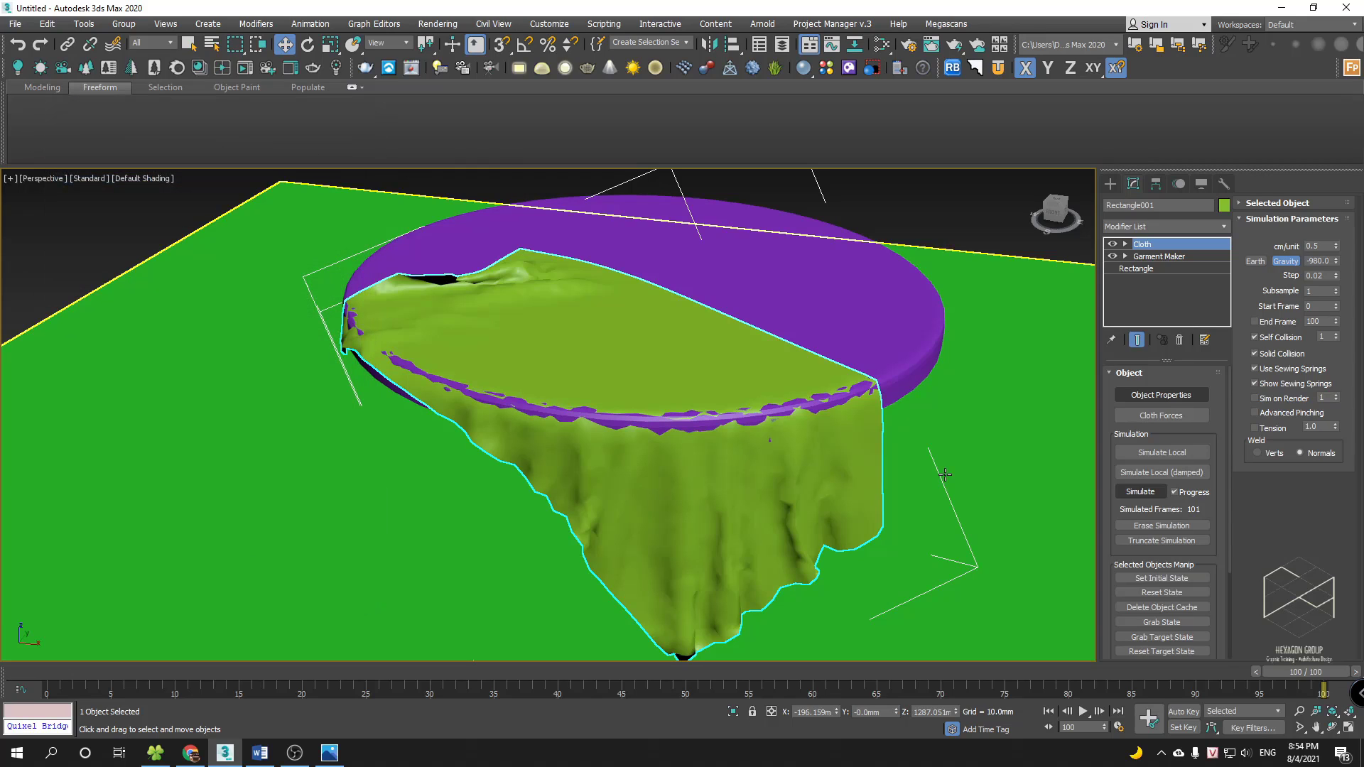
- Reset the cloth state, rerun the simulation and stop it partway to examine the folds on the table
click(1165, 594)
scroll(742, 391, down, 6)
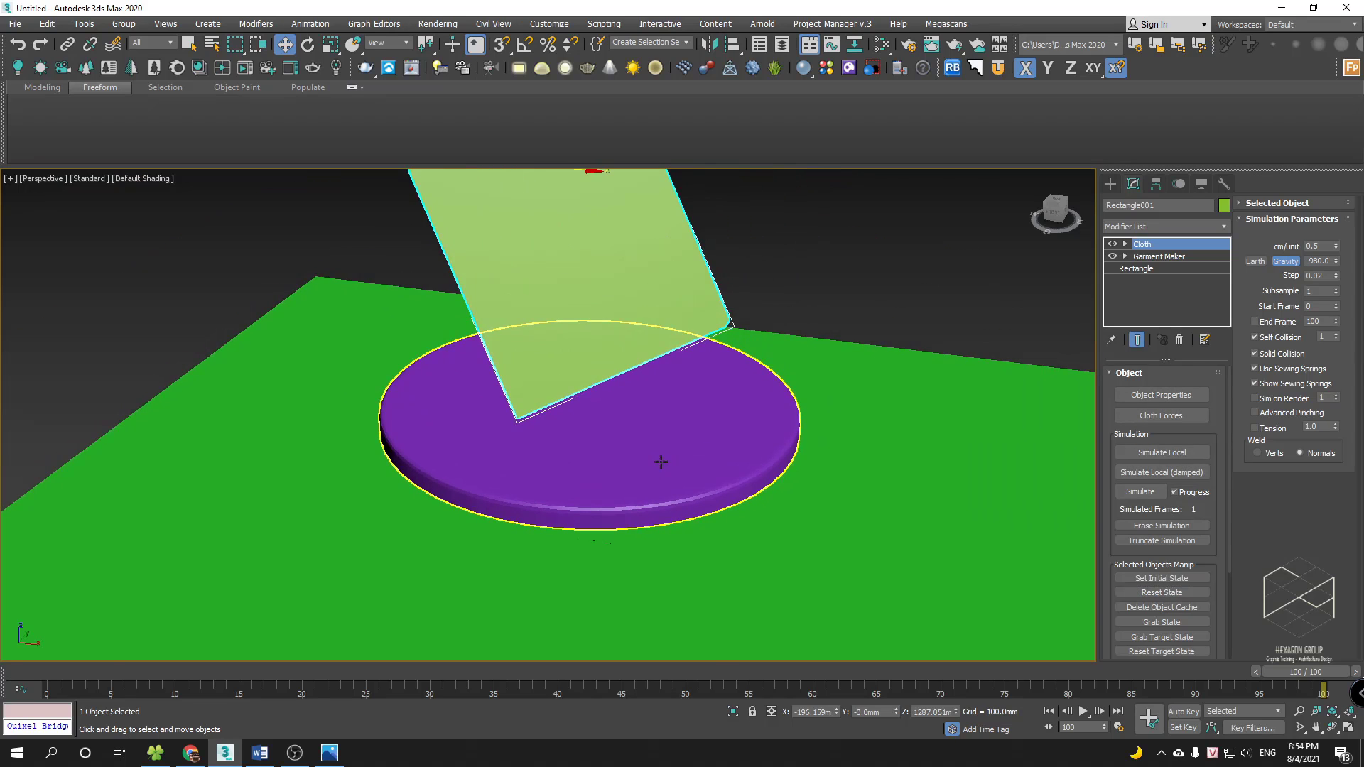
click(1140, 491)
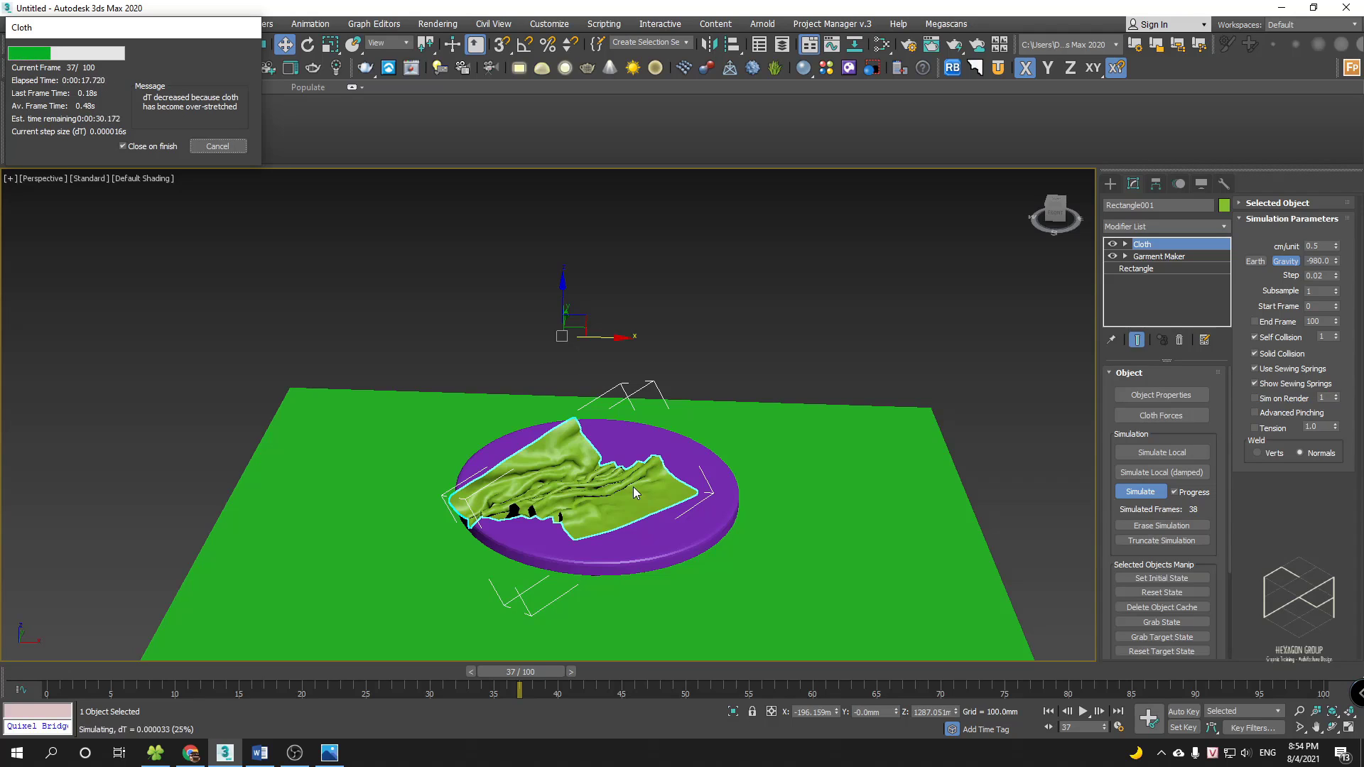
key(Escape)
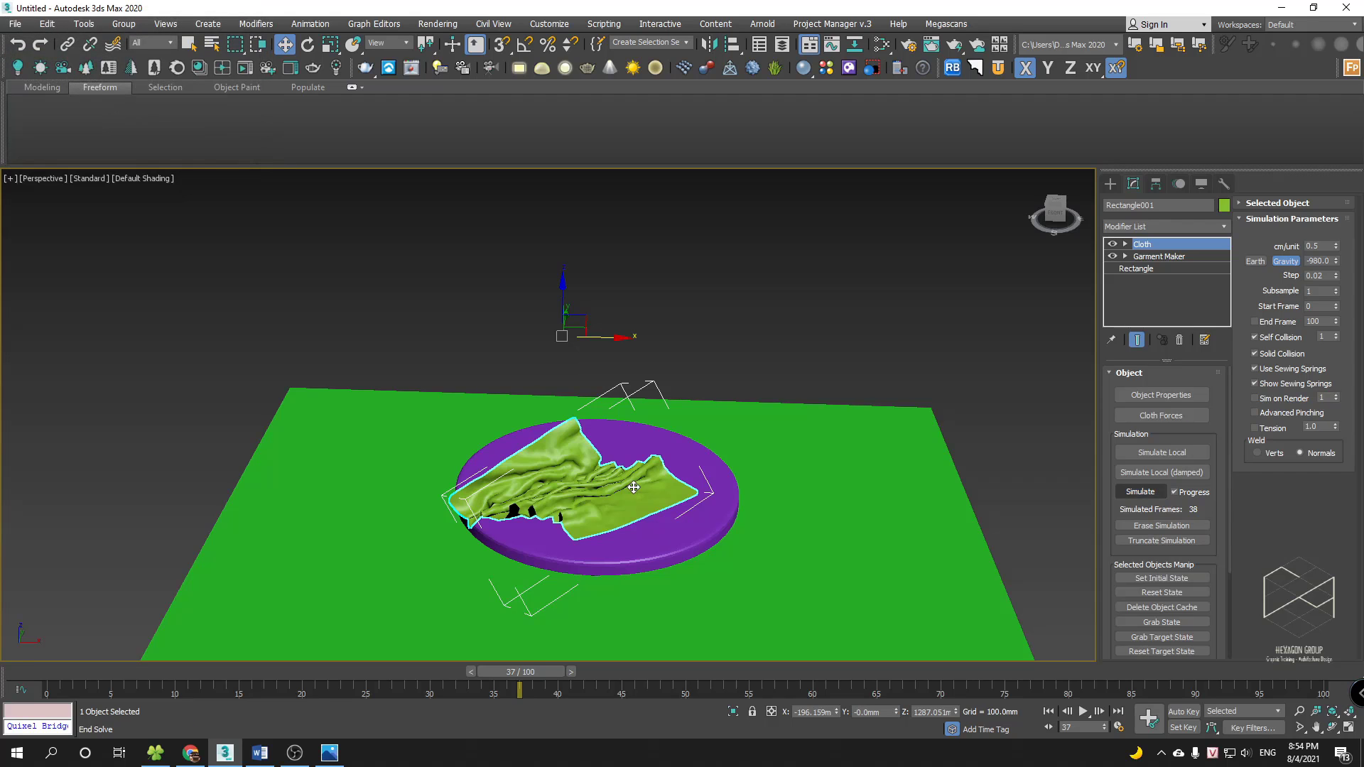
alt+middle_drag(598, 459, 455, 416)
scroll(568, 462, up, 3)
drag(538, 671, 605, 661)
key(w)
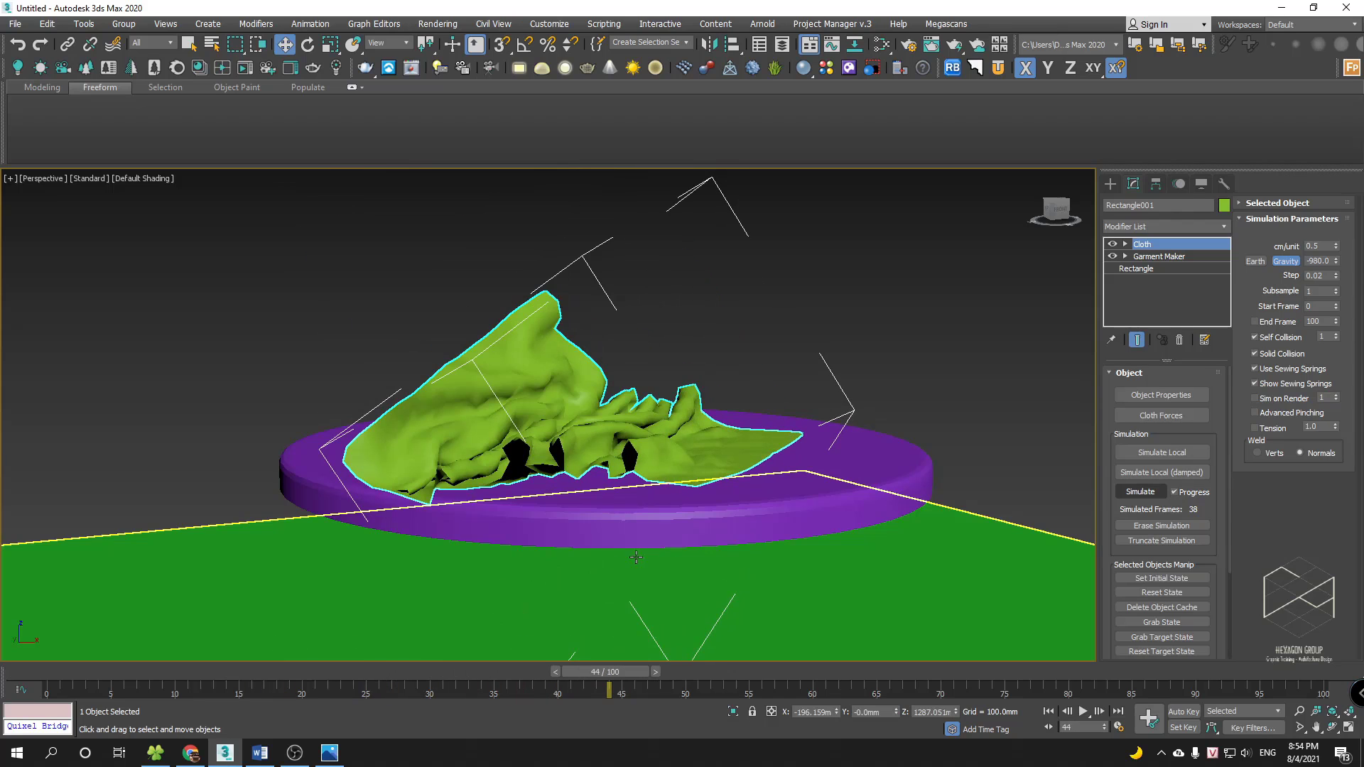
alt+middle_drag(636, 557, 643, 455)
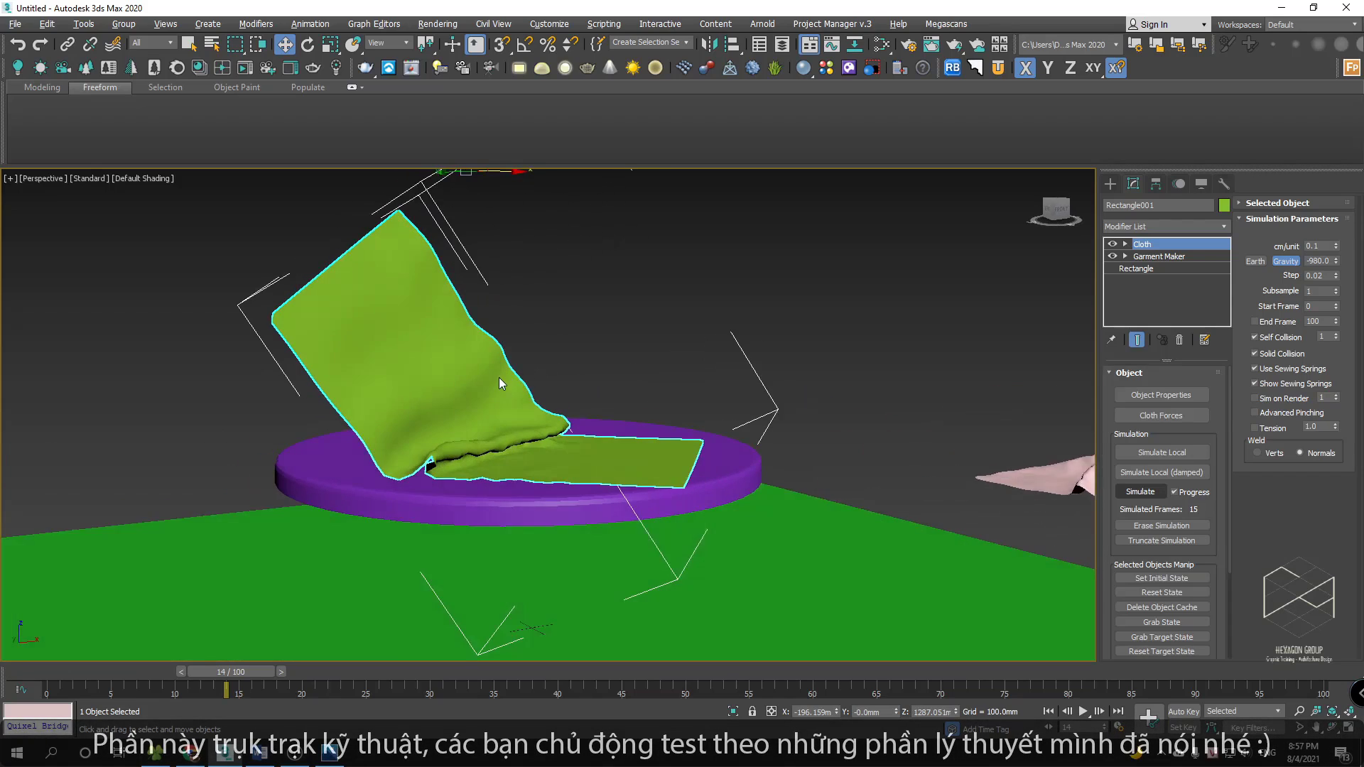
- Examine the folded green cloth on the purple table and compare it with the pink cloth draped nearby
mouse_move(500, 378)
alt+middle_down()
mouse_move(475, 377)
mouse_move(475, 390)
alt+middle_up()
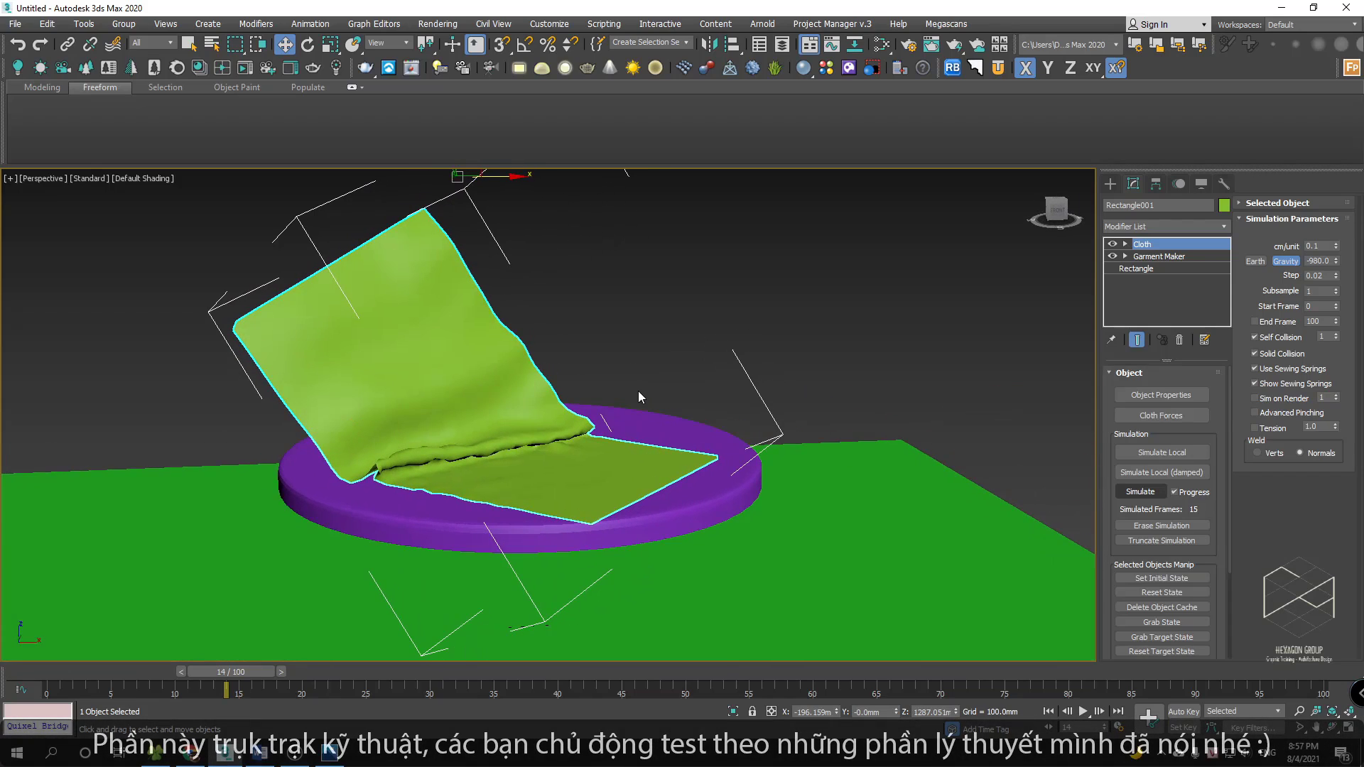
alt+middle_drag(638, 392, 608, 395)
scroll(609, 395, down, 4)
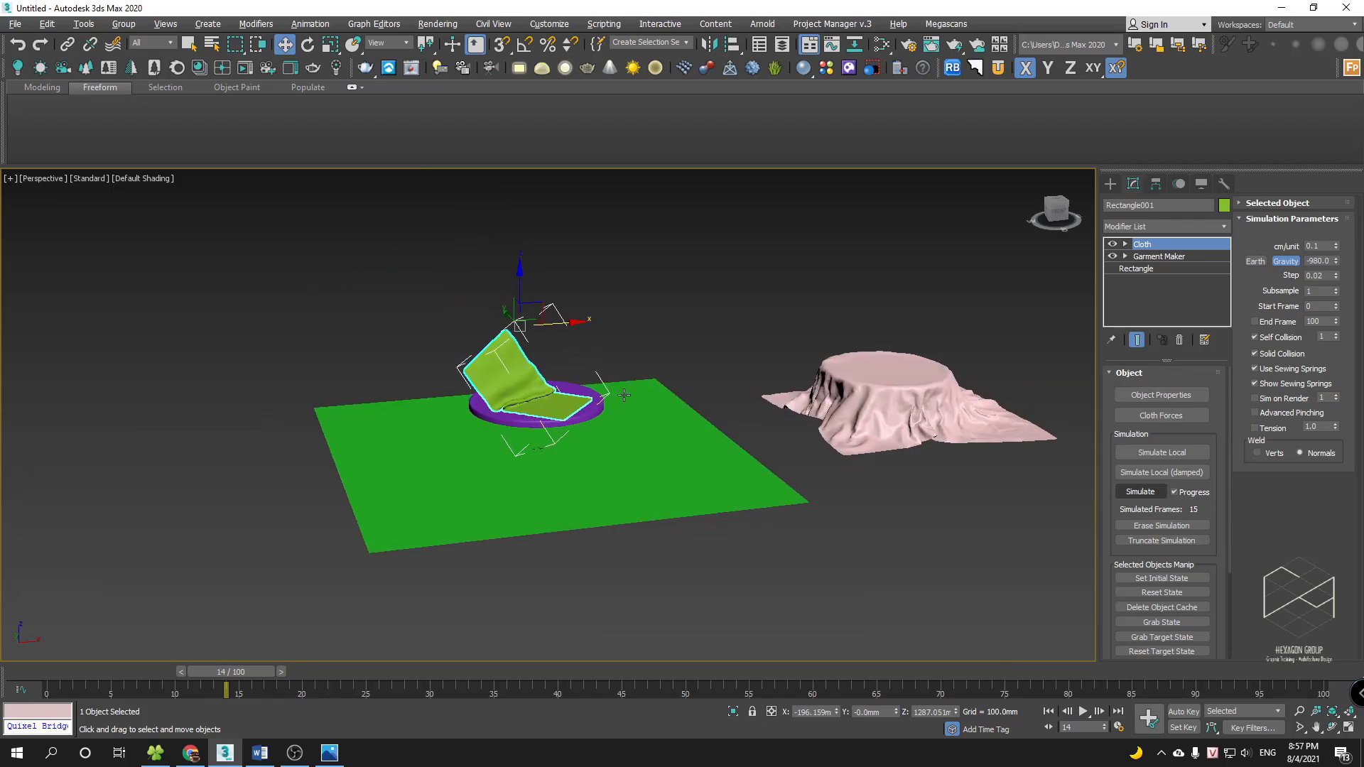
scroll(563, 403, up, 5)
alt+middle_drag(490, 391, 599, 361)
scroll(555, 384, down, 3)
scroll(597, 383, up, 5)
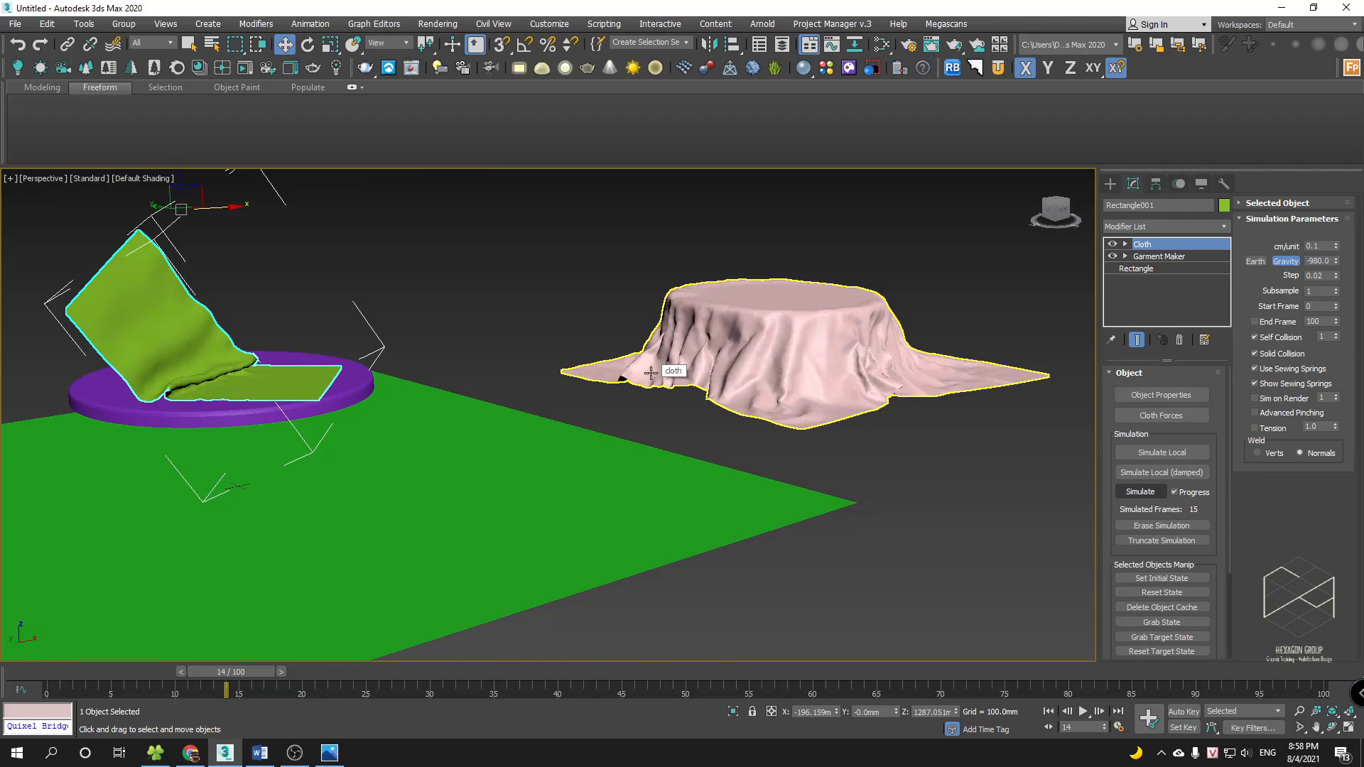
- Create a plane about 2762 mm long and 4851 mm wide in the empty area beside the pink draped cloth
scroll(651, 373, down, 2)
middle_drag(650, 373, 1050, 262)
scroll(598, 392, down, 2)
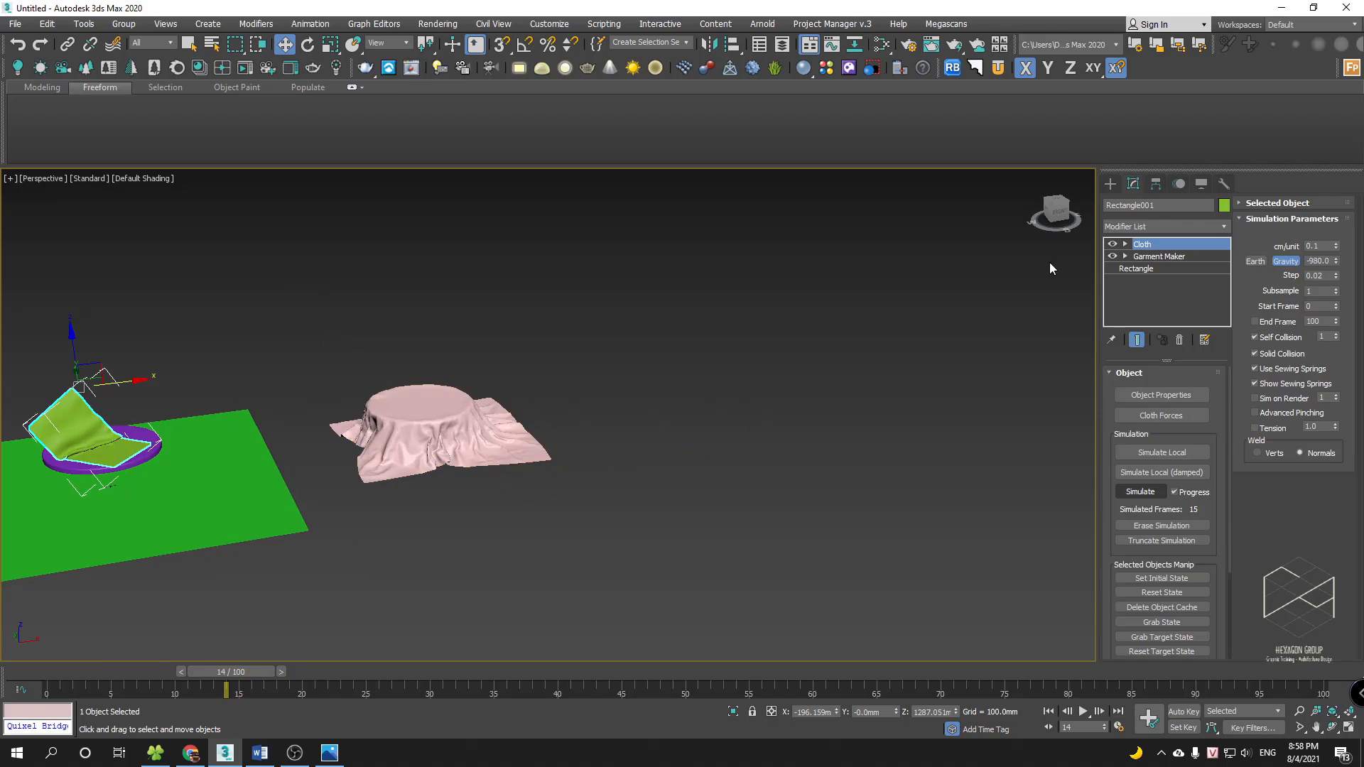
click(1108, 188)
middle_drag(899, 304, 862, 331)
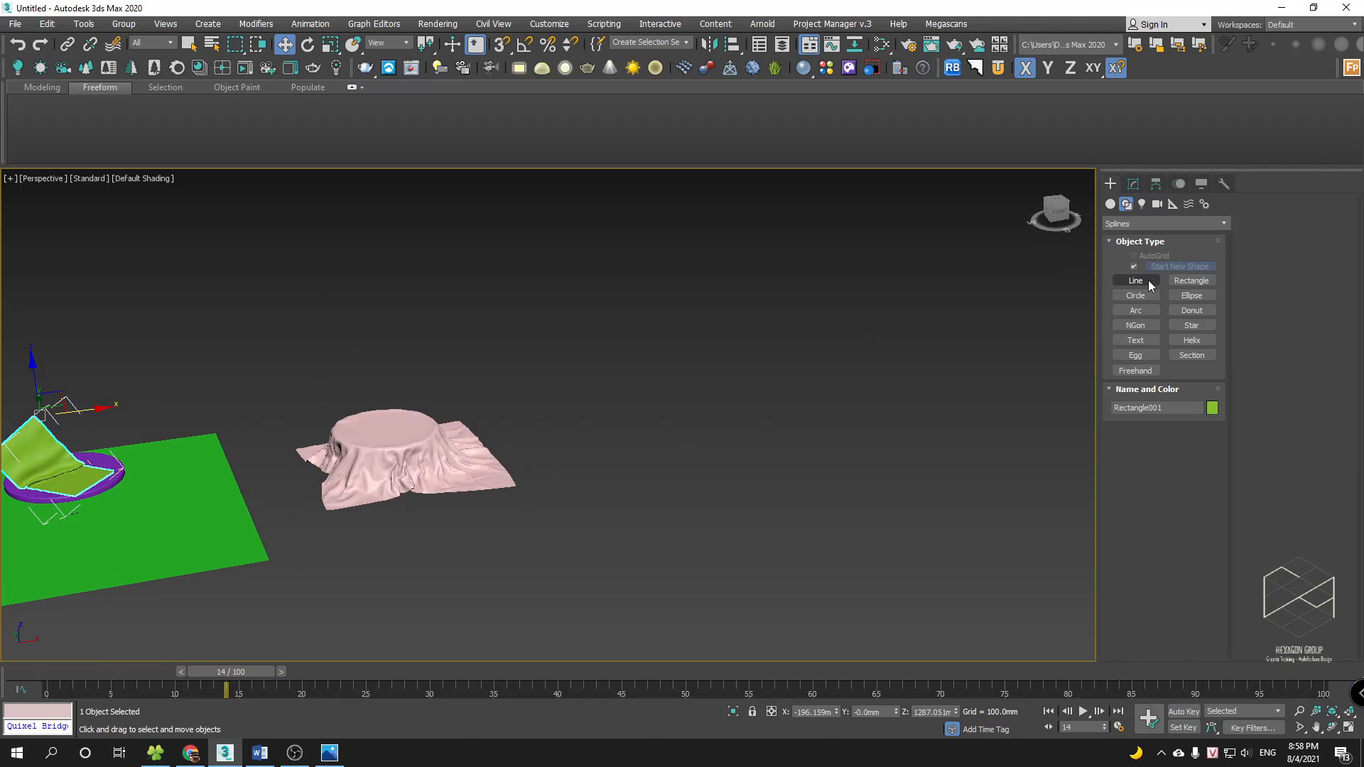
click(1150, 283)
click(1110, 204)
click(1190, 328)
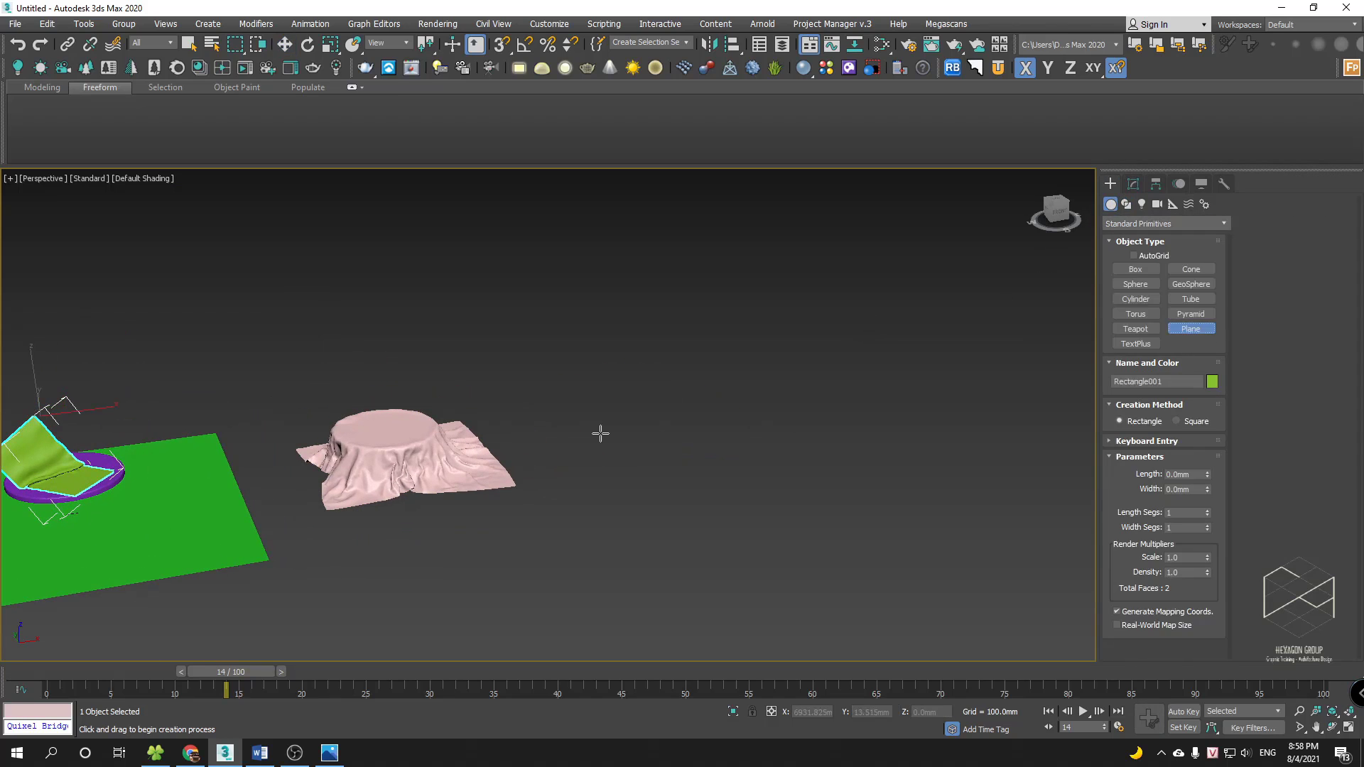
middle_drag(600, 433, 548, 487)
drag(547, 488, 989, 514)
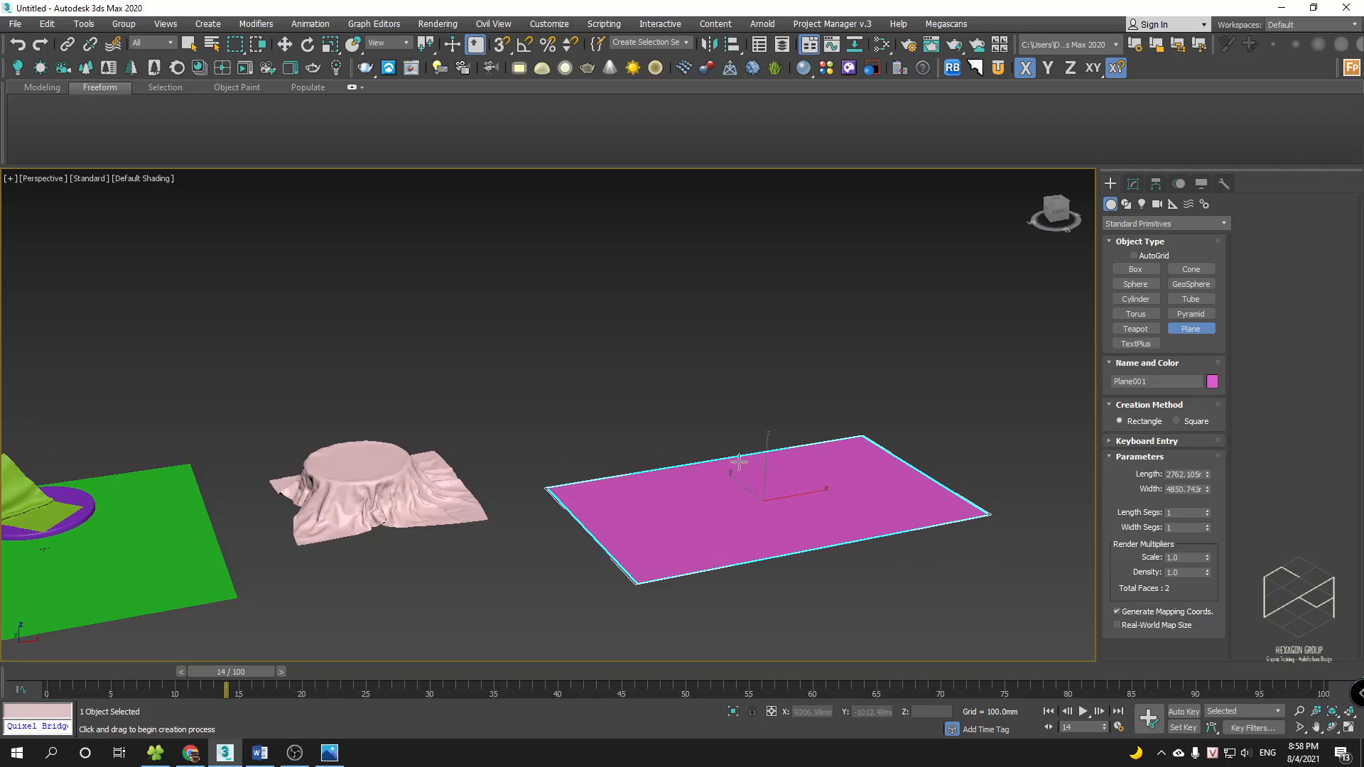
right_click(717, 456)
- Convert the new magenta plane to an Editable Poly
scroll(696, 455, up, 3)
right_click(698, 456)
mouse_move(809, 625)
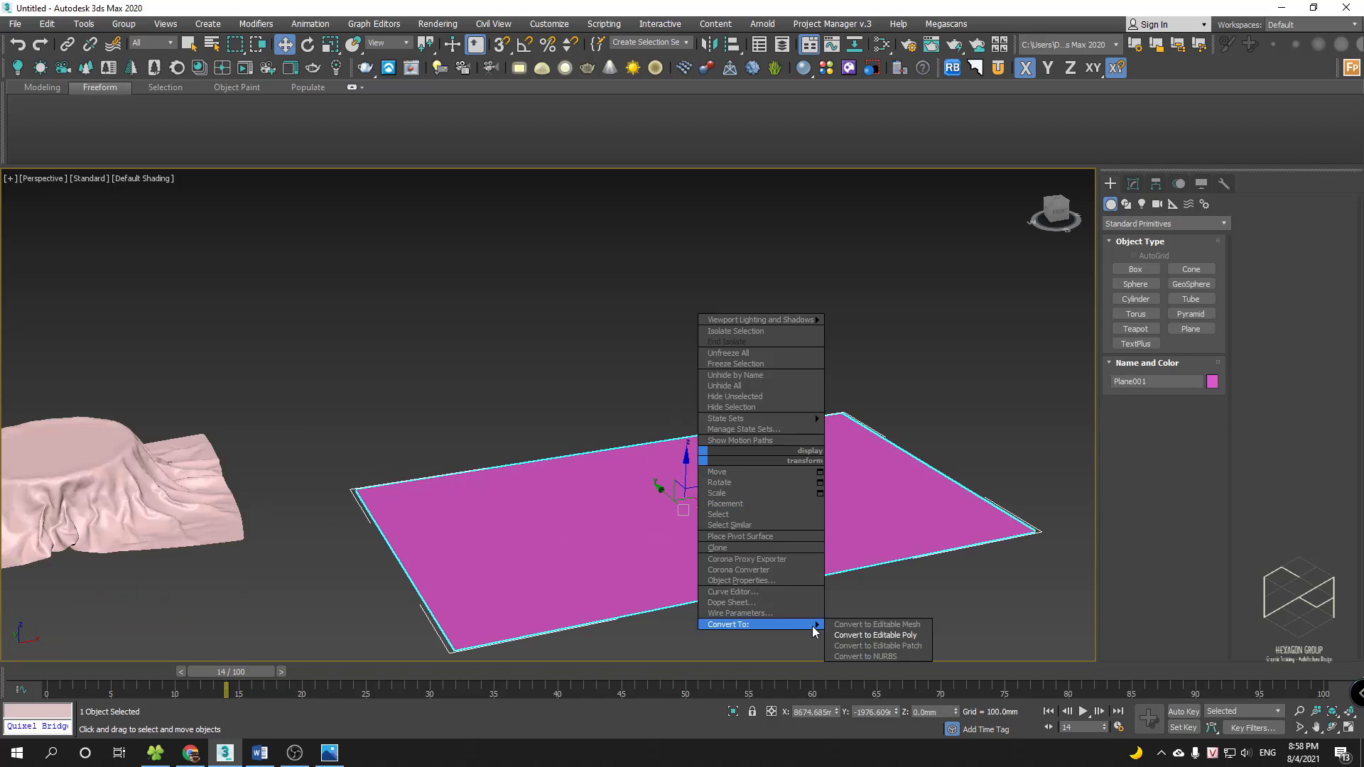
click(878, 635)
middle_drag(697, 499, 713, 520)
middle_drag(623, 517, 664, 474)
- Show edged faces and extrude the plane's back edge straight up about 1823 mm to form a wall
key(F4)
key(2)
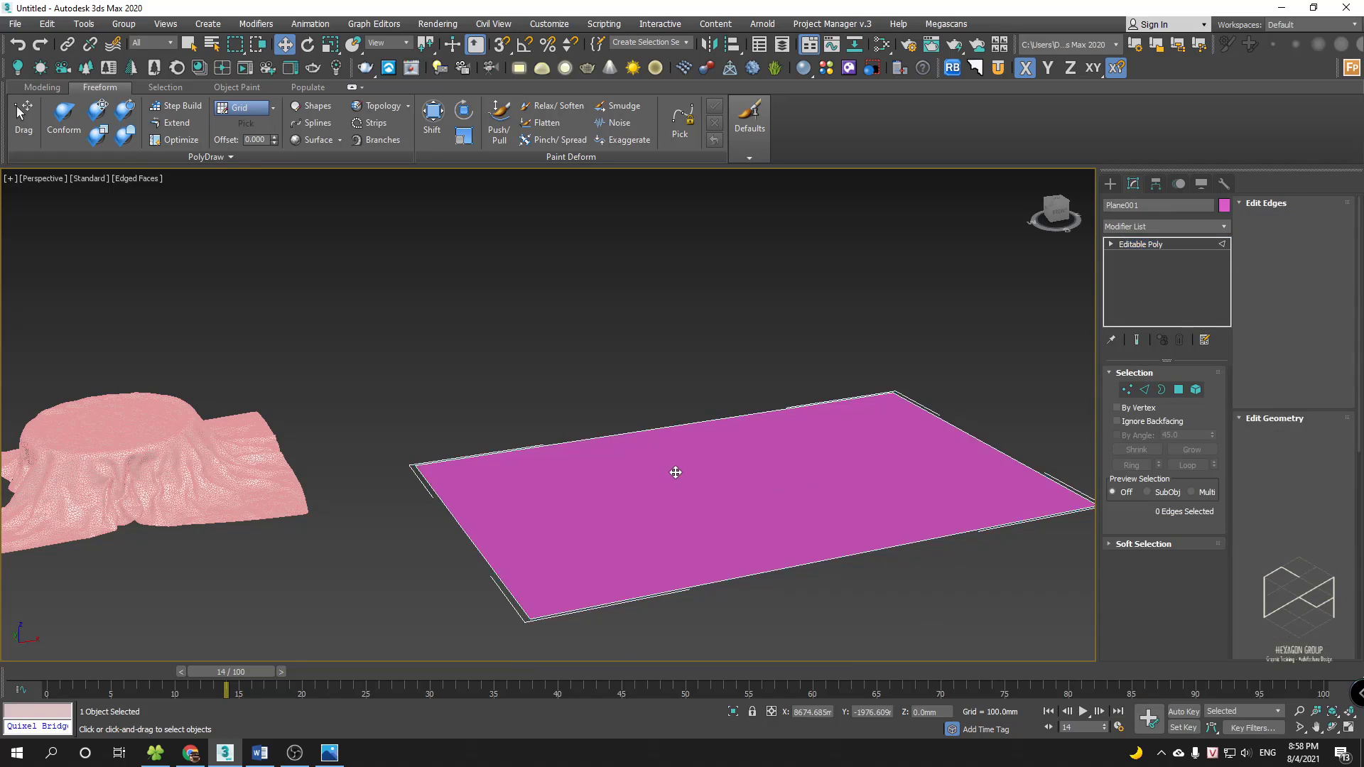
click(630, 430)
alt+middle_drag(631, 430, 664, 390)
shift+drag(665, 390, 697, 177)
scroll(748, 395, up, 5)
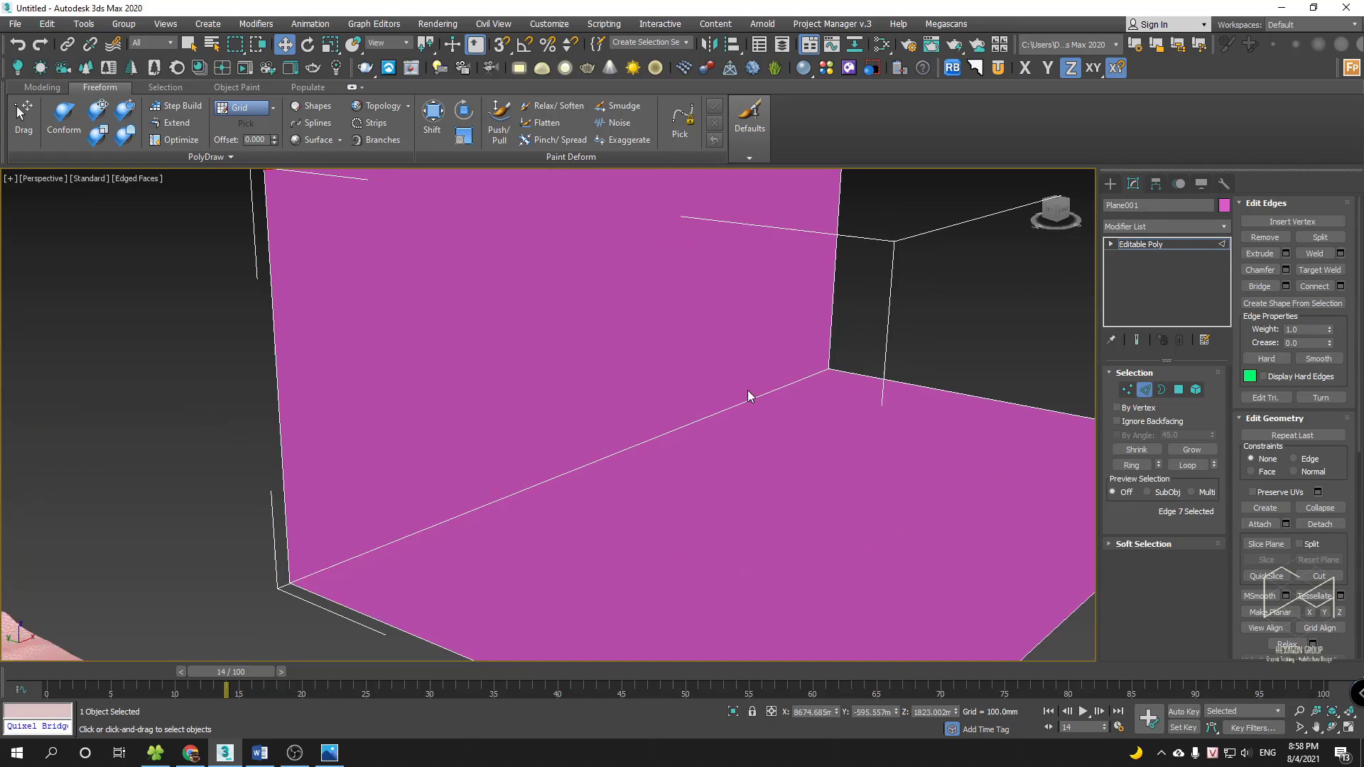
- Create a thin box about 588 x 563 x 10 mm on the magenta floor in front of the wall
alt+middle_drag(748, 396, 717, 413)
click(1110, 184)
alt+middle_drag(834, 347, 568, 426)
click(1135, 269)
scroll(540, 443, up, 3)
scroll(497, 462, down, 3)
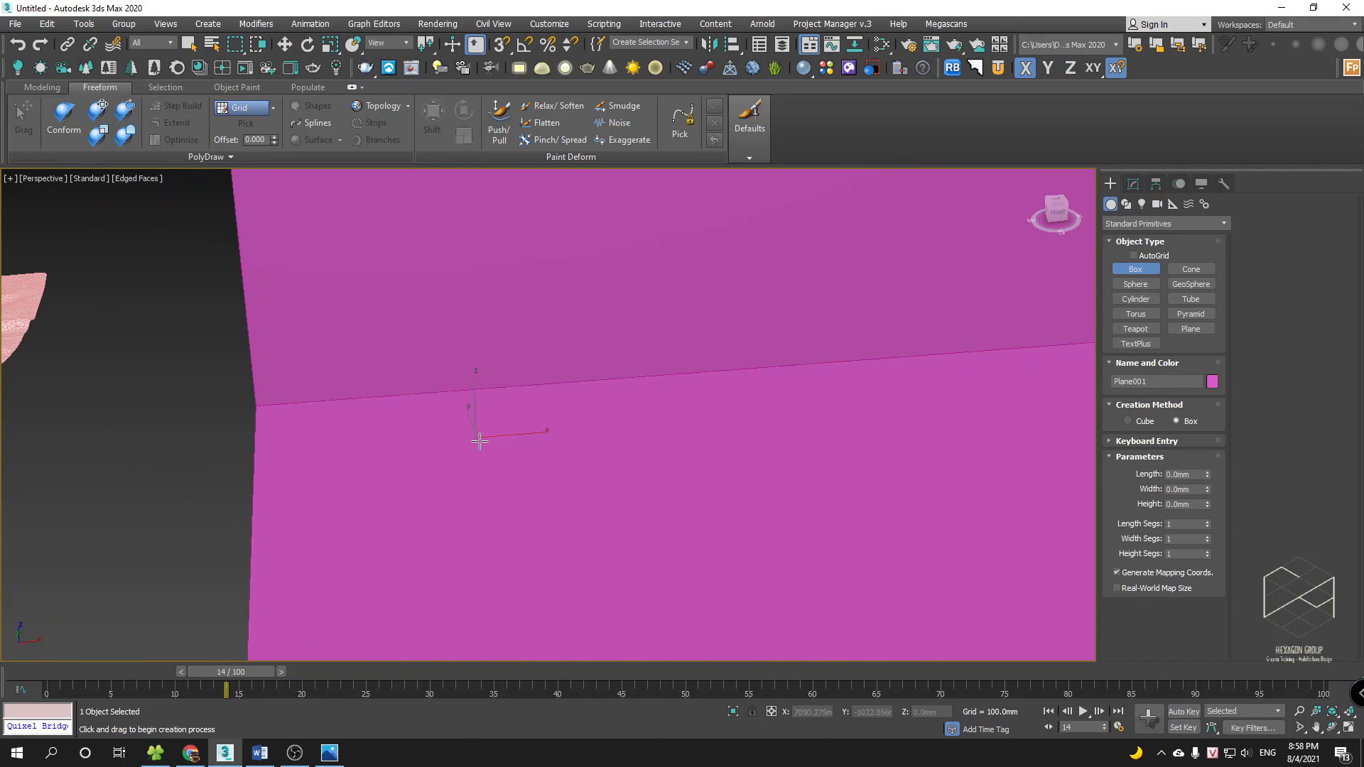
drag(476, 437, 665, 500)
click(665, 498)
key(z)
alt+middle_drag(665, 498, 611, 441)
scroll(647, 450, down, 1)
scroll(621, 428, down, 1)
scroll(632, 430, up, 1)
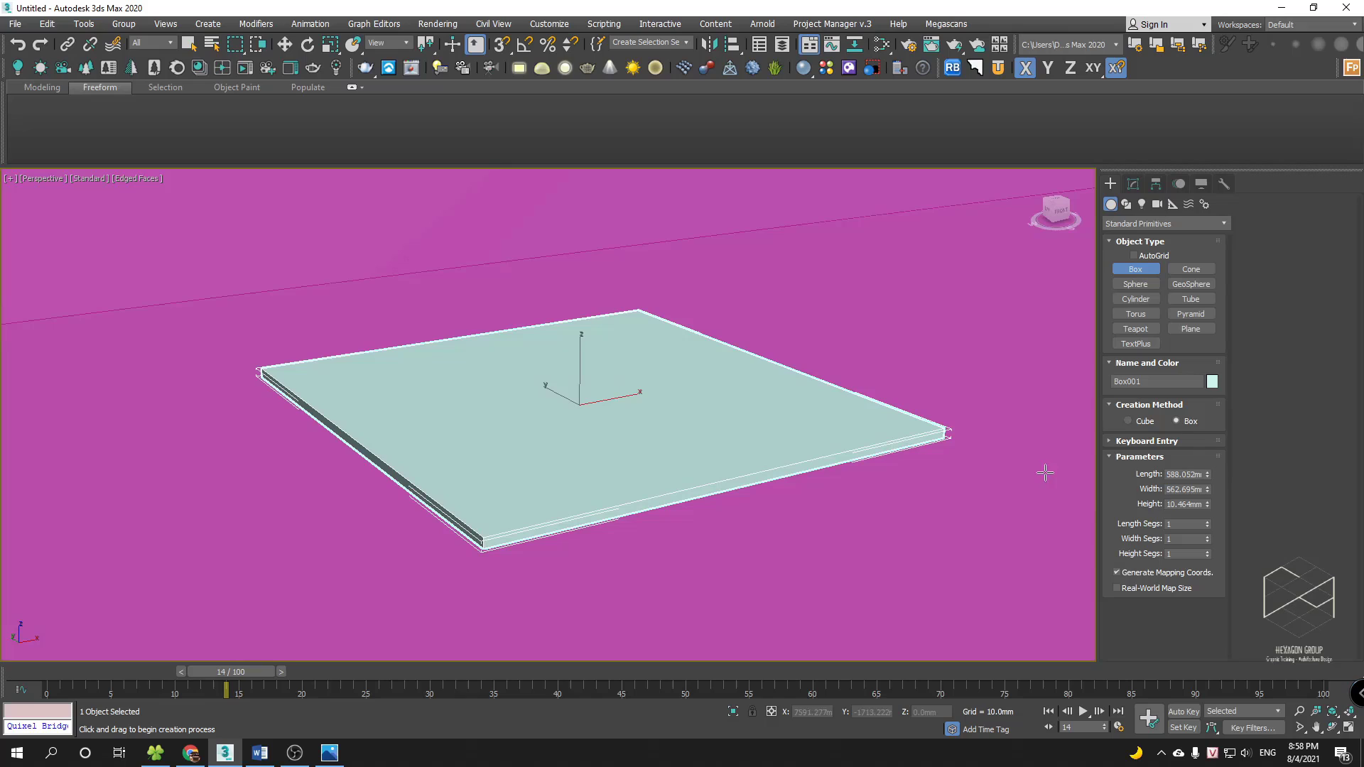
- Set the thin box's length and width segments to 50 each
click(1134, 184)
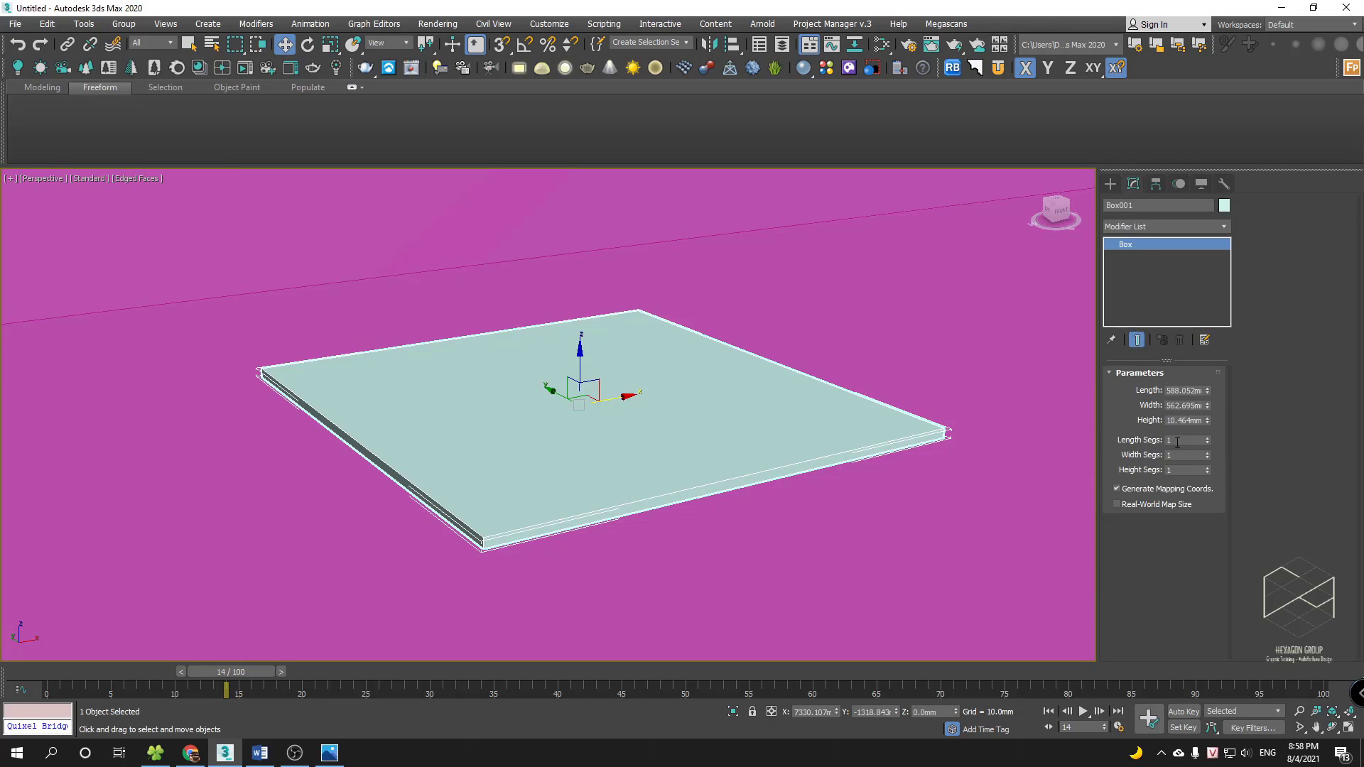
double_click(1177, 442)
text(50)
key(Tab)
text(50)
key(Return)
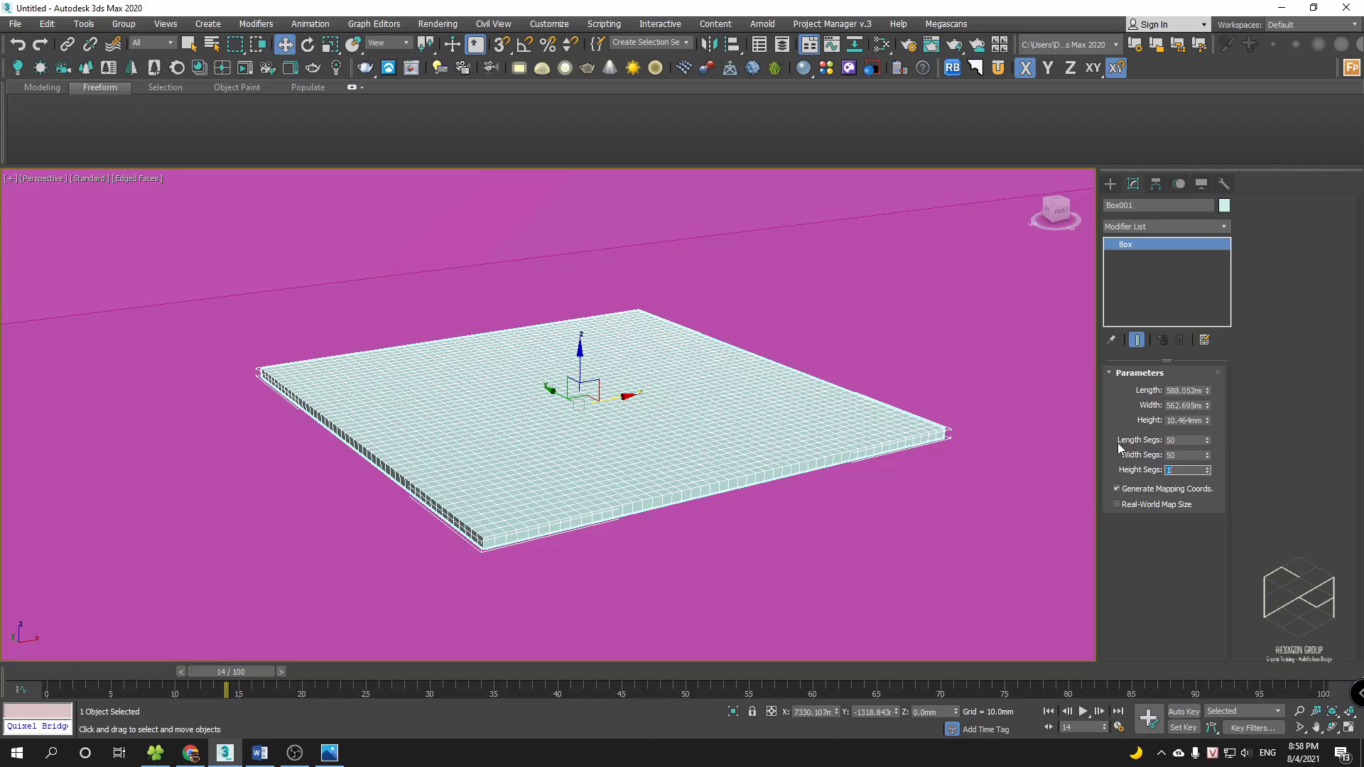
- Examine the subdivided box and its placement on the magenta floor from several angles
alt+middle_drag(627, 450, 599, 470)
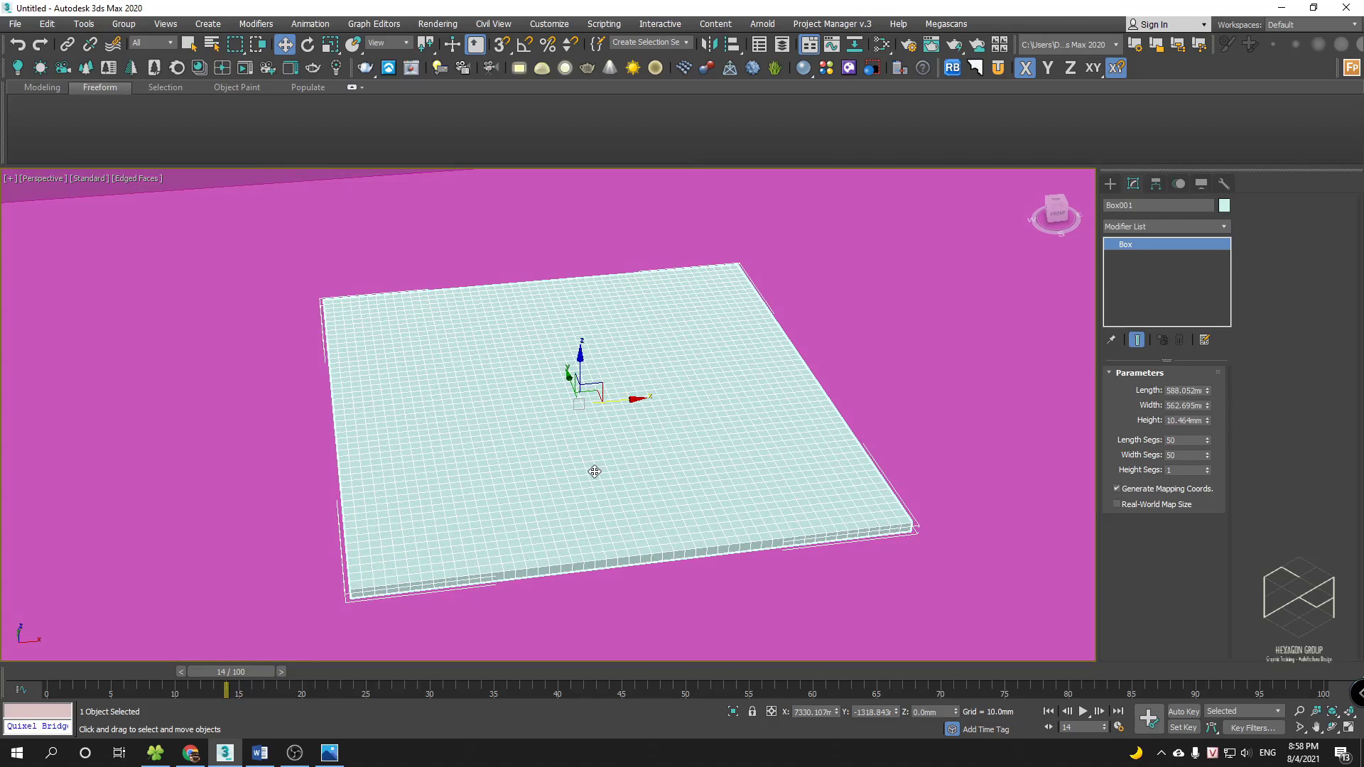
mouse_move(601, 471)
alt+middle_down()
mouse_move(625, 441)
mouse_move(710, 408)
mouse_move(612, 456)
mouse_move(598, 443)
mouse_move(609, 454)
alt+middle_up()
scroll(604, 446, down, 2)
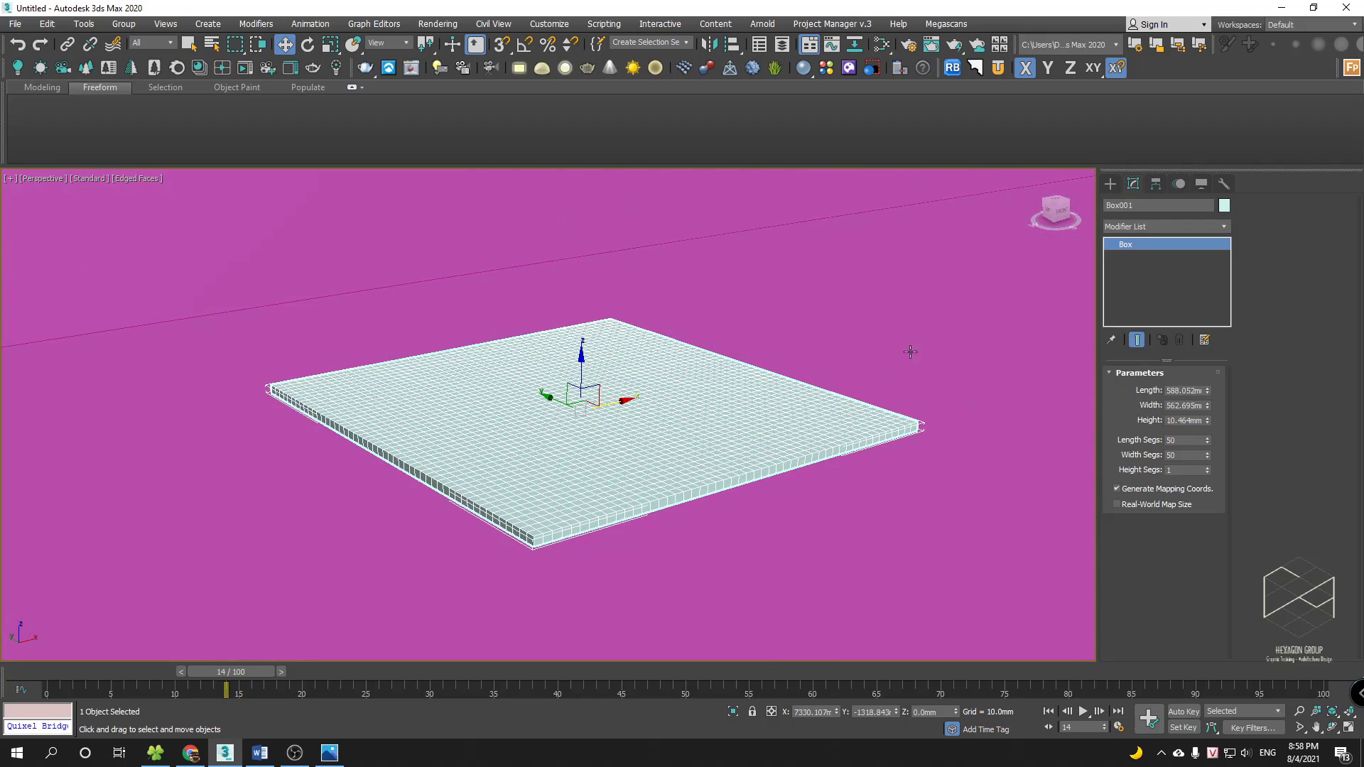
alt+middle_drag(681, 363, 695, 355)
scroll(695, 355, down, 3)
scroll(622, 402, up, 2)
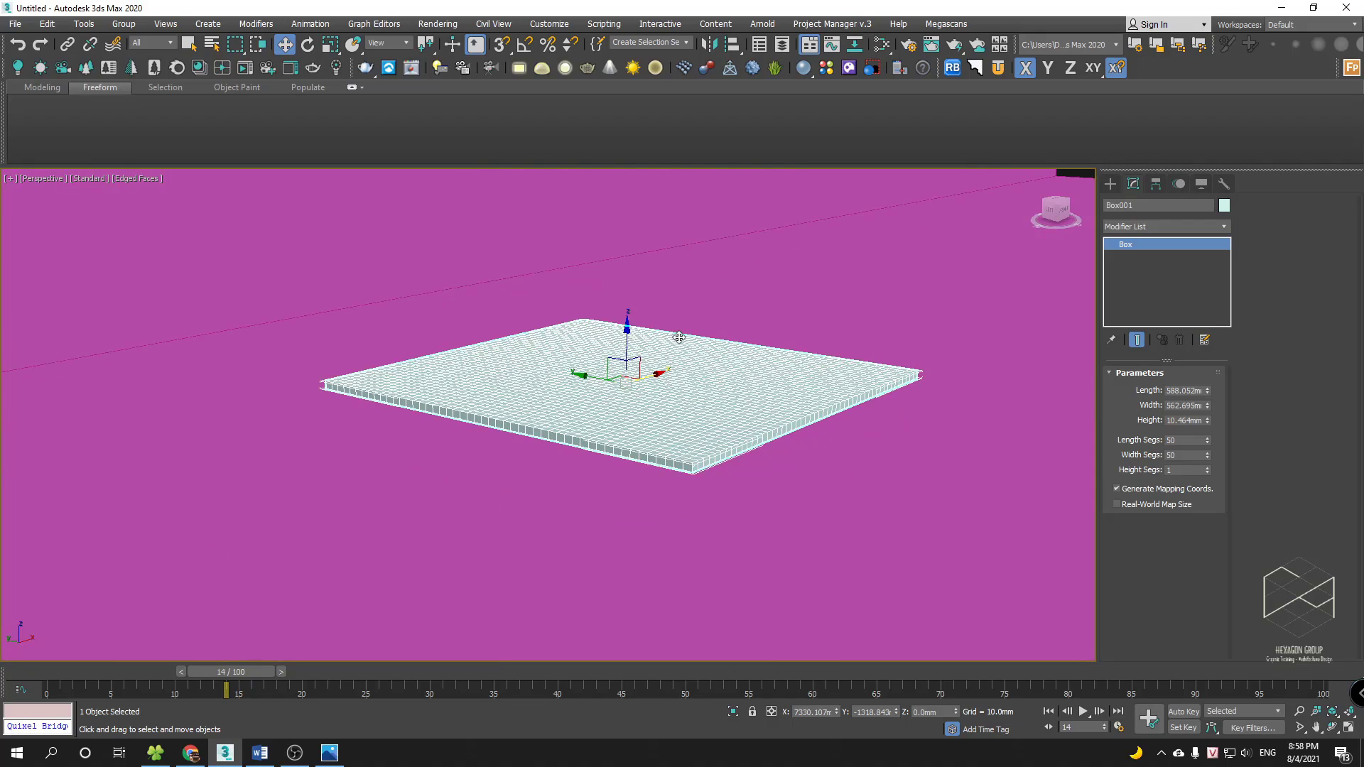
drag(744, 299, 684, 350)
key(Escape)
mouse_move(673, 342)
alt+middle_down()
mouse_move(643, 344)
mouse_move(603, 422)
alt+middle_up()
scroll(644, 344, down, 2)
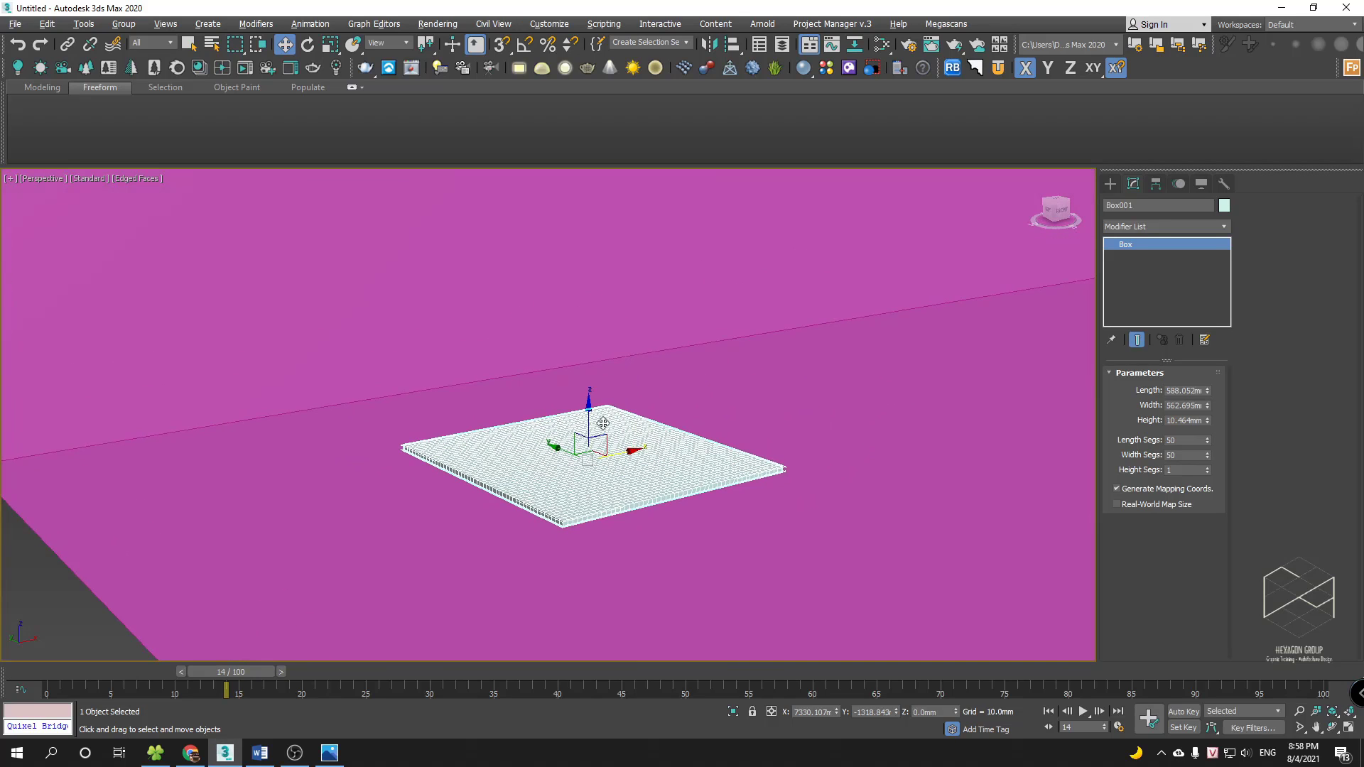
- Rename the magenta floor-and-wall object as ground 2
key(ctrl+2)
drag(609, 314, 590, 470)
scroll(535, 408, down, 5)
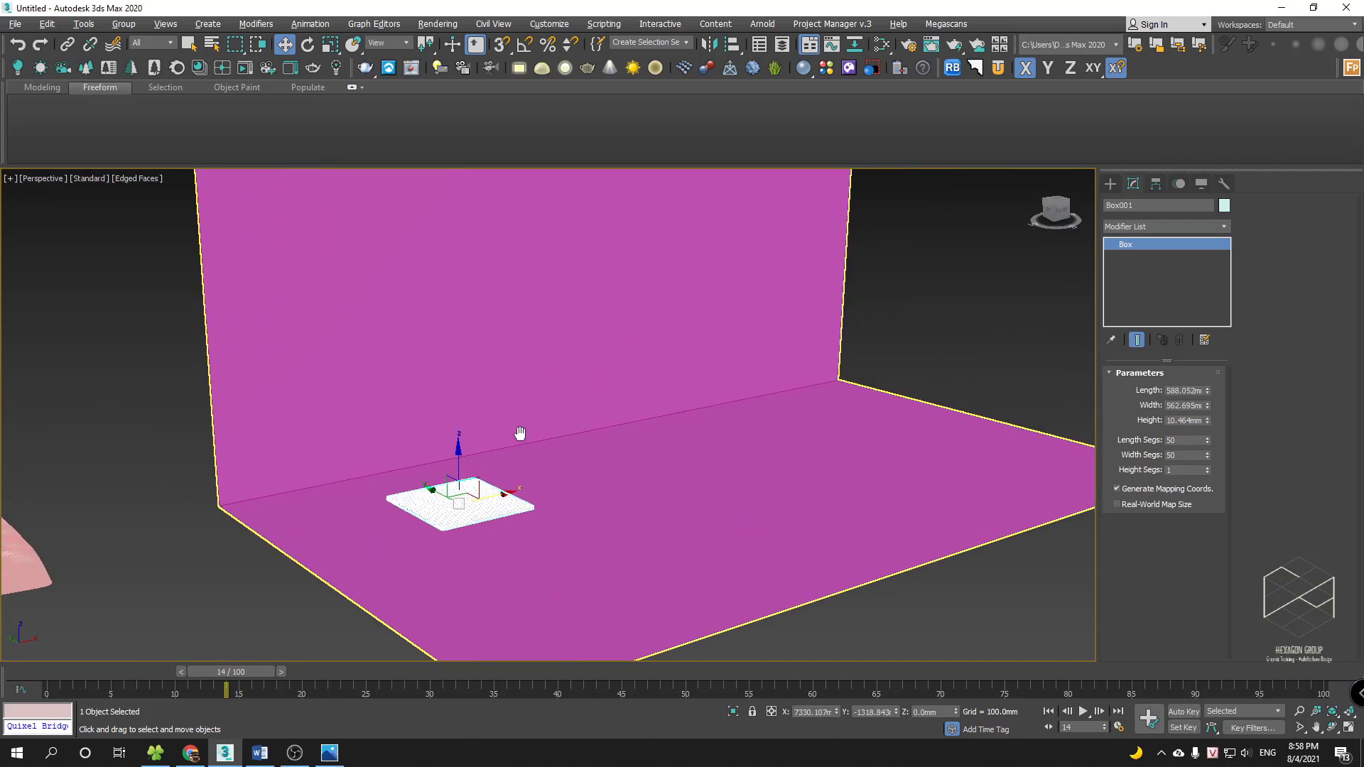
click(603, 376)
click(1165, 206)
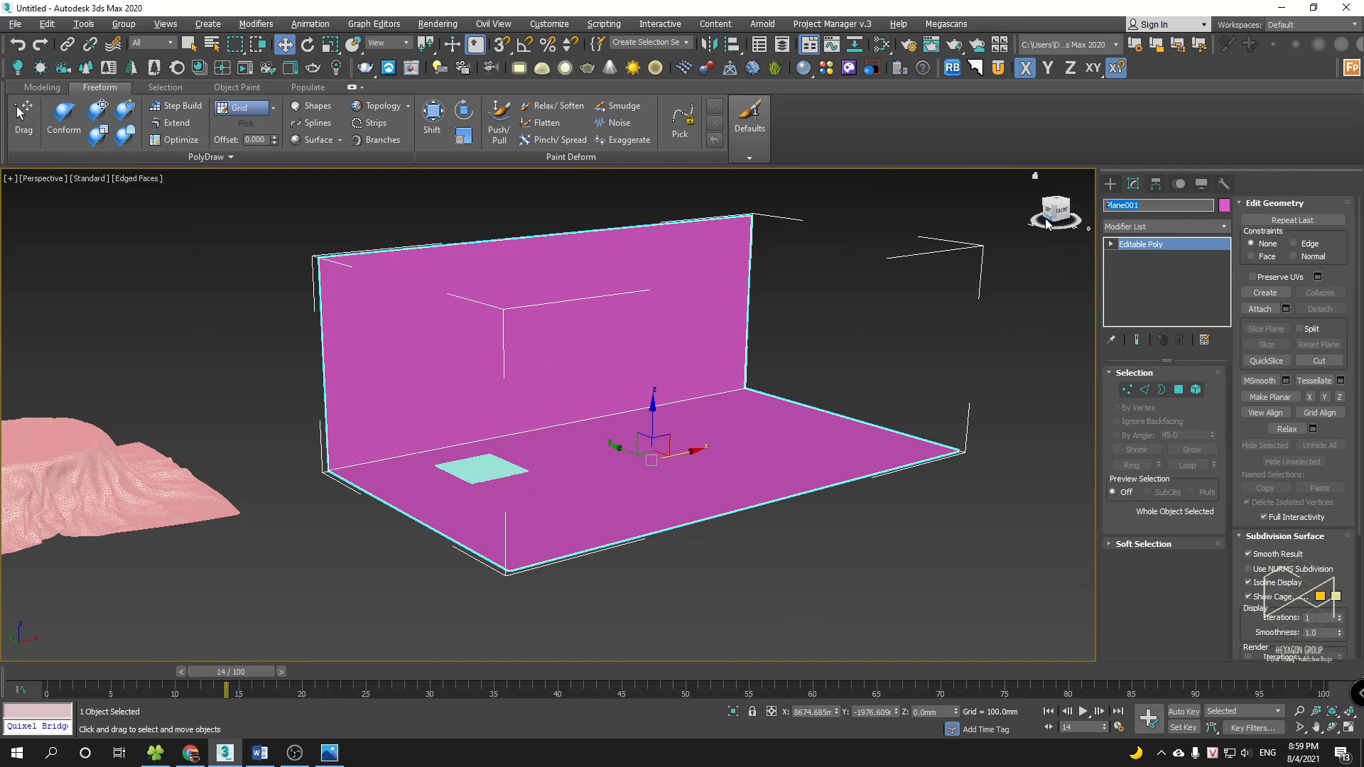
text(ground 1)
key(Return)
- Rename the thin subdivided box as goi
click(480, 466)
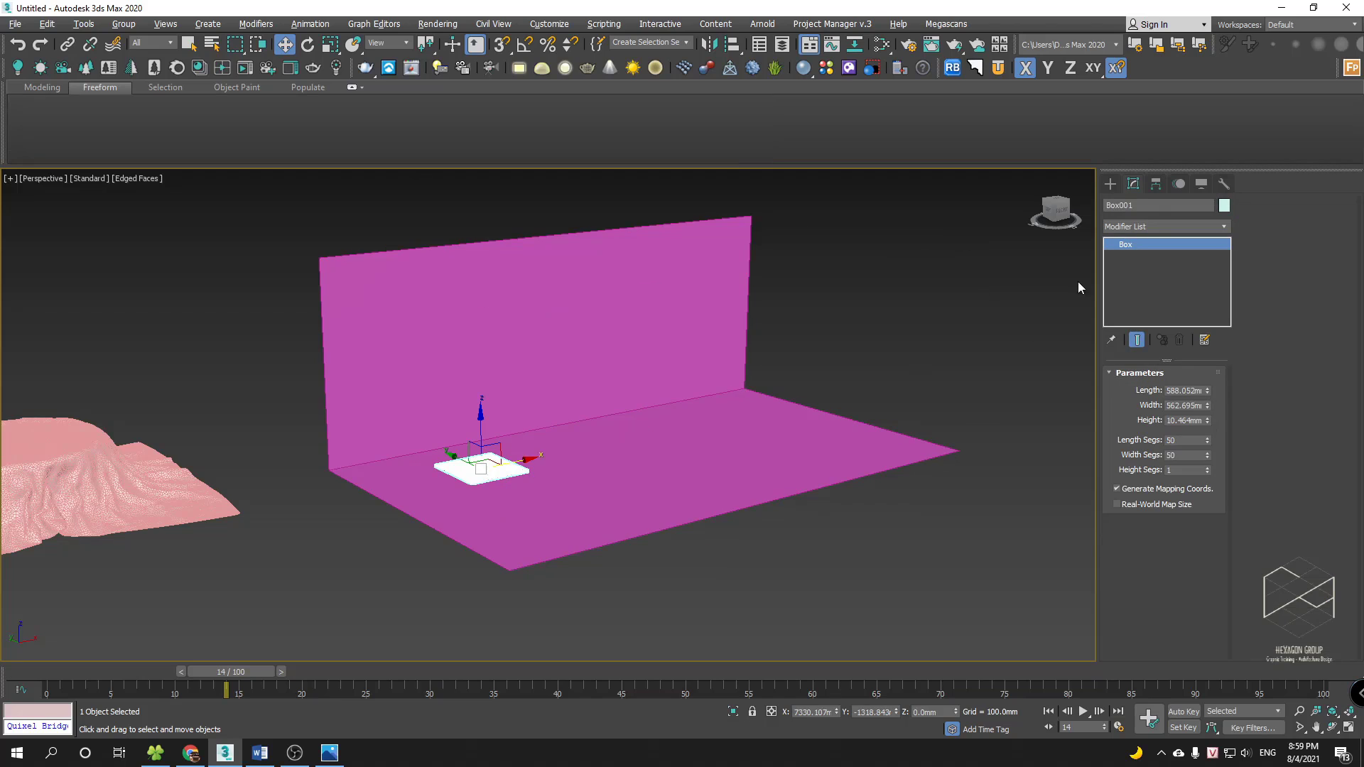
click(1156, 206)
text(goi)
key(Return)
middle_drag(572, 429, 651, 410)
scroll(536, 454, up, 4)
middle_drag(572, 441, 557, 448)
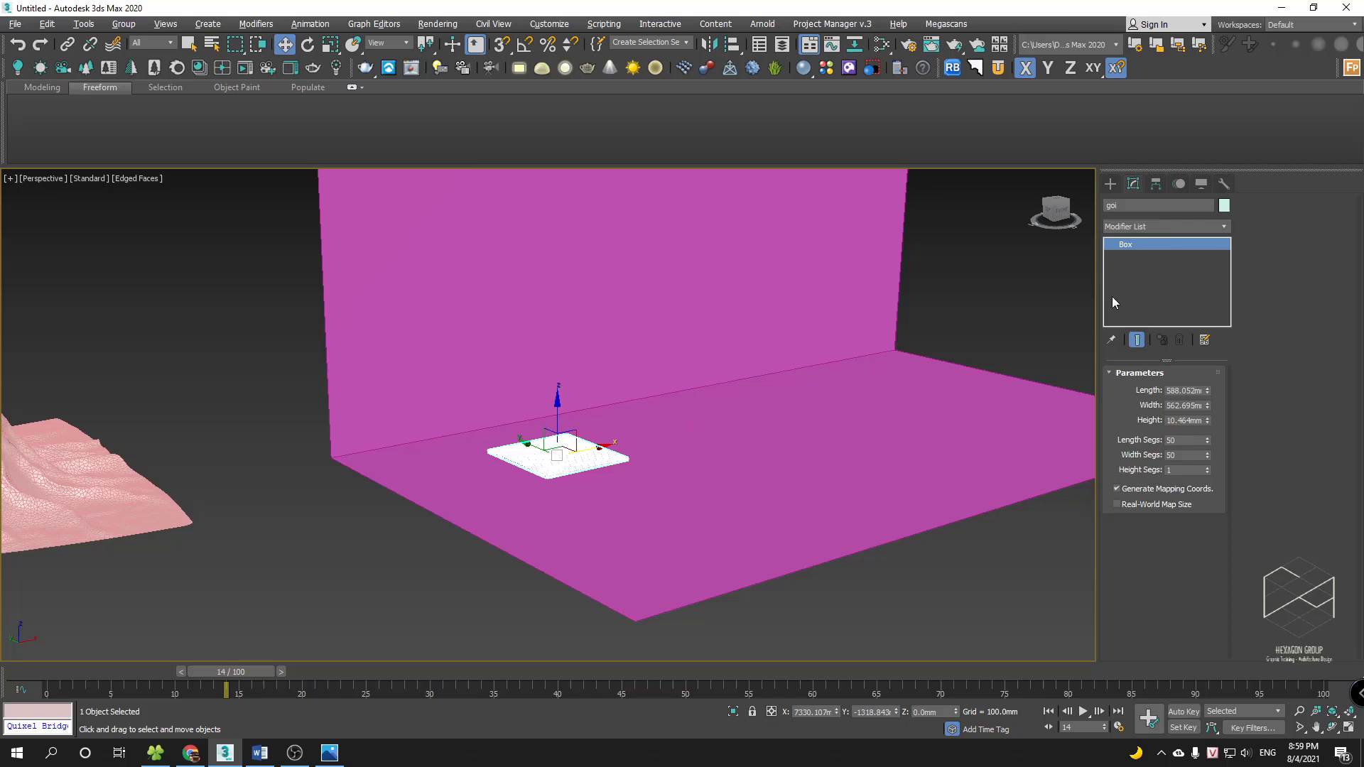
- Apply the Cloth modifier to the goi box
click(1170, 228)
scroll(1170, 228, down, 3)
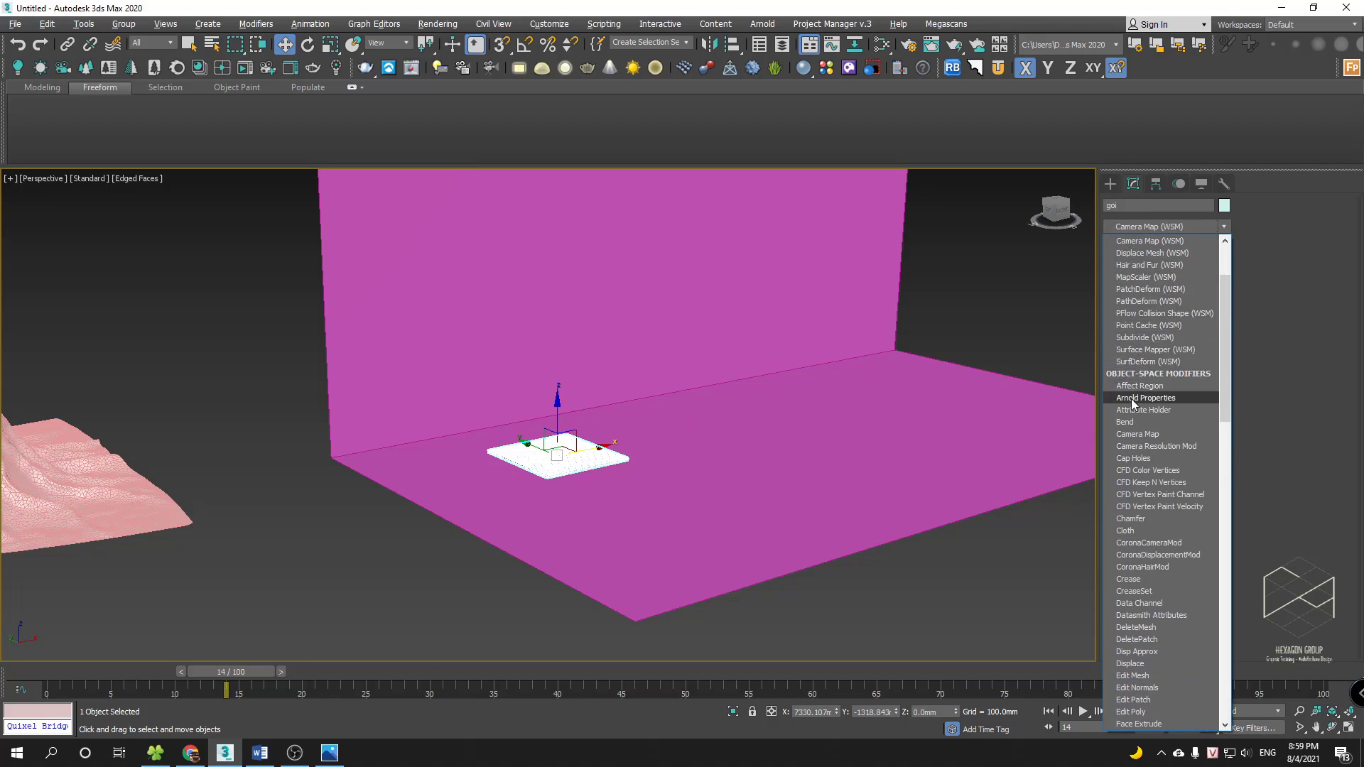
scroll(1132, 403, down, 5)
click(1126, 338)
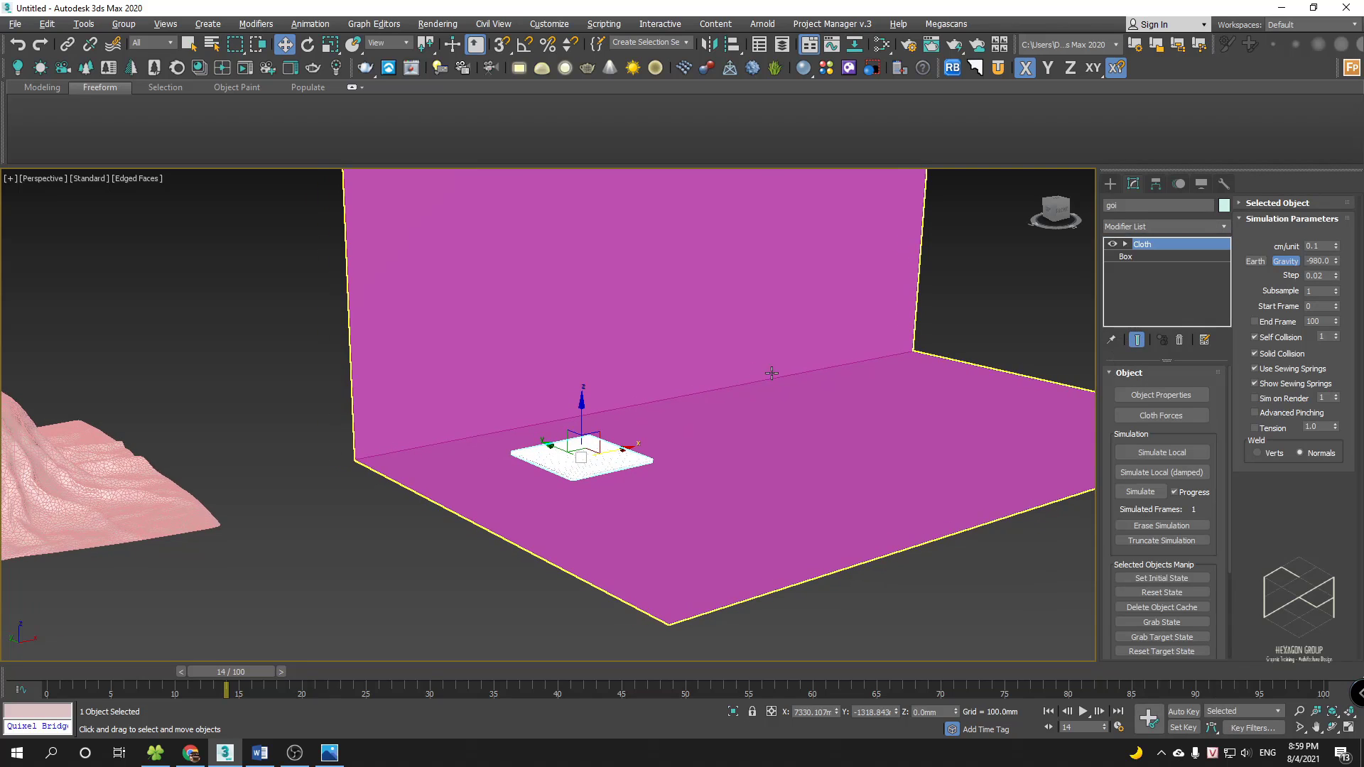
- Define goi as Cloth in the cloth object properties and load the Cotton preset
click(1169, 394)
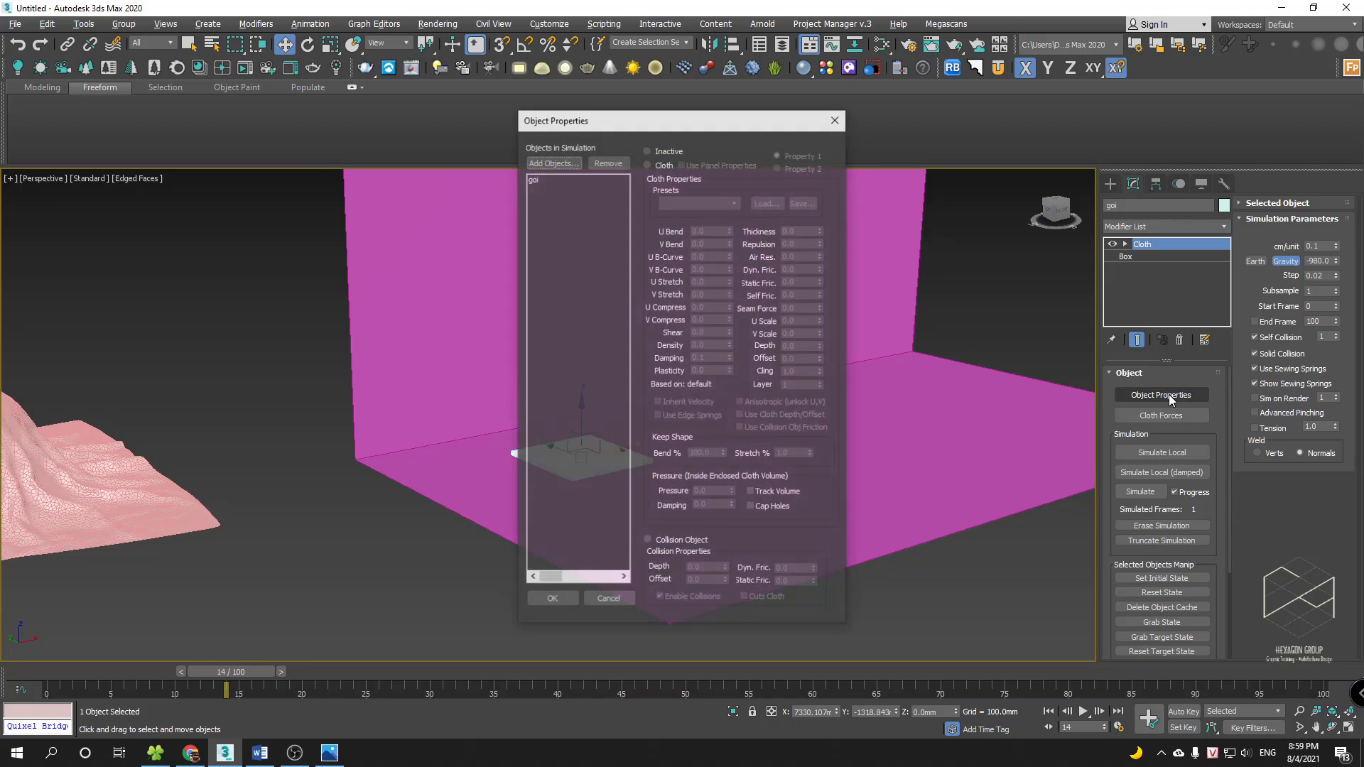
click(539, 179)
click(647, 164)
click(715, 204)
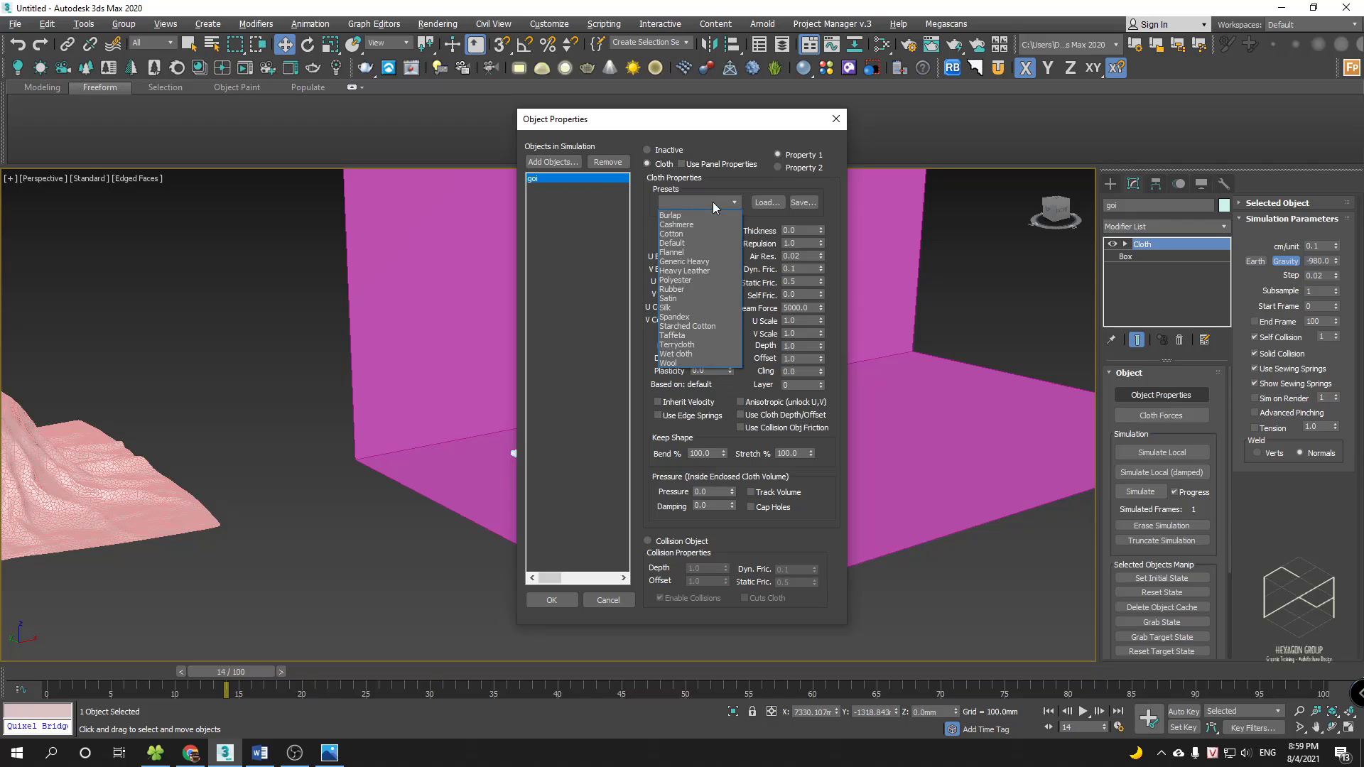
click(674, 234)
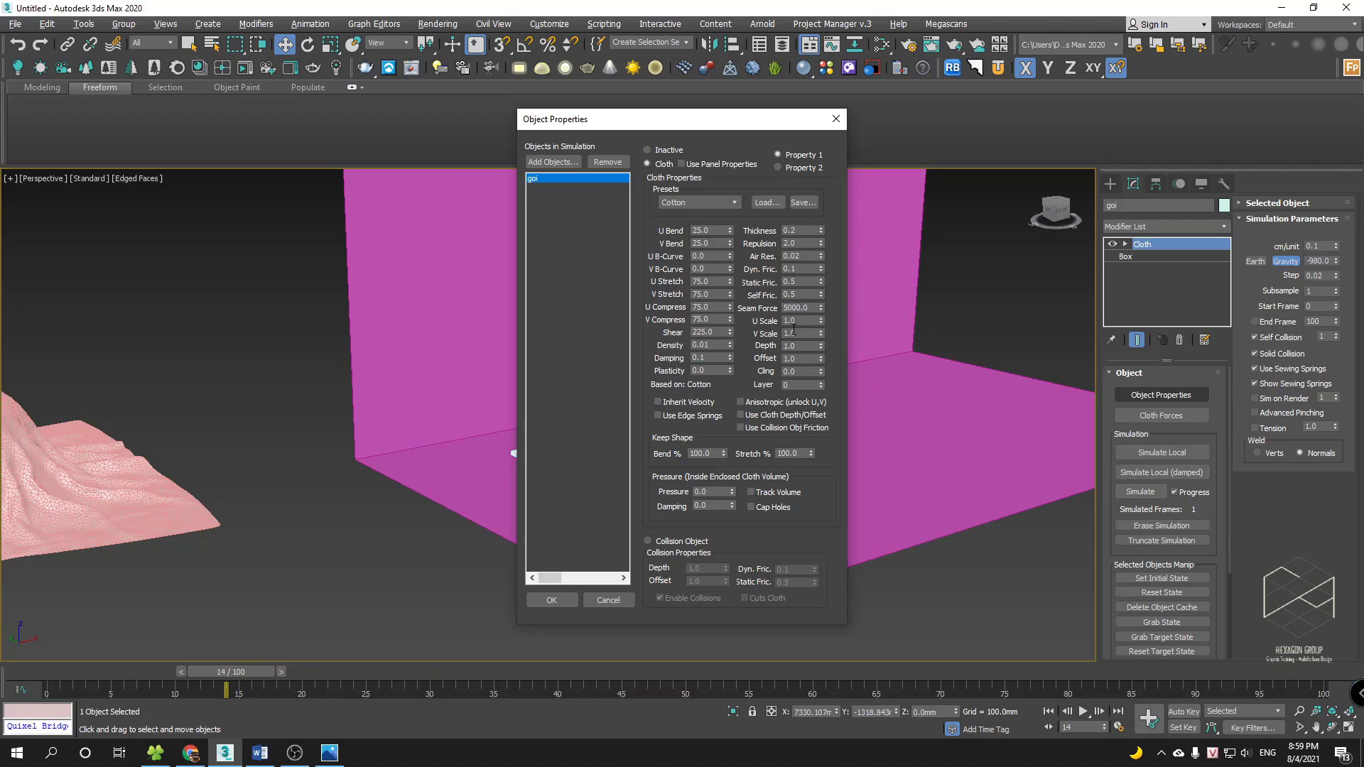
- Add ground 2 to the cloth simulation as a Collision Object and accept the object properties
click(552, 162)
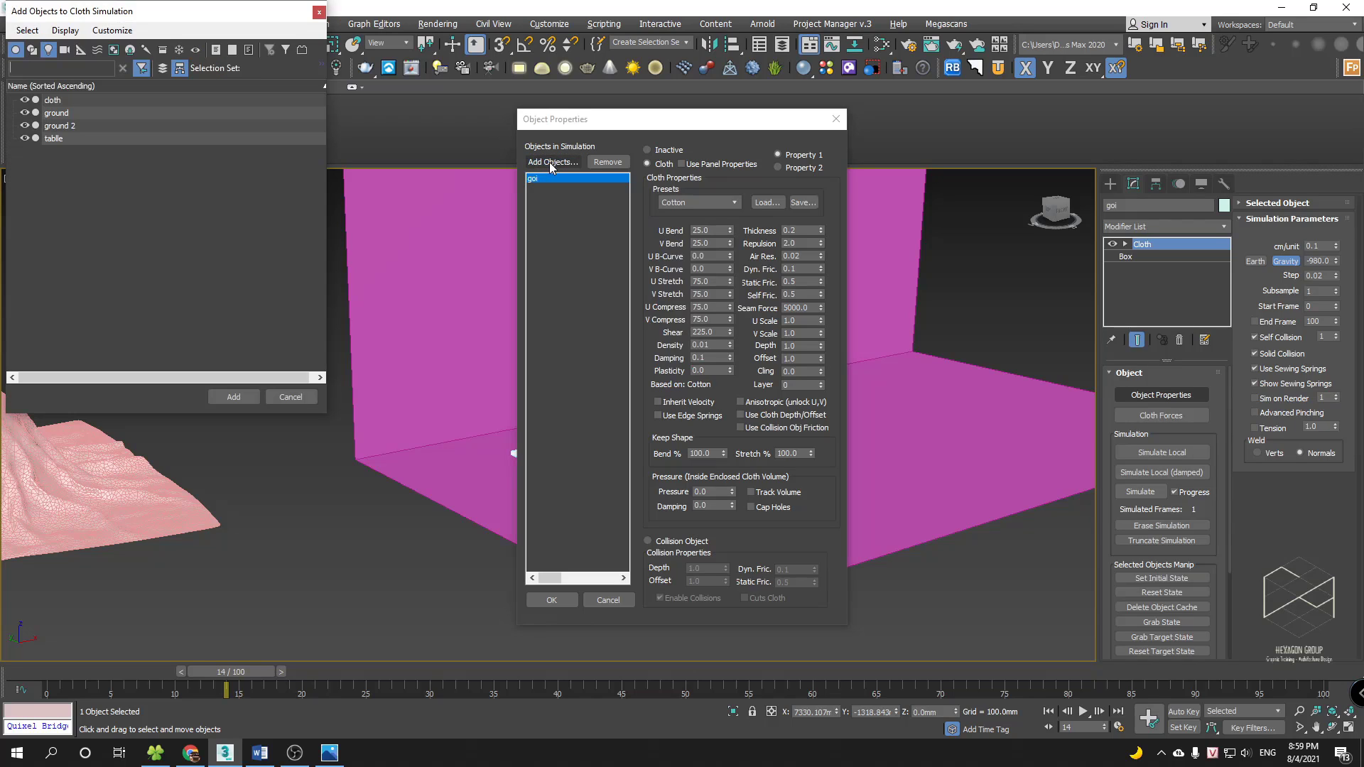
click(76, 126)
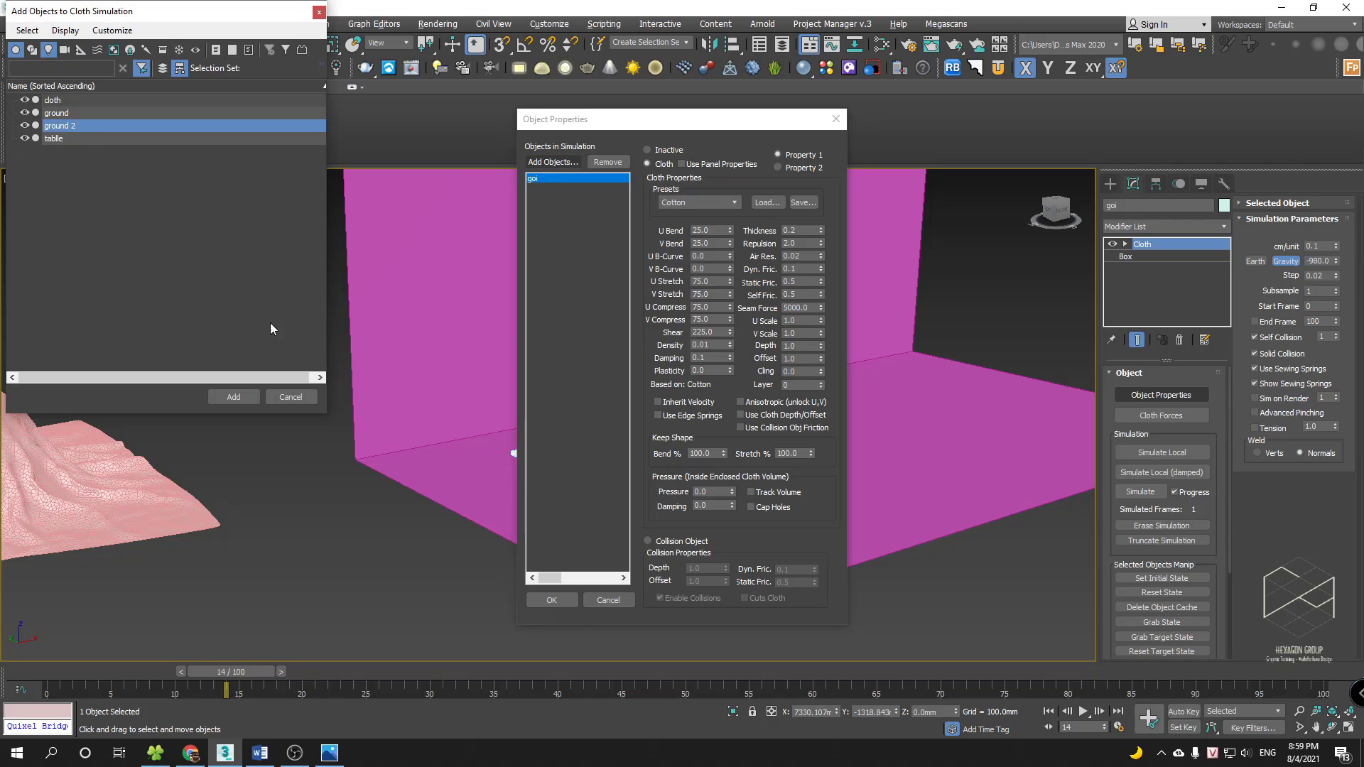
click(238, 396)
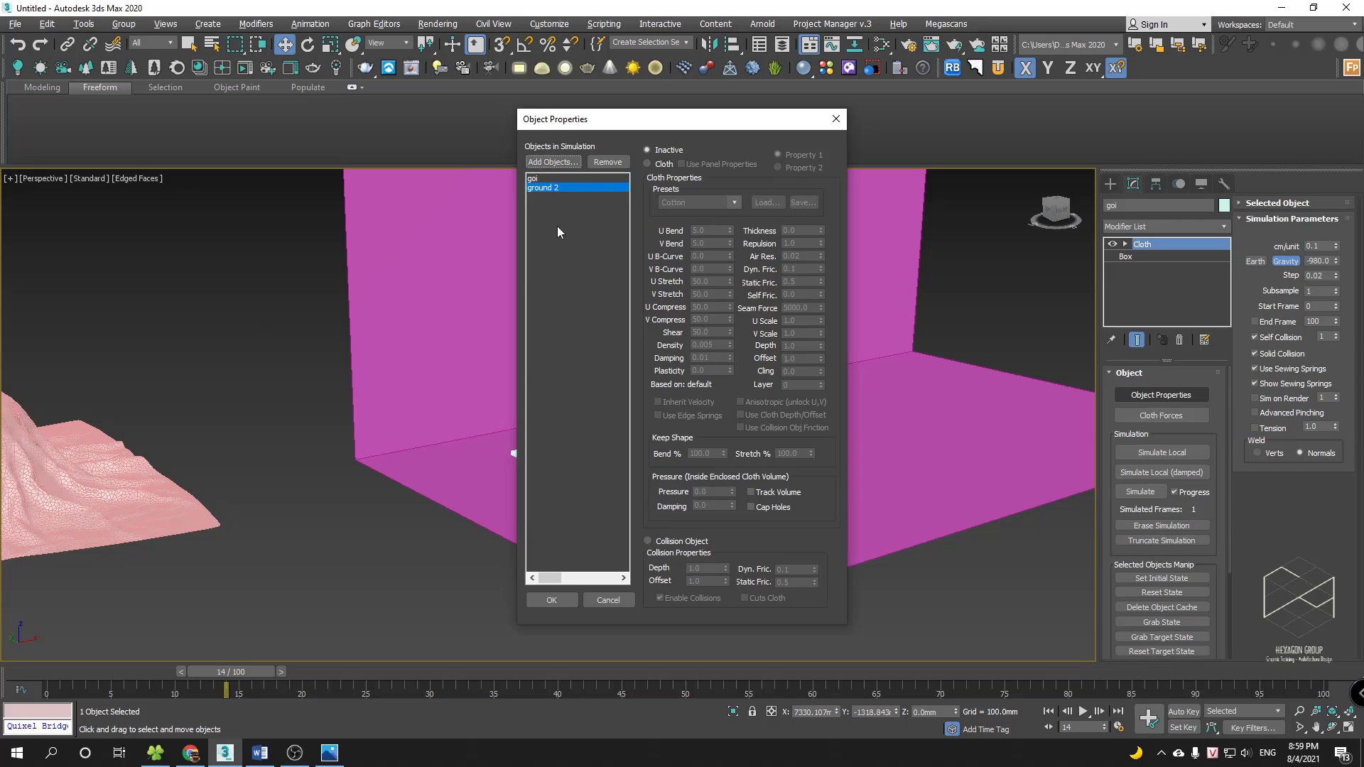
click(666, 542)
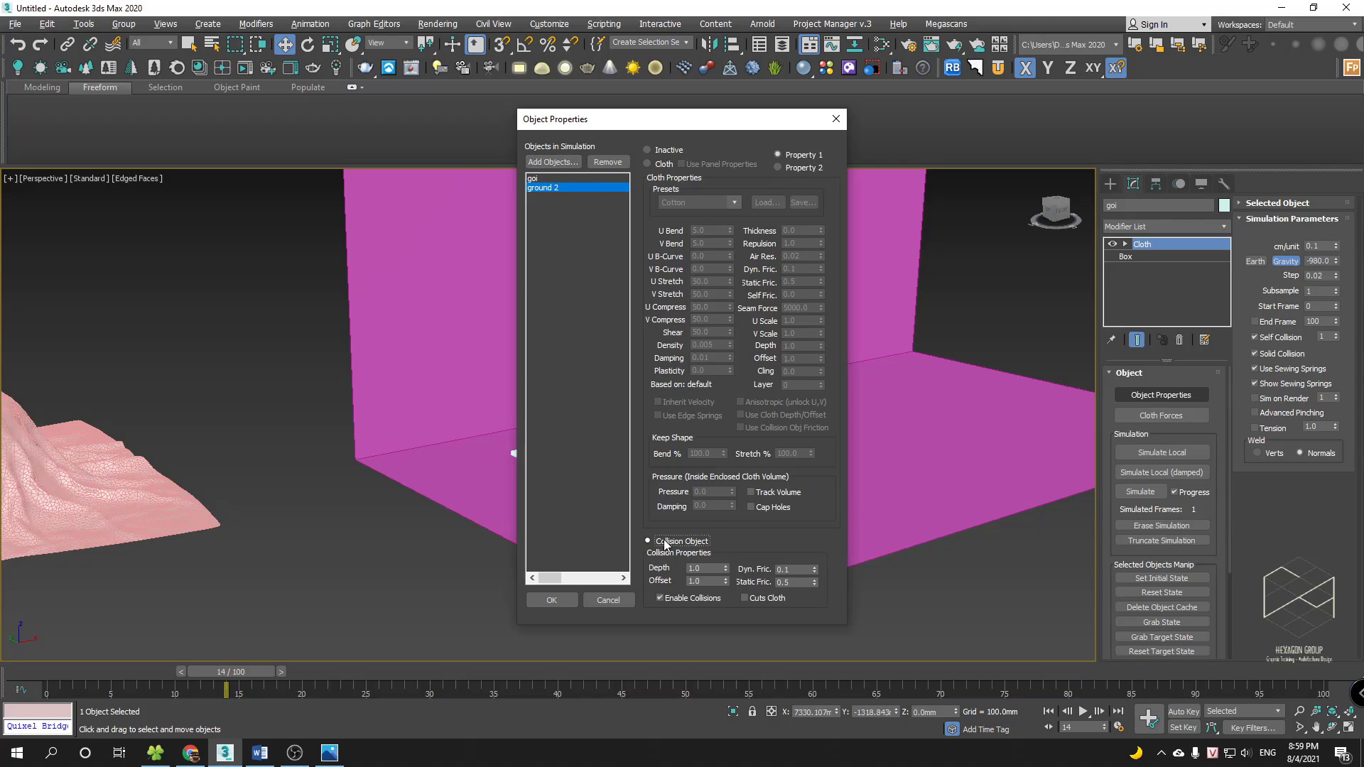
click(561, 601)
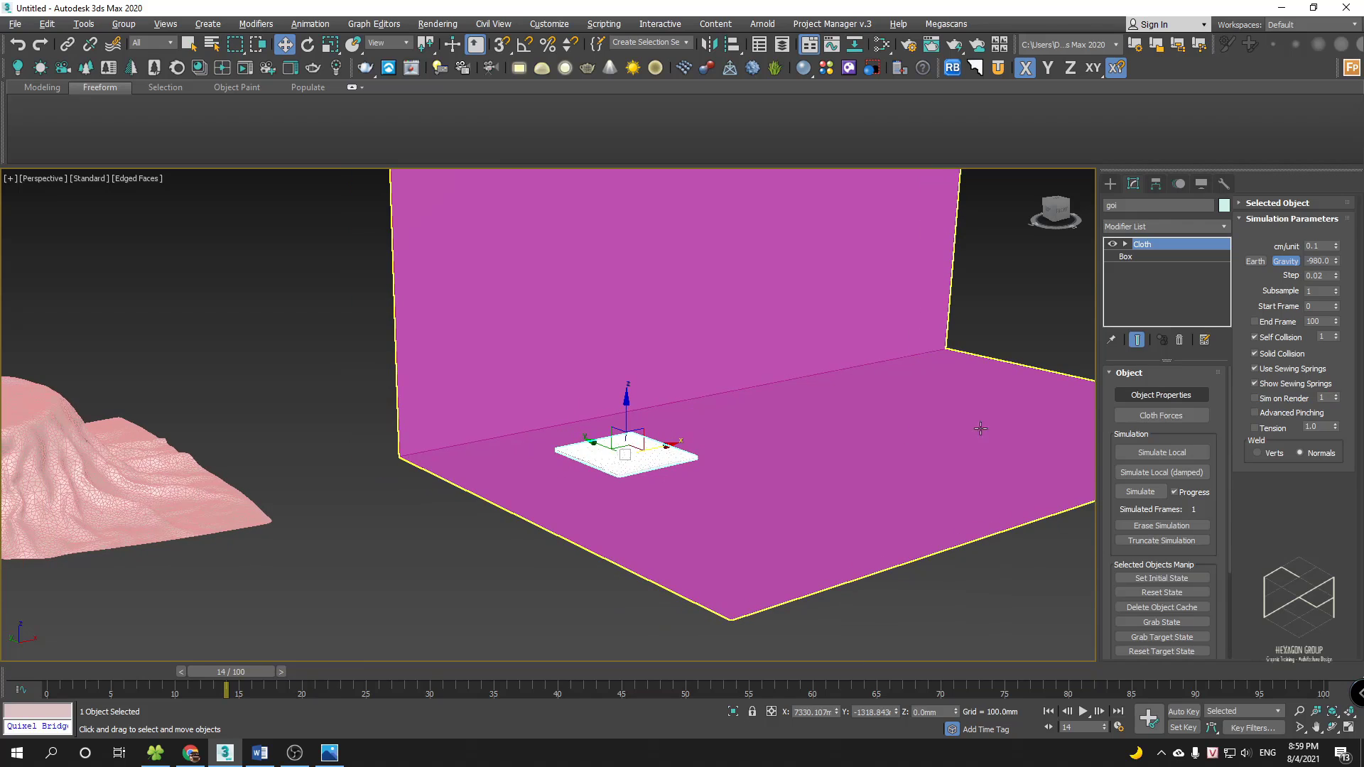
- Reopen the object properties, move the dialog off the box, reapply the Cotton preset to goi and accept
click(1161, 395)
drag(710, 122, 960, 114)
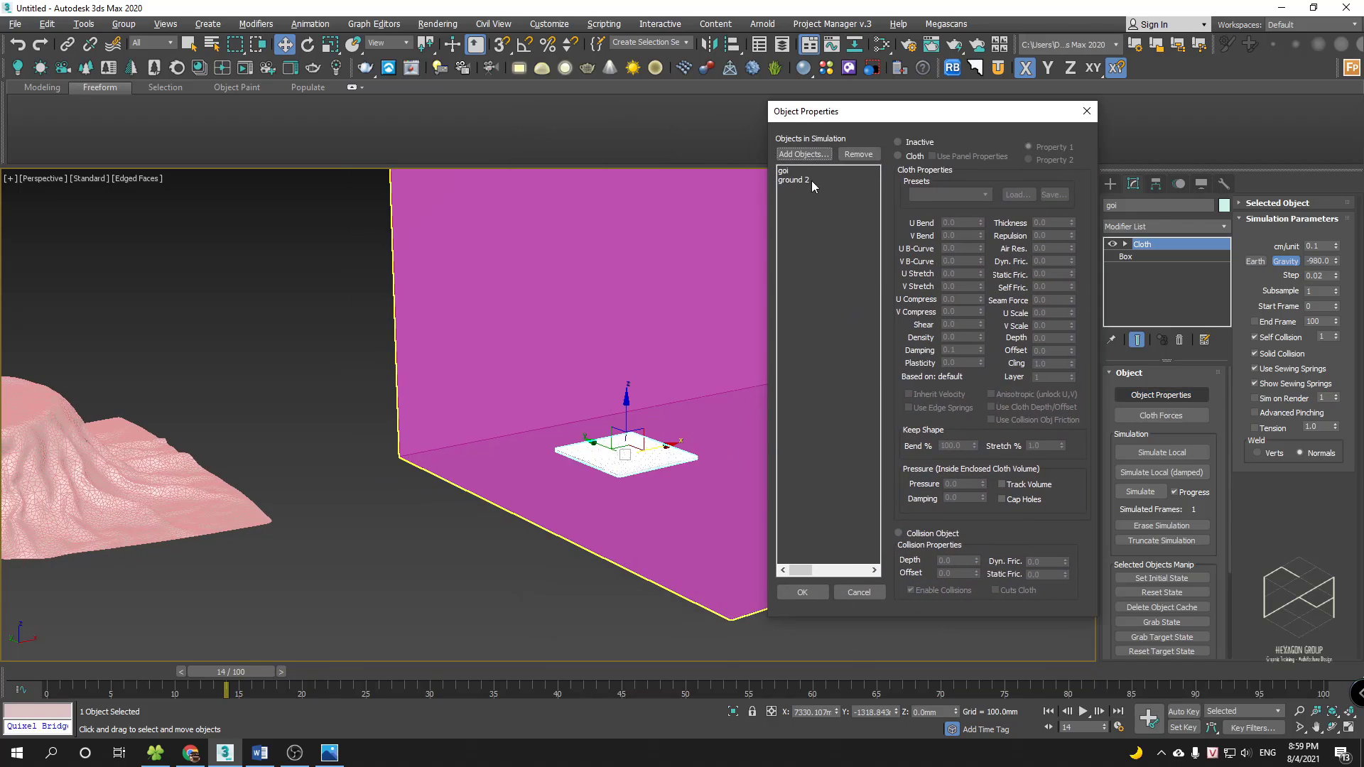
click(790, 172)
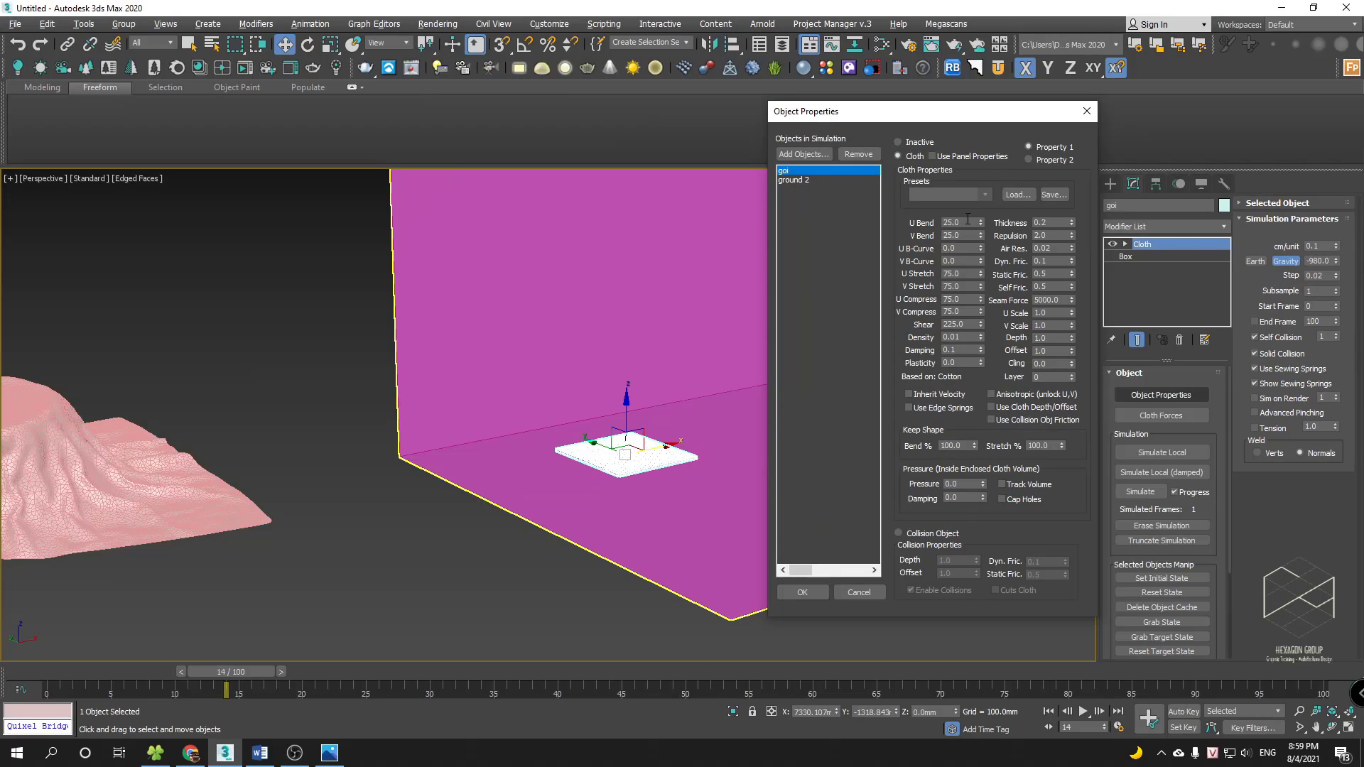
click(952, 195)
click(925, 226)
click(804, 593)
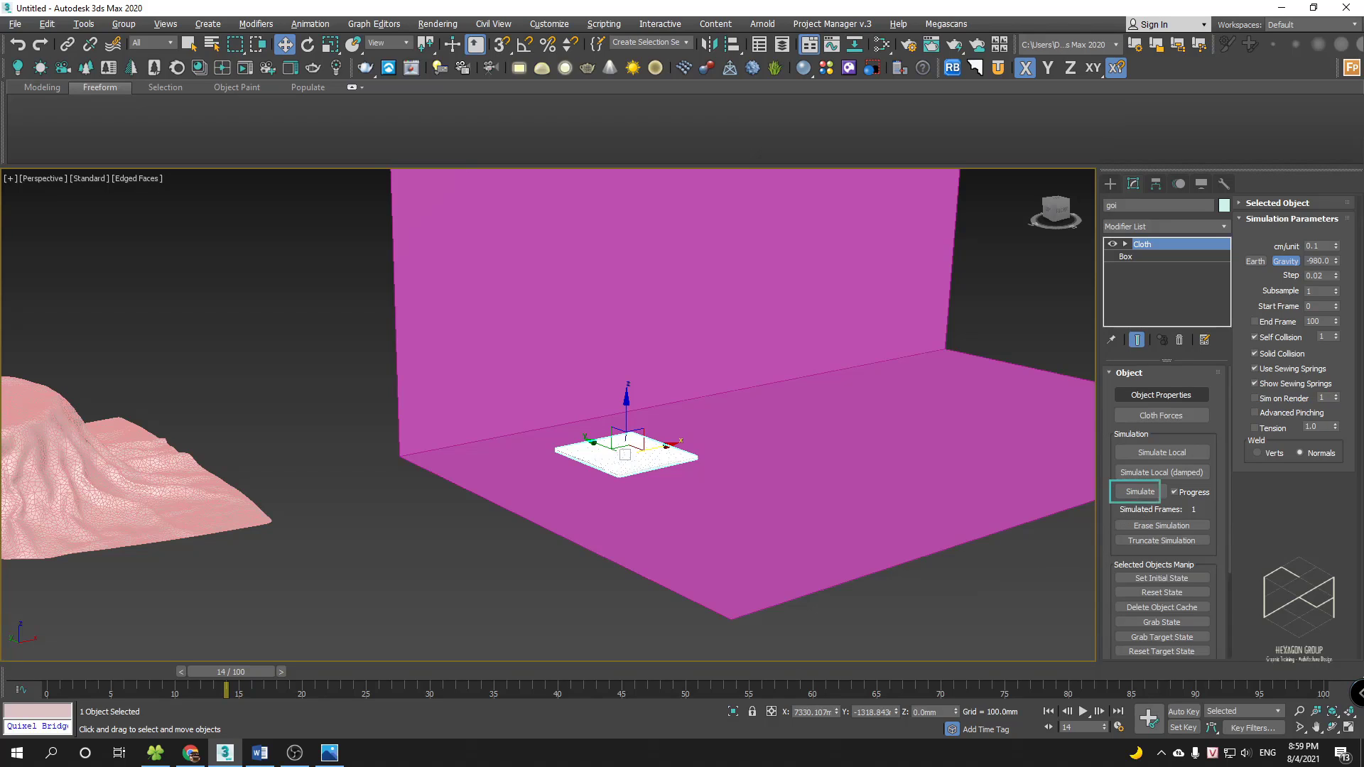
- Run the cloth simulation on goi, stop it around frame 63 once it has inflated, and inspect the pillow's shape
click(1141, 493)
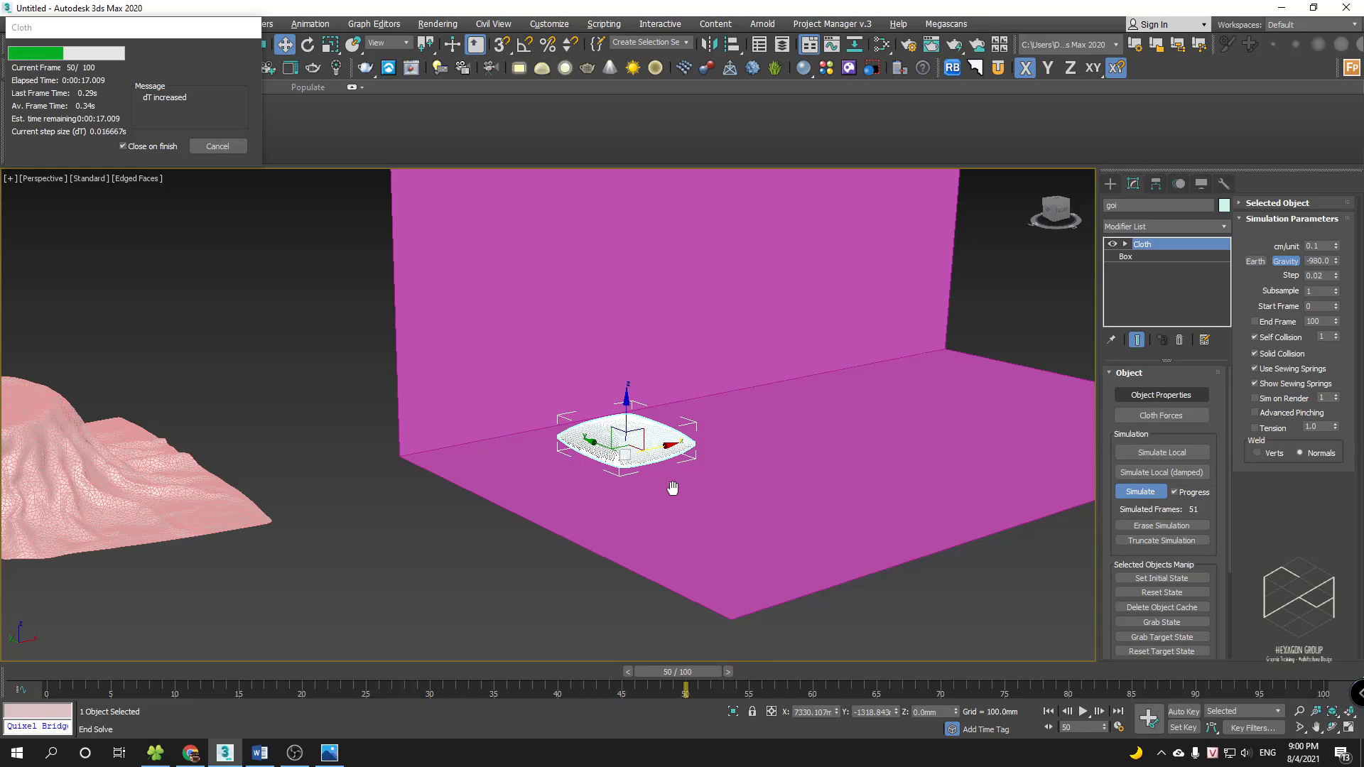
click(218, 146)
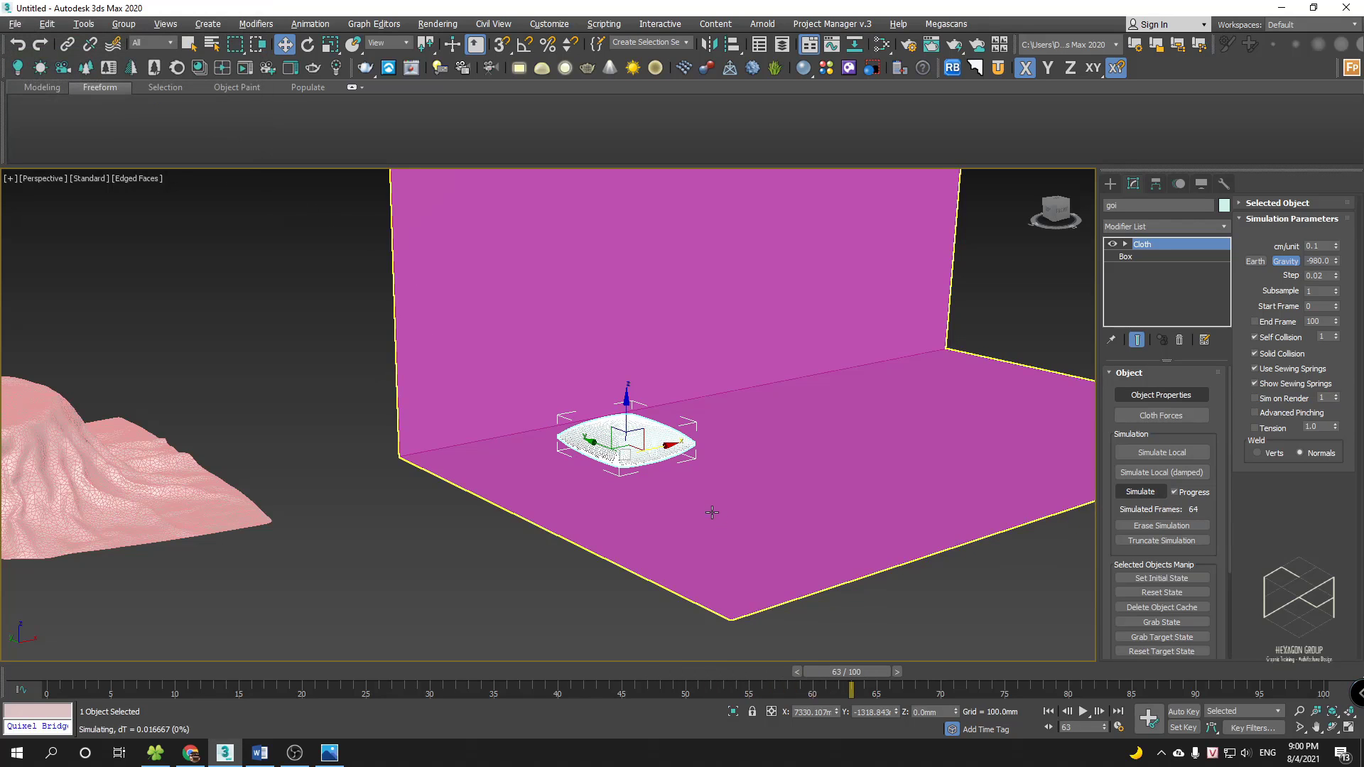
scroll(620, 450, up, 5)
alt+middle_drag(620, 449, 669, 397)
scroll(663, 402, up, 5)
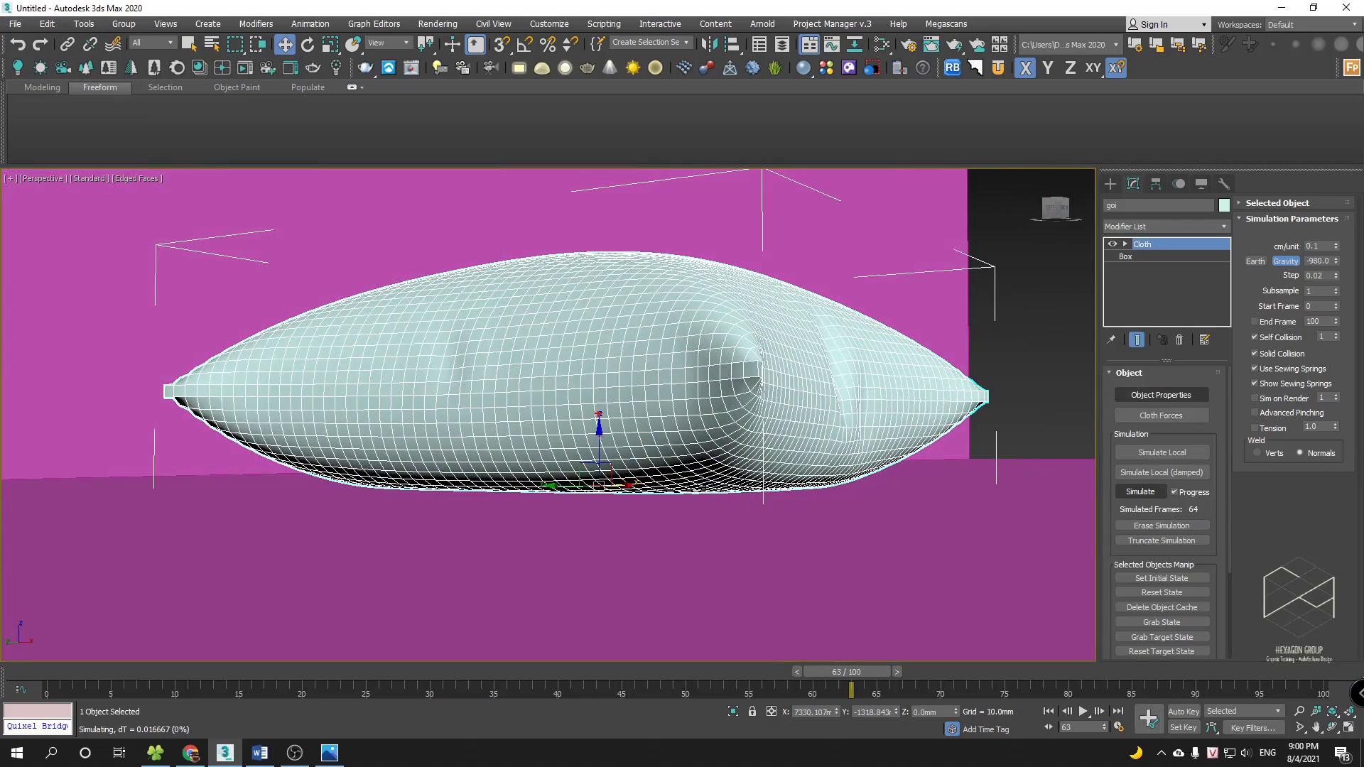
key(Escape)
scroll(687, 455, down, 3)
alt+middle_drag(688, 455, 655, 481)
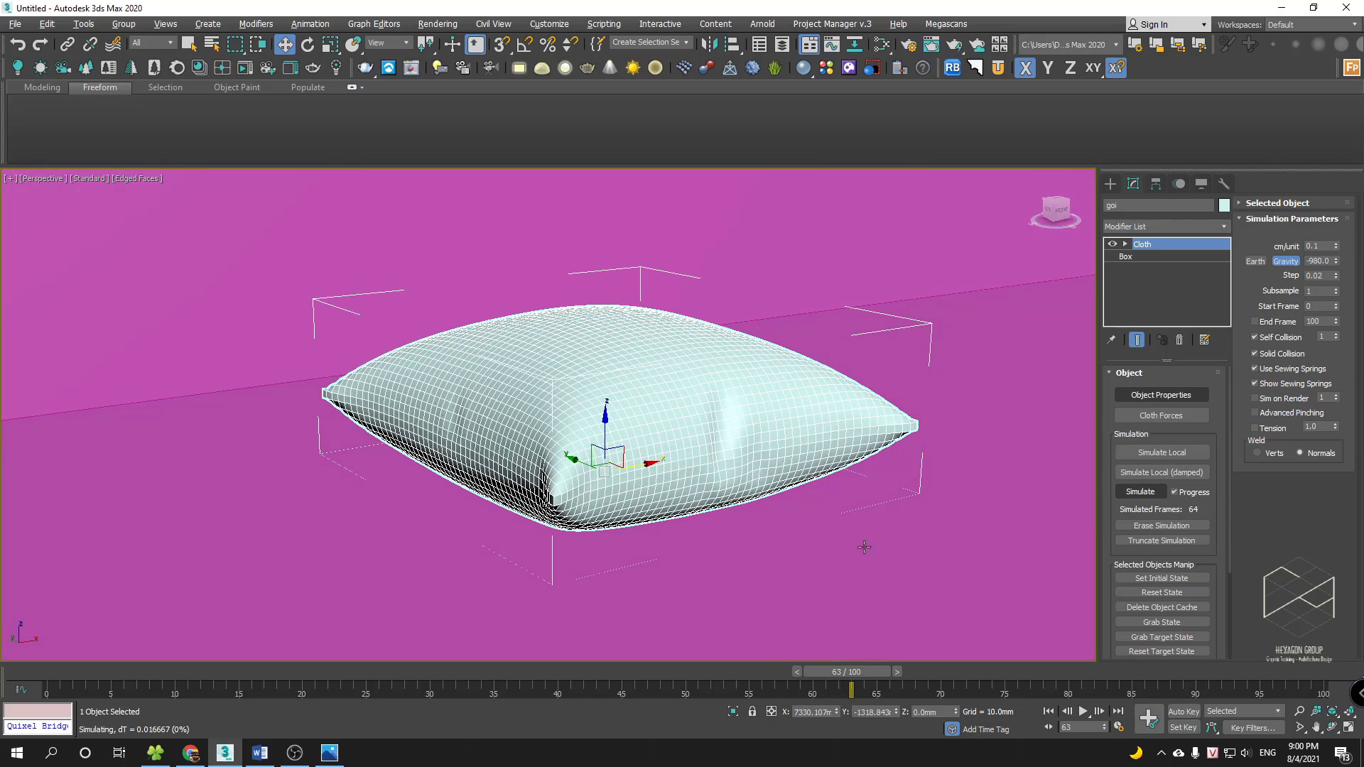
drag(833, 587, 976, 546)
key(Escape)
- Draw a second thin square box on the floor beside the finished pillow
scroll(726, 488, down, 4)
mouse_move(726, 487)
middle_down()
mouse_move(688, 438)
mouse_move(632, 444)
mouse_move(646, 424)
mouse_move(590, 402)
middle_up()
click(1111, 183)
click(1135, 270)
scroll(728, 313, down, 3)
drag(537, 467, 720, 517)
click(720, 510)
- Raise the new green box to about 292 mm above the floor
scroll(720, 510, up, 3)
alt+middle_drag(720, 510, 670, 444)
key(w)
drag(597, 455, 640, 325)
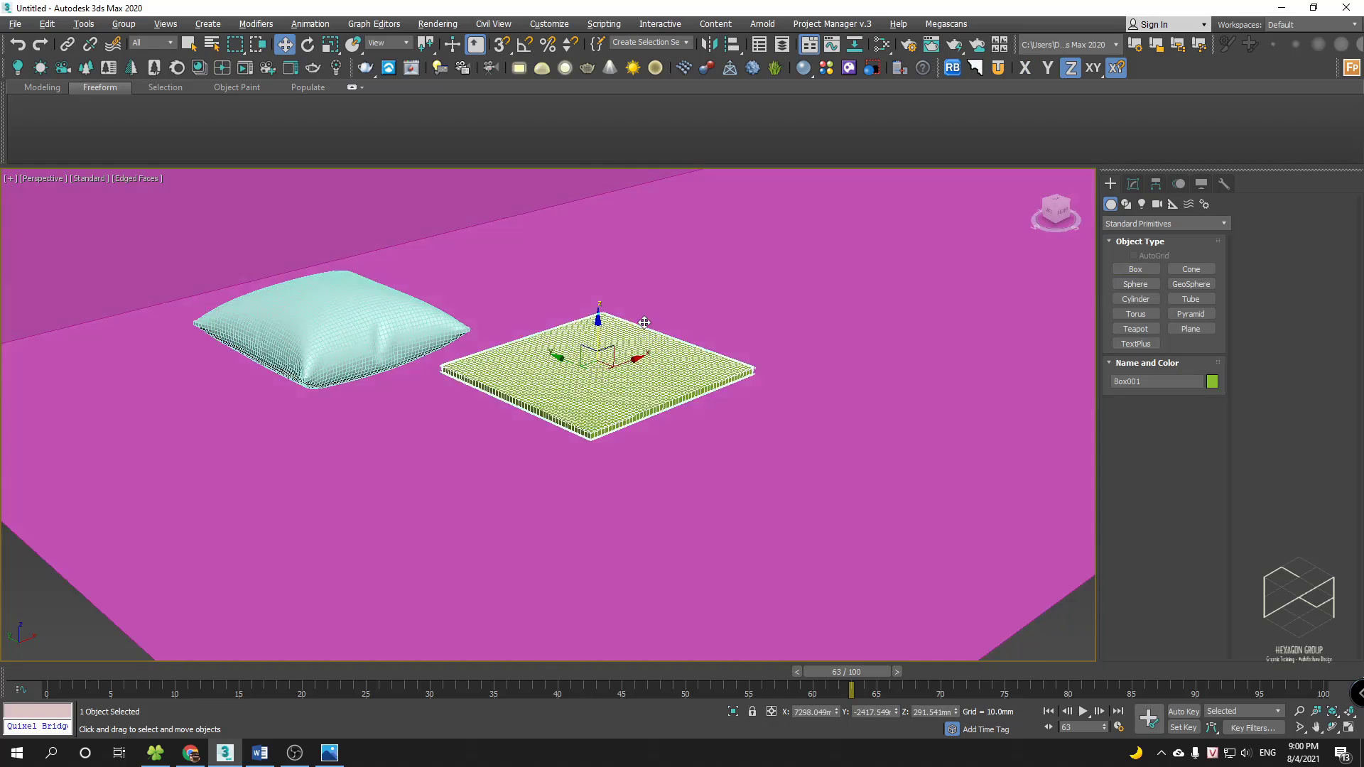
alt+middle_drag(640, 326, 612, 345)
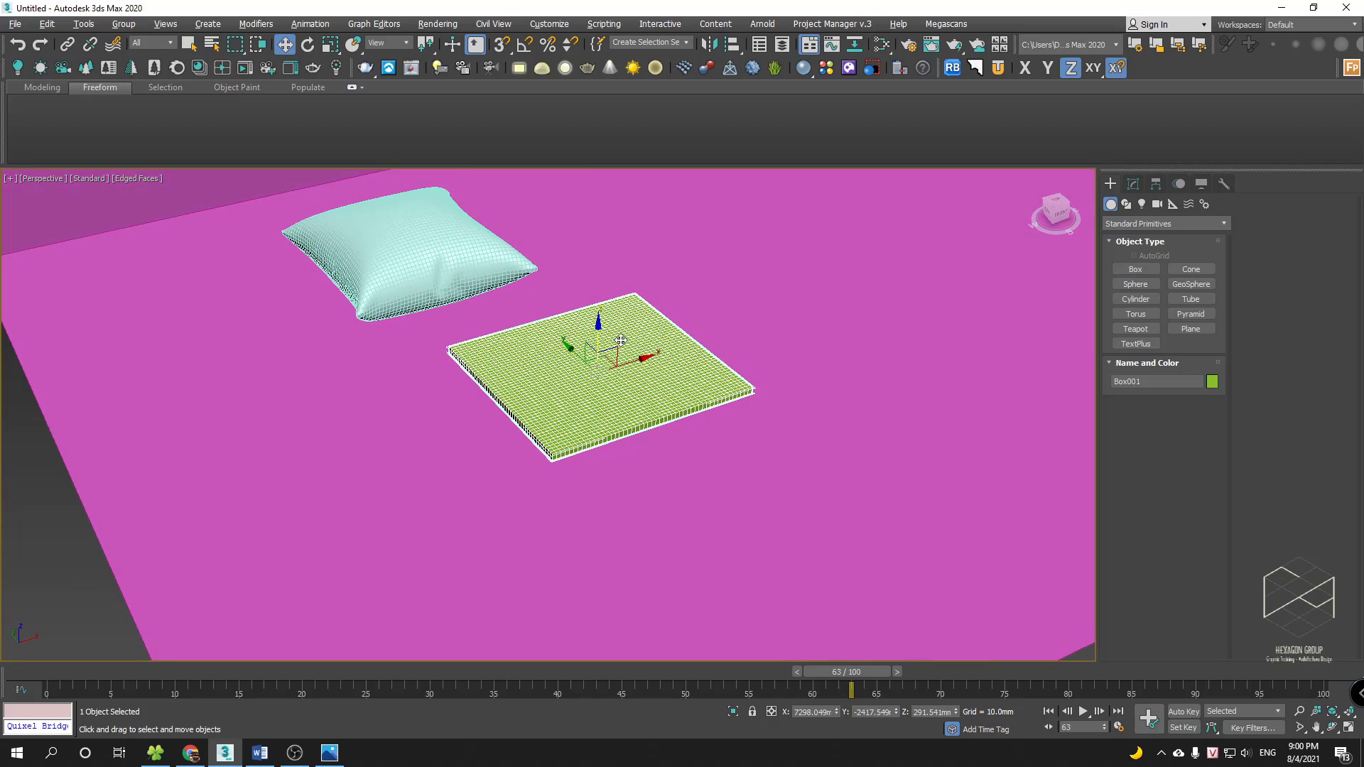
- Apply the Cloth modifier to the green box
click(1132, 186)
click(1149, 227)
key(c)
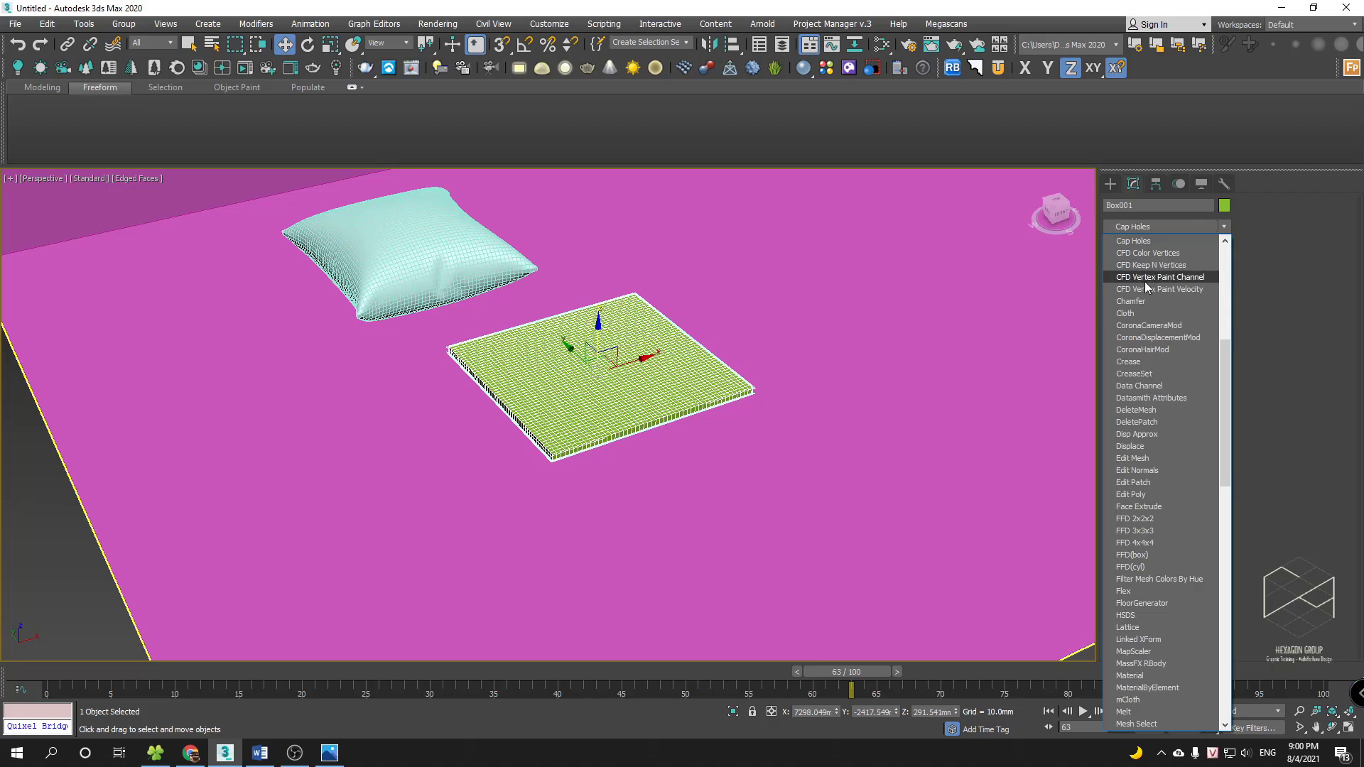
click(1133, 314)
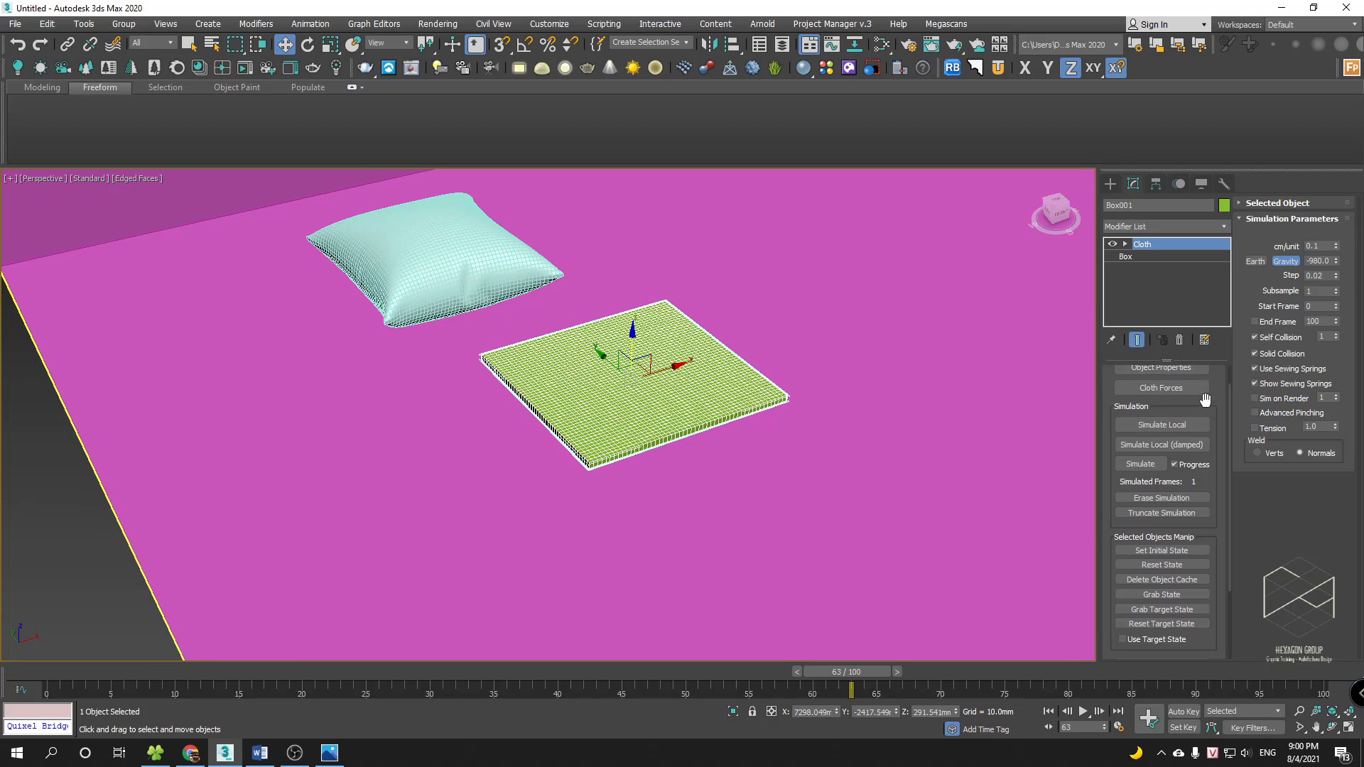
- Define Box001 as Cloth in the object properties, load the Cotton preset and set its pressure to 50
click(1164, 395)
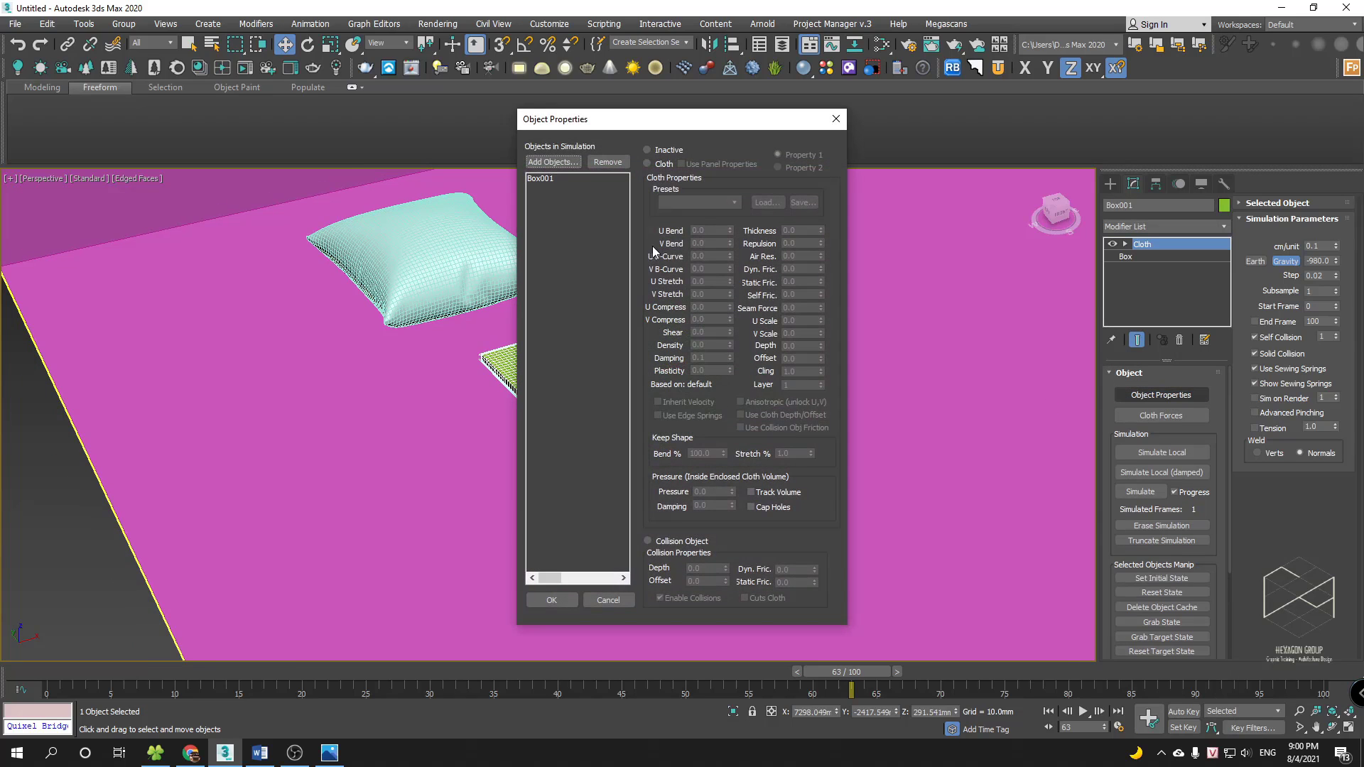
click(538, 179)
click(660, 165)
click(692, 202)
click(692, 272)
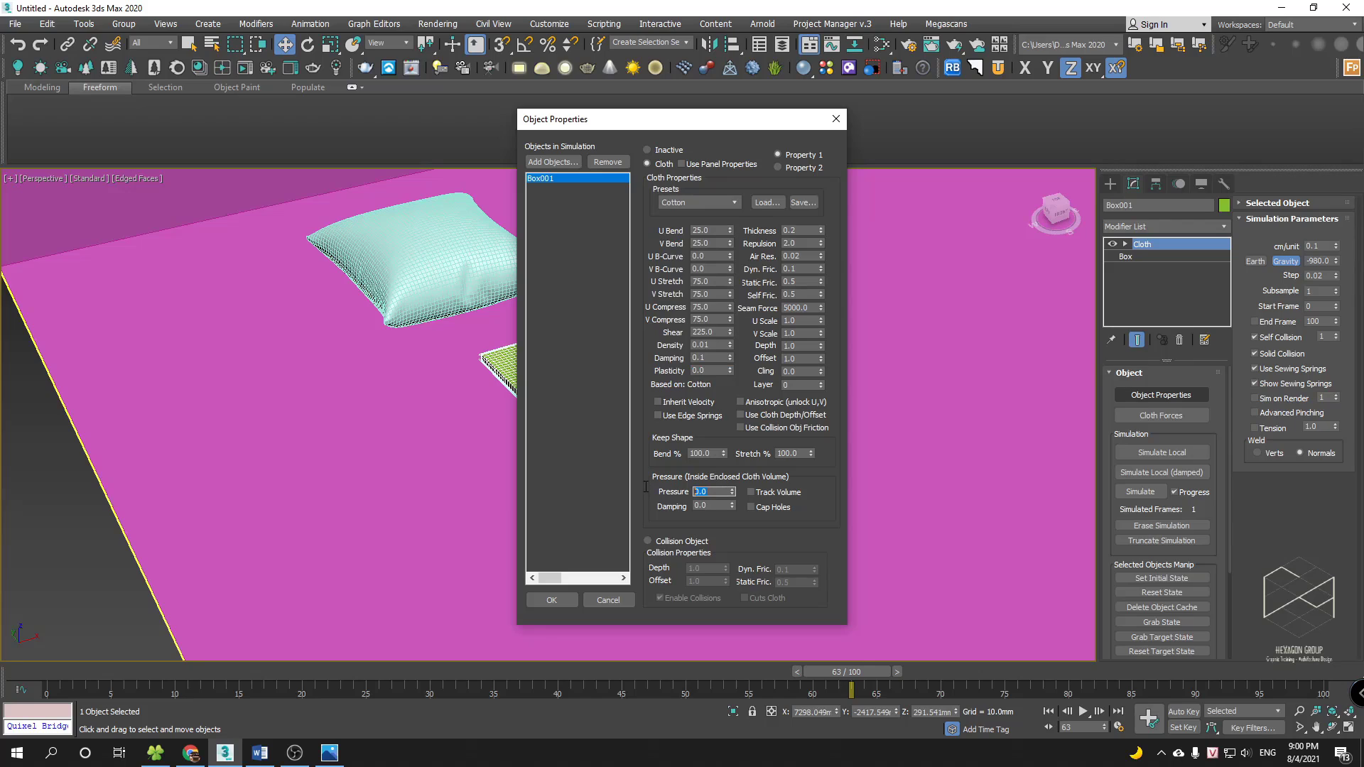
key(Return)
- Add ground 2 to the green box's simulation as a Collision Object and accept the object properties
click(553, 162)
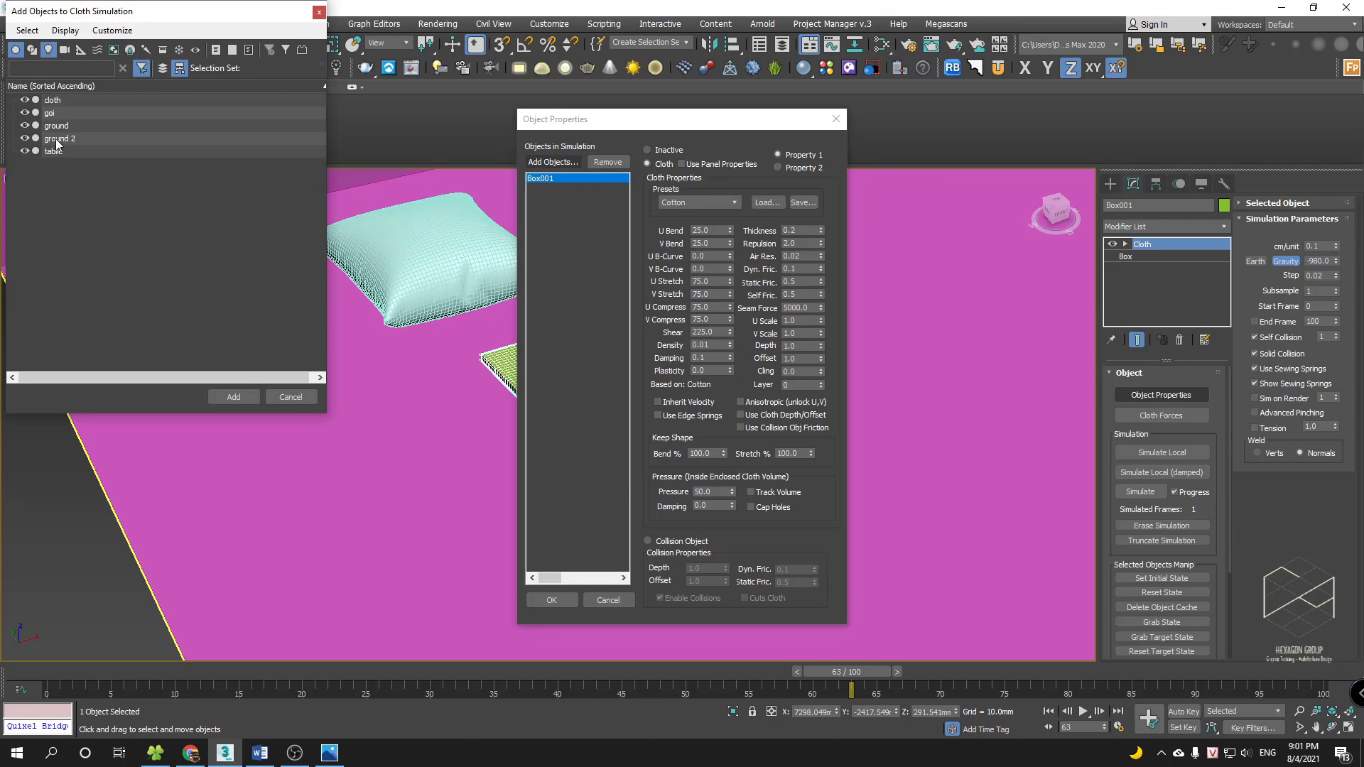
click(57, 139)
click(235, 397)
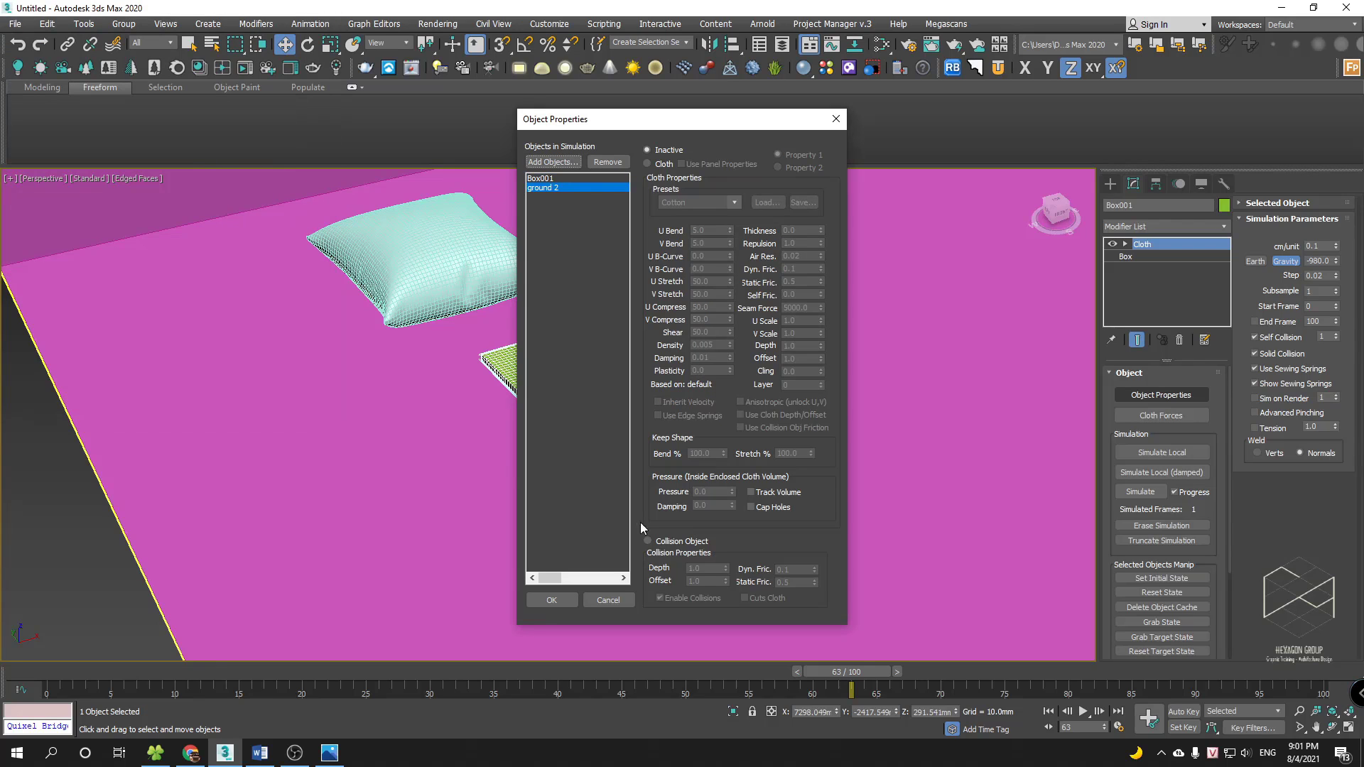
click(655, 542)
click(563, 601)
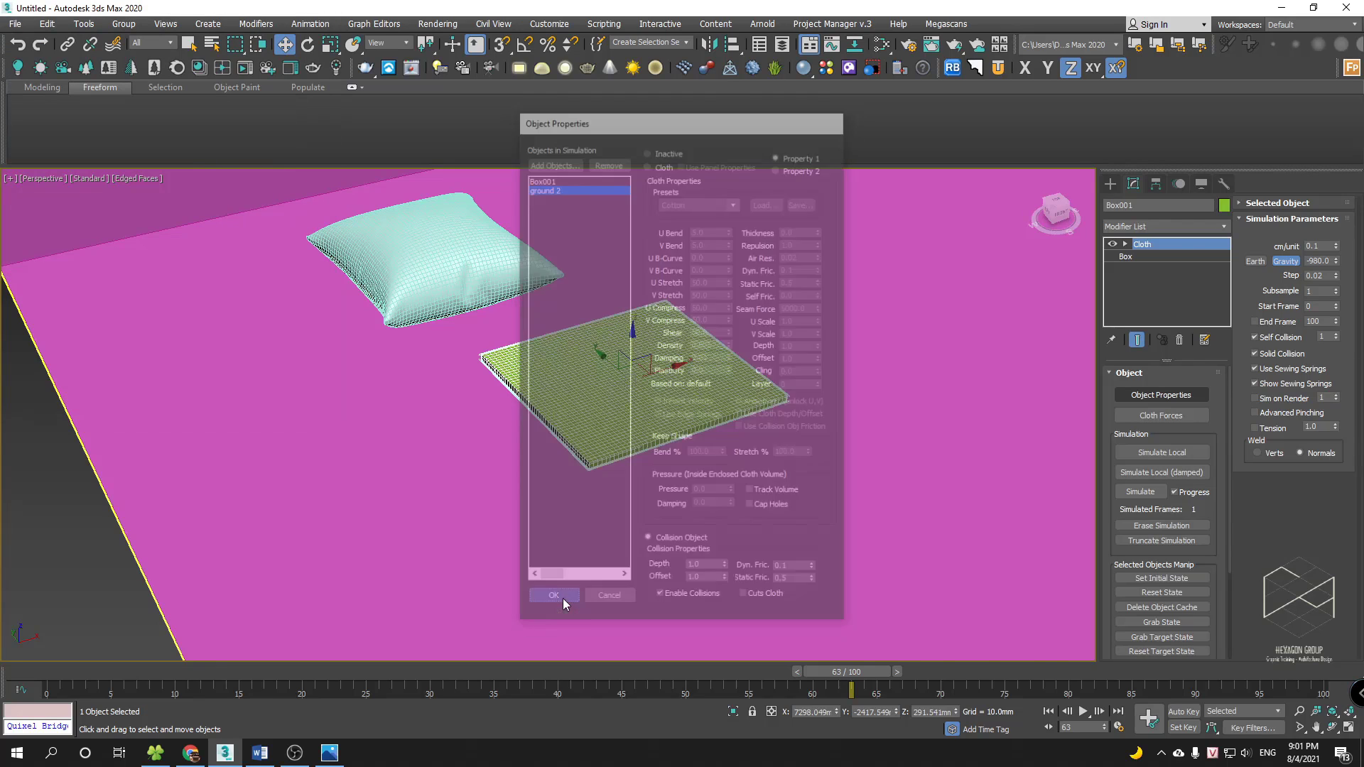
- Set gravity to -3000 and simulate the green box, stopping the simulation around frame 87
scroll(525, 359, down, 3)
alt+middle_drag(525, 360, 586, 340)
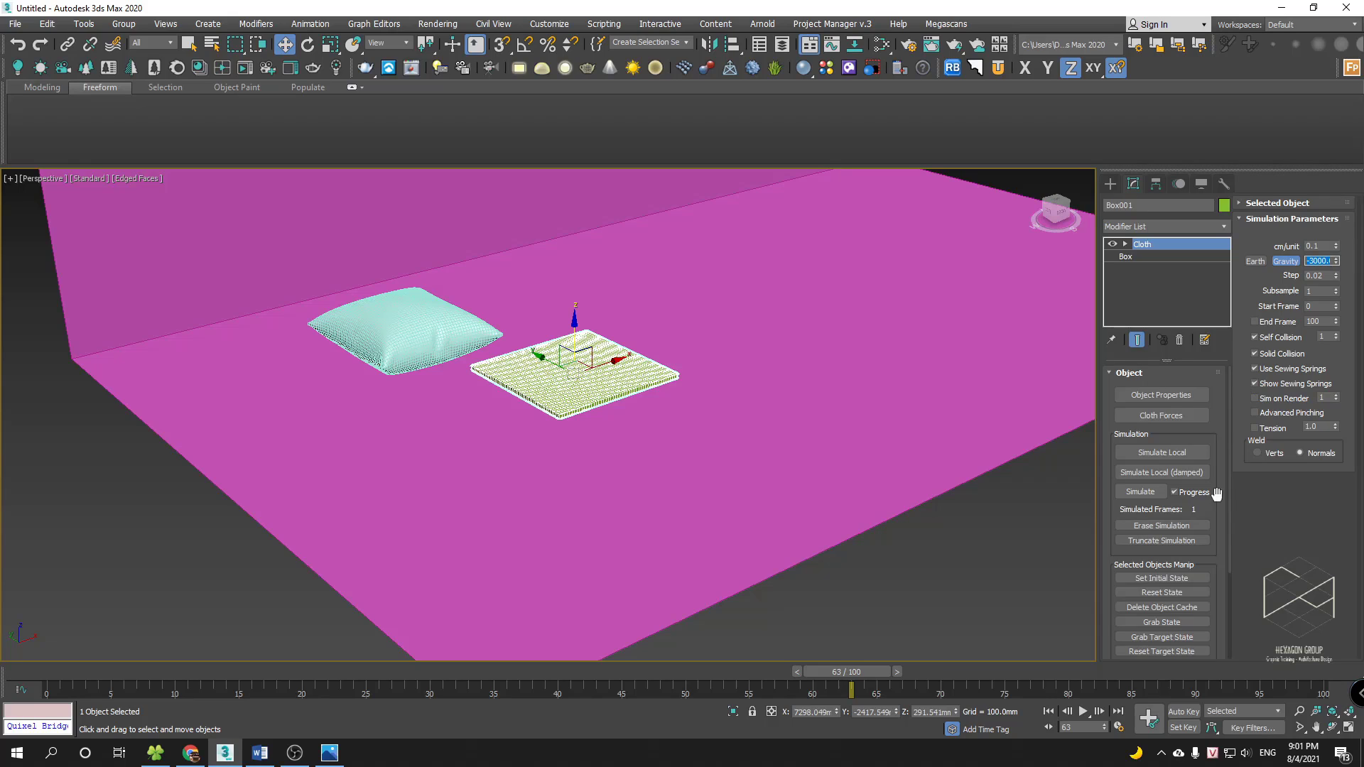
click(1148, 492)
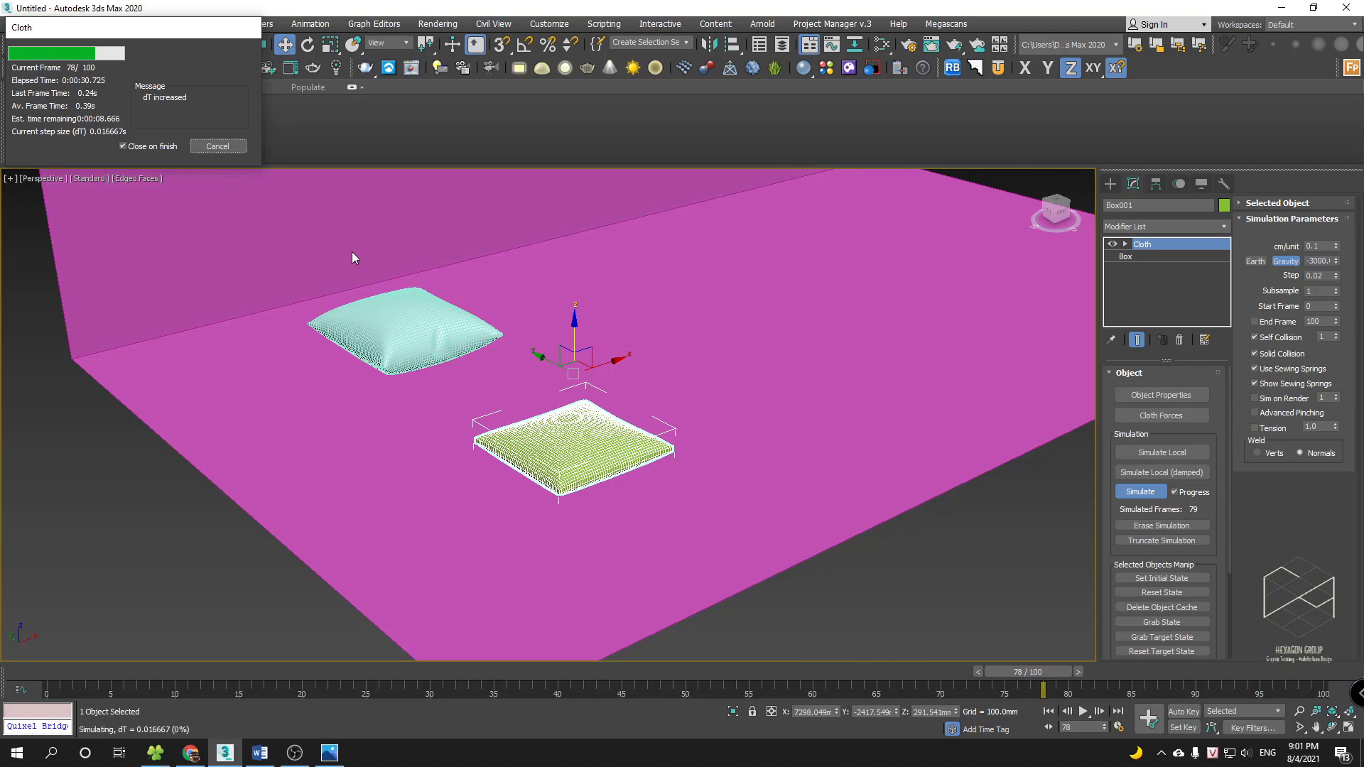
click(221, 148)
alt+middle_drag(564, 422, 608, 395)
scroll(609, 396, up, 4)
- Select the green pillow again, reset its cloth state and set gravity to -200
click(673, 289)
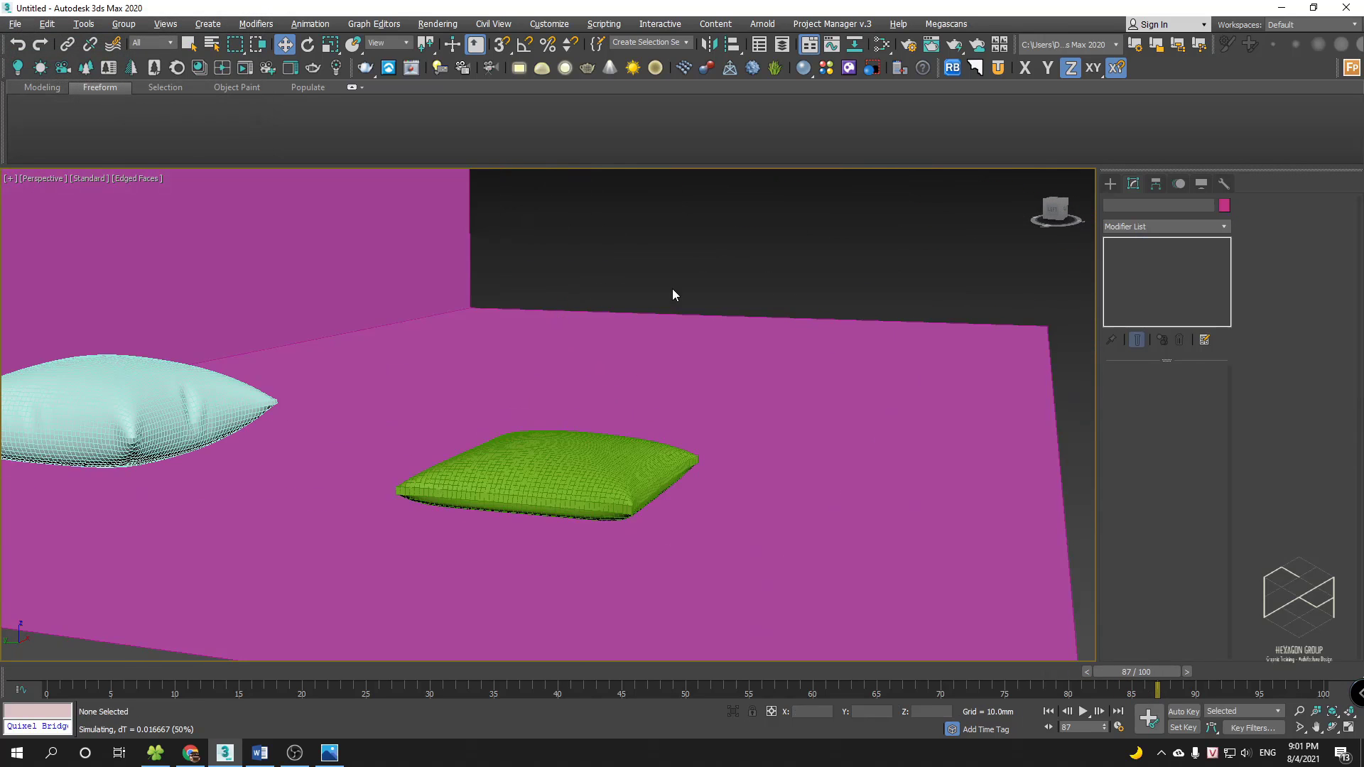
alt+middle_drag(674, 294, 650, 450)
click(645, 403)
click(644, 403)
scroll(624, 448, down, 4)
scroll(655, 448, up, 2)
scroll(654, 447, down, 2)
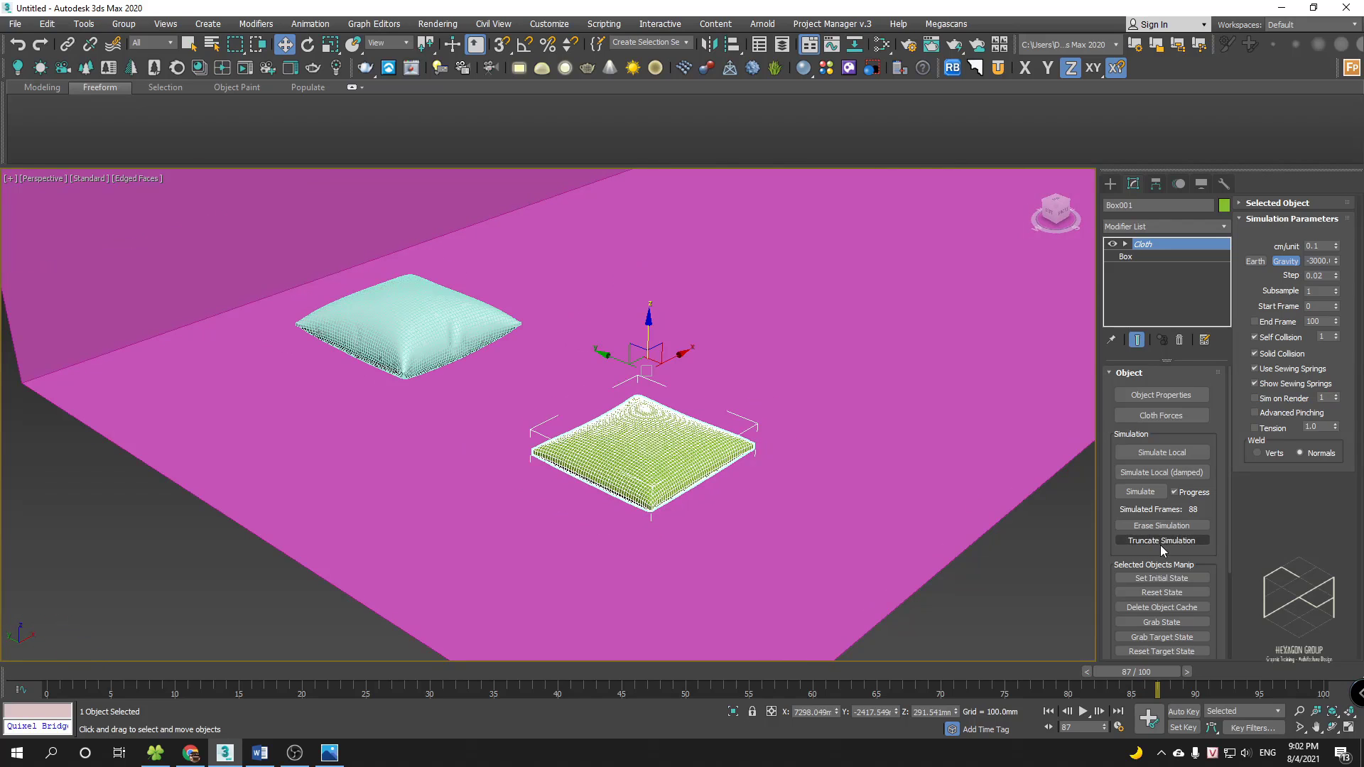
click(1175, 590)
middle_drag(733, 403, 724, 422)
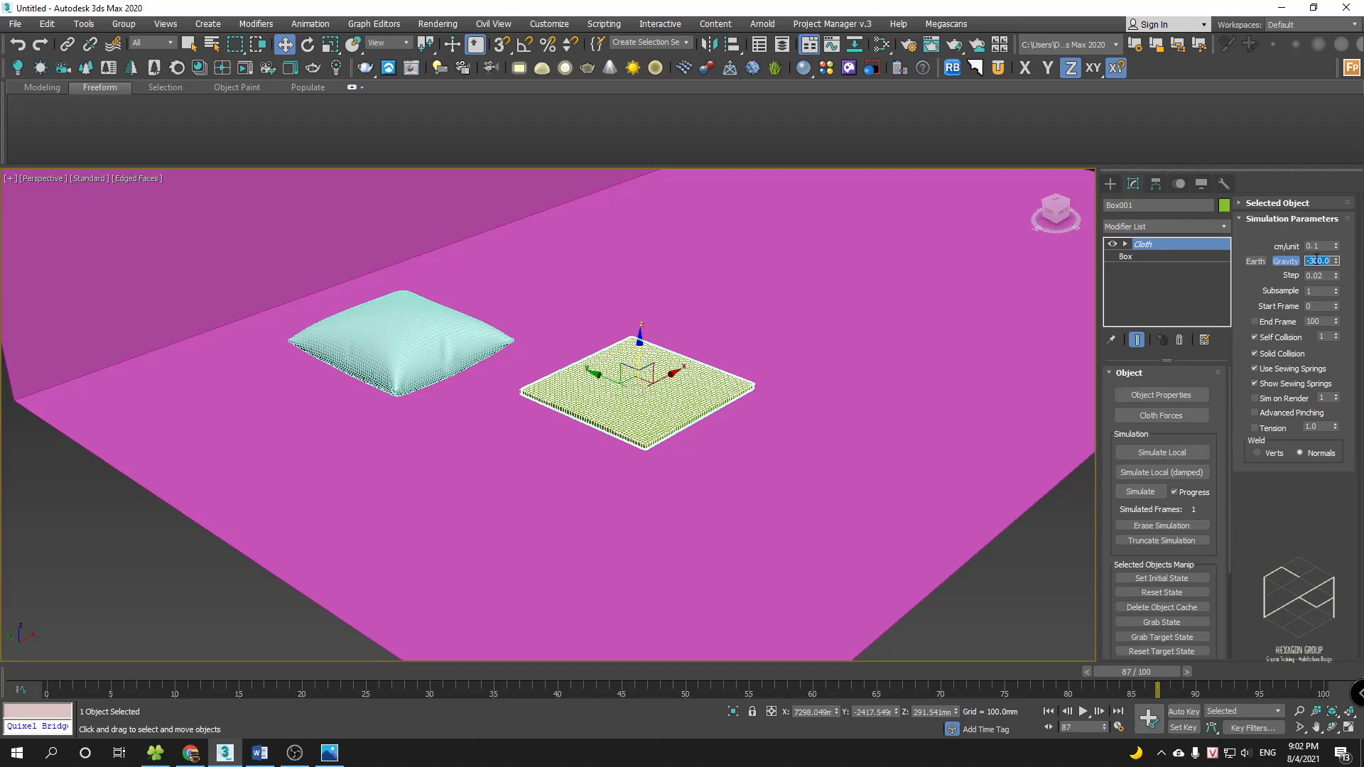
alt+middle_drag(995, 370, 825, 432)
scroll(671, 402, up, 3)
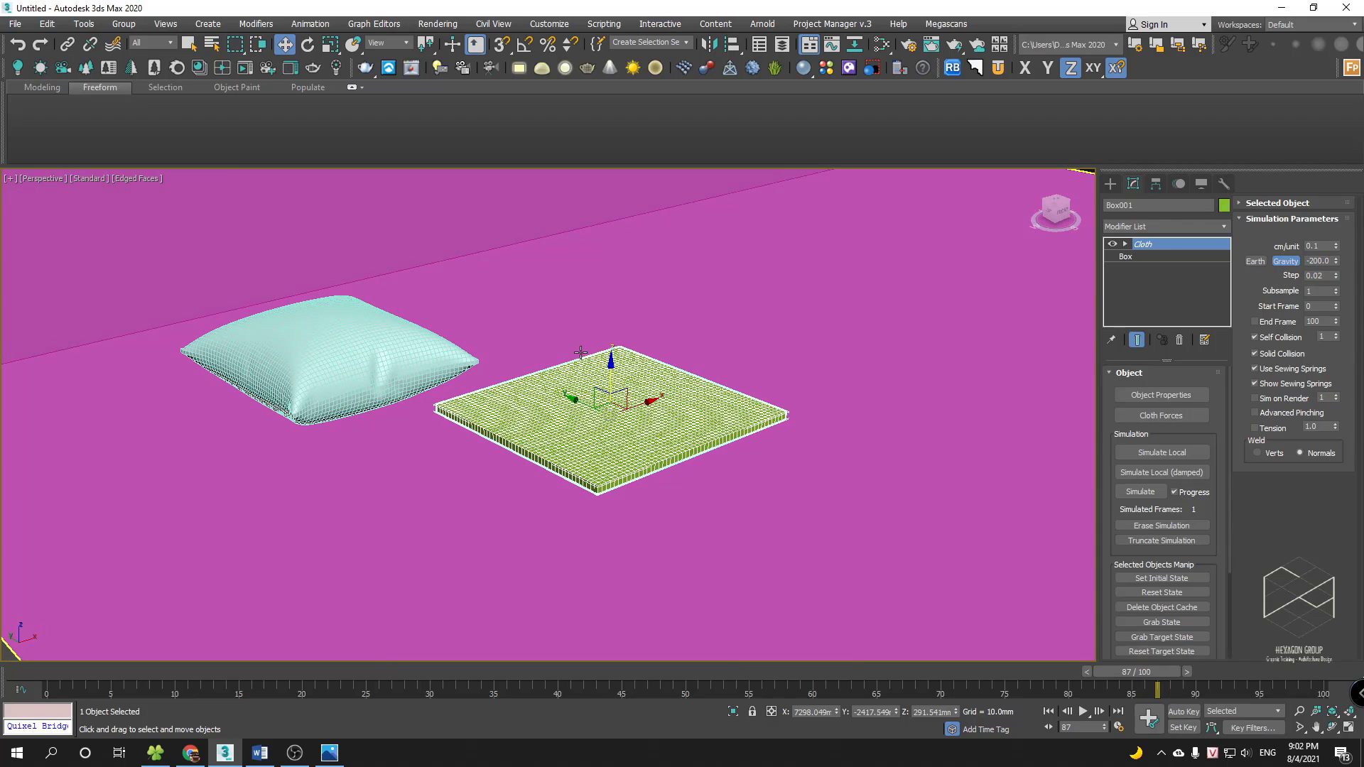
- Simulate the green box with the reduced gravity, stop around frame 44 and inspect the inflated shape
click(1143, 494)
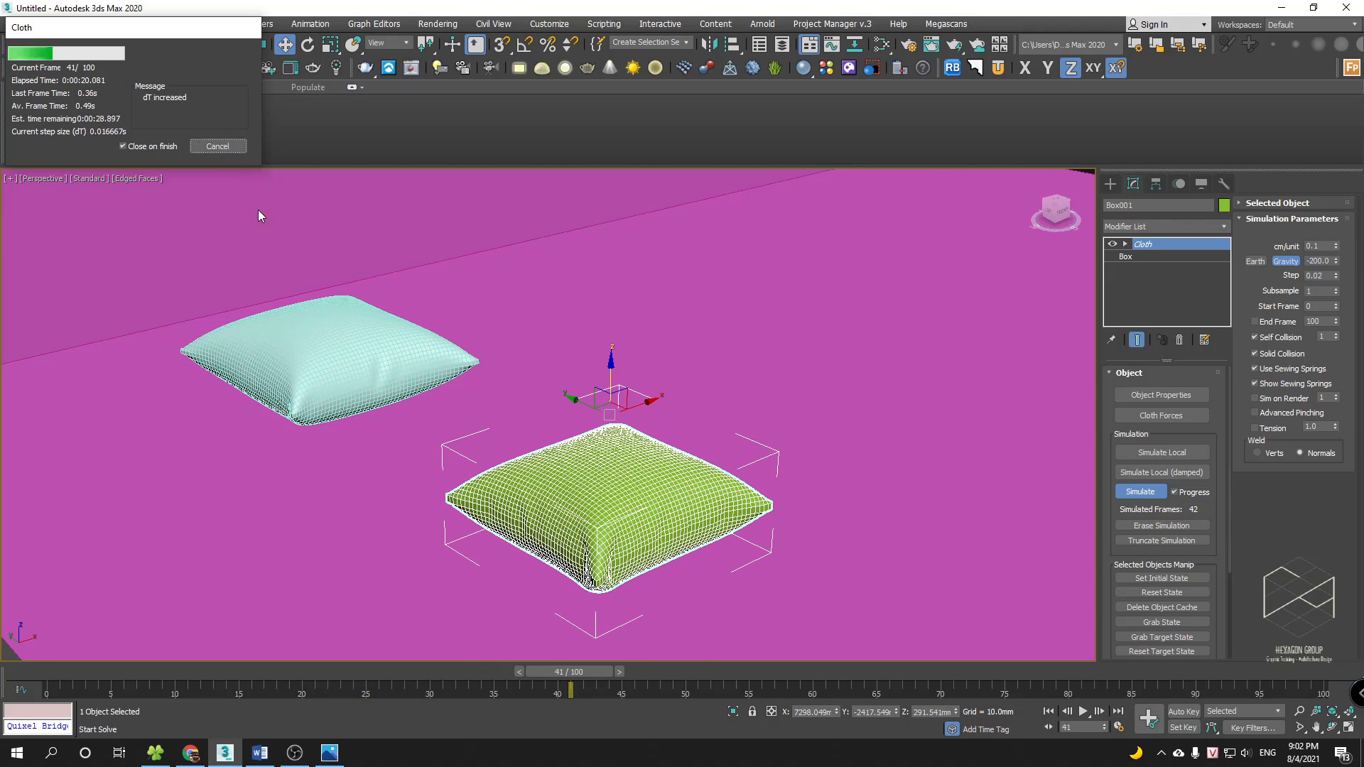
click(222, 146)
mouse_move(771, 486)
alt+middle_down()
mouse_move(801, 472)
mouse_move(711, 447)
mouse_move(748, 458)
mouse_move(724, 469)
mouse_move(855, 422)
mouse_move(795, 444)
mouse_move(816, 454)
mouse_move(783, 468)
mouse_move(753, 454)
mouse_move(803, 458)
mouse_move(804, 484)
alt+middle_up()
scroll(729, 467, up, 3)
key(Escape)
- Reset the green box's cloth state and simulate it again with cm/unit set to 0.5, stopping around frame 74
click(1172, 593)
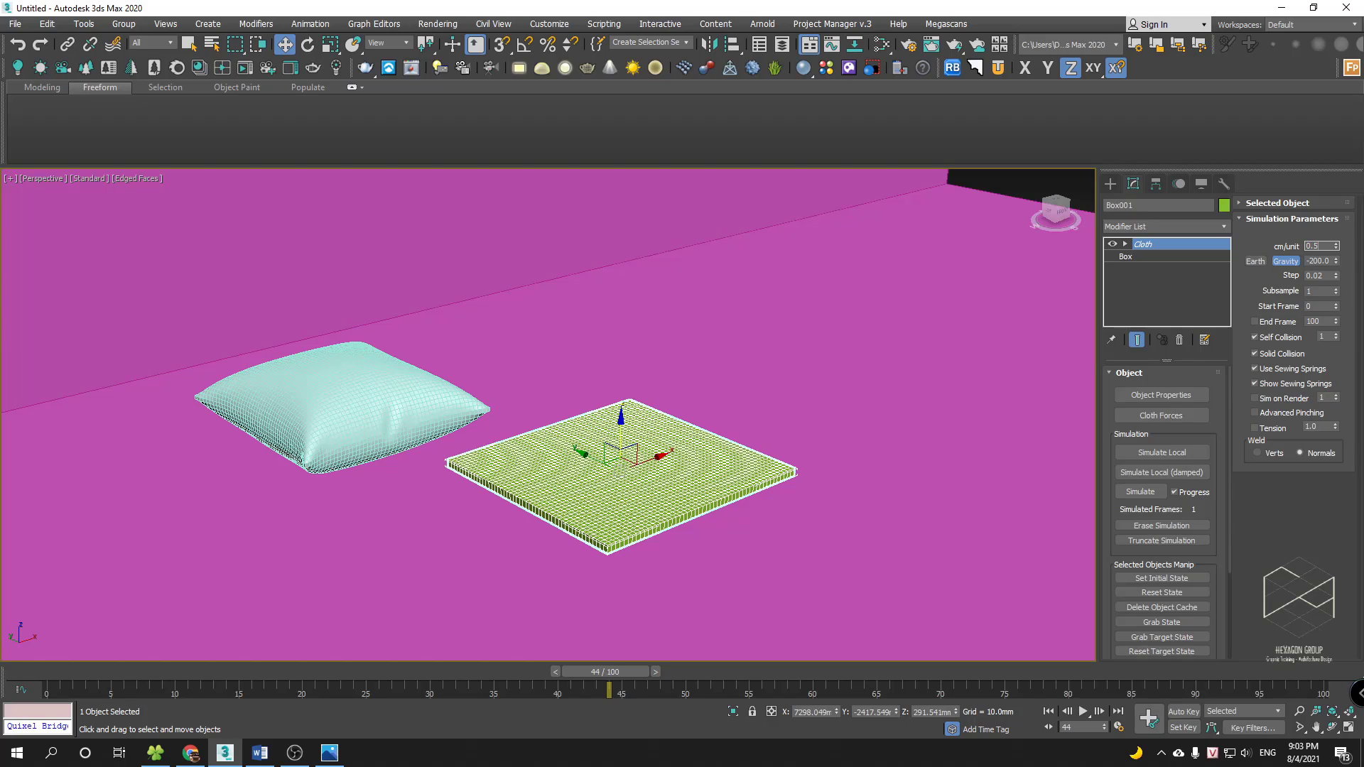
alt+middle_drag(588, 430, 1018, 500)
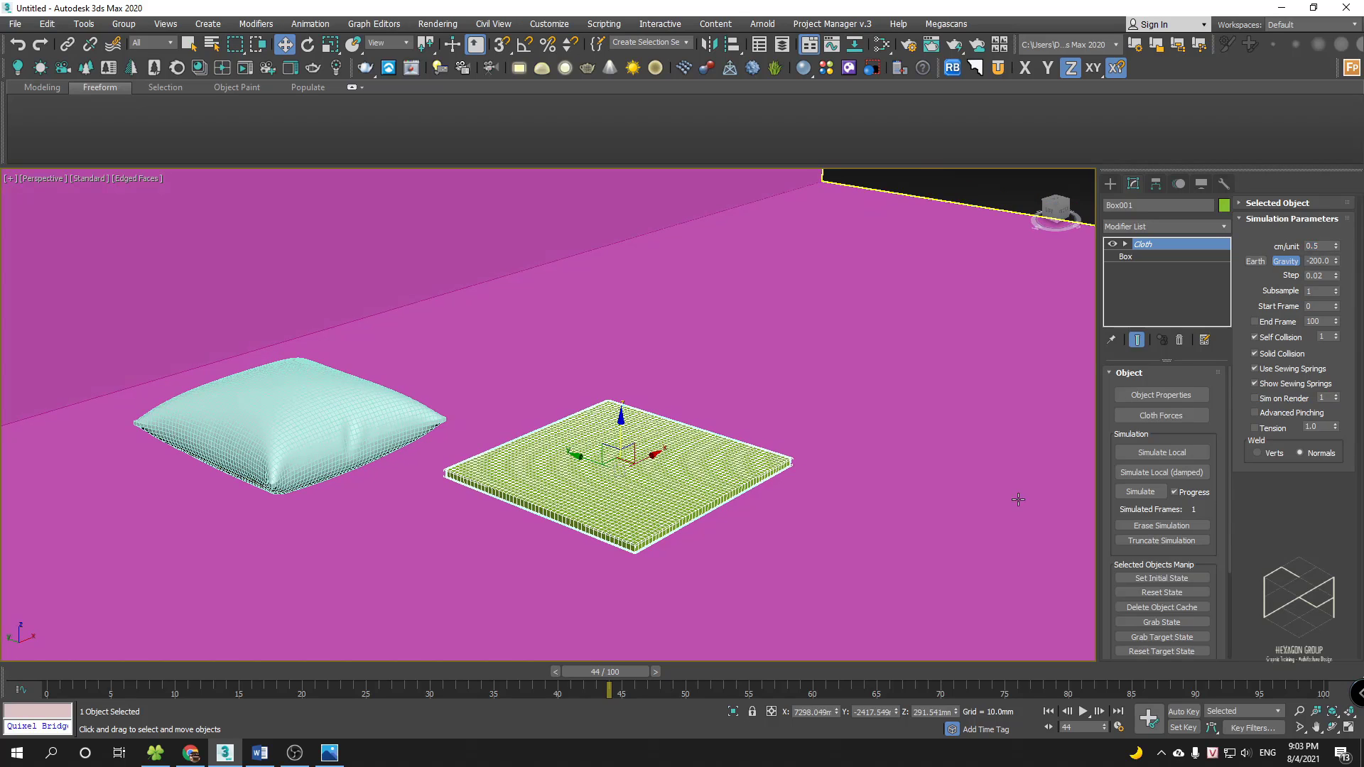
click(1140, 493)
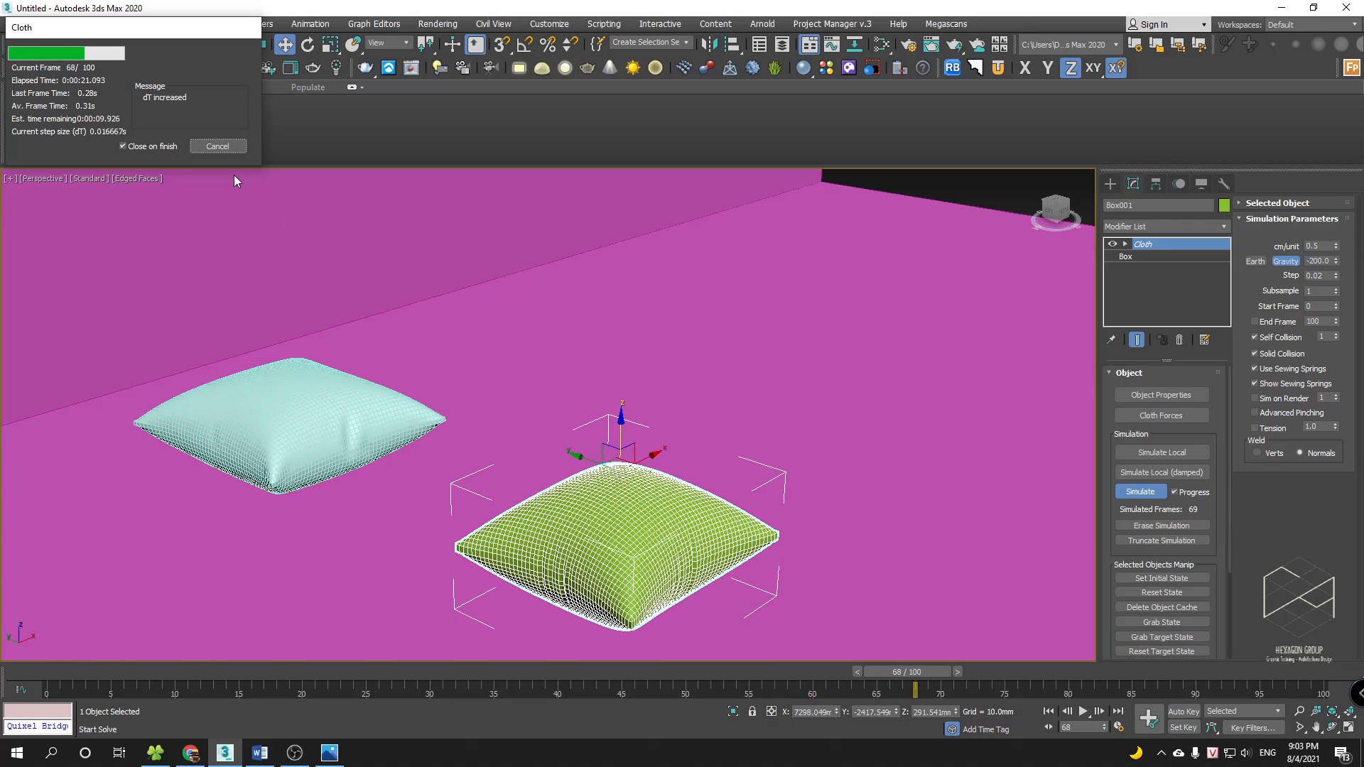
click(218, 147)
- Scrub the green pillow's simulation back to frame 46 and turn off the edged-face display
alt+middle_drag(568, 405, 763, 300)
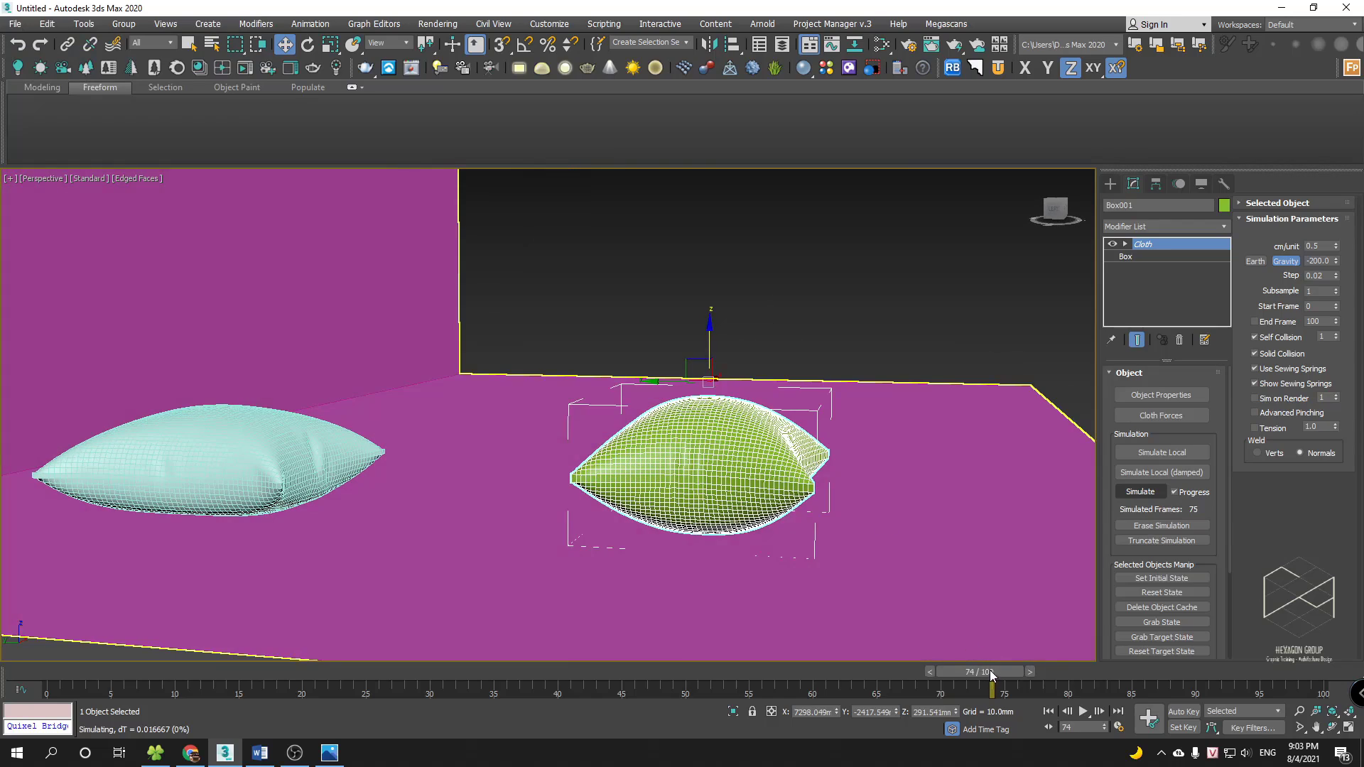
drag(993, 674, 642, 664)
key(w)
mouse_move(831, 433)
alt+middle_down()
mouse_move(758, 479)
mouse_move(740, 437)
mouse_move(675, 432)
mouse_move(755, 442)
mouse_move(643, 513)
mouse_move(688, 484)
mouse_move(733, 498)
mouse_move(901, 387)
alt+middle_up()
key(F4)
scroll(714, 457, down, 3)
- Draw a thin box about 484 by 522 mm on the floor near the wall and turn edged faces back on
click(1111, 184)
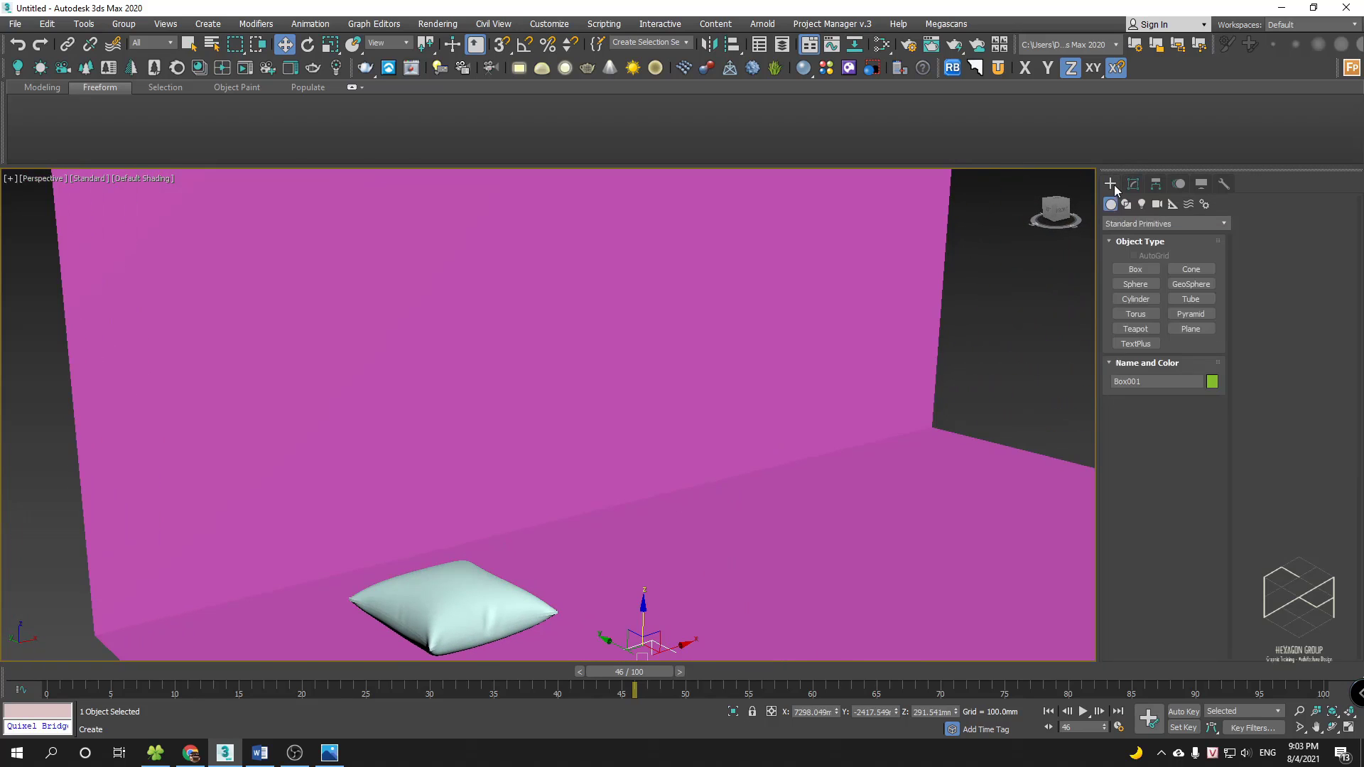
click(1136, 268)
alt+middle_drag(807, 390, 616, 450)
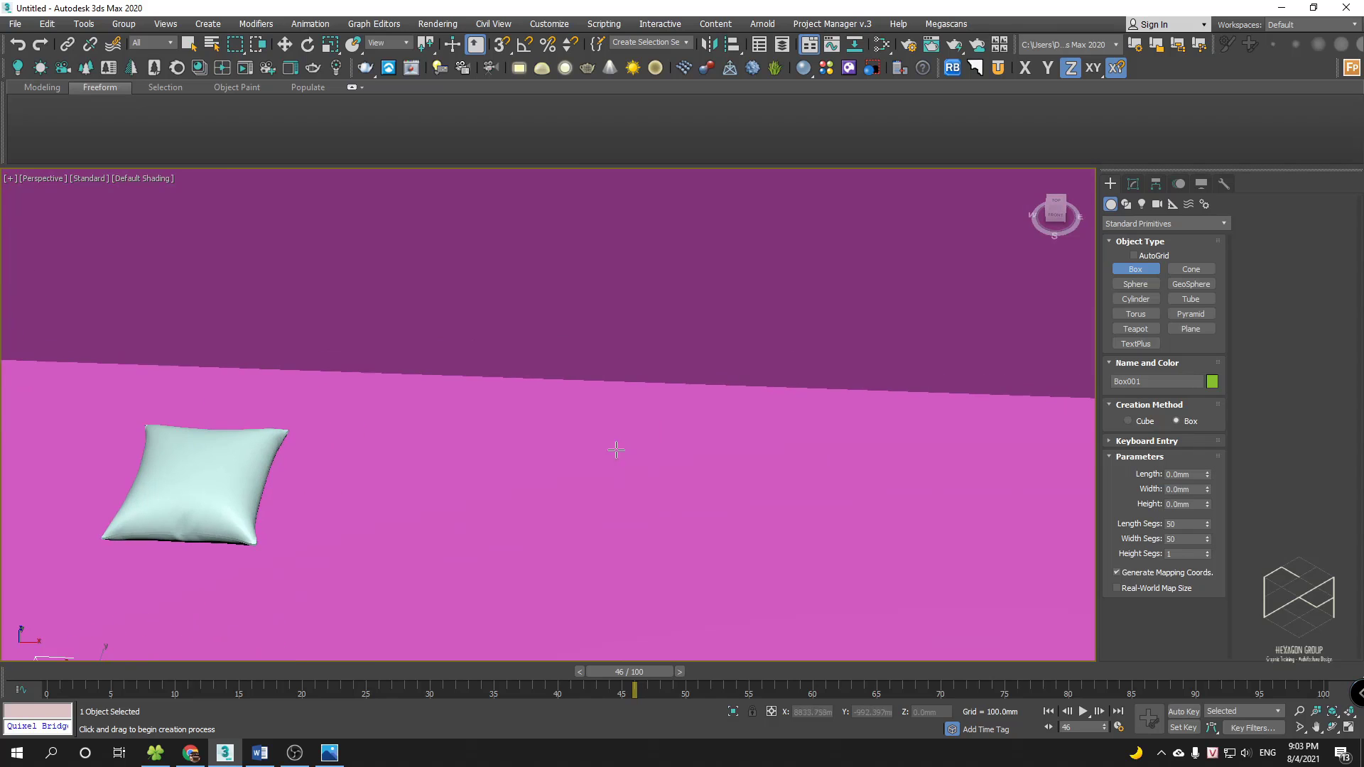
drag(761, 457, 793, 500)
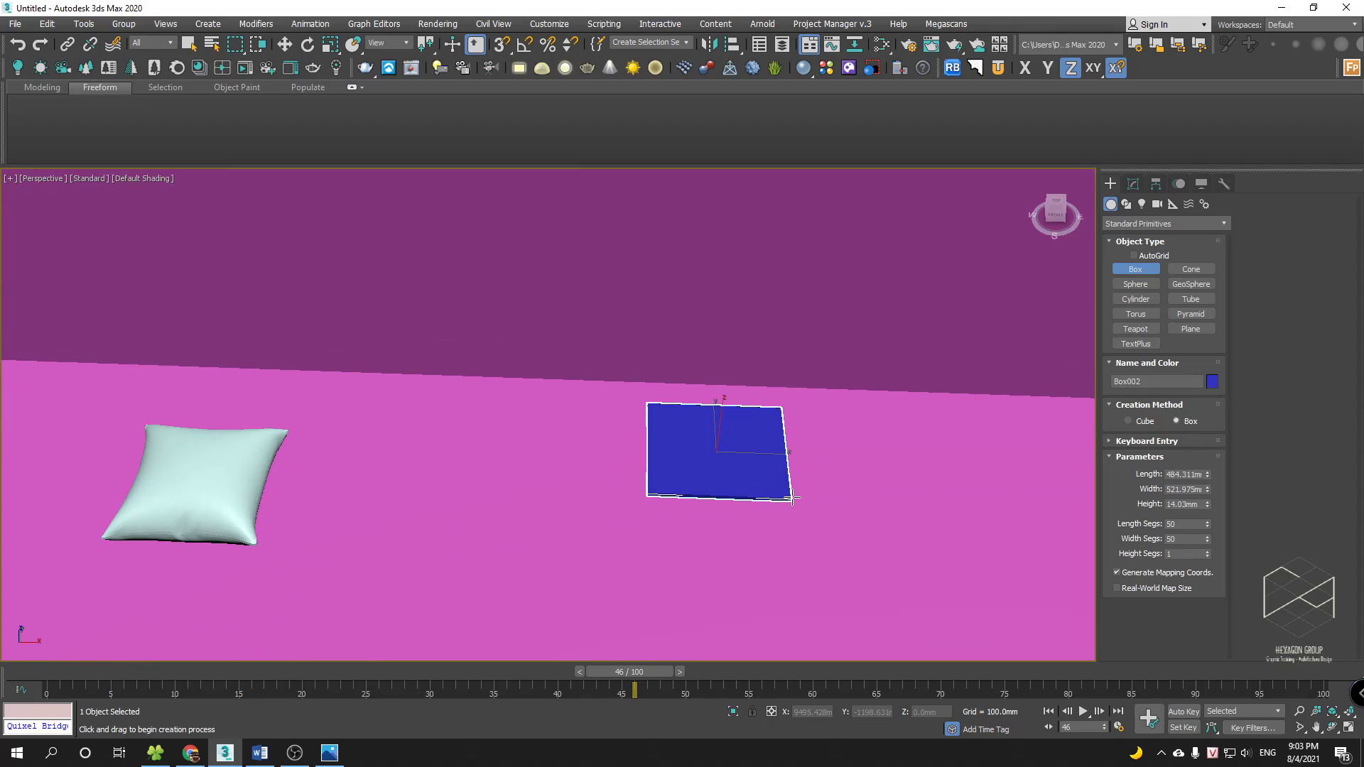
key(F4)
scroll(735, 451, up, 3)
- Lift the blue box off the floor and rotate it about 77° around the X axis so it stands nearly upright
key(w)
alt+middle_drag(737, 450, 724, 302)
scroll(714, 439, up, 2)
key(e)
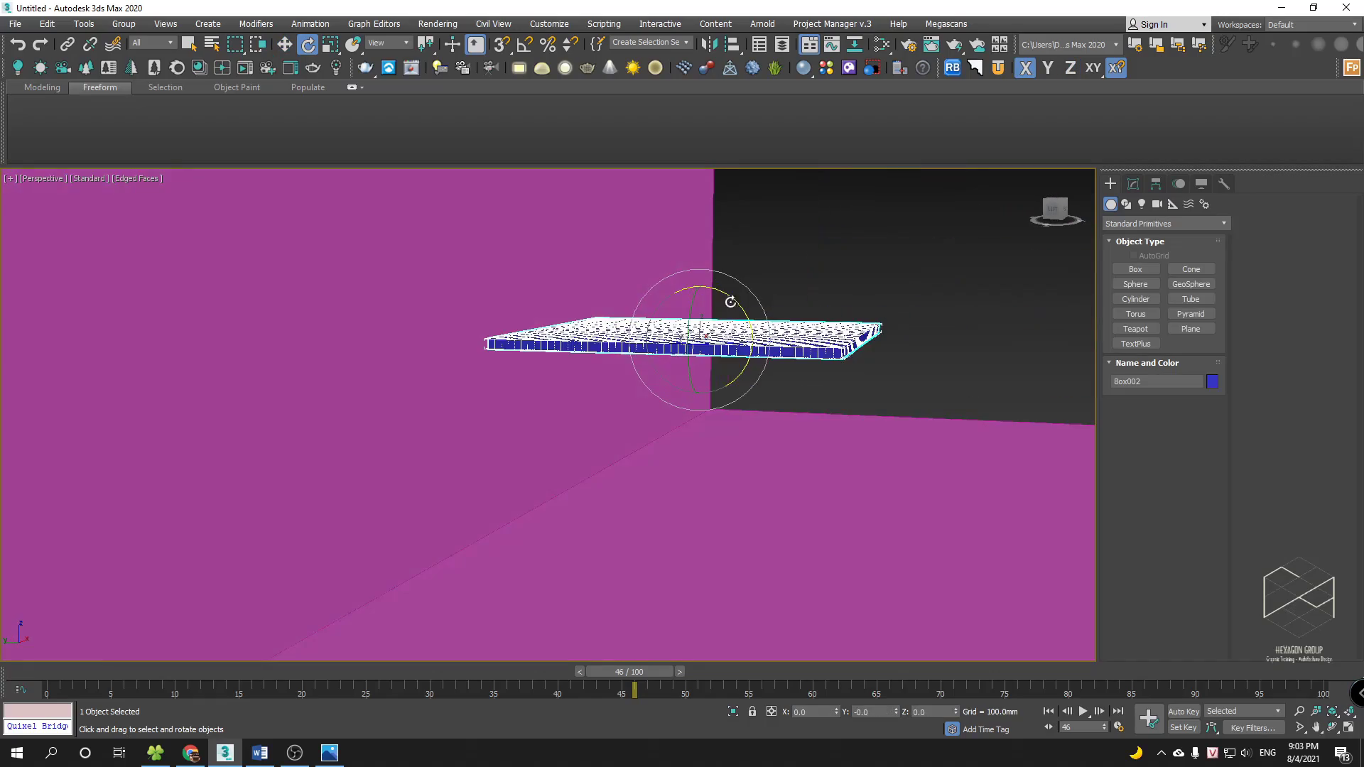
drag(727, 298, 796, 388)
alt+middle_drag(796, 388, 676, 415)
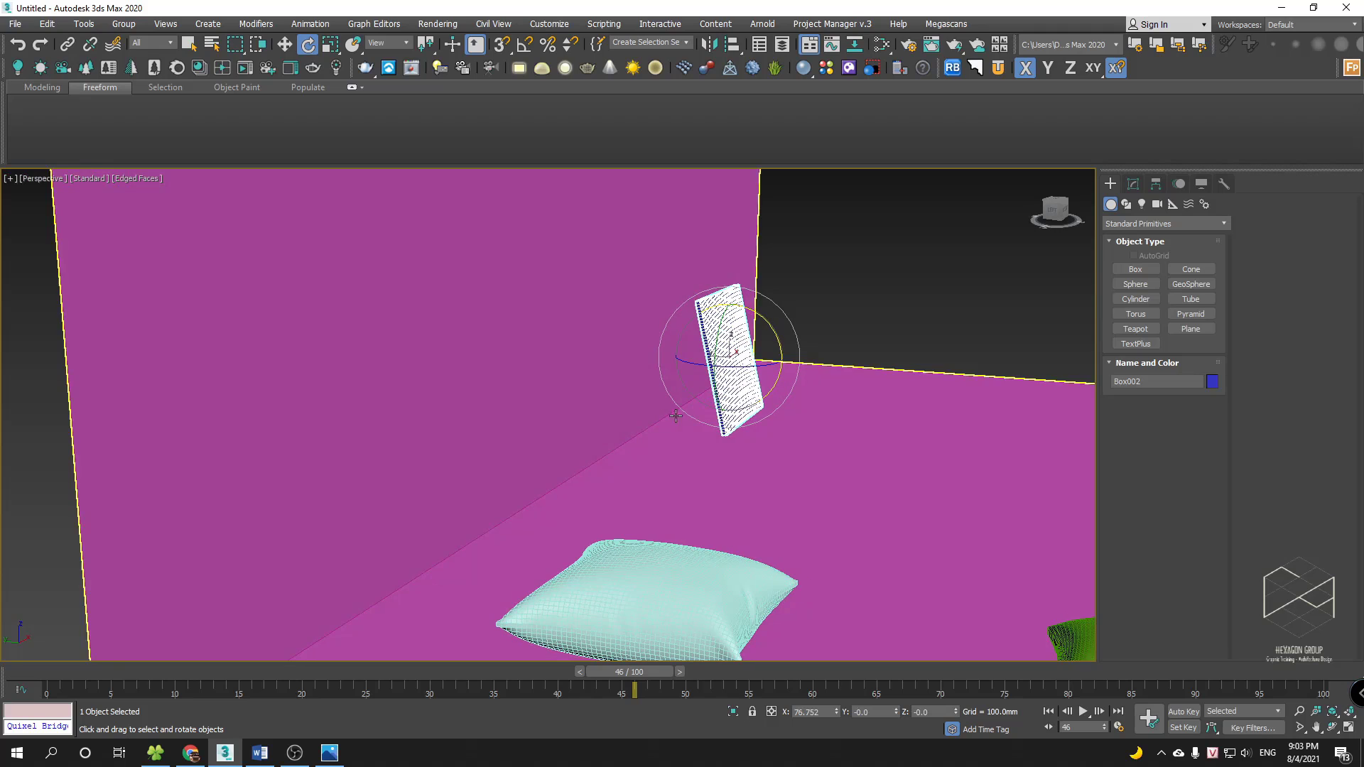
- Switch to the Photos app to check how the sofa cushions lean in the reference image, and return to 3ds Max
click(331, 751)
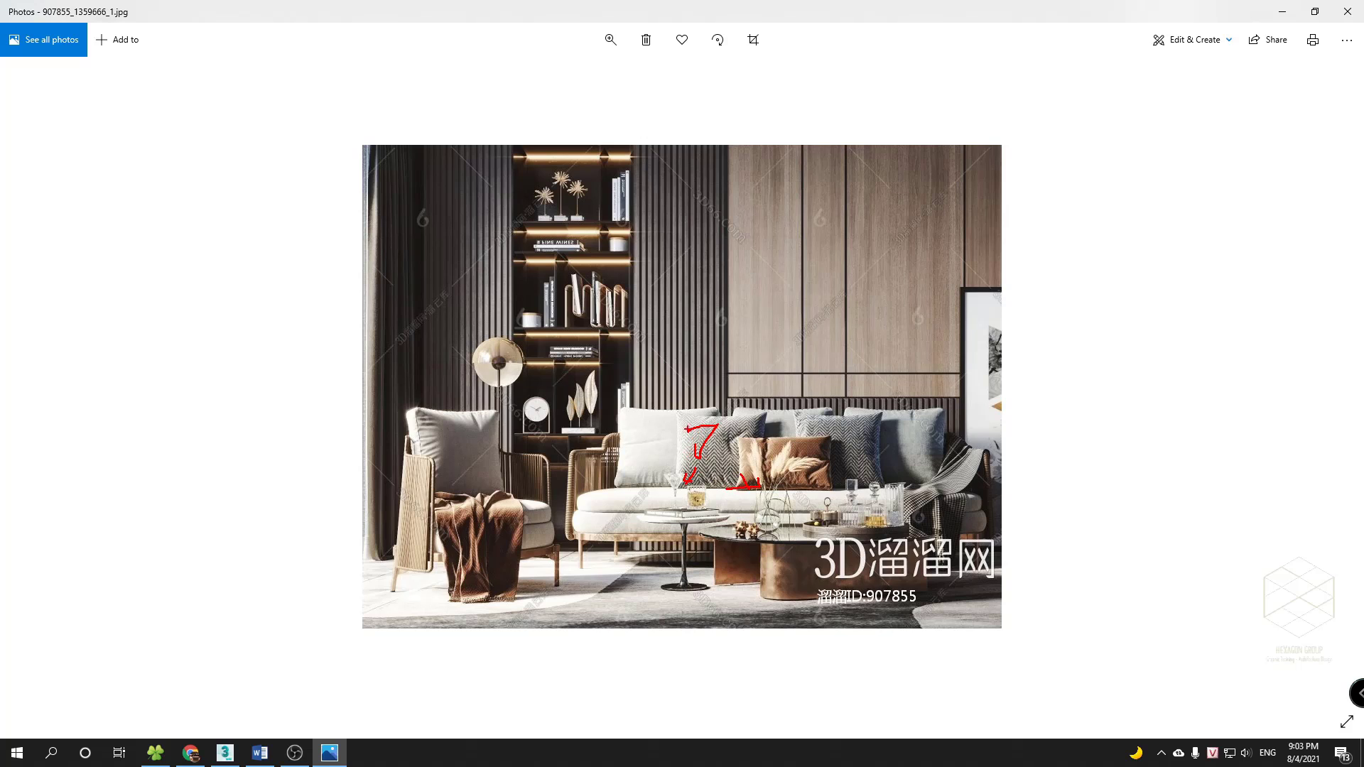
key(Escape)
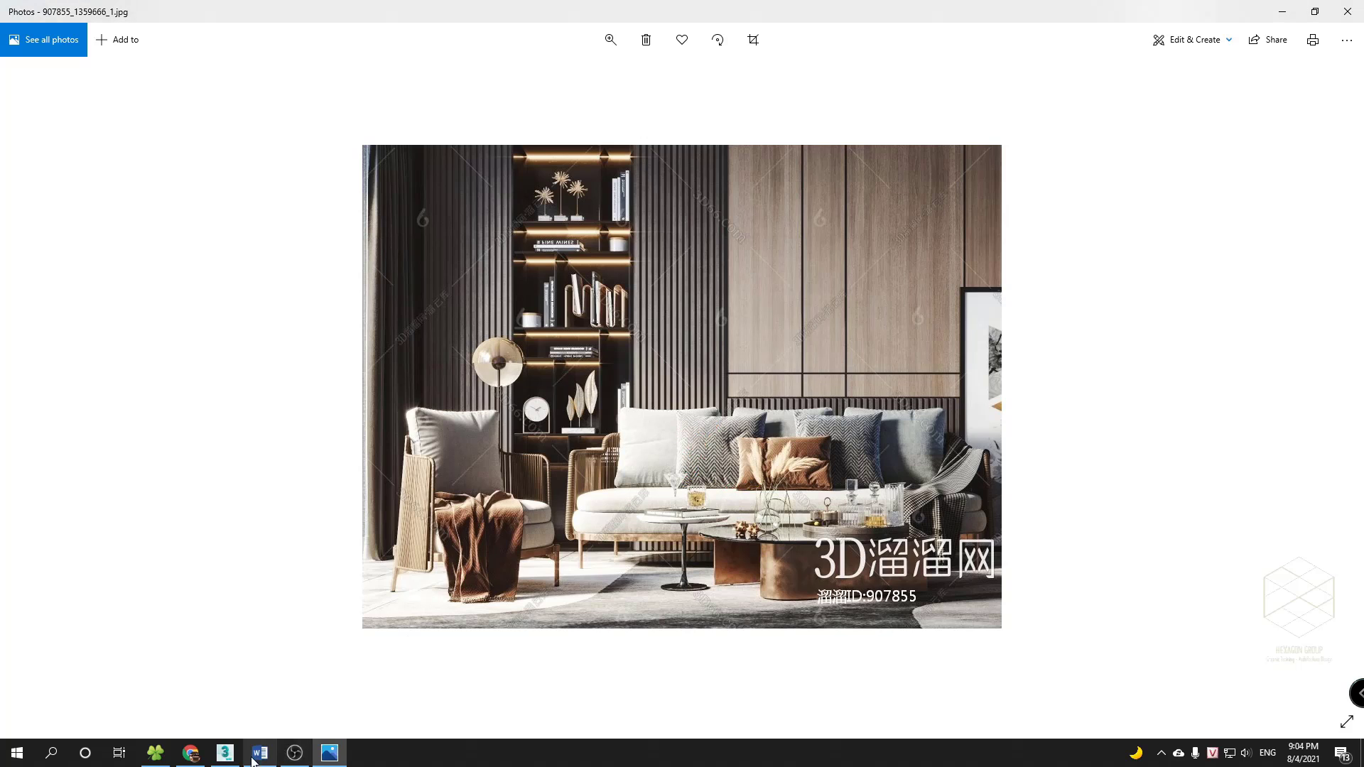
click(225, 752)
- Move the tilted blue box along the Y axis until it sits close to the wall
mouse_move(700, 402)
alt+middle_down()
mouse_move(728, 390)
mouse_move(721, 417)
alt+middle_up()
scroll(722, 416, up, 3)
key(w)
drag(618, 402, 576, 400)
alt+middle_drag(577, 401, 606, 395)
drag(620, 362, 576, 372)
alt+middle_drag(576, 372, 578, 410)
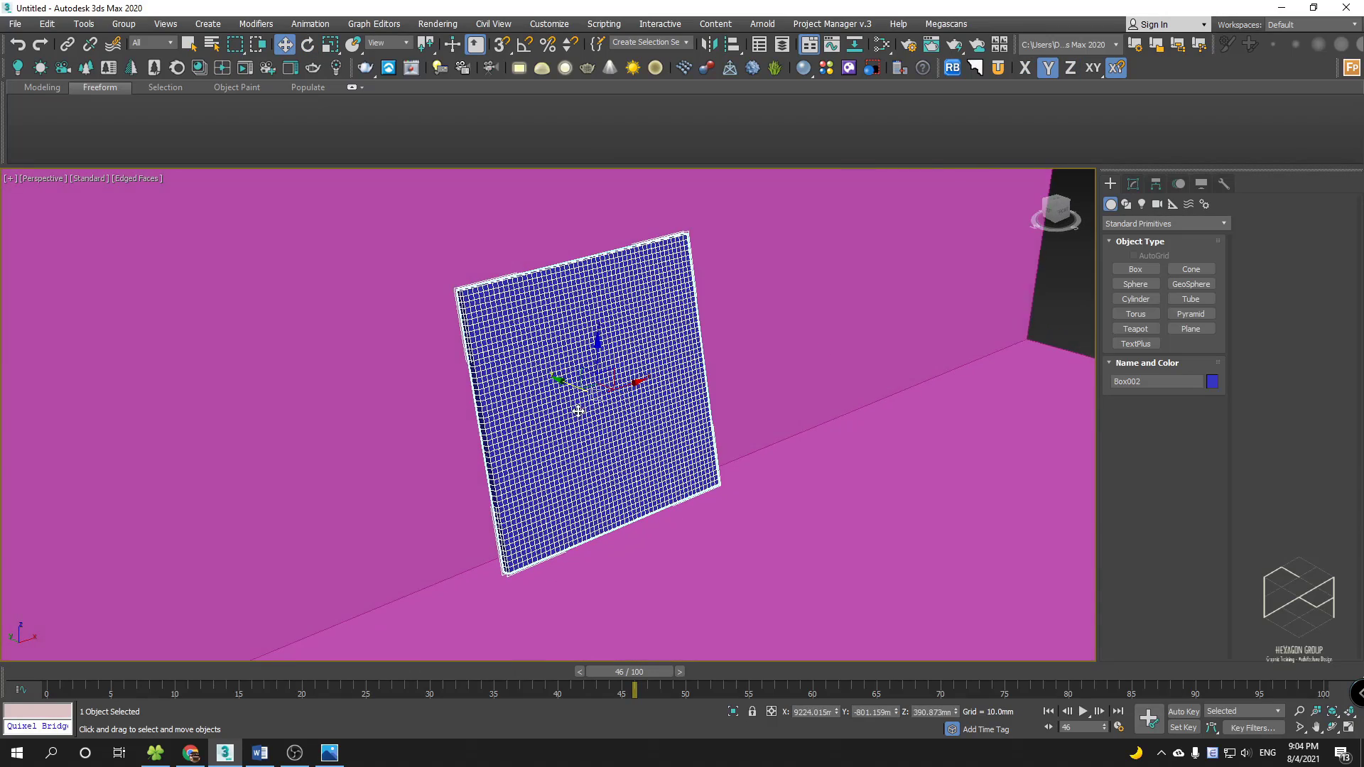
- Apply the Cloth modifier to the tilted blue box and open its cloth object properties
click(1131, 186)
click(1148, 228)
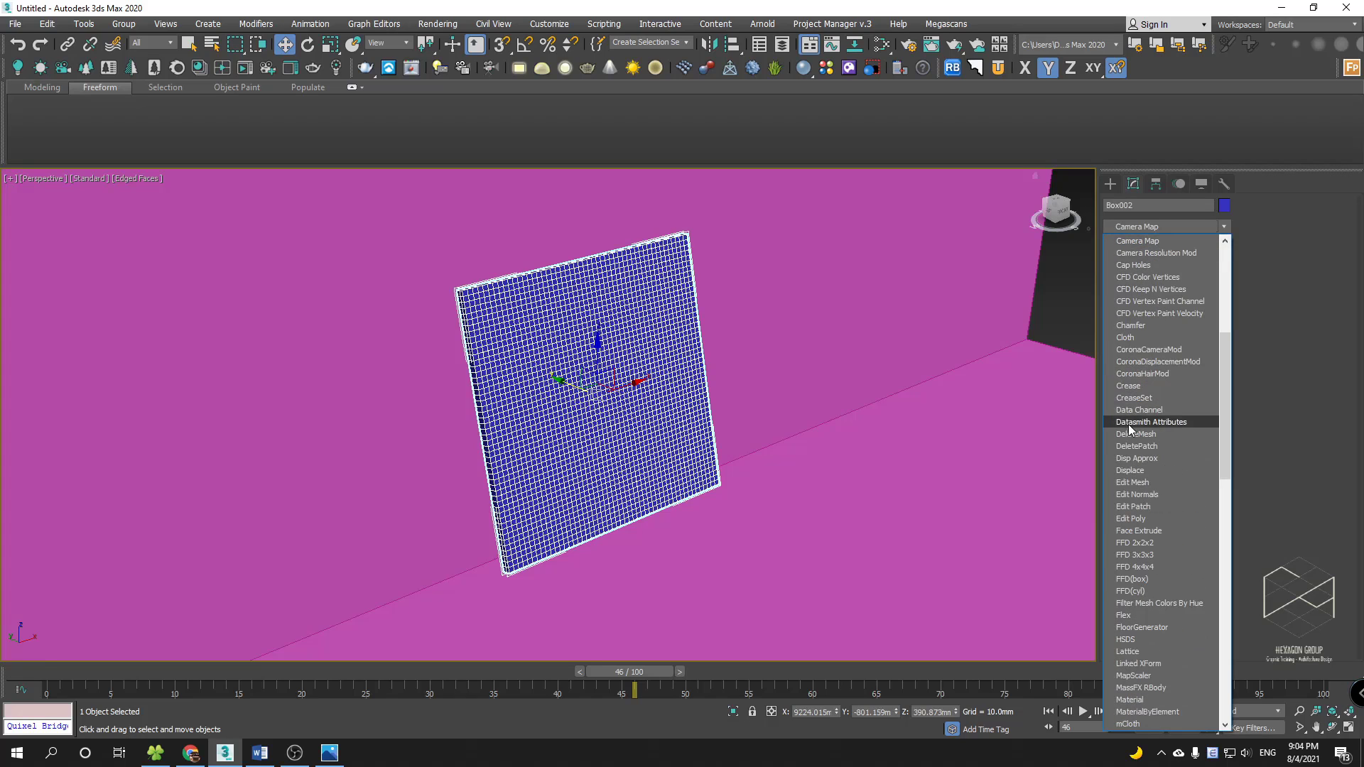
click(1129, 337)
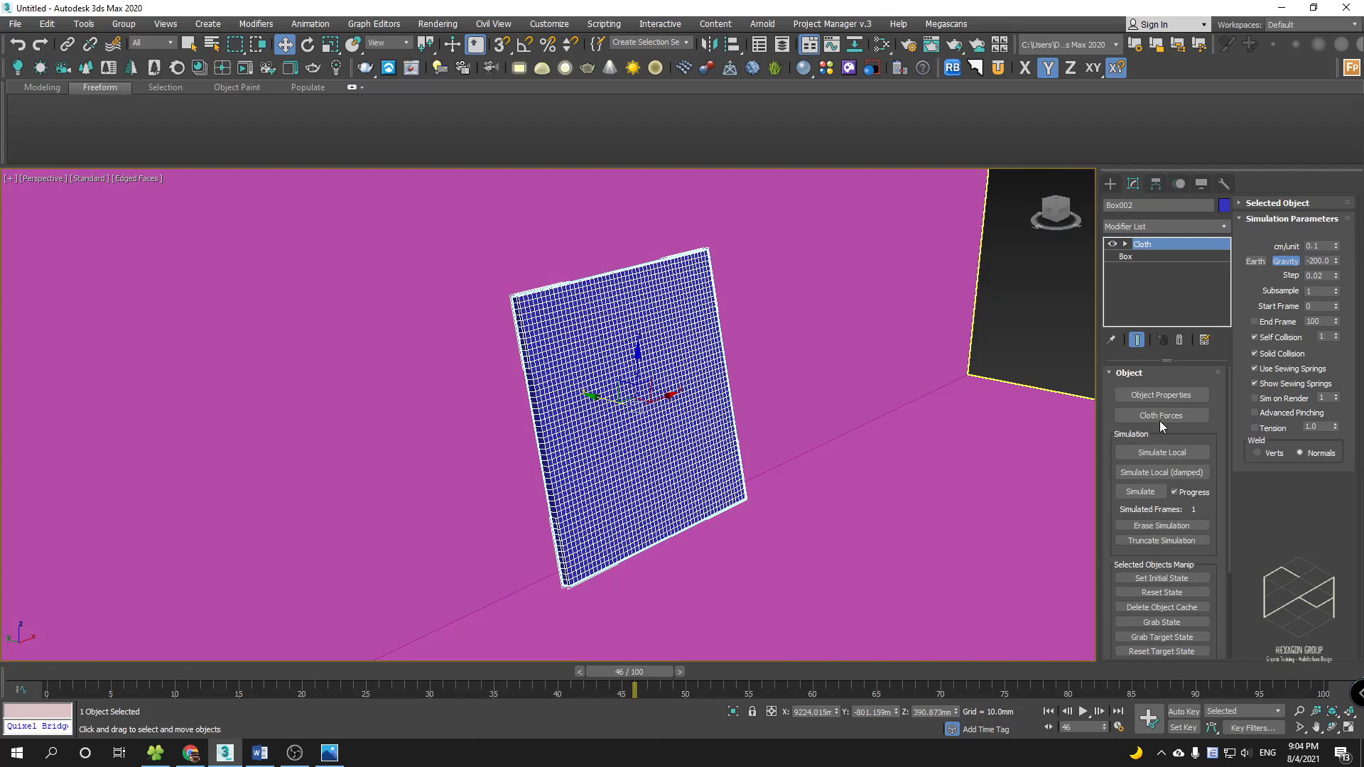
click(1159, 396)
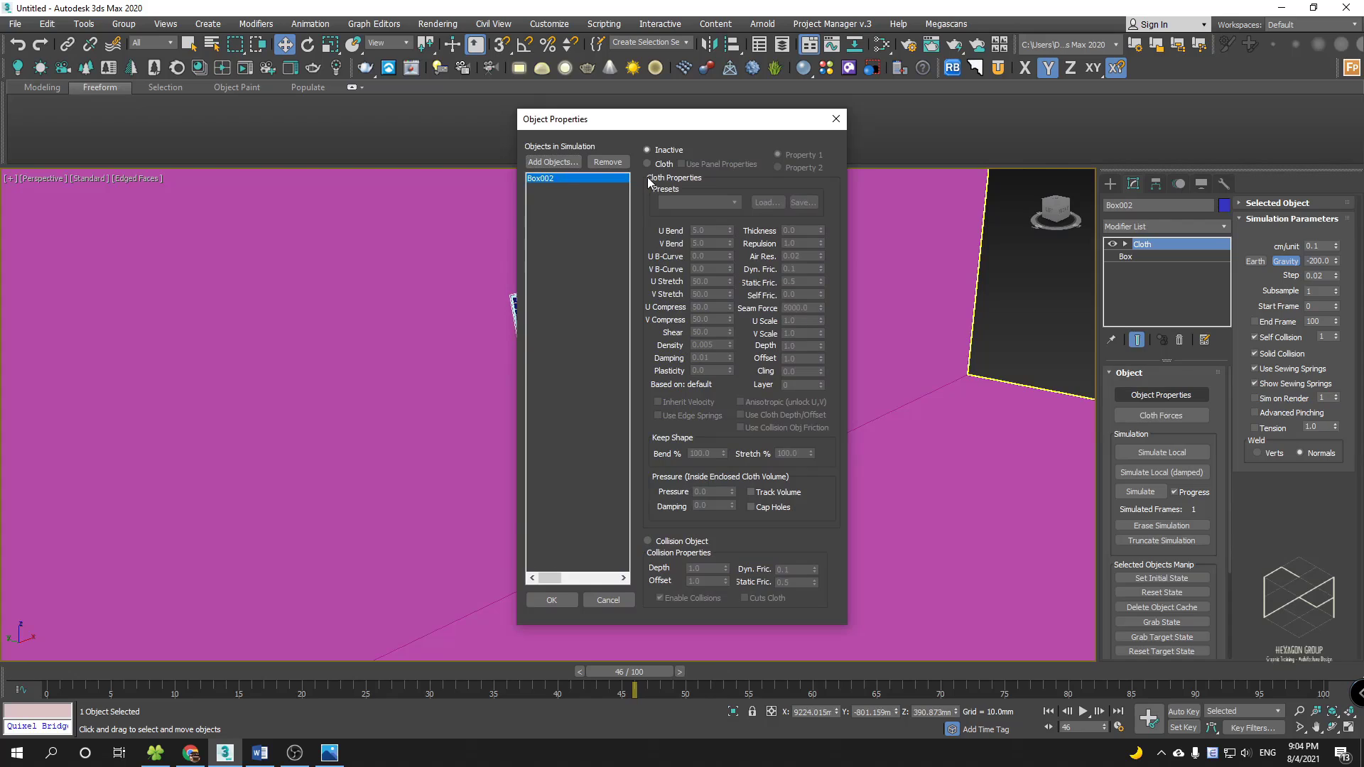
- Make the blue box a cloth object with the Cotton preset and an inside pressure of 50
click(648, 164)
click(701, 204)
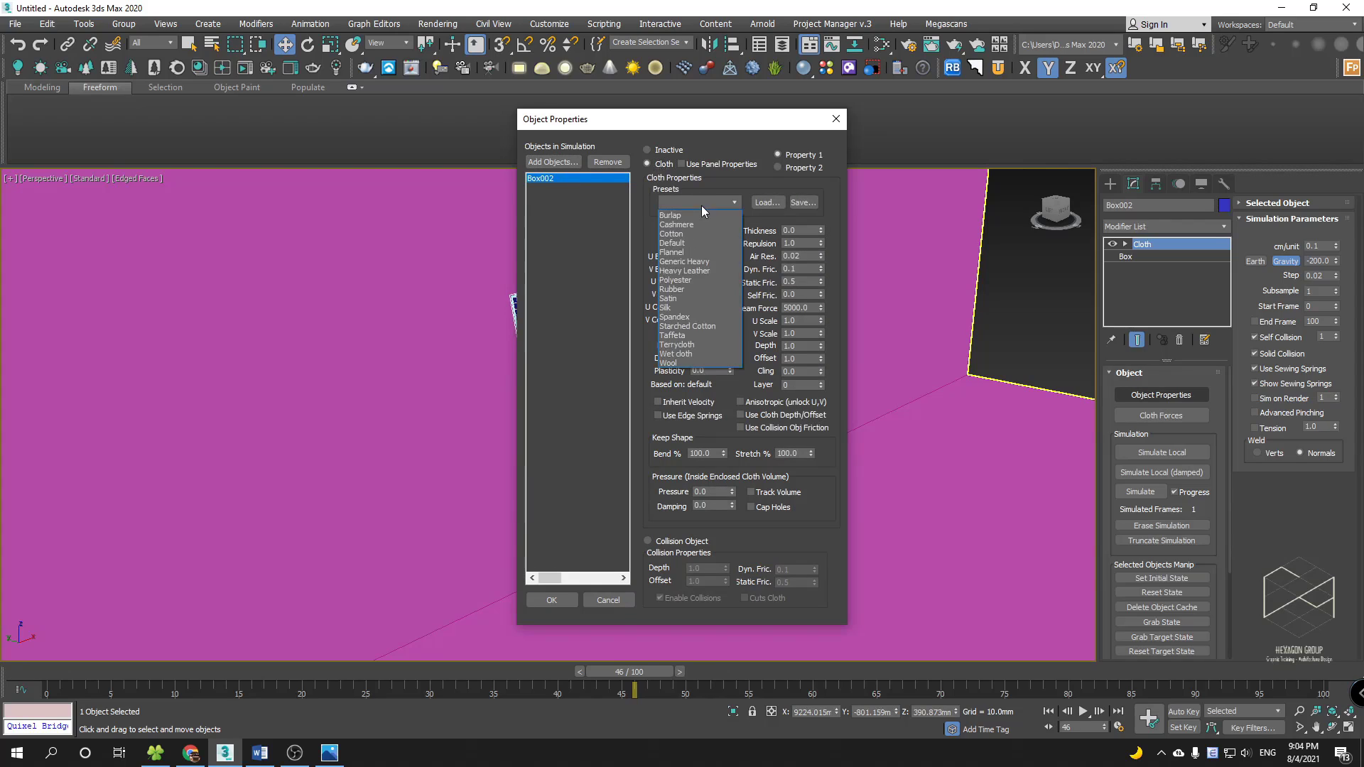
click(671, 234)
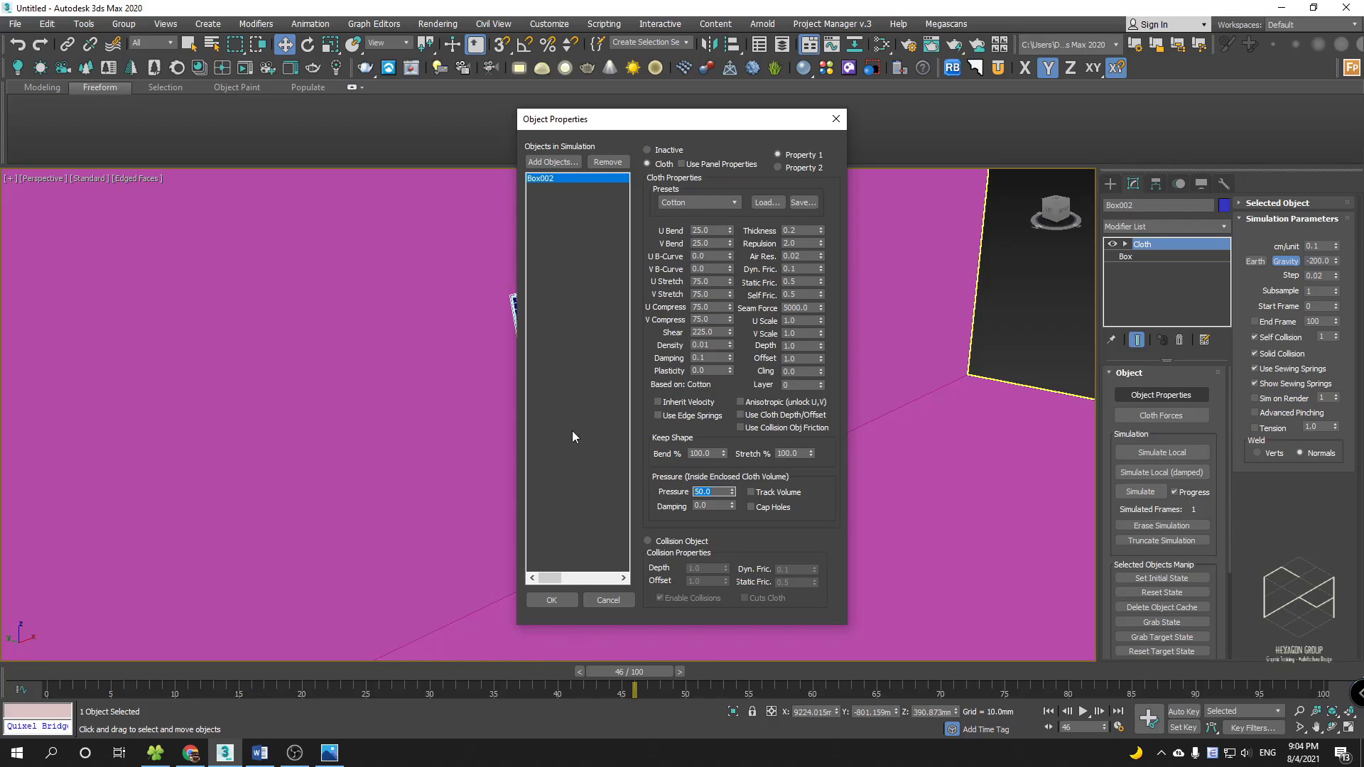
- Add the object ground 2 to the cloth simulation as a collision object and accept the properties
click(553, 163)
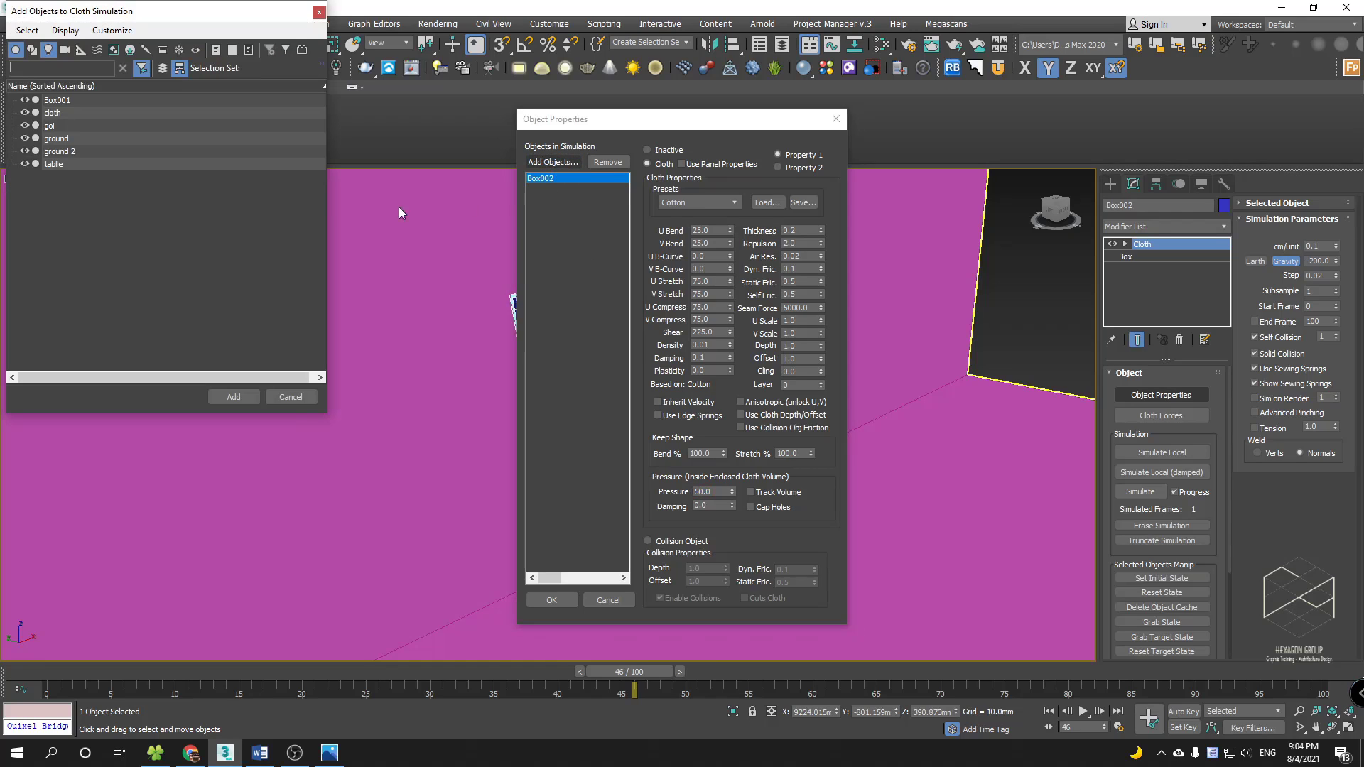
double_click(60, 151)
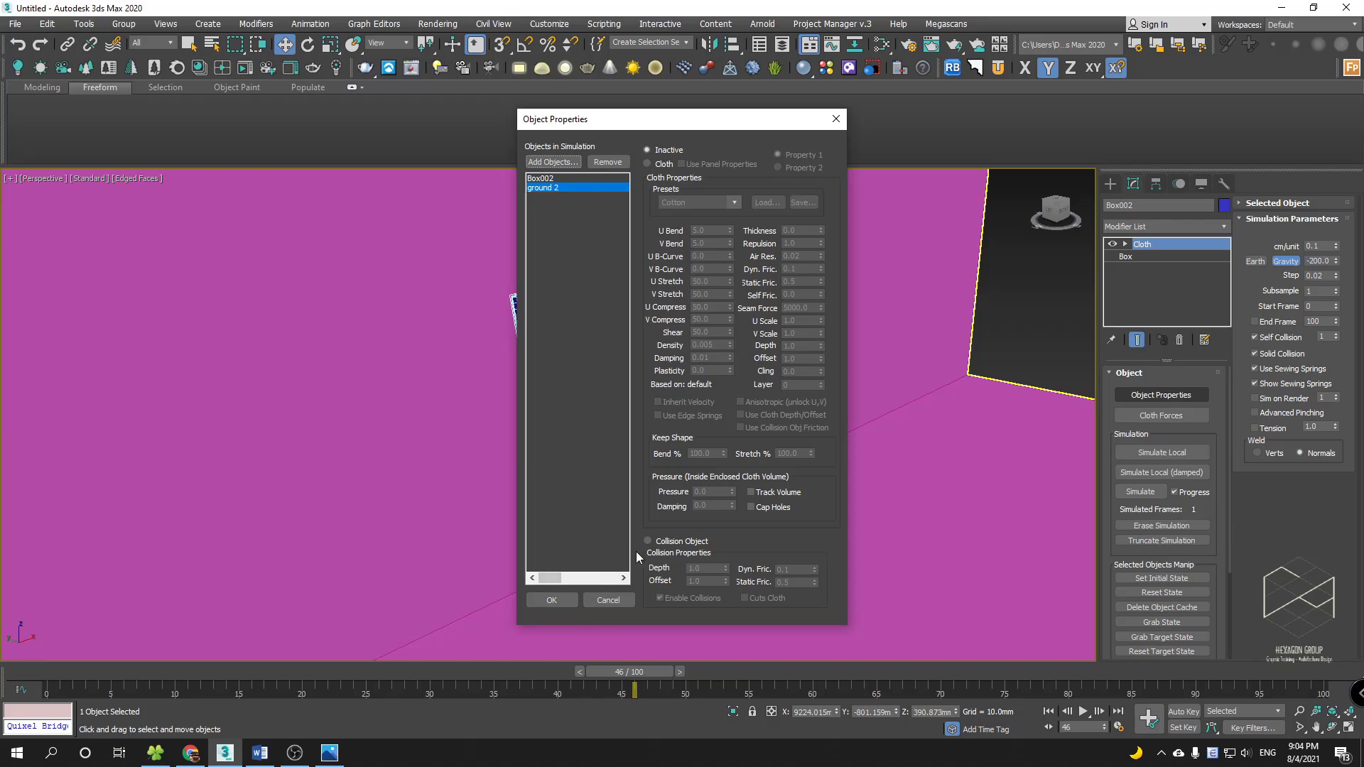
click(660, 543)
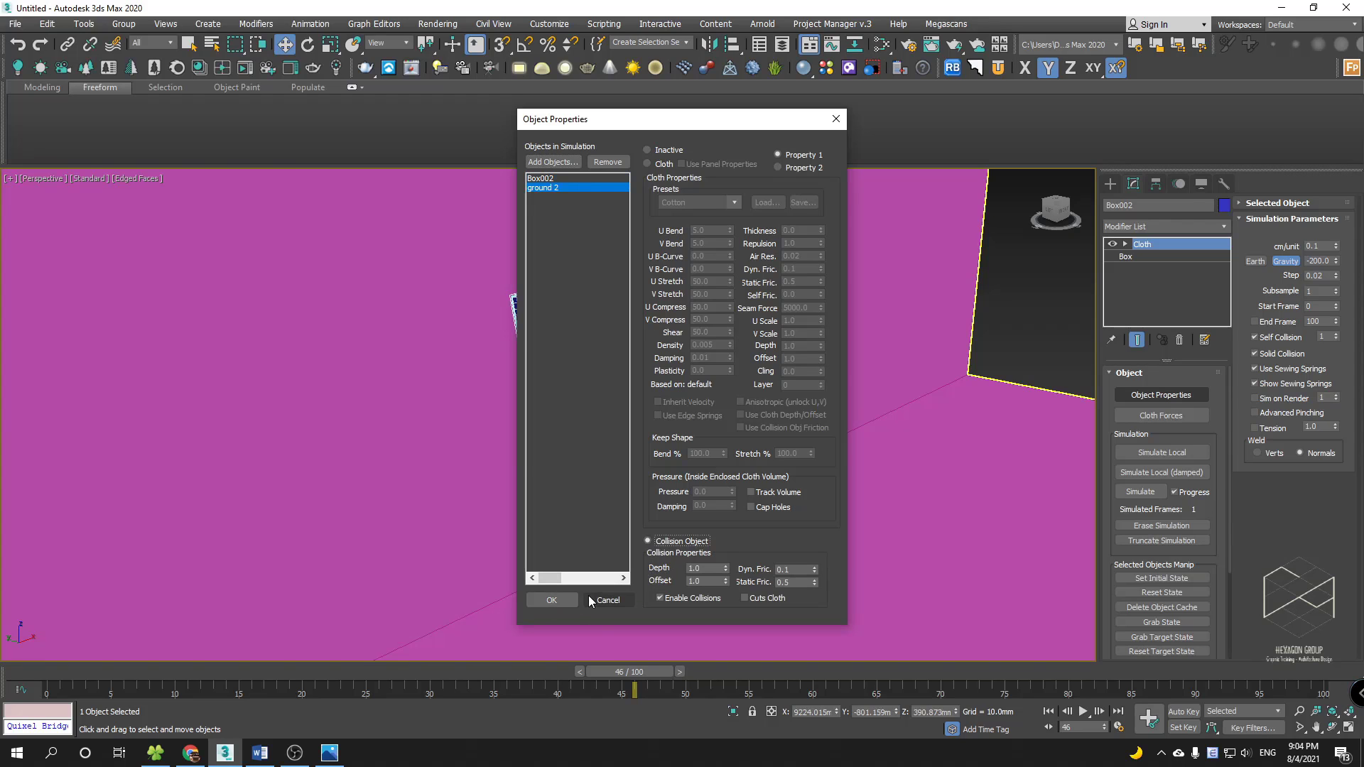
click(552, 601)
- Set gravity to -980, simulate the leaning box, stop around frame 21 and inspect the pillow's shape
scroll(643, 497, up, 3)
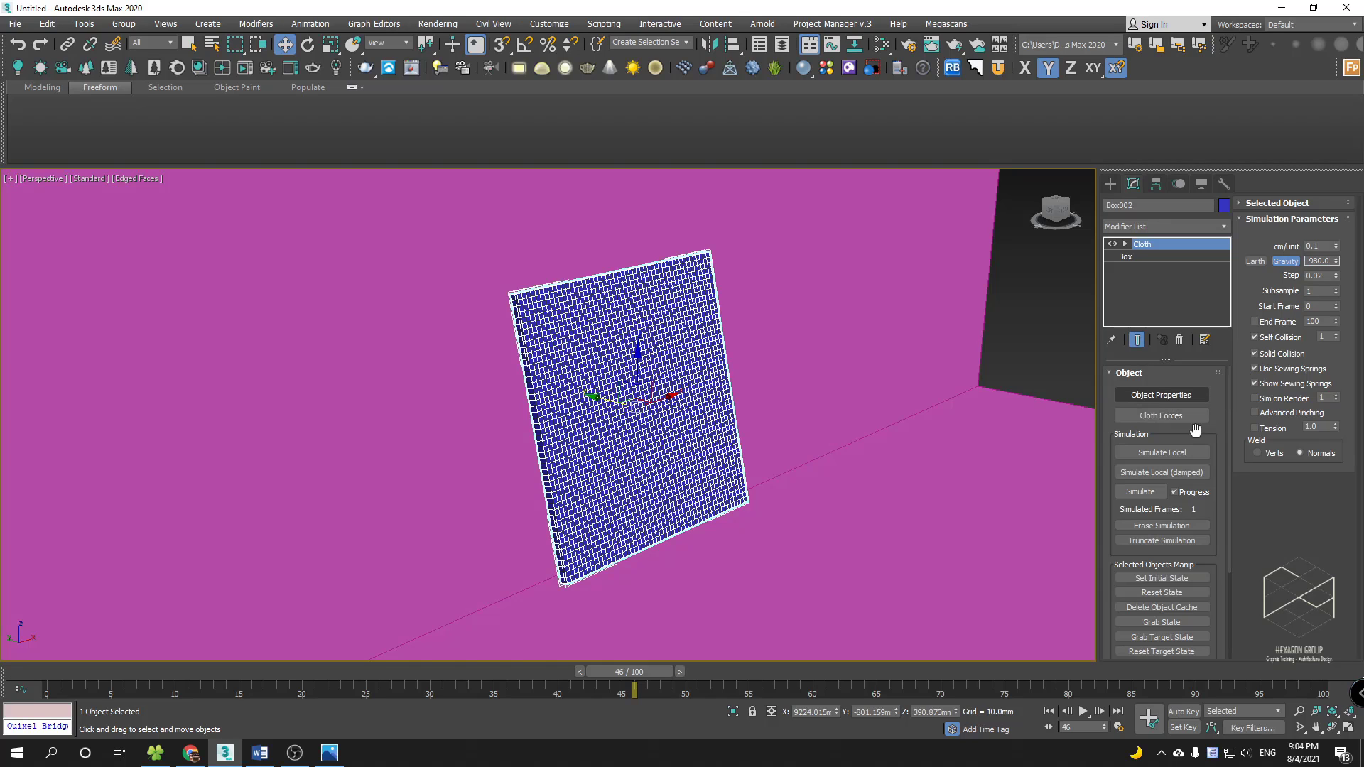
click(1153, 493)
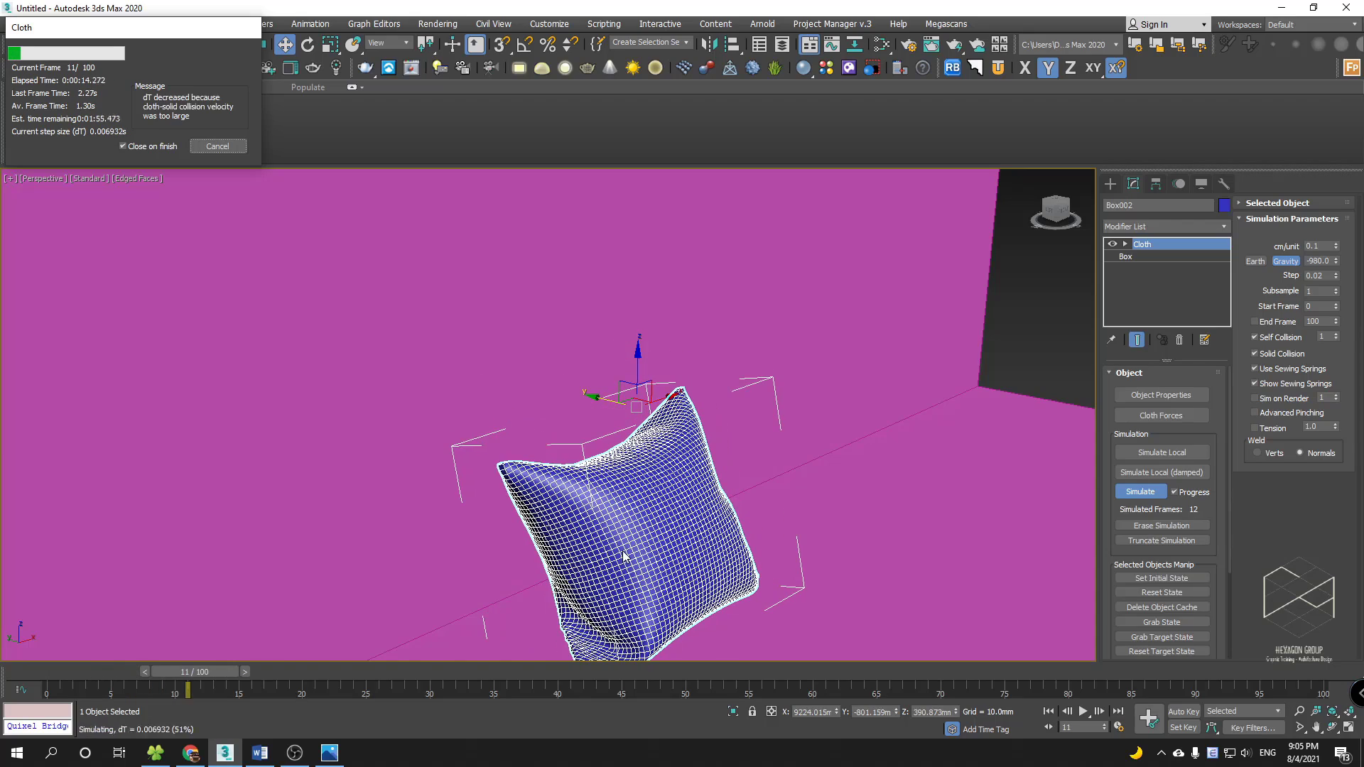
click(224, 151)
middle_drag(567, 382, 657, 311)
scroll(621, 433, up, 2)
alt+middle_drag(622, 433, 584, 368)
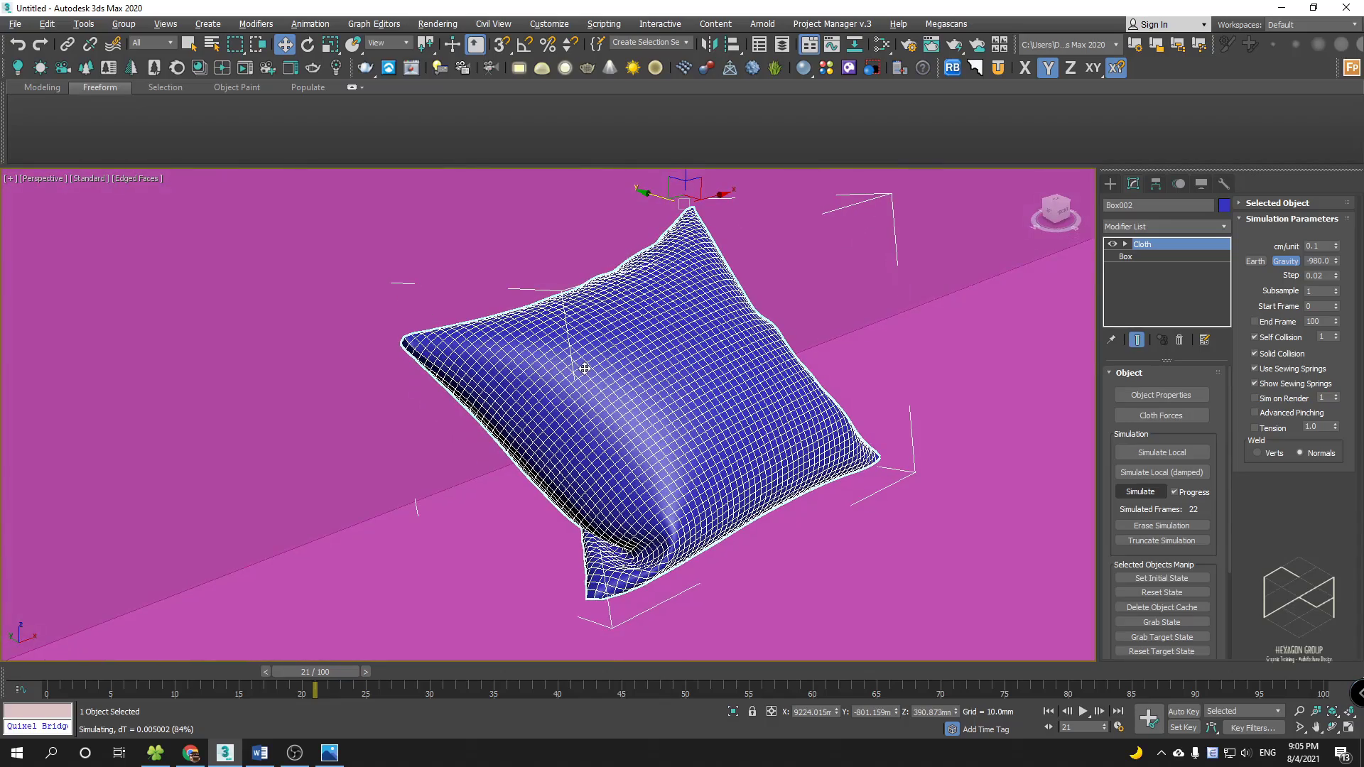
- Reset the cloth state, then move the box along the Y axis closer to the wall as its initial state
click(1163, 593)
alt+middle_drag(804, 428, 620, 358)
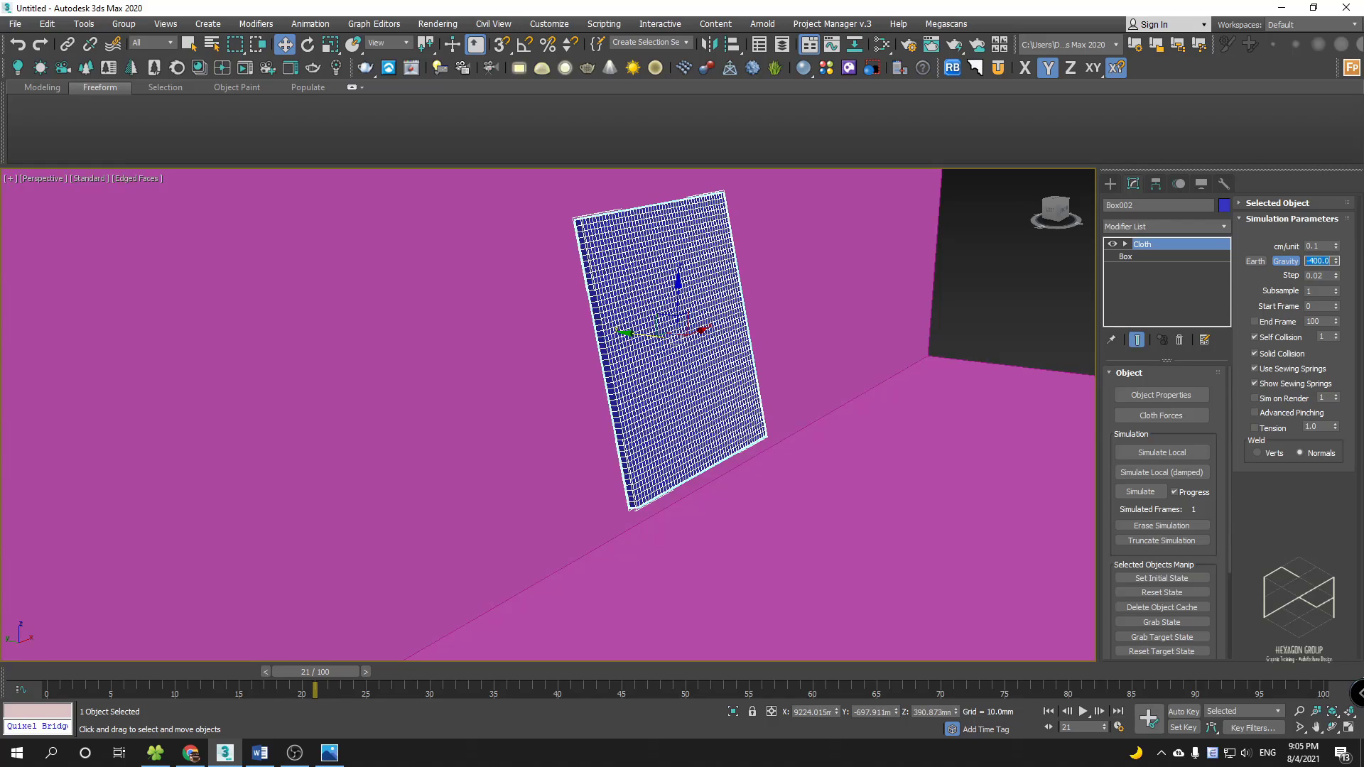
alt+middle_drag(965, 330, 837, 391)
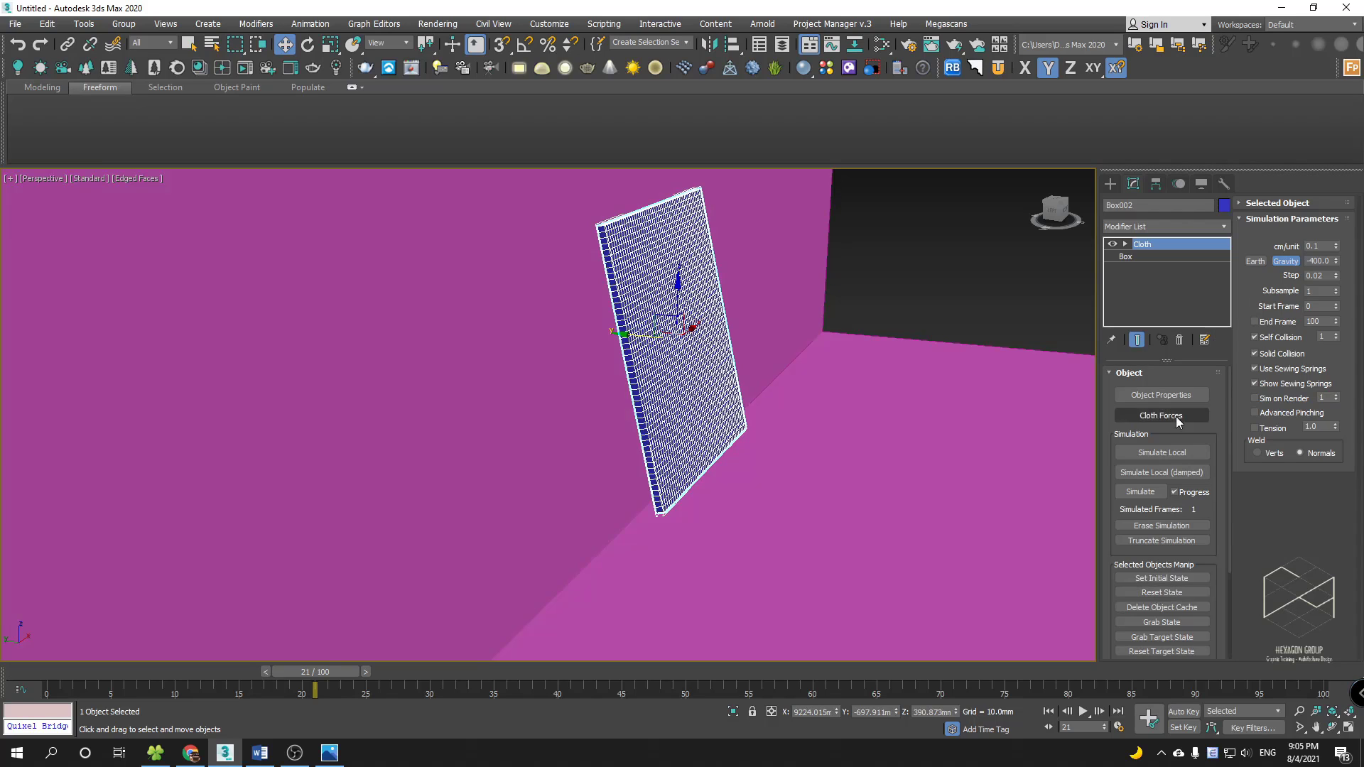
click(1160, 579)
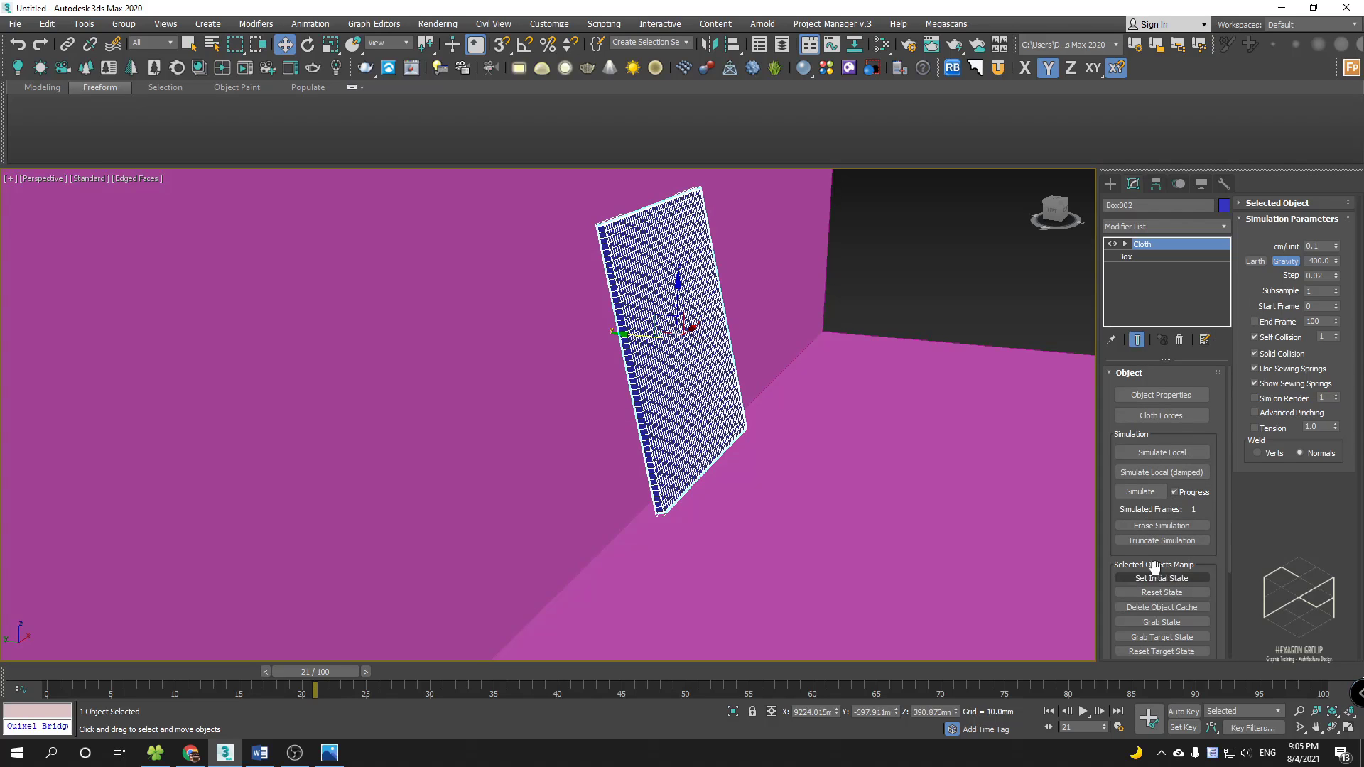
- Try the cloth simulation with gravity at -400, stop it around frame 30 and reset the cloth state
click(1141, 492)
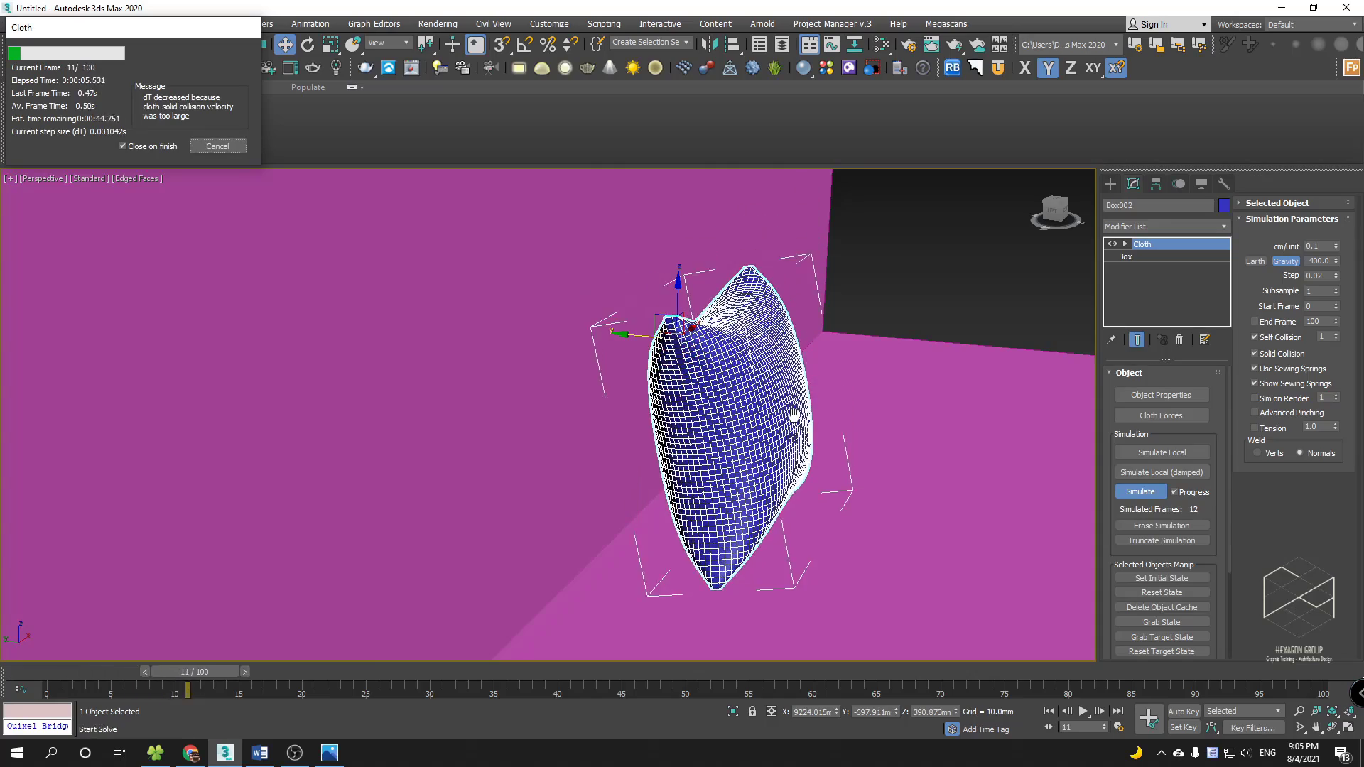
click(218, 147)
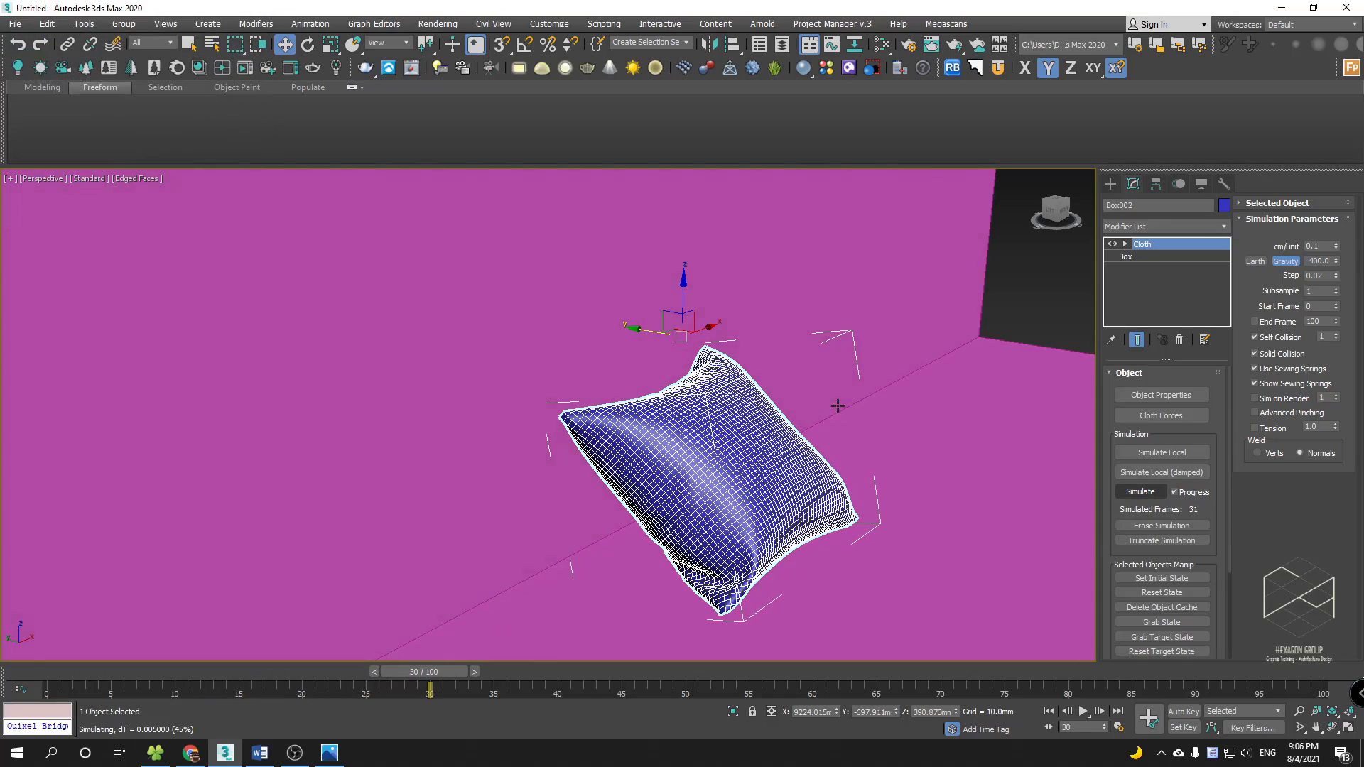
click(1162, 593)
- Set the simulation scale to 0.3 cm/unit, run the cloth simulation and stop it around frame 74
alt+middle_drag(834, 439, 881, 378)
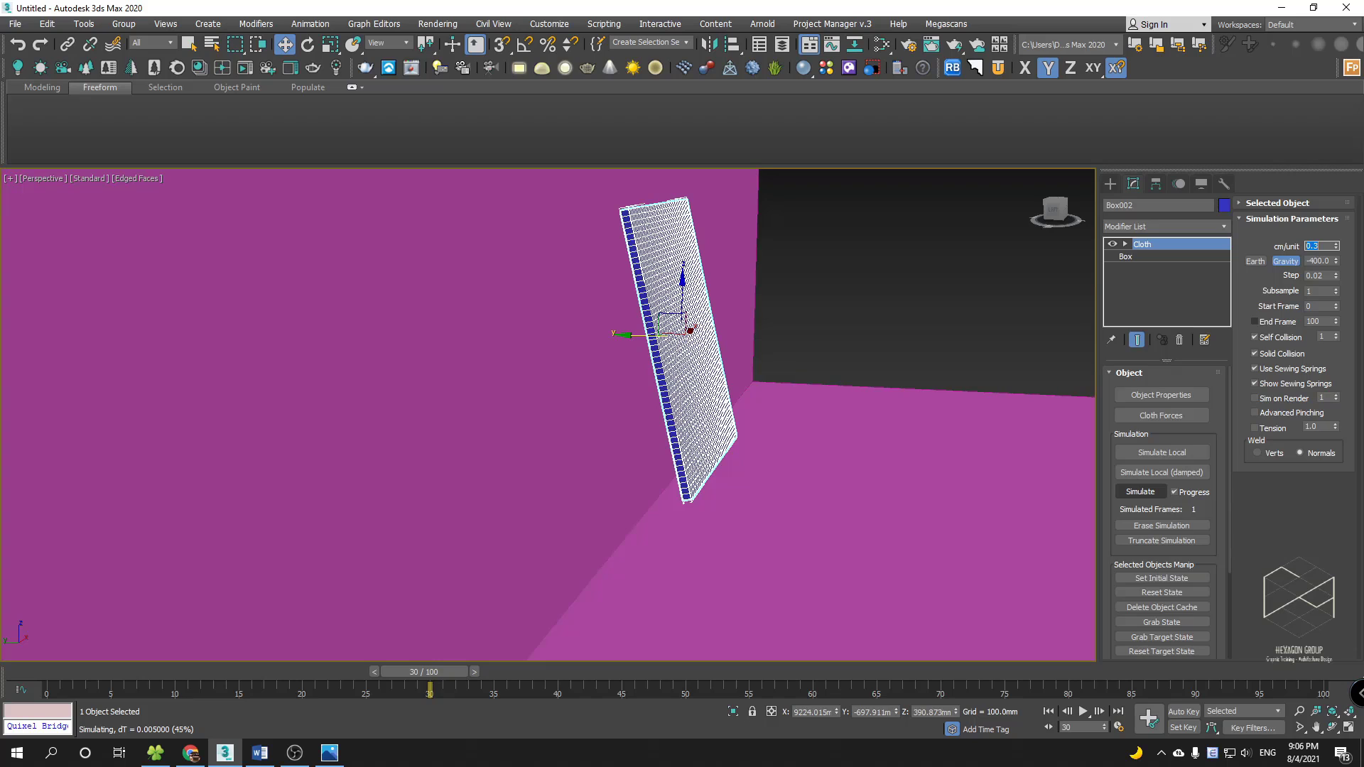
click(1141, 493)
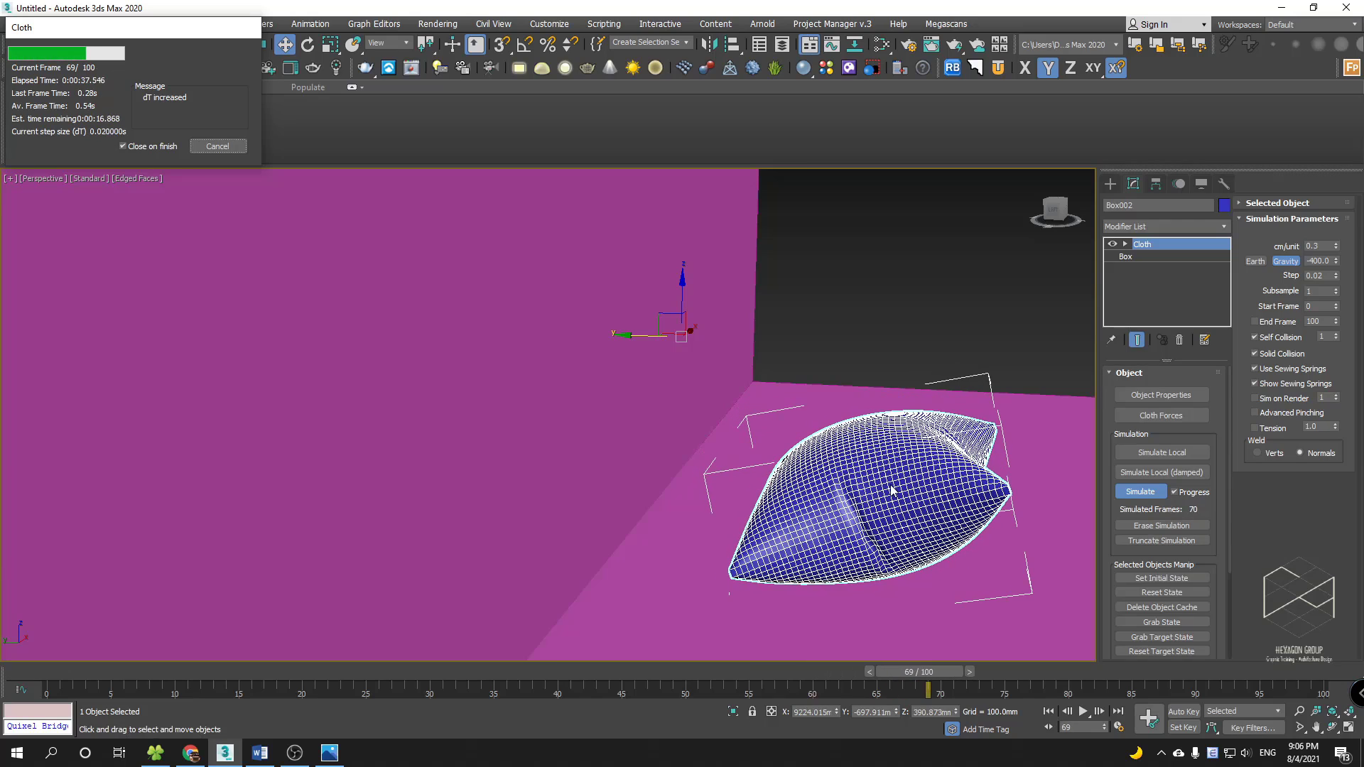
click(218, 145)
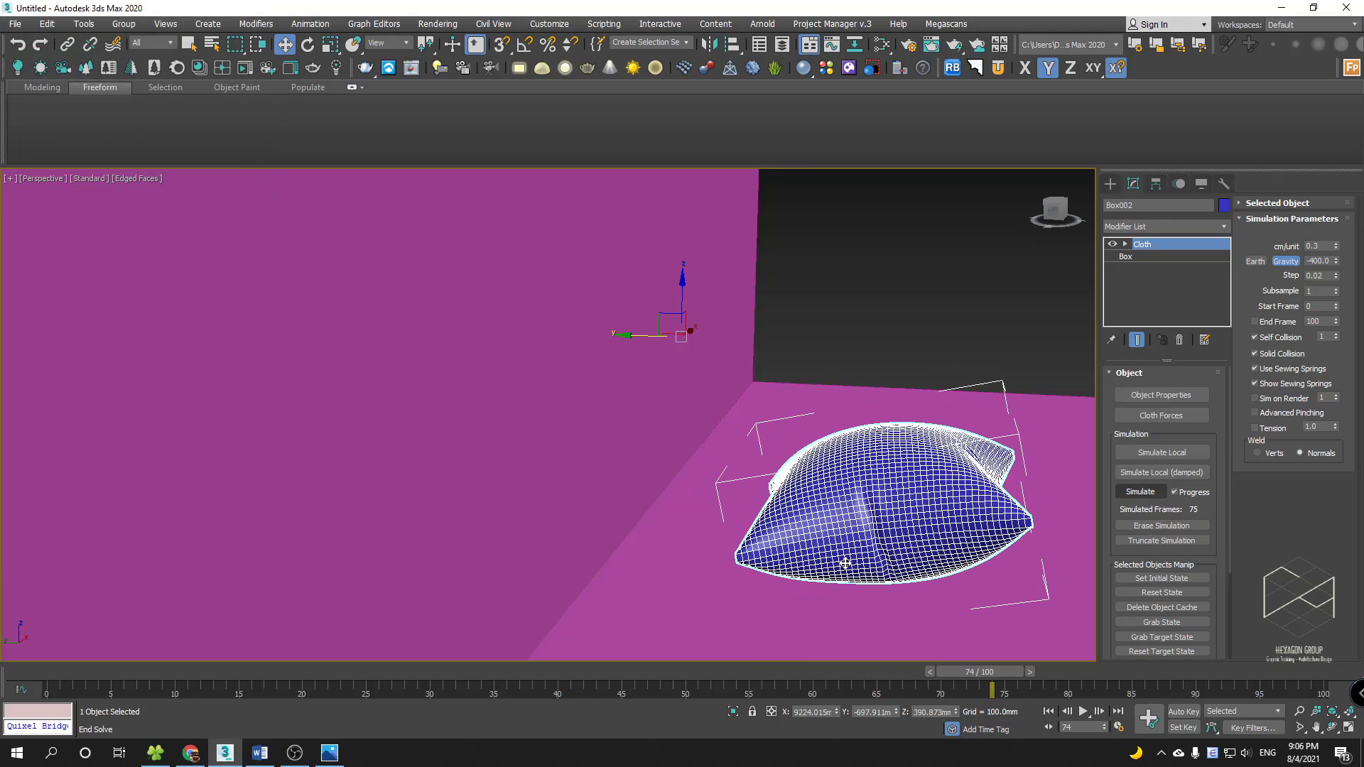
- Scrub the timeline back to frame 26 and examine the pillow's side profile against the wall with edges hidden
drag(993, 676, 395, 638)
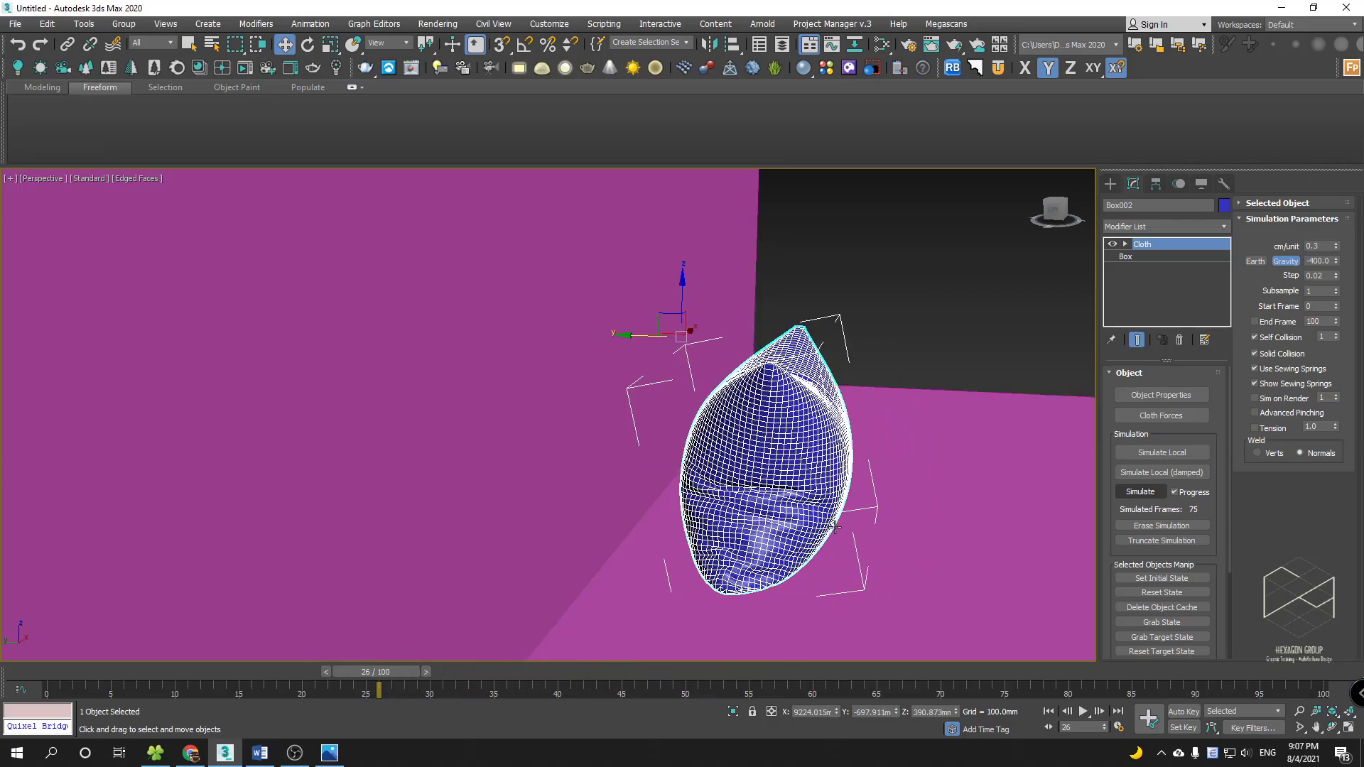
mouse_move(817, 498)
alt+middle_down()
mouse_move(635, 517)
mouse_move(618, 538)
mouse_move(706, 536)
mouse_move(694, 487)
mouse_move(667, 487)
mouse_move(922, 497)
mouse_move(901, 503)
alt+middle_up()
key(F4)
alt+middle_drag(683, 523, 653, 397)
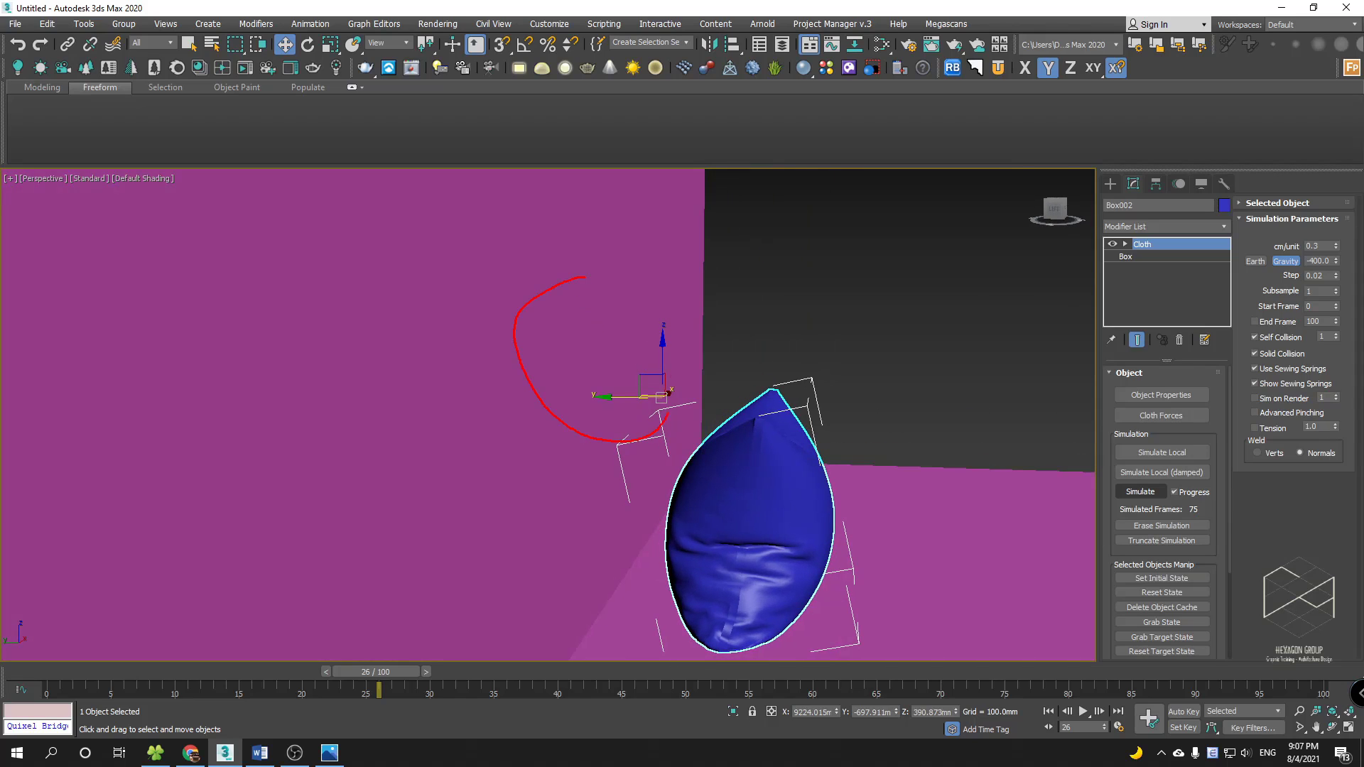
alt+middle_drag(541, 344, 624, 441)
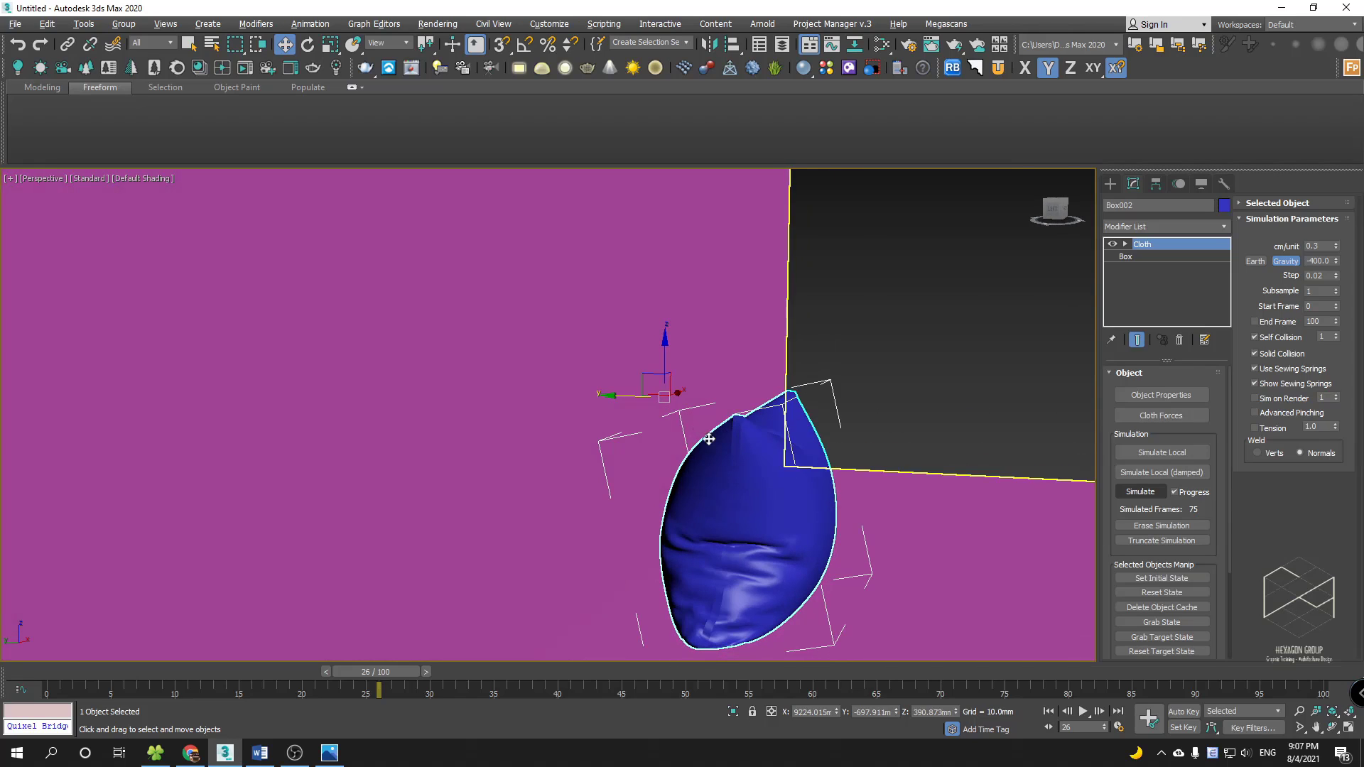
middle_drag(749, 491, 768, 464)
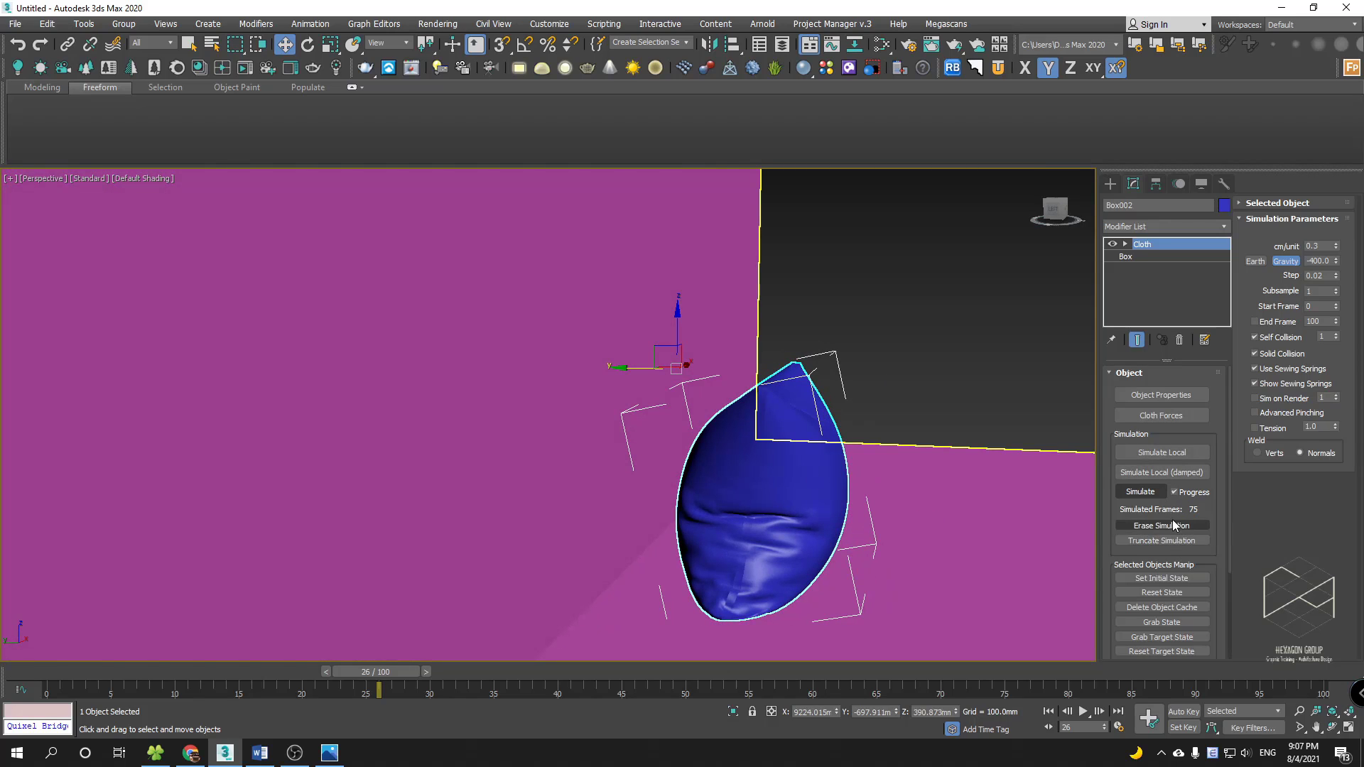
- Reset the cloth state and set the box's inside pressure to 20 in its cloth properties
click(1172, 593)
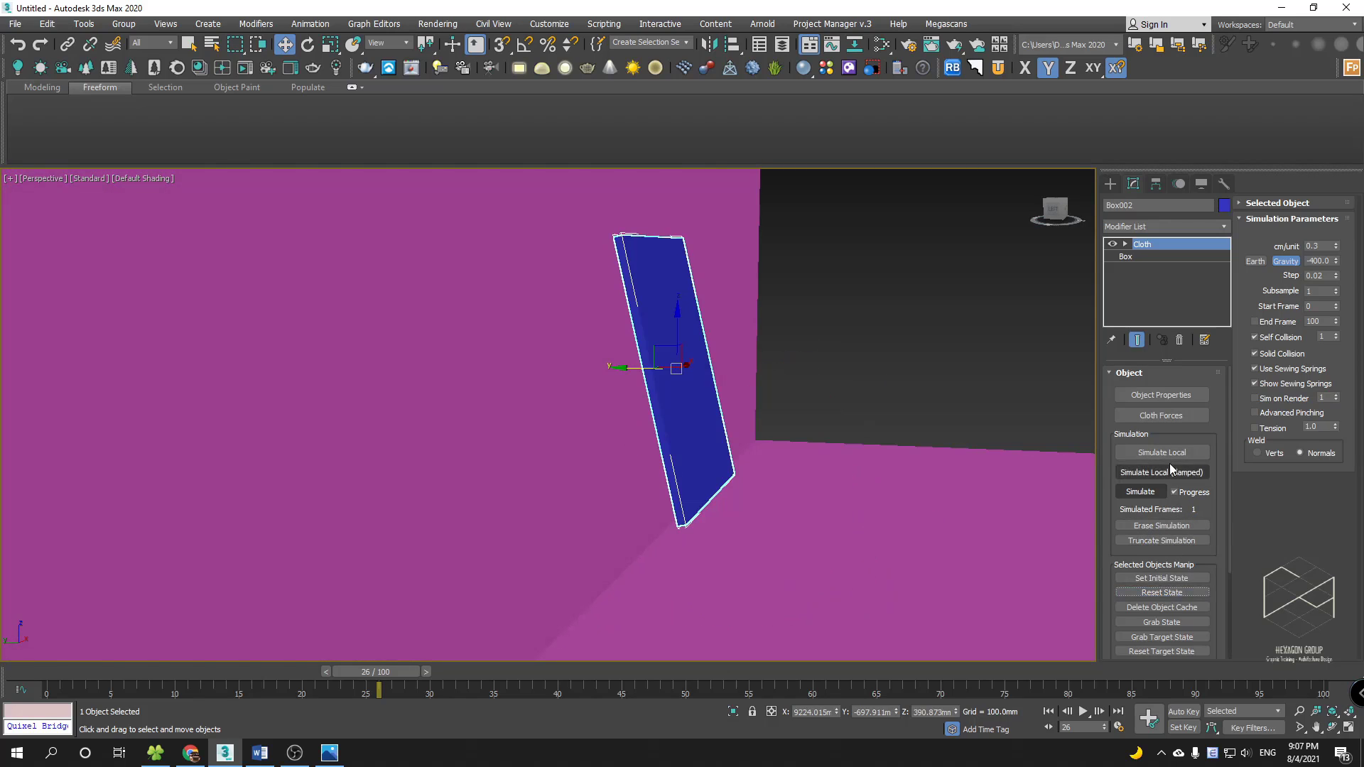
click(1163, 394)
click(557, 178)
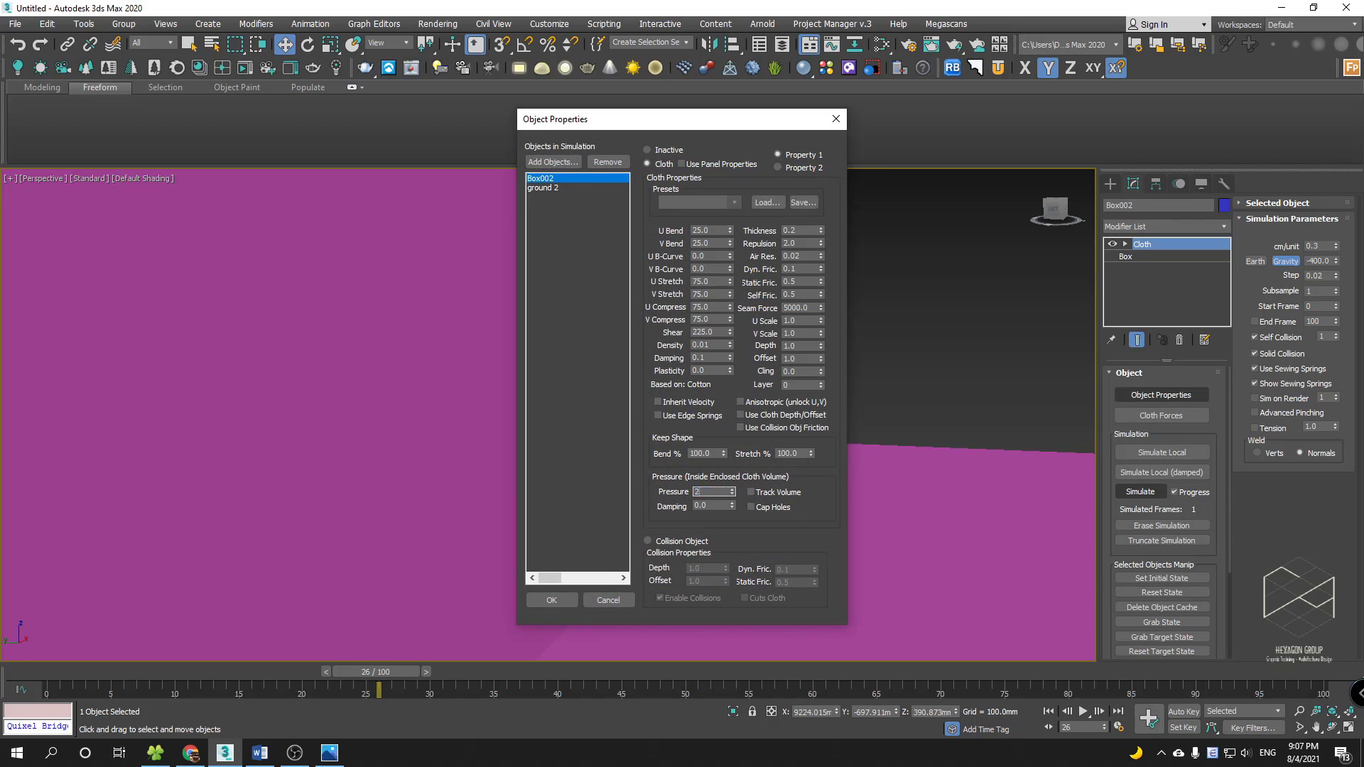
click(567, 602)
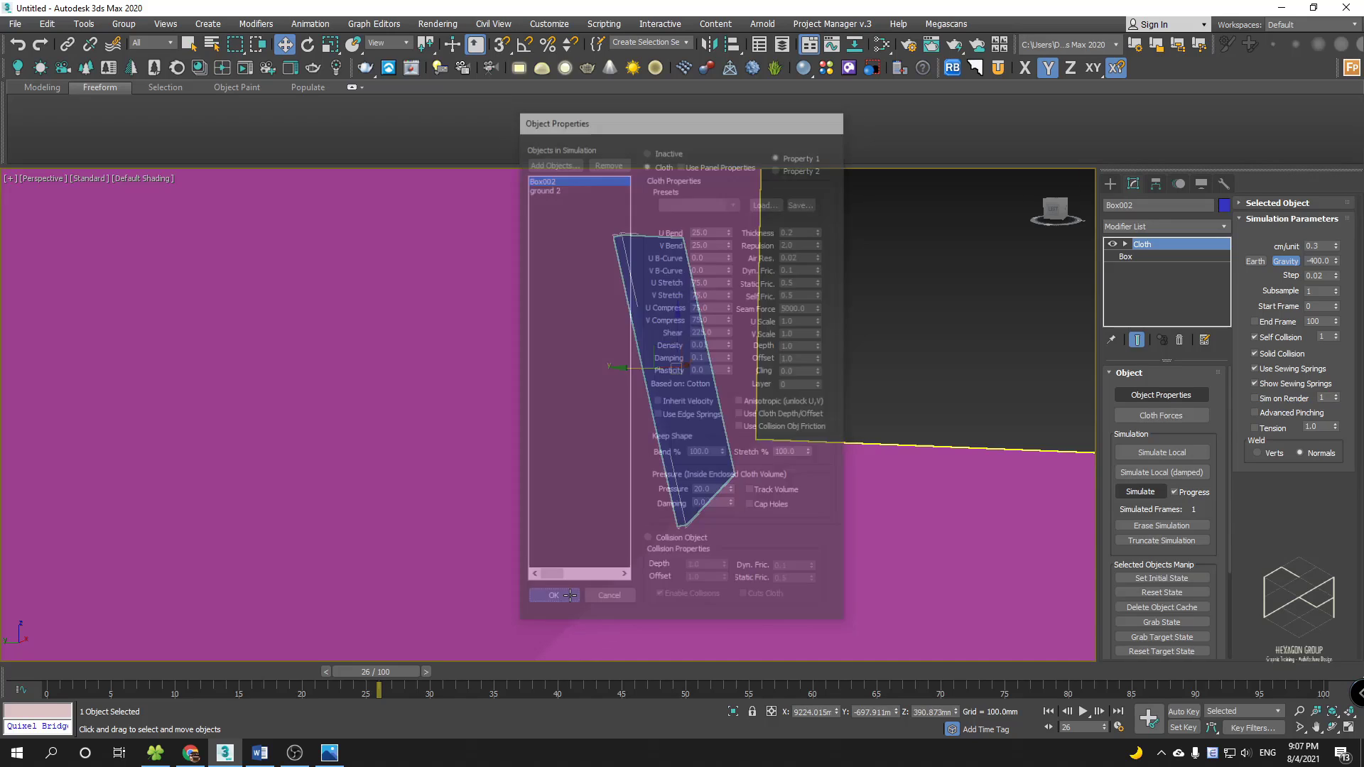
- Set gravity to -600, run the cloth simulation and stop it around frame 34
click(1314, 261)
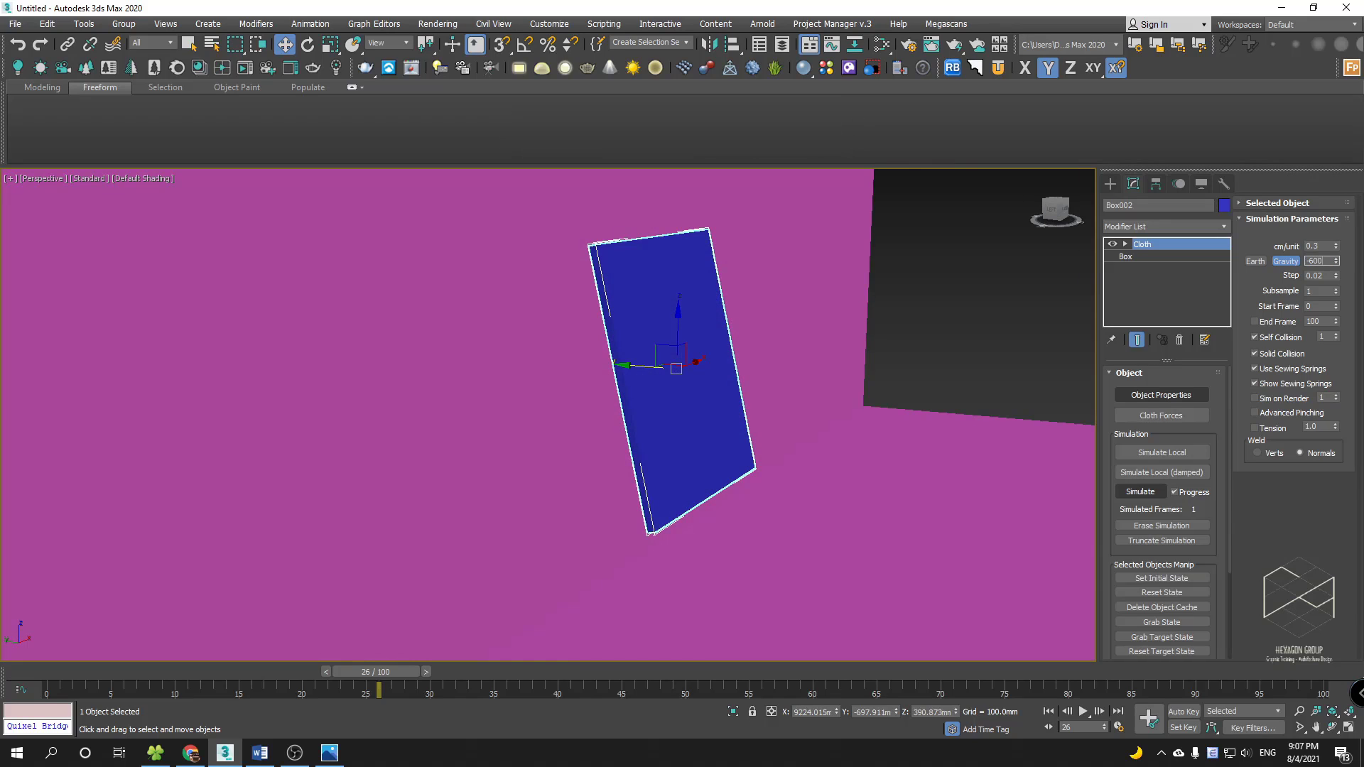
click(1140, 492)
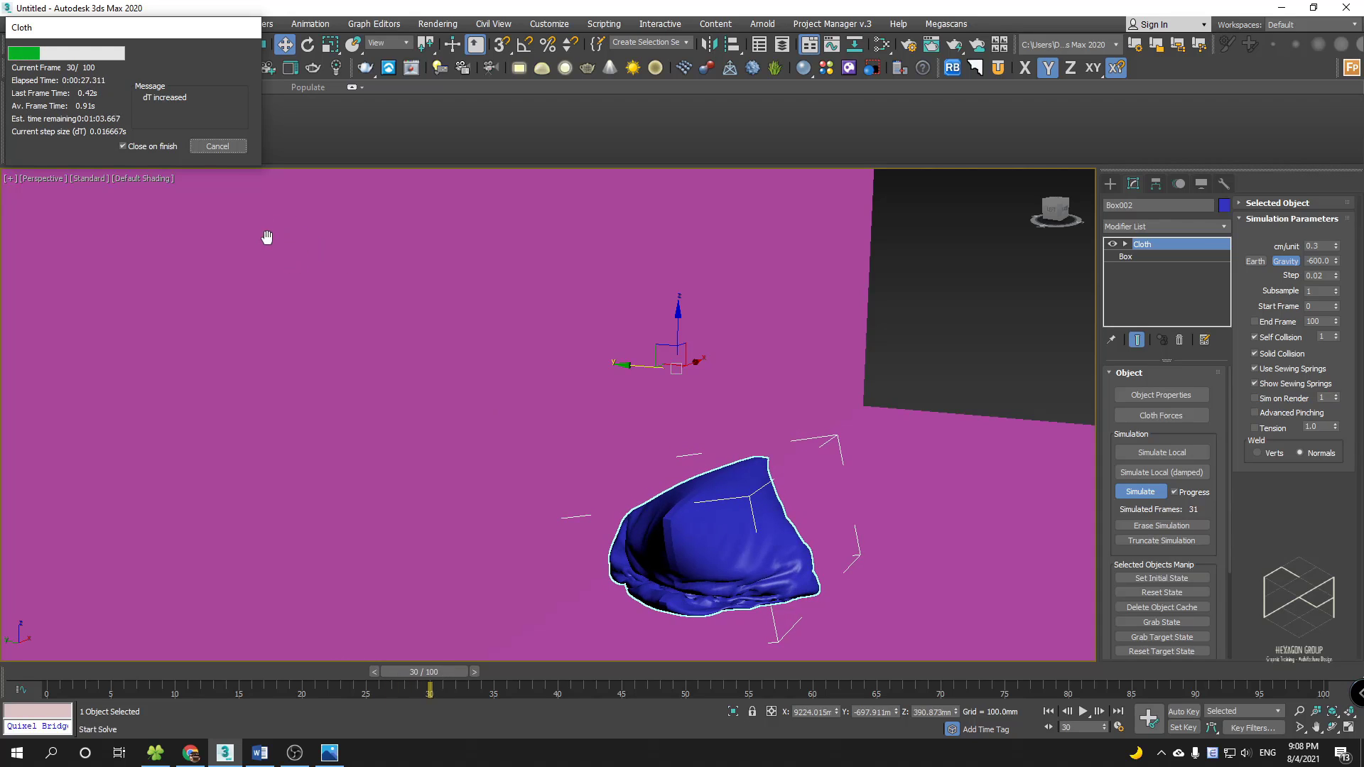
click(216, 147)
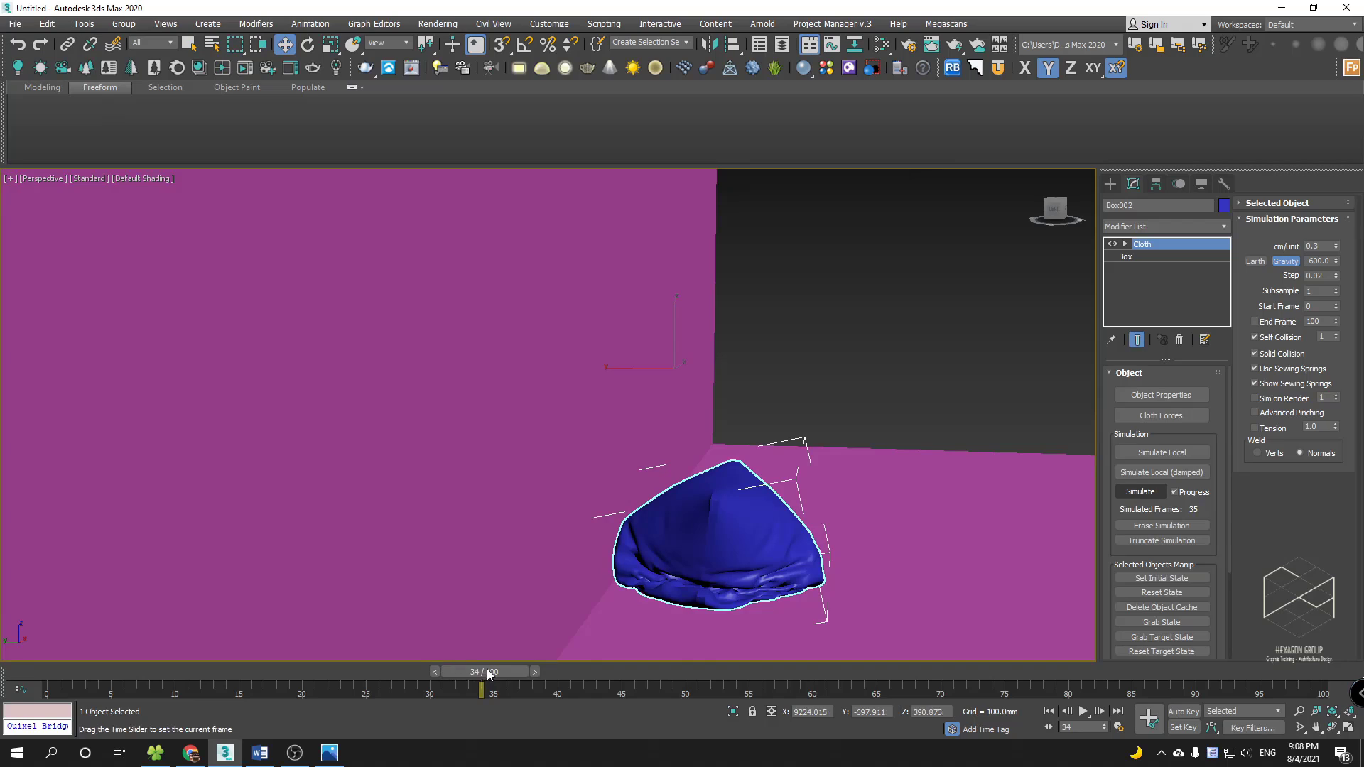
- Scrub the timeline back to frame 18, checking how the pillow stands against the wall
drag(487, 671, 302, 647)
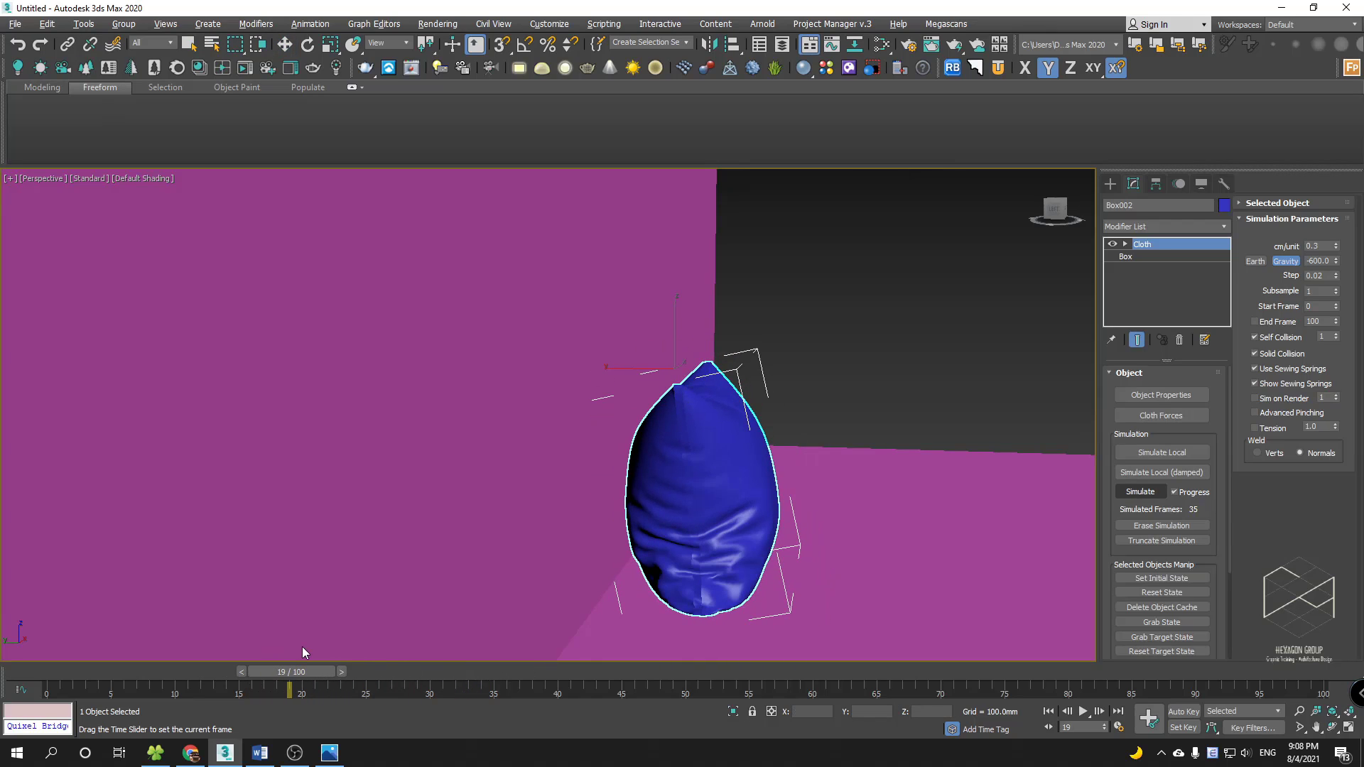
alt+middle_drag(713, 508, 518, 558)
drag(299, 671, 292, 672)
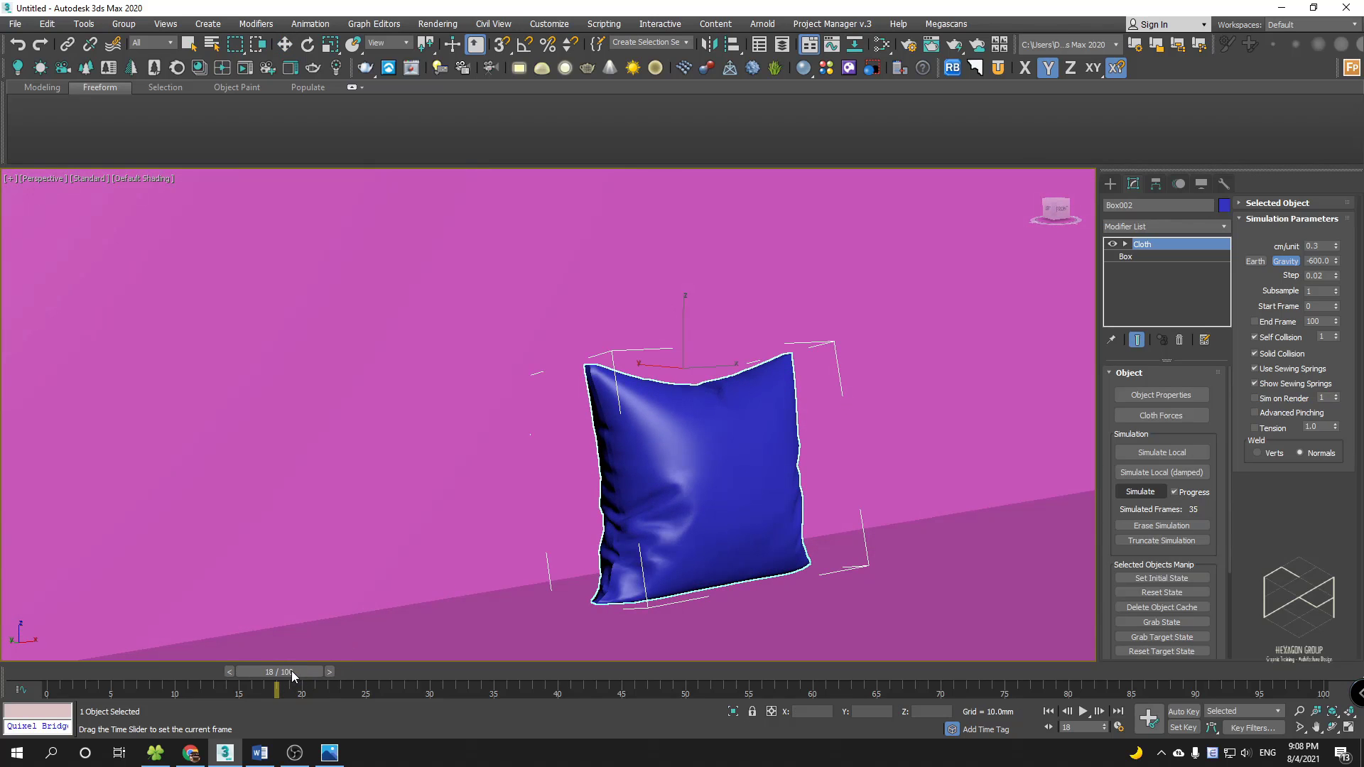
mouse_move(765, 499)
alt+middle_down()
mouse_move(652, 491)
mouse_move(633, 524)
mouse_move(629, 506)
mouse_move(748, 502)
mouse_move(706, 481)
mouse_move(737, 488)
mouse_move(715, 439)
mouse_move(658, 420)
mouse_move(705, 429)
mouse_move(710, 441)
mouse_move(557, 450)
mouse_move(671, 432)
mouse_move(708, 462)
mouse_move(670, 454)
mouse_move(651, 469)
mouse_move(639, 410)
mouse_move(652, 414)
mouse_move(611, 433)
mouse_move(629, 408)
mouse_move(589, 434)
alt+middle_up()
- Examine the pillow's wrinkles and mesh up close and from afar in edged, wireframe and plain shaded display
key(F4)
scroll(562, 424, down, 5)
scroll(561, 425, down, 4)
scroll(672, 432, up, 3)
scroll(709, 462, up, 4)
key(F3)
key(F3)
key(F4)
scroll(632, 461, up, 2)
middle_drag(590, 434, 570, 442)
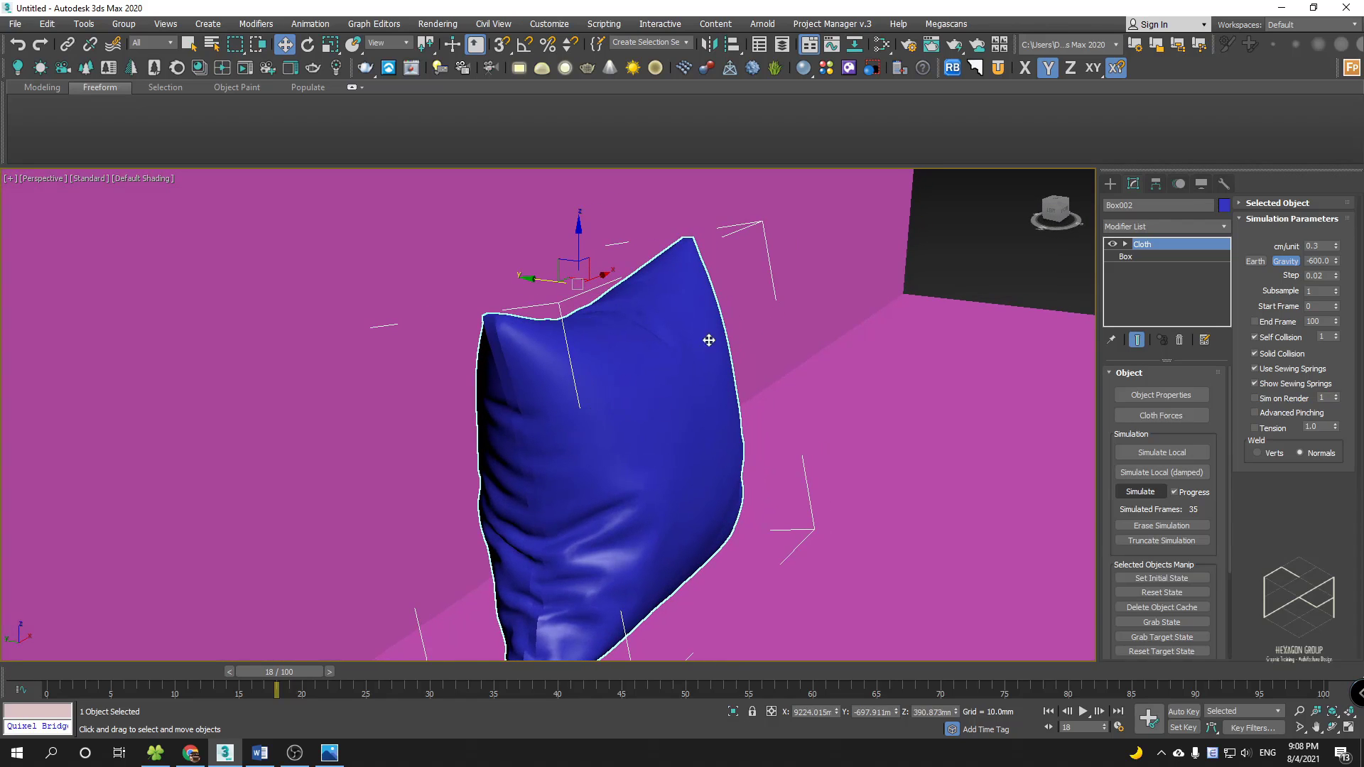
- Convert the simulated pillow to an editable poly
right_click(637, 374)
mouse_move(716, 532)
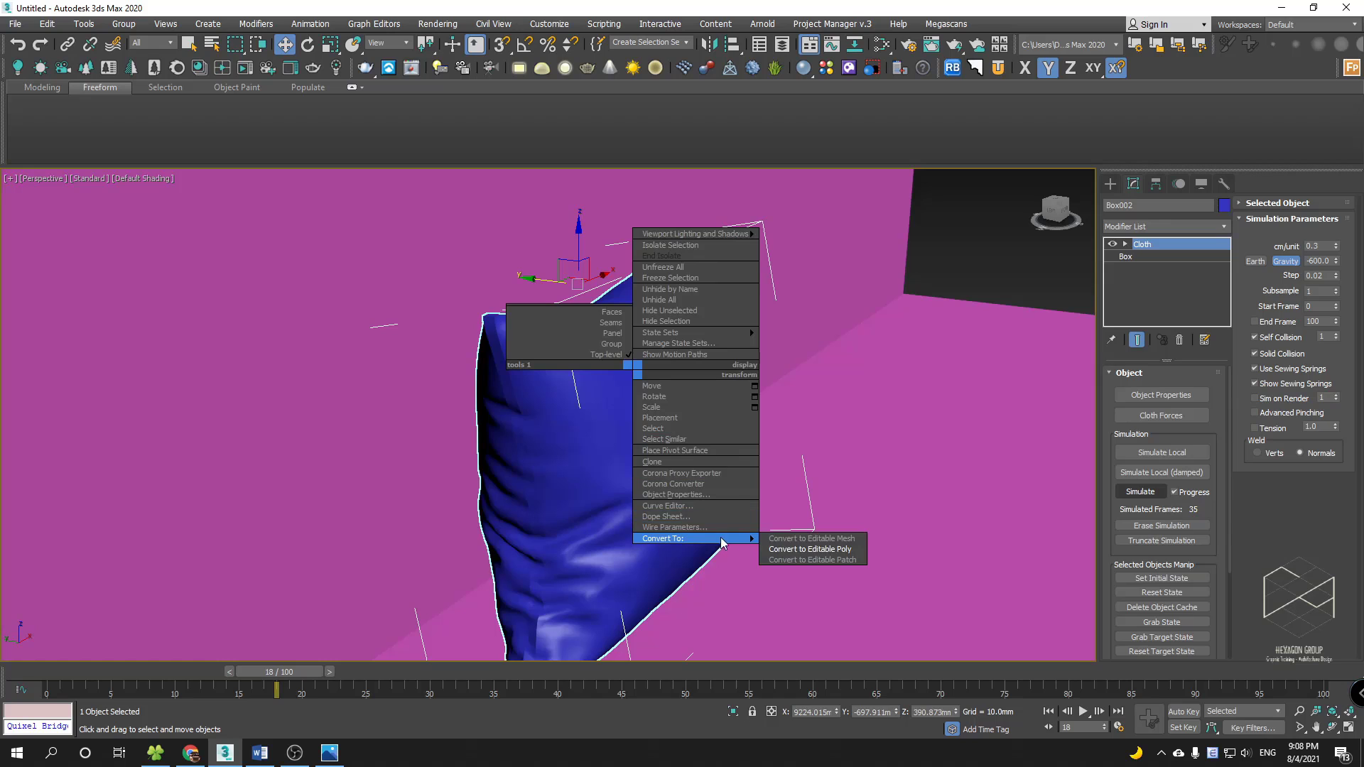
click(810, 549)
- Show the mesh edges and select the ring of edges crossing the narrow strip around the pillow's side
alt+middle_drag(578, 421, 679, 446)
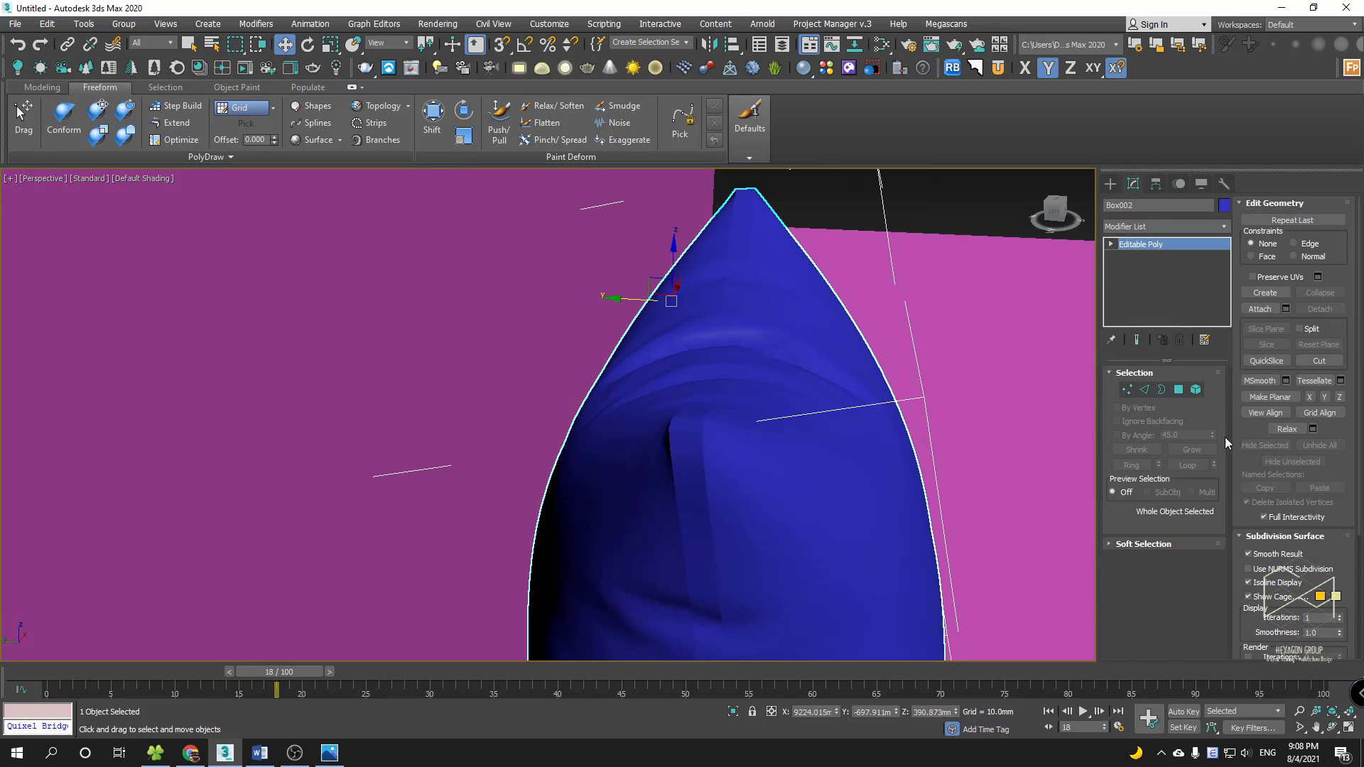
click(1144, 390)
key(F3)
key(F3)
key(F4)
scroll(694, 455, up, 2)
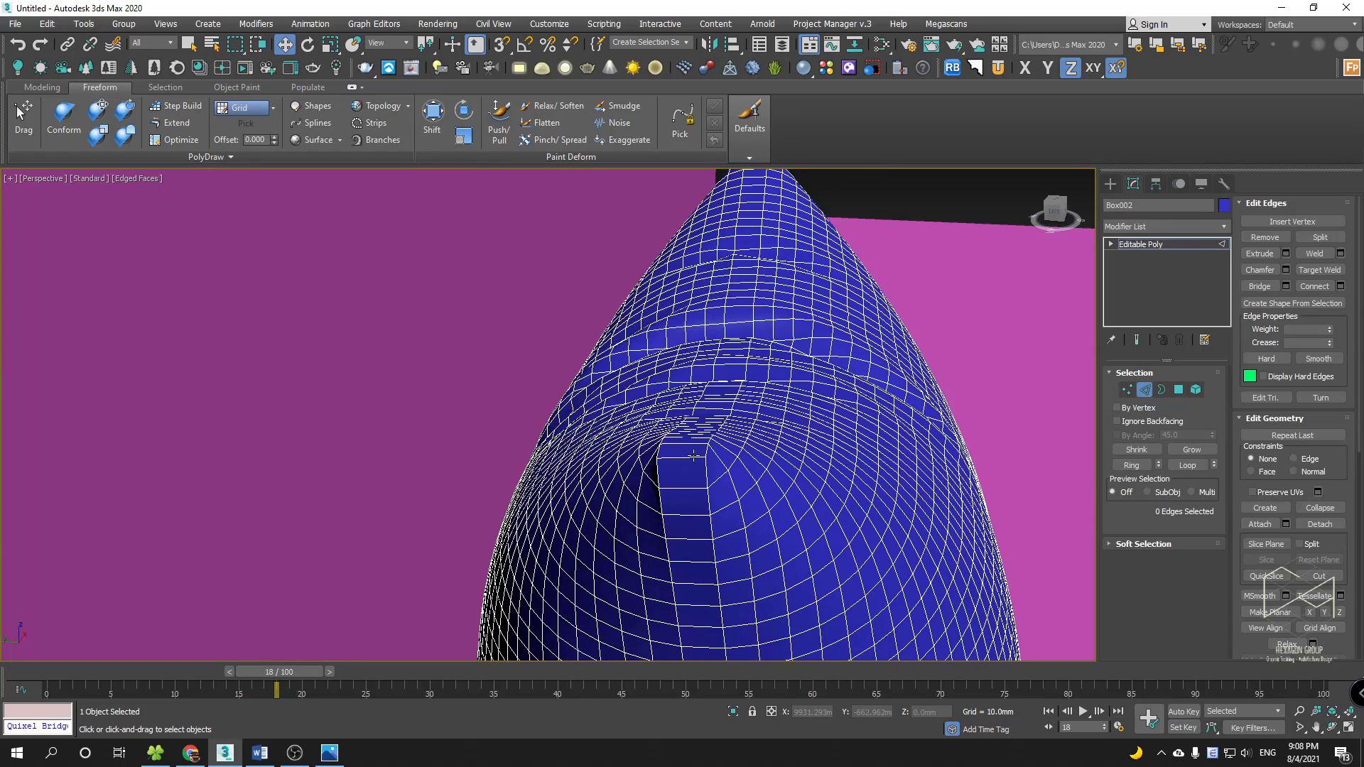
click(686, 457)
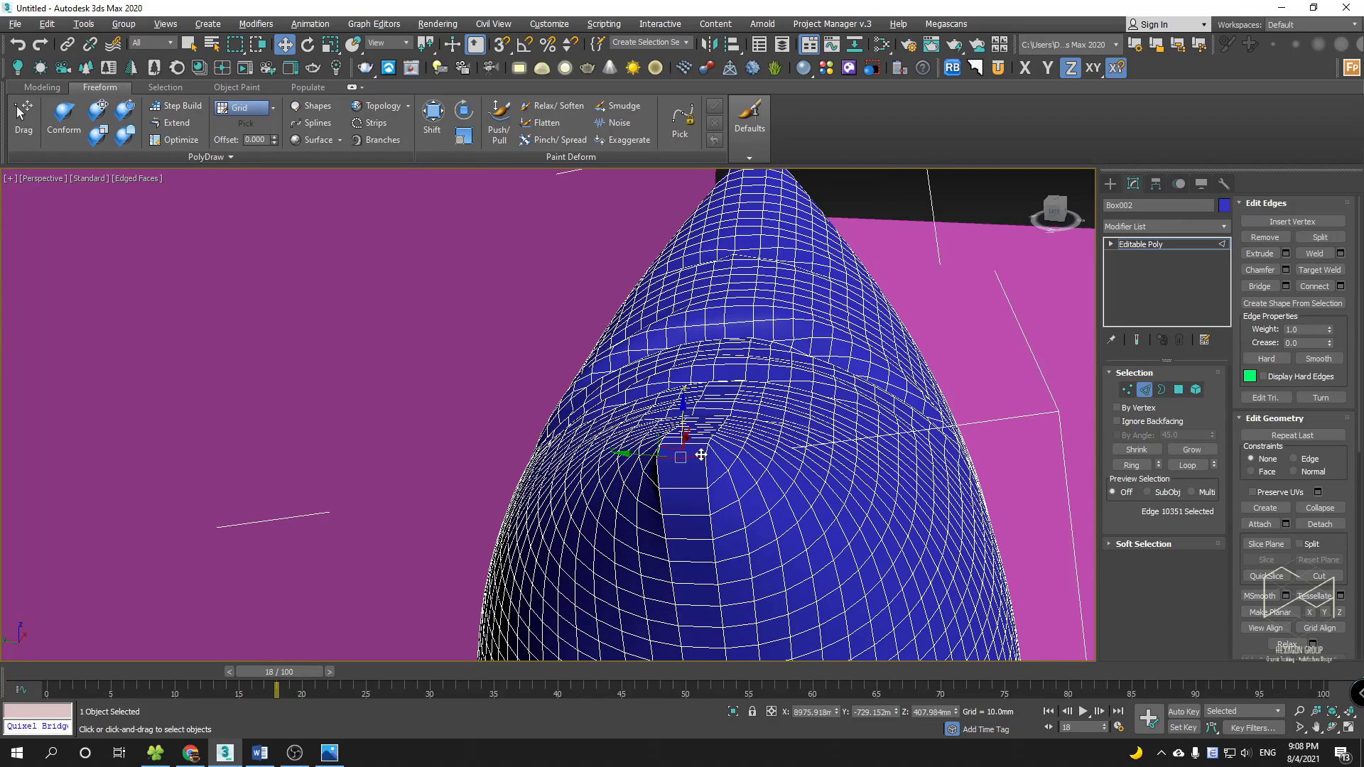
double_click(675, 456)
- Connect the selected ring of edges with one segment, adding an edge loop along the middle of the pillow's side strip
alt+middle_drag(674, 456, 689, 435)
right_click(689, 434)
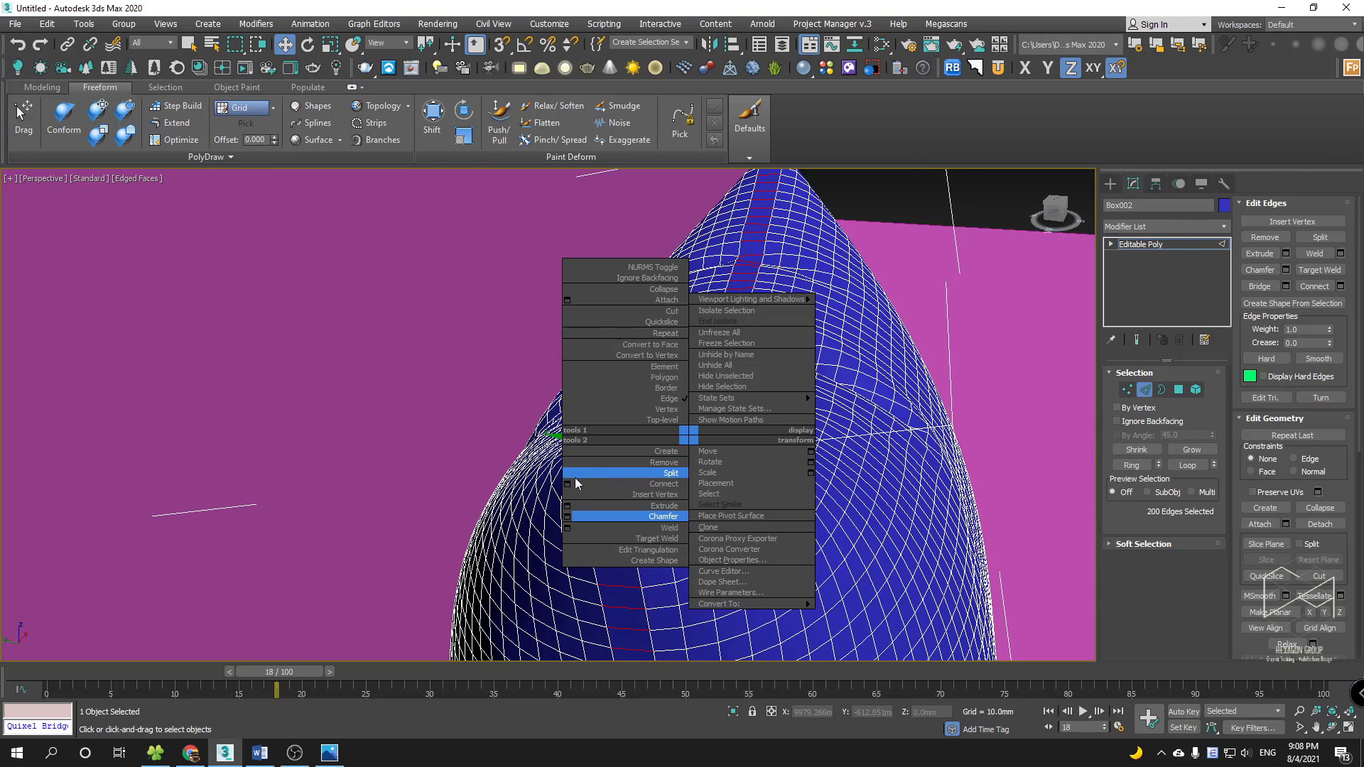
click(567, 483)
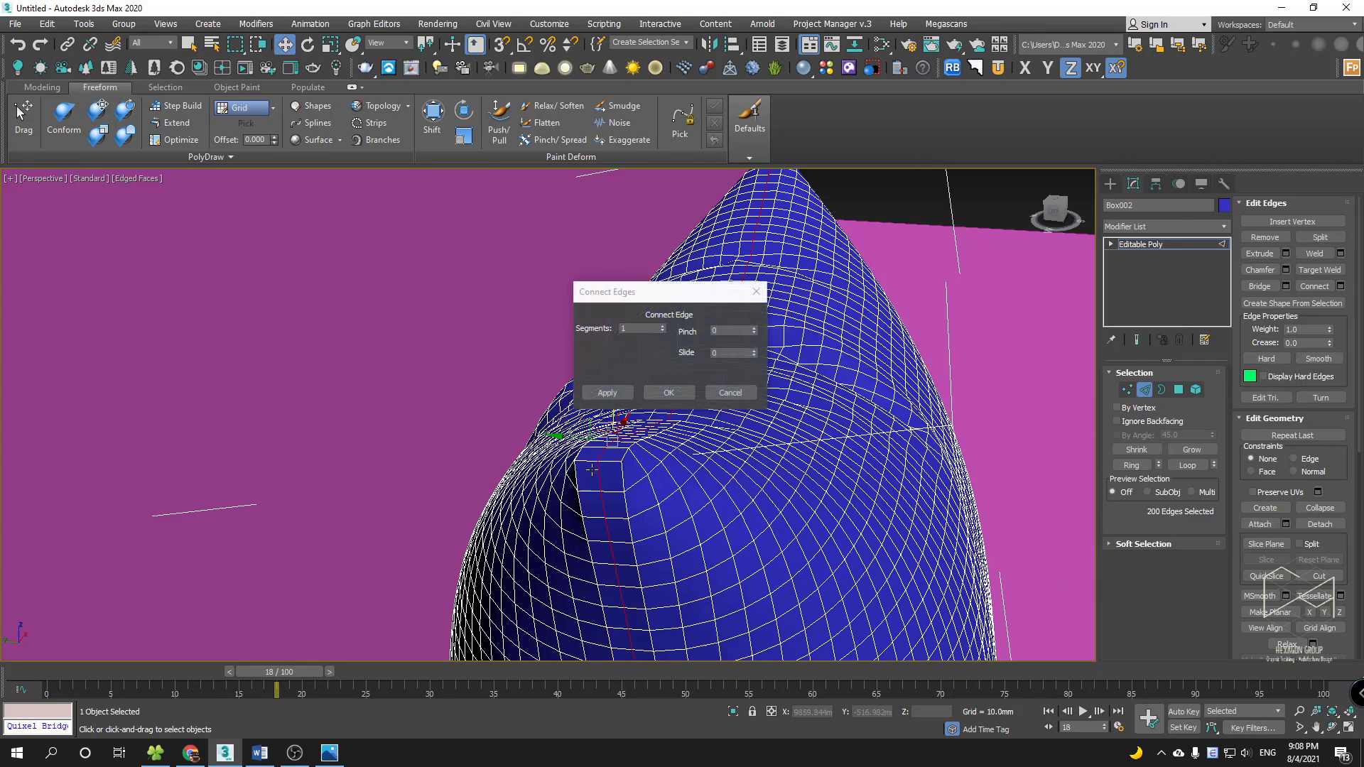
click(674, 400)
- Extrude the central edge loop with a height of -5.8 mm and a base width of 0.63 mm
right_click(642, 428)
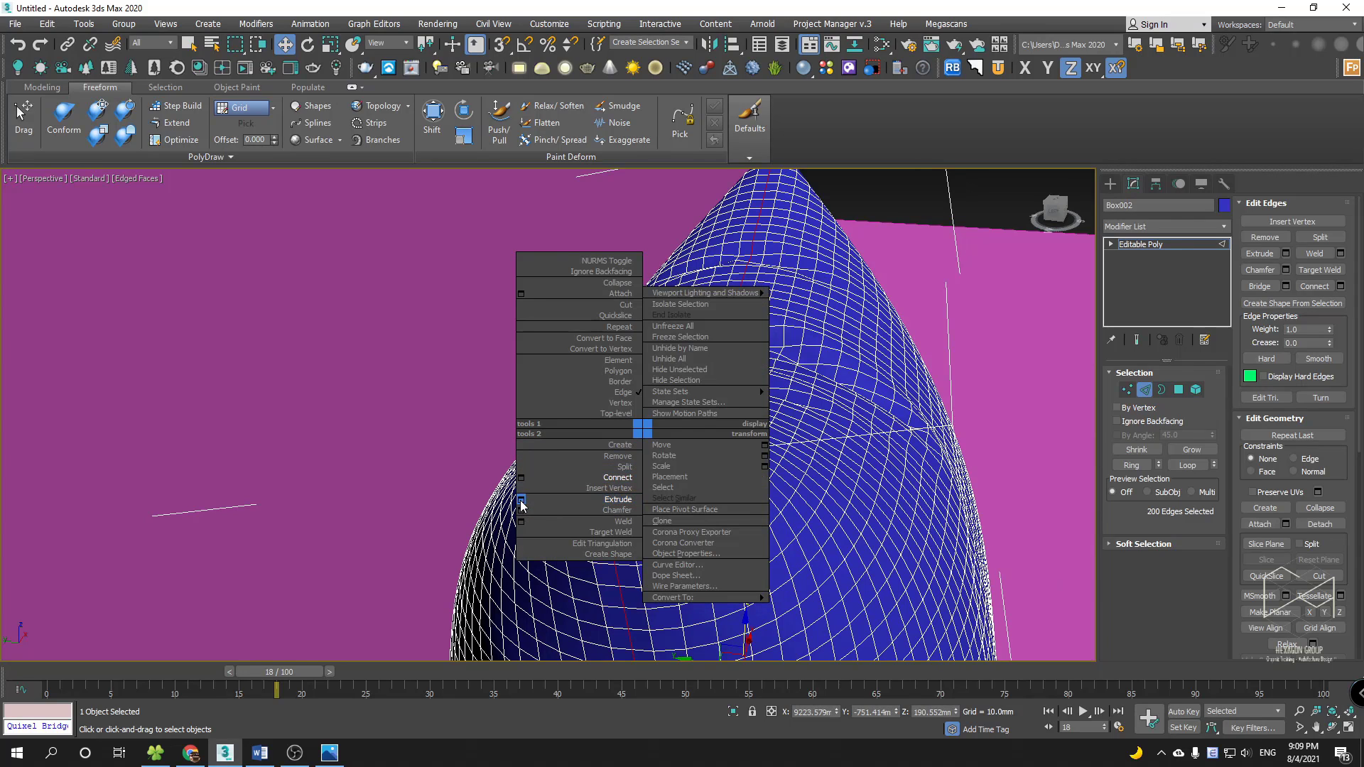
click(521, 500)
drag(691, 329, 680, 441)
drag(690, 360, 692, 398)
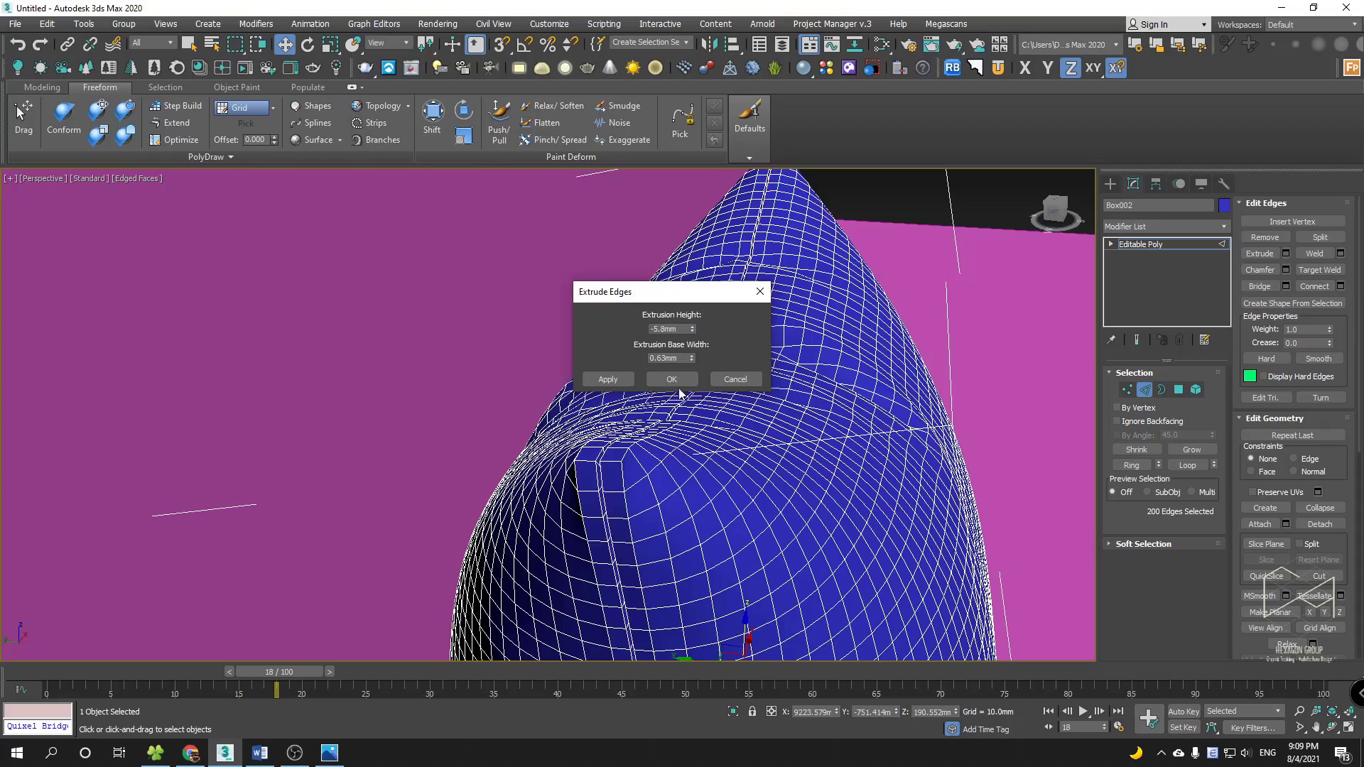
click(677, 382)
alt+middle_drag(853, 395, 794, 346)
scroll(706, 405, down, 2)
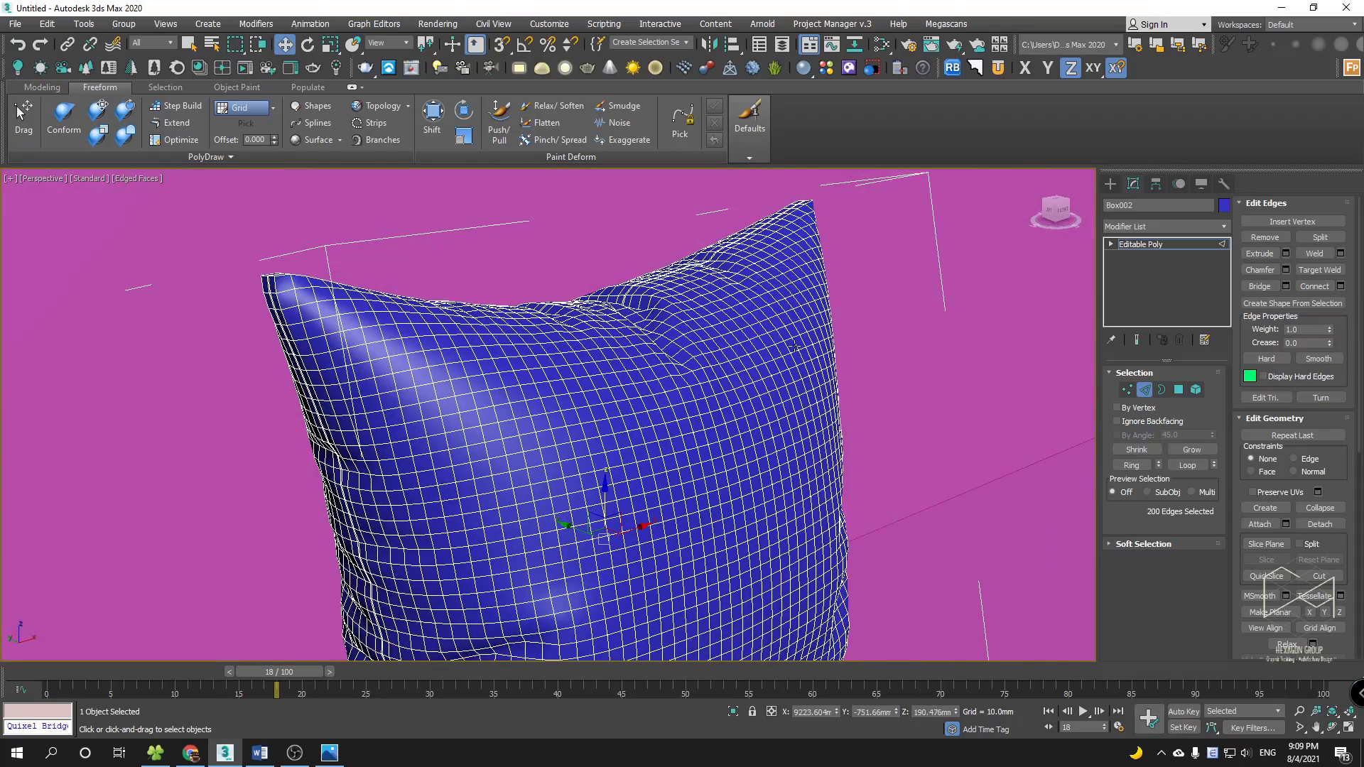
click(1186, 227)
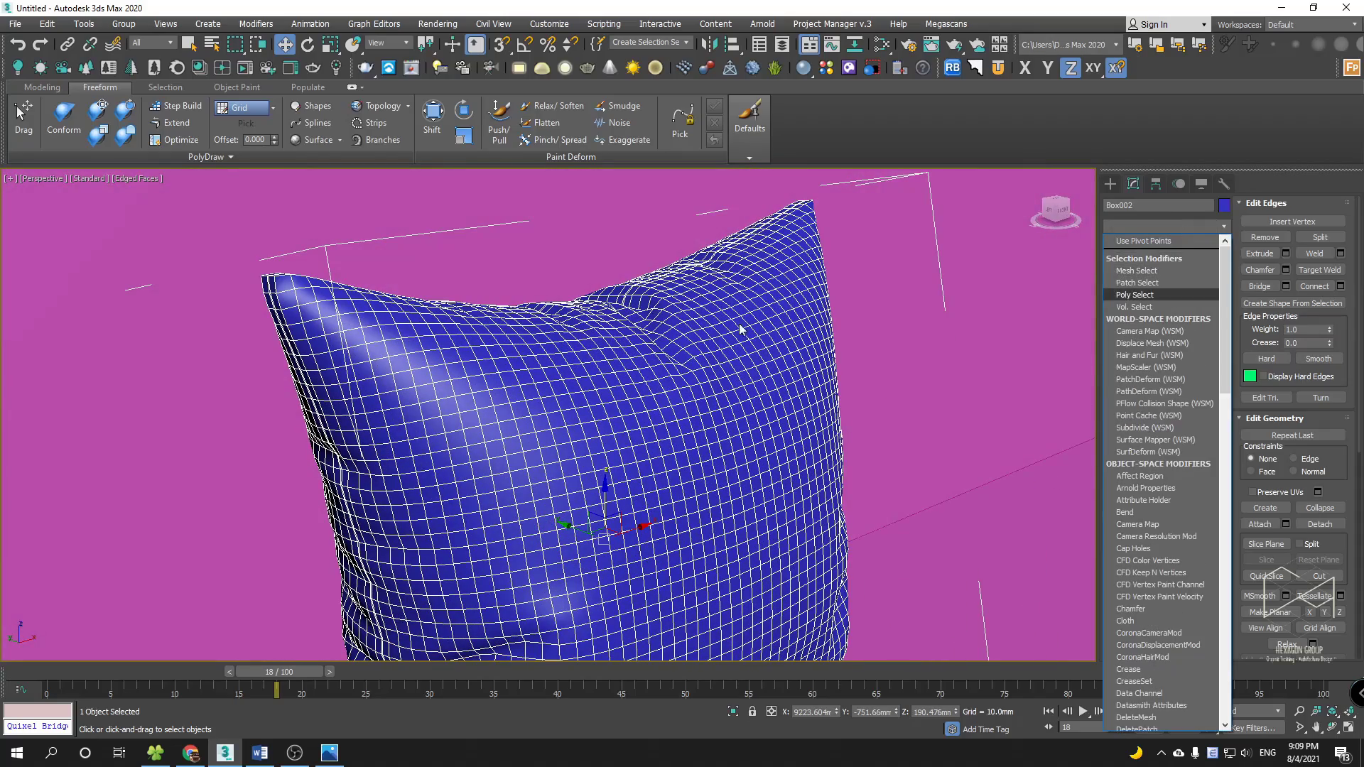
scroll(749, 402, down, 2)
click(749, 402)
alt+middle_drag(749, 402, 832, 429)
scroll(751, 400, up, 2)
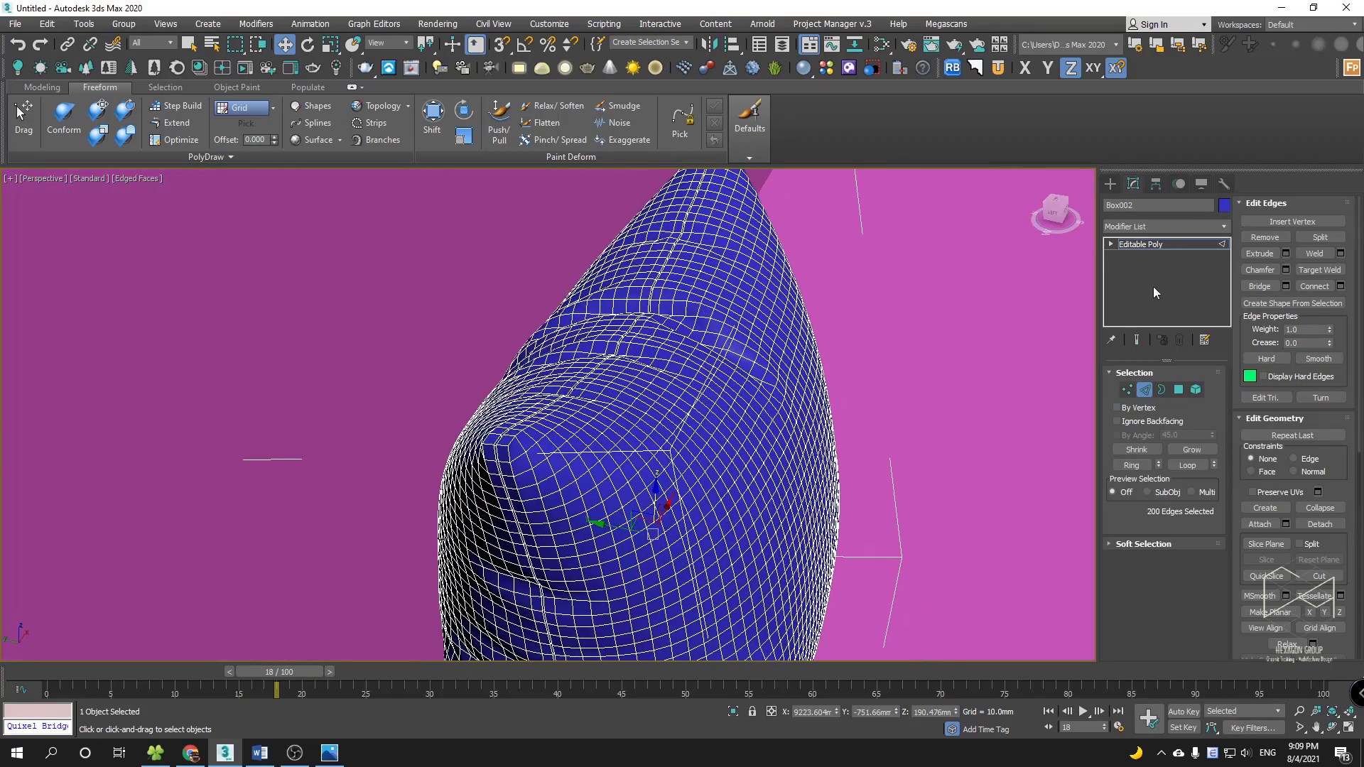
- Leave edge editing and apply a TurboSmooth modifier to the whole pillow
click(1176, 225)
click(1176, 225)
click(1178, 248)
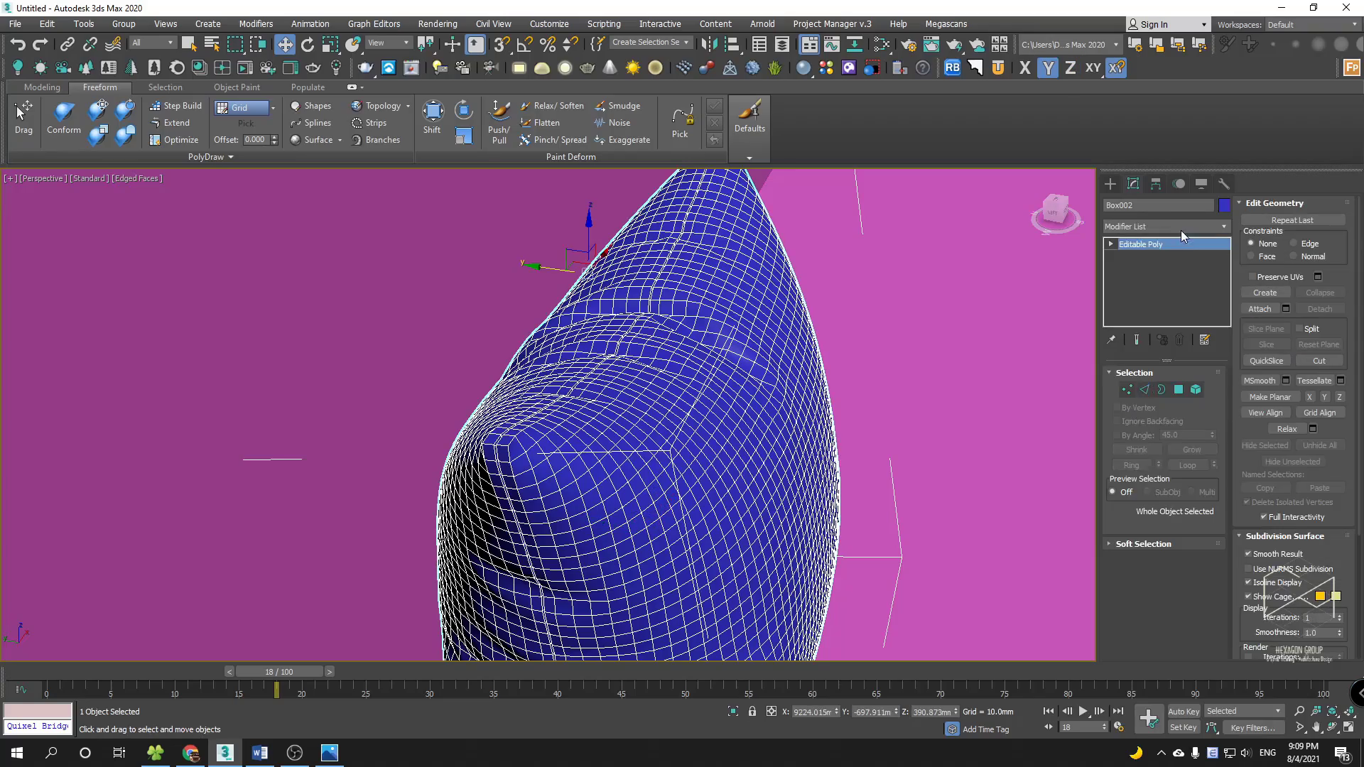
click(1182, 227)
key(t)
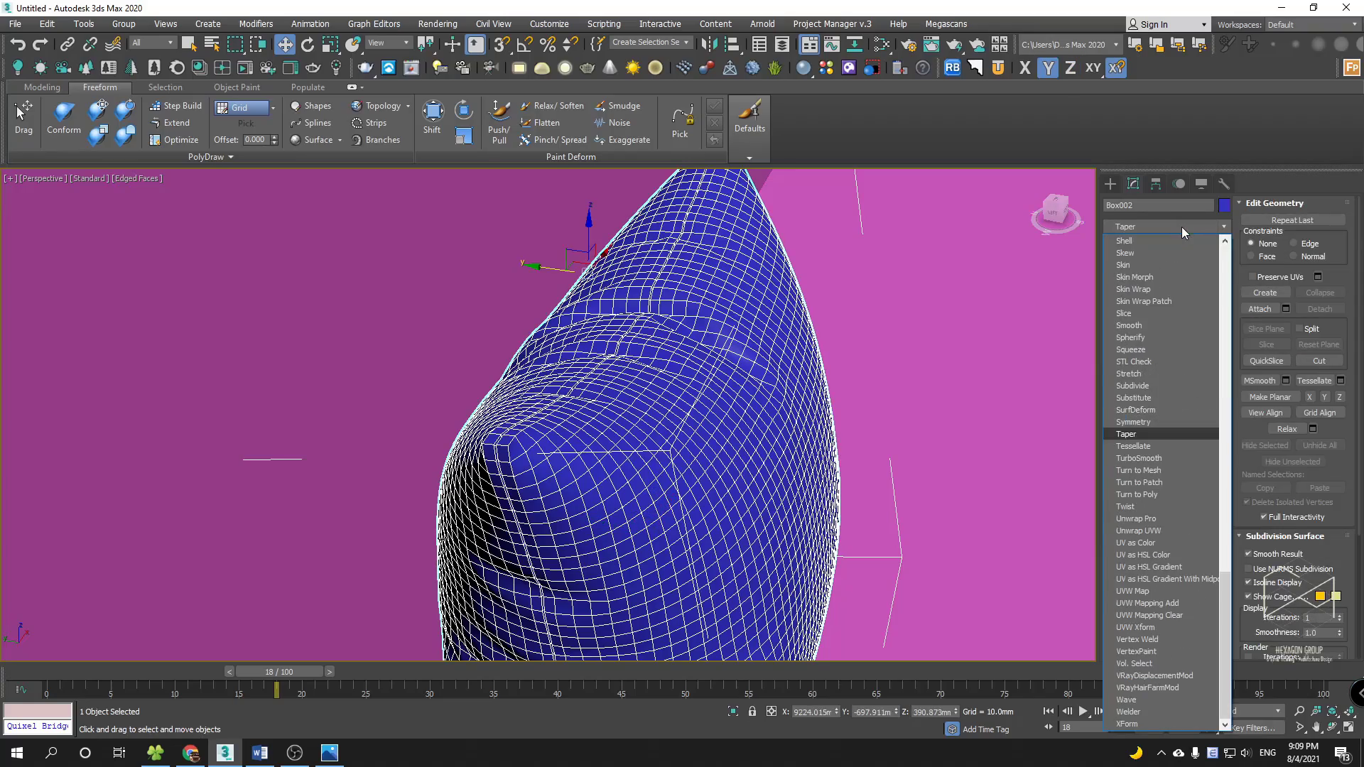
click(1138, 458)
- Examine the smoothed pillow and its side seam with mesh edges hidden, up close and from the front
alt+middle_drag(770, 420, 895, 385)
click(901, 381)
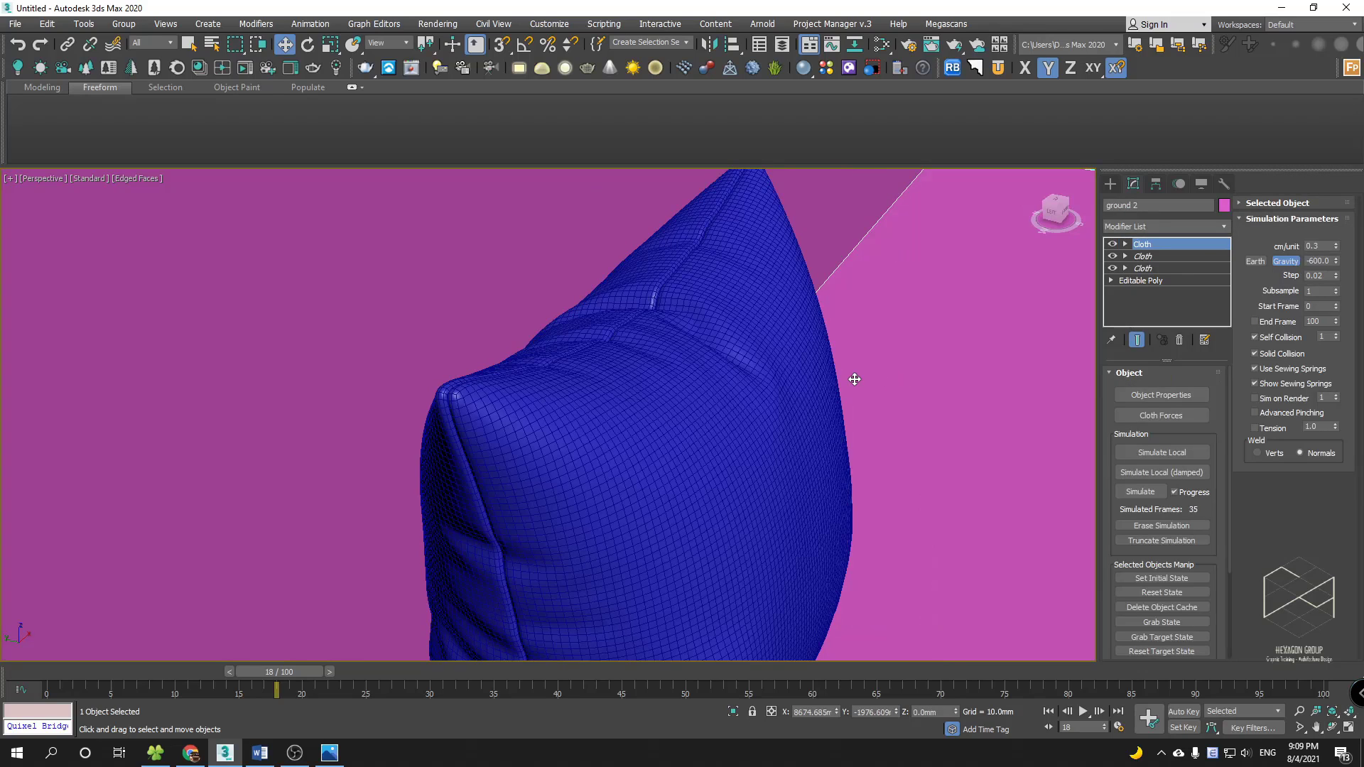
key(F4)
scroll(788, 387, down, 5)
mouse_move(788, 387)
alt+middle_down()
mouse_move(832, 415)
mouse_move(630, 417)
mouse_move(786, 433)
mouse_move(545, 374)
alt+middle_up()
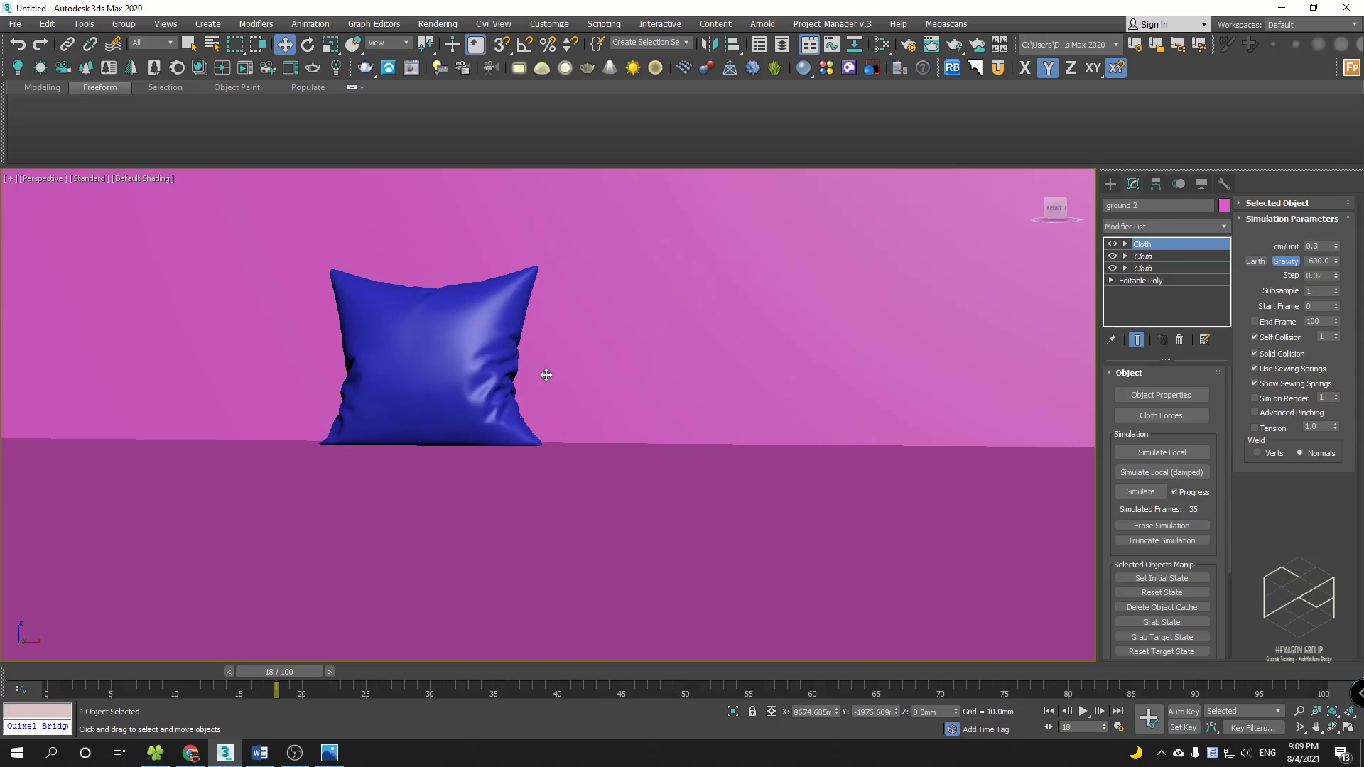
click(515, 378)
key(z)
alt+middle_drag(654, 428, 716, 470)
scroll(741, 441, down, 2)
scroll(652, 427, down, 4)
scroll(716, 471, up, 3)
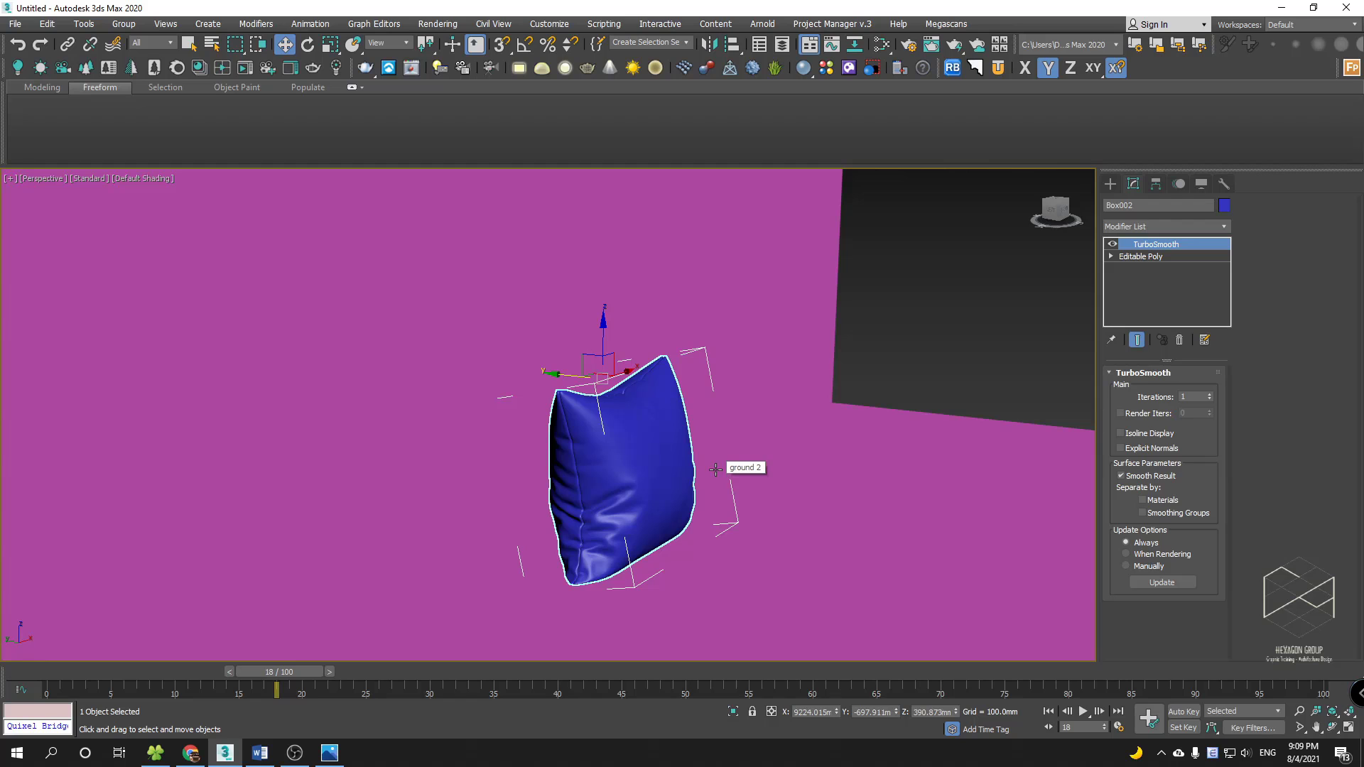
- Examine the leaning pillow against the wall from several angles and distances, together with the other pillows
alt+middle_drag(714, 468, 898, 470)
alt+middle_drag(618, 493, 799, 516)
scroll(673, 516, down, 5)
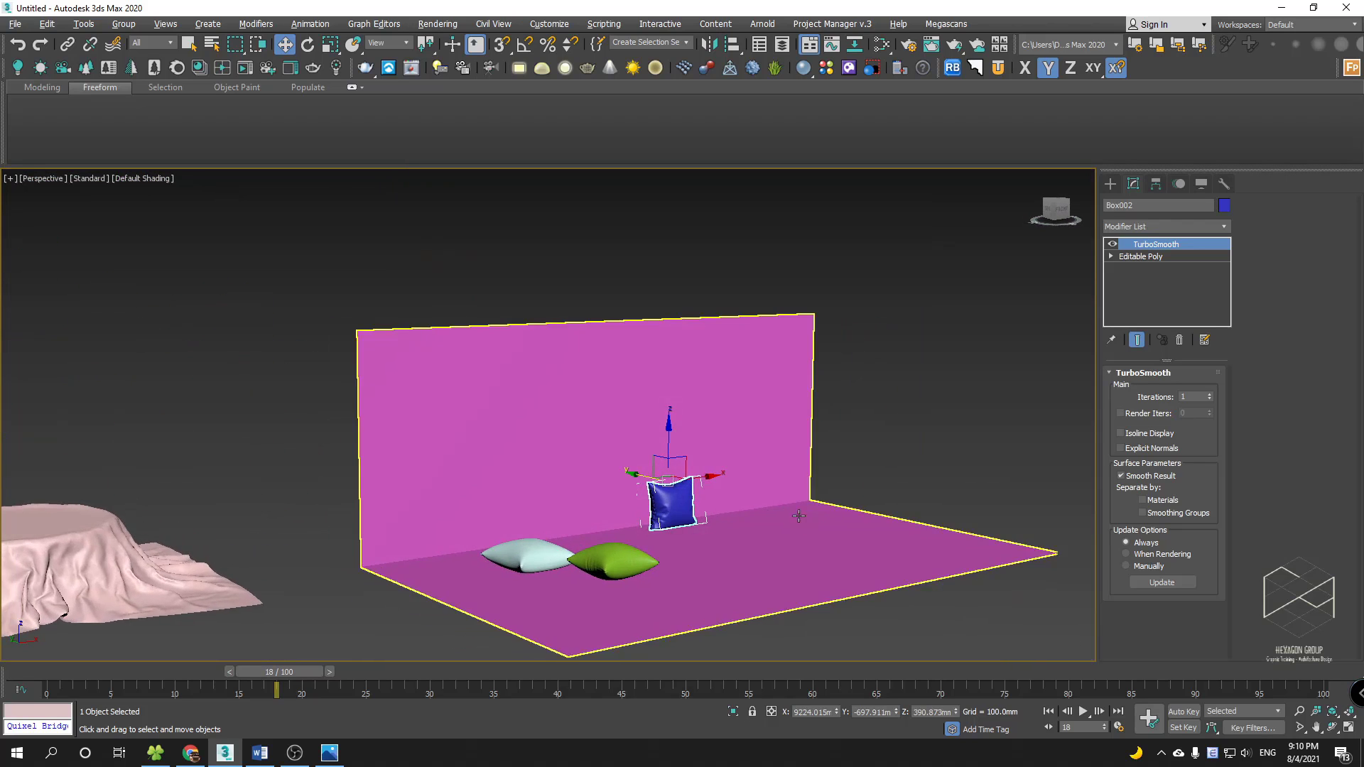
scroll(647, 498, up, 4)
alt+middle_drag(648, 498, 564, 522)
scroll(706, 504, down, 3)
scroll(611, 488, down, 2)
scroll(612, 504, down, 3)
scroll(526, 514, up, 3)
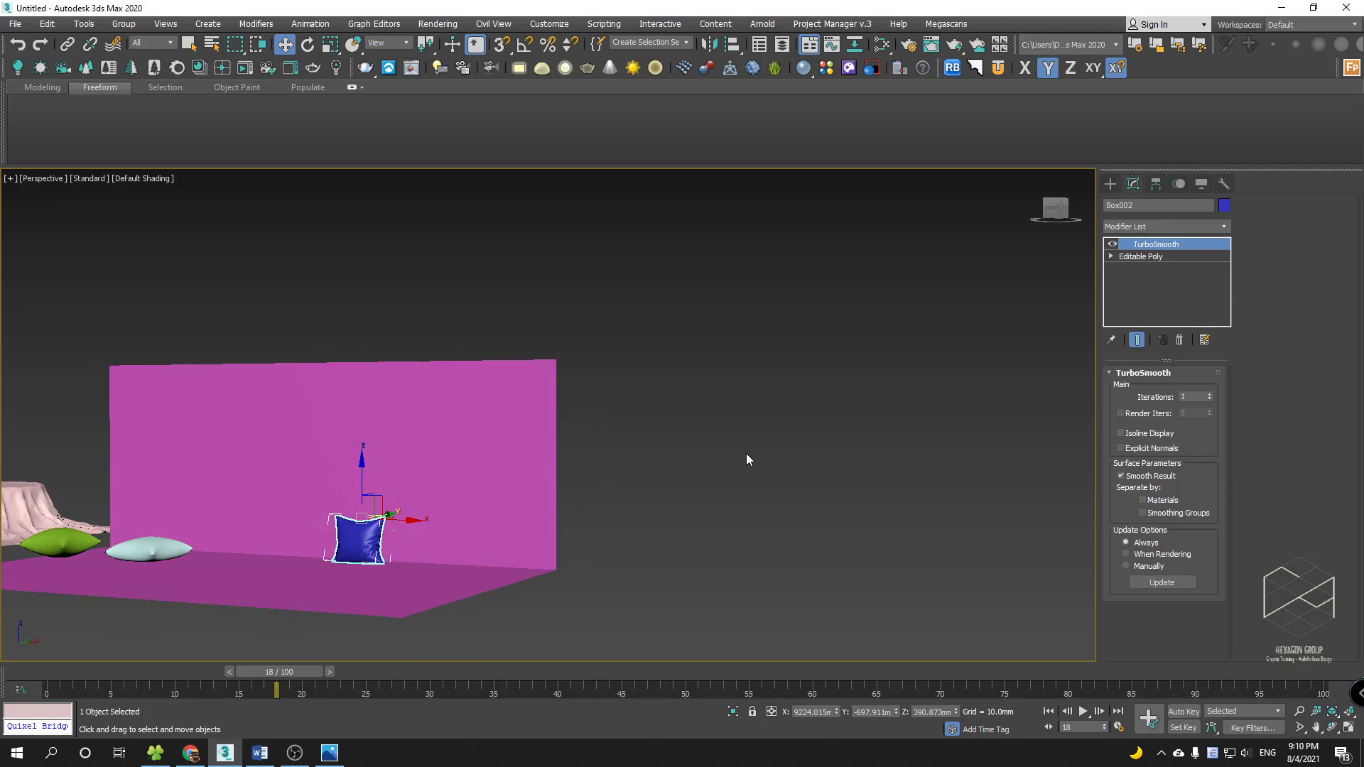
- In the Front view, draw a plane about 1412 mm long and 2739 mm wide in the empty area beside the pink wall
click(1110, 183)
middle_drag(770, 352, 692, 368)
alt+middle_drag(692, 368, 664, 373)
click(1190, 329)
middle_drag(788, 368, 576, 432)
key(f)
scroll(715, 383, down, 5)
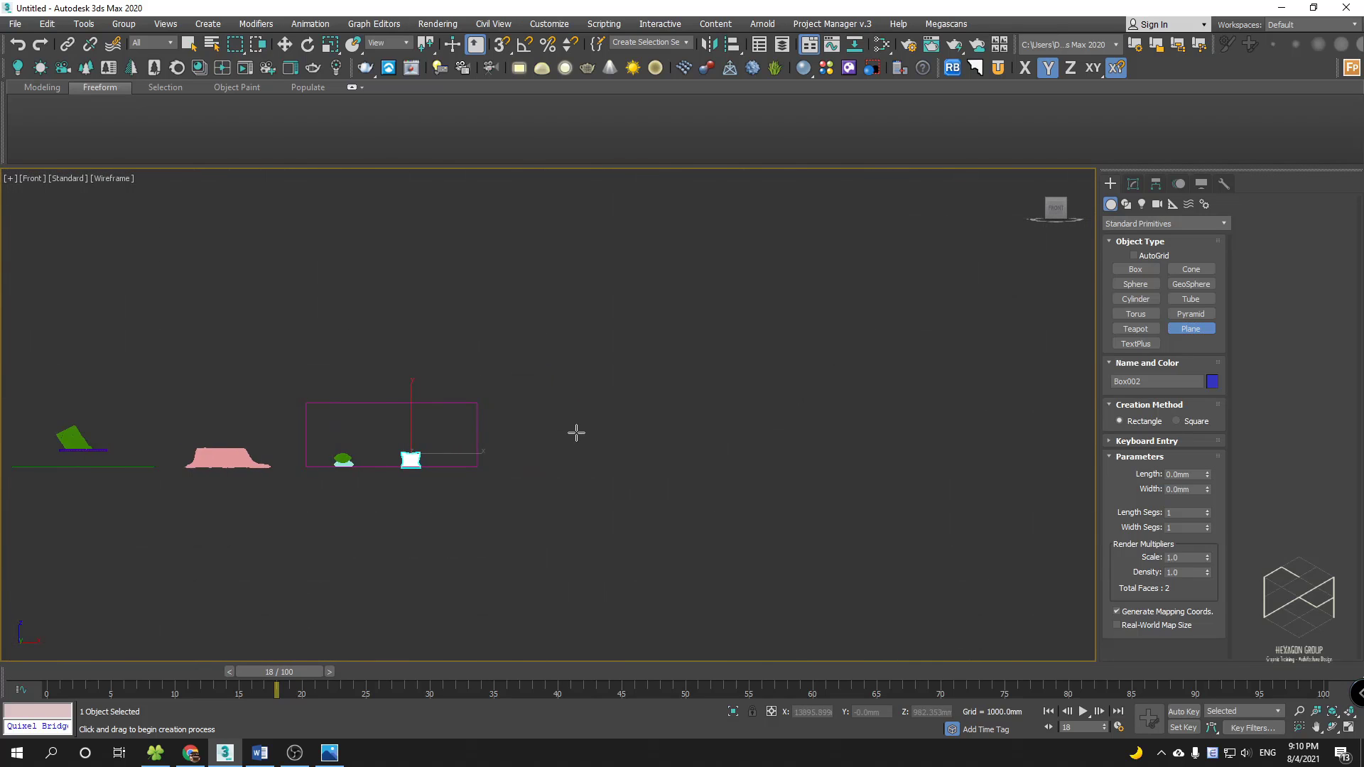
scroll(565, 430, up, 5)
drag(473, 361, 747, 502)
- Reduce the plane's width to about 2219 mm and set 25 length segments and 81 width segments
scroll(659, 477, up, 3)
middle_drag(682, 491, 708, 486)
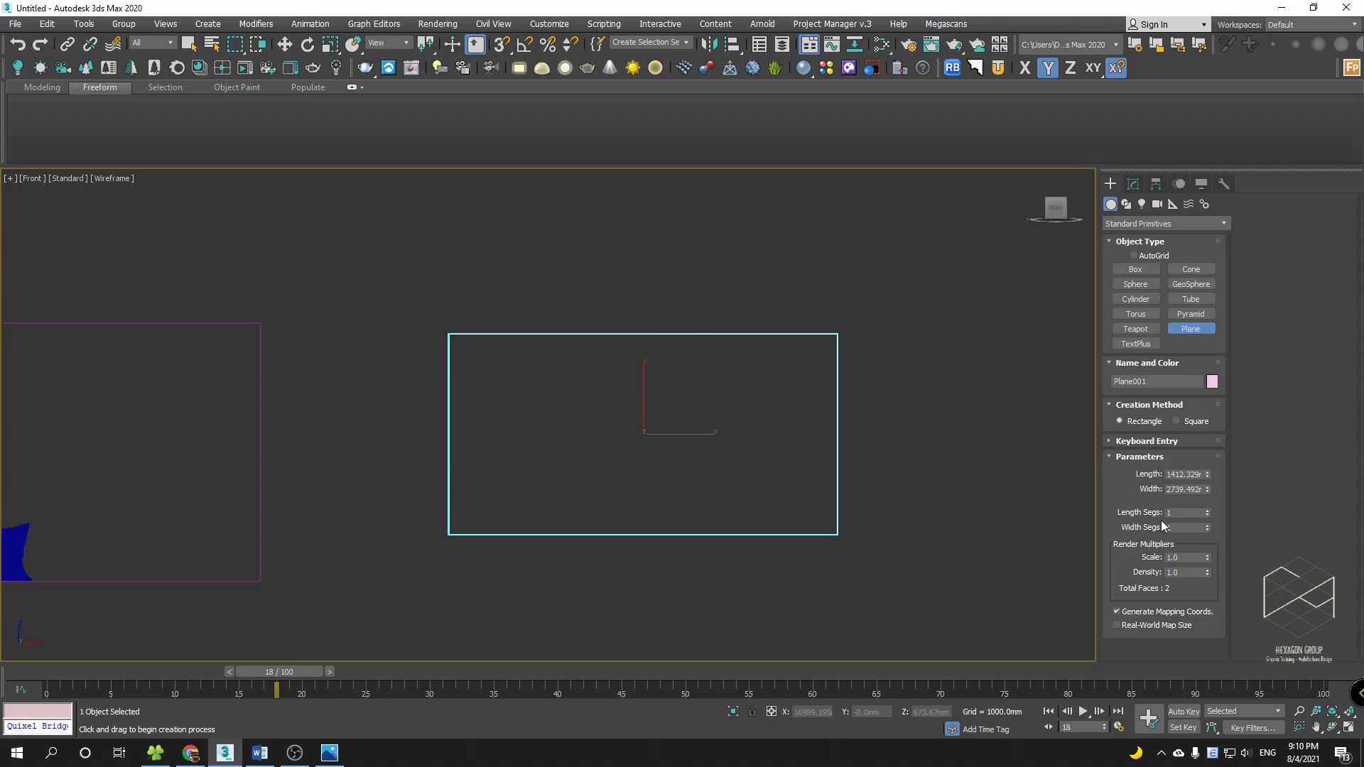
mouse_move(1209, 490)
mouse_down()
mouse_move(1207, 508)
mouse_move(1207, 497)
mouse_up()
scroll(850, 475, up, 2)
middle_drag(849, 475, 898, 487)
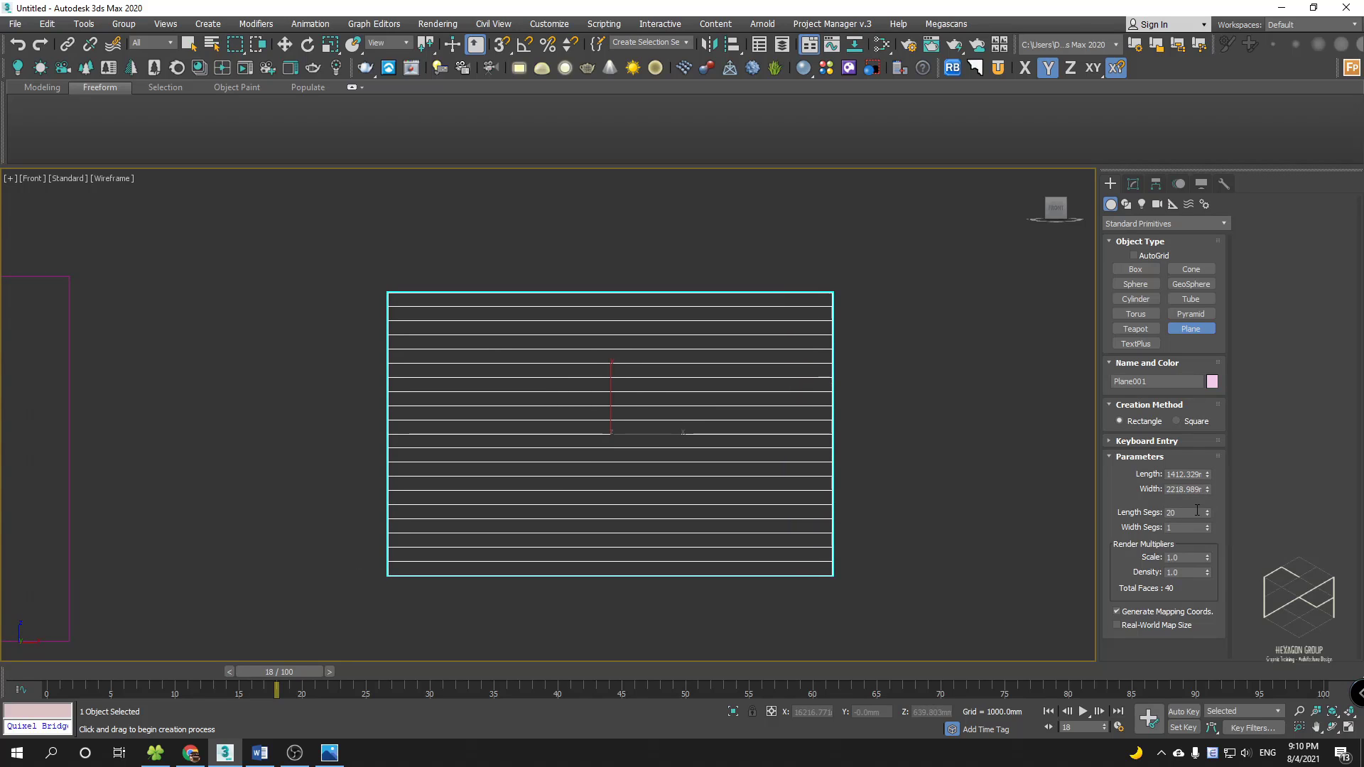
drag(1207, 513, 1215, 470)
mouse_move(835, 414)
middle_down()
mouse_move(829, 442)
mouse_move(831, 377)
mouse_move(820, 404)
middle_up()
scroll(807, 434, up, 2)
scroll(832, 375, down, 2)
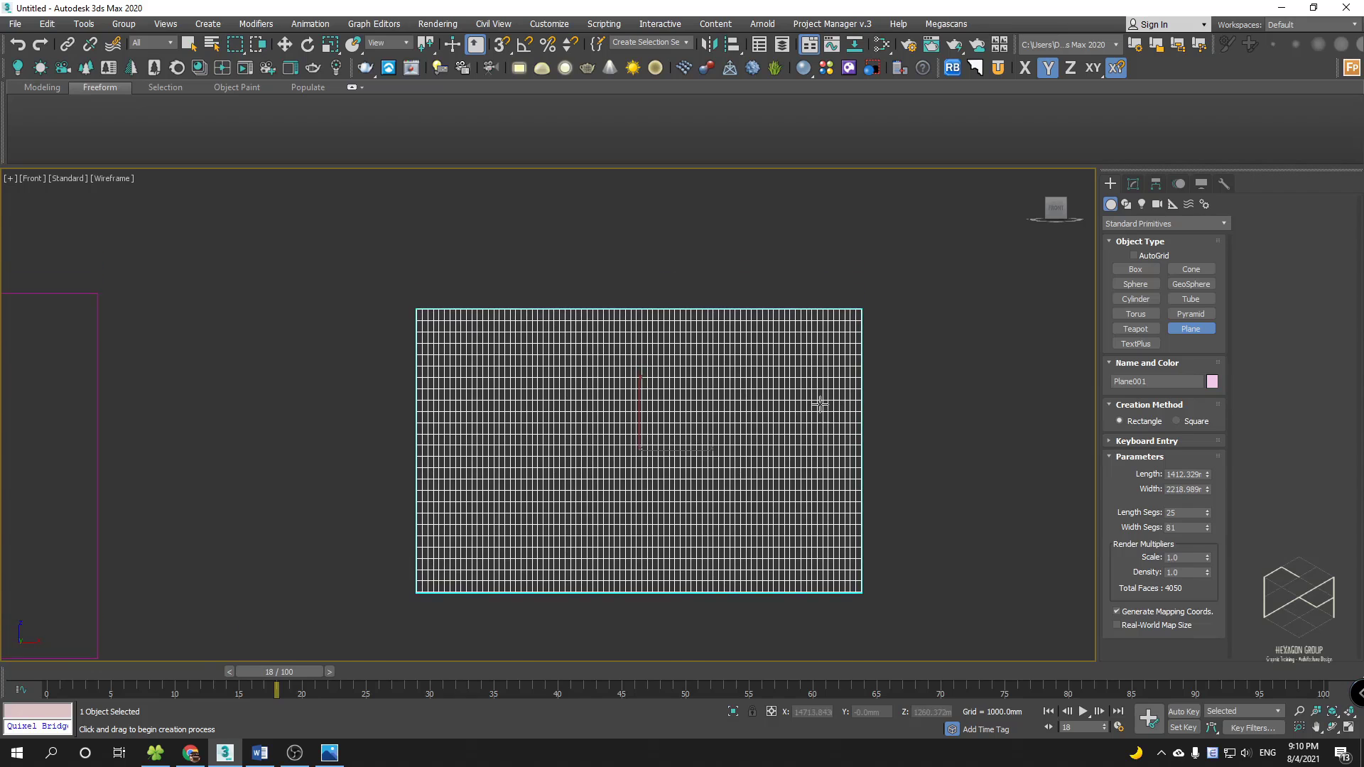
- Create a thin box about 2276 mm wide along the plane's upper edge, with one length segment and one width segment
scroll(819, 404, up, 2)
click(1134, 270)
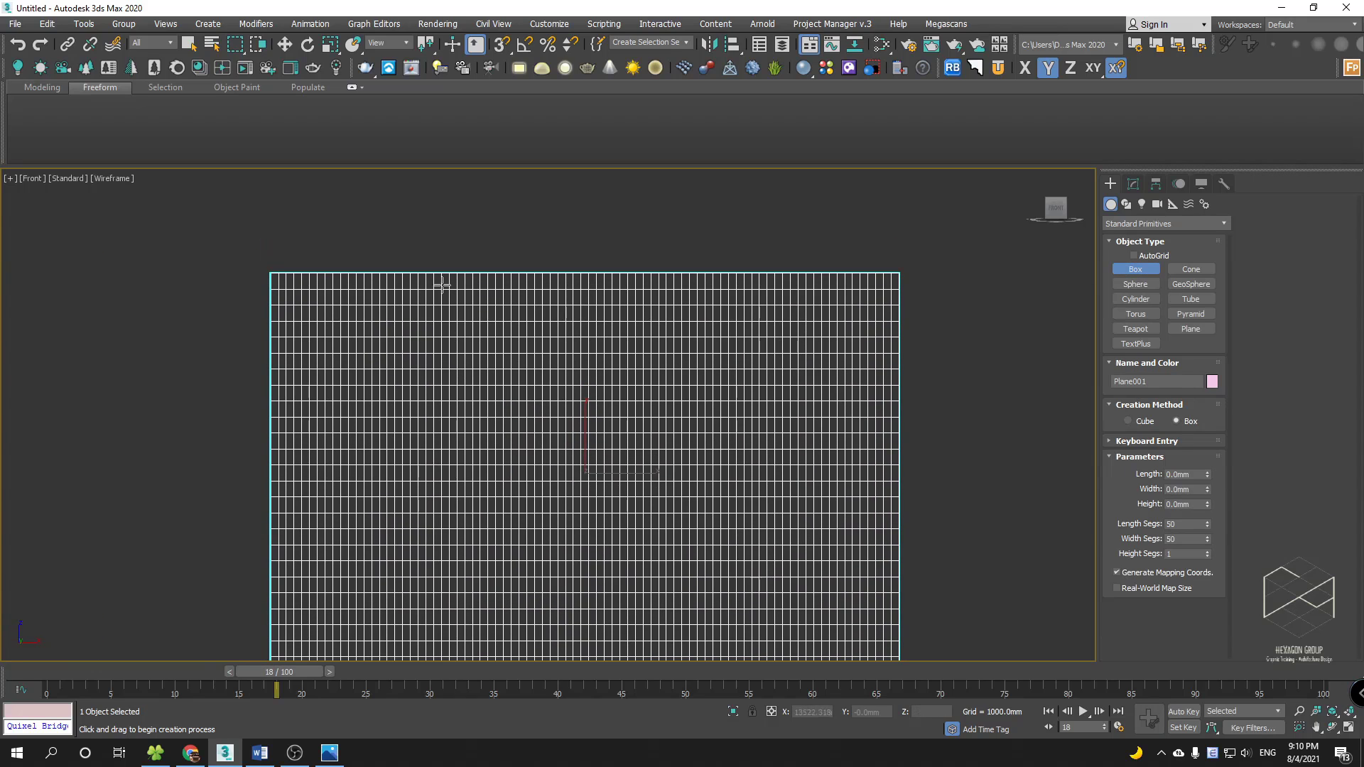
drag(262, 261, 901, 277)
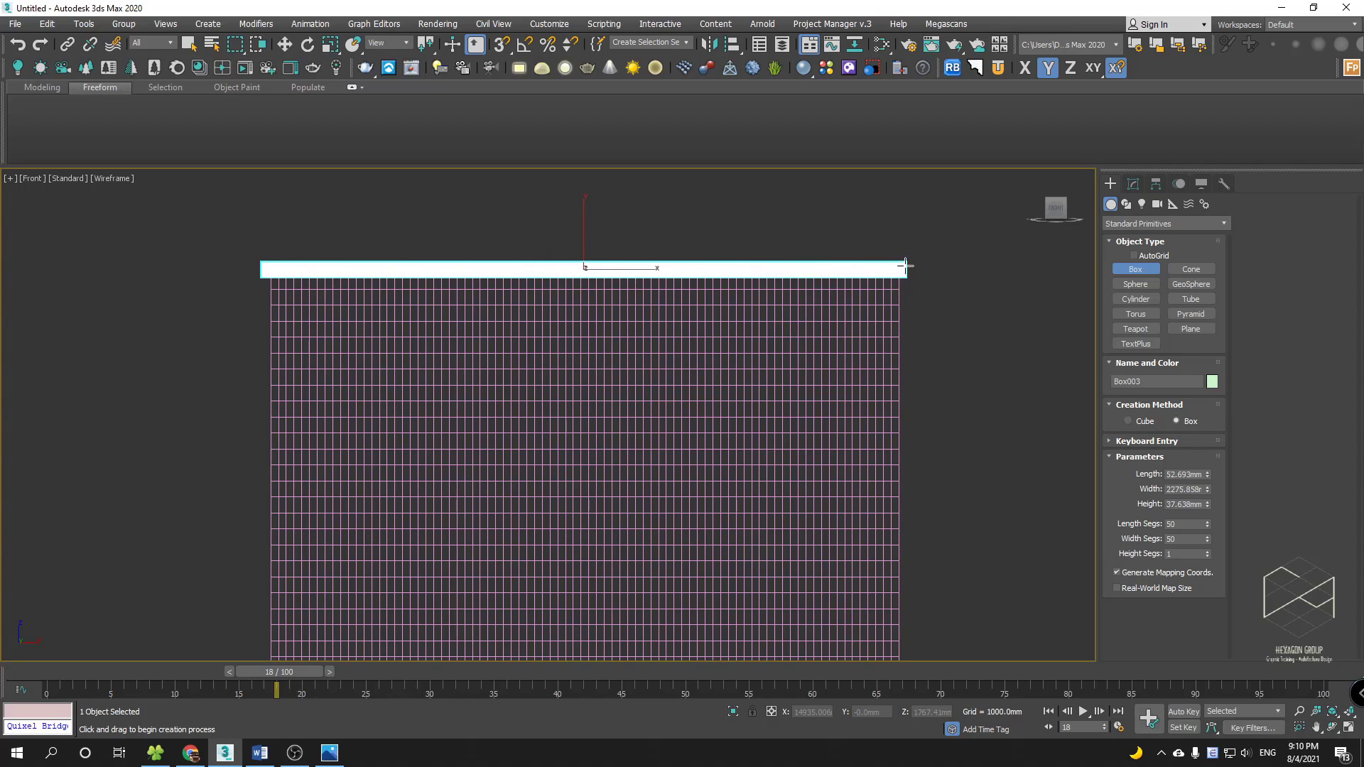
text(1)
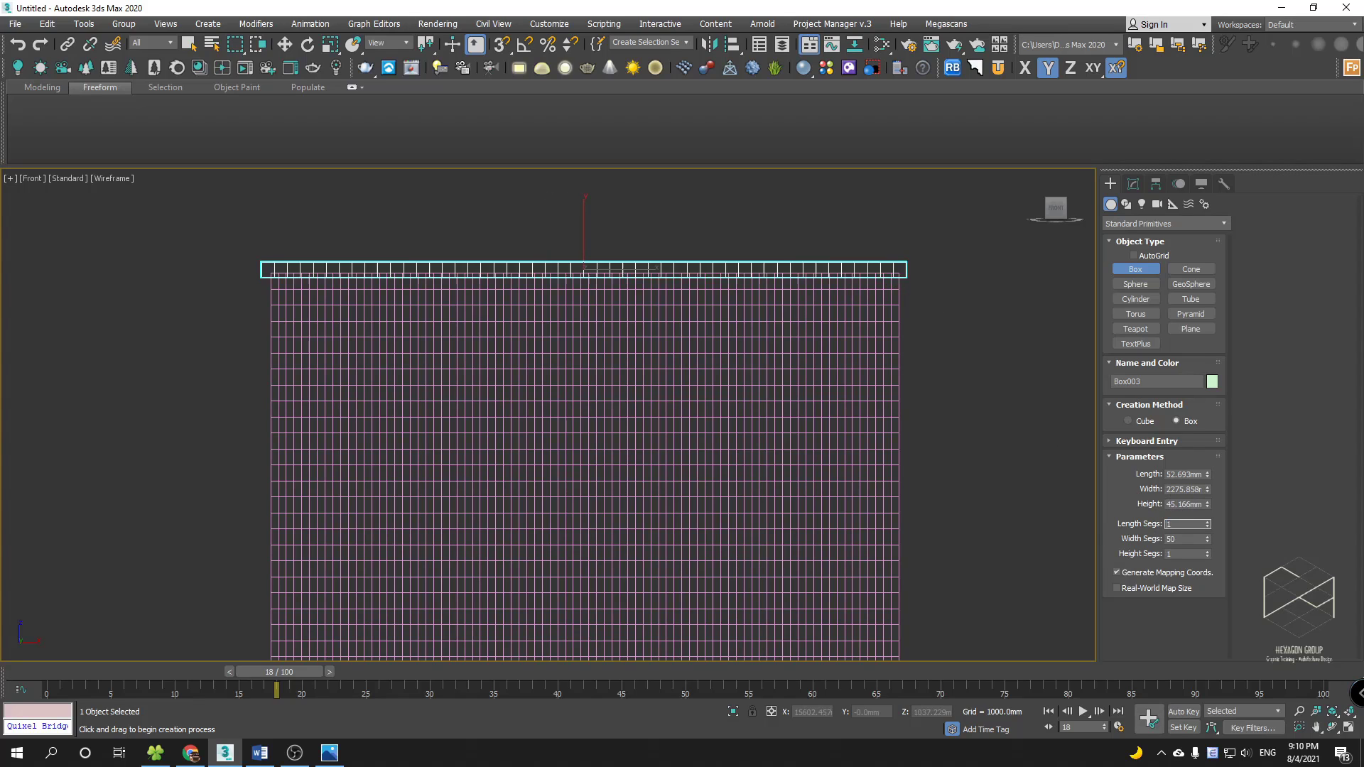
key(Tab)
text(1)
key(Tab)
scroll(695, 451, down, 2)
- Select the plane in the edged Perspective view and apply a Cloth modifier to it
key(p)
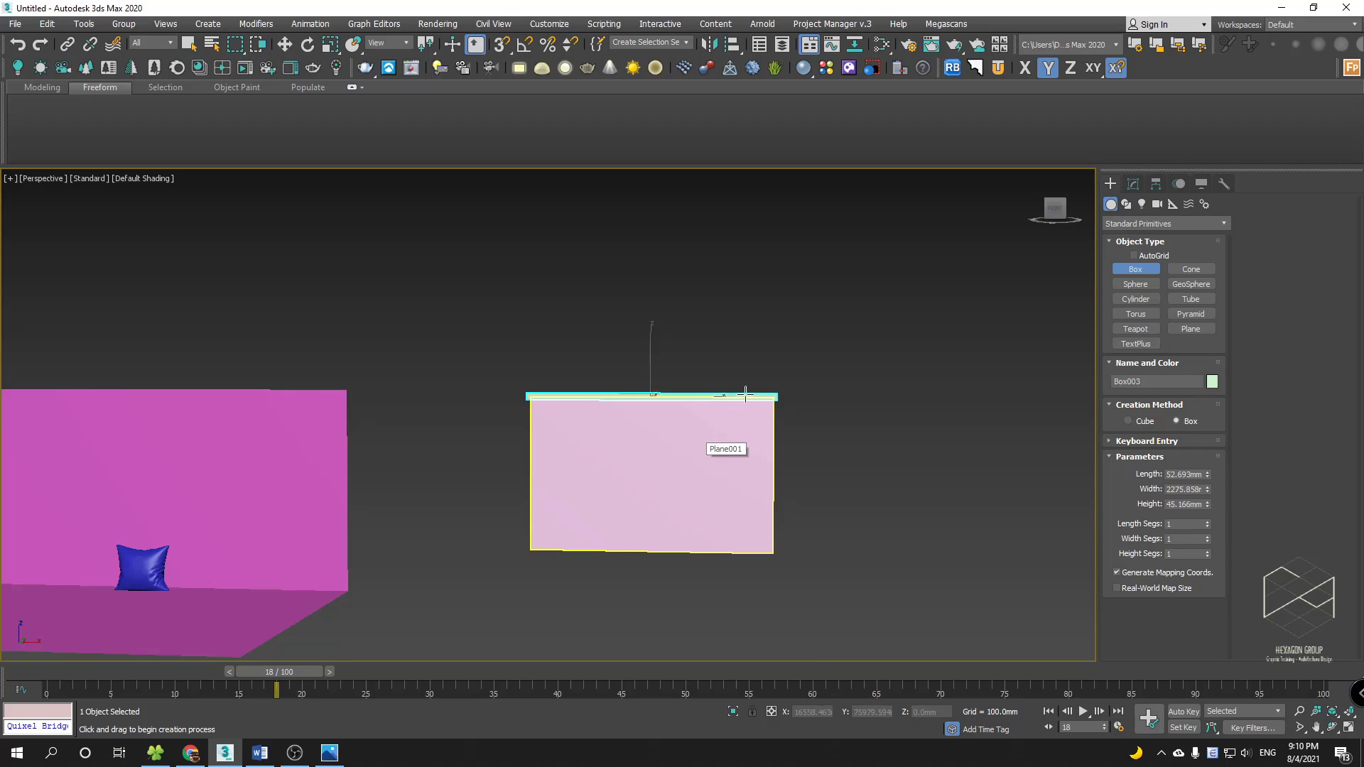
scroll(733, 383, up, 4)
mouse_move(712, 402)
alt+middle_down()
mouse_move(605, 433)
mouse_move(594, 411)
mouse_move(640, 365)
mouse_move(621, 393)
mouse_move(631, 372)
mouse_move(587, 371)
alt+middle_up()
key(w)
scroll(664, 390, up, 1)
key(F4)
click(644, 394)
click(1133, 183)
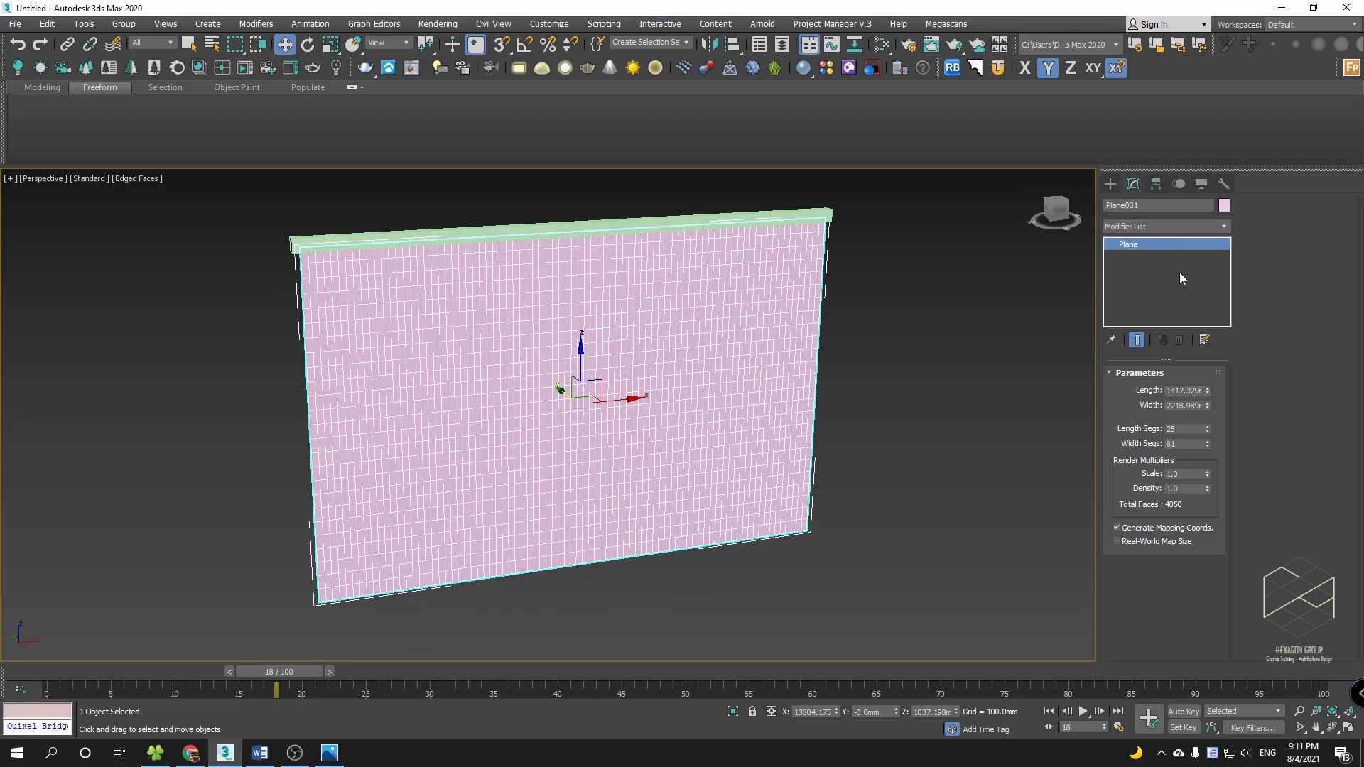
click(1182, 227)
scroll(1173, 233, down, 5)
click(1129, 326)
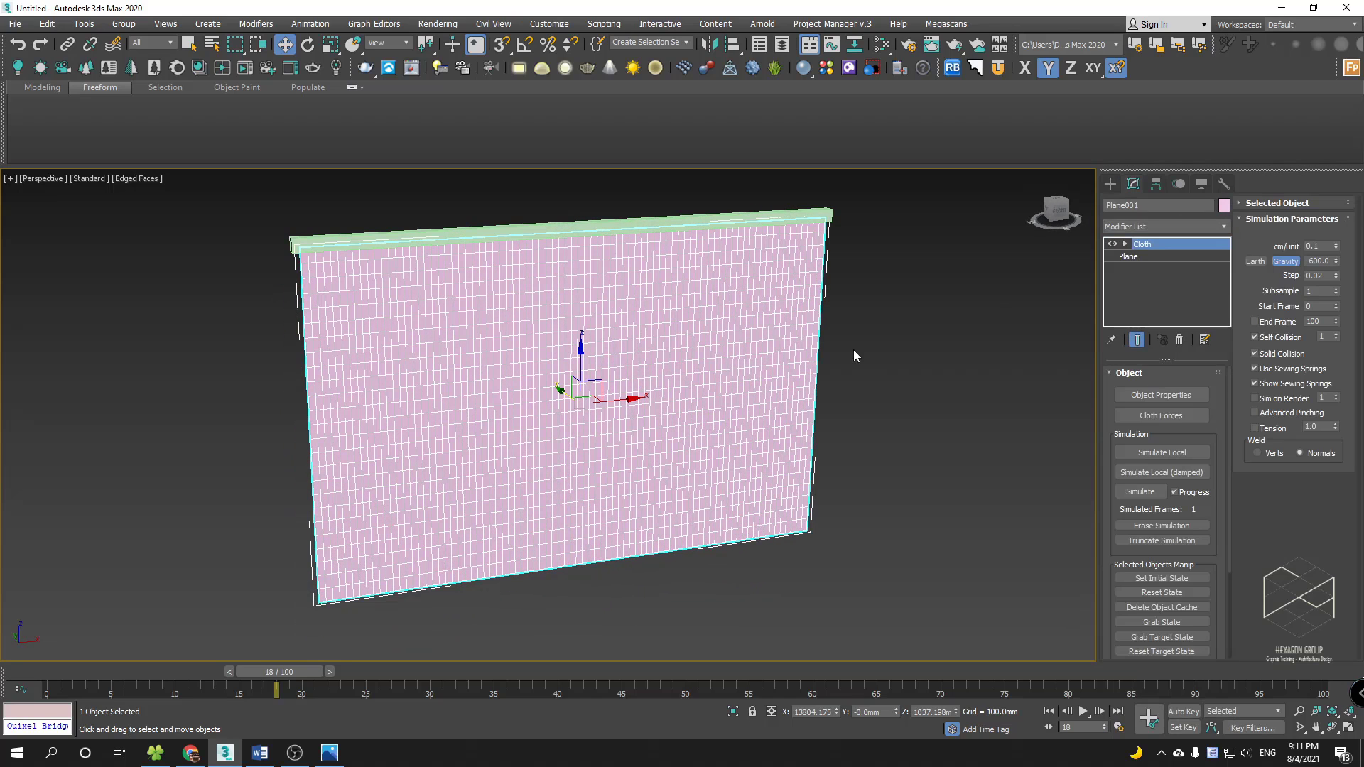
- Define the plane as Cloth in the simulation's object properties, using the Satin preset
click(1142, 398)
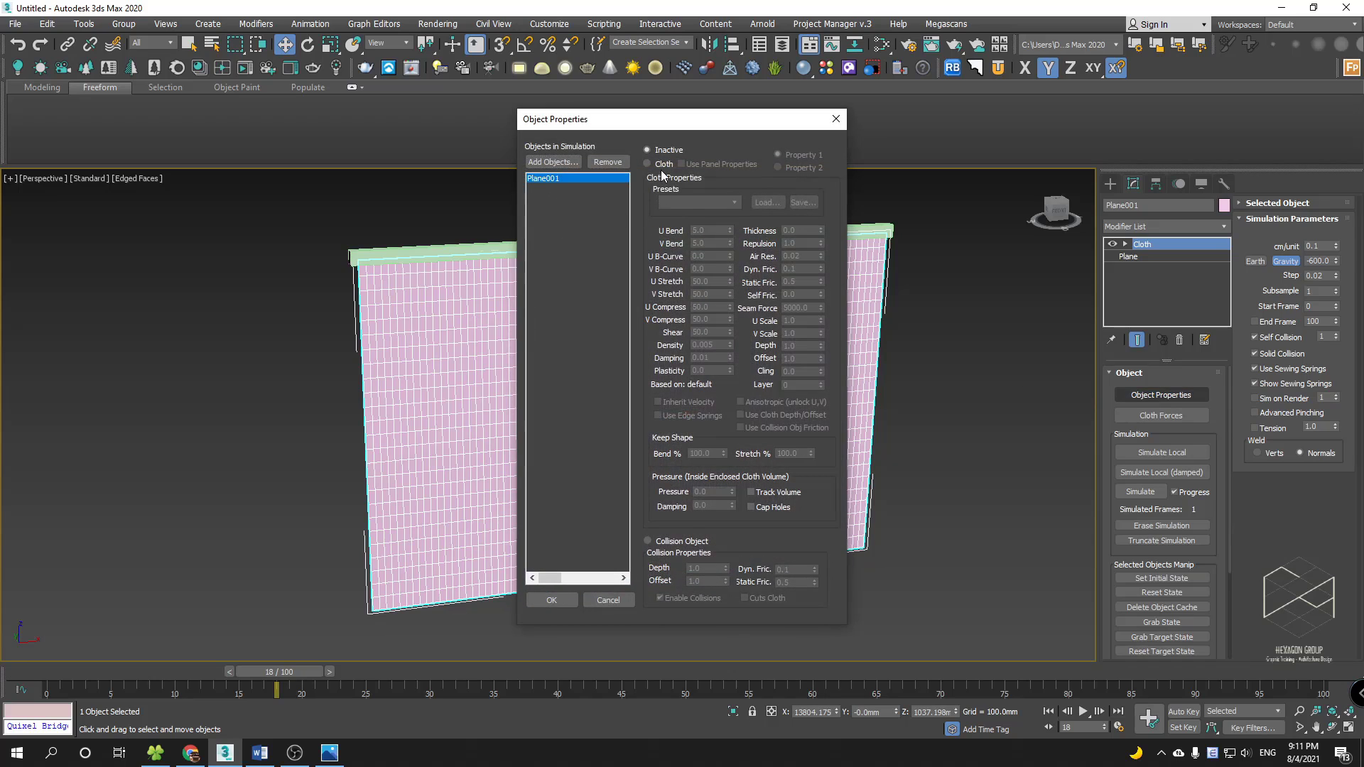
click(648, 164)
click(697, 203)
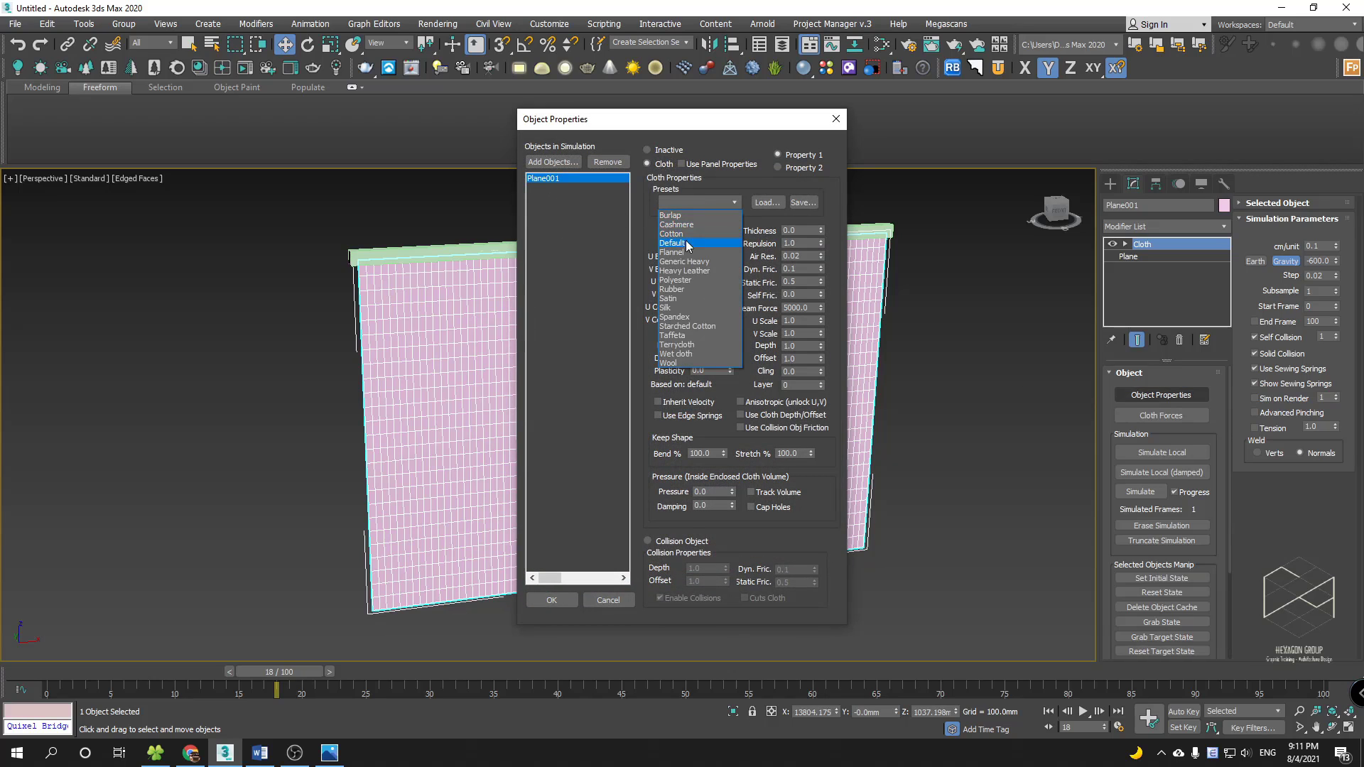
click(669, 299)
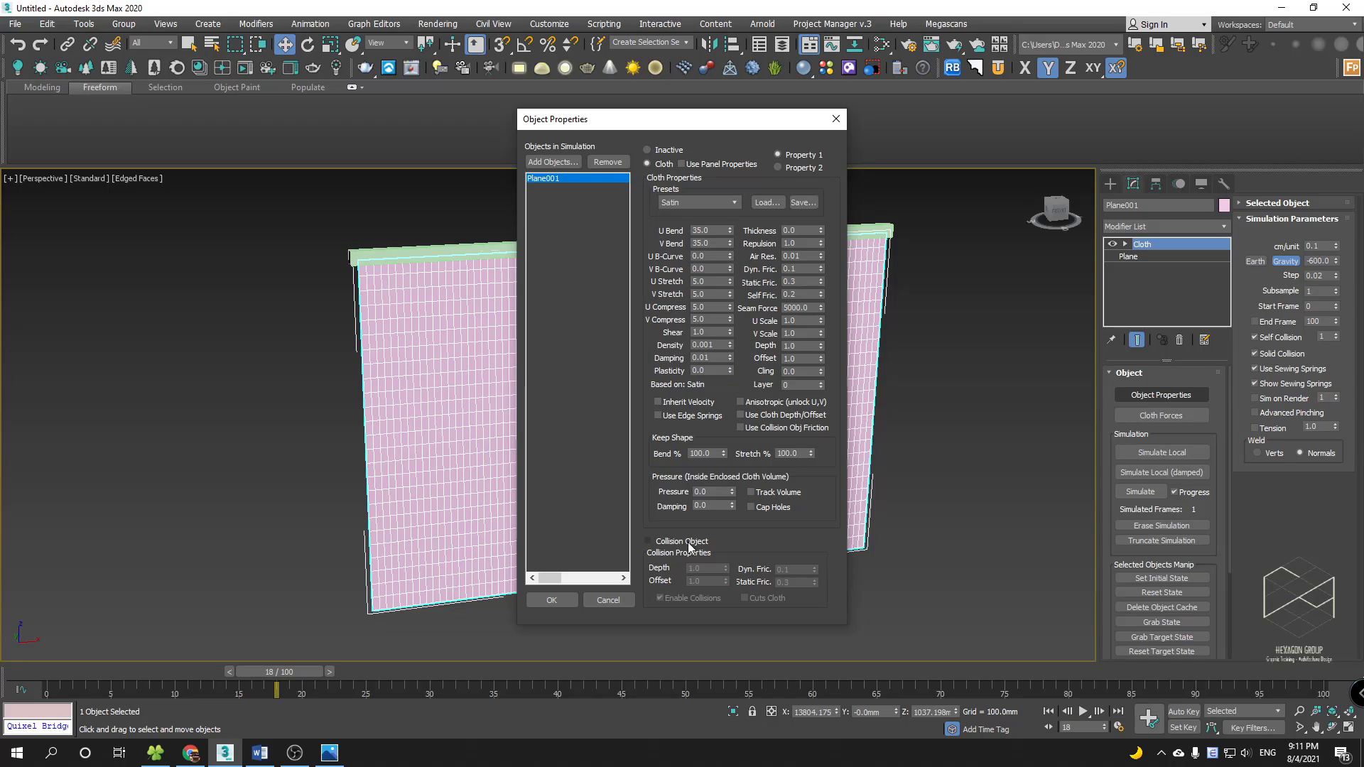
click(551, 600)
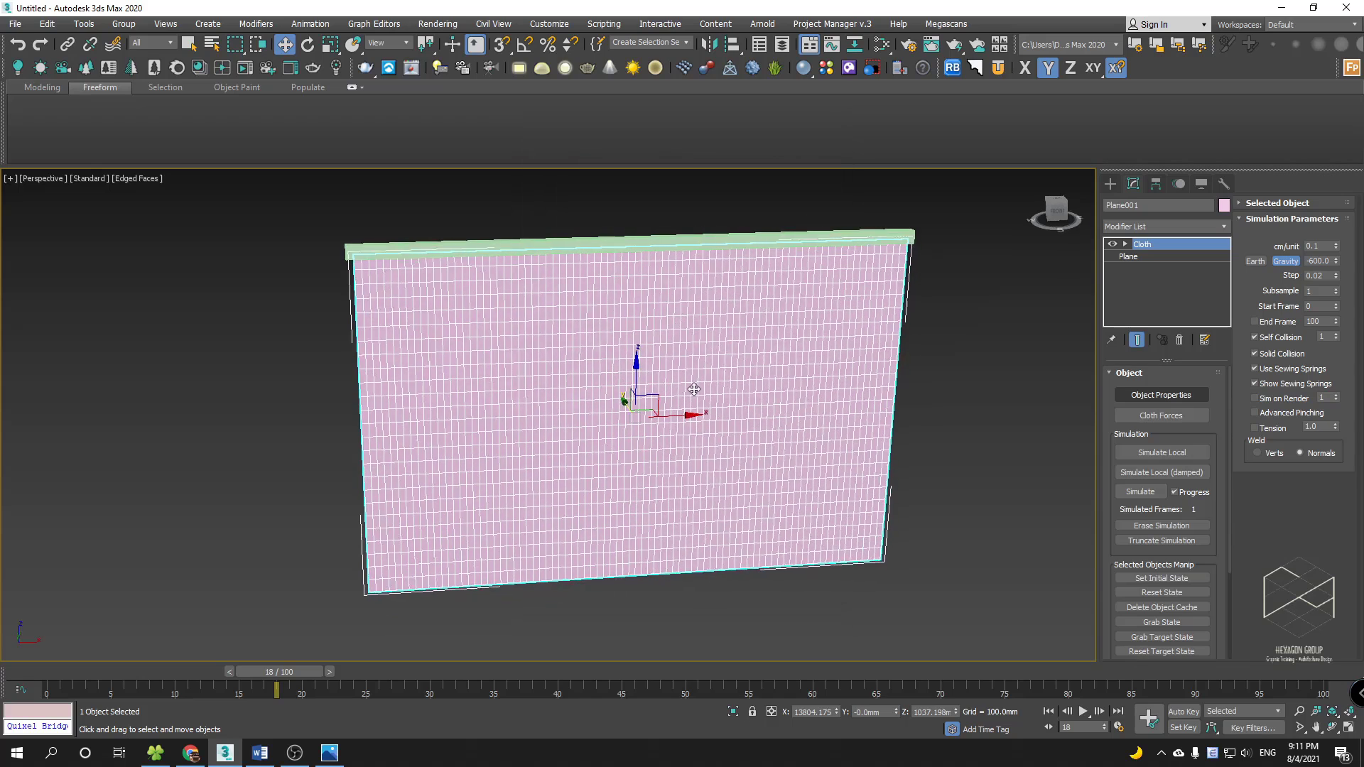
- Rename the box above the plane as "thanh rem"
click(718, 237)
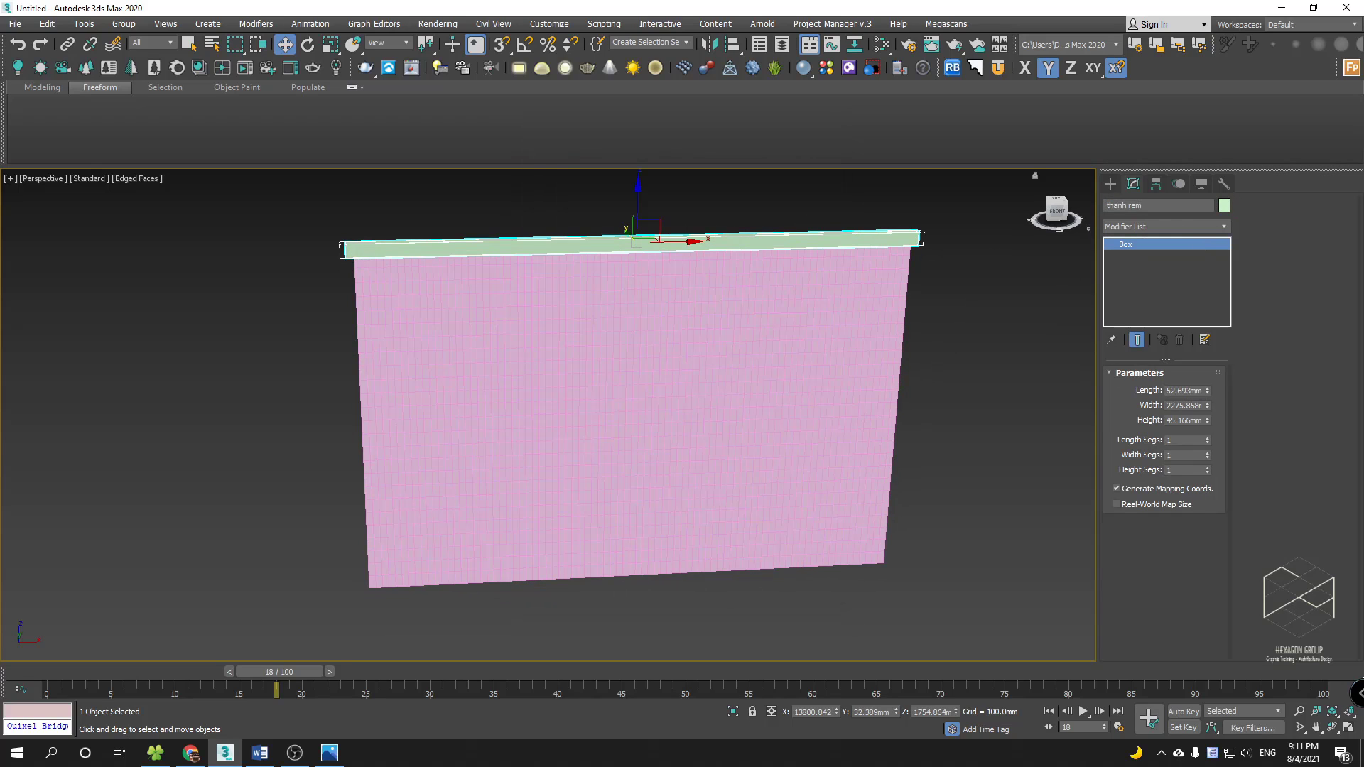
click(1048, 319)
- At the plane's Cloth Group level, select evenly spaced short columns of vertices across its top three rows in the Front view
click(863, 338)
alt+middle_drag(862, 338, 832, 317)
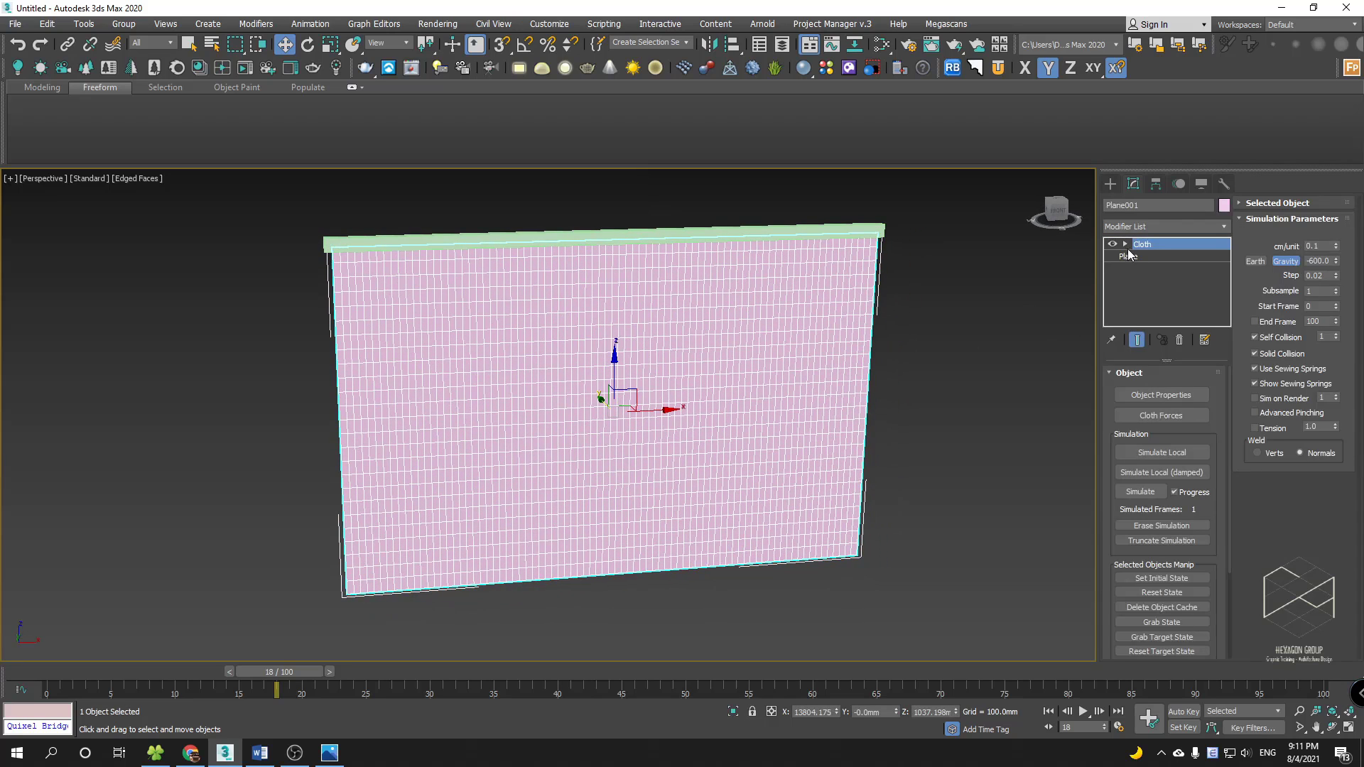
click(1151, 256)
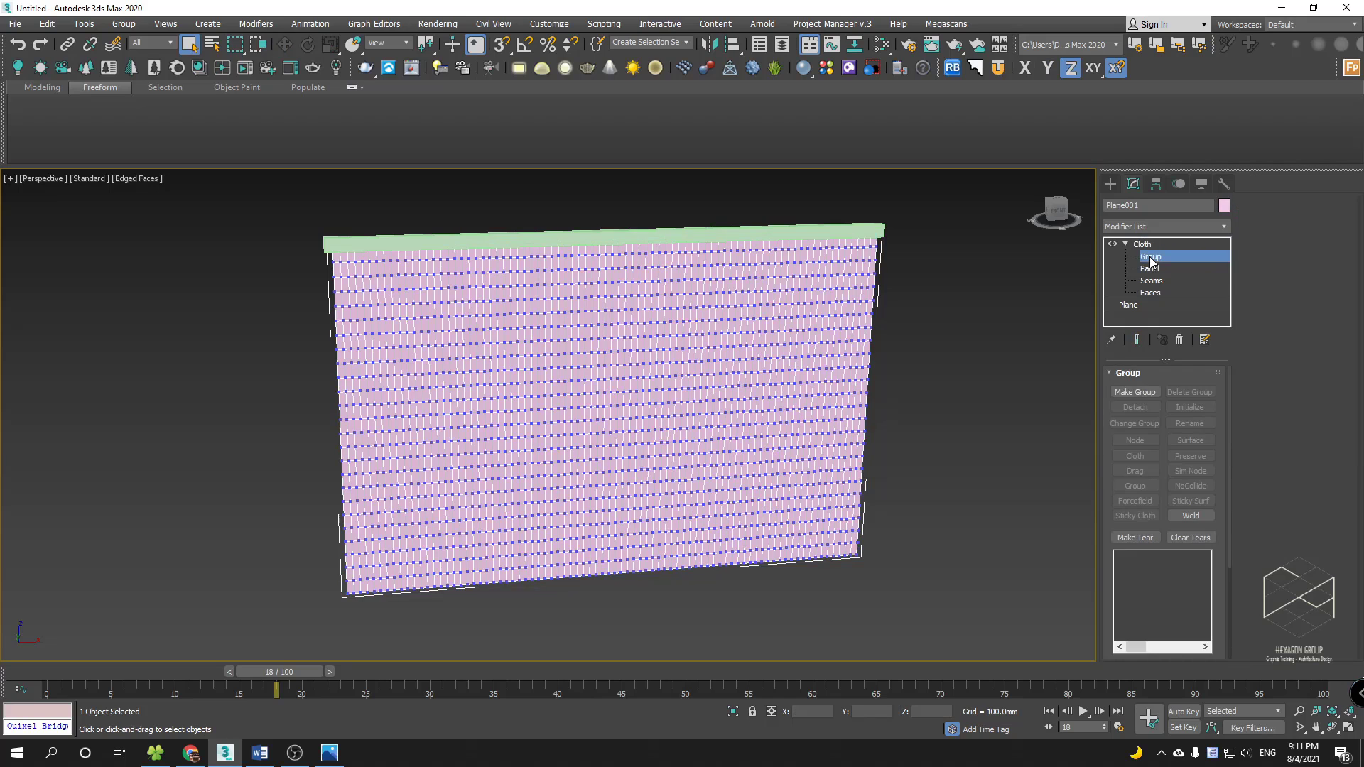
key(f)
scroll(610, 355, up, 3)
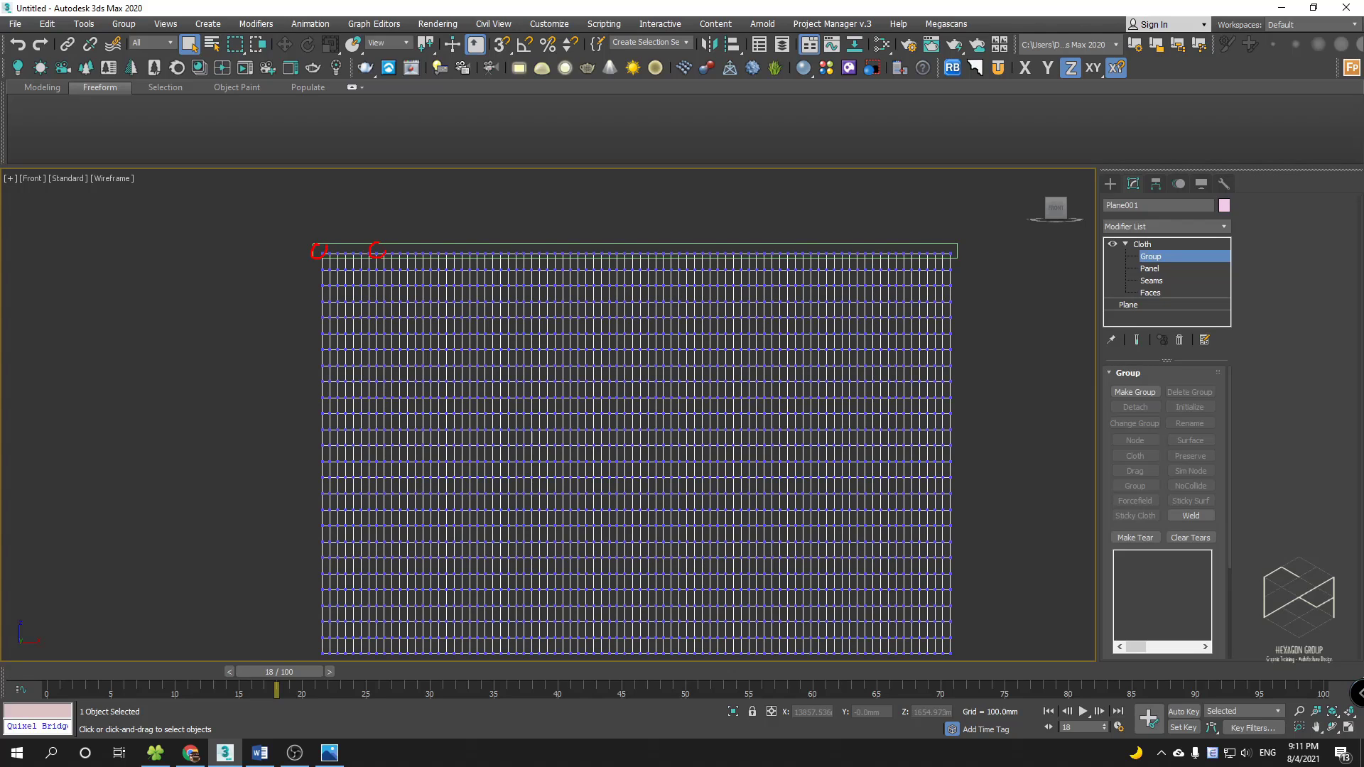
scroll(321, 267, up, 3)
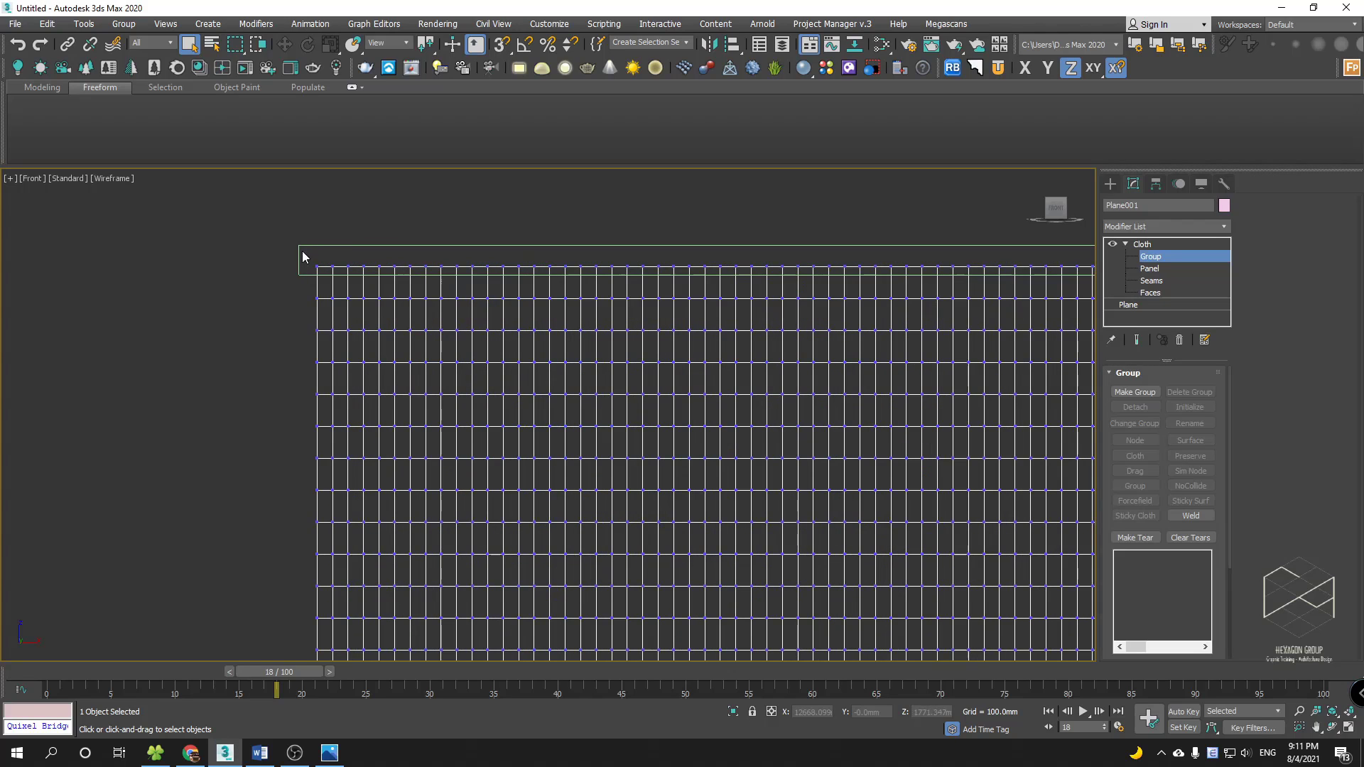
scroll(330, 341, down, 5)
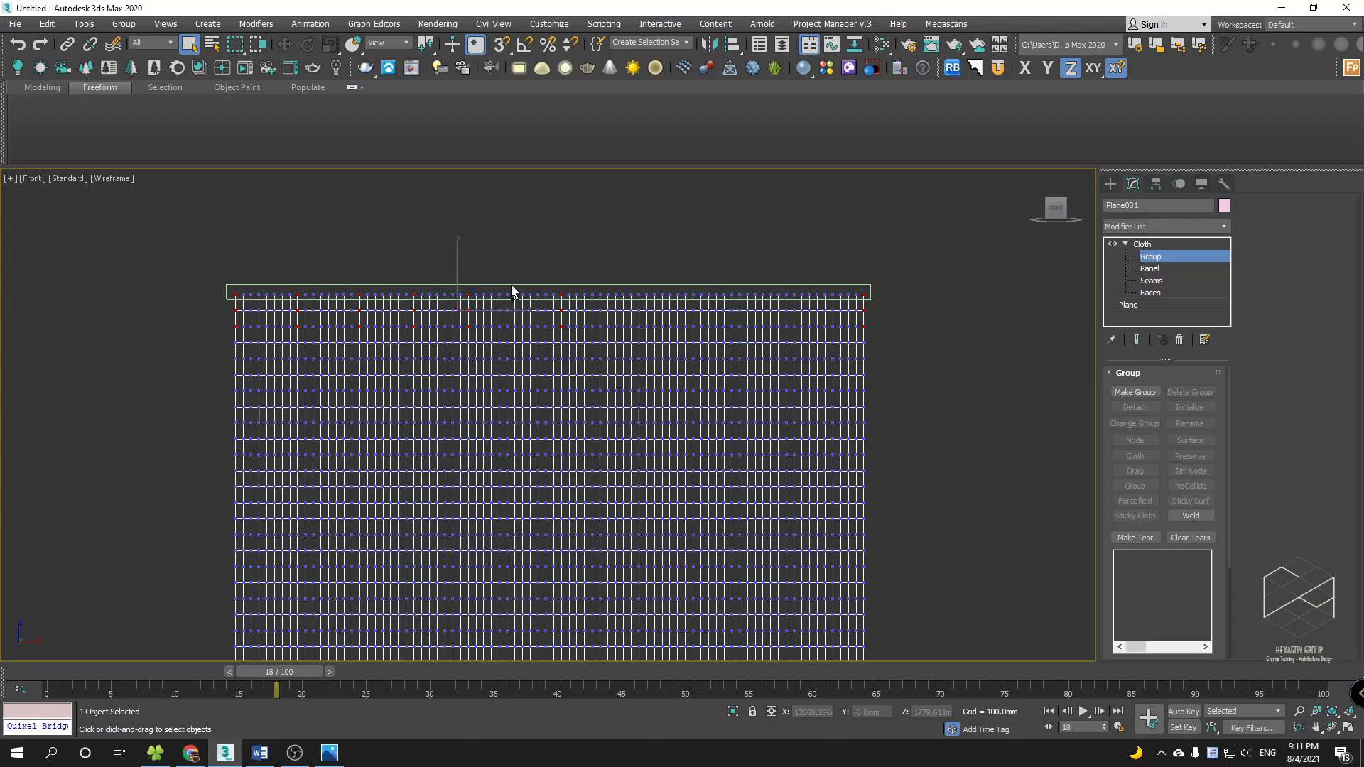
ctrl+drag(720, 336, 720, 336)
ctrl+drag(618, 333, 677, 337)
ctrl+drag(762, 325, 815, 339)
middle_drag(740, 293, 758, 296)
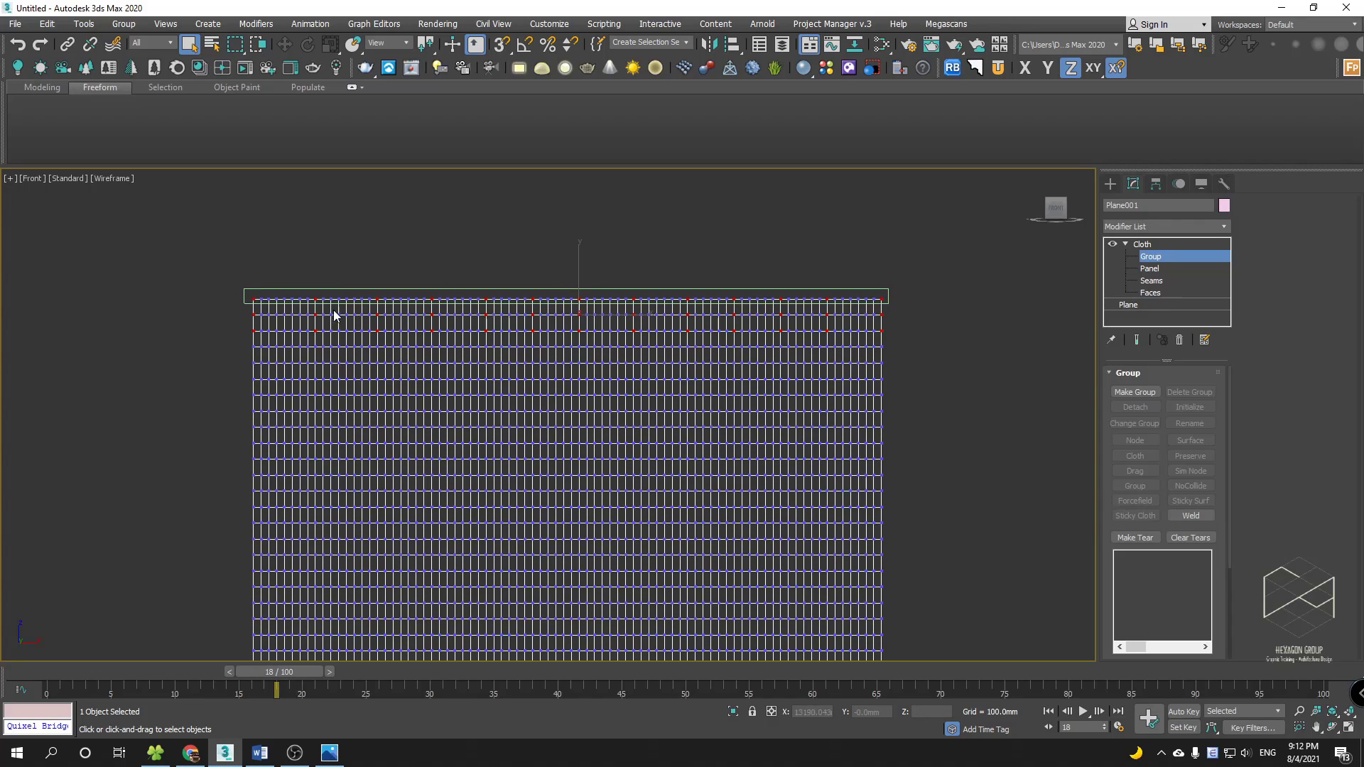
- Make a group from the selected curtain vertices and constrain it as a Node to the "thanh rem" box
click(1143, 392)
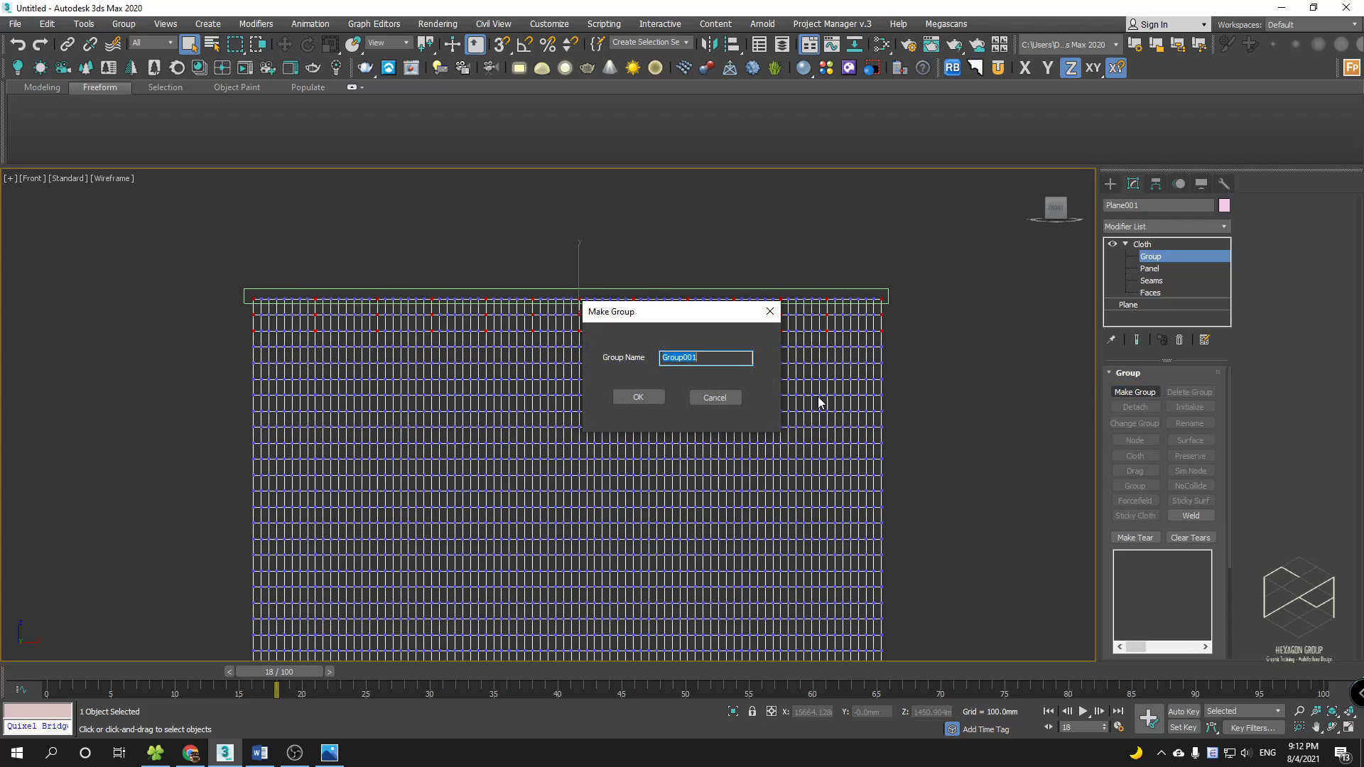
click(639, 398)
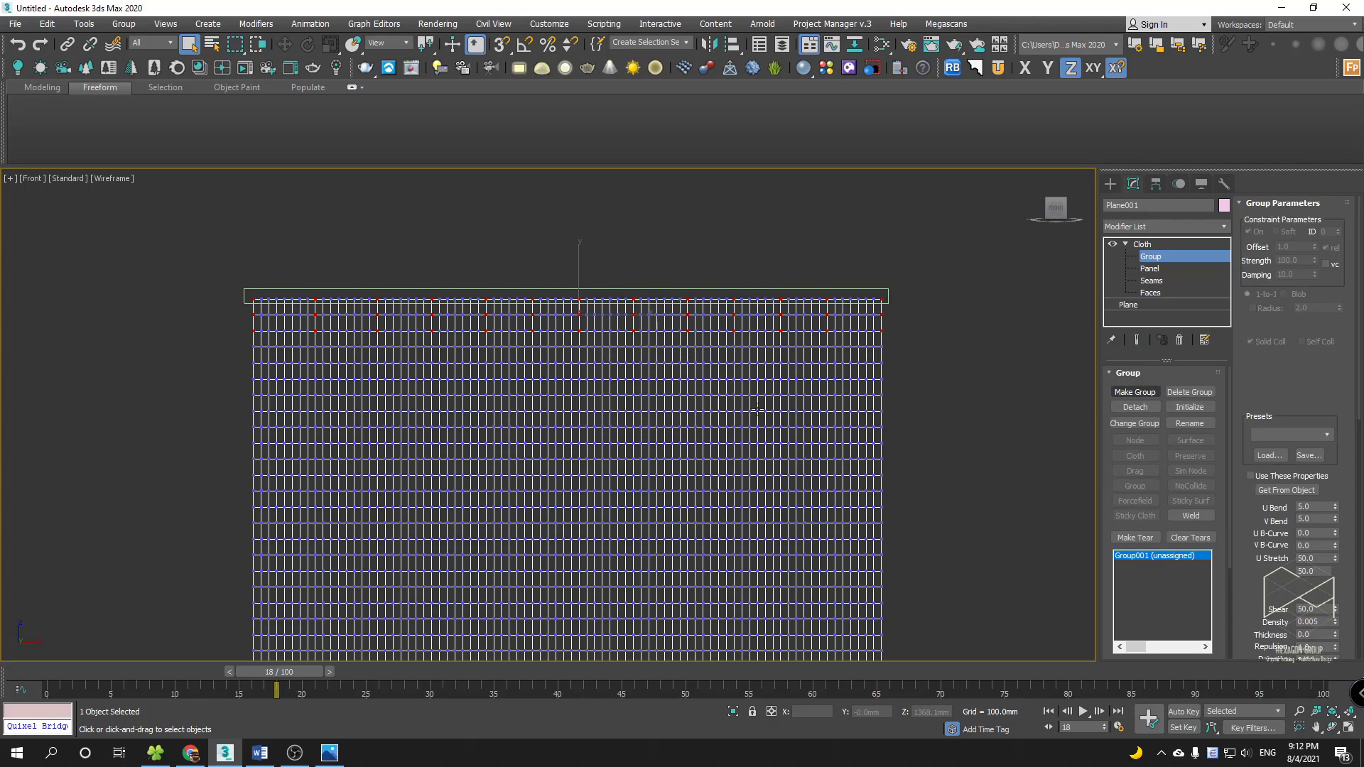
click(1141, 556)
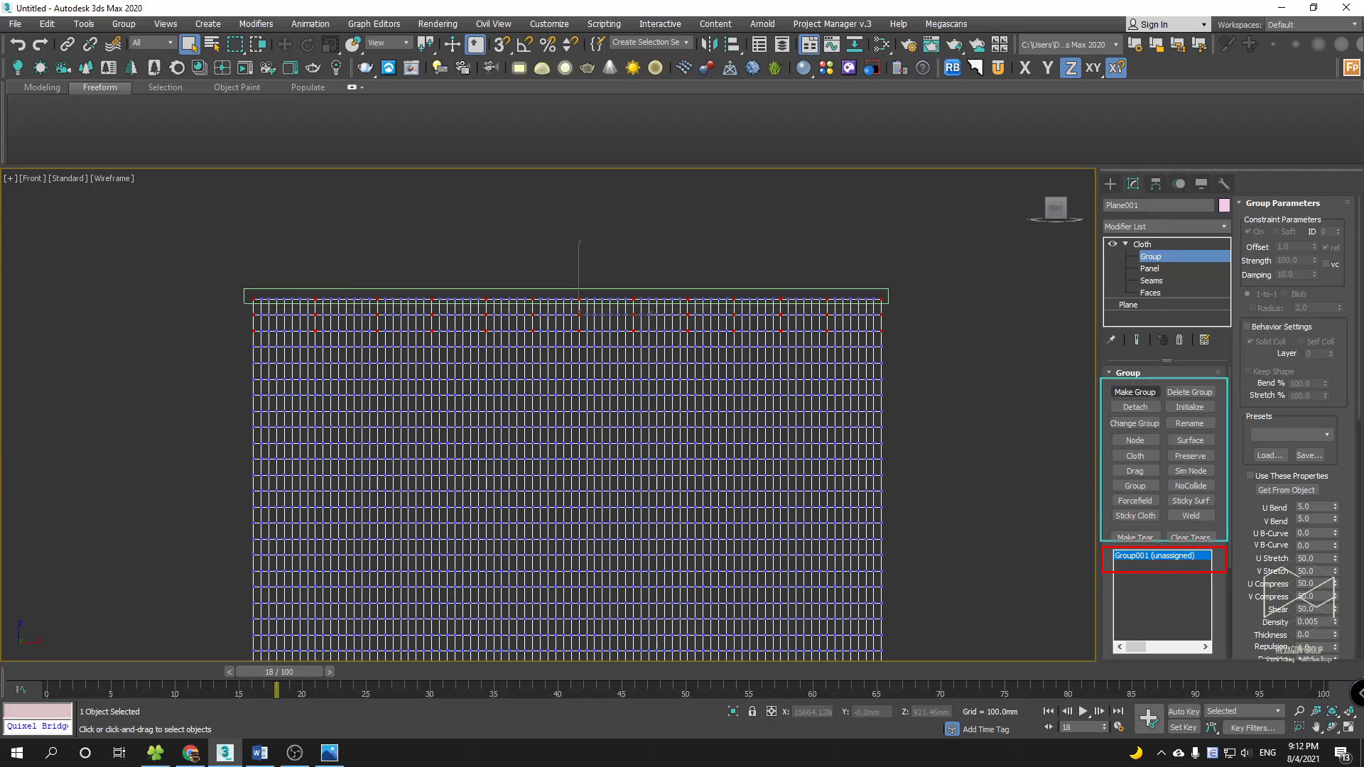
click(1136, 441)
click(888, 290)
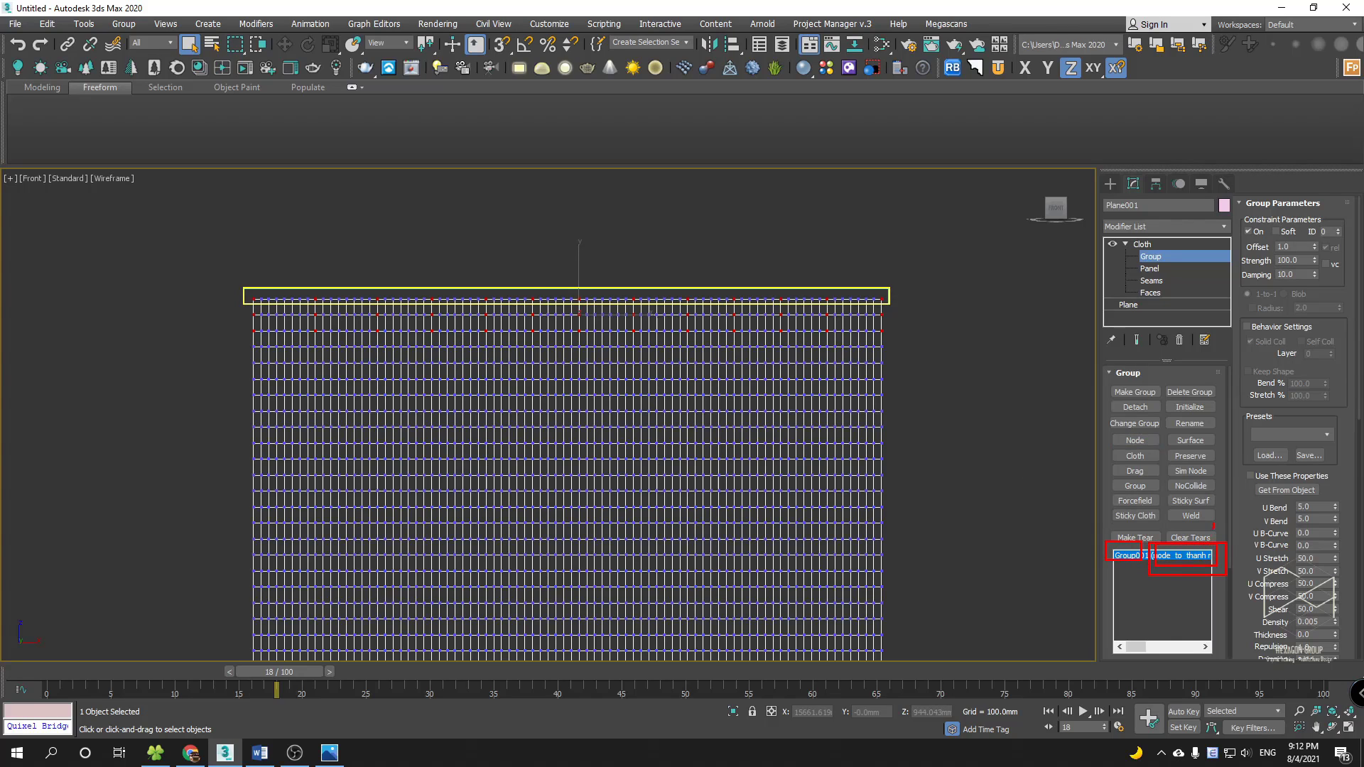
key(Escape)
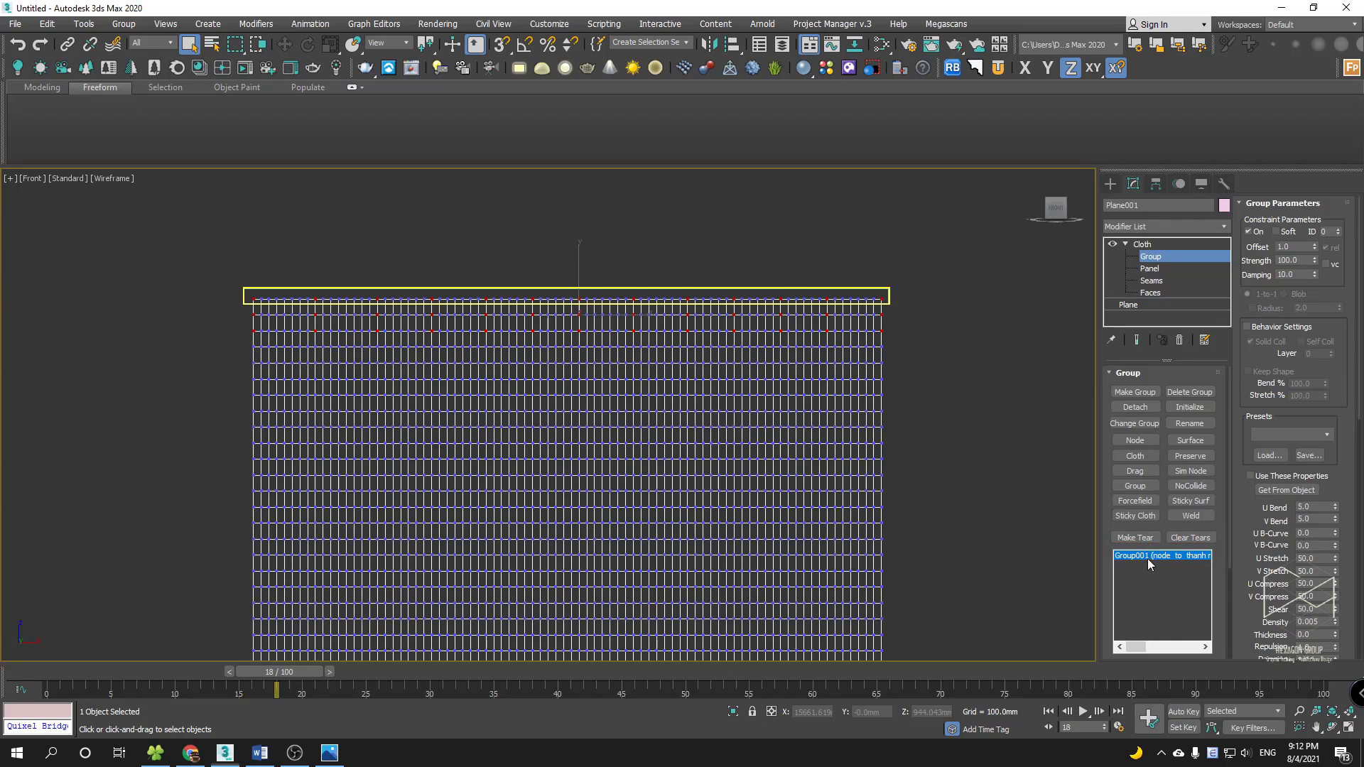
scroll(903, 419, down, 2)
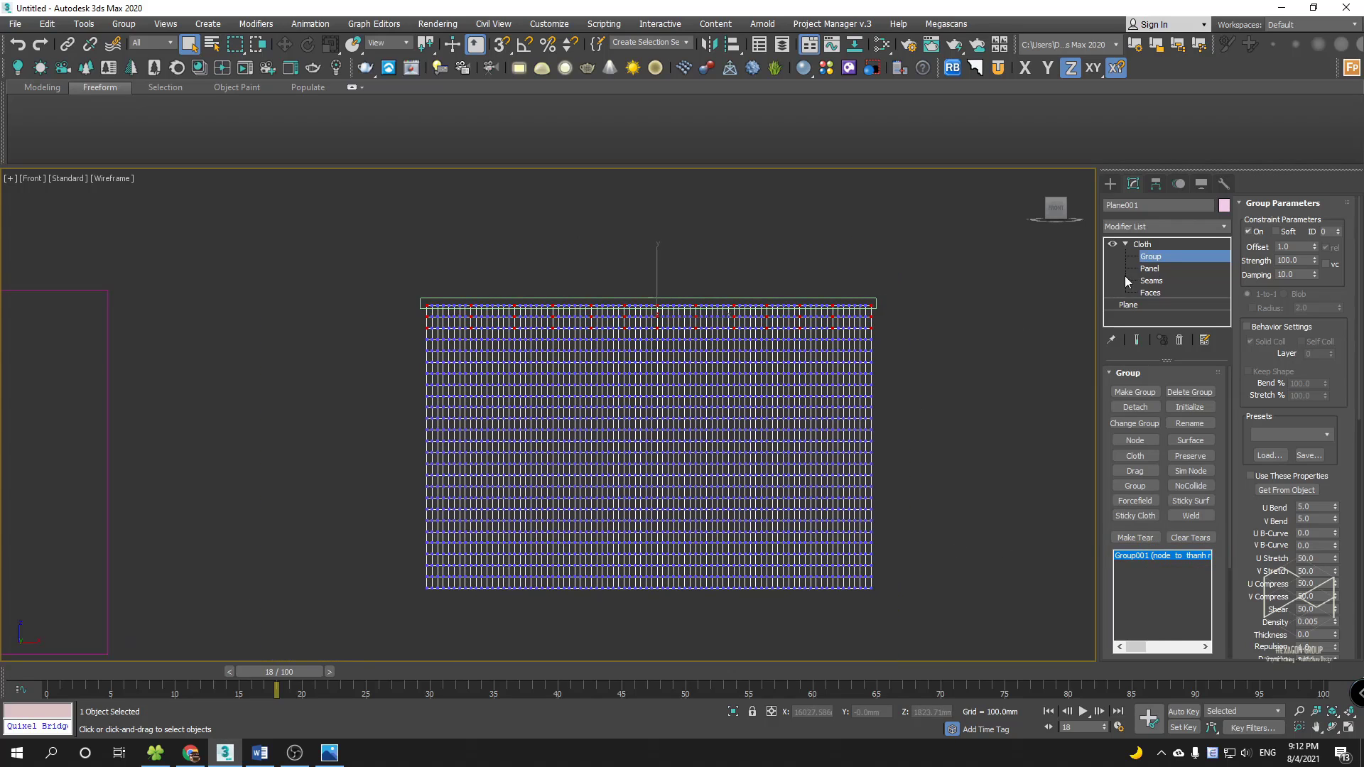
click(1142, 243)
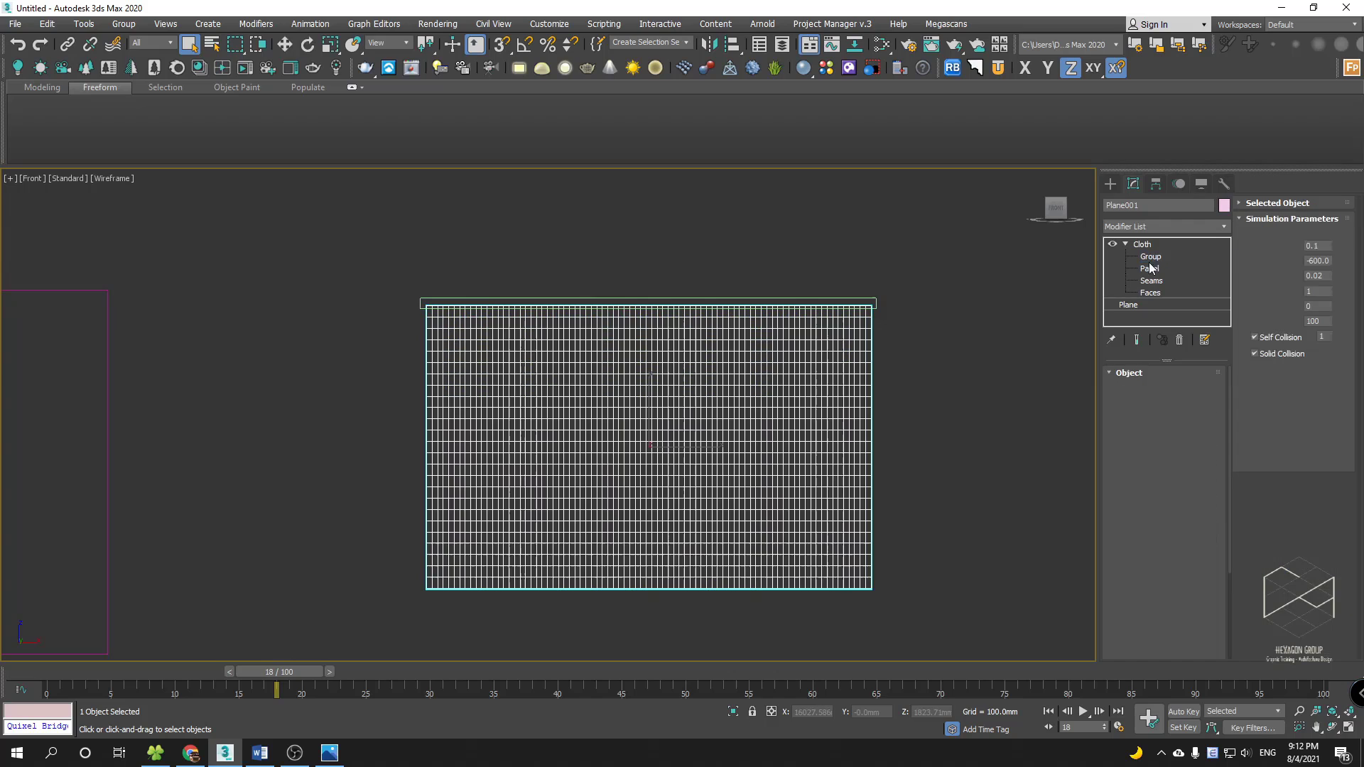
- Set the cloth gravity to -980 and run a local simulation of the curtain in the Perspective view
key(p)
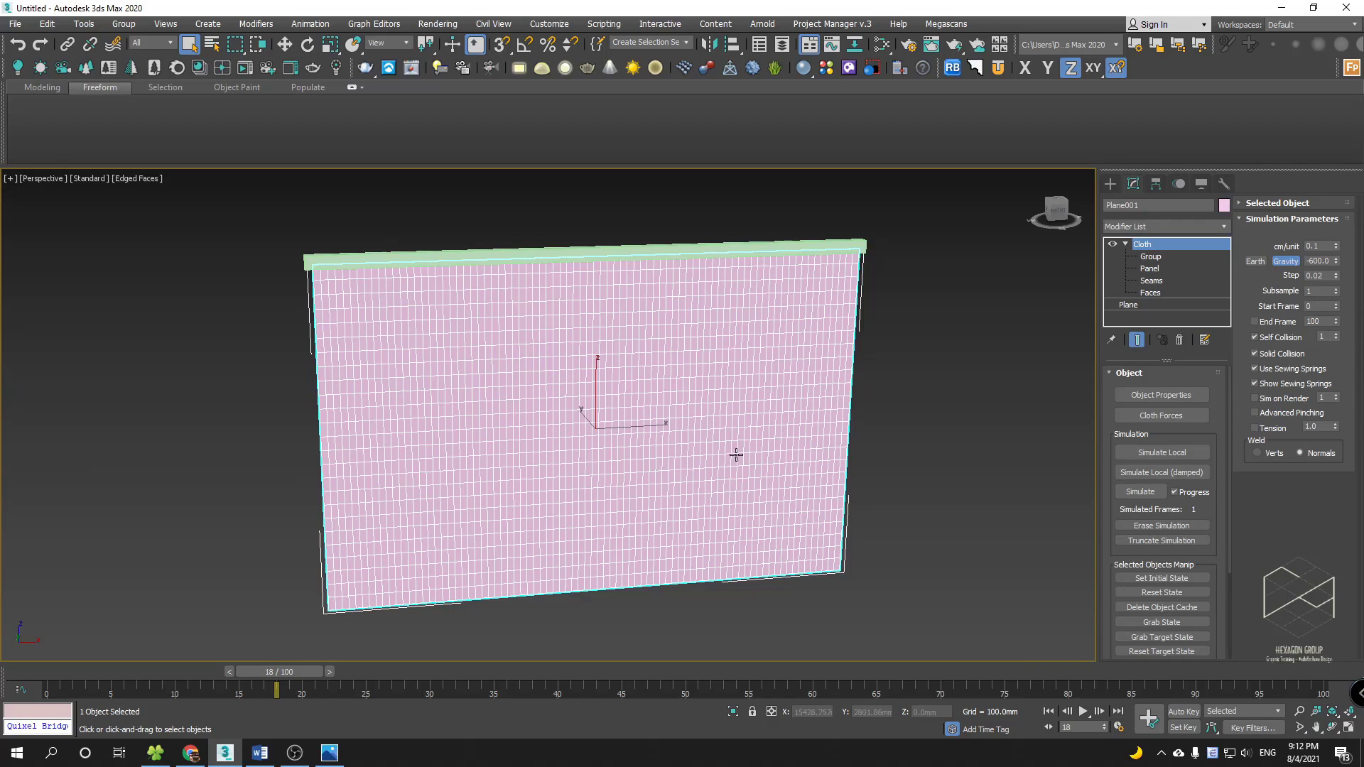
alt+middle_drag(736, 455, 773, 433)
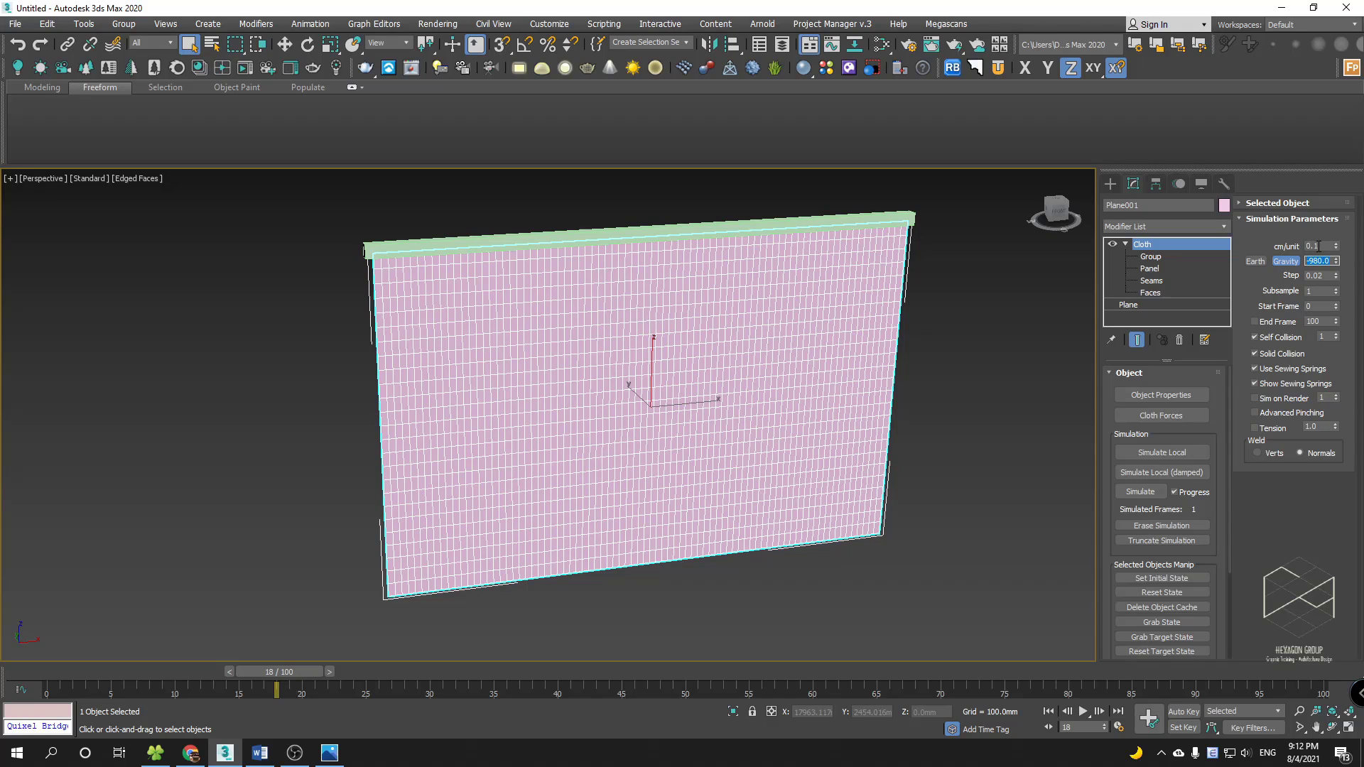
click(1141, 491)
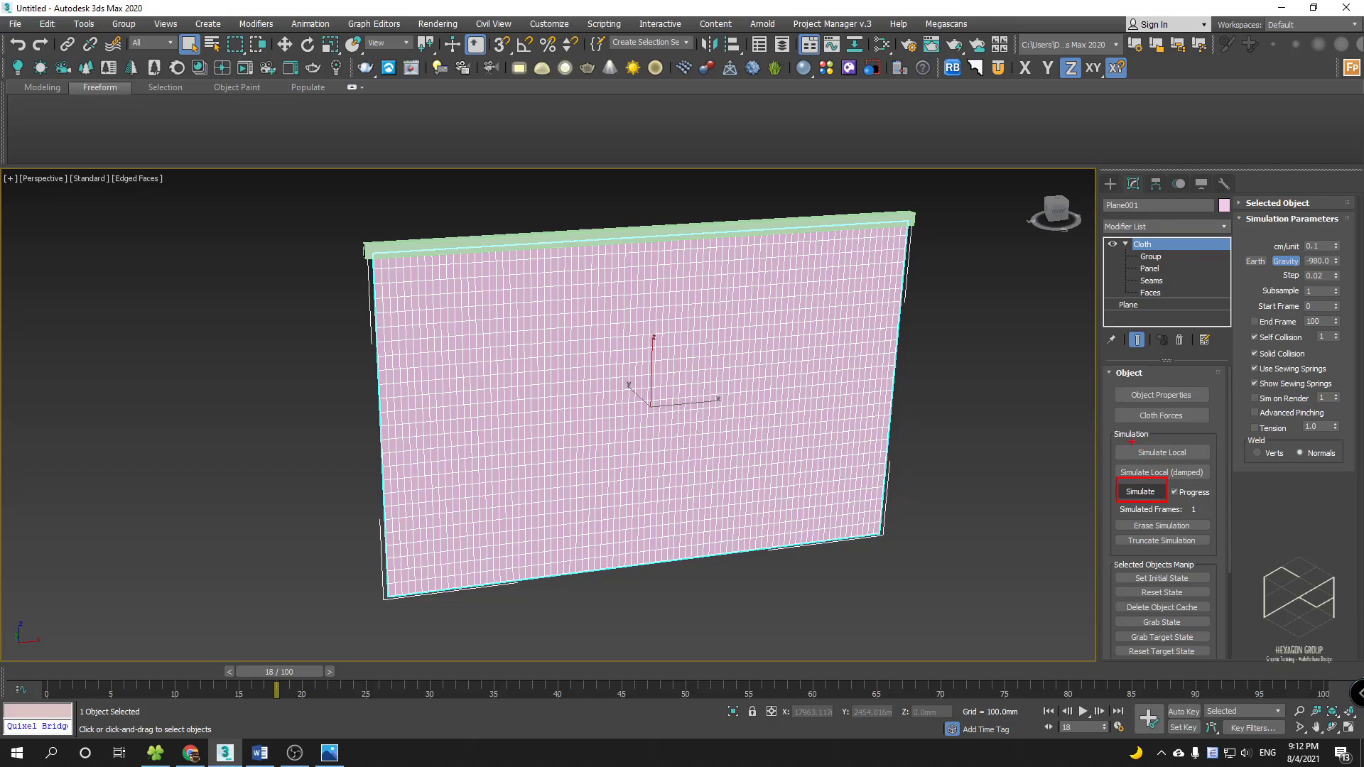
click(1174, 453)
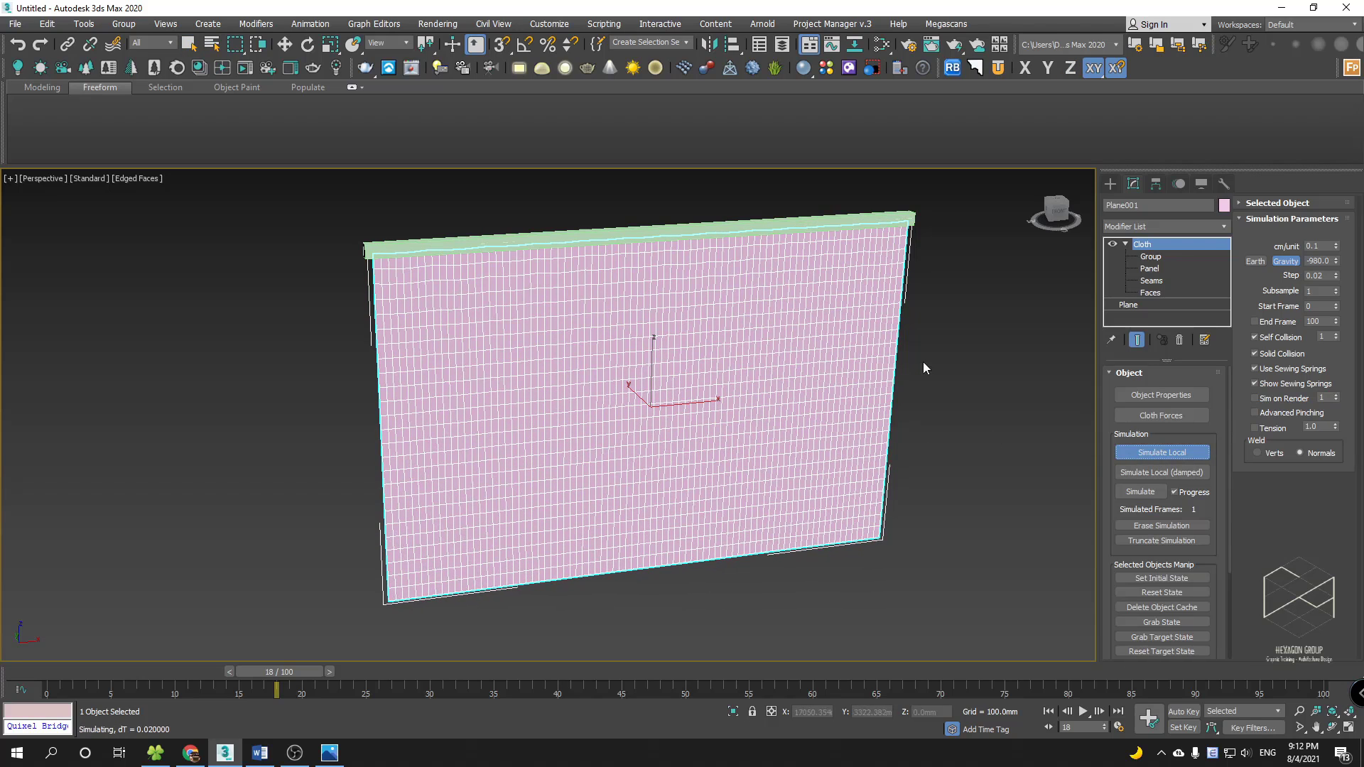
- Reset the curtain's state, set cm/unit to 0.5 and run the local simulation again
click(1162, 593)
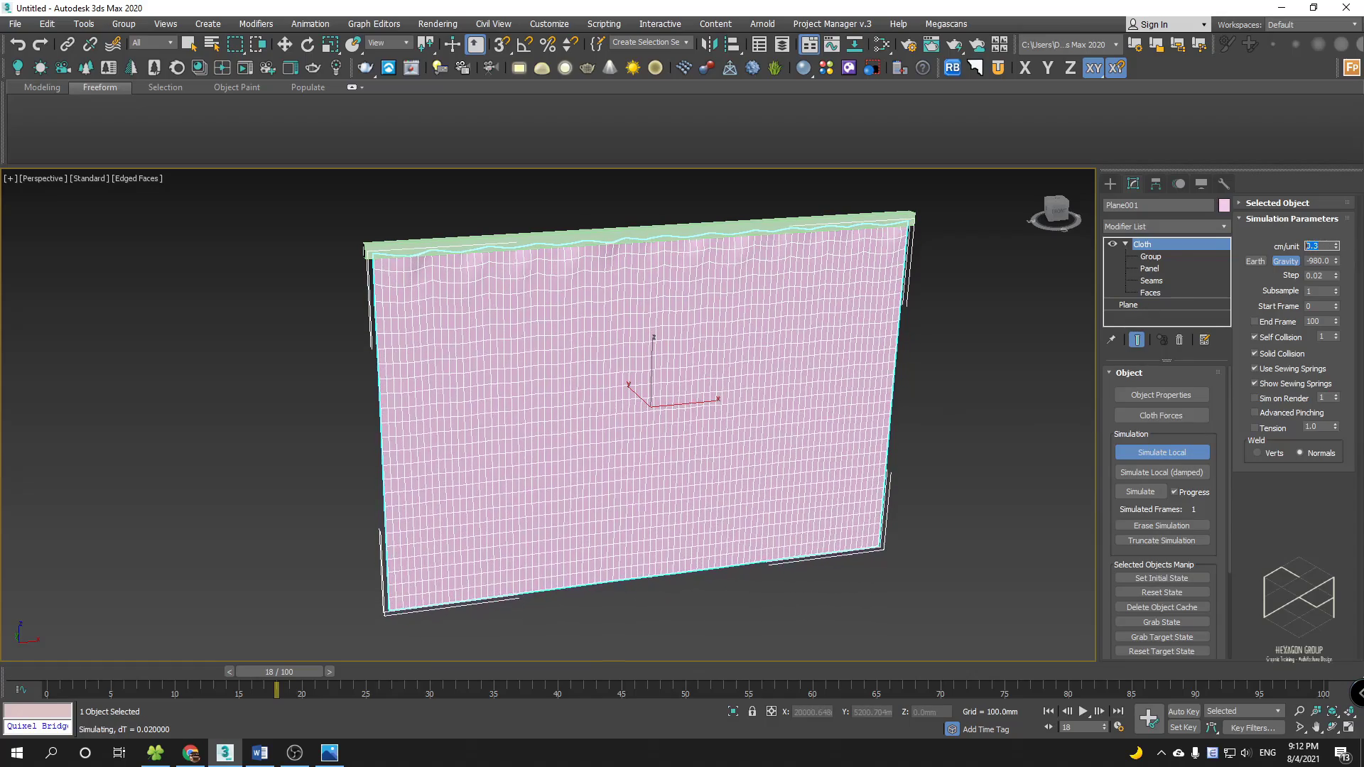
text(0.5)
key(Return)
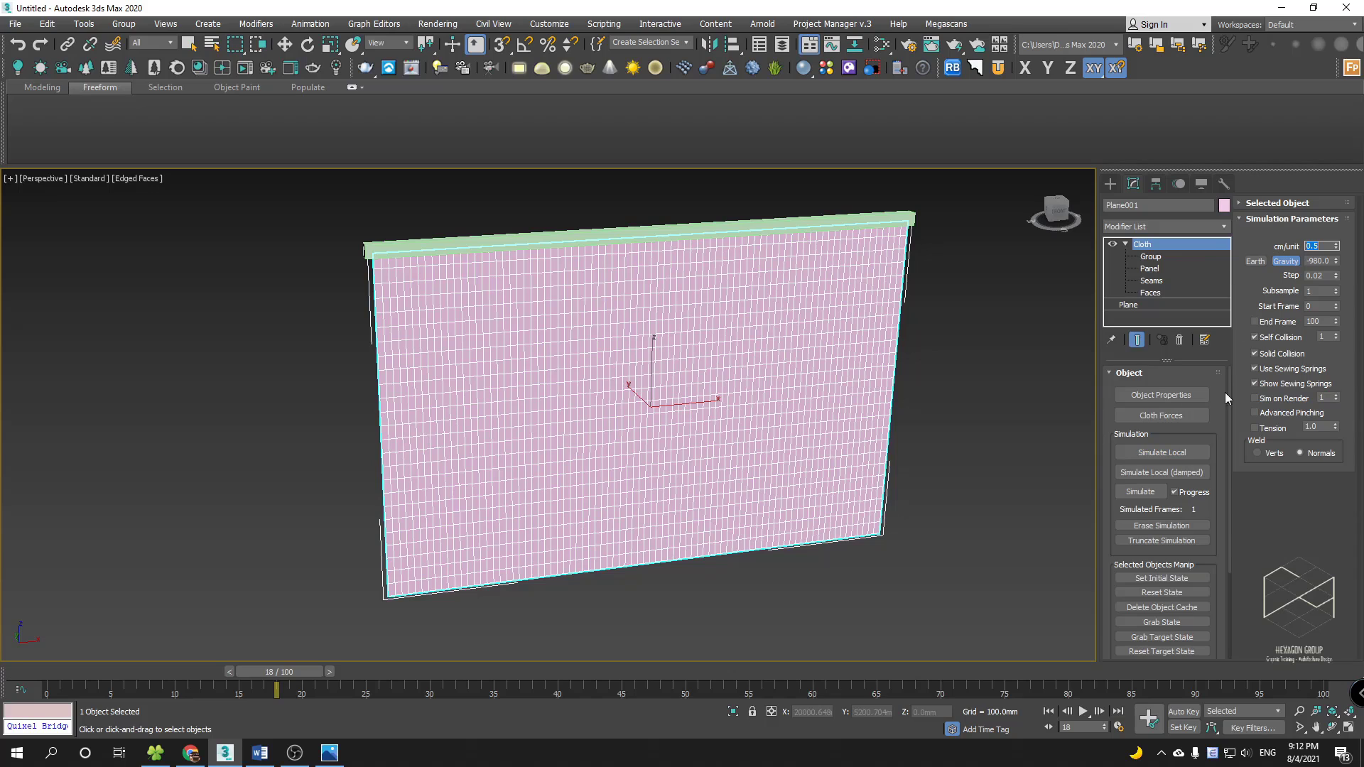
click(1172, 454)
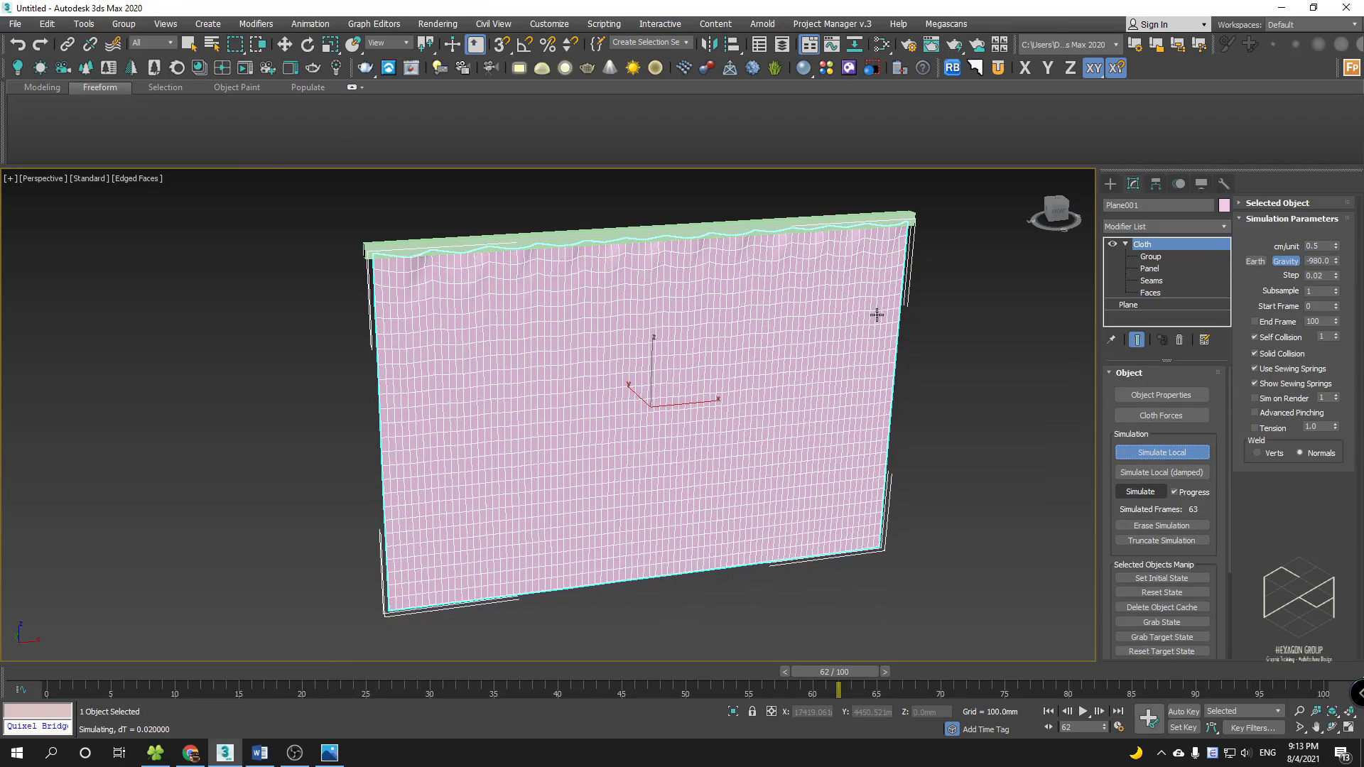
- Stop the simulation, reset the curtain's state, and simulate locally again with gravity set to -2600
click(1183, 453)
click(1161, 592)
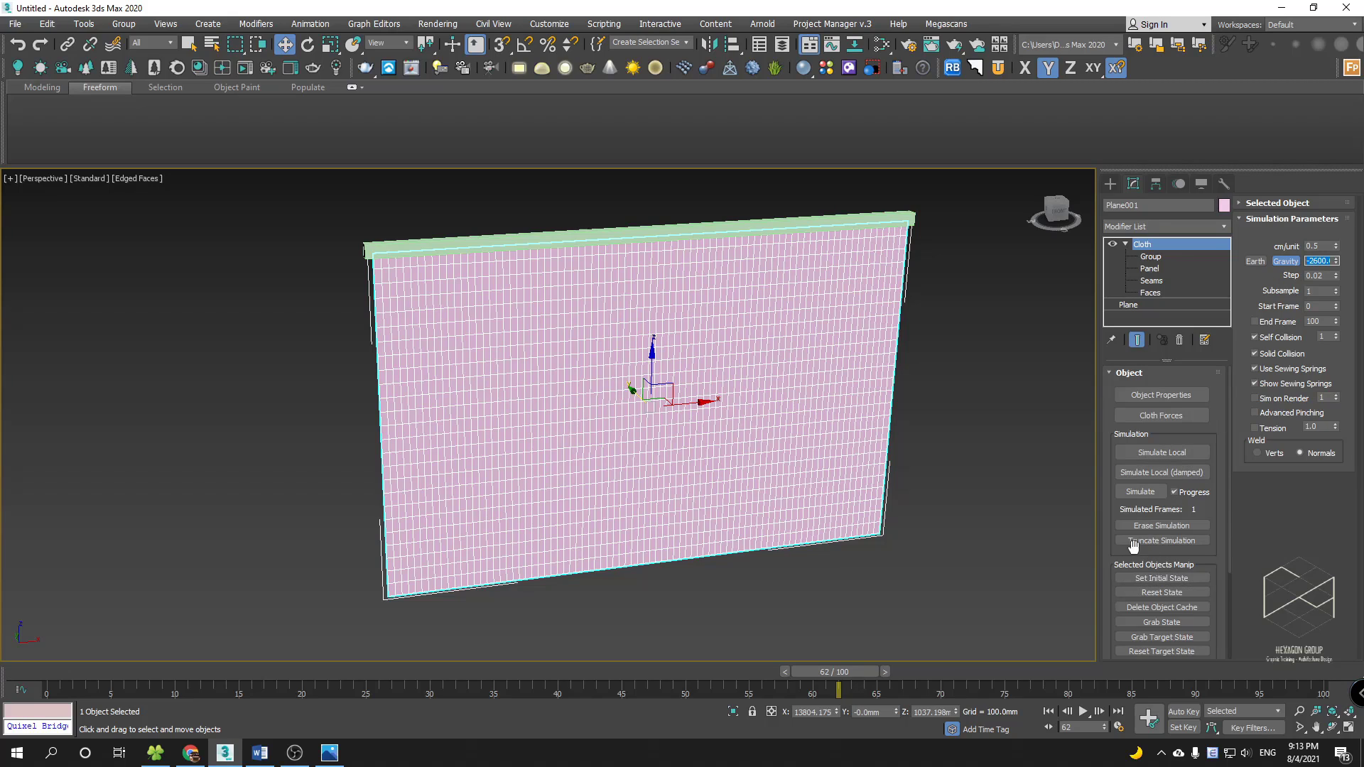
click(1156, 458)
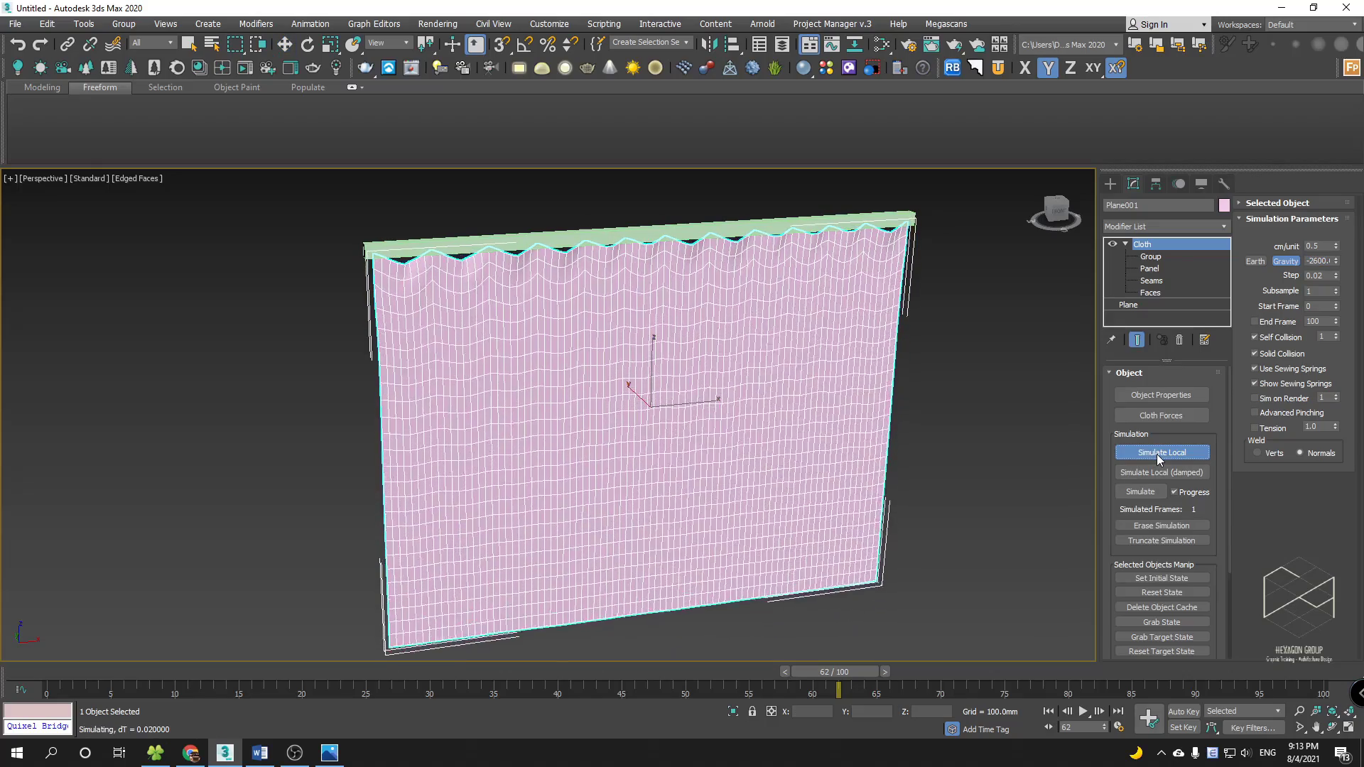
- Move the "thanh rem" rail during the running local simulation to make the hanging curtain swing
key(F8)
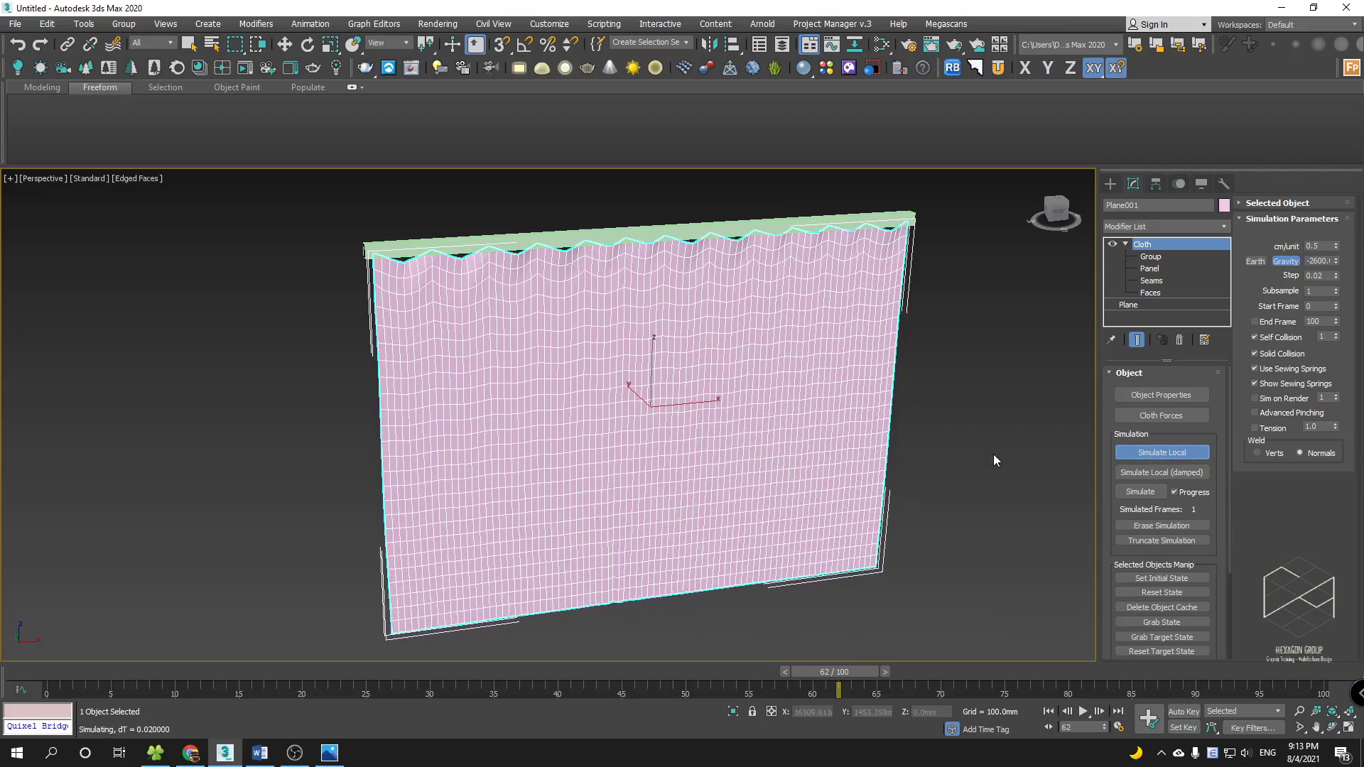
key(w)
key(F6)
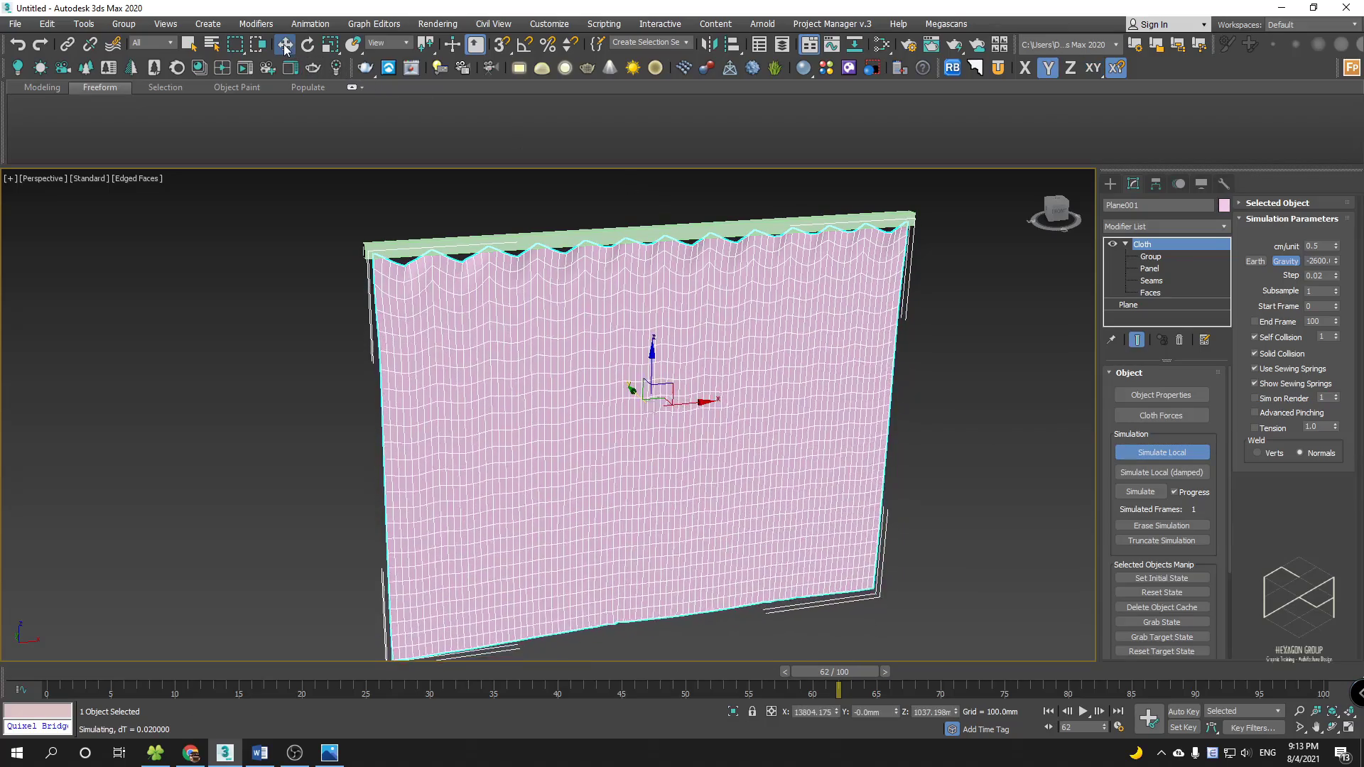
click(639, 232)
alt+middle_drag(694, 265, 647, 263)
mouse_move(711, 243)
mouse_down()
mouse_move(762, 252)
mouse_move(728, 251)
mouse_up()
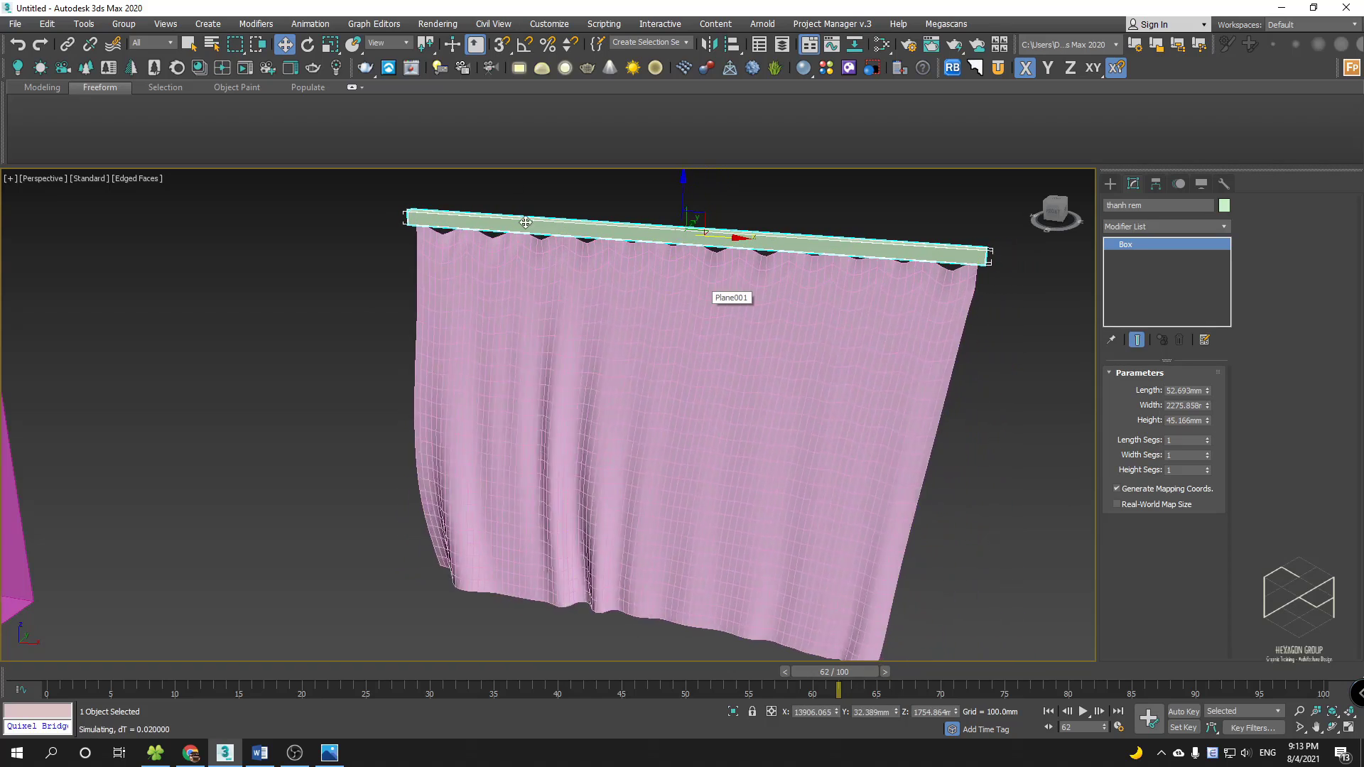
- Scale the rail along X to about 37% to gather the curtain into folds, then stop the local simulation
click(329, 45)
drag(722, 235, 659, 225)
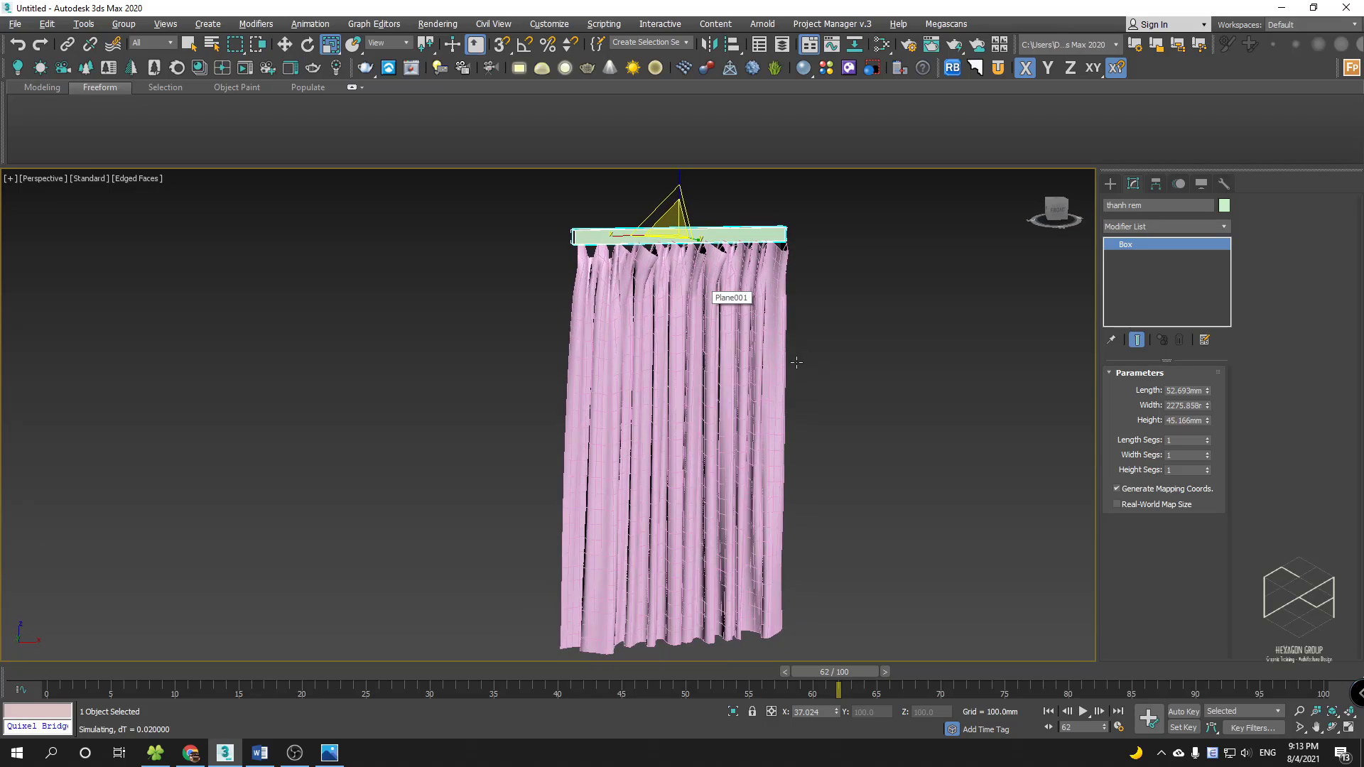
click(761, 323)
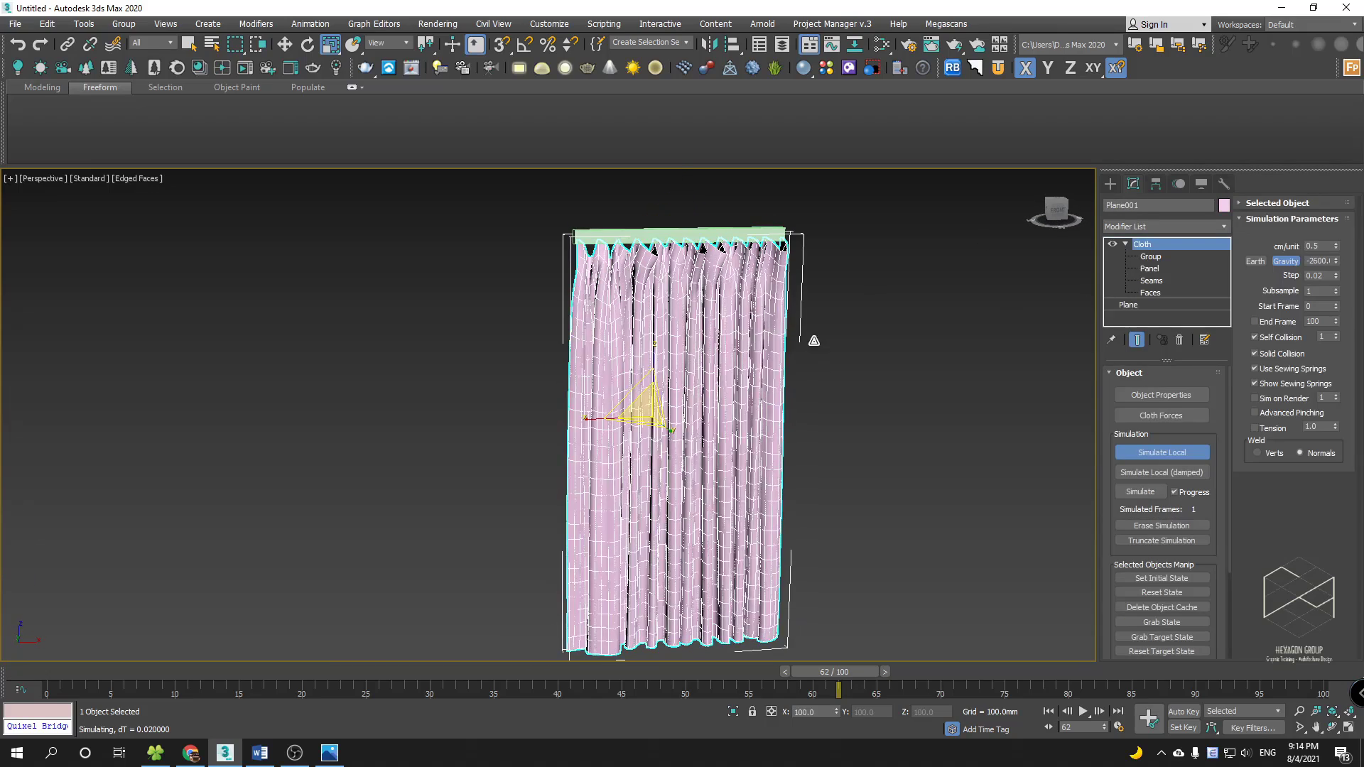
click(1163, 452)
key(w)
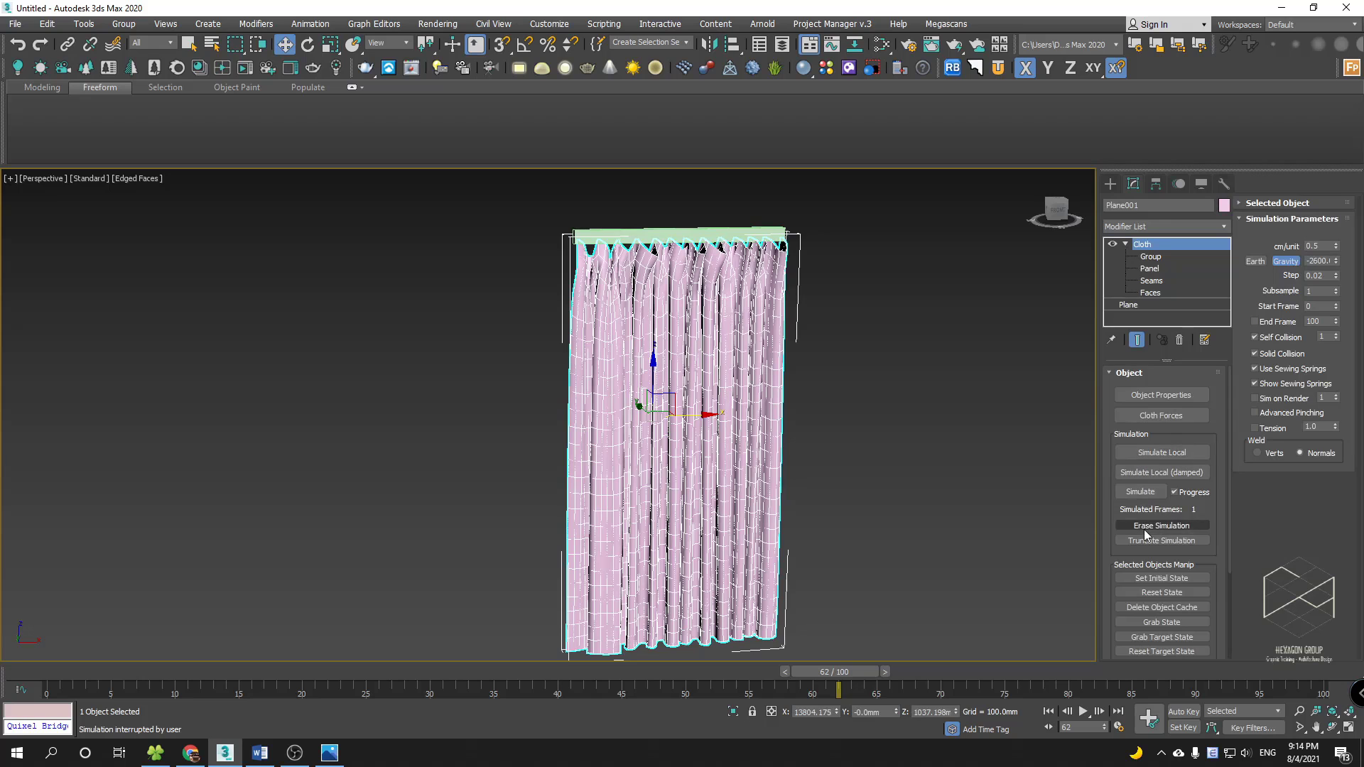
- Undo the rail's scaling to restore its full width
middle_drag(783, 406, 683, 349)
key(ctrl+z)
key(ctrl+z)
key(ctrl+z)
middle_drag(722, 402, 725, 407)
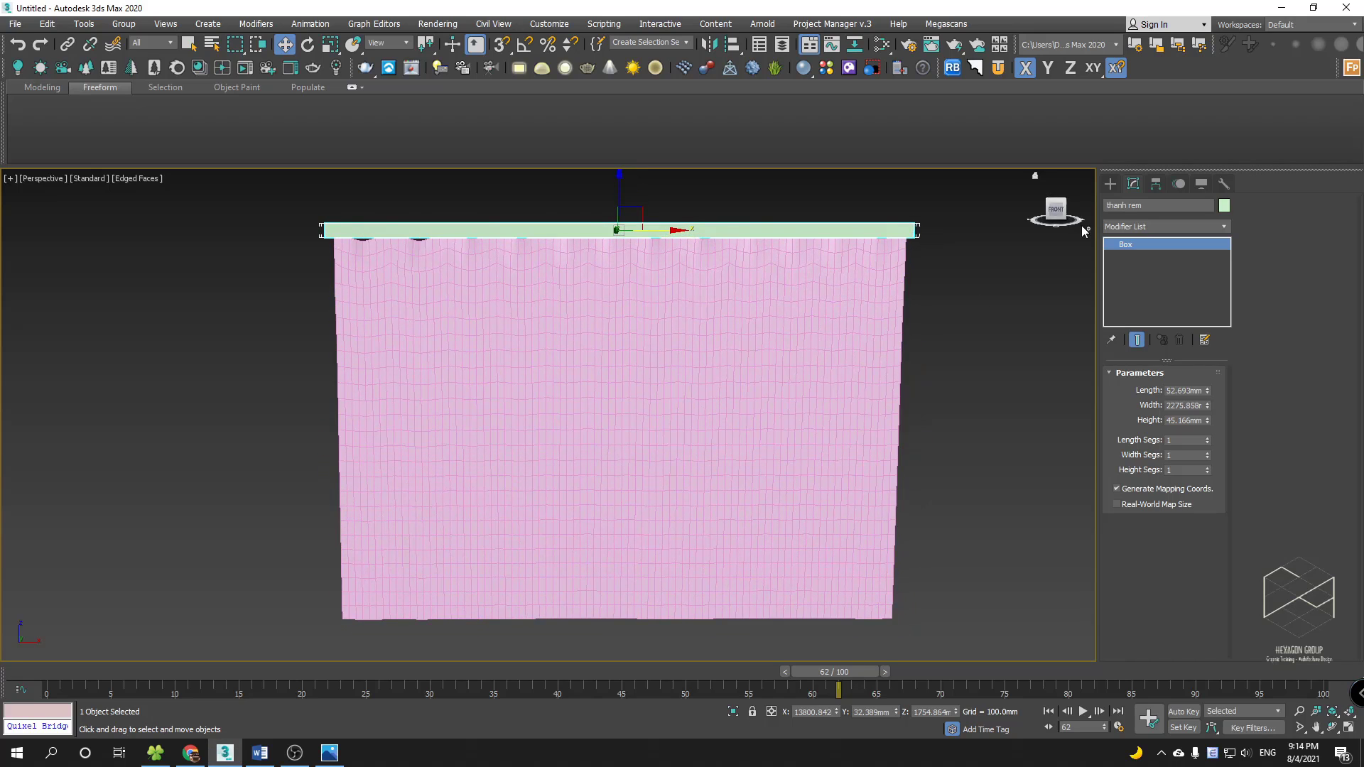
- In the Front view, create a thin horizontal box across the curtain's middle, about 28 mm long and 2299 mm wide
key(f)
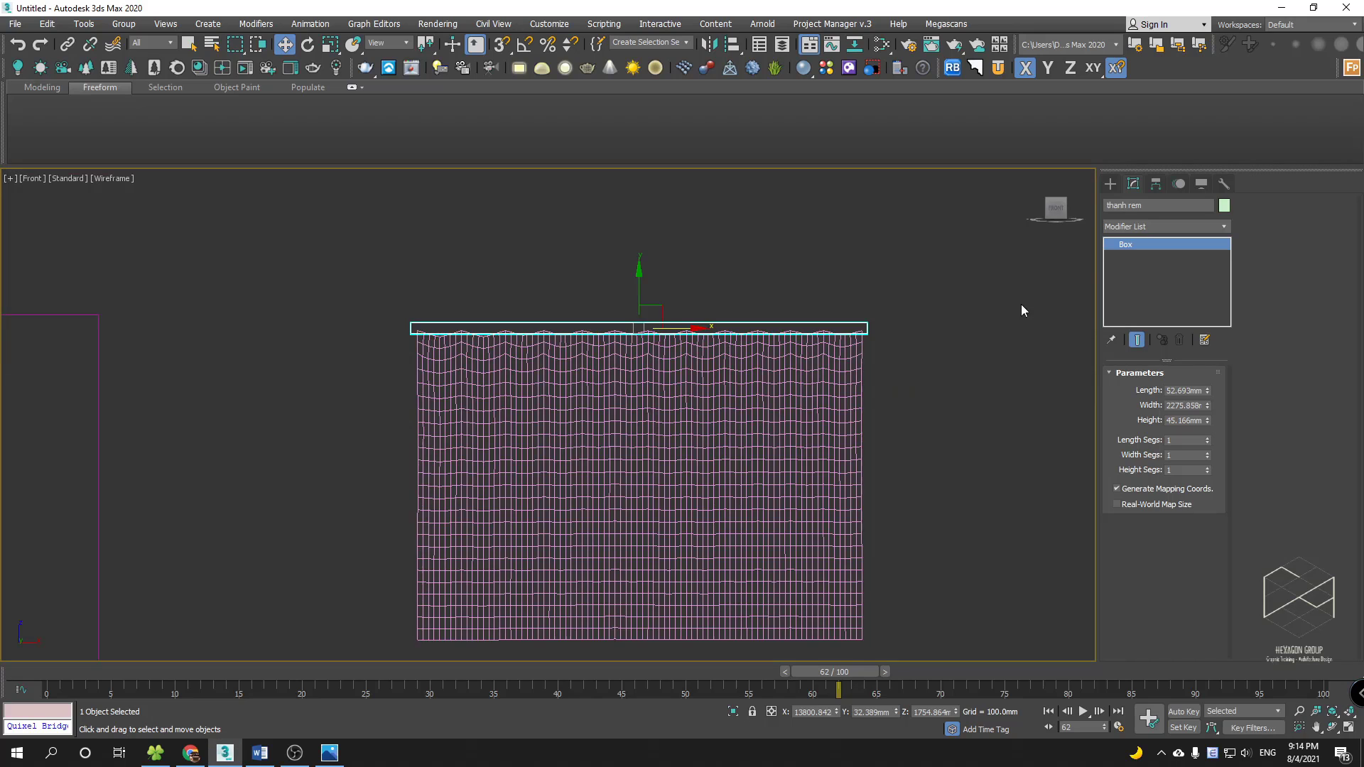
click(1110, 184)
click(1134, 268)
scroll(447, 526, up, 2)
scroll(429, 448, down, 2)
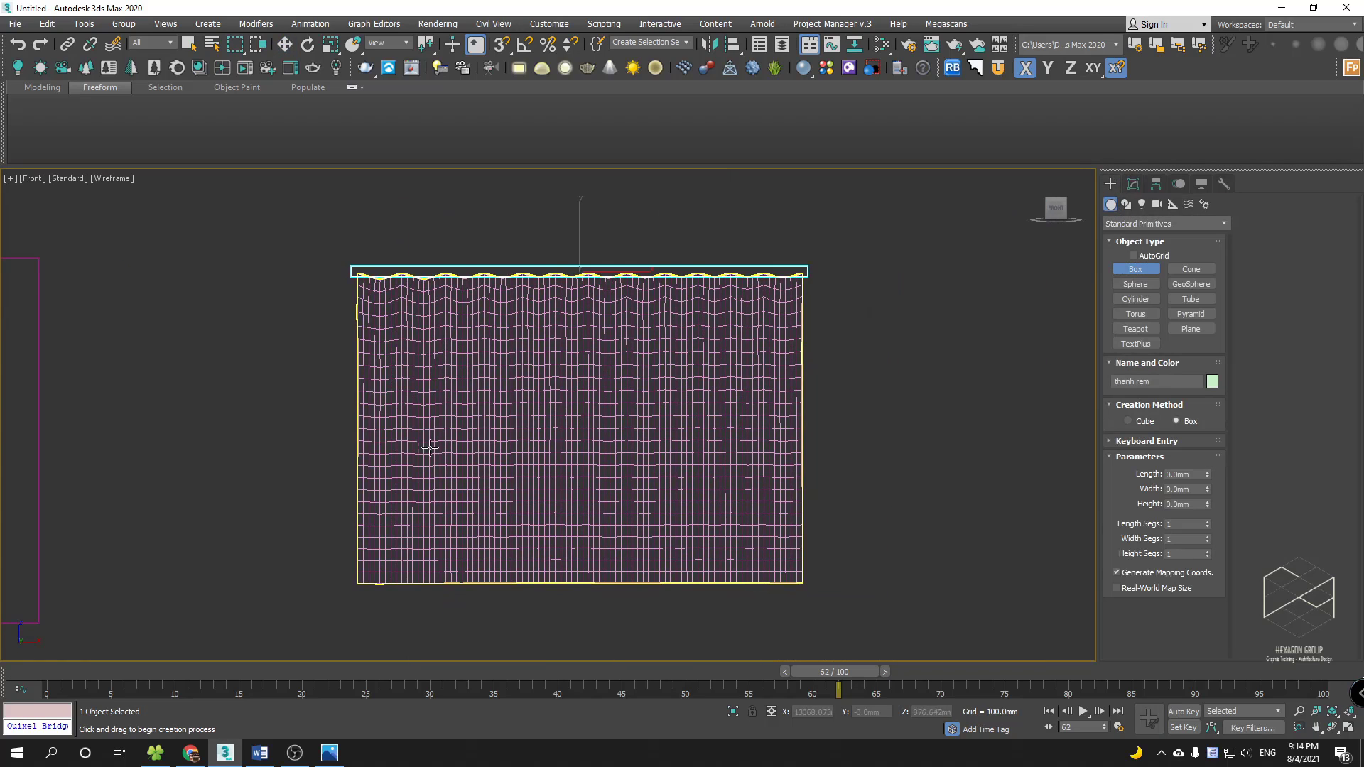
drag(348, 425, 808, 429)
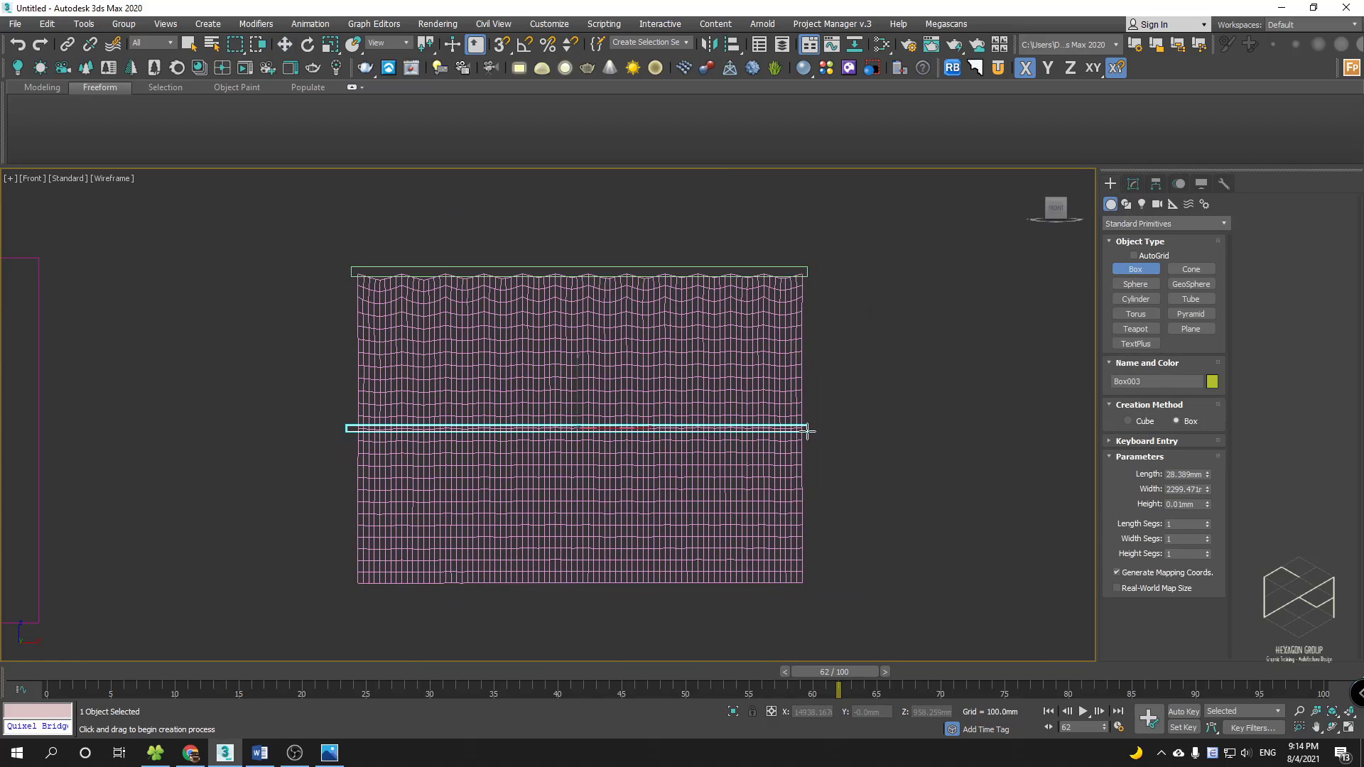
right_click(807, 426)
- Move the new horizontal bar along Y in the Perspective view to place it against the curtain's front
key(p)
scroll(717, 445, down, 2)
alt+middle_drag(717, 445, 618, 437)
scroll(639, 437, up, 2)
drag(669, 427, 677, 426)
alt+middle_drag(677, 426, 791, 359)
- Select the curtain plane and reset its cloth state
click(772, 360)
click(1135, 184)
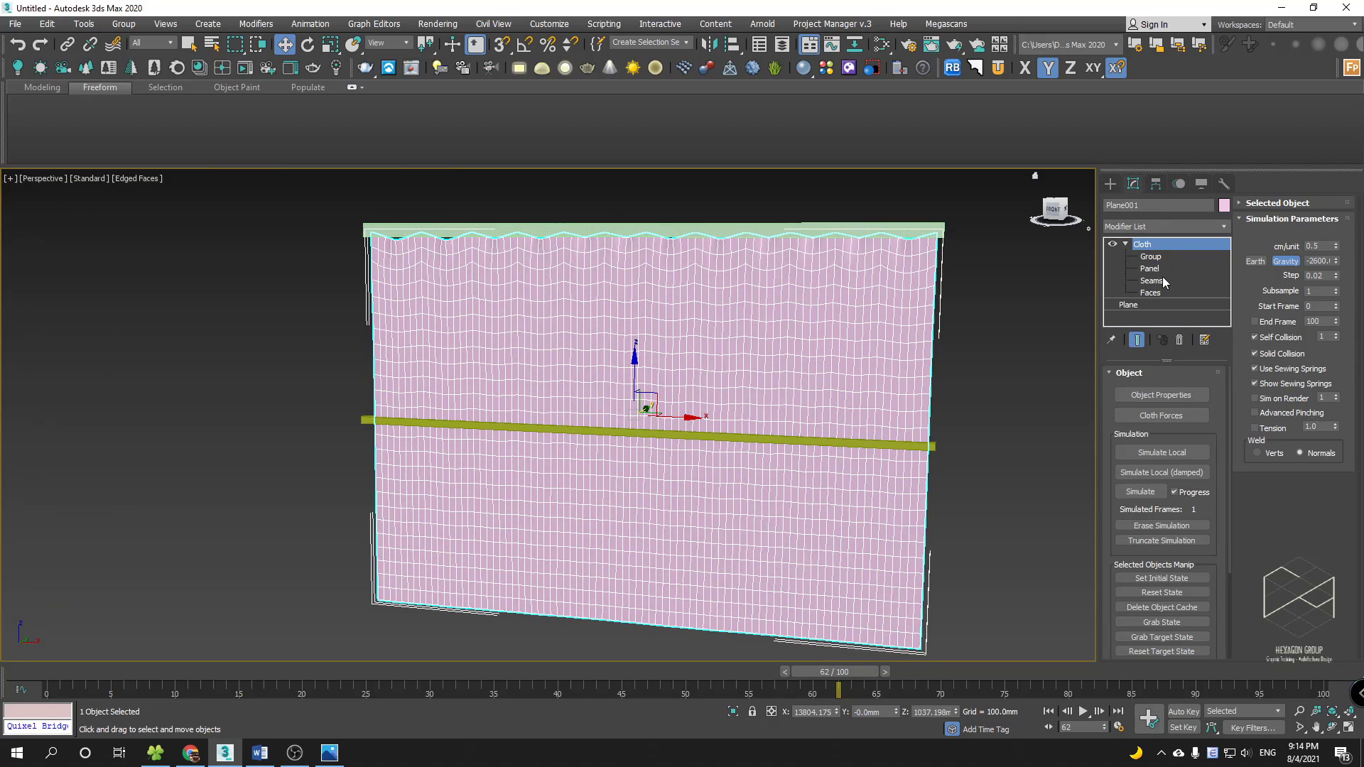
click(1164, 592)
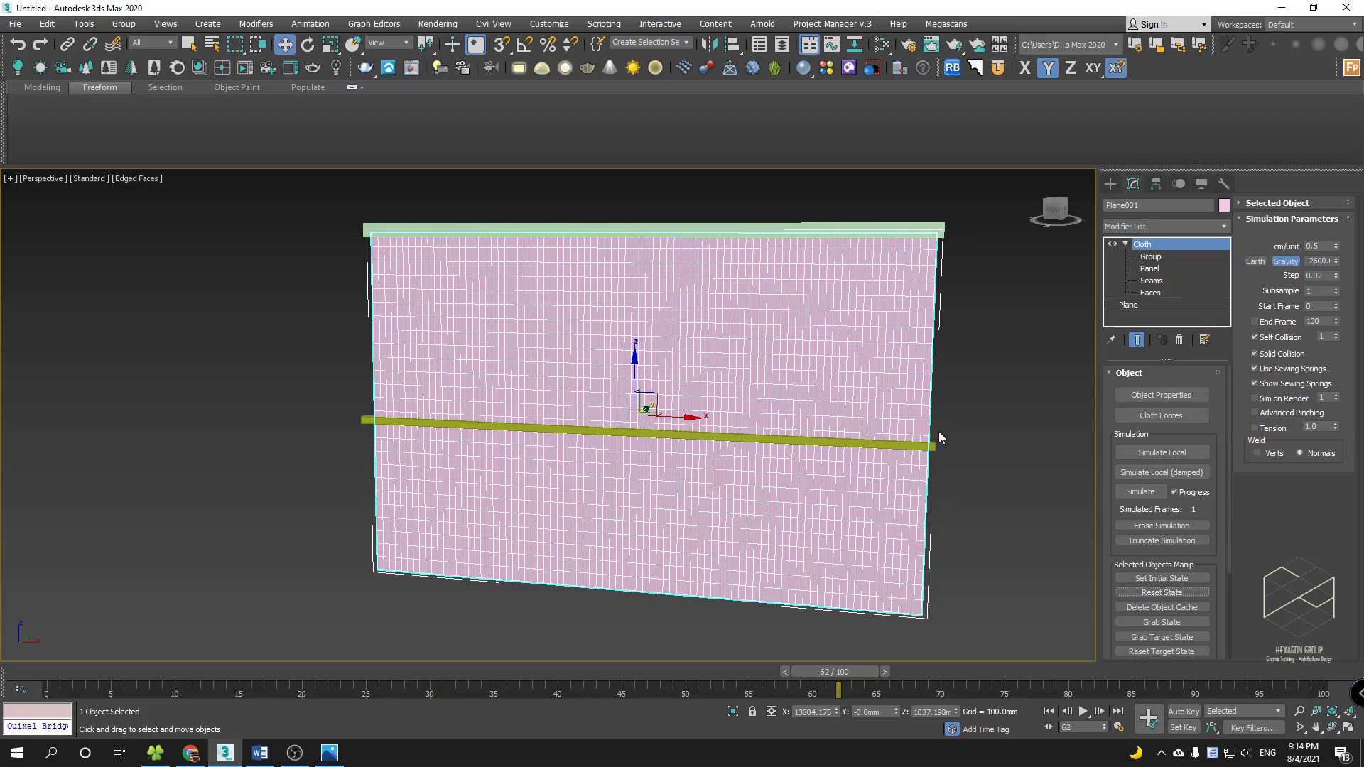
- At the Cloth Group level, select the horizontal row of curtain vertices along the middle bar
click(1150, 257)
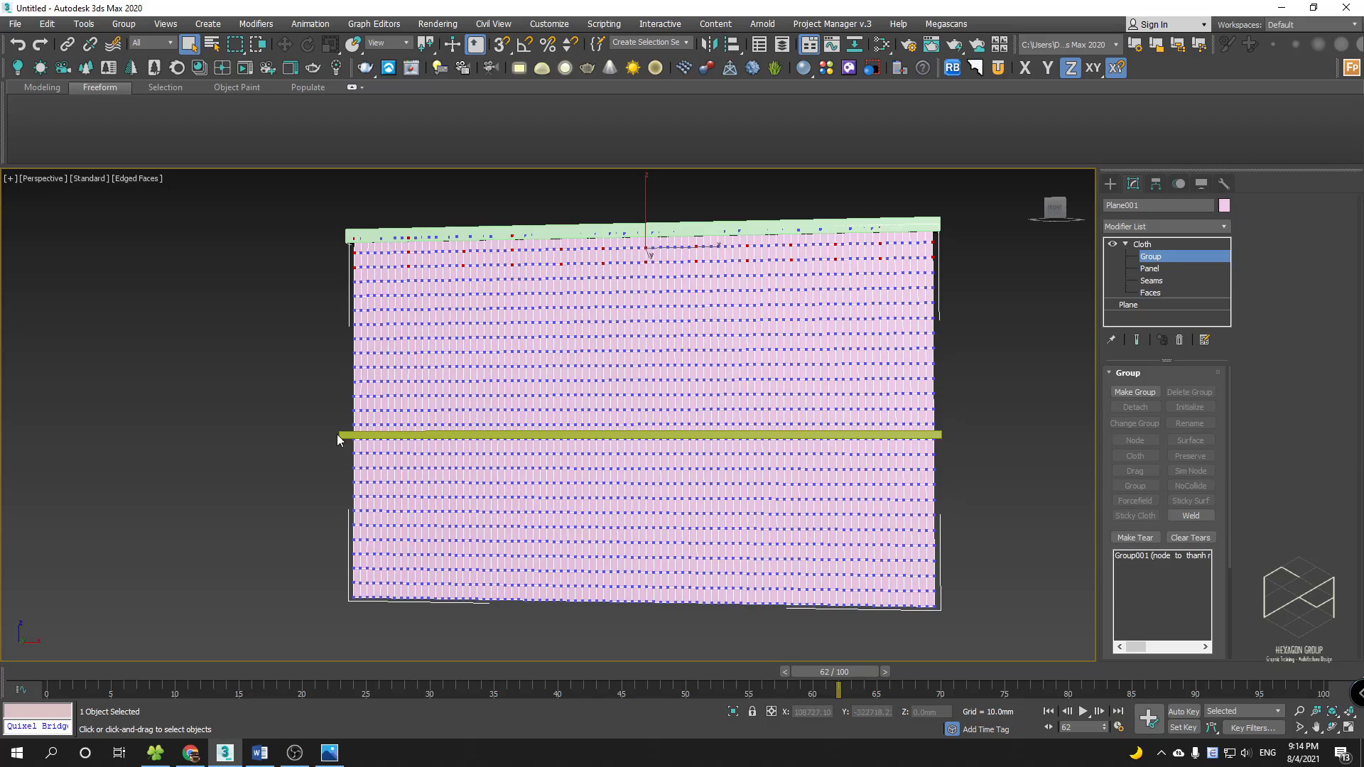
drag(449, 453, 945, 433)
alt+middle_drag(945, 434, 838, 438)
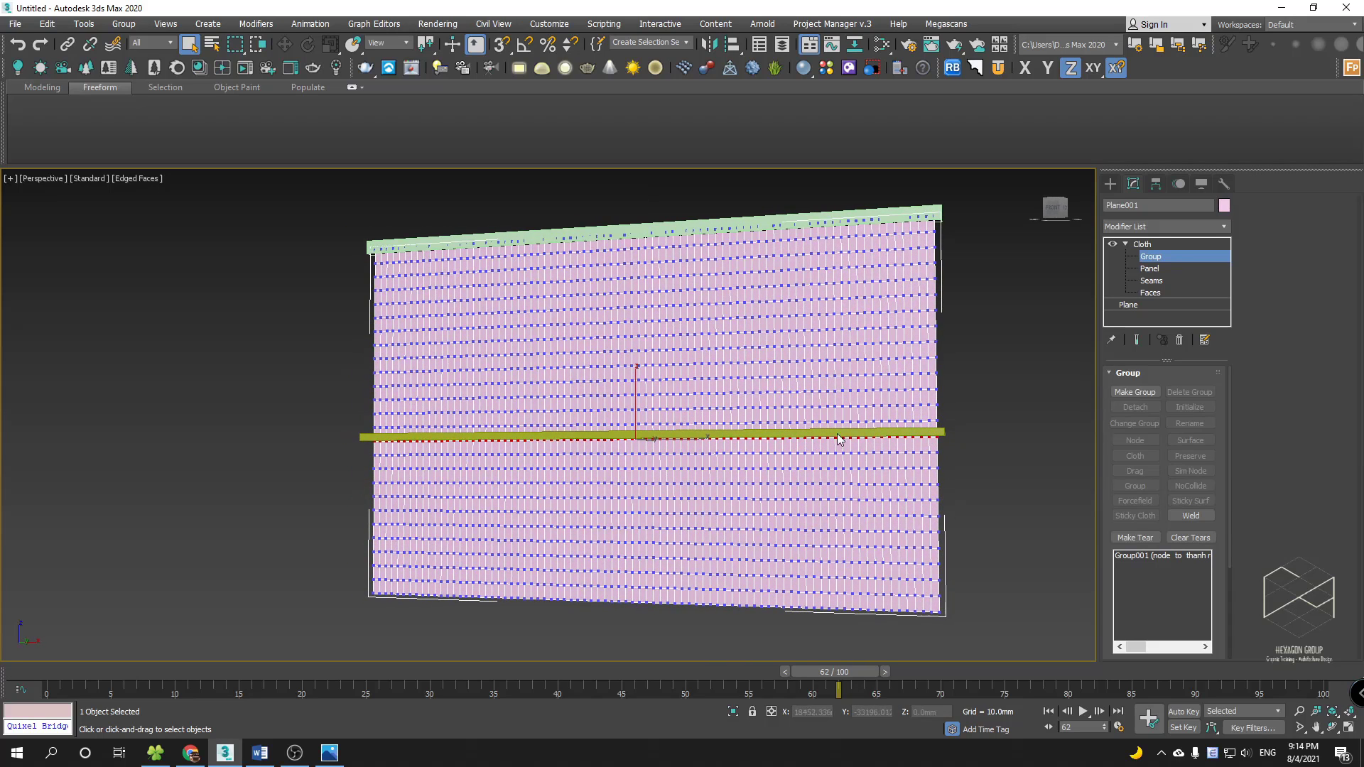
- Make a second group from the middle vertex row, constrain it as a Node to the middle bar, and return to the Cloth level
click(1135, 392)
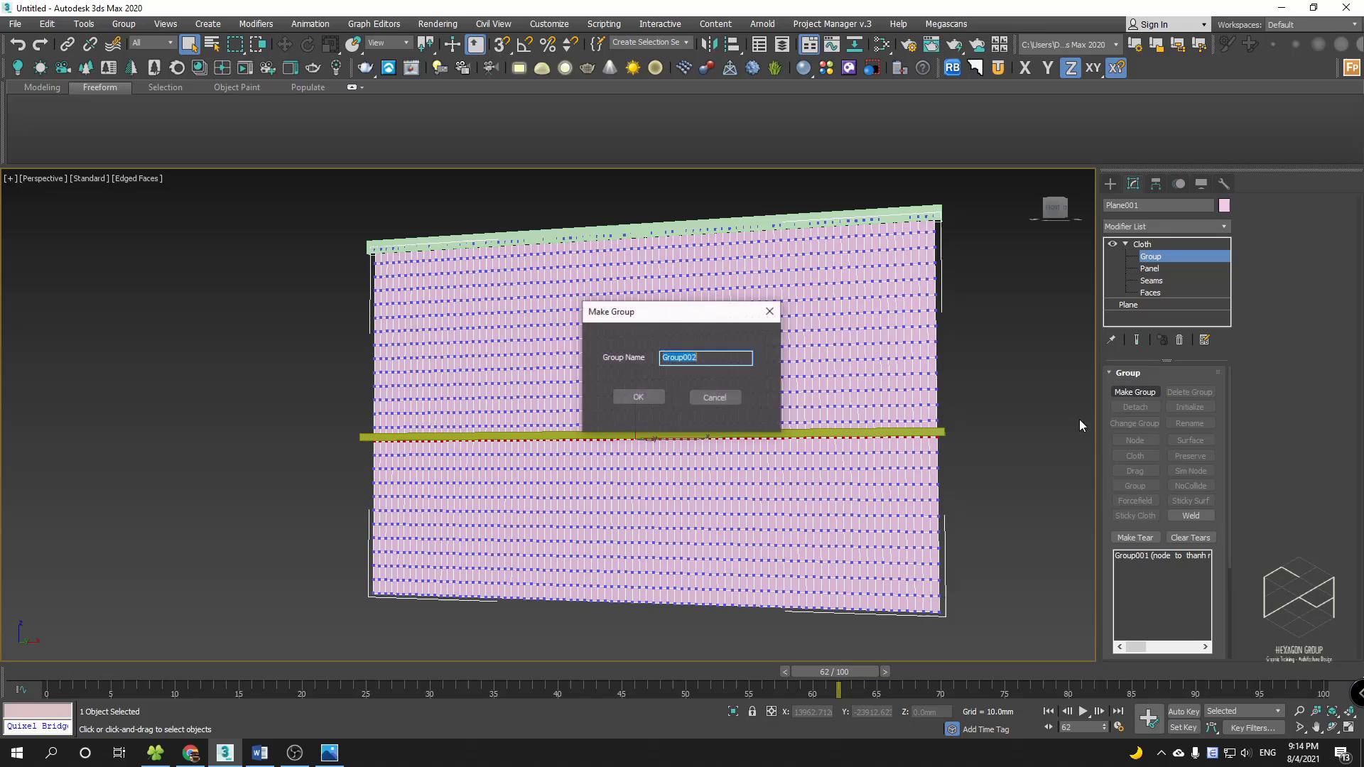
click(637, 397)
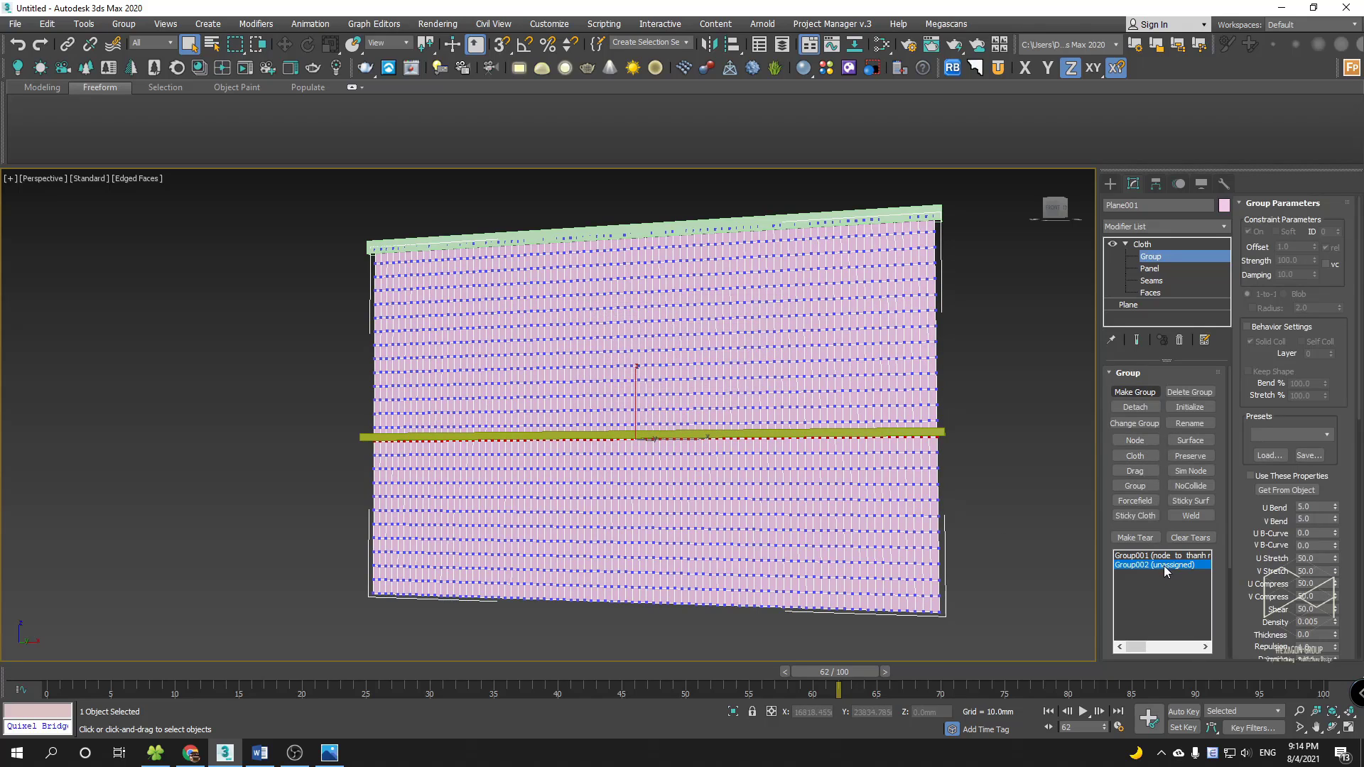
click(1140, 441)
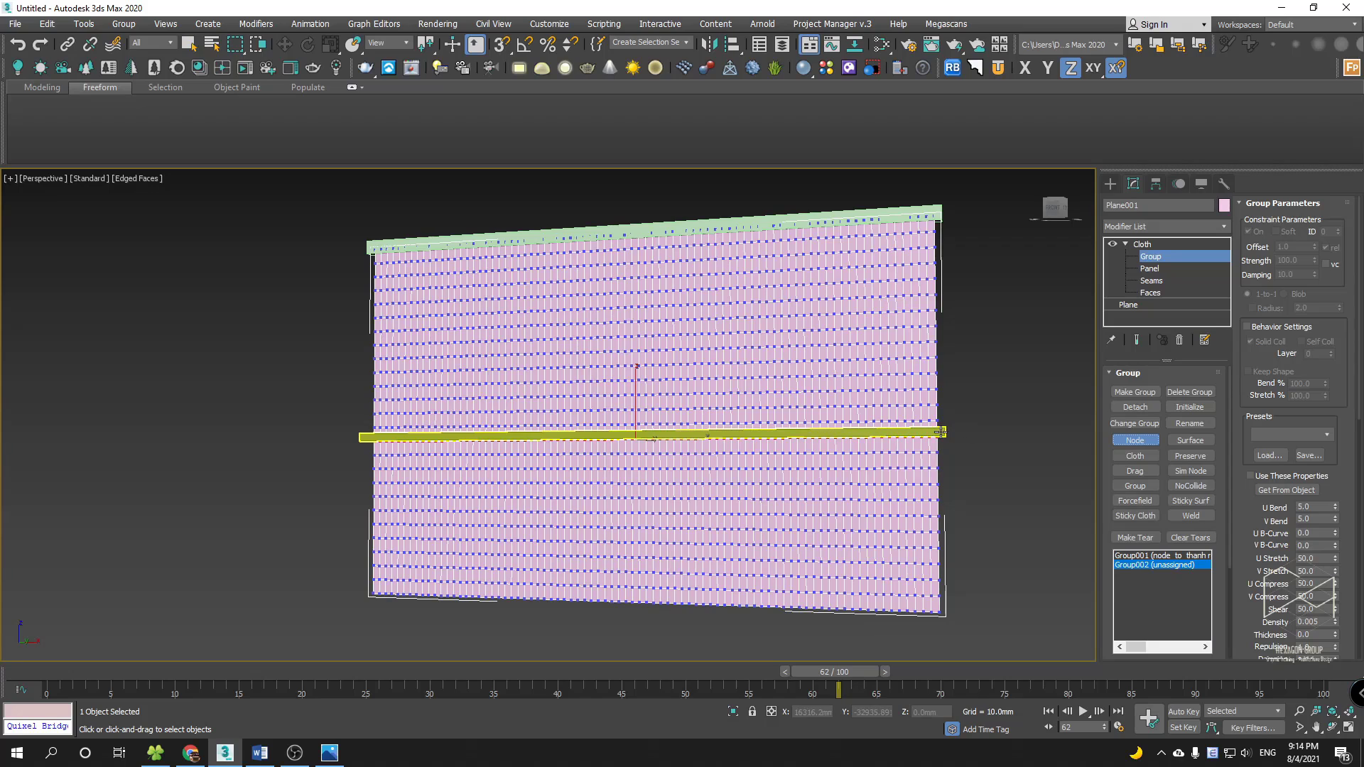
click(940, 431)
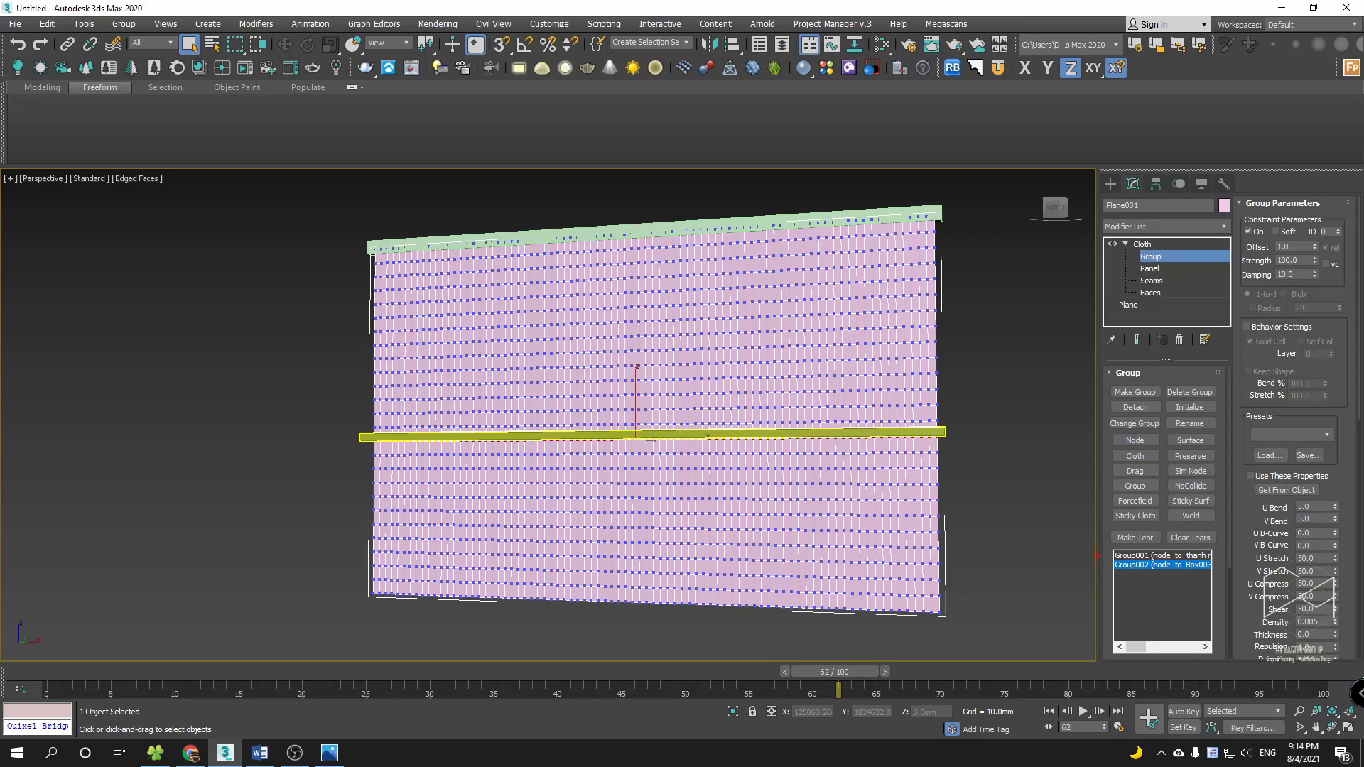
drag(384, 446, 961, 447)
click(1142, 243)
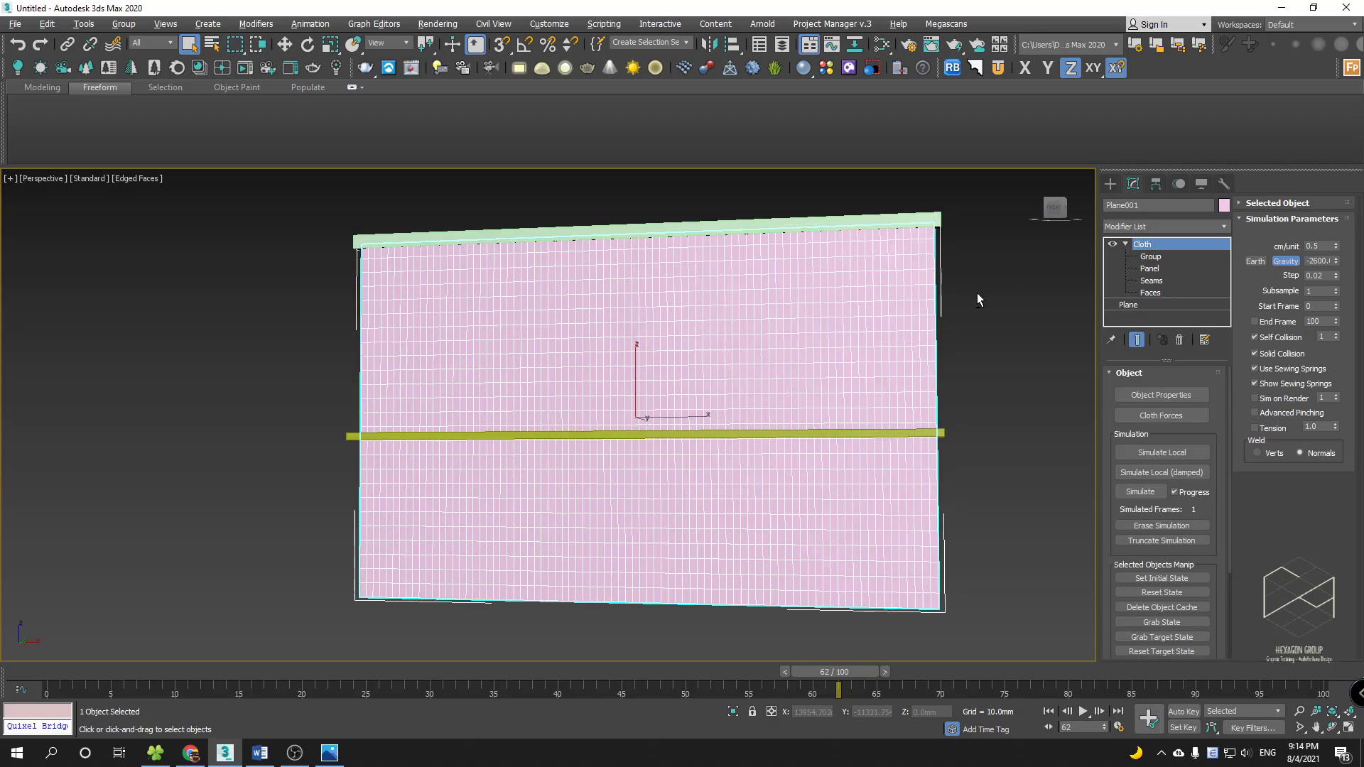
alt+middle_drag(977, 293, 1080, 341)
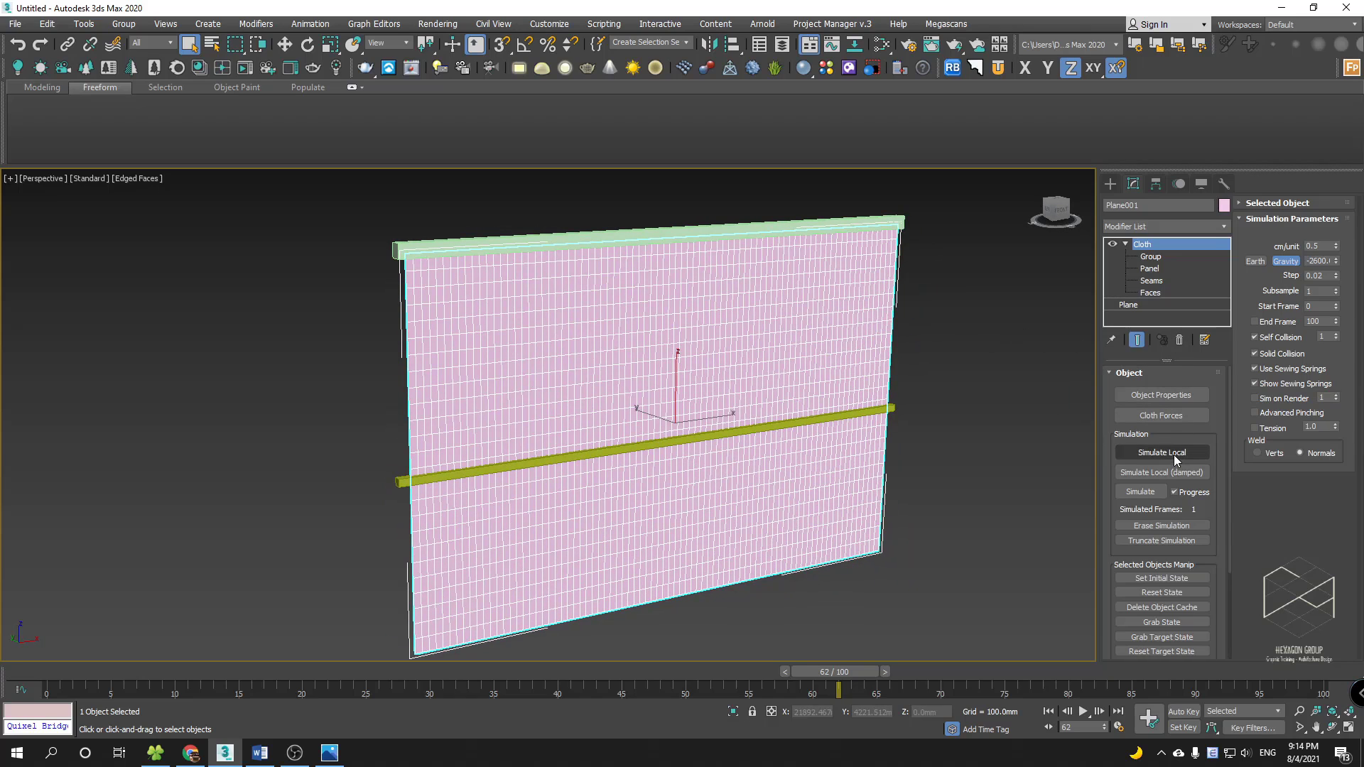